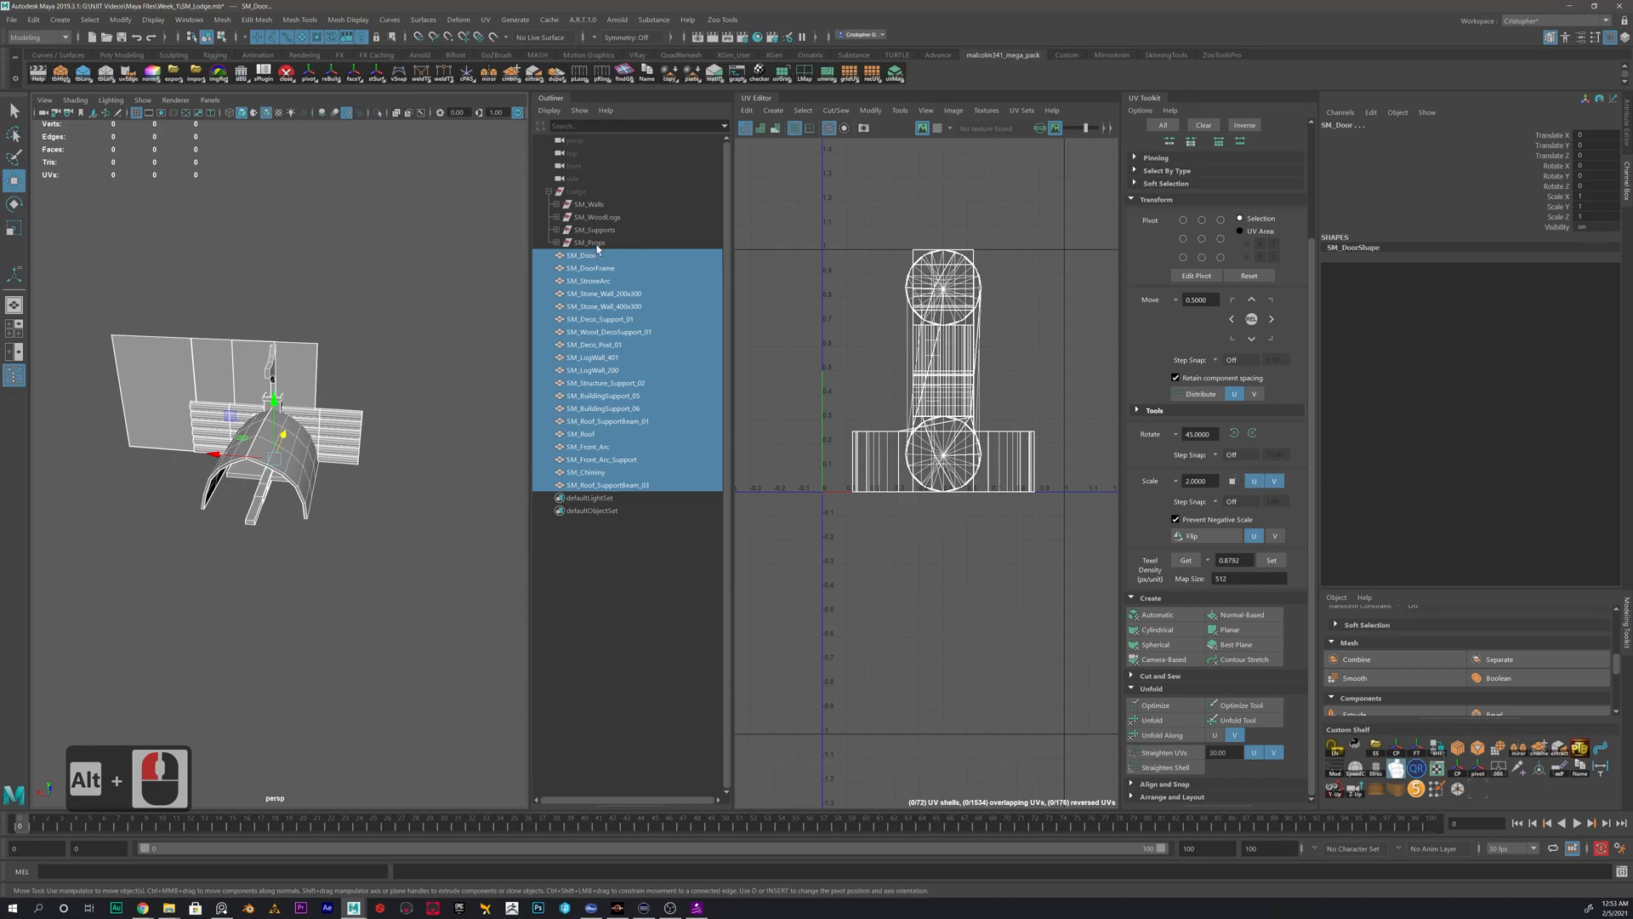
- Hide all building meshes from SM_Door through SM_Roof_SupportBeam_03, leaving only SM_Stone_Wall_200x300 visible and selected
left_click(620, 299)
left_click_drag(314, 360, 466, 326, "alt")
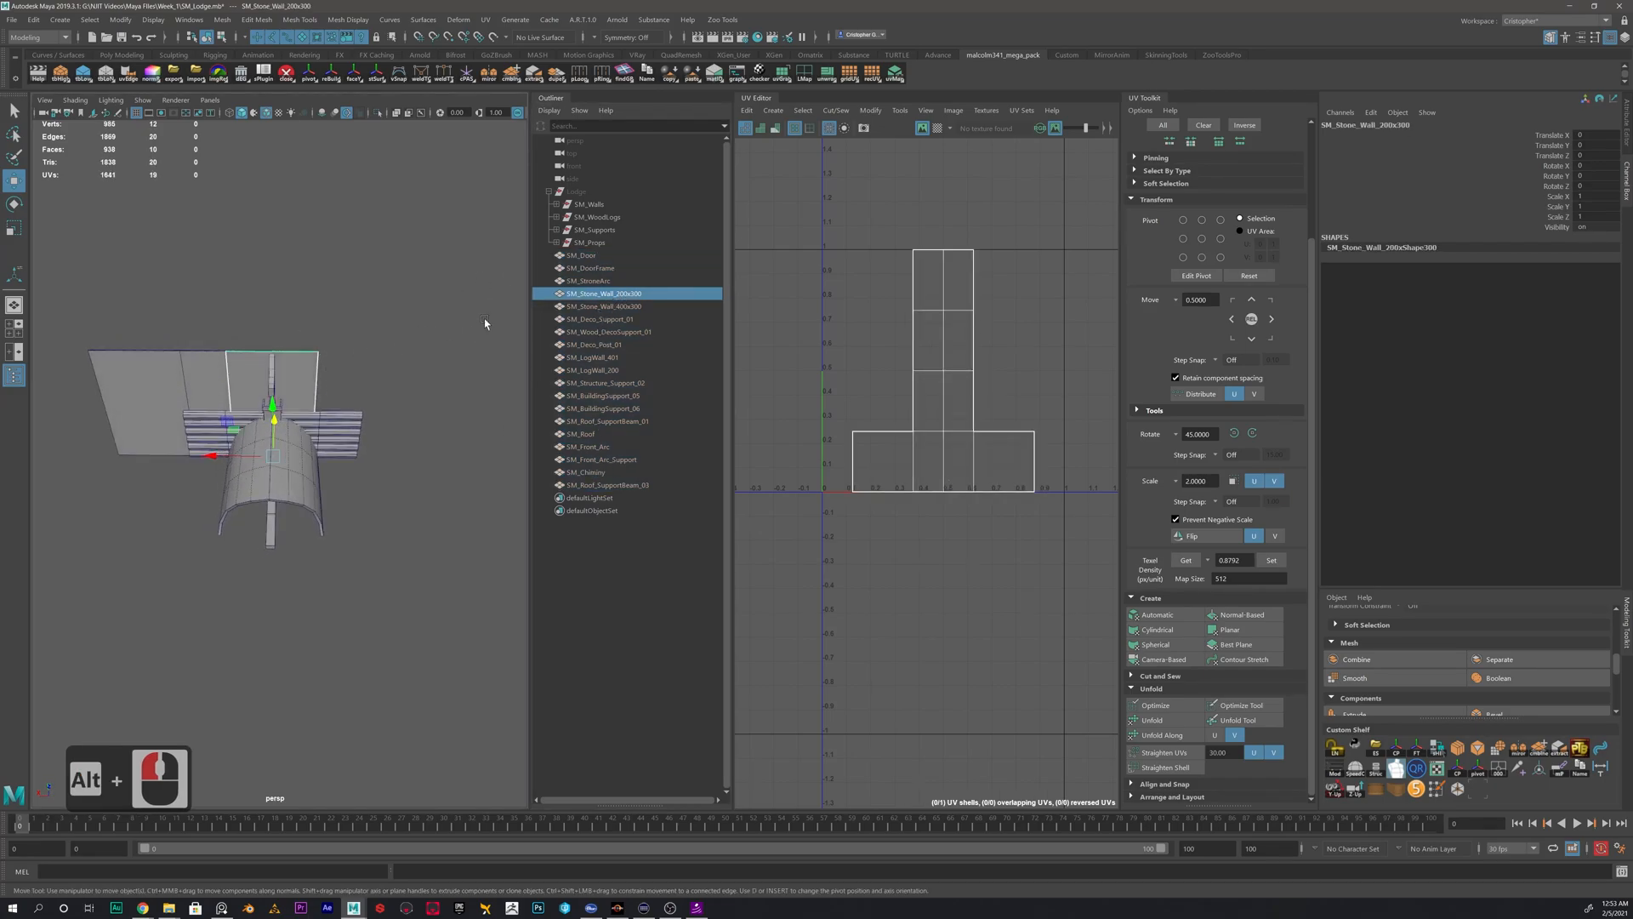
left_click(569, 259)
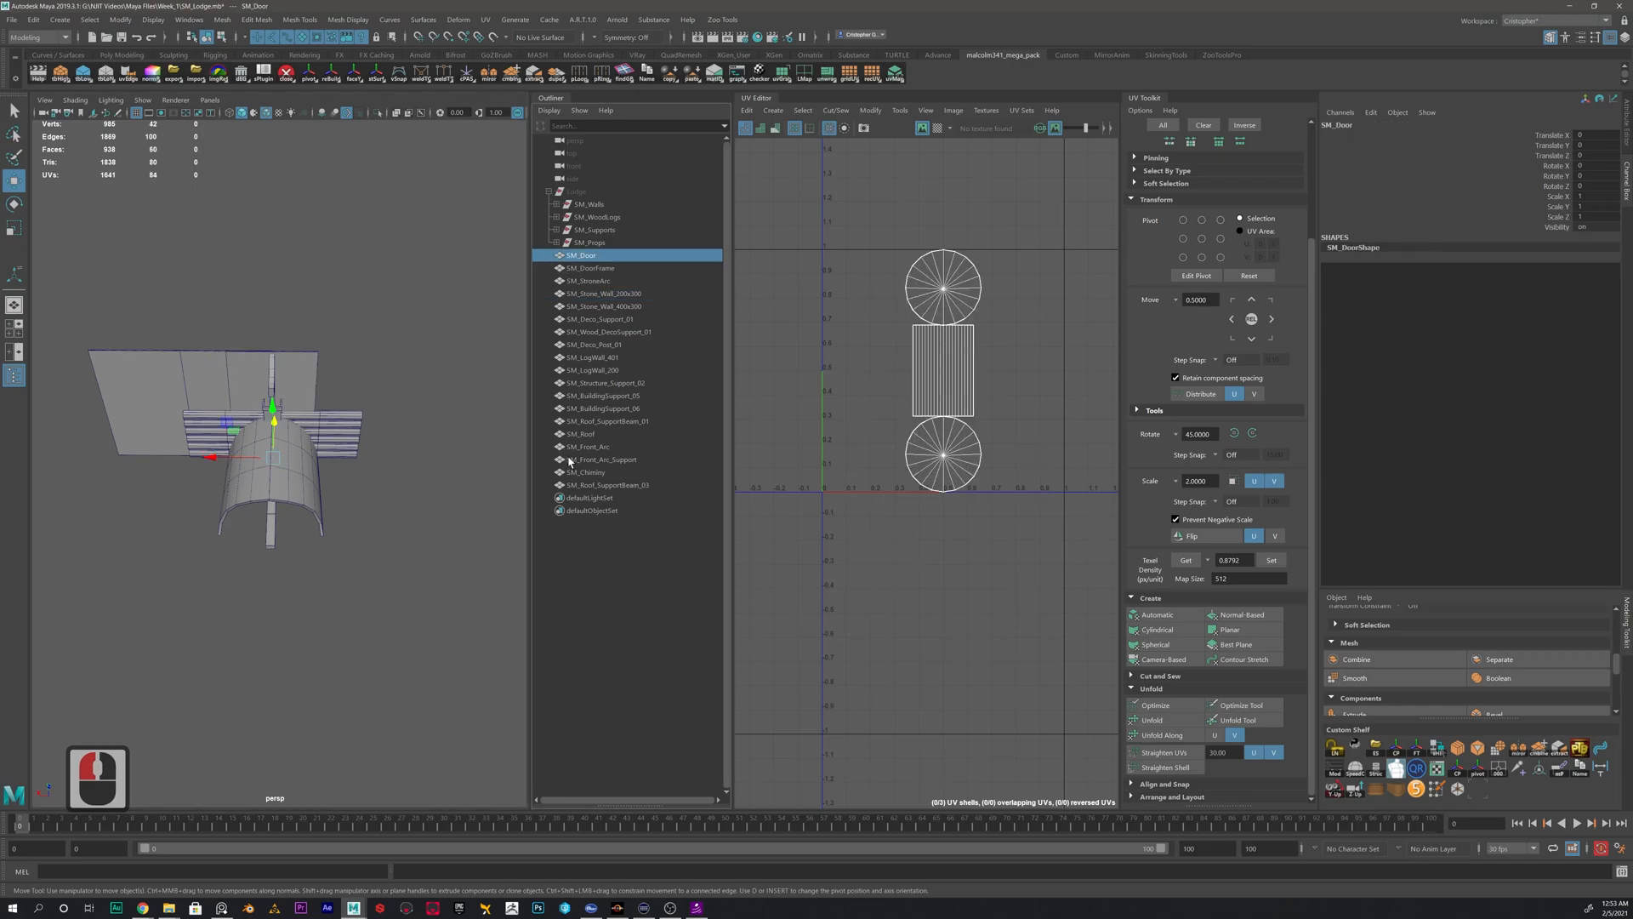
left_click(590, 484, "shift")
key("h")
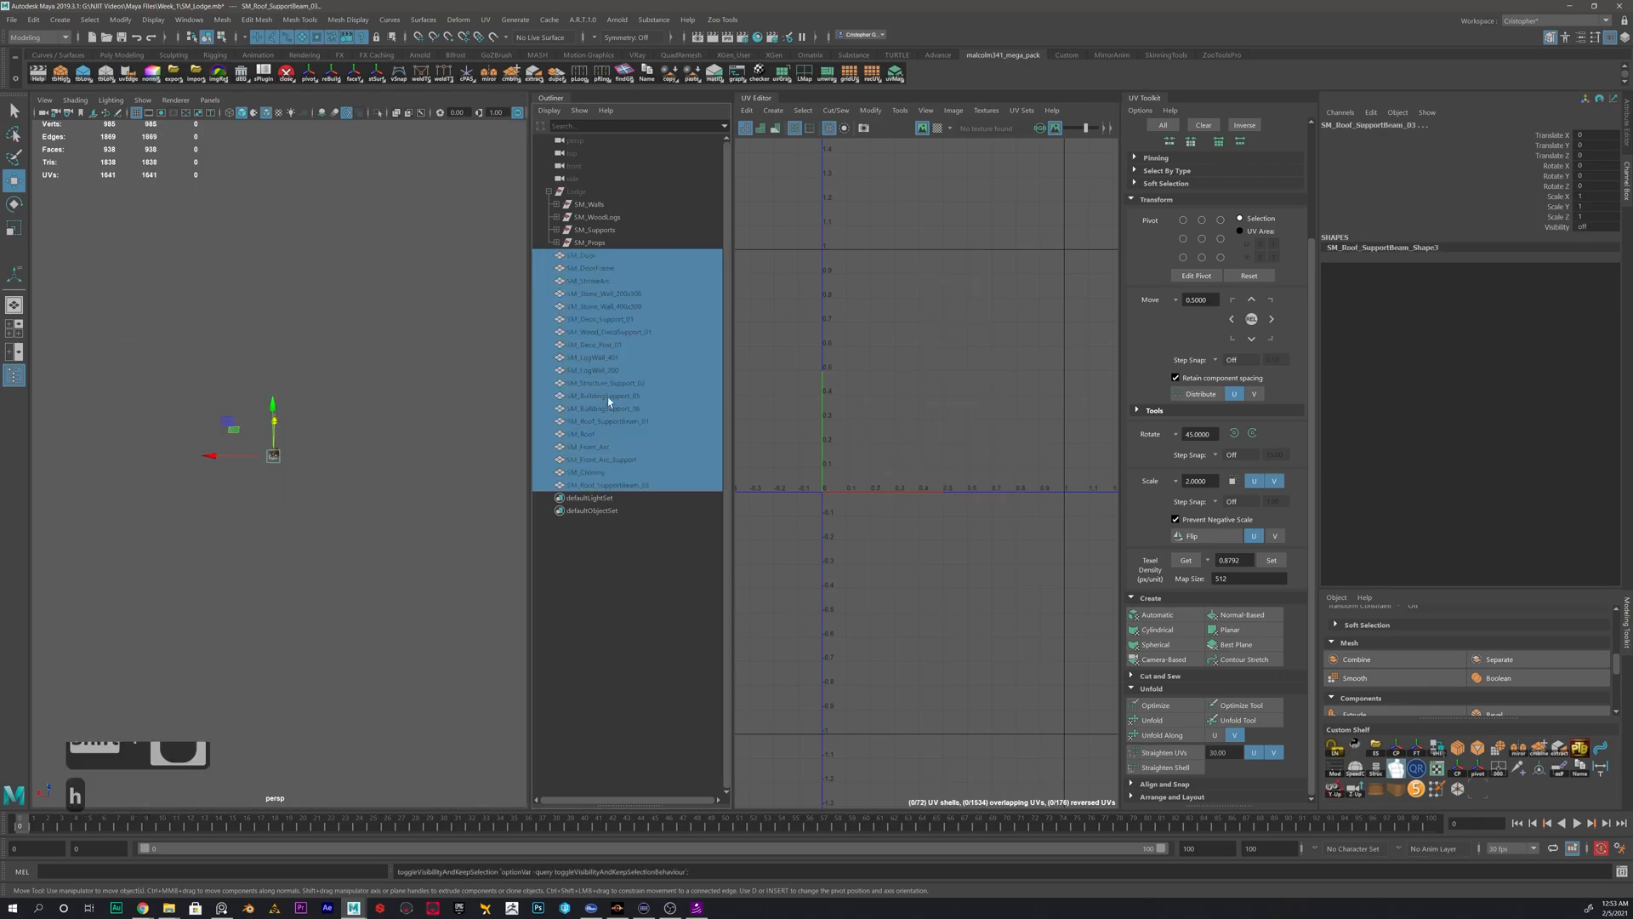
left_click(596, 294)
key("h")
scroll(340, 441, "up", 3)
left_click(382, 341)
left_click(309, 313)
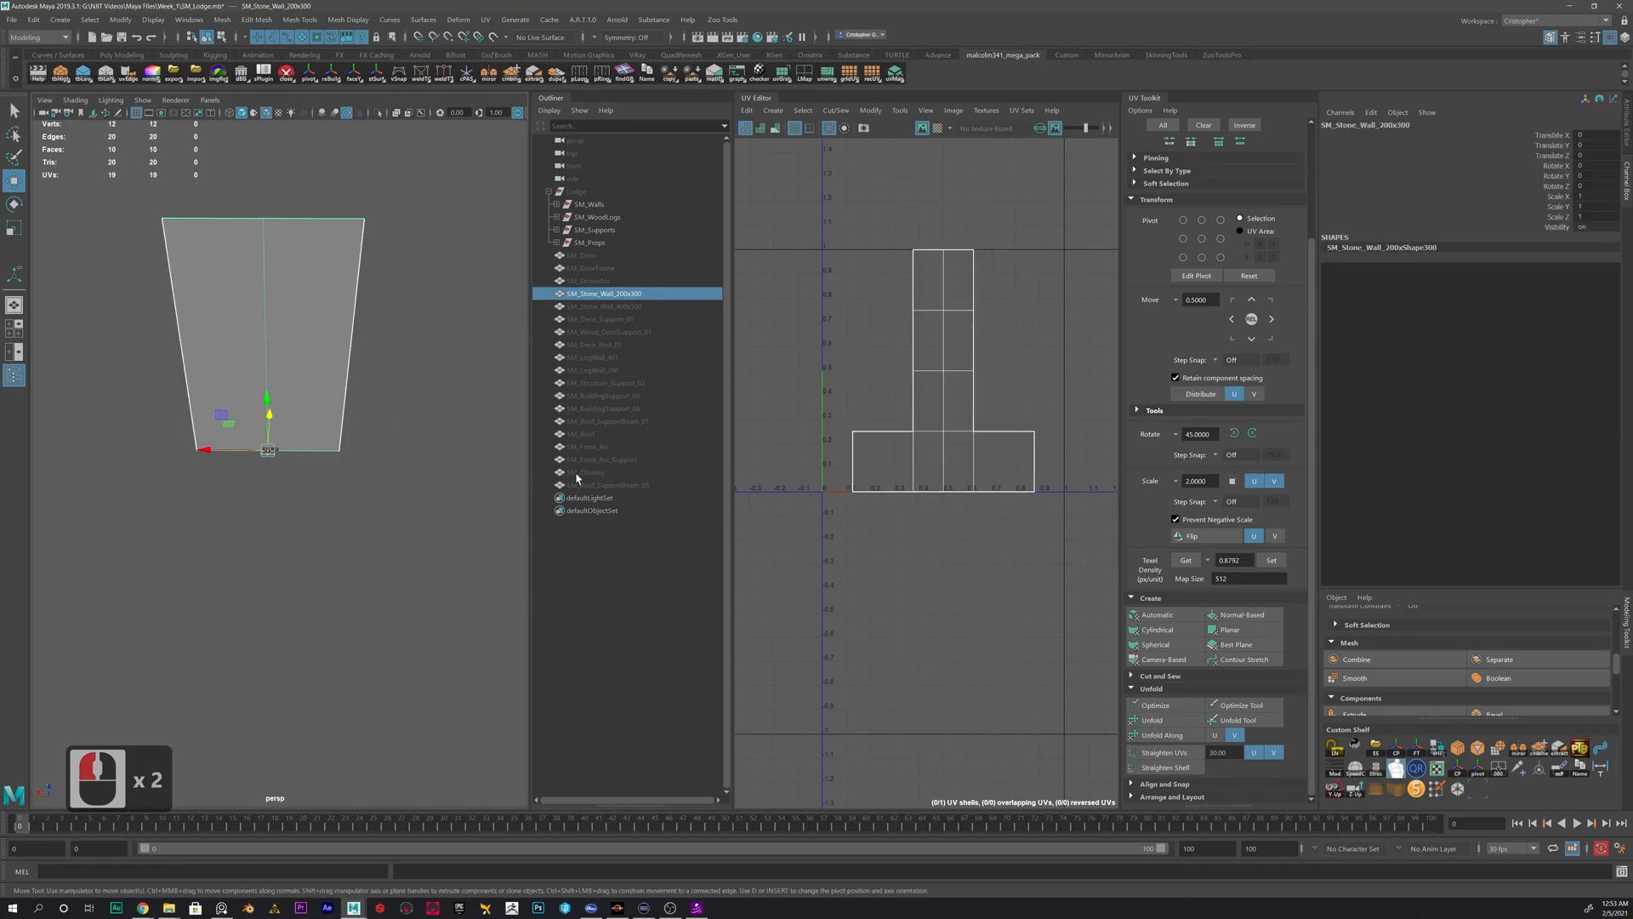
- Apply automatic UV mapping to the 200x300 stone wall
left_click(1157, 614)
right_click_drag(1025, 418, 982, 428, "alt")
middle_click_drag(956, 438, 923, 482, "alt")
right_click_drag(850, 430, 911, 462, "alt")
middle_click_drag(862, 420, 906, 416, "alt")
left_click_drag(323, 255, 379, 255, "alt")
- Select the first large UV shell of the wall and place it above the 0-1 UV tile, apart from the others
right_click(876, 406)
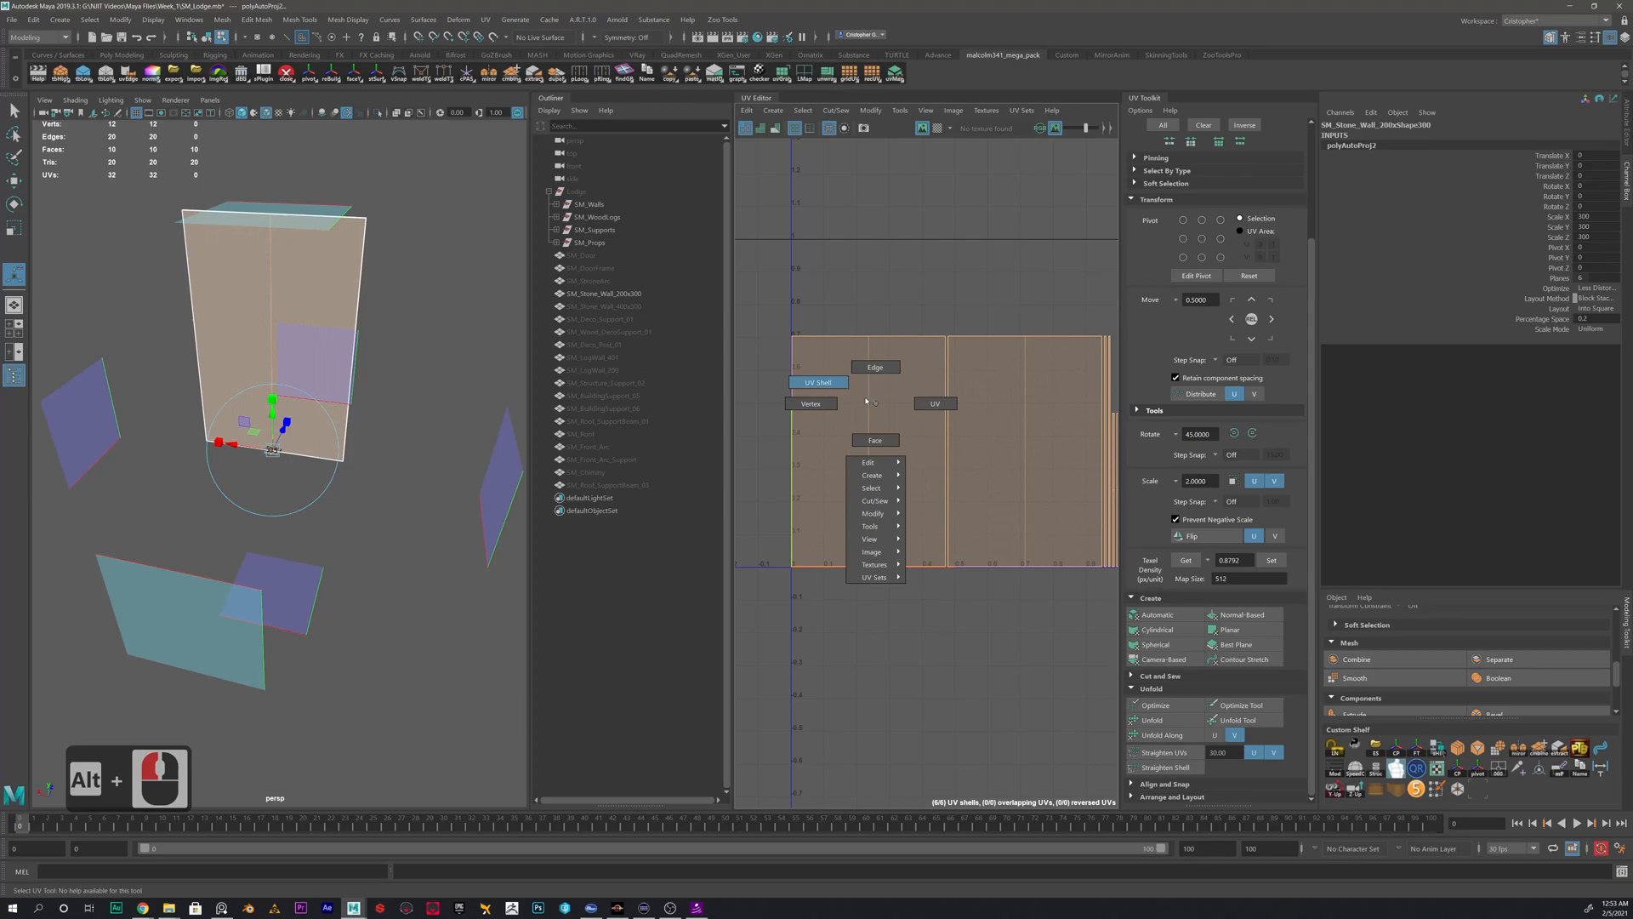
left_click(832, 384)
left_click(874, 411)
scroll(894, 451, "down", 3)
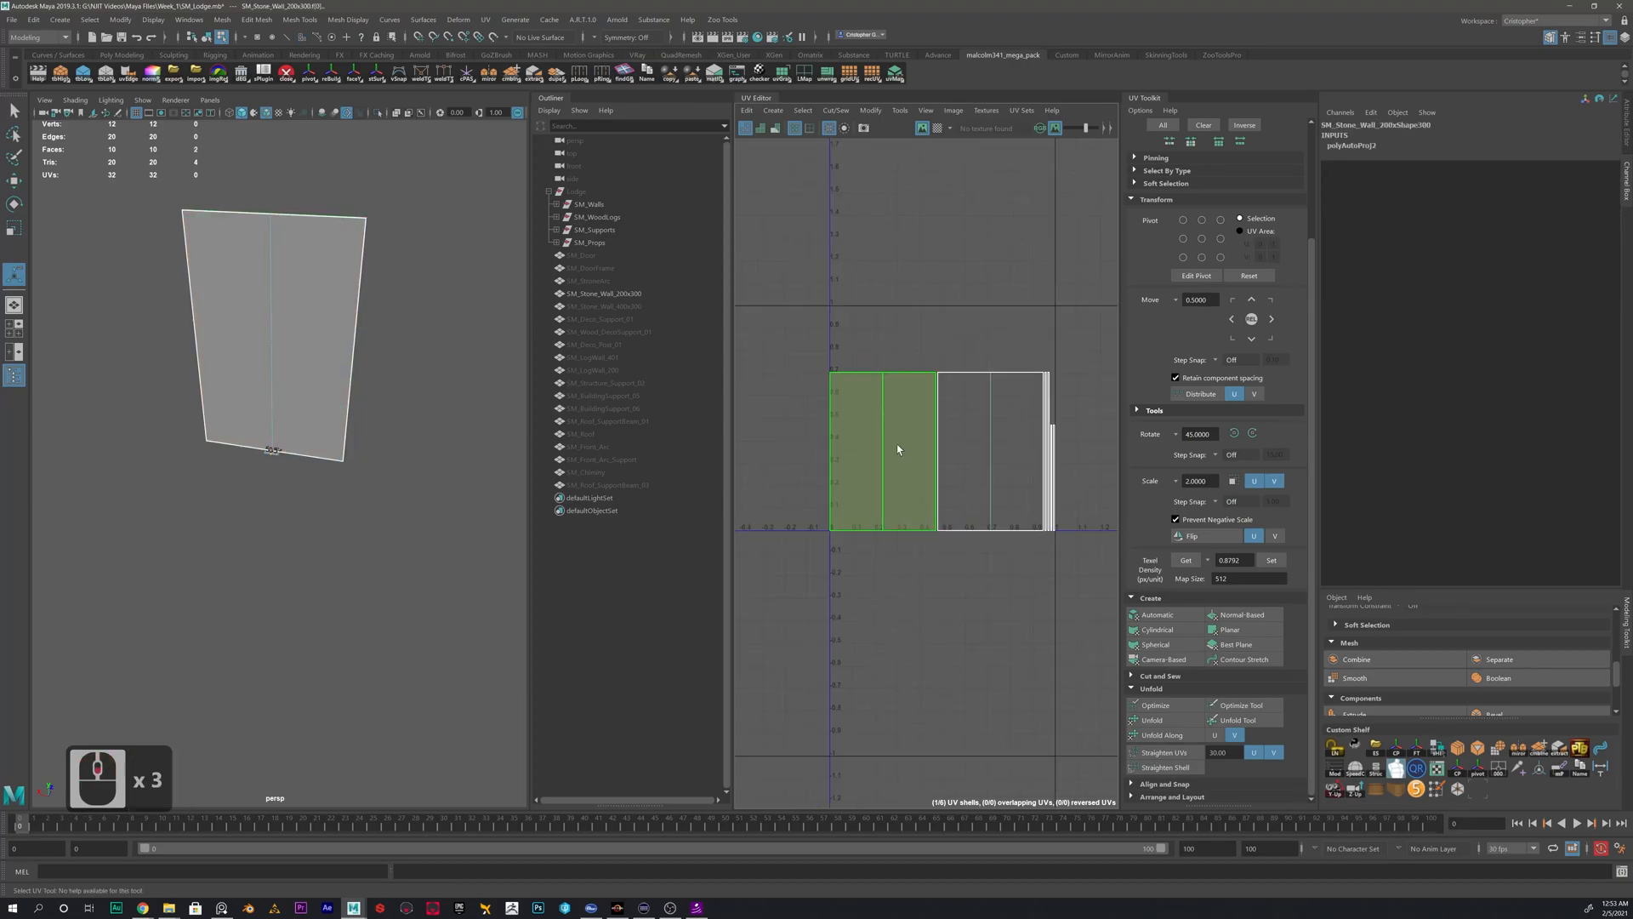
middle_click_drag(894, 450, 897, 481, "alt")
key("w")
left_click_drag(879, 478, 920, 261)
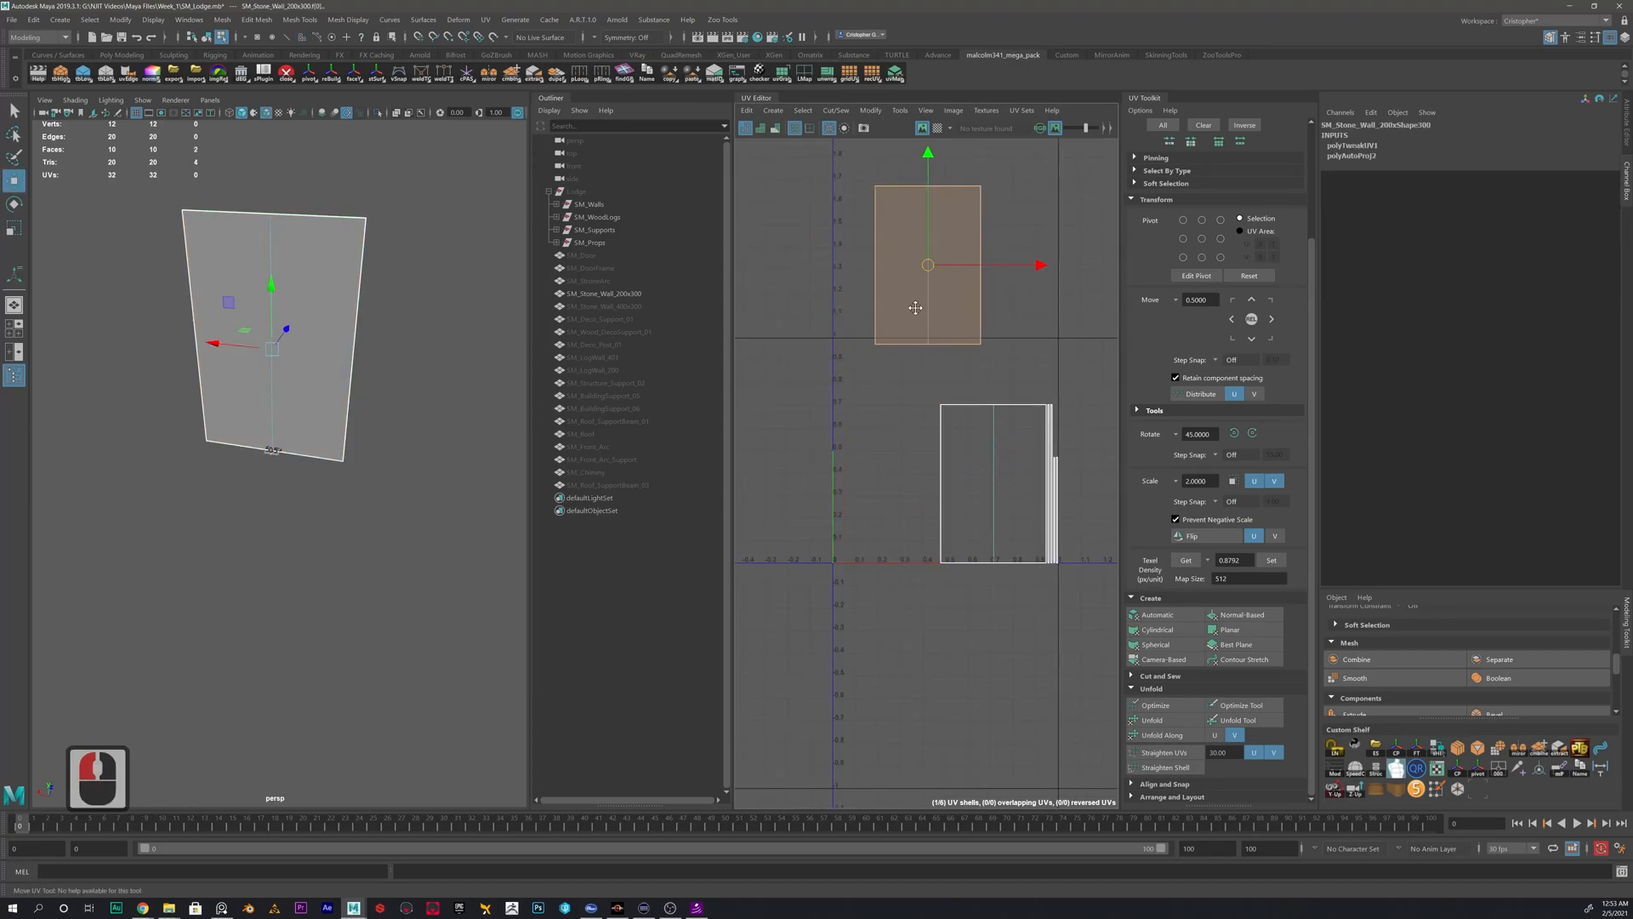
- Select the top-edge UVs of each large shell and check which wall edge they match on the model
scroll(904, 361, "up", 2)
right_click_drag(901, 306, 962, 305)
left_click_drag(818, 183, 1024, 258)
left_click_drag(327, 432, 247, 342, "alt")
right_click_drag(247, 342, 449, 256, "alt")
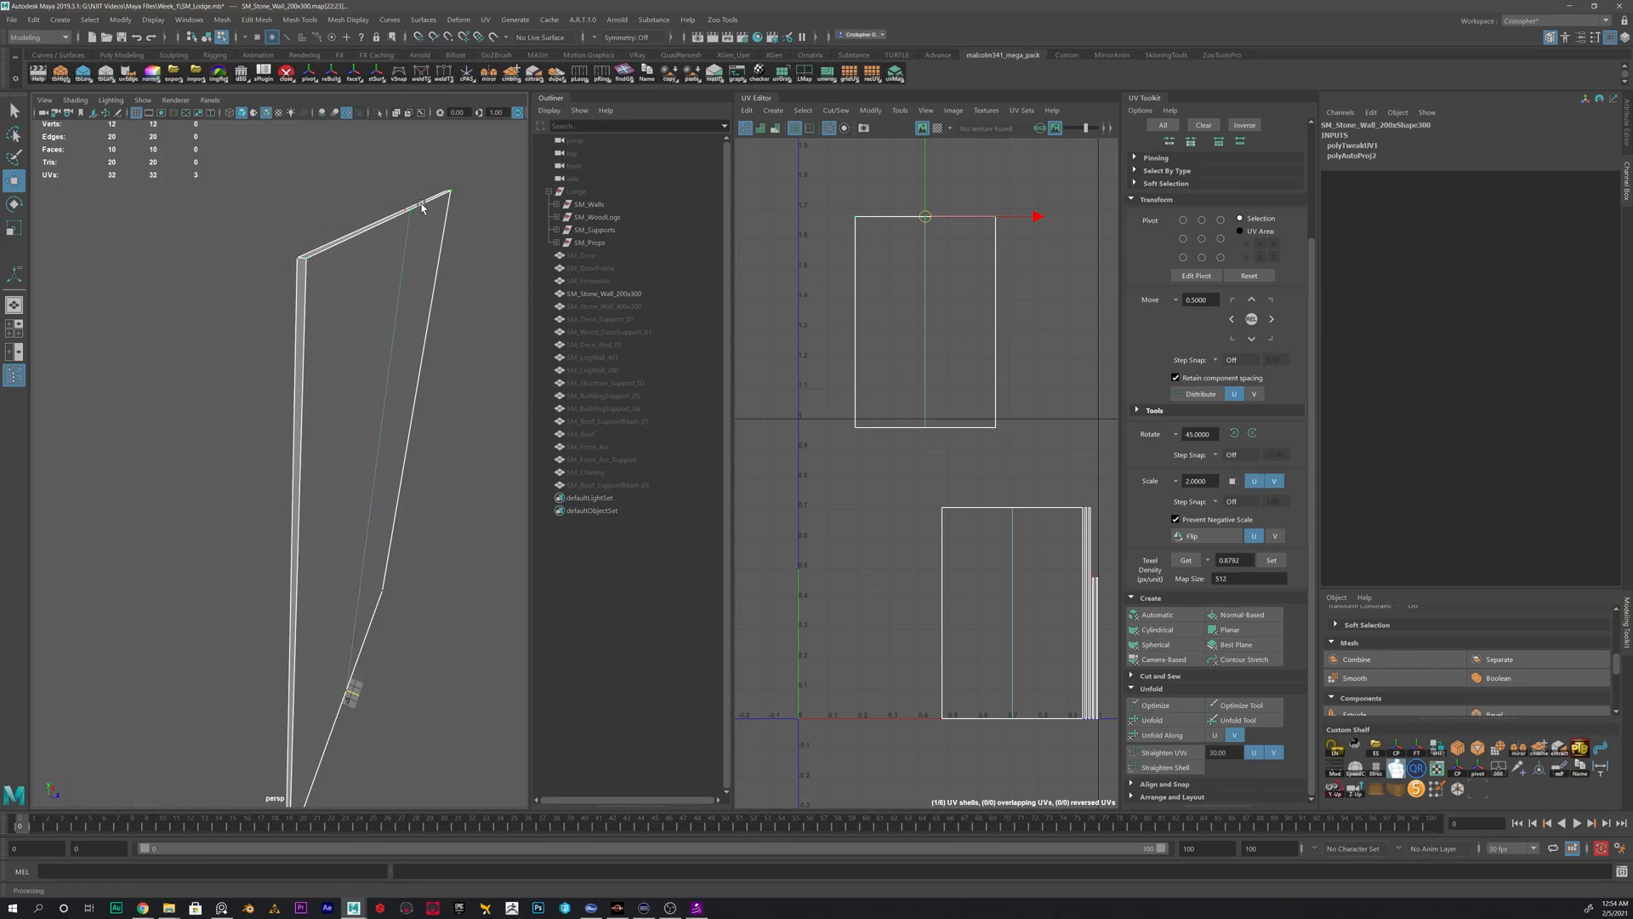
middle_click_drag(973, 324, 953, 392, "alt")
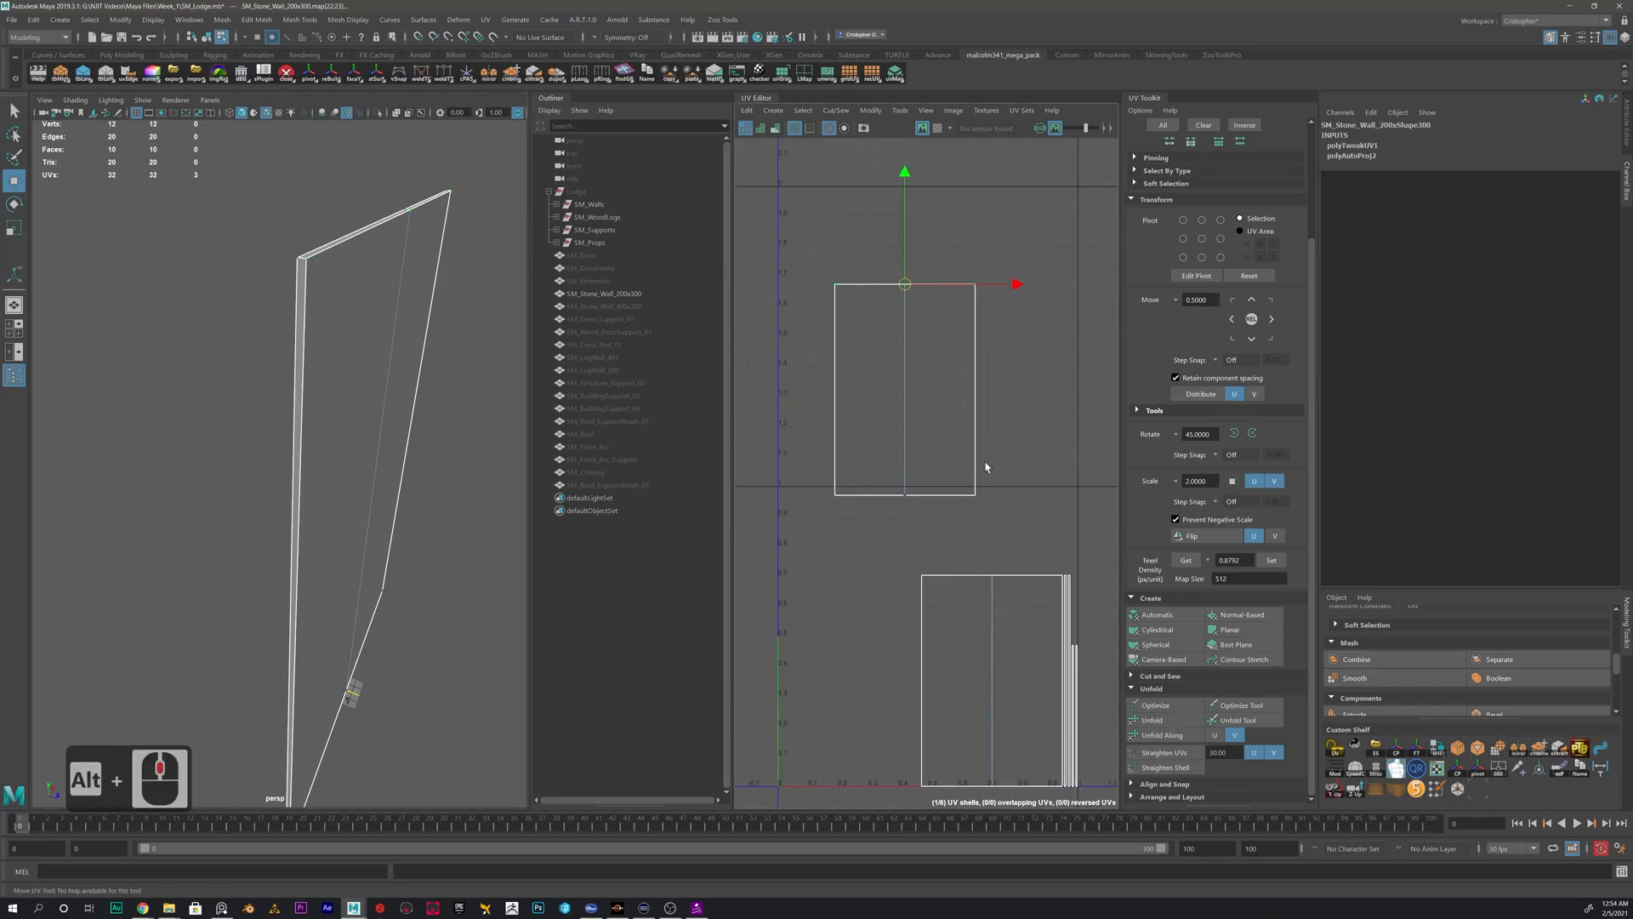
middle_click_drag(921, 553, 822, 498, "alt")
left_click(856, 546)
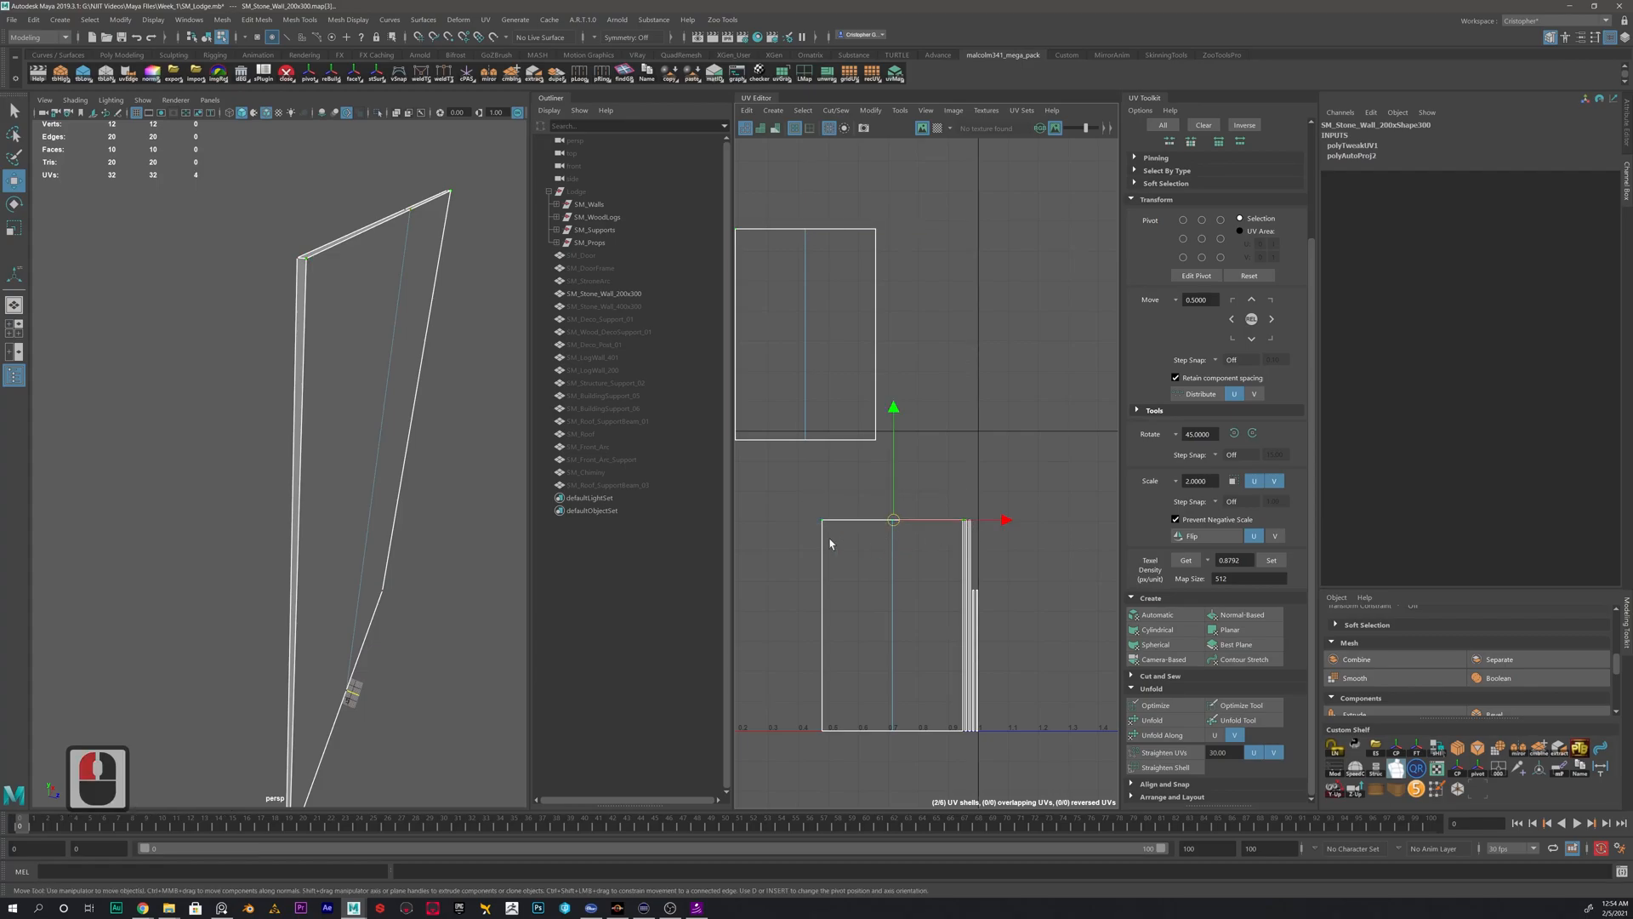
middle_click_drag(349, 731, 346, 630, "alt")
- Separate the second large UV shell from the thin strips and rotate it 180 degrees in 45-degree steps
right_click_drag(856, 585, 808, 567)
left_click(884, 587)
left_click_drag(894, 627, 856, 582)
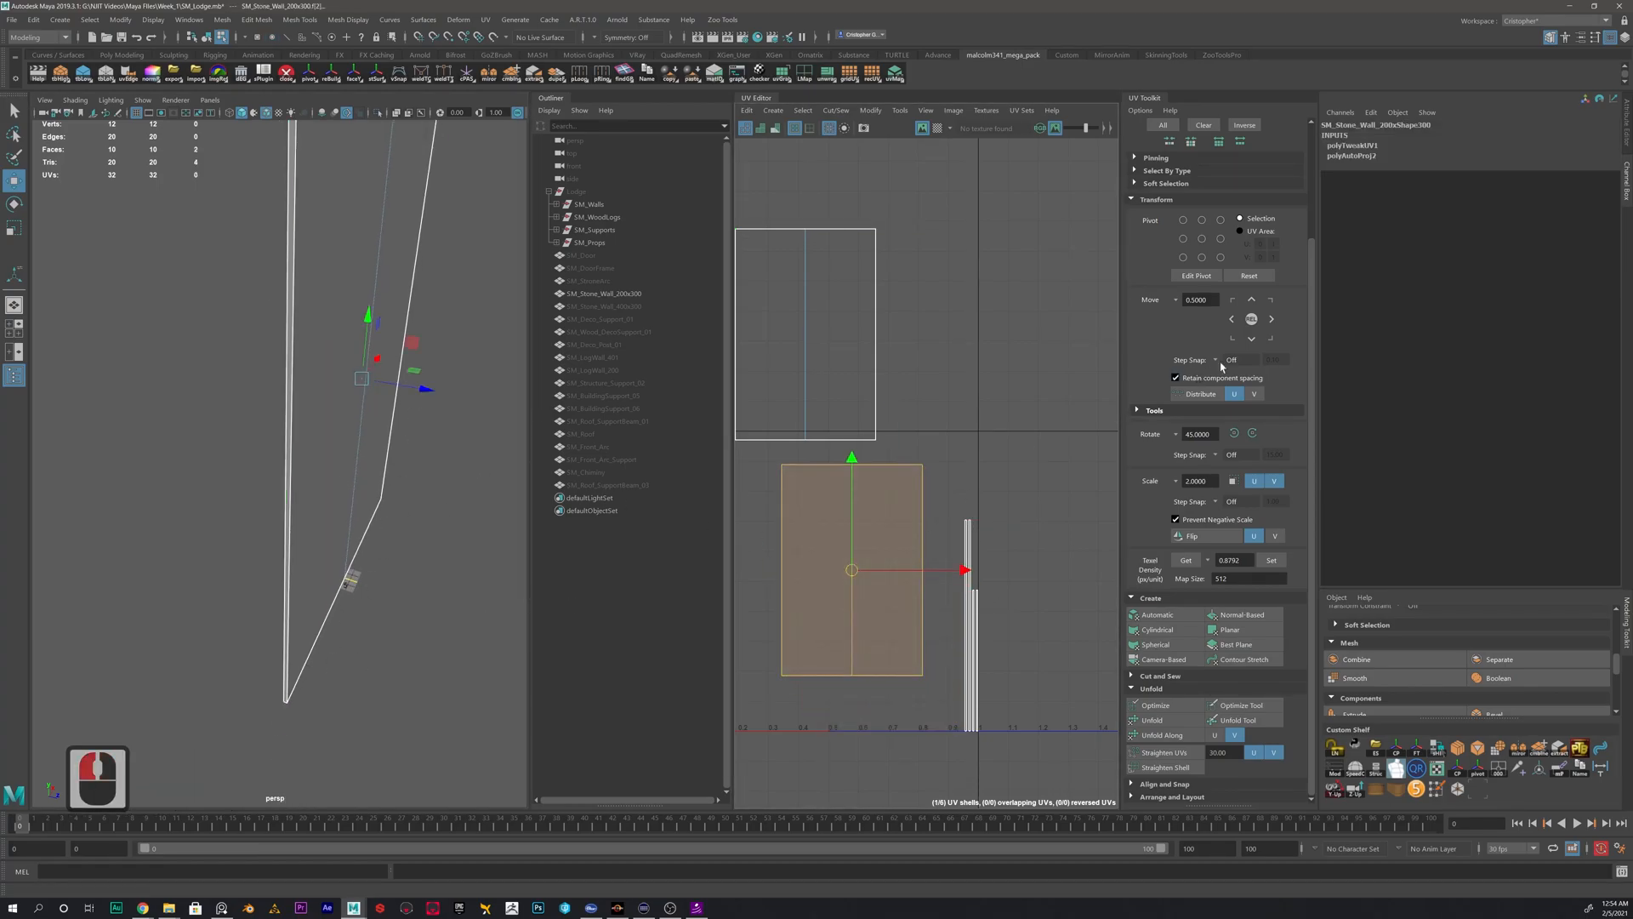
left_click(1253, 433)
left_click(1253, 433)
left_click(1253, 433)
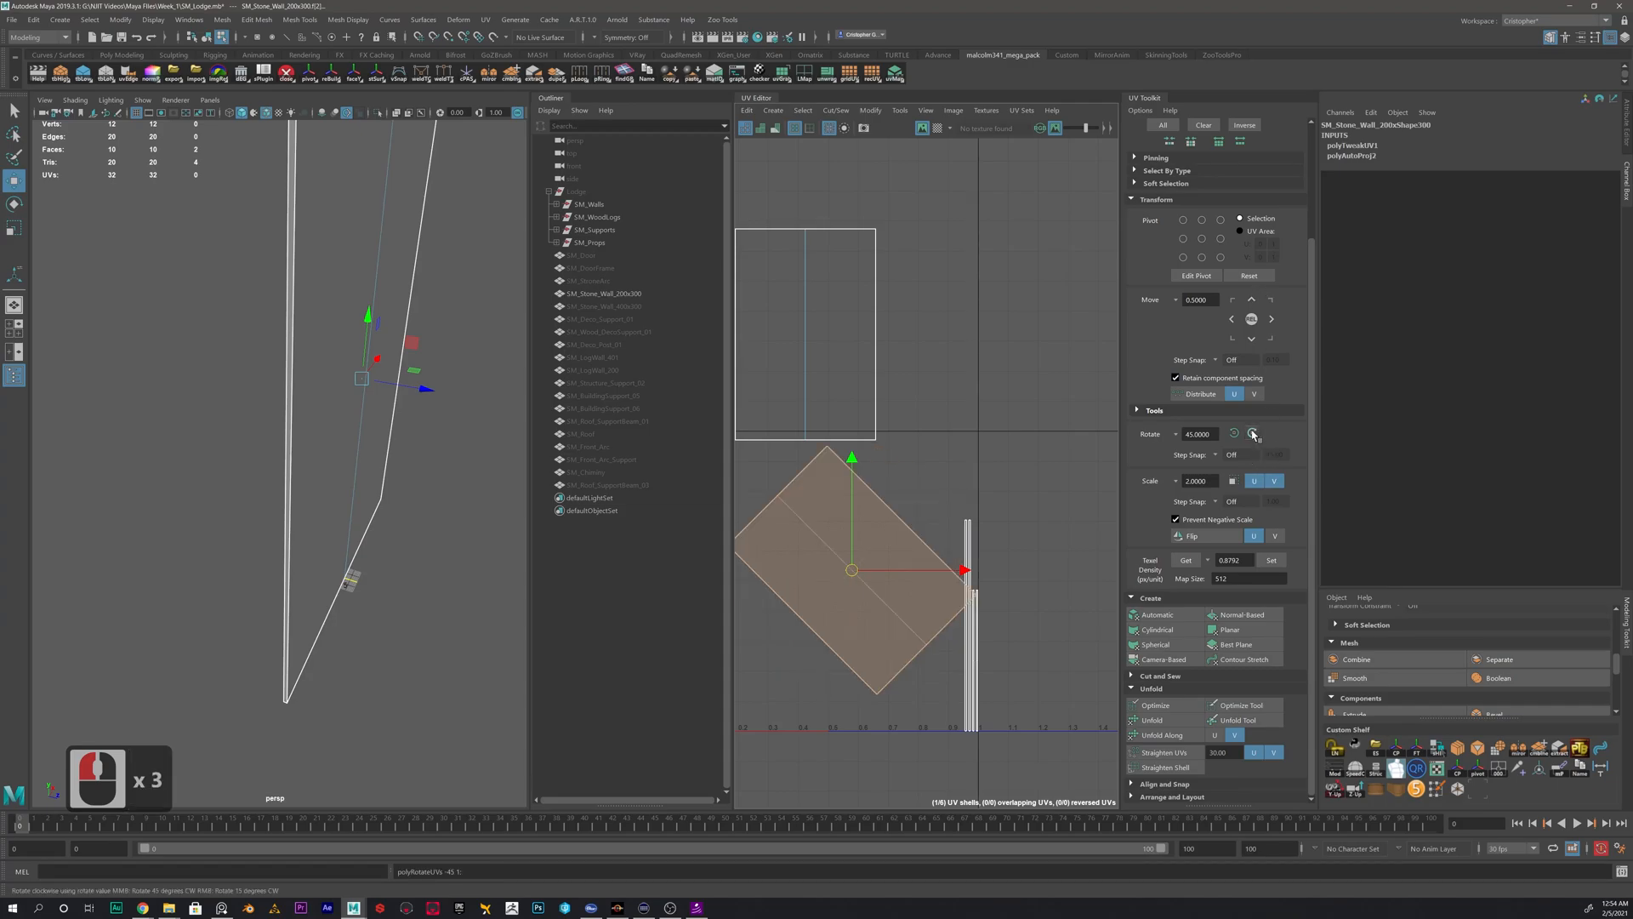
left_click(1253, 433)
left_click(943, 435)
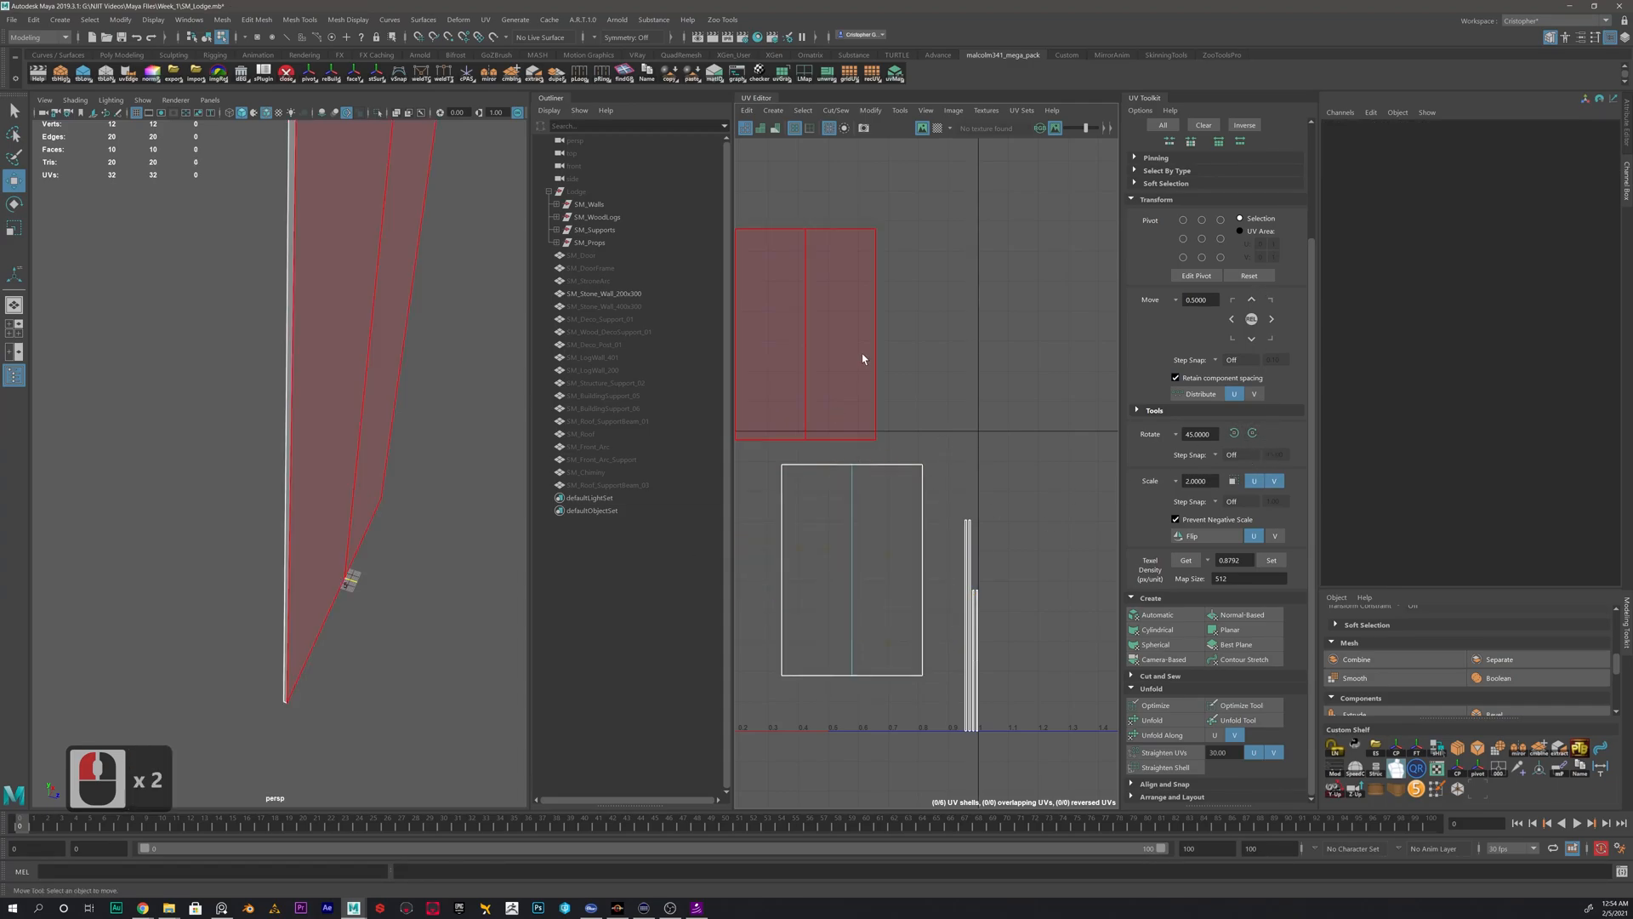
- Move and sew the matching thin side strip onto the right edge of the upper large shell
middle_click_drag(877, 326, 980, 363, "alt")
right_click_drag(981, 350, 986, 315)
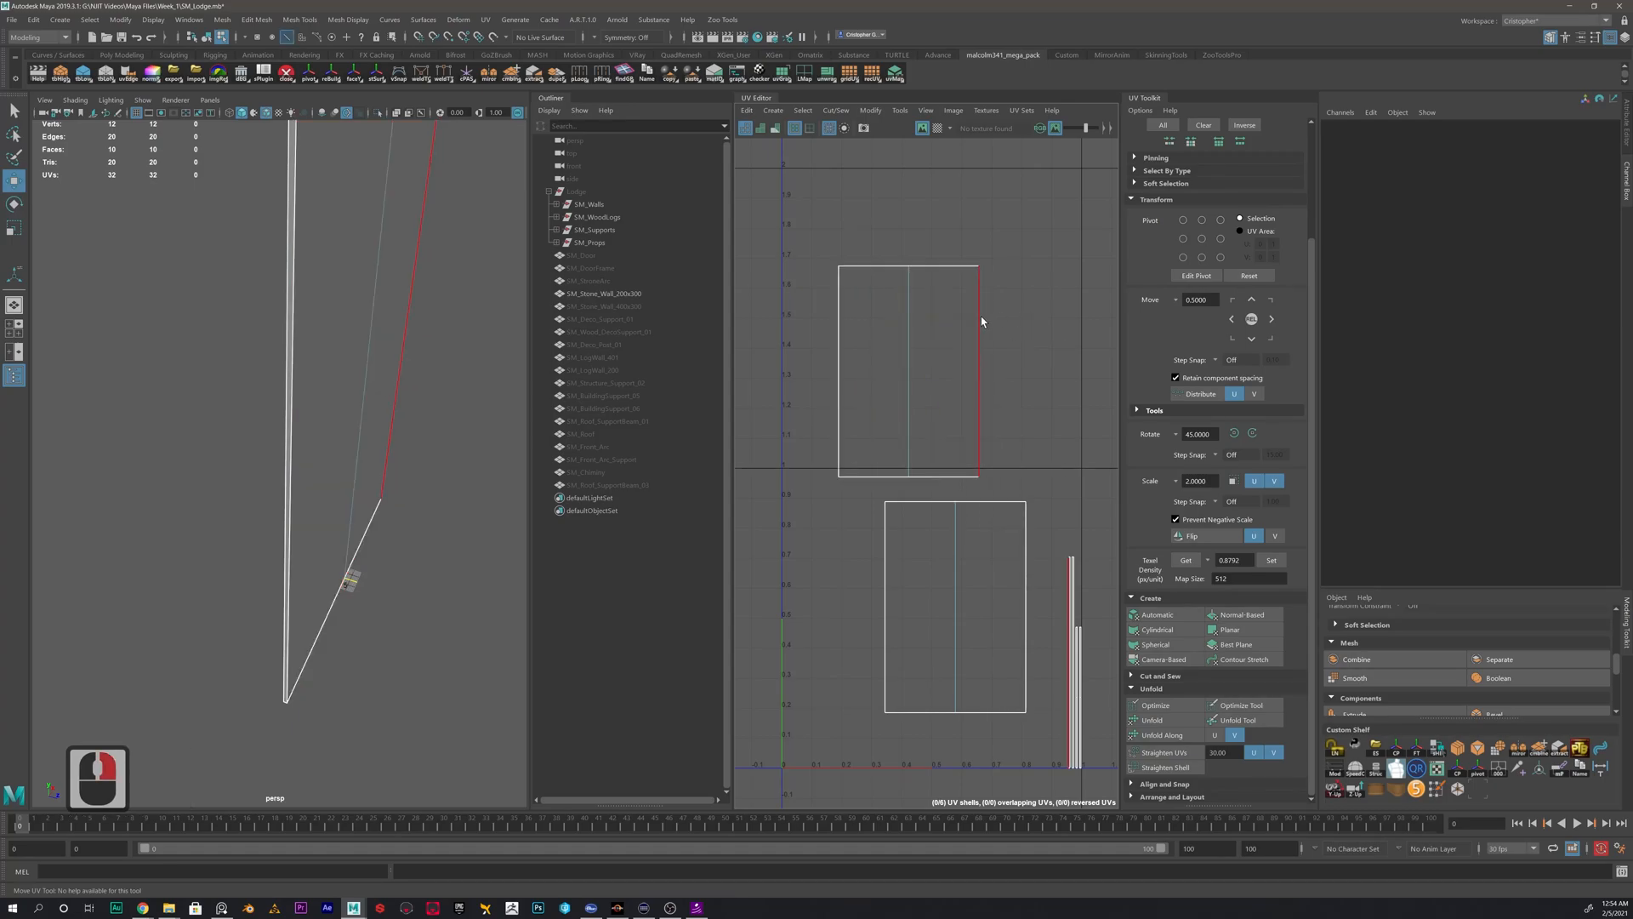
left_click(982, 315)
middle_click_drag(983, 323, 926, 498, "alt")
middle_click_drag(999, 776, 965, 635, "alt")
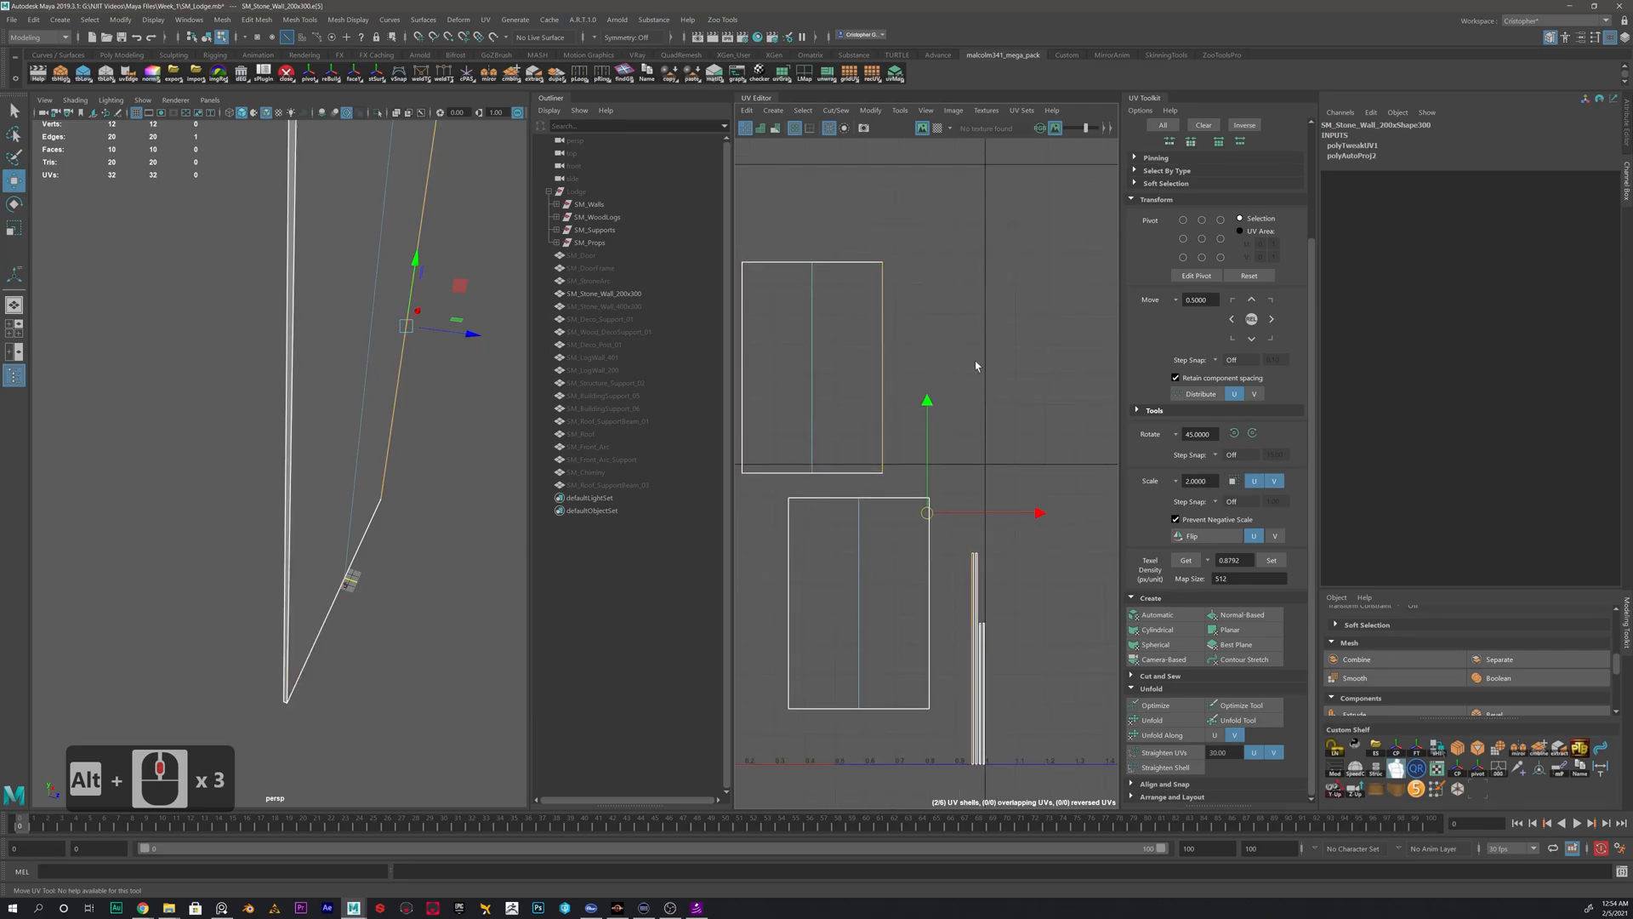
right_click_drag(940, 320, 941, 287, "shift")
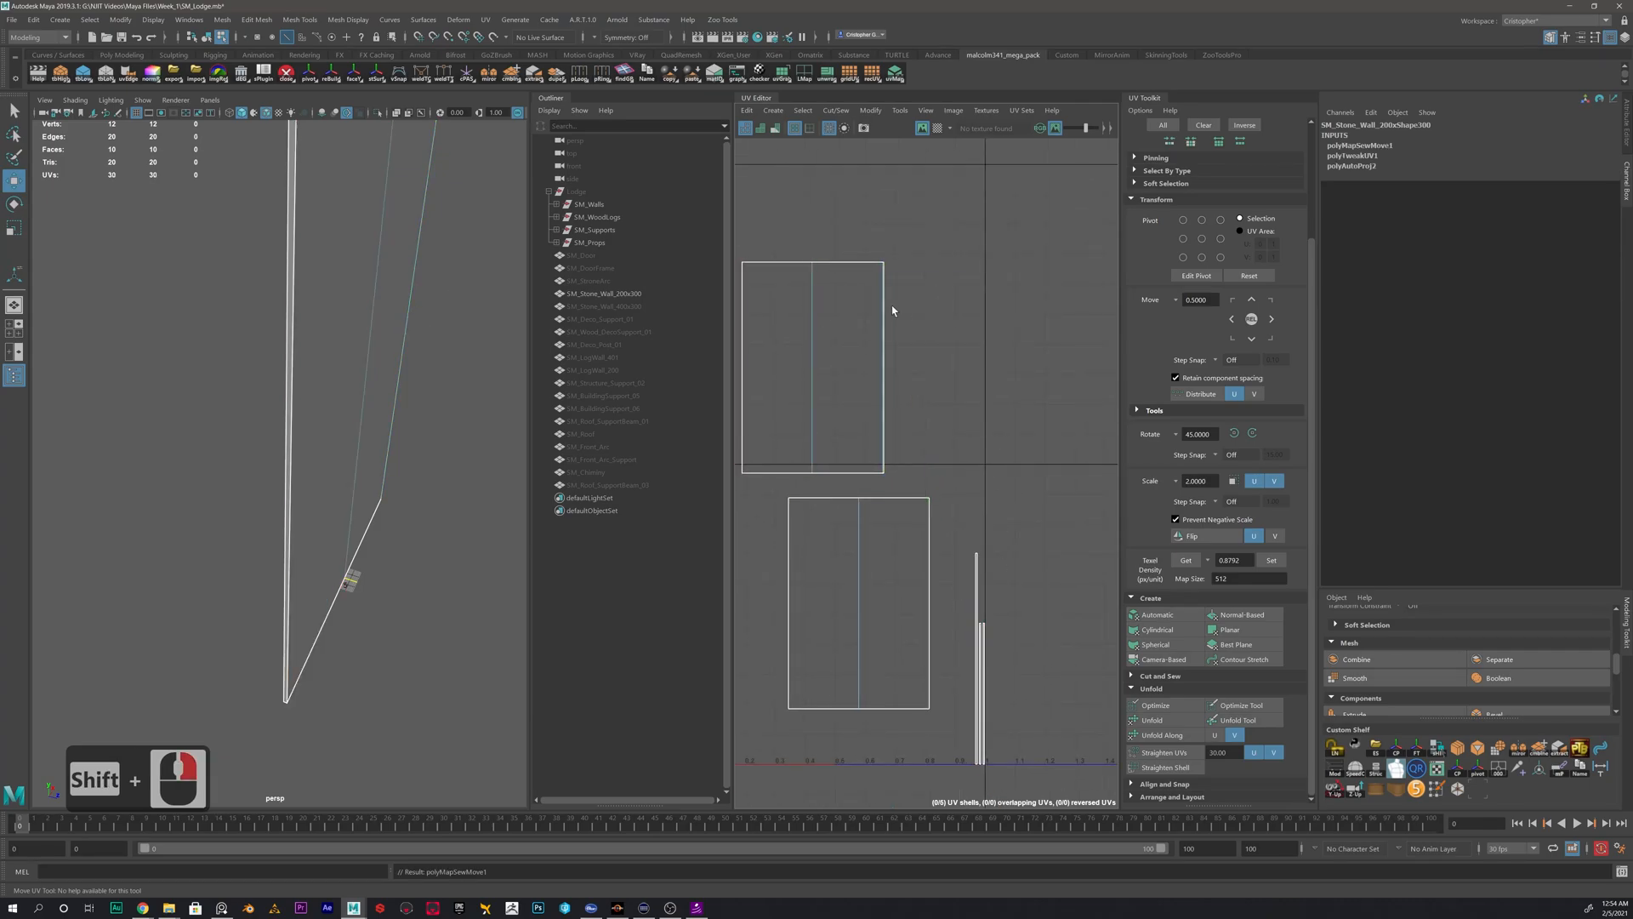
- Move and sew the other thin side strip onto the left edge of the upper large shell
middle_click_drag(749, 297, 838, 299, "alt")
scroll(822, 299, "up", 2)
left_click(837, 307)
key("w")
right_click_drag(808, 311, 802, 279, "shift")
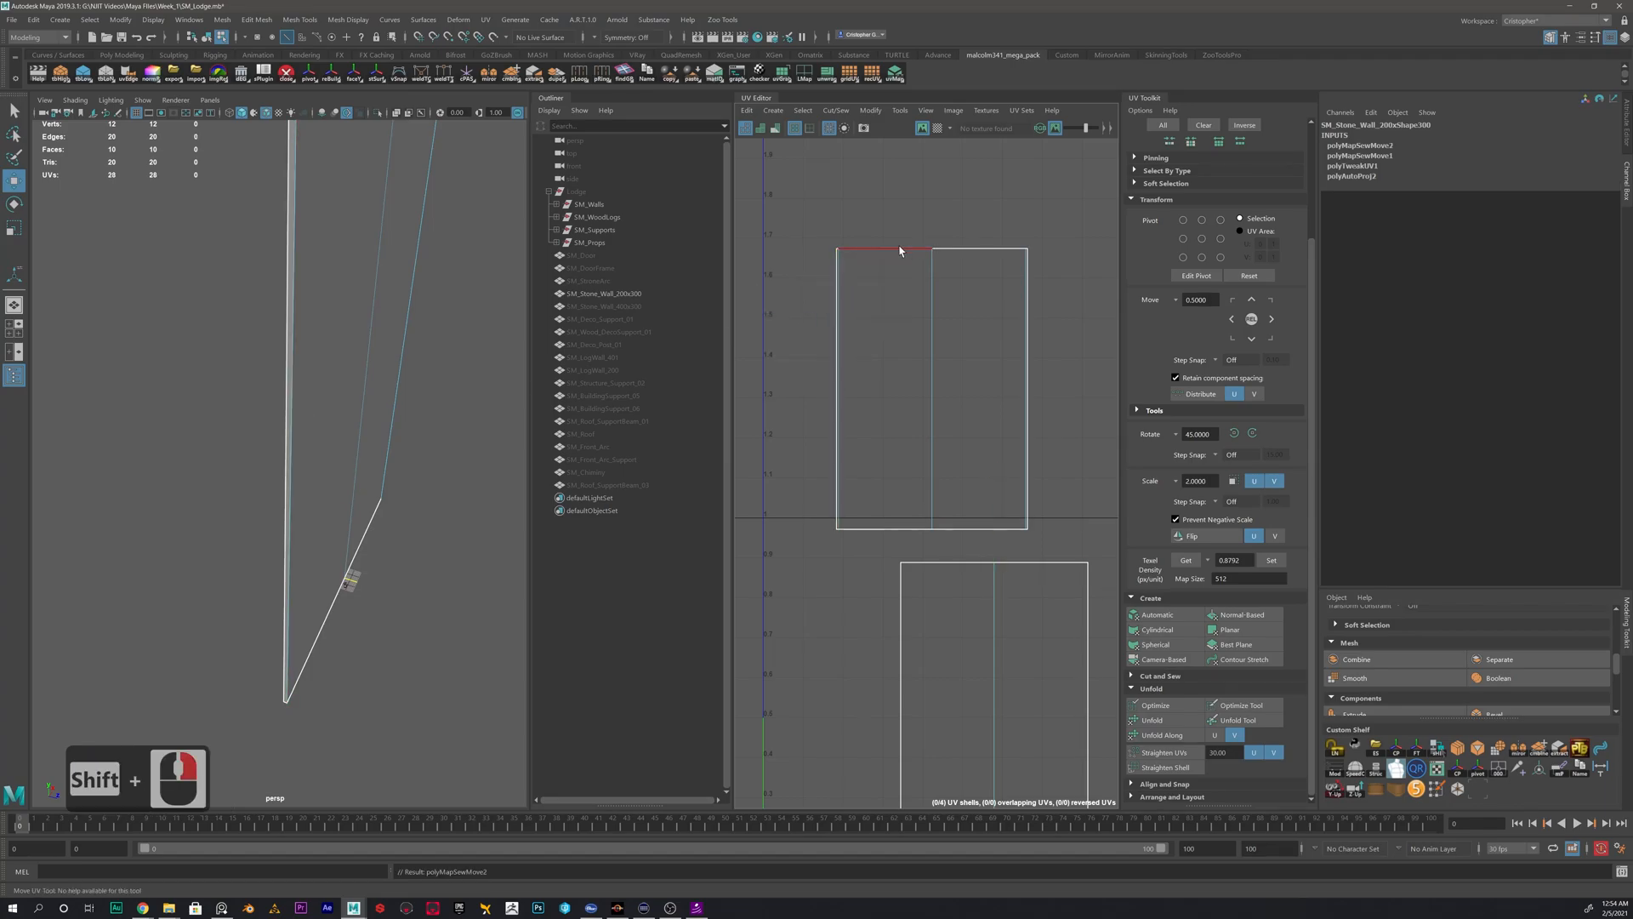
- Move and sew the remaining thin strips onto the top and bottom edges of the upper large shell
left_click(974, 250, "shift")
right_click_drag(895, 260, 898, 223, "shift")
left_click(910, 531)
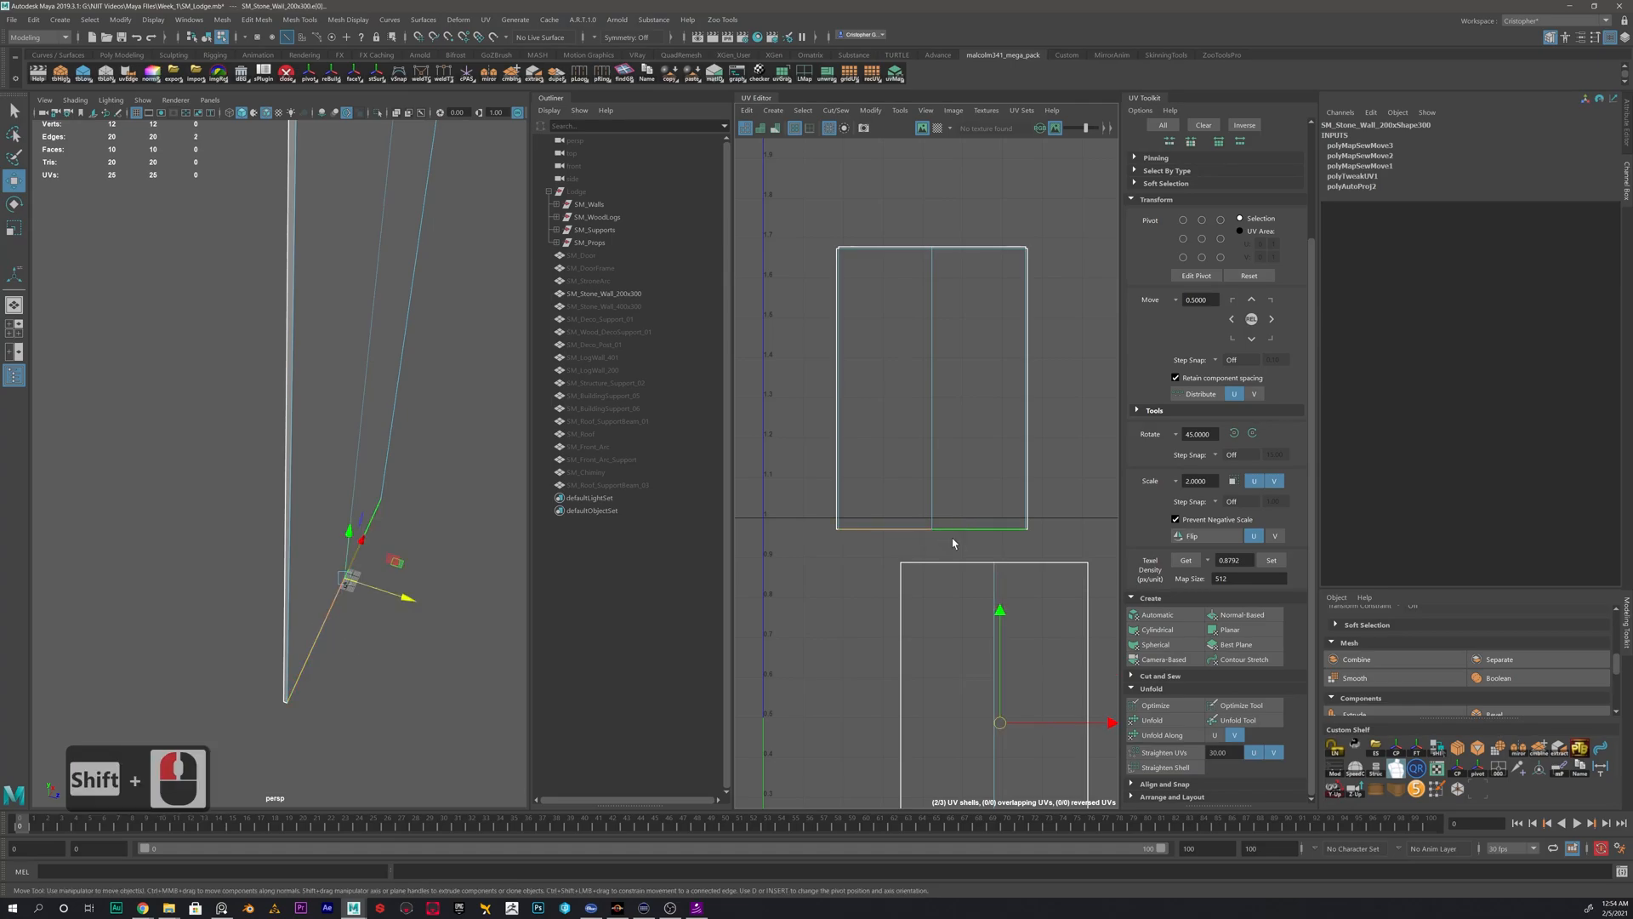
right_click_drag(994, 546, 989, 508, "shift")
- Move and sew the second large shell onto the right side of the upper shell
scroll(1021, 553, "down", 2)
middle_click_drag(1031, 554, 818, 513, "alt")
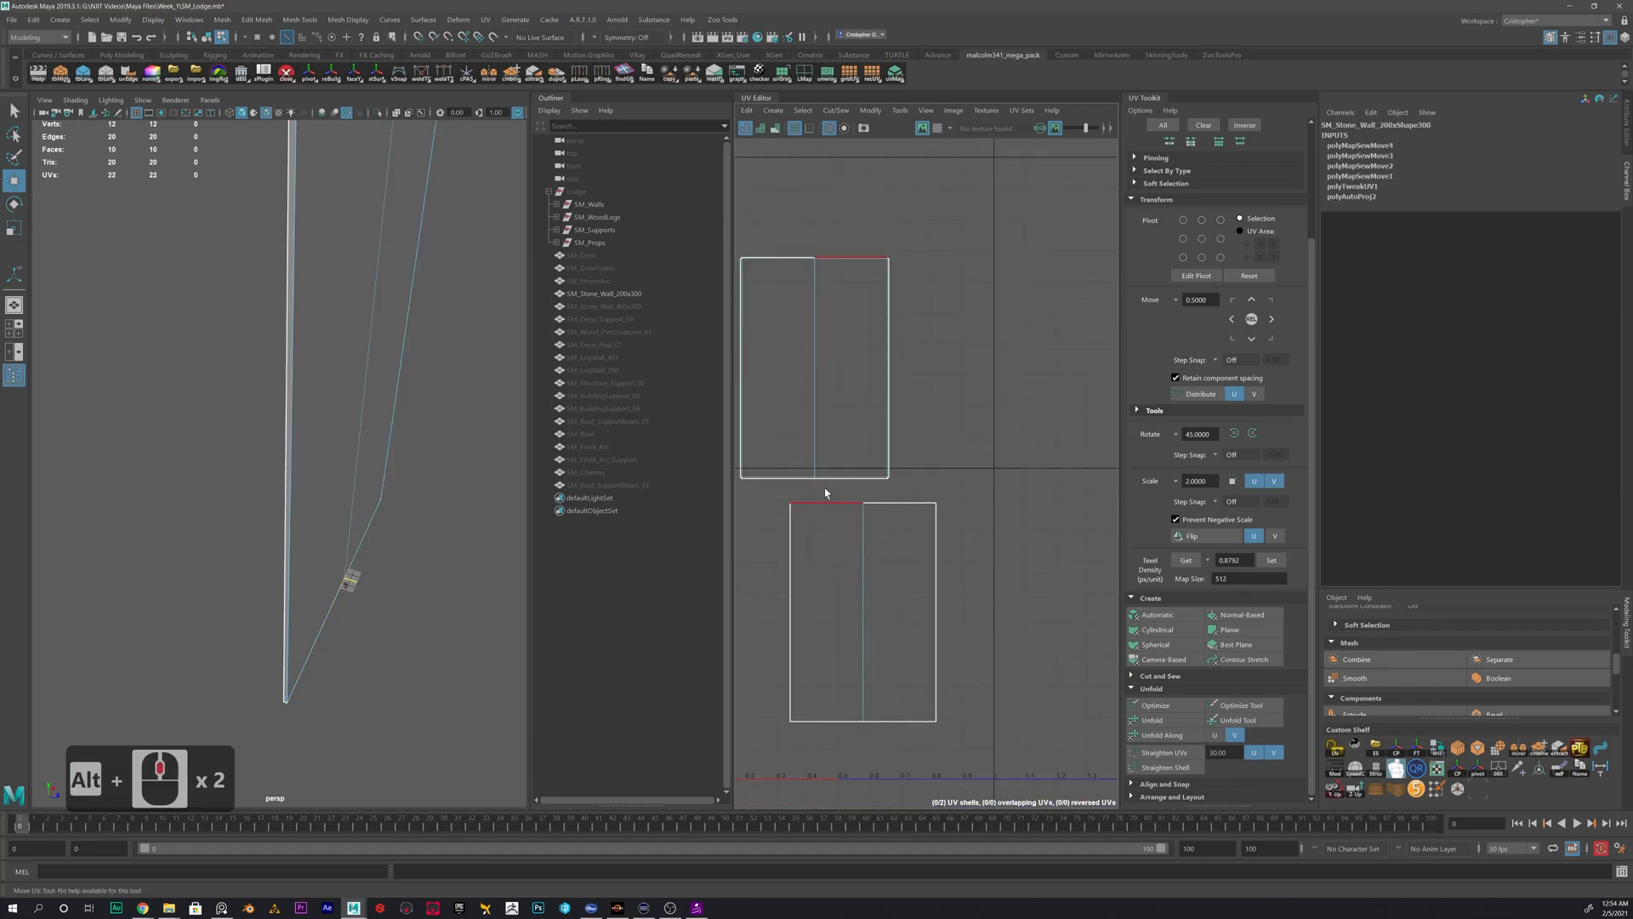
left_click(889, 340)
right_click_drag(953, 351, 953, 313, "shift")
- Position the combined wall shell fully inside the UV tile directly above the 0-1 tile
scroll(903, 366, "down", 1)
right_click_drag(853, 356, 805, 336)
left_click(895, 370)
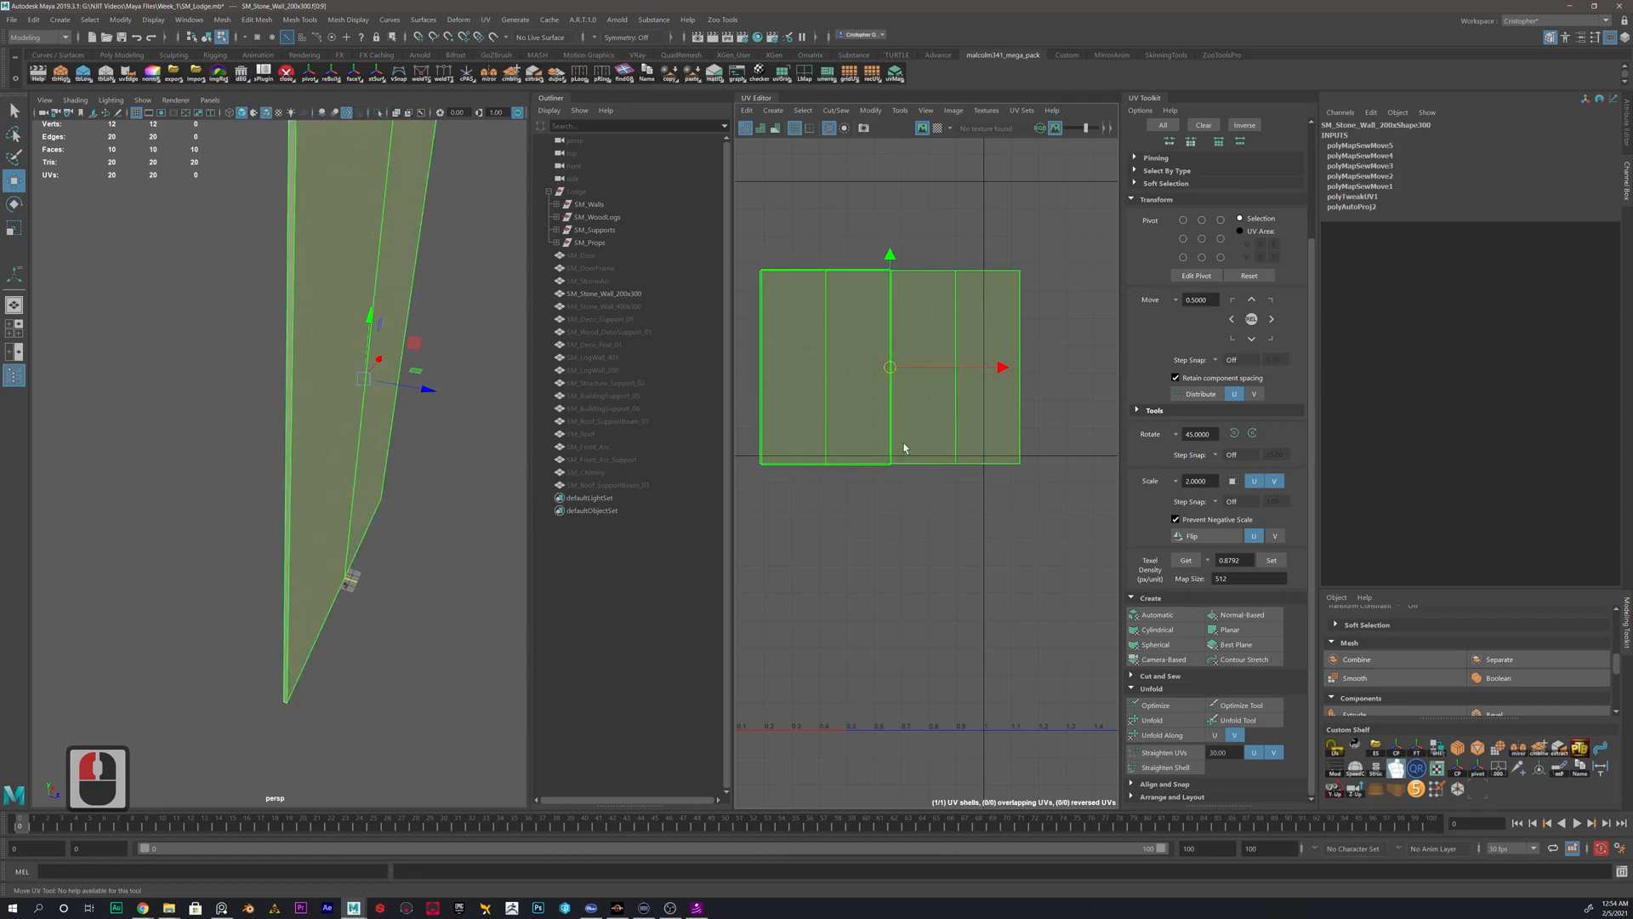
middle_click_drag(973, 441, 1022, 436, "alt")
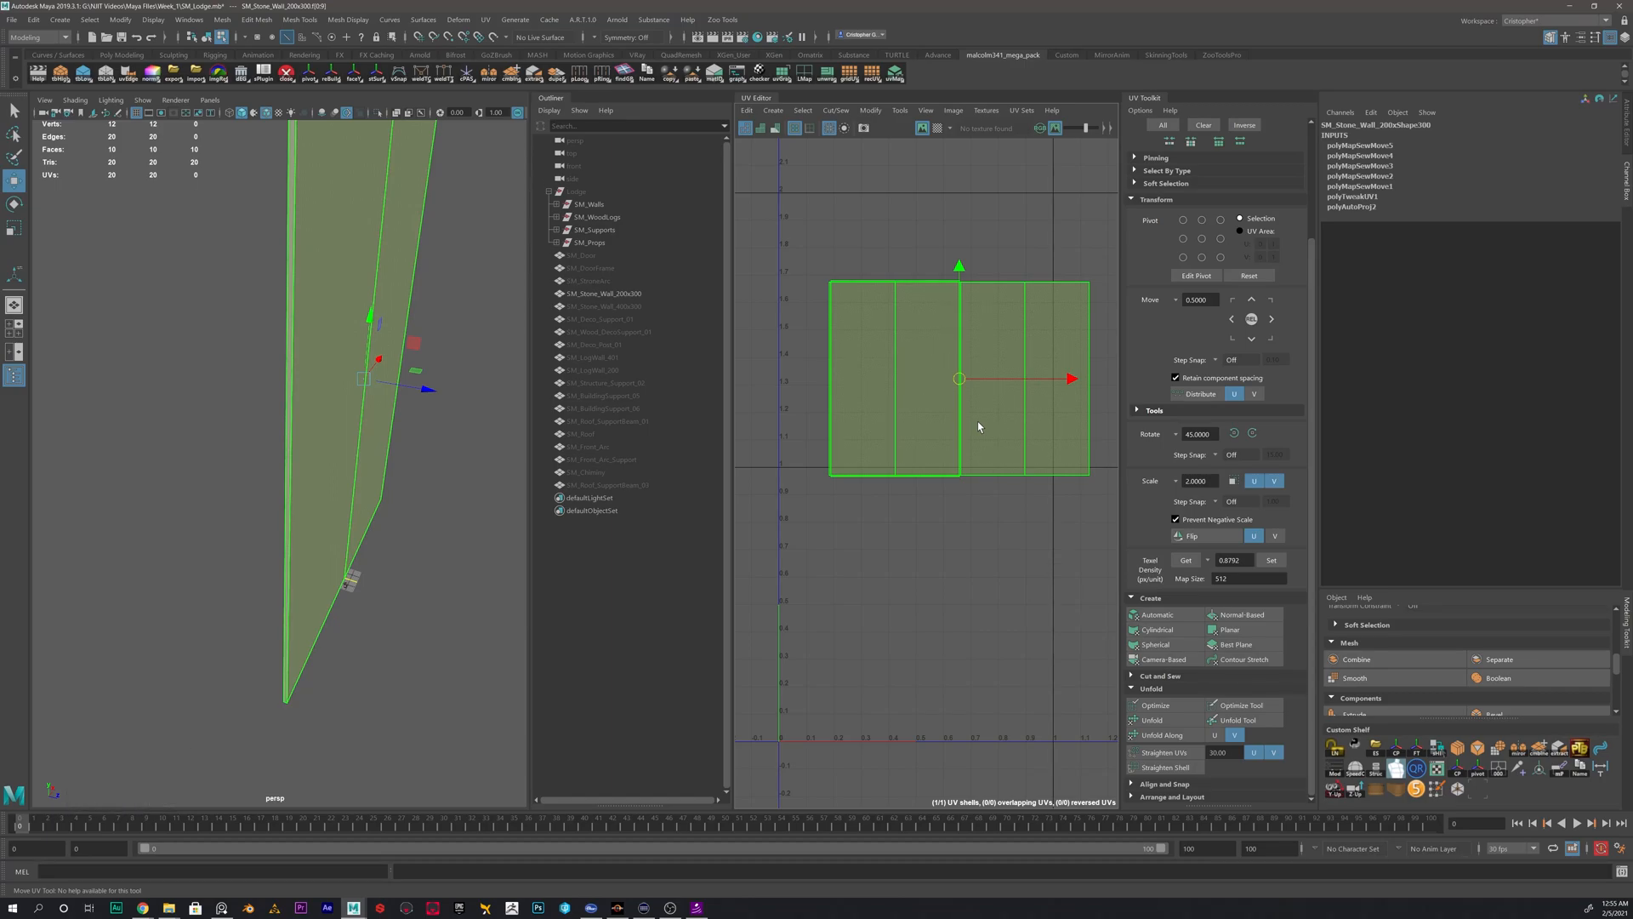
right_click_drag(340, 281, 266, 357, "alt")
left_click_drag(266, 358, 352, 349, "alt")
scroll(351, 349, "up", 2, "alt")
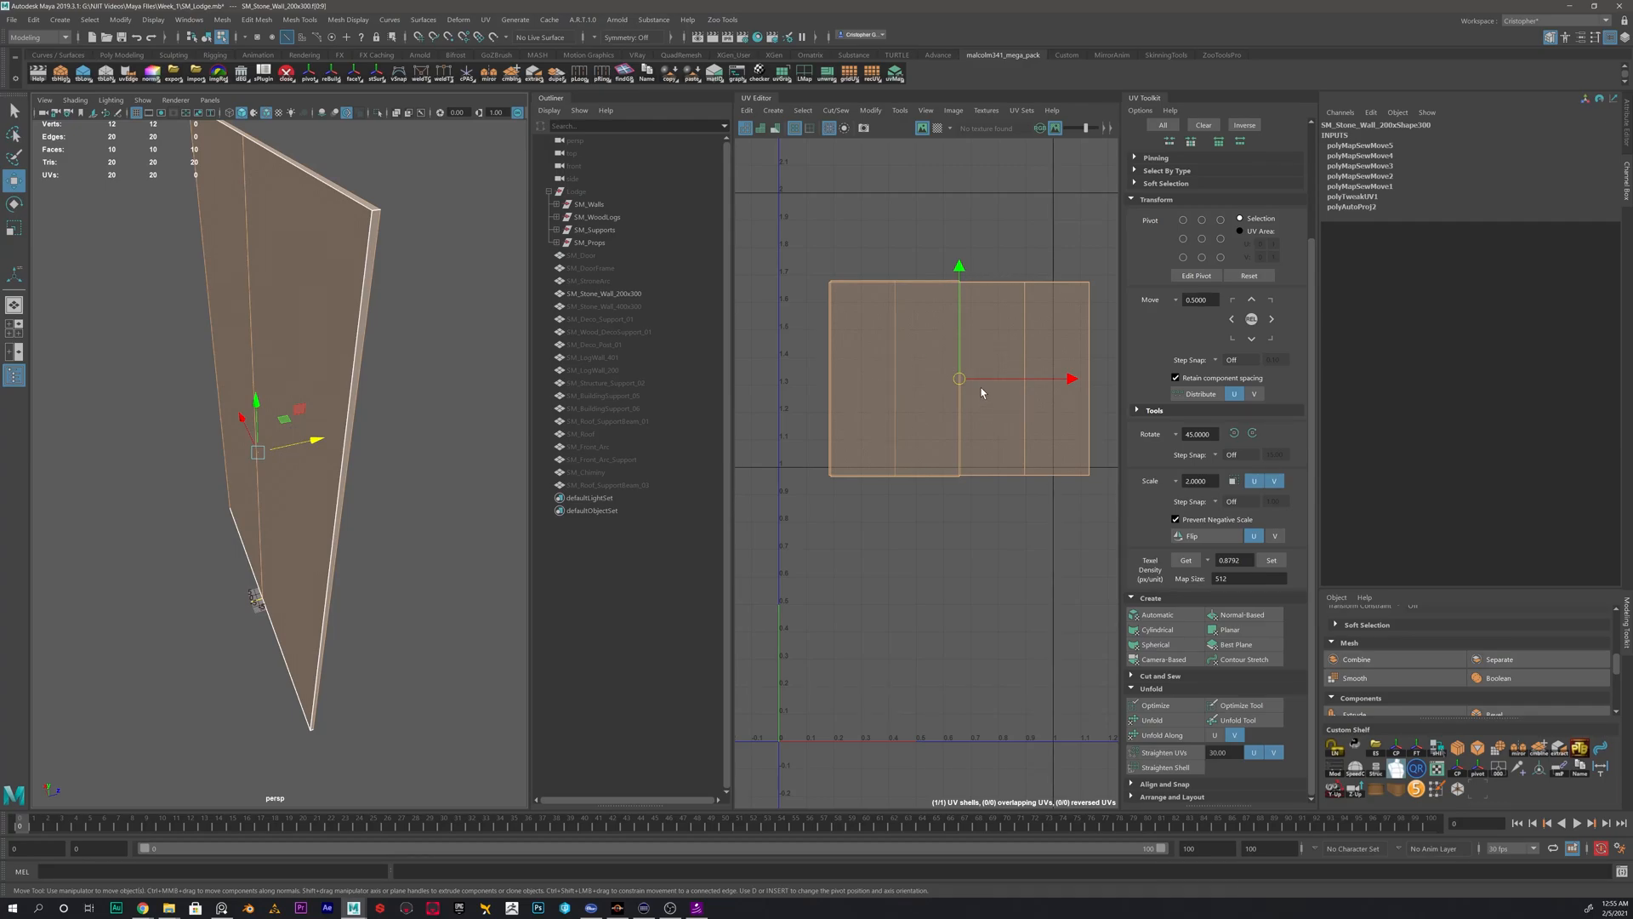
scroll(962, 379, "down", 4)
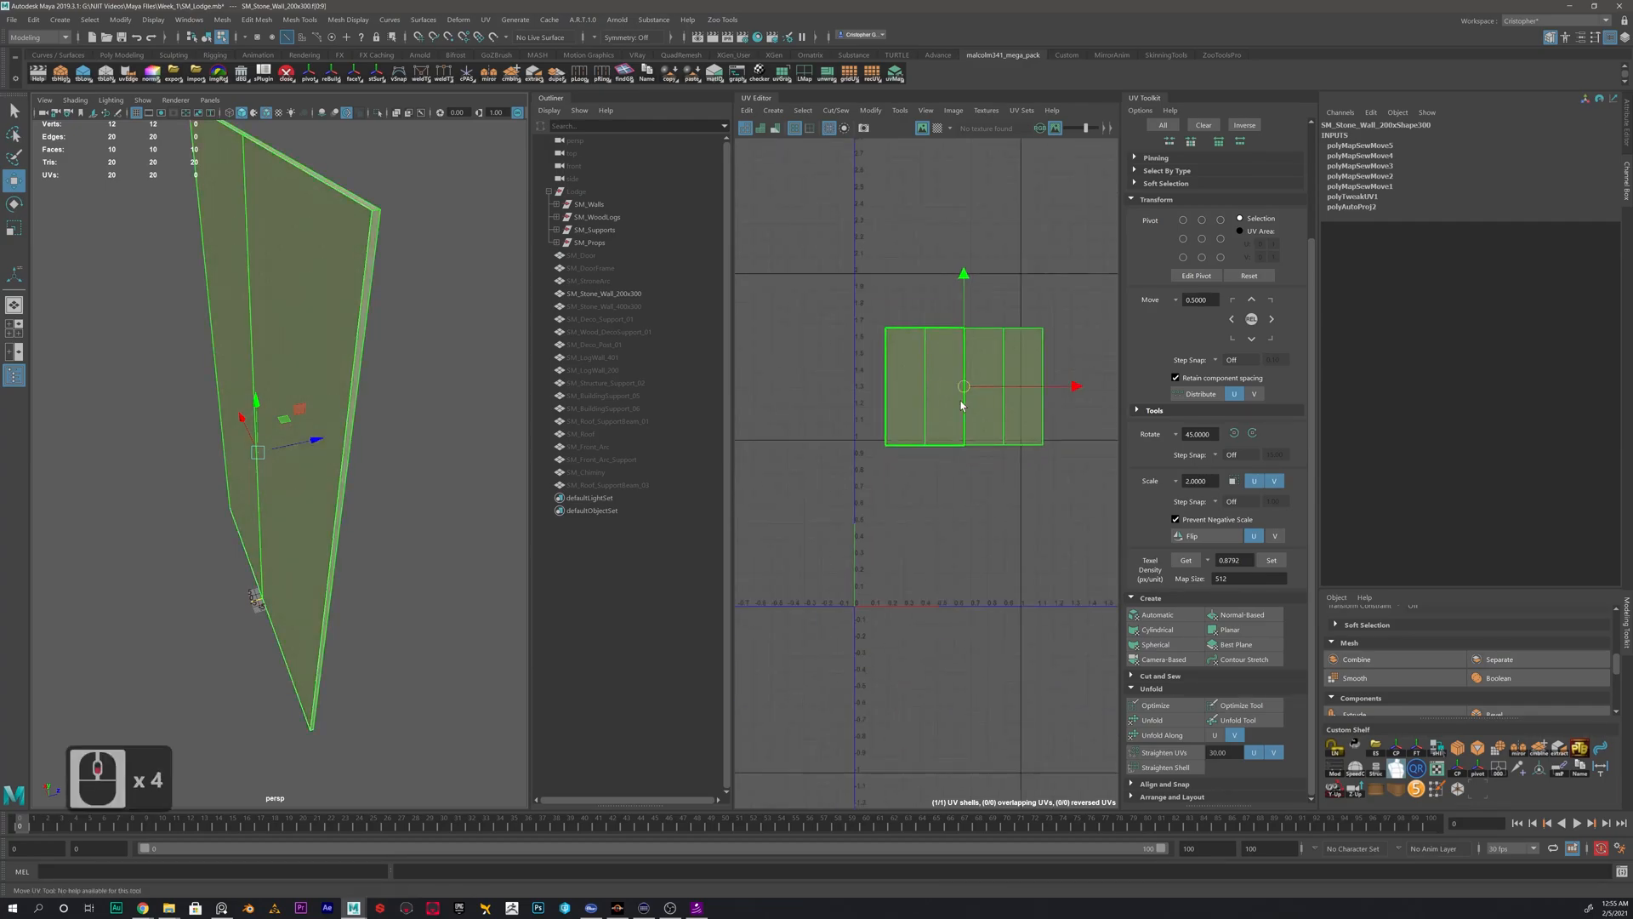
middle_click_drag(852, 476, 870, 536, "alt")
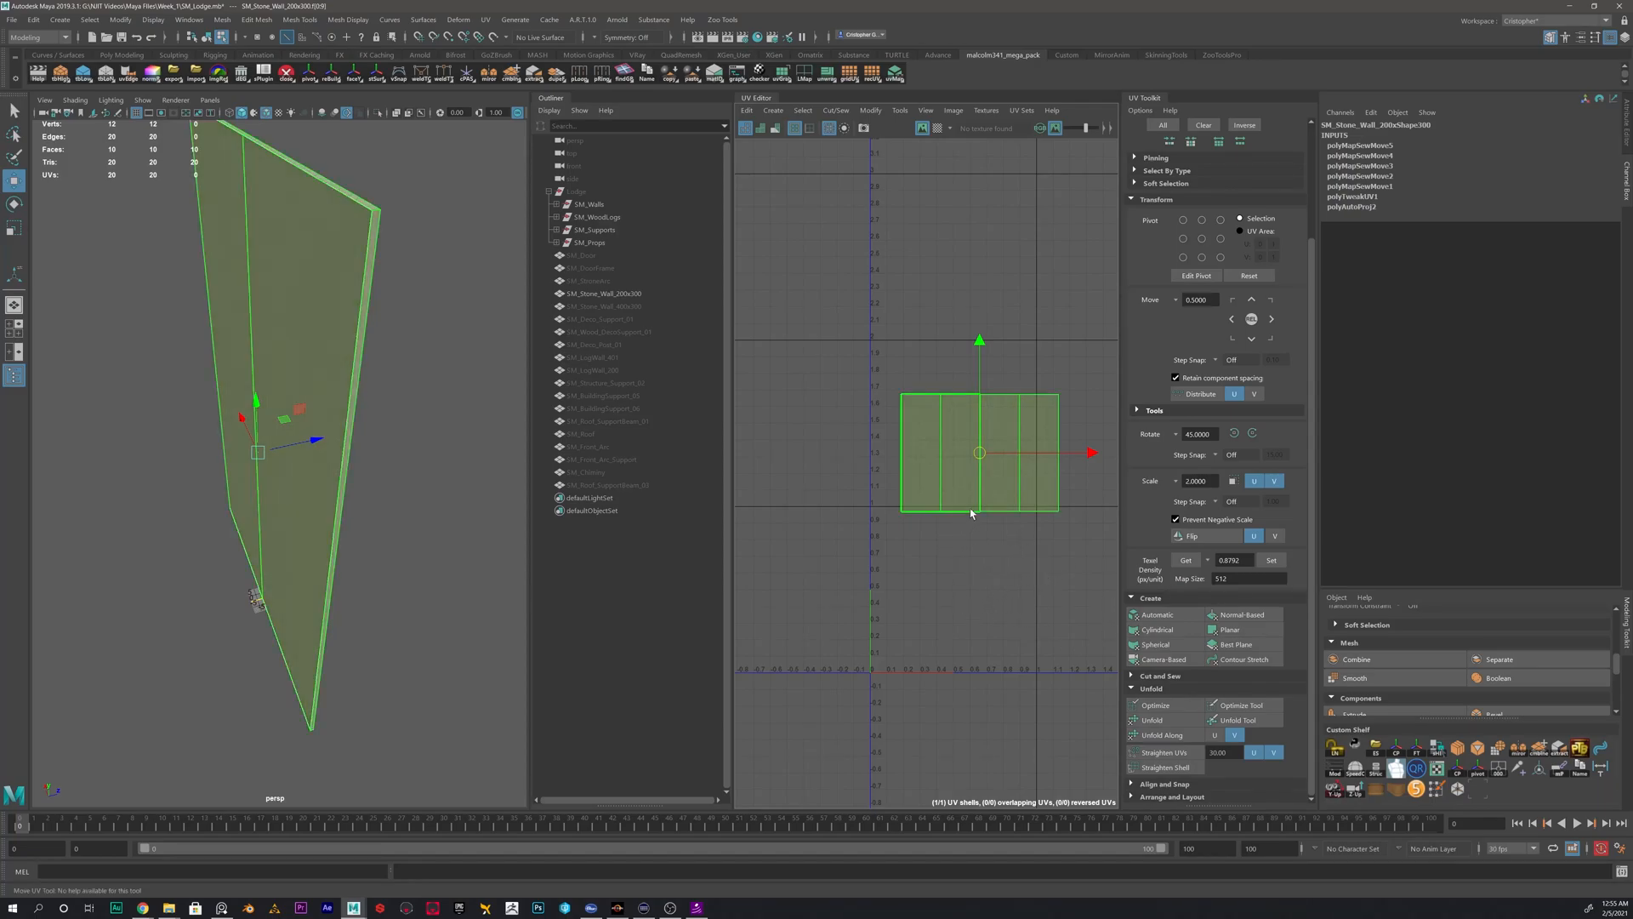
left_click_drag(984, 455, 960, 416)
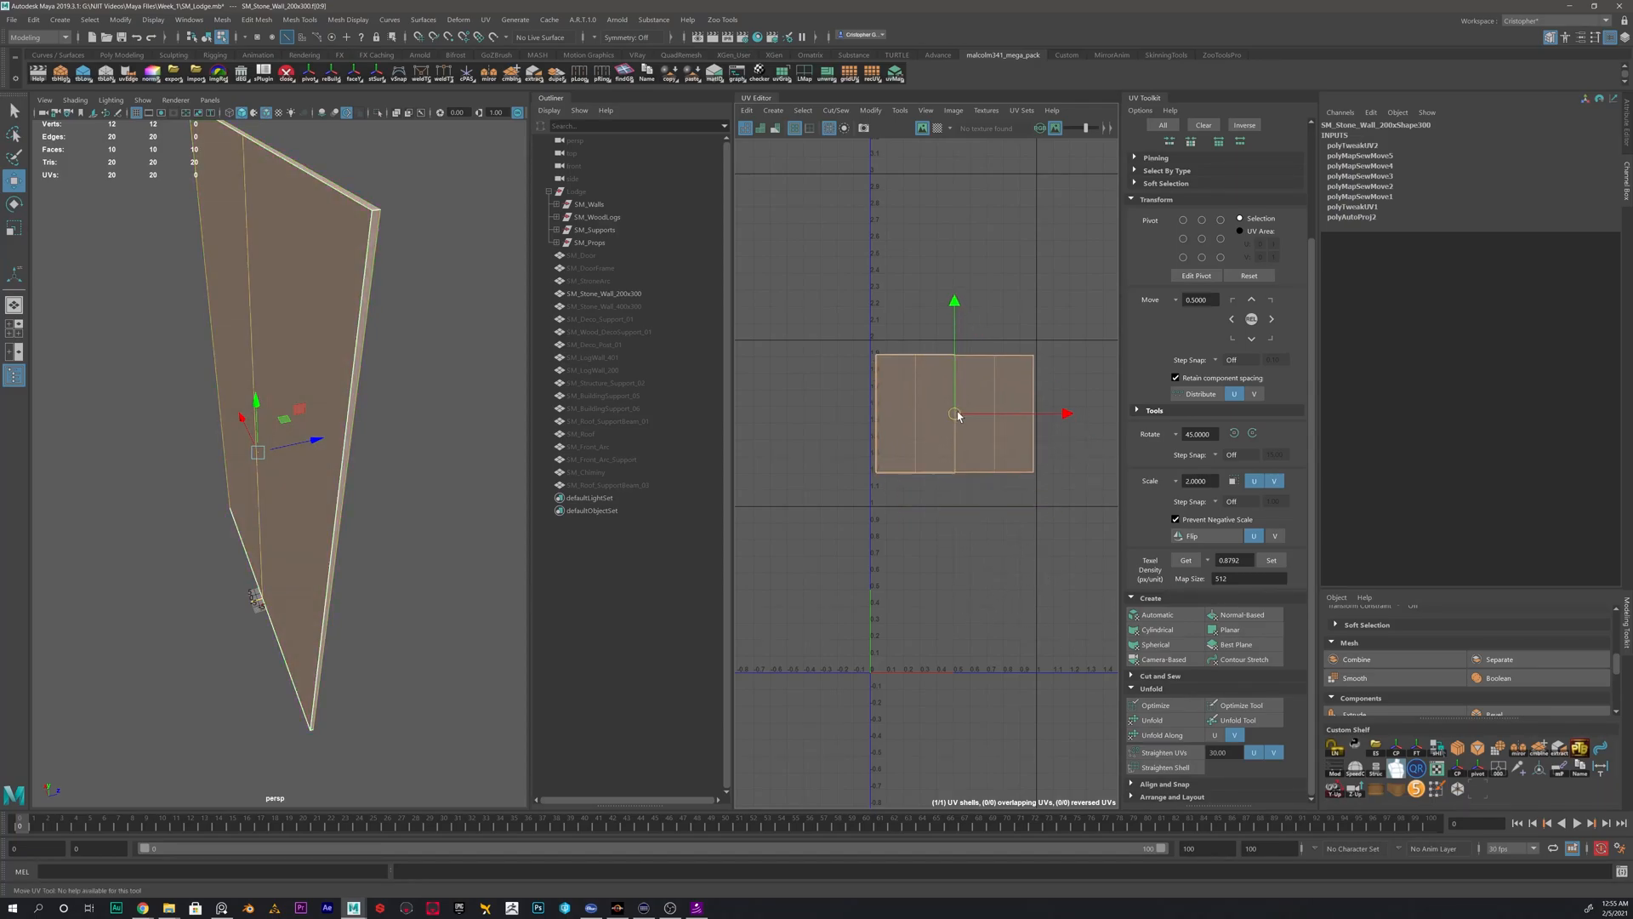
scroll(951, 532, "up", 3)
scroll(942, 357, "down", 3)
scroll(942, 358, "down", 2)
- Return to object mode and delete the 200x300 wall's construction history
right_click_drag(296, 342, 391, 299)
left_click(390, 299)
left_click(342, 314)
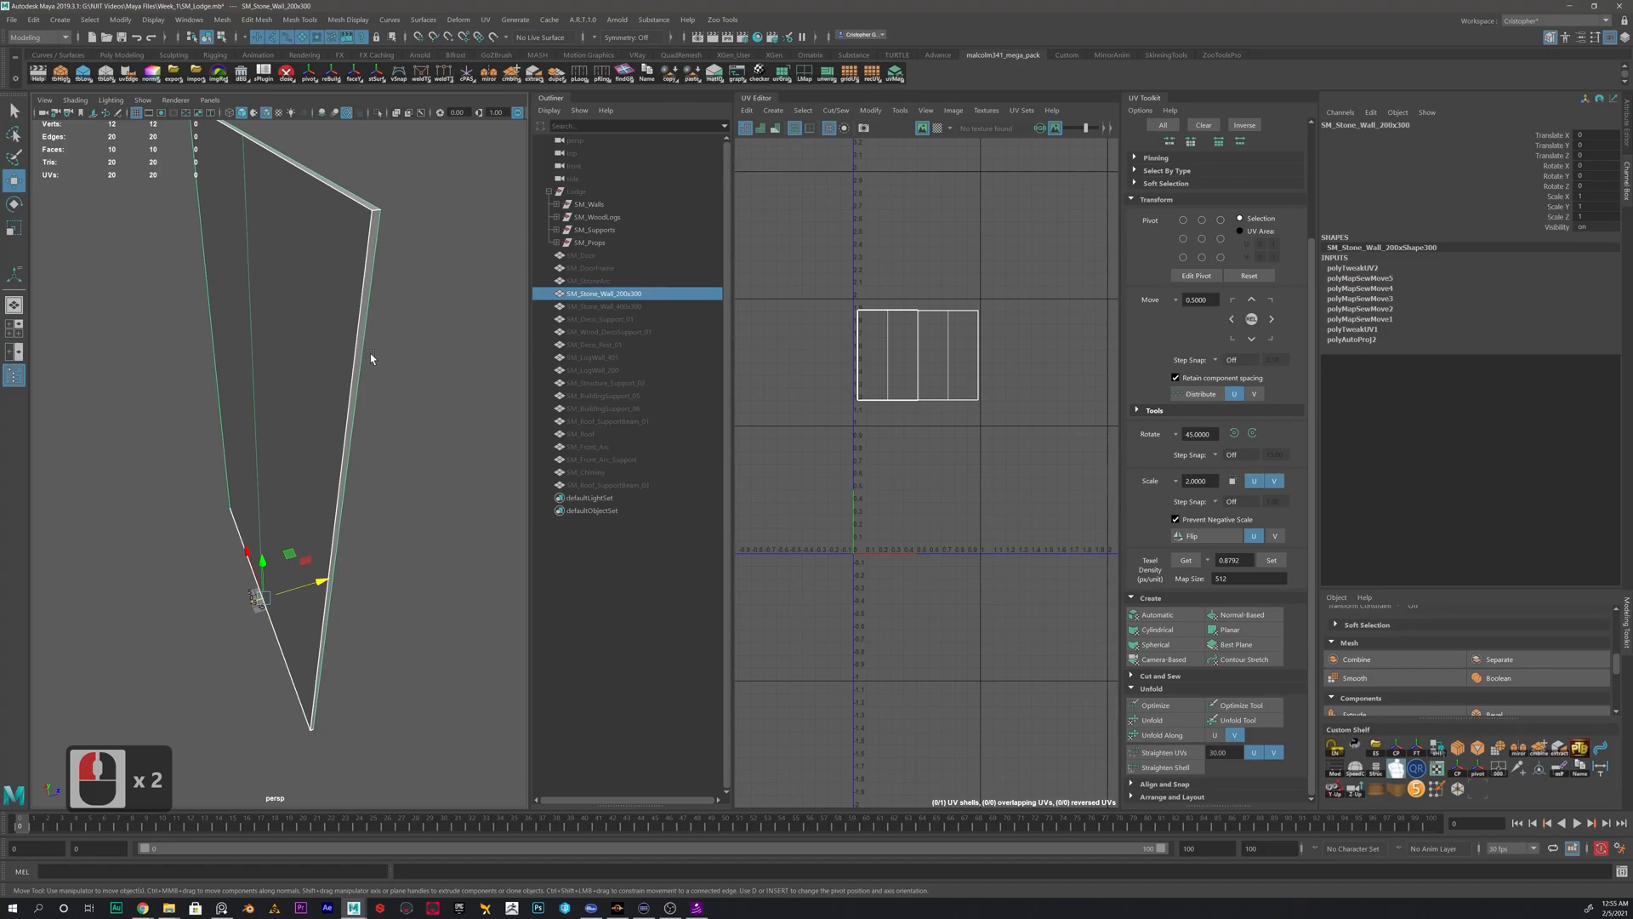
key("alt+shift+d")
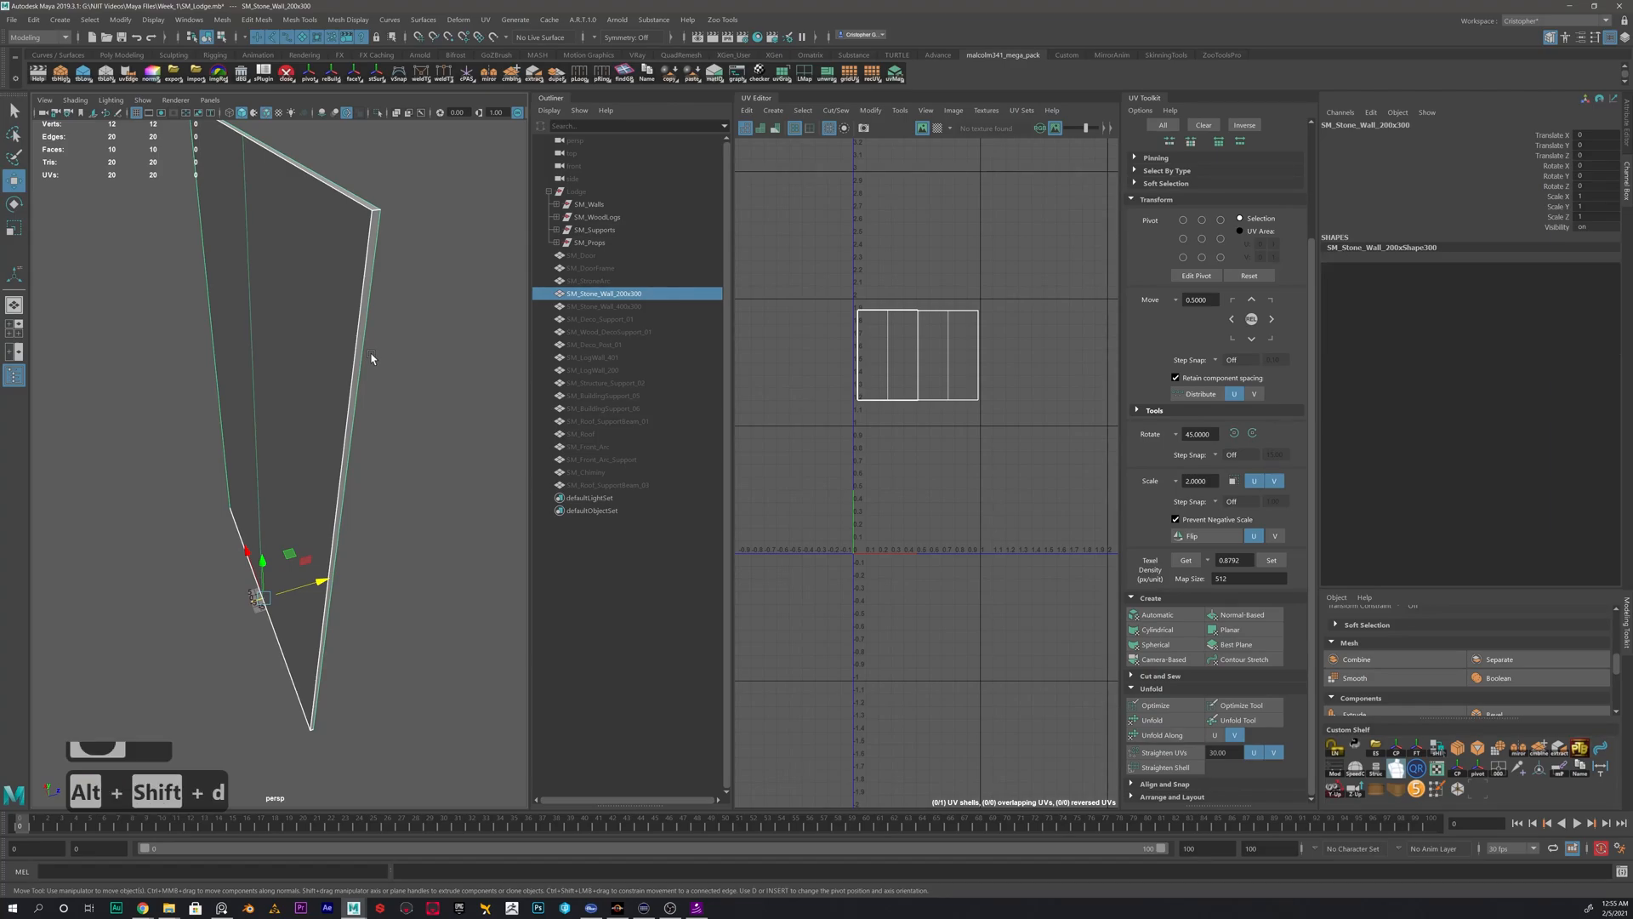
left_click(34, 20)
mouse_move(128, 171)
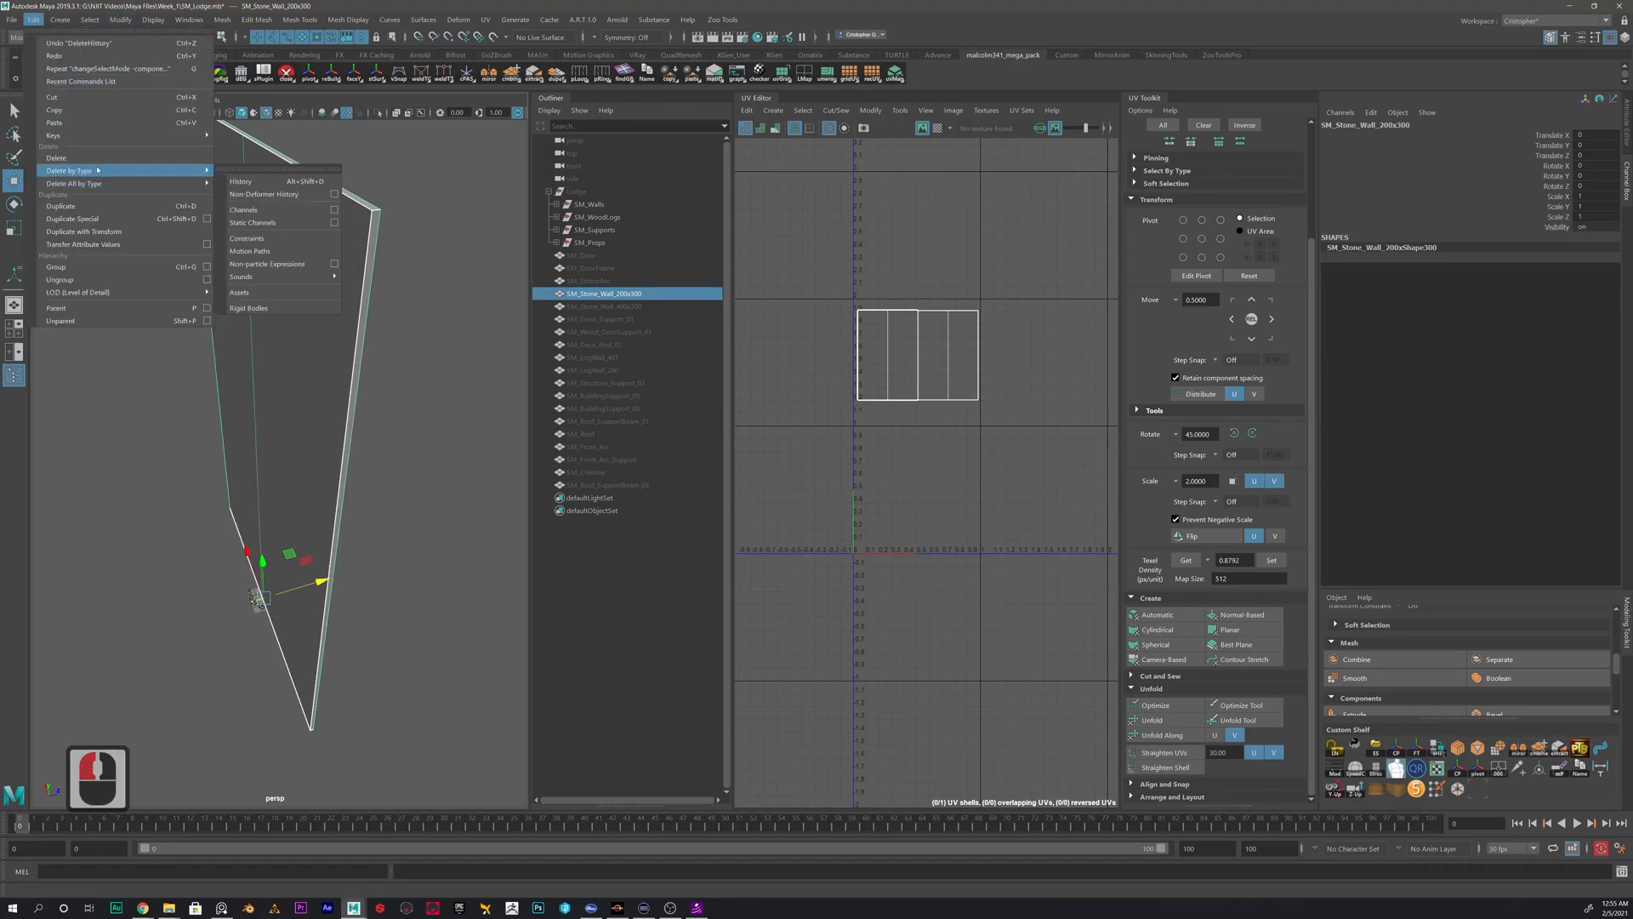
left_click(1409, 245)
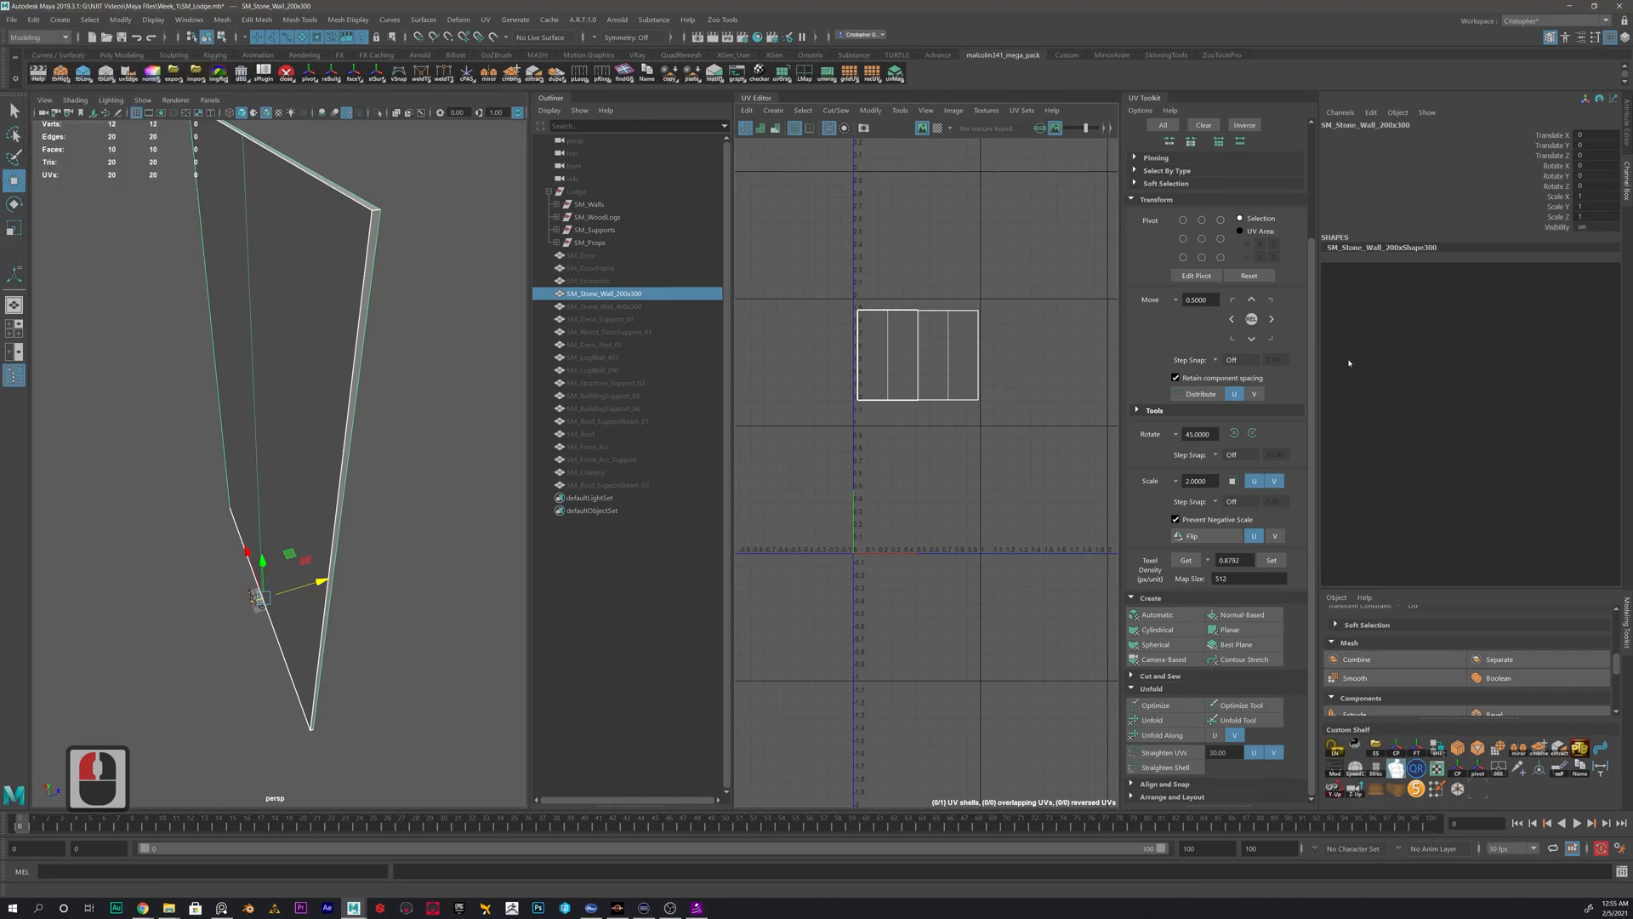
- Unhide SM_Stone_Wall_400x300, hide SM_Stone_Wall_200x300, and select the 400x300 wall
left_click_drag(278, 425, 272, 356, "alt")
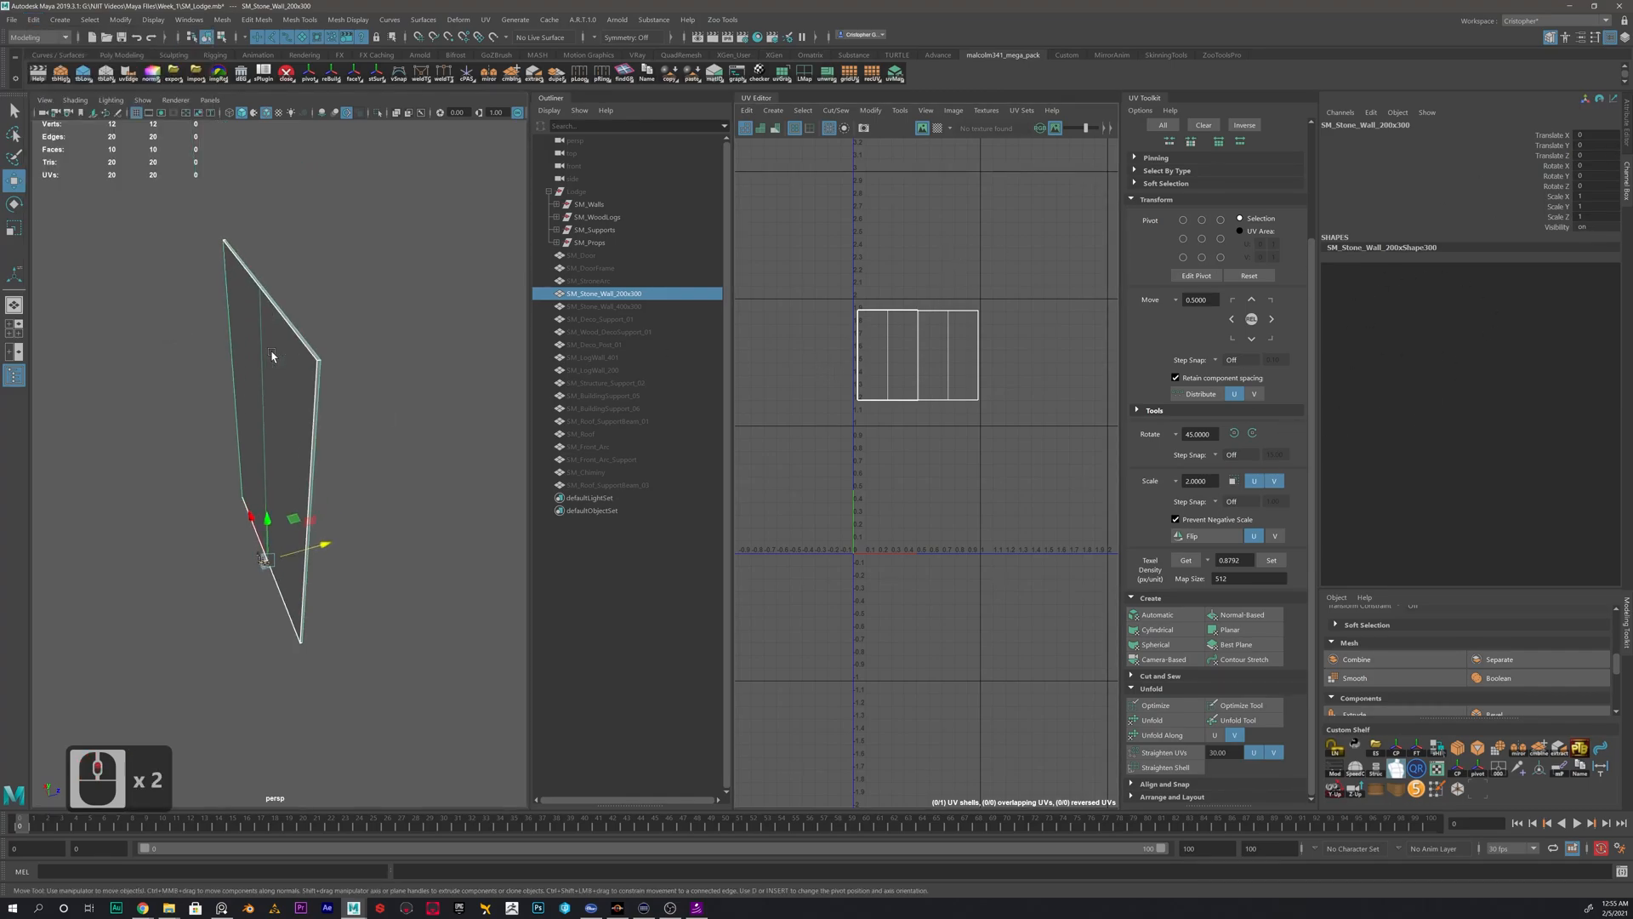
left_click(616, 308)
key("h")
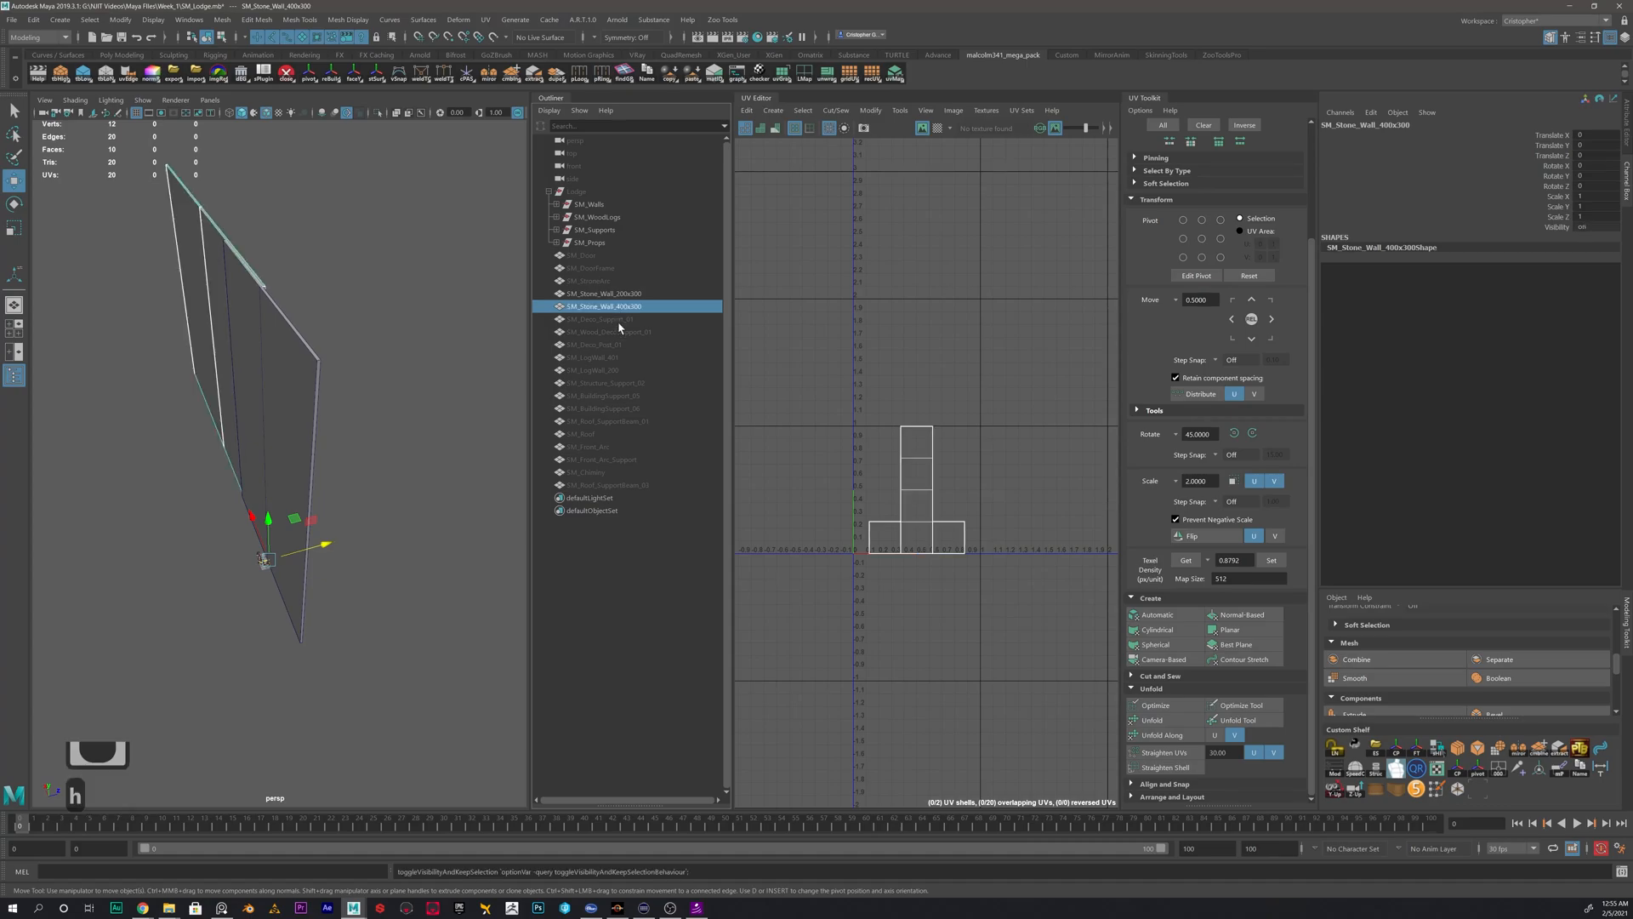
left_click(624, 295)
key("h")
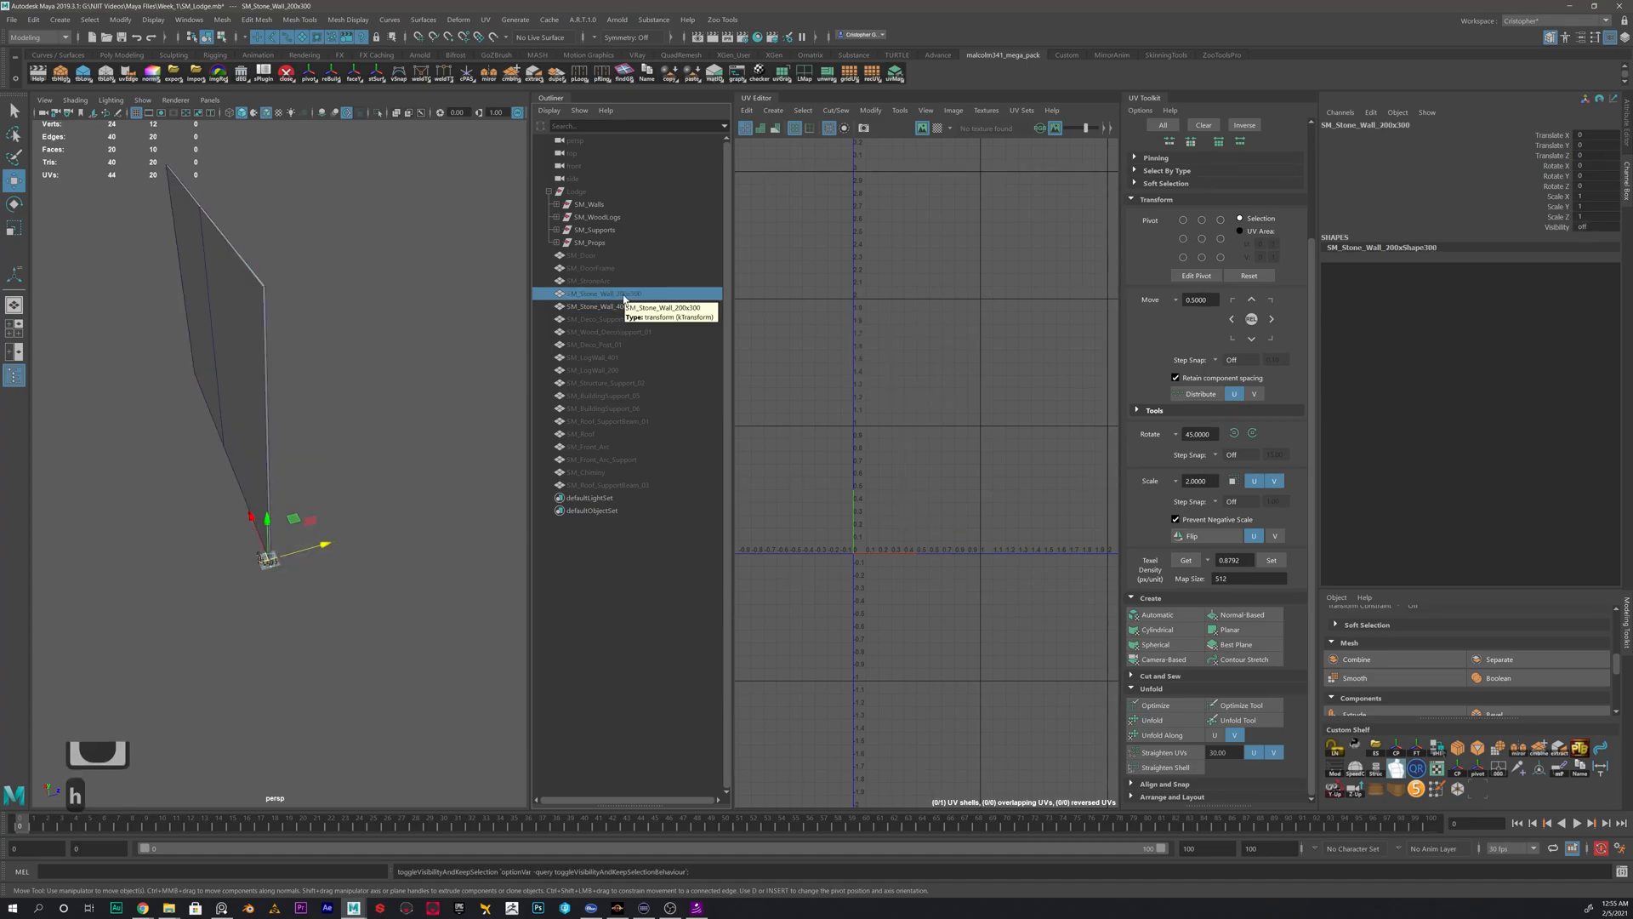
left_click(624, 306)
scroll(964, 523, "up", 1)
scroll(964, 523, "up", 1)
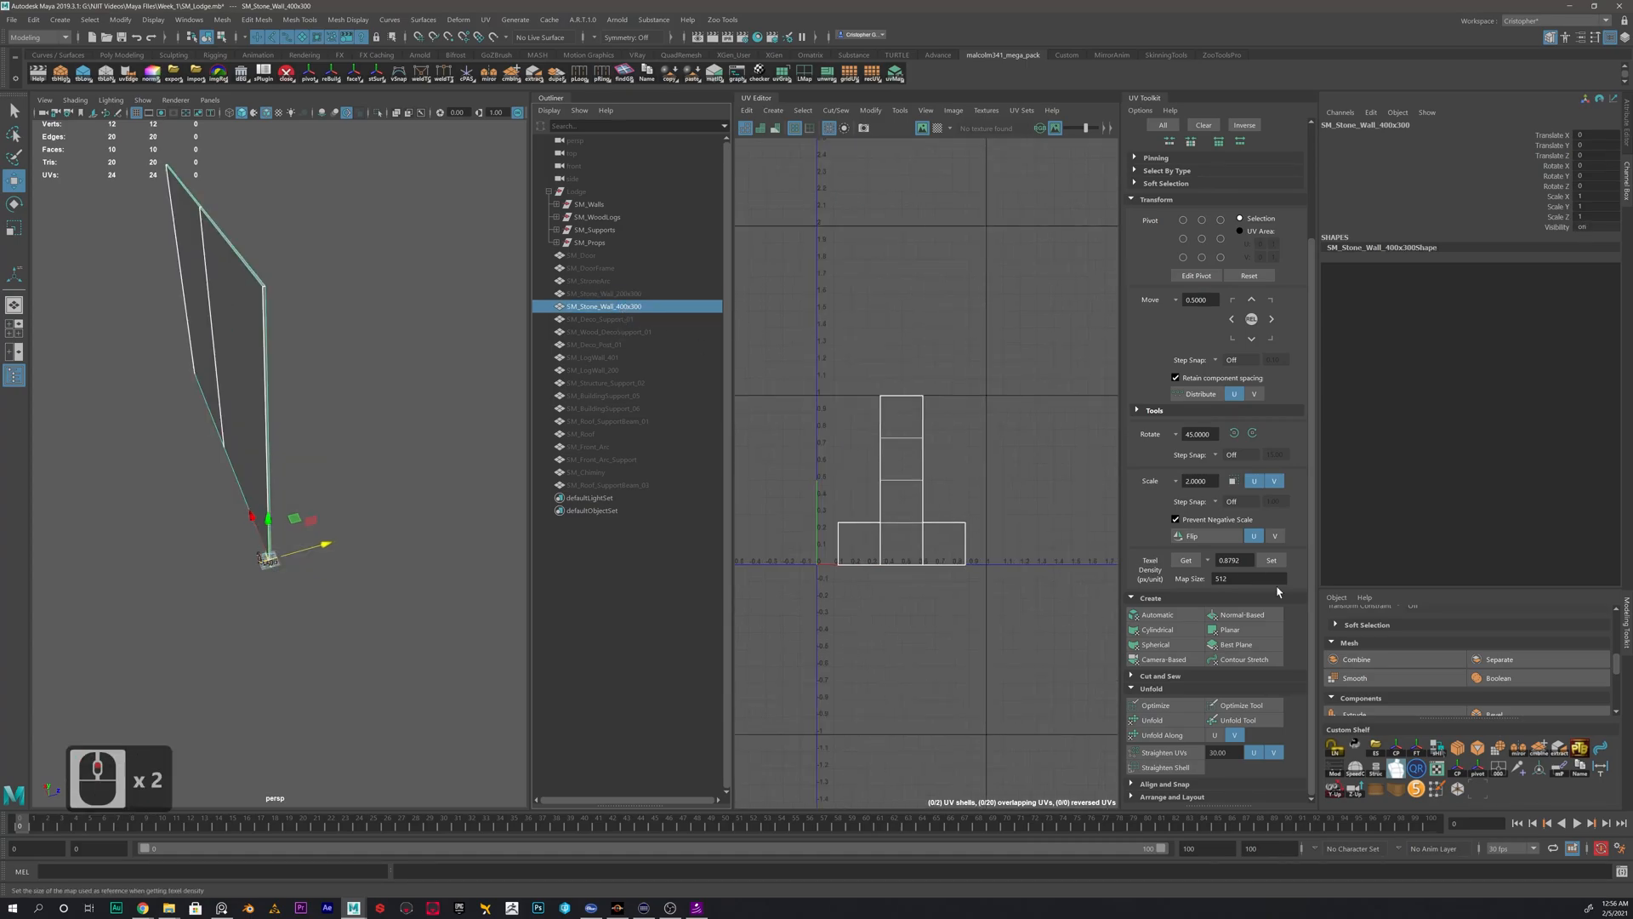
- Apply automatic UV mapping to the 400x300 stone wall
left_click(1157, 614)
scroll(909, 527, "up", 2)
middle_click_drag(849, 511, 987, 497, "alt")
- Select one large UV shell of the 400x300 wall and move it outside the 0-1 tile, past its left side
right_click_drag(955, 448, 890, 444)
left_click(971, 466)
scroll(947, 522, "down", 3)
key("w")
left_click_drag(949, 502, 840, 432)
- Rotate the 400x300 wall's large UV shell outside the 0-1 tile by 90 degrees with step snapping, so it lies horizontally
left_click_drag(201, 437, 461, 436, "alt")
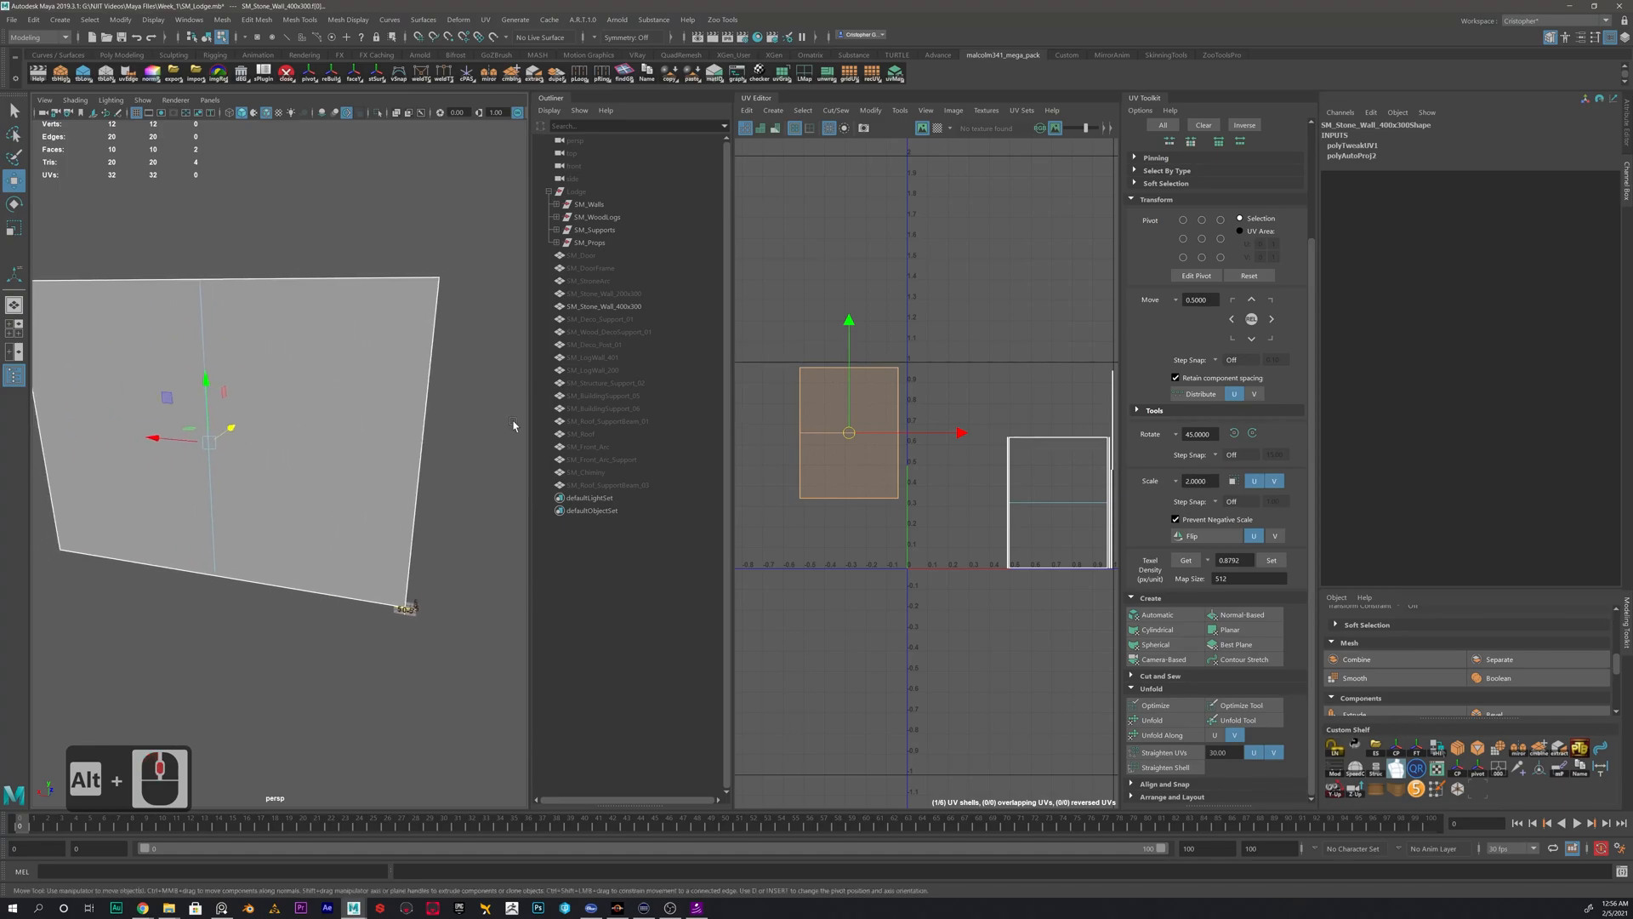
right_click_drag(855, 402, 805, 379)
left_click_drag(787, 314, 823, 591)
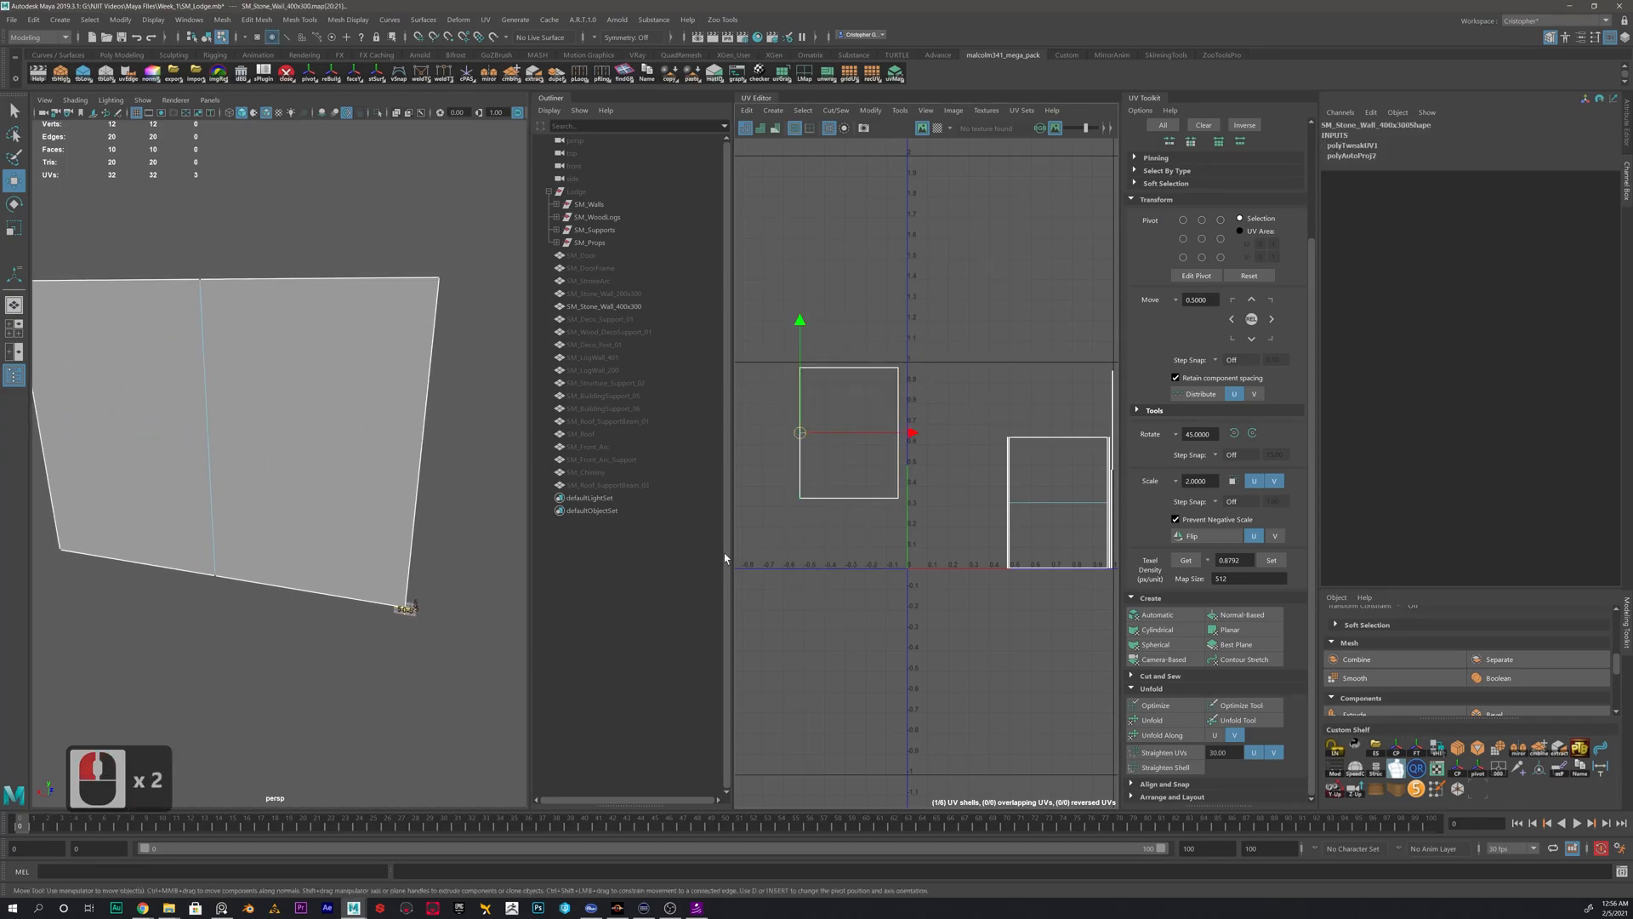
left_click_drag(386, 492, 228, 482, "alt")
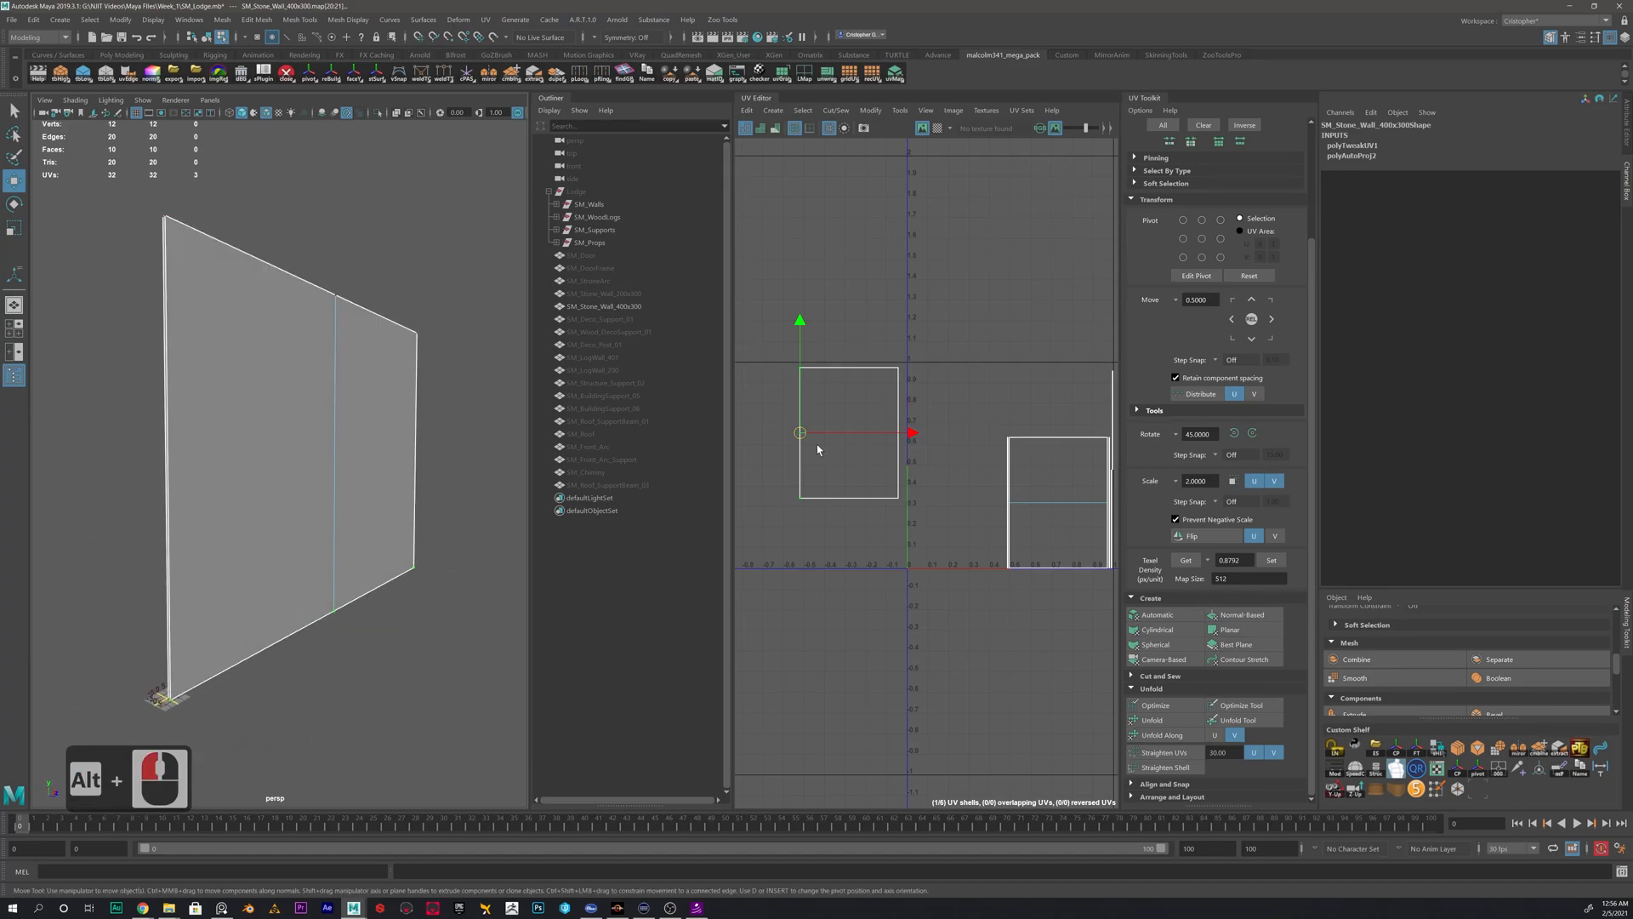
right_click_drag(856, 446, 795, 378)
key("e")
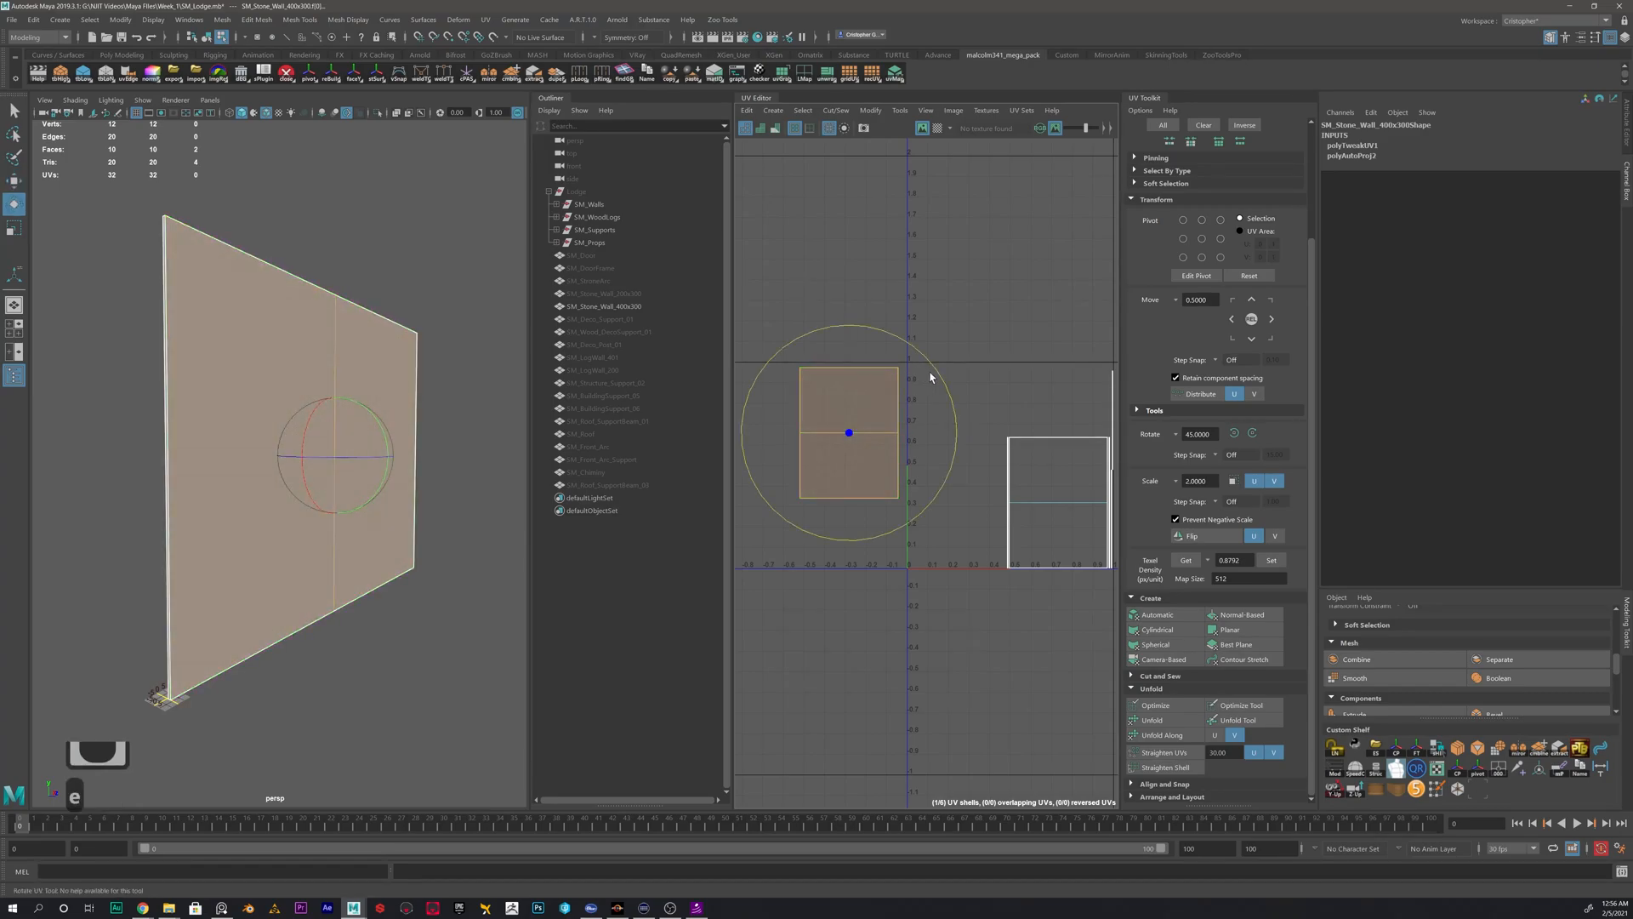
key("j")
left_click_drag(941, 372, 798, 347)
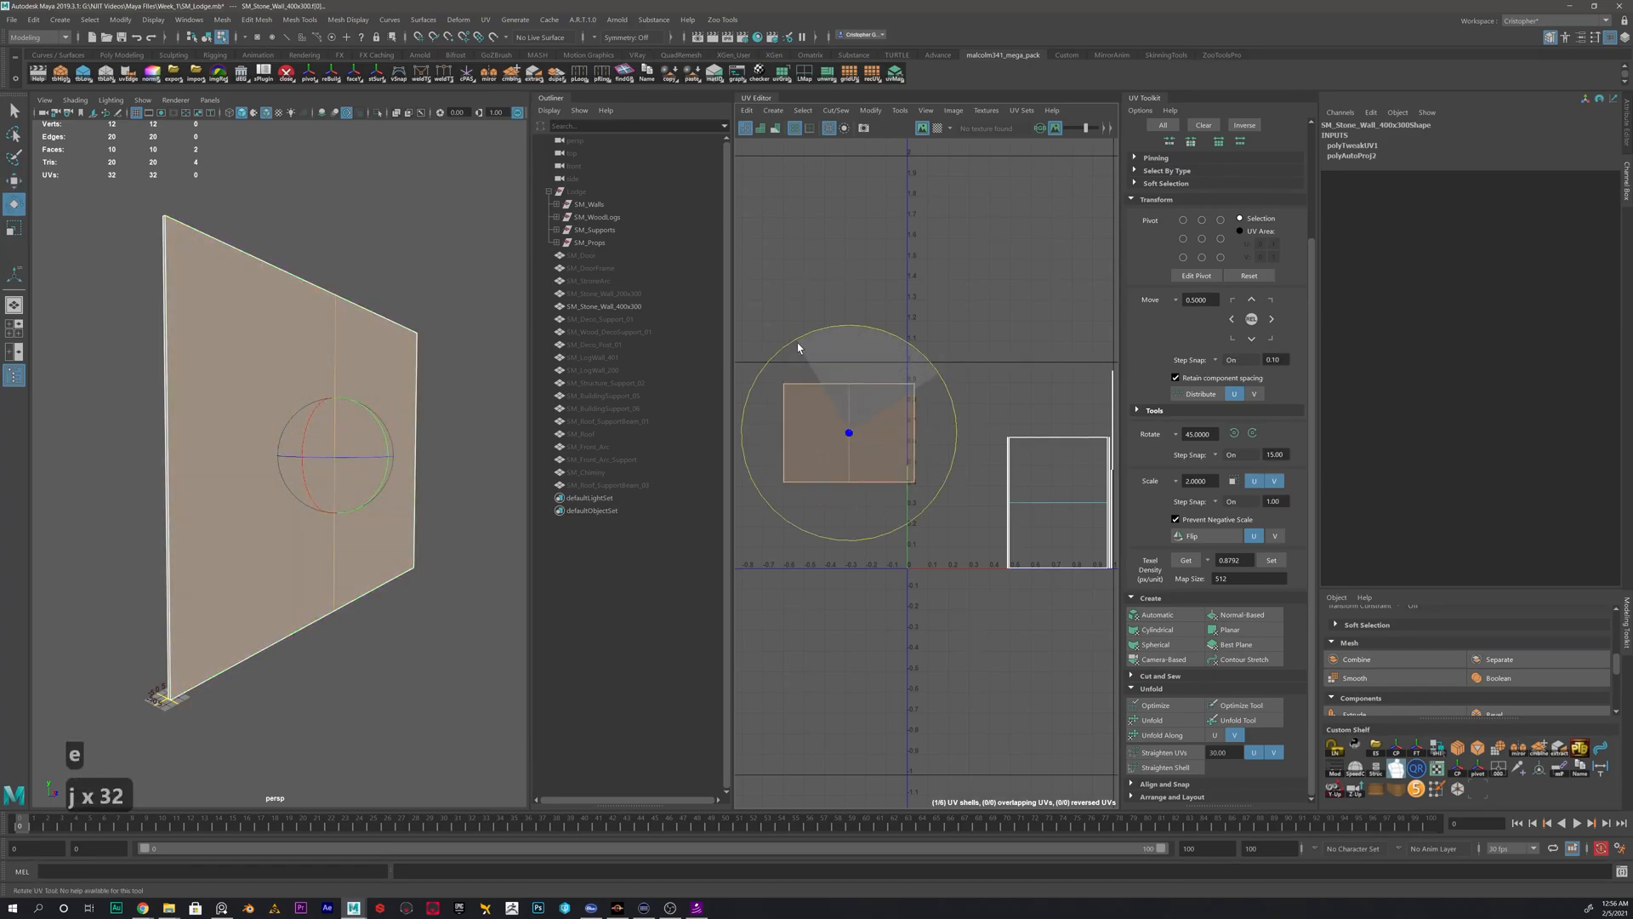
- Move and sew the right and upper border edges of the rotated wall UV shell to their matching shells
right_click_drag(904, 426, 946, 501)
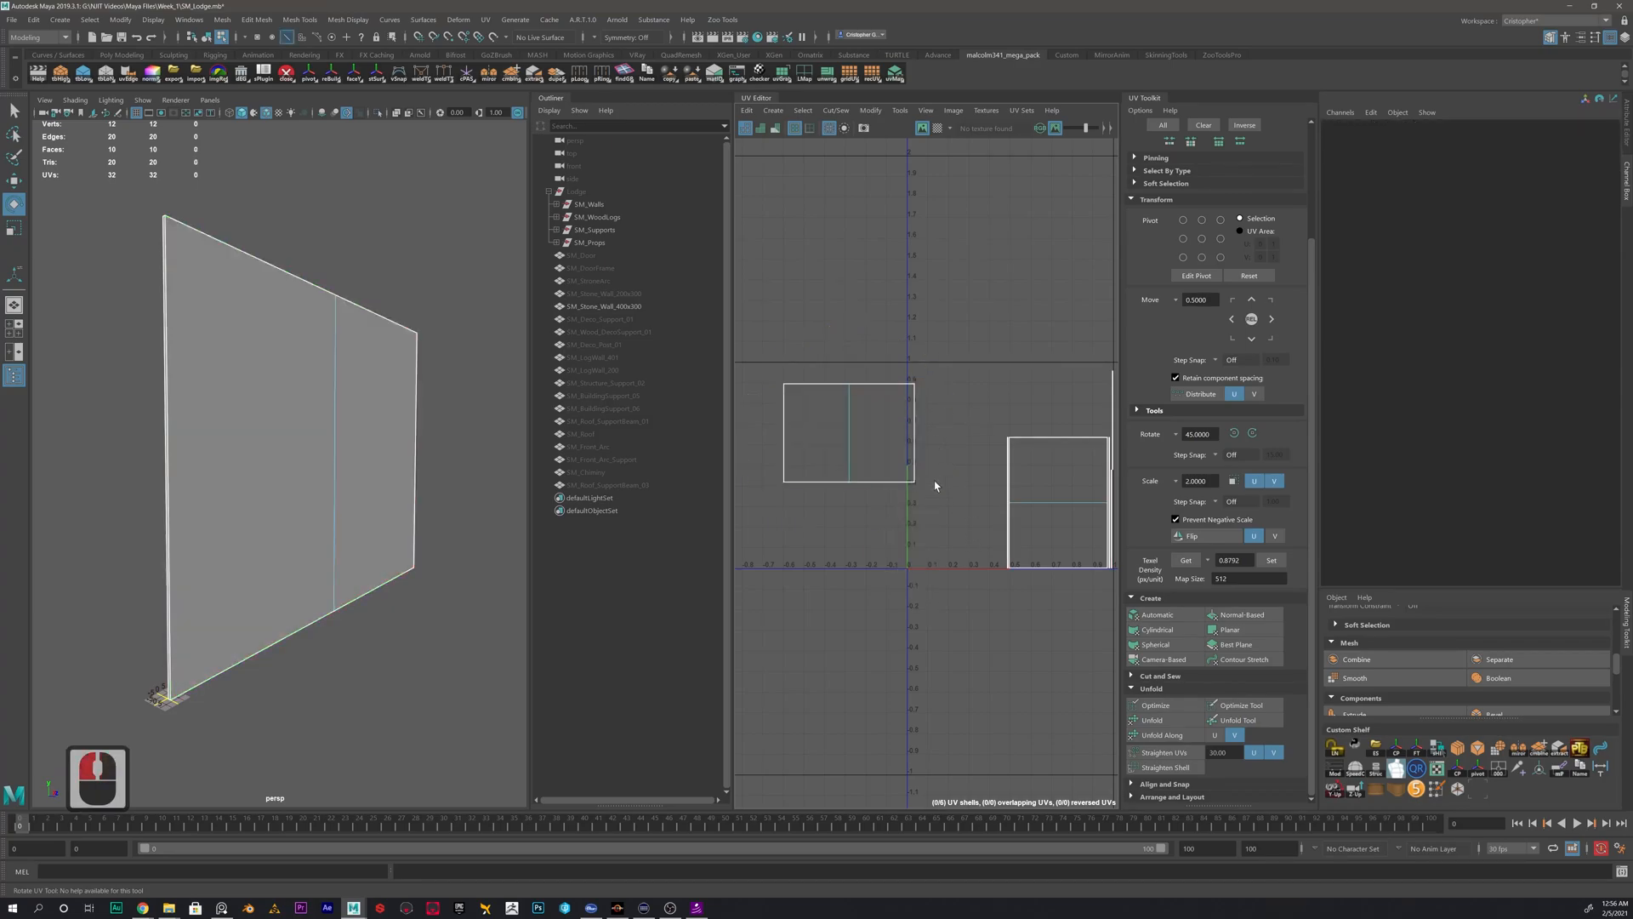
left_click(915, 413)
right_click_drag(937, 331, 937, 296, "shift")
left_click(874, 383)
left_click(816, 383, "shift")
right_click_drag(820, 343, 819, 313, "shift")
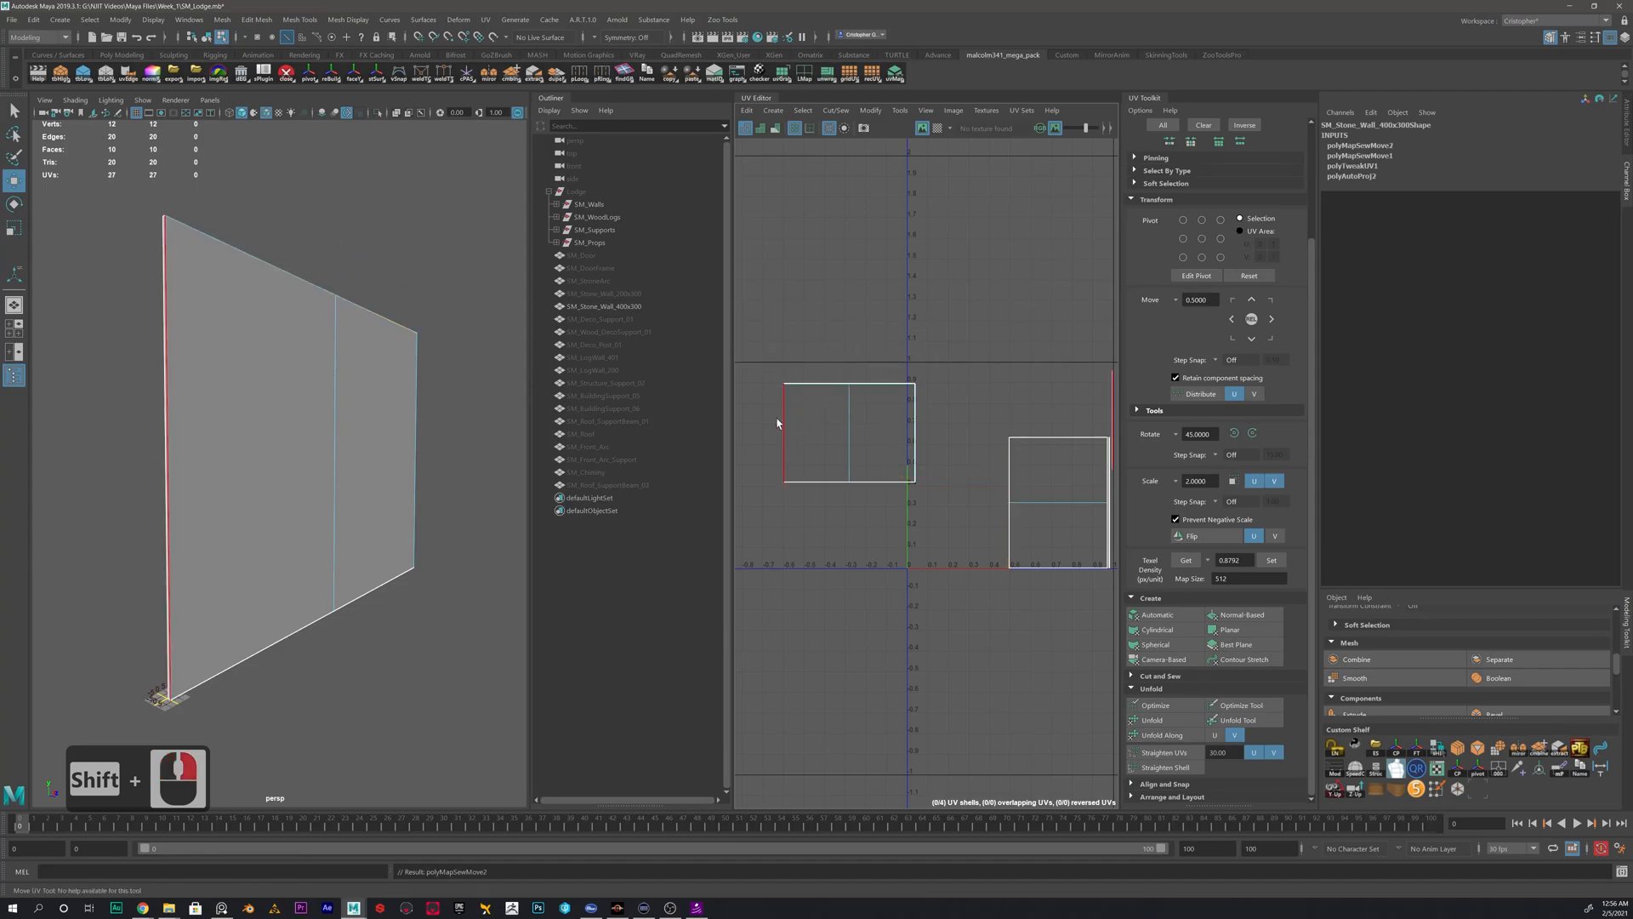
- Move and sew the shell's left, lower and outer right border edges, and select the single joined UV shell
left_click(783, 434)
right_click_drag(804, 450, 850, 402, "shift")
left_click(809, 481)
left_click(850, 448)
middle_click_drag(914, 415, 808, 415, "alt")
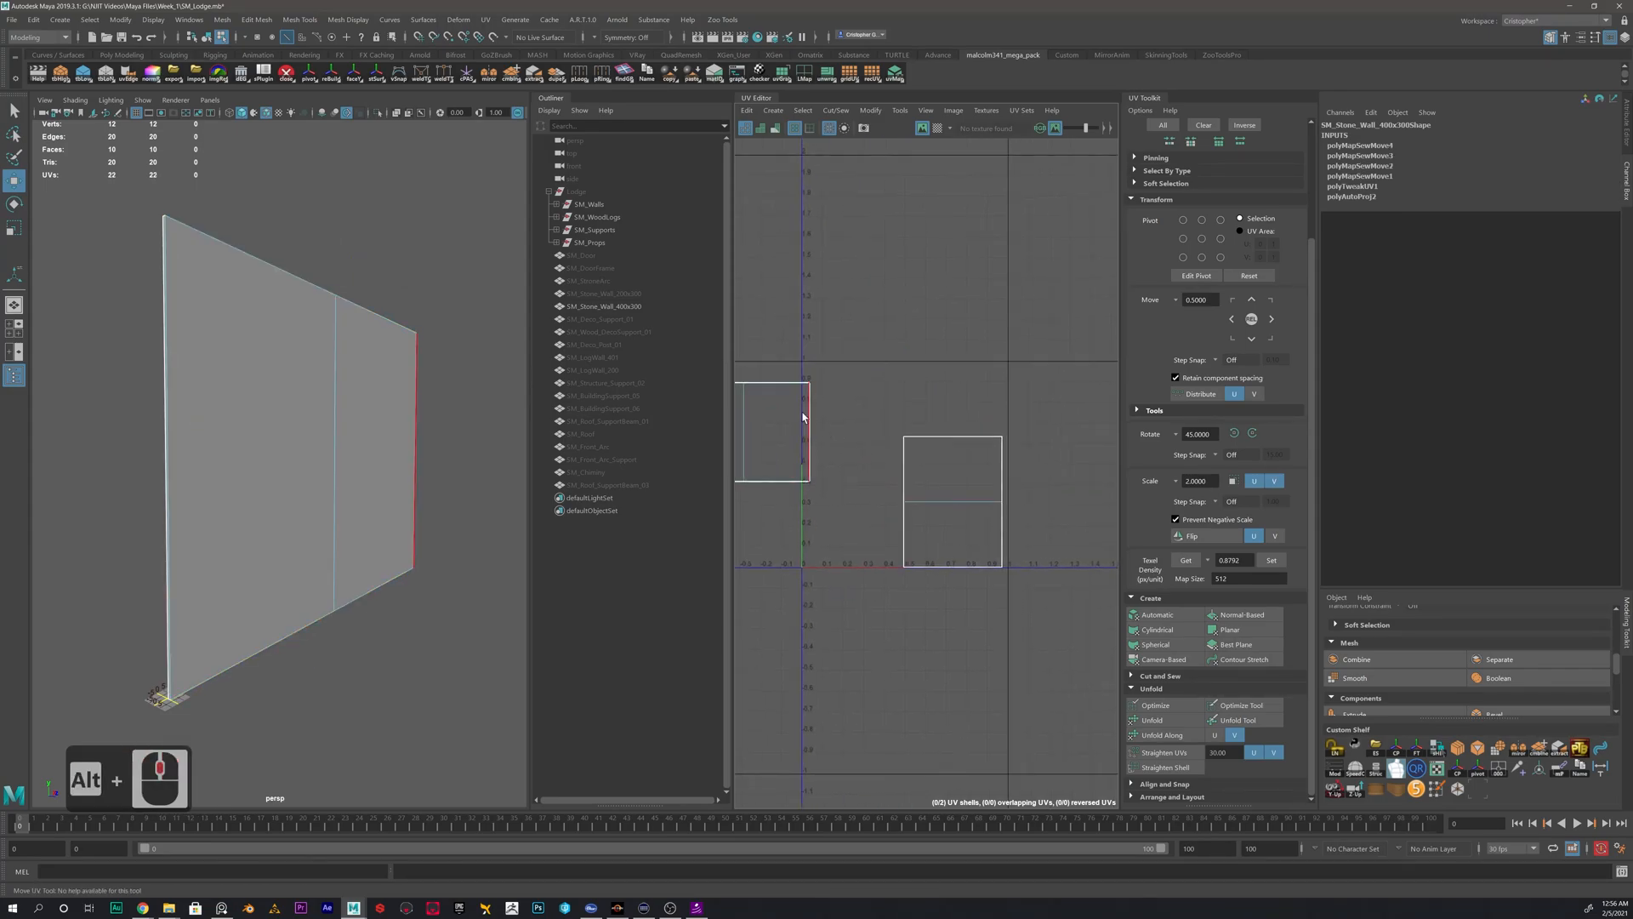
left_click(814, 406)
right_click_drag(850, 366, 846, 331, "shift")
scroll(860, 426, "down", 4)
middle_click_drag(833, 444, 910, 444, "alt")
right_click_drag(908, 431, 877, 413)
left_click(903, 431)
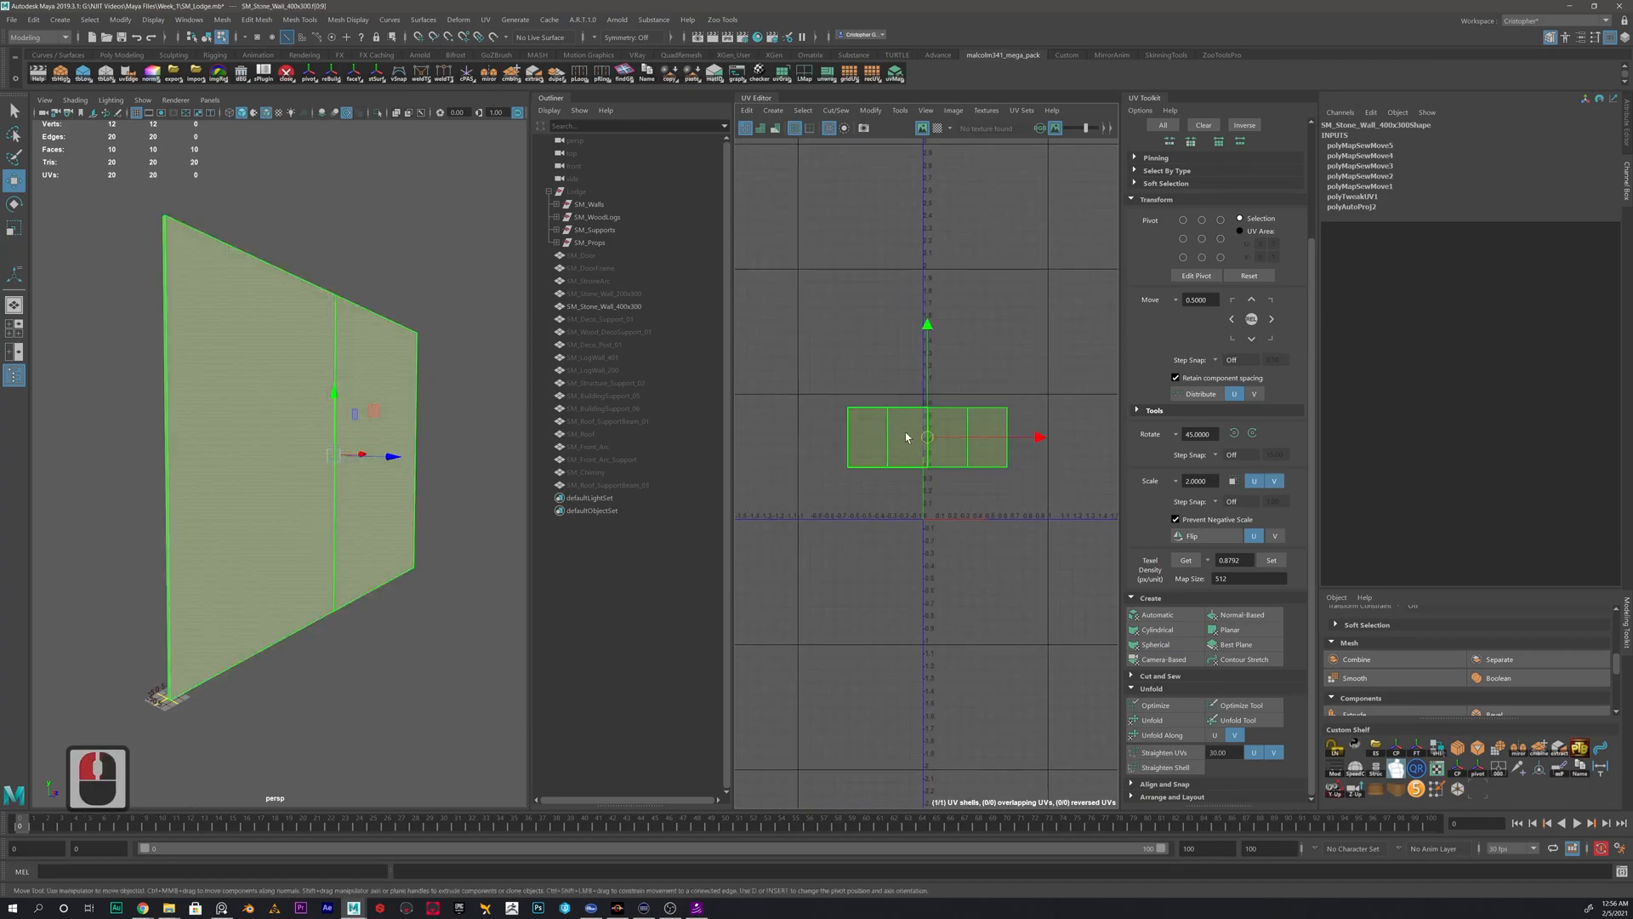
- Return to object mode and delete the 400x300 stone wall's construction history
right_click_drag(359, 421, 354, 406)
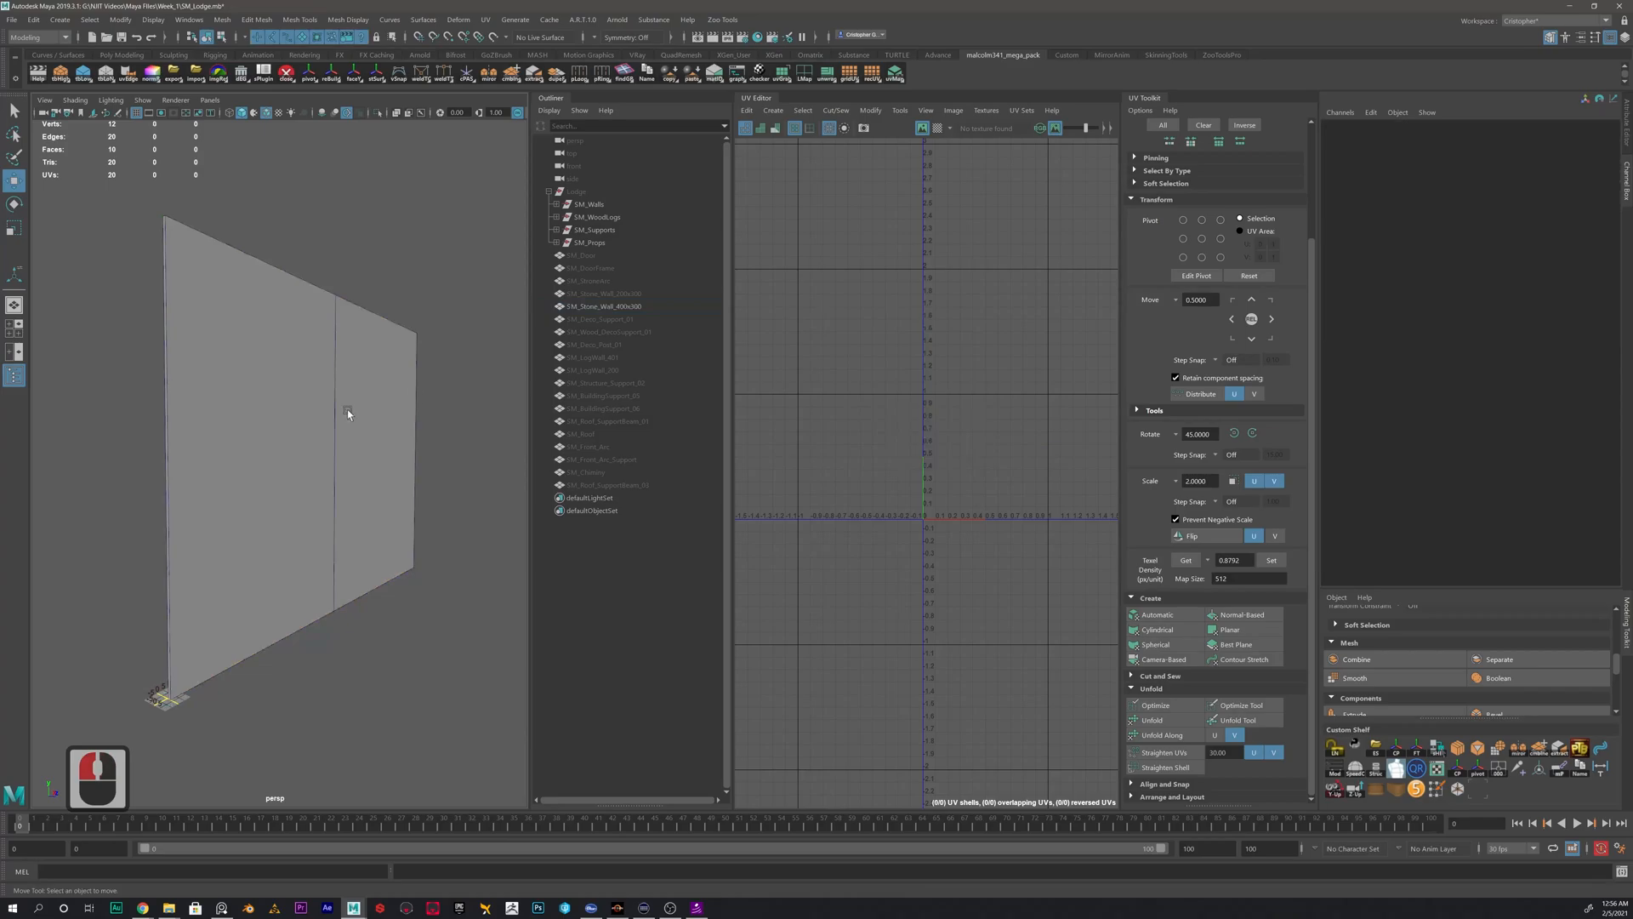
left_click(368, 416)
key("alt+shift+d")
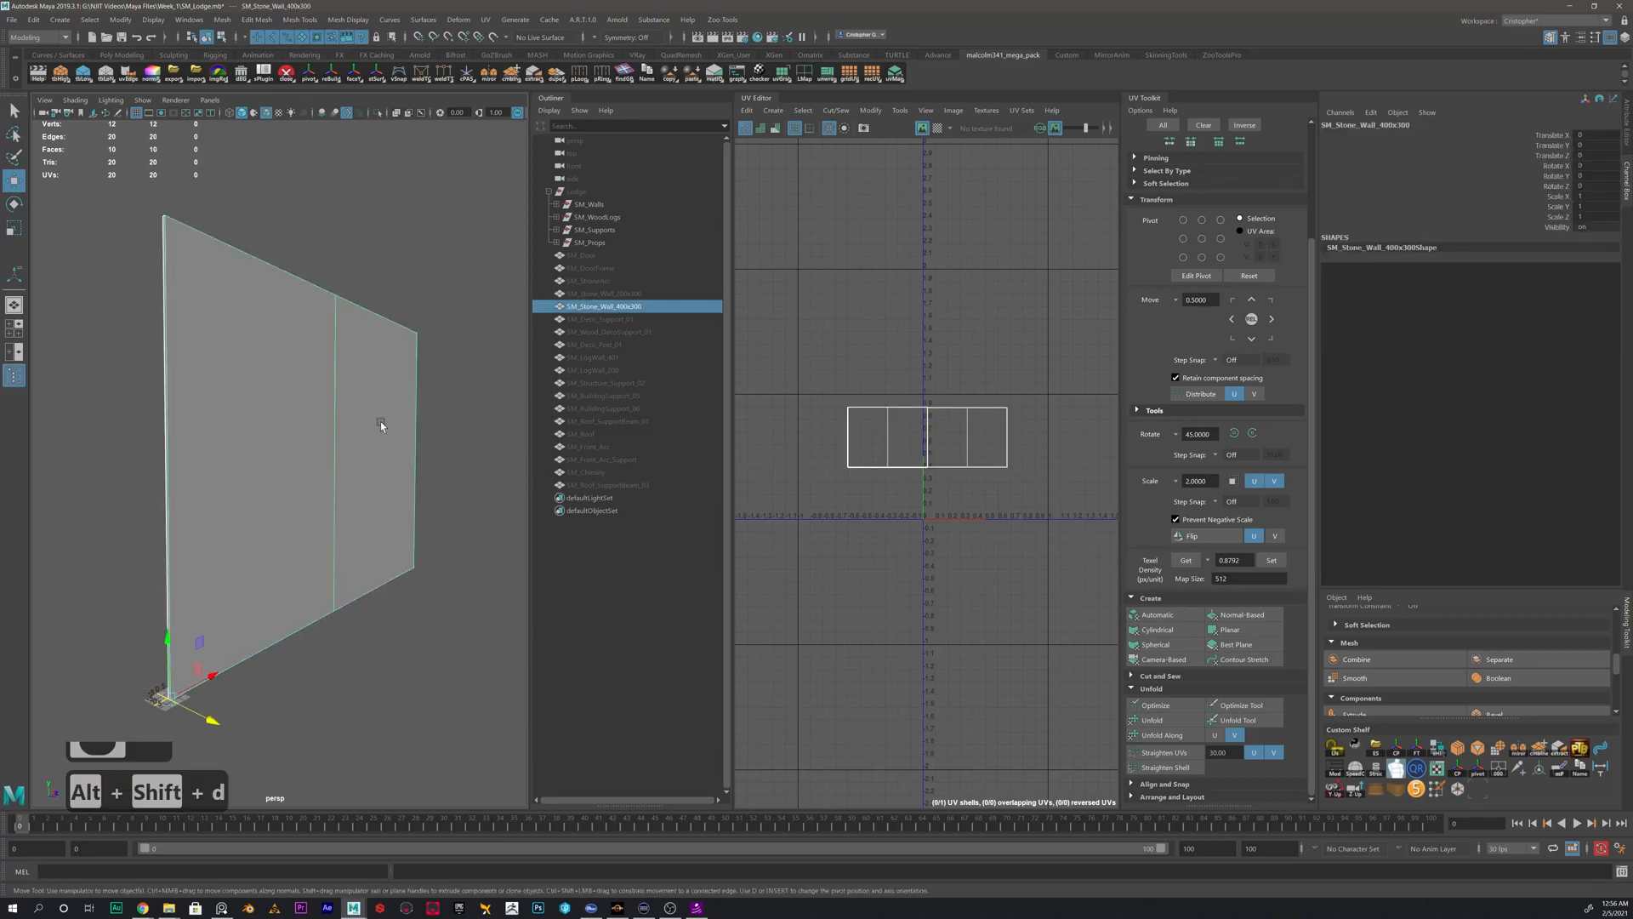
- Turn on the checker map display for the 400x300 wall and view the checkered wall from the other side
left_click(938, 128)
left_click_drag(363, 392, 594, 401, "alt")
scroll(958, 426, "up", 10)
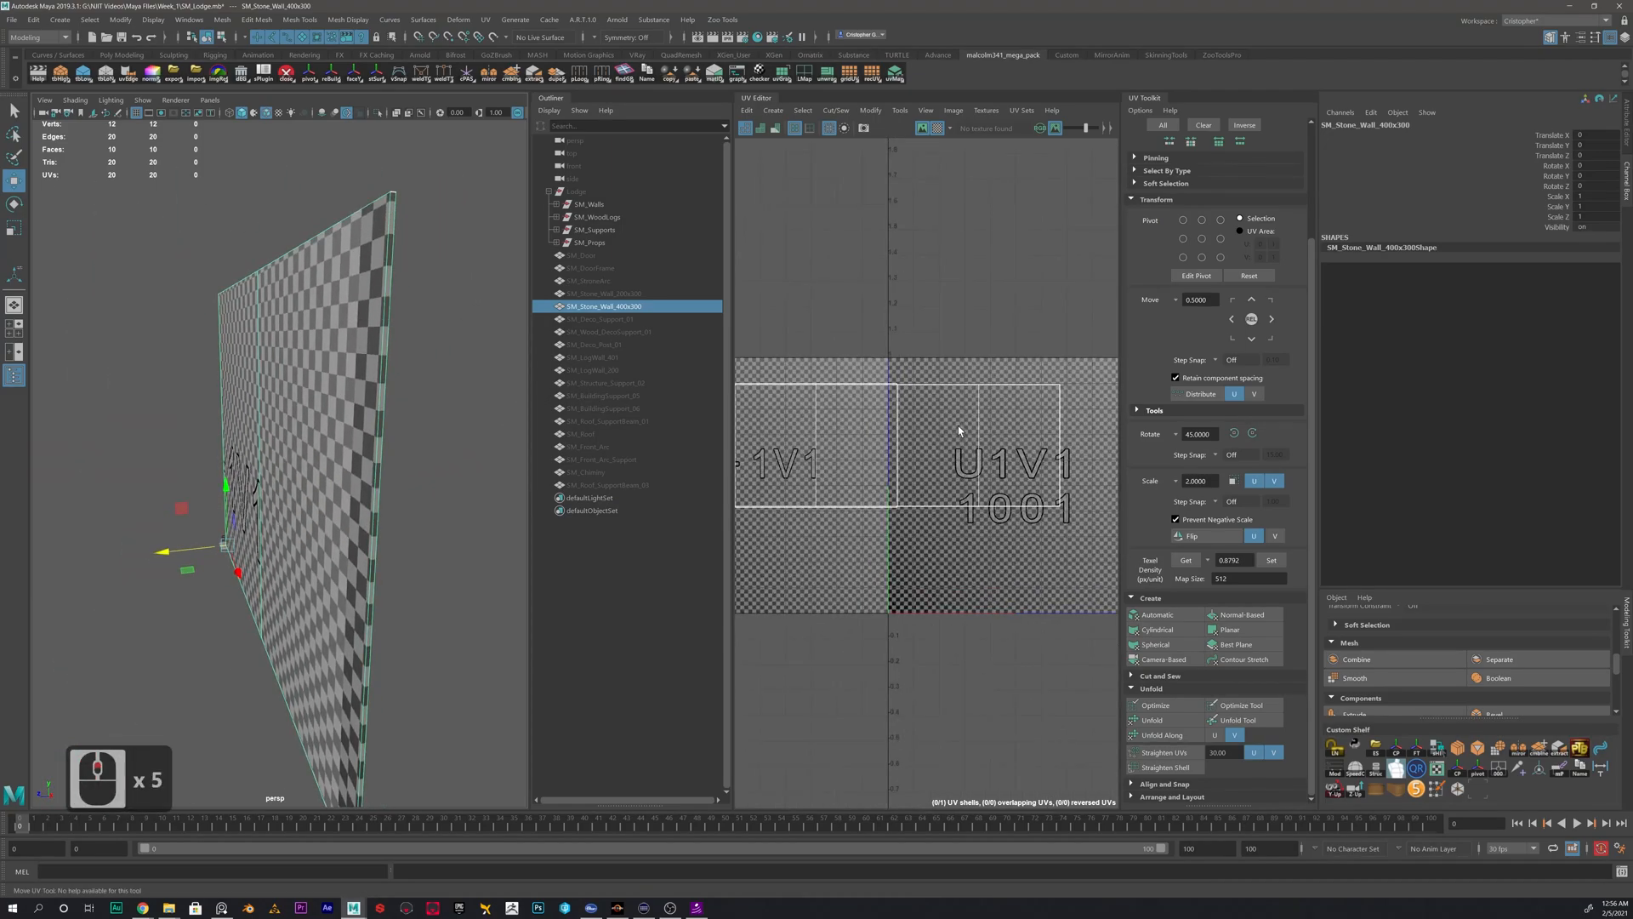
- Examine the checker pattern along the wall's UV layout, particularly at the thin strips and shell borders
middle_click_drag(765, 437, 993, 413, "alt")
scroll(994, 414, "up", 2, "alt")
scroll(989, 407, "up", 4, "alt")
middle_click_drag(912, 457, 843, 561, "alt")
middle_click_drag(1047, 344, 844, 391, "alt")
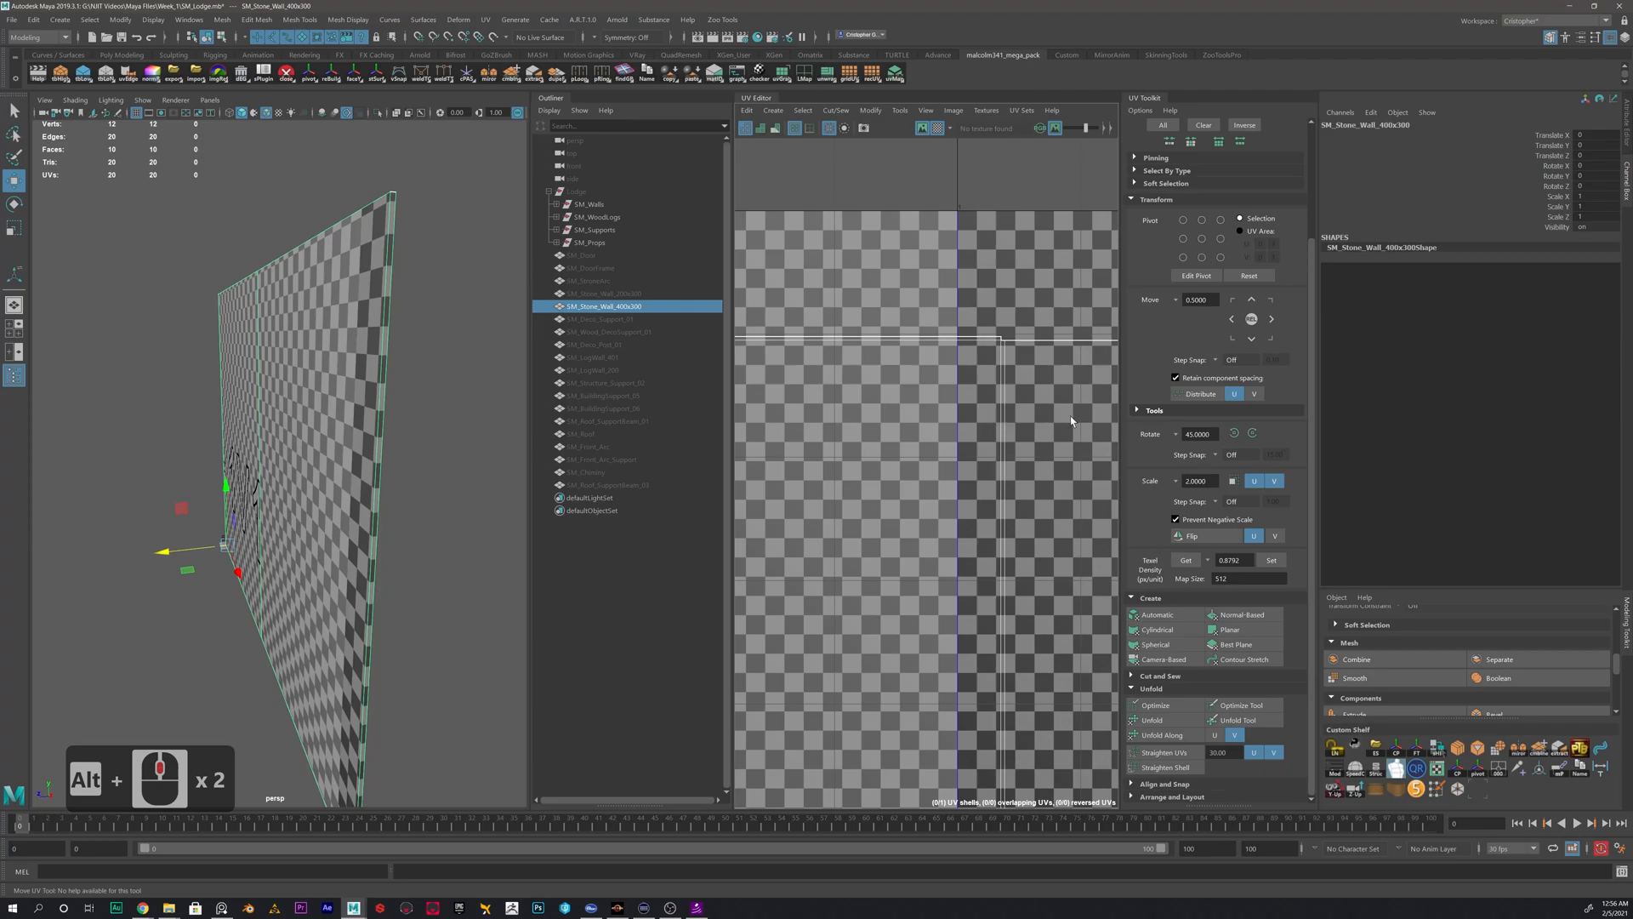
middle_click_drag(875, 408, 756, 417, "alt")
scroll(850, 455, "down", 6, "alt")
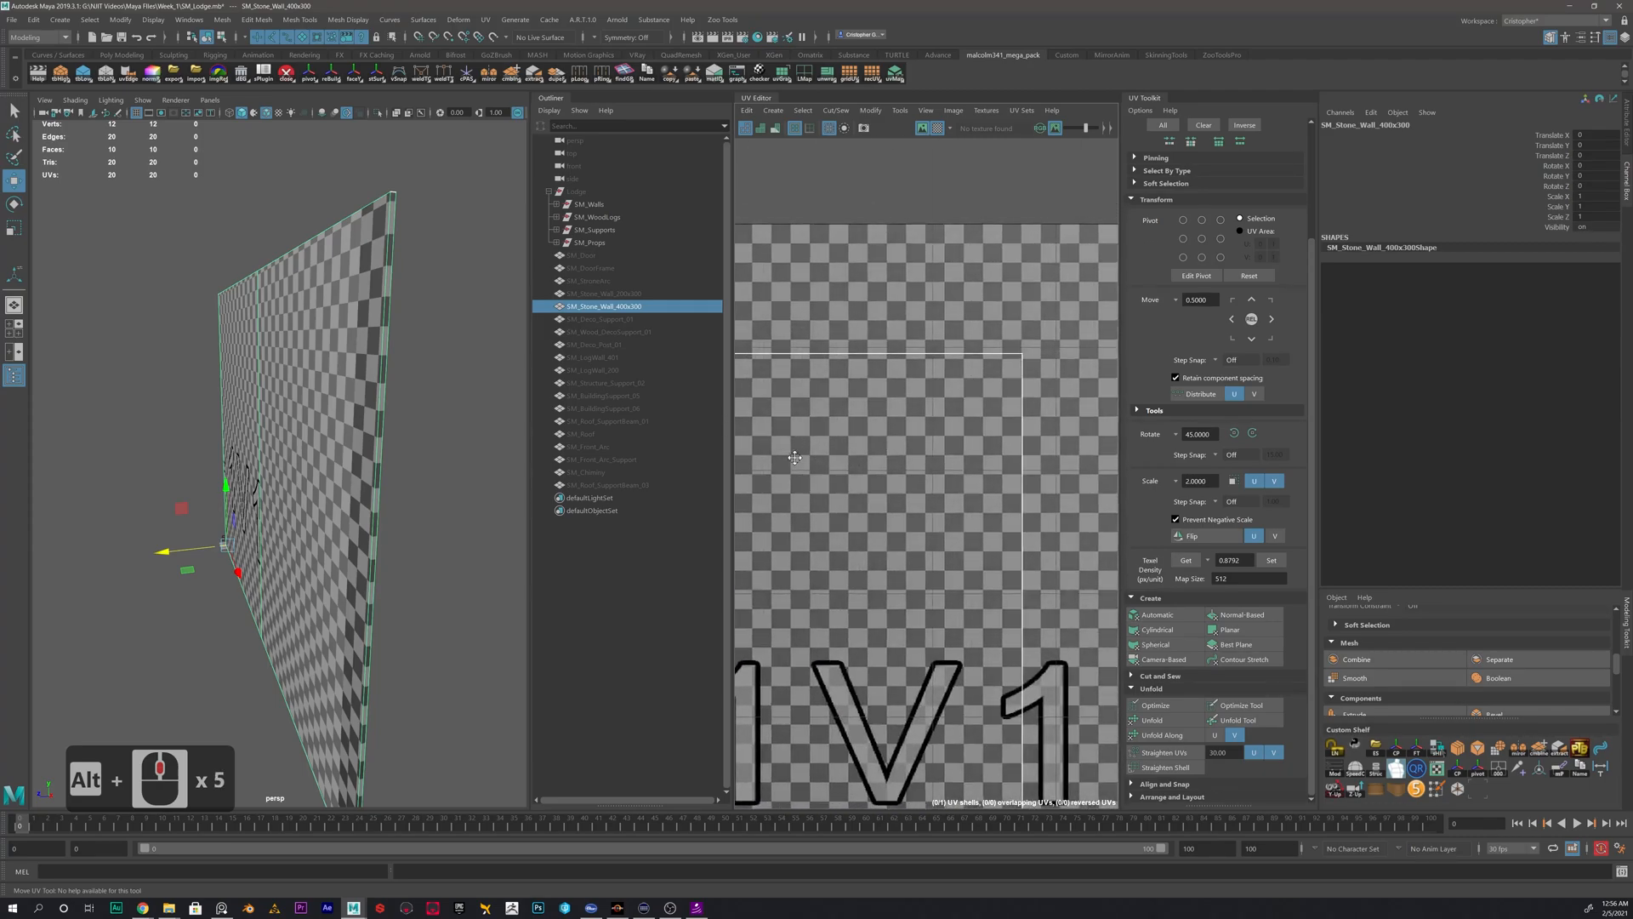
scroll(948, 441, "down", 5, "alt")
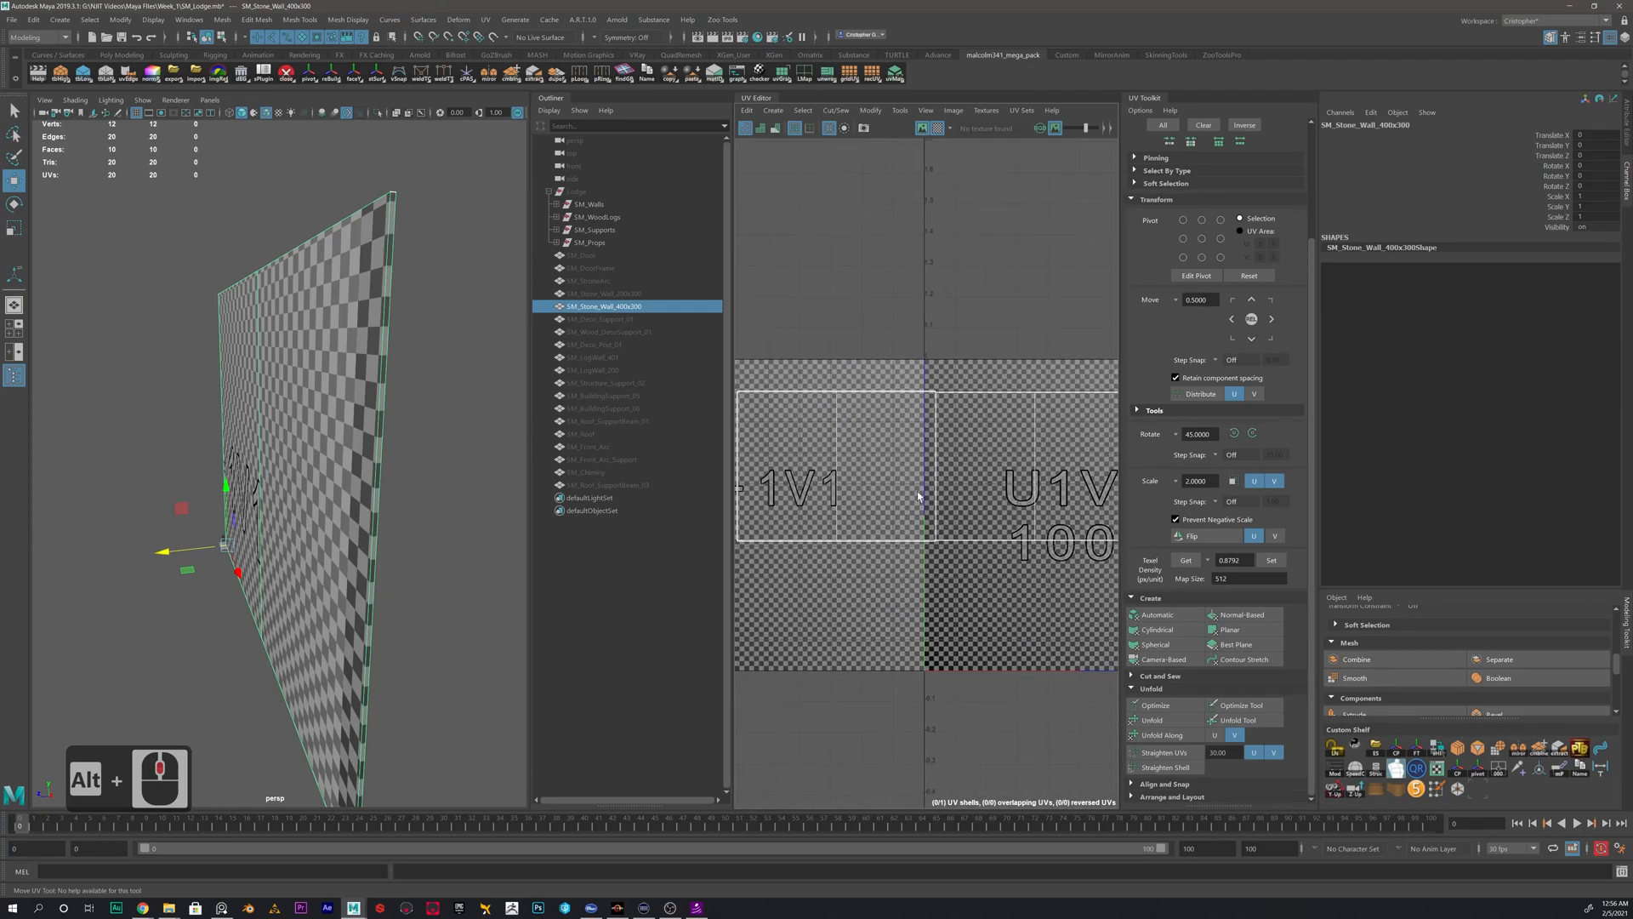
- Select the 400x300 wall's whole UV shell and move it below the 0-1 tile, around tile U1V-1
right_click_drag(910, 492, 869, 473)
left_click(915, 467)
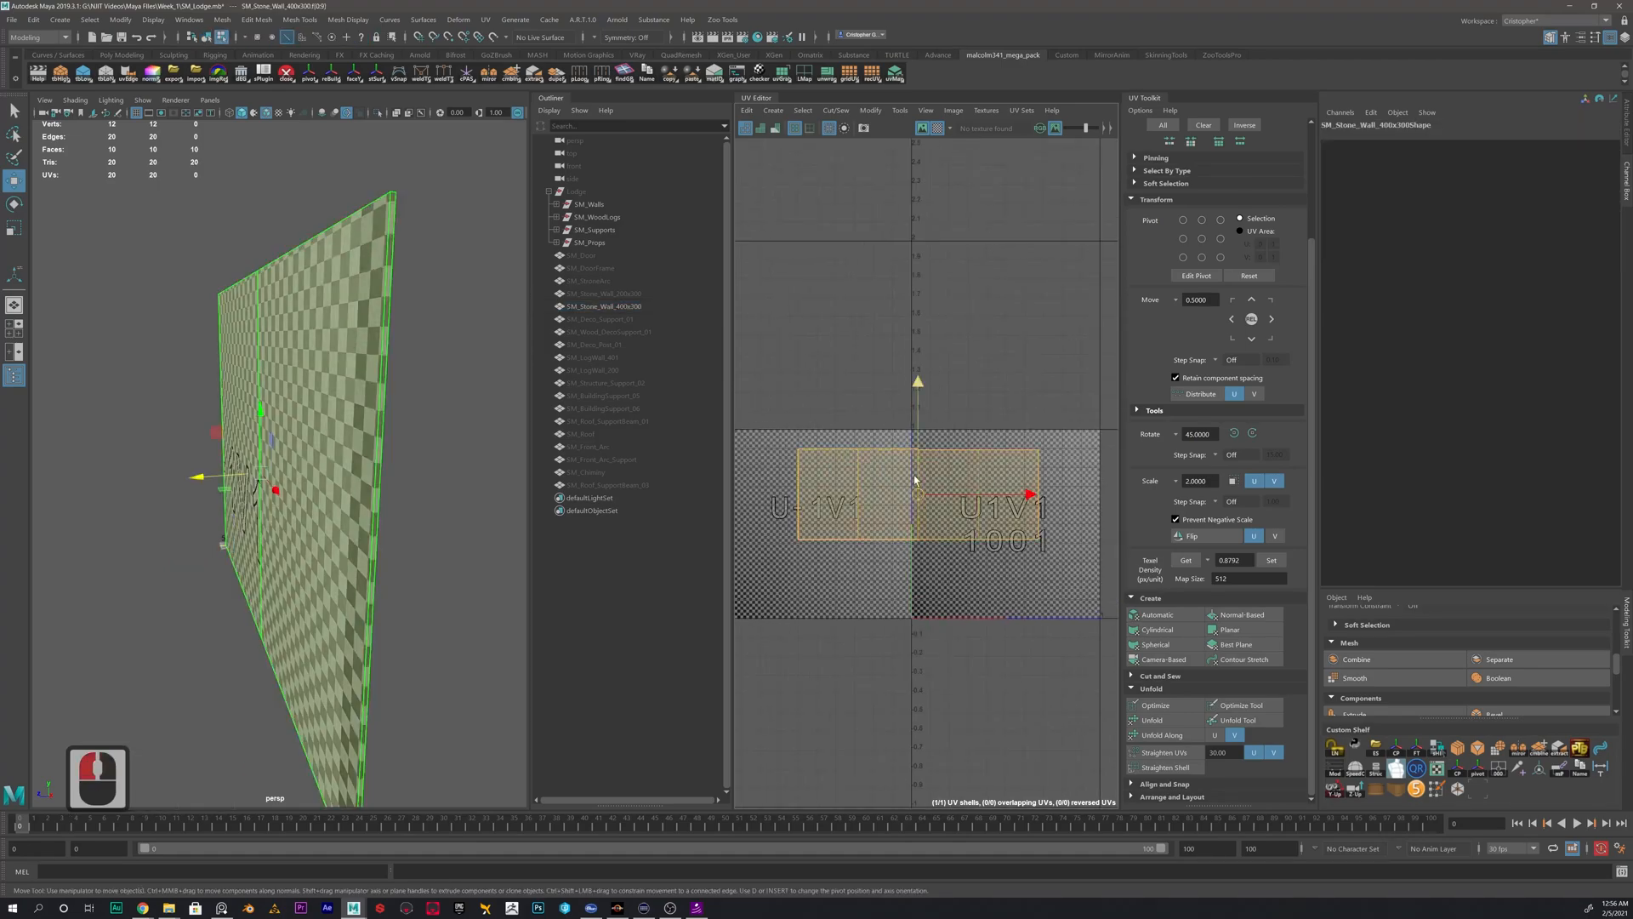
left_click_drag(918, 498, 985, 712)
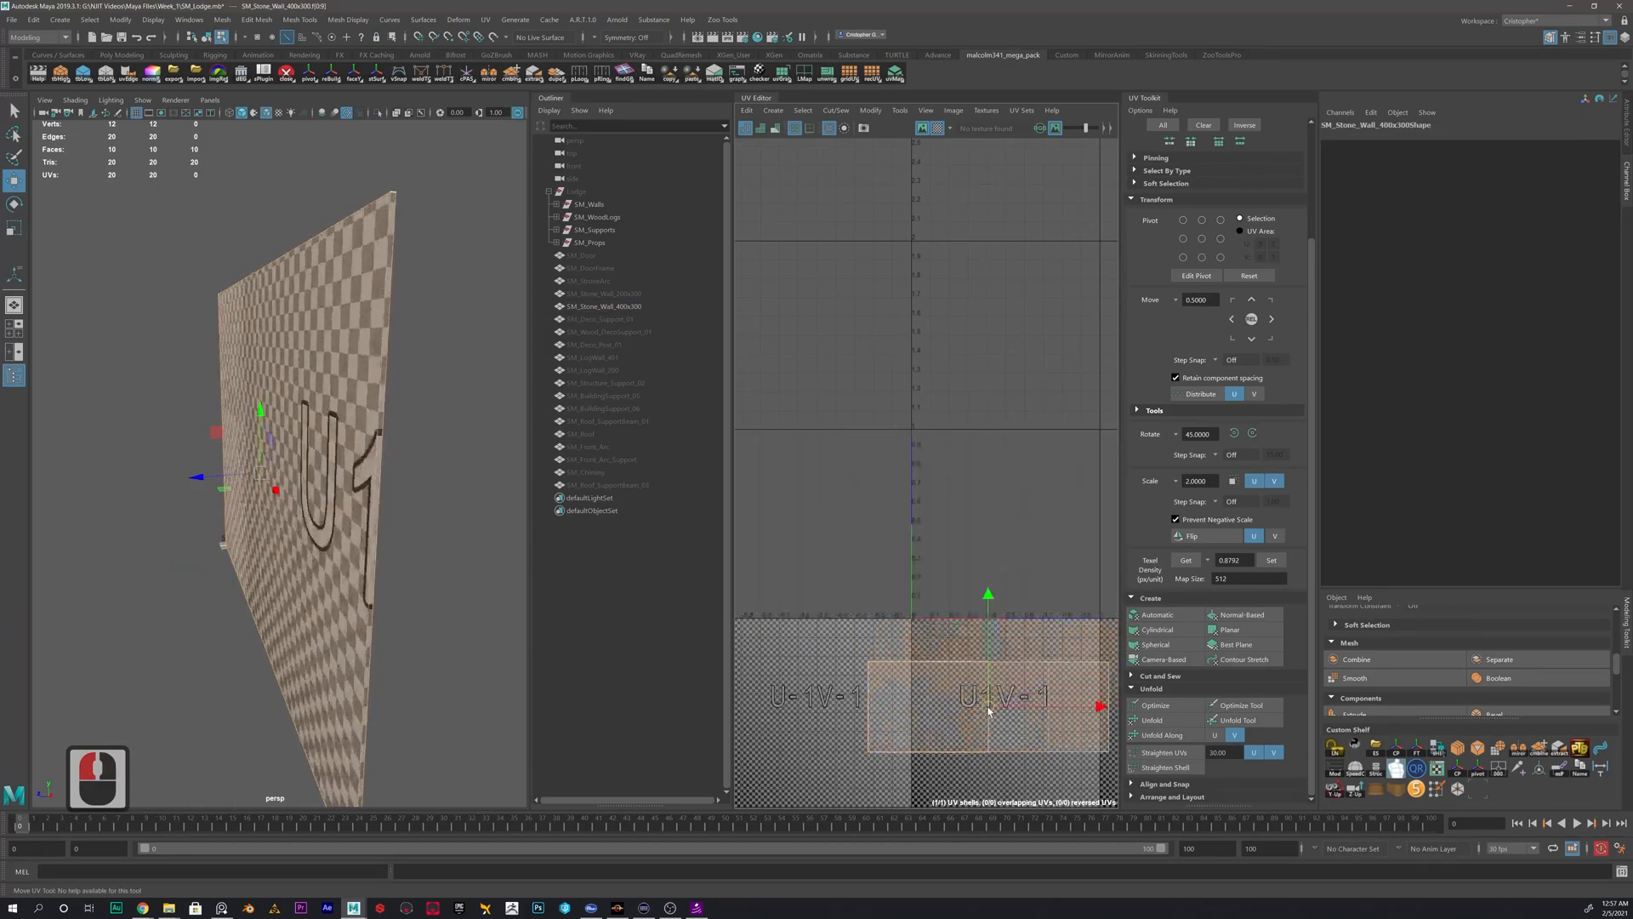
scroll(913, 581, "down", 5, "alt")
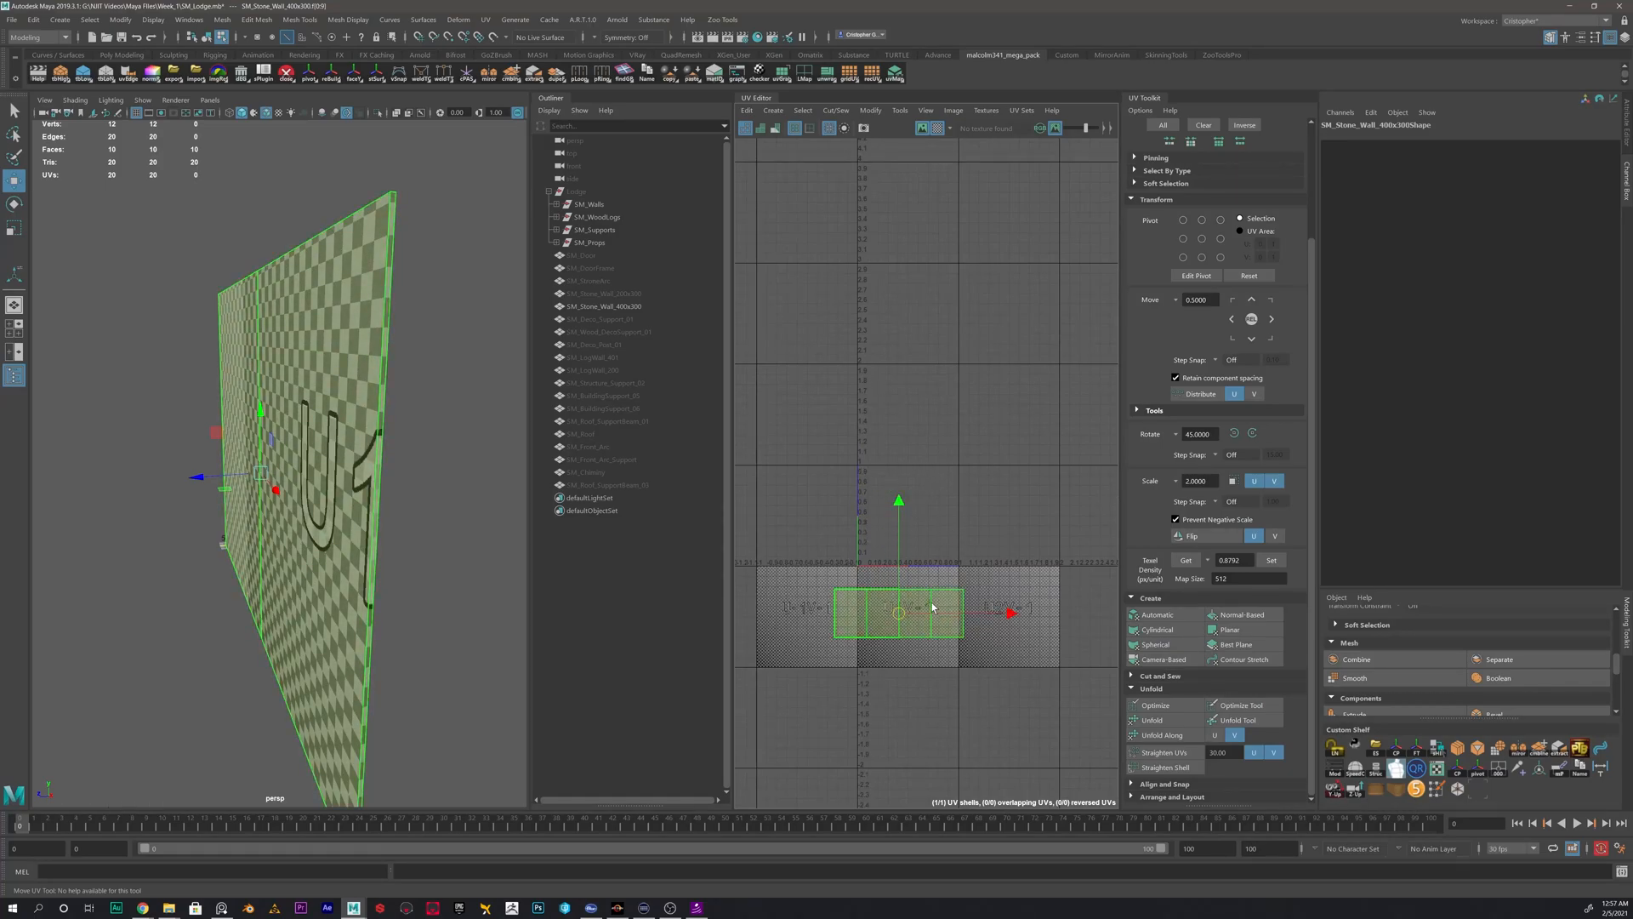
- Hide SM_Stone_Wall_400x300 and unhide all meshes from SM_Door through SM_Roof_SupportBeam_03 together
left_click(585, 307)
key("h")
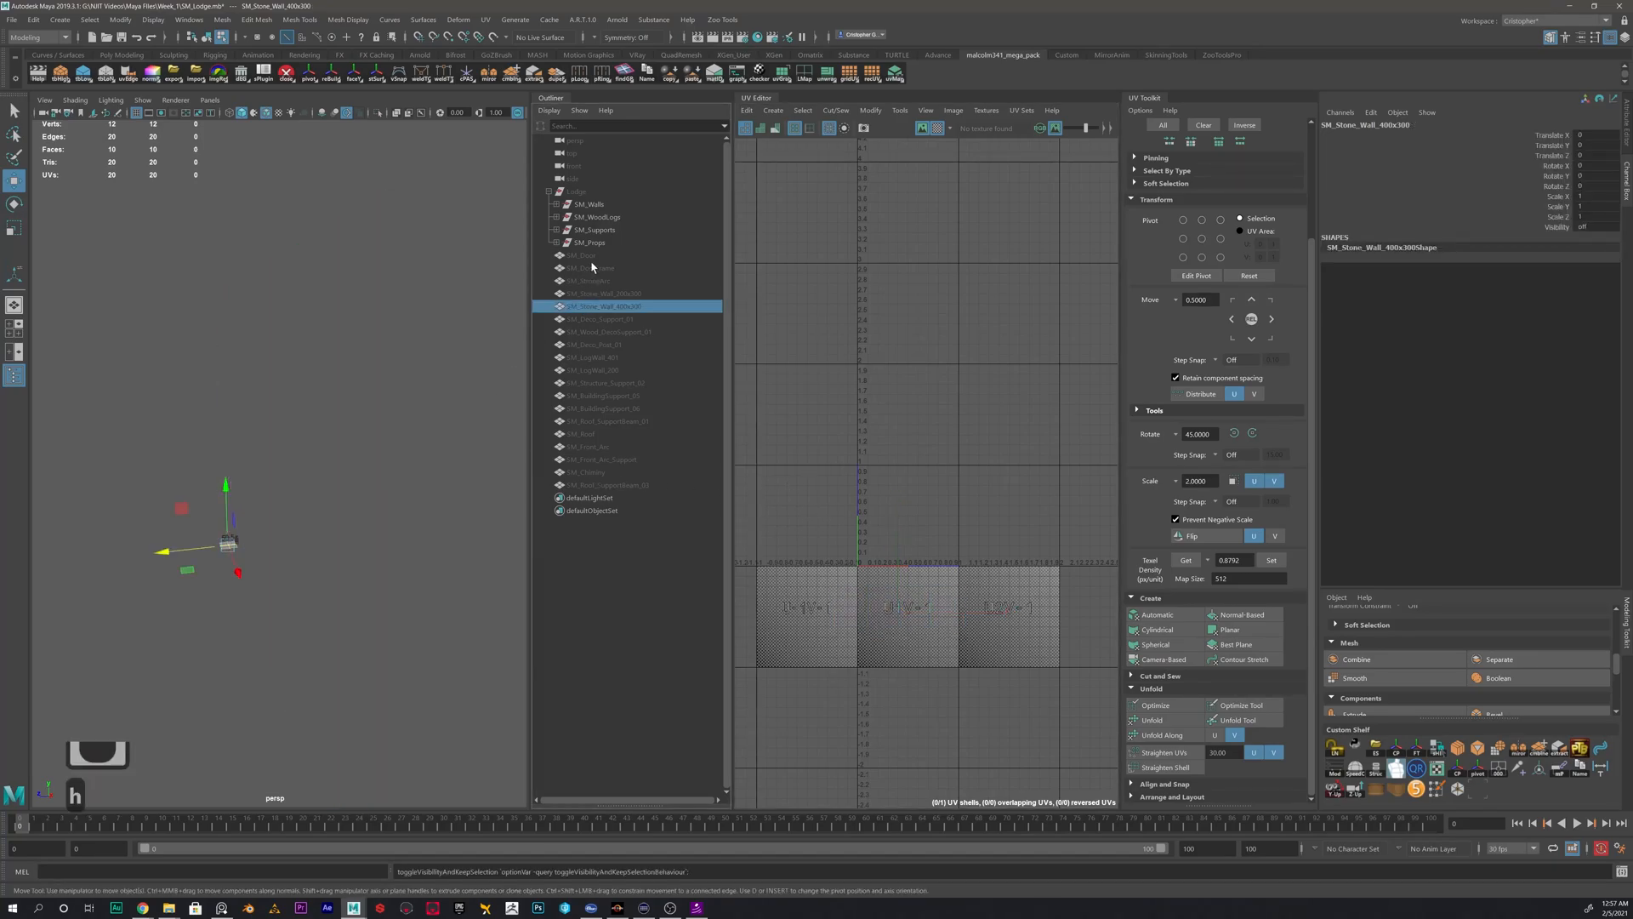
left_click(587, 255)
left_click(604, 492, "shift")
key("h")
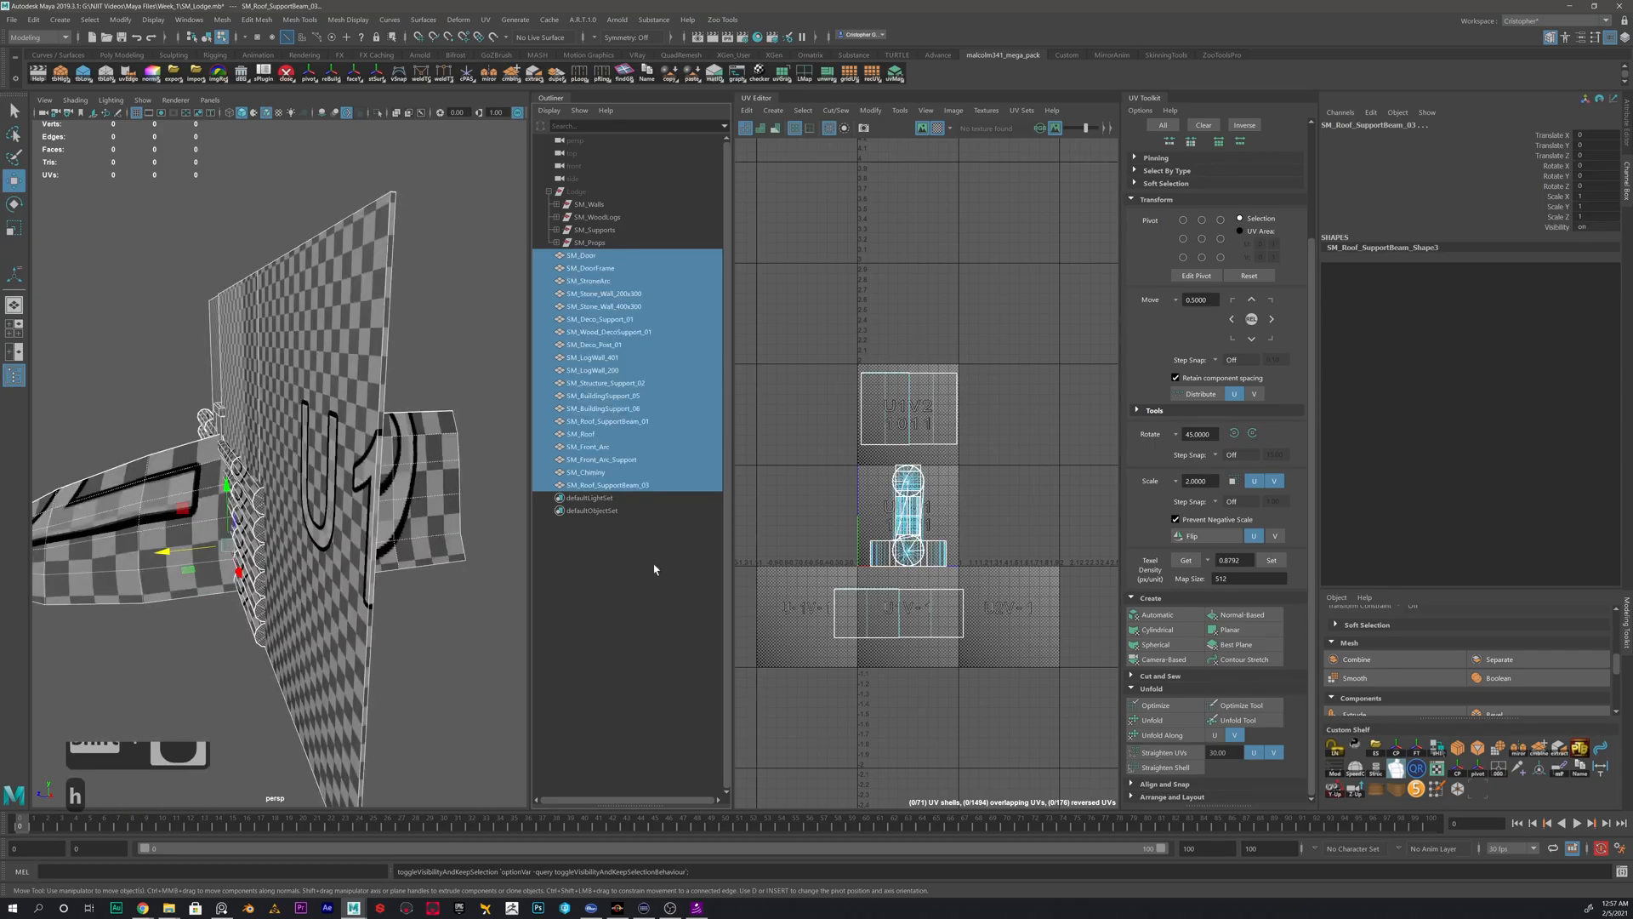
scroll(888, 526, "up", 5)
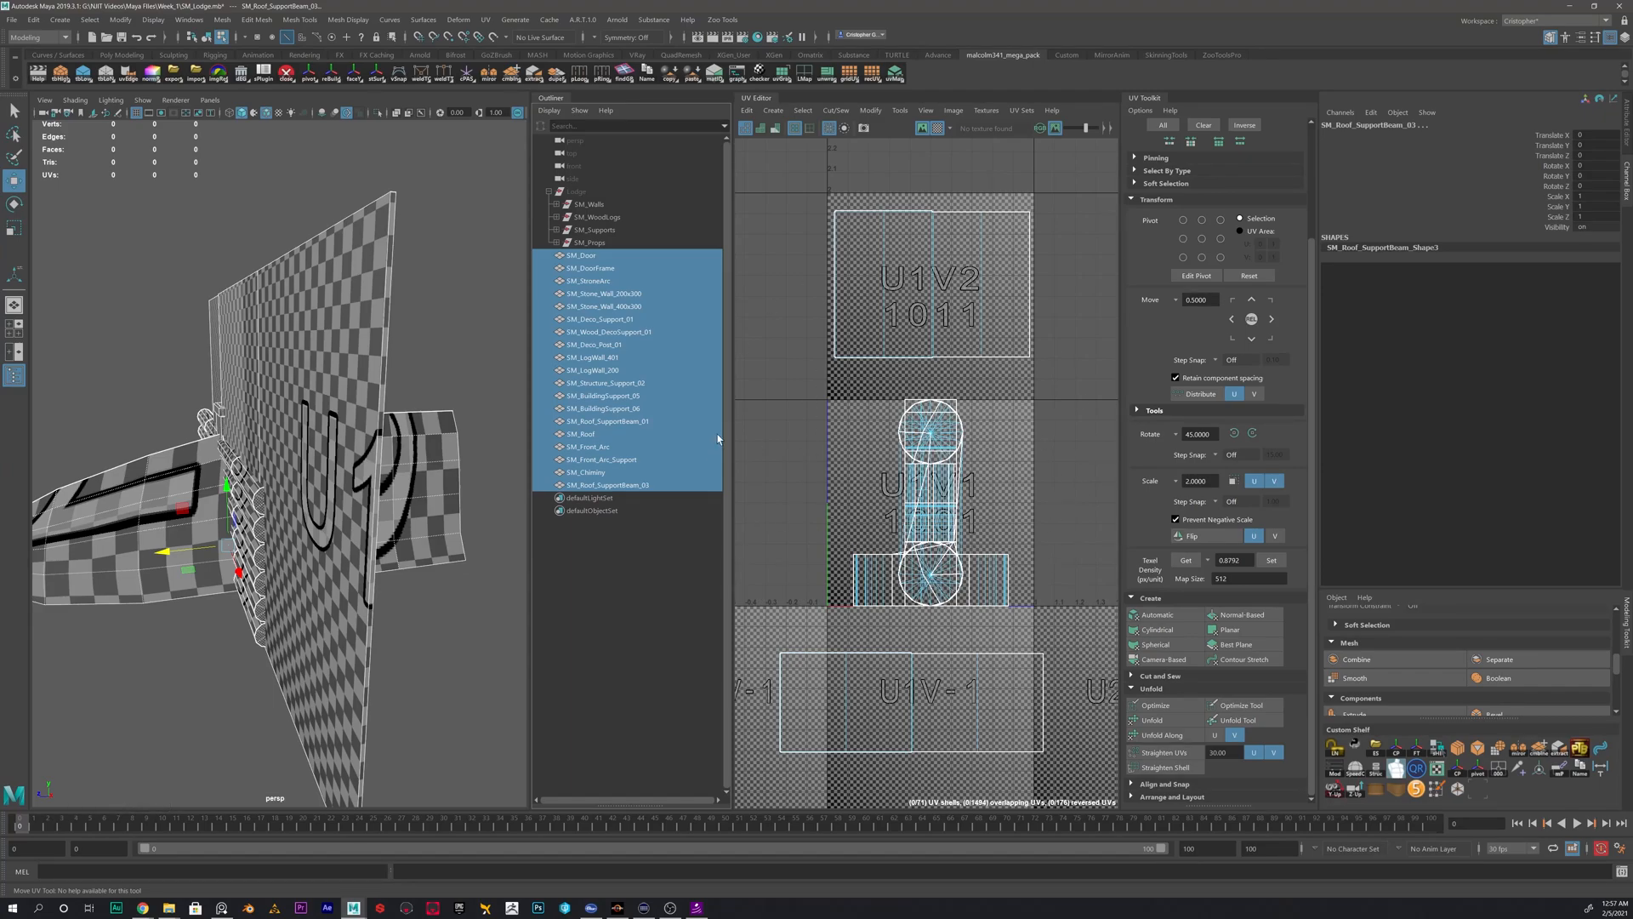
- Select the building meshes one after another and compare where their UVs sit in the UV layout
left_click(585, 320)
left_click(595, 395)
left_click(589, 435)
left_click(590, 344)
left_click(589, 294)
left_click(587, 281)
left_click(594, 356)
left_click(609, 399)
left_click(606, 435)
left_click(604, 396)
left_click(595, 356)
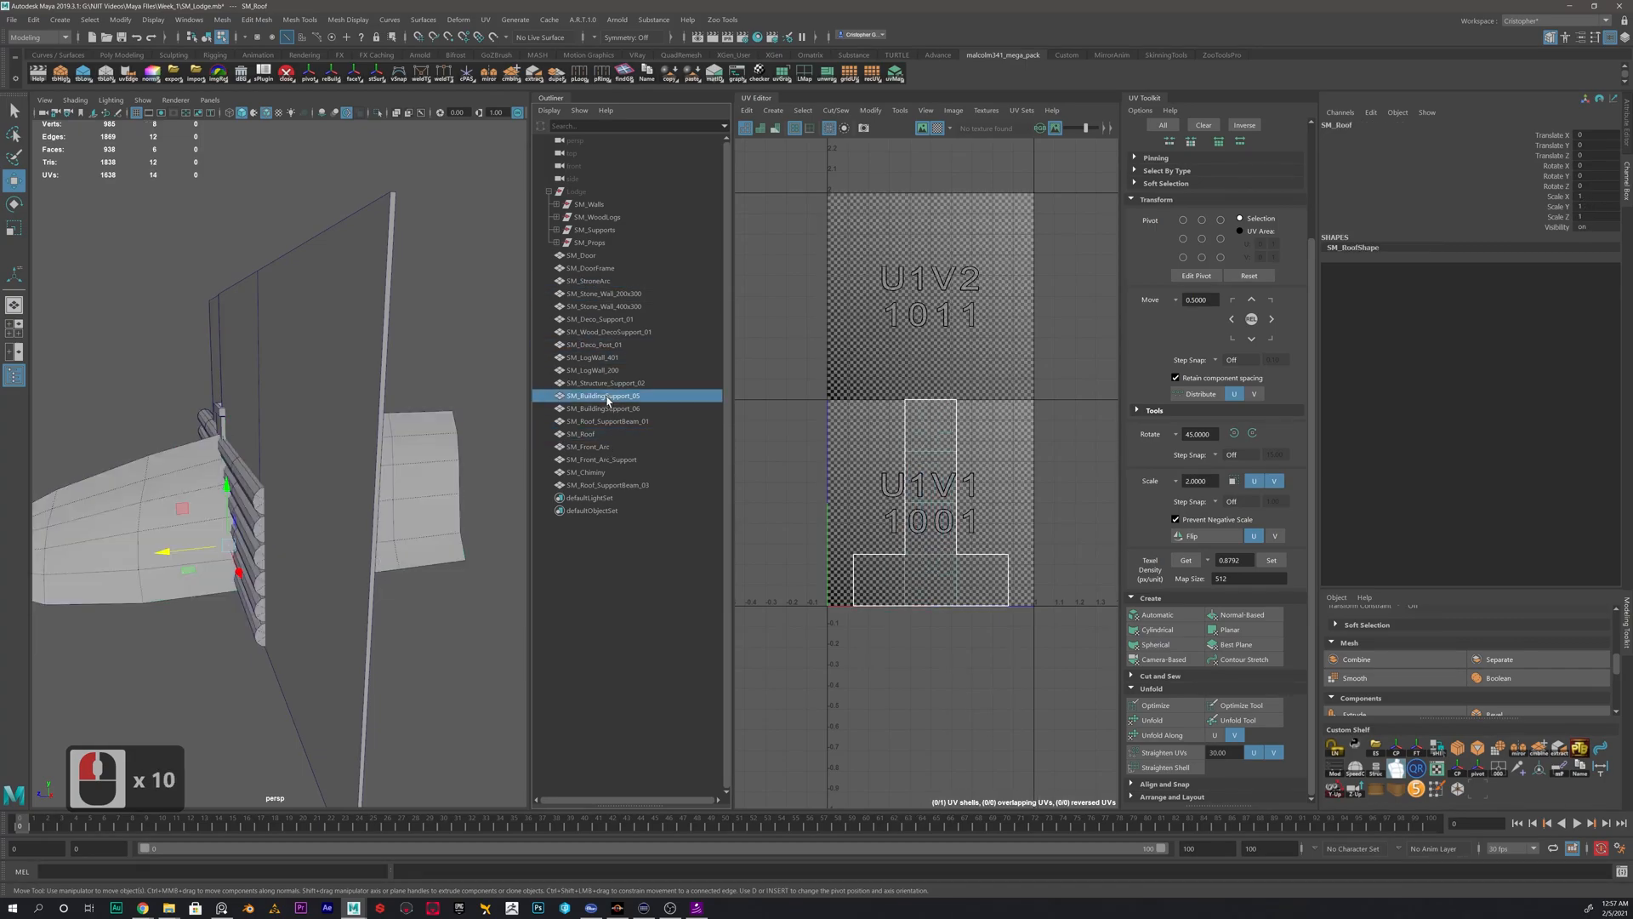
left_click(596, 319)
left_click(595, 294)
left_click(591, 267)
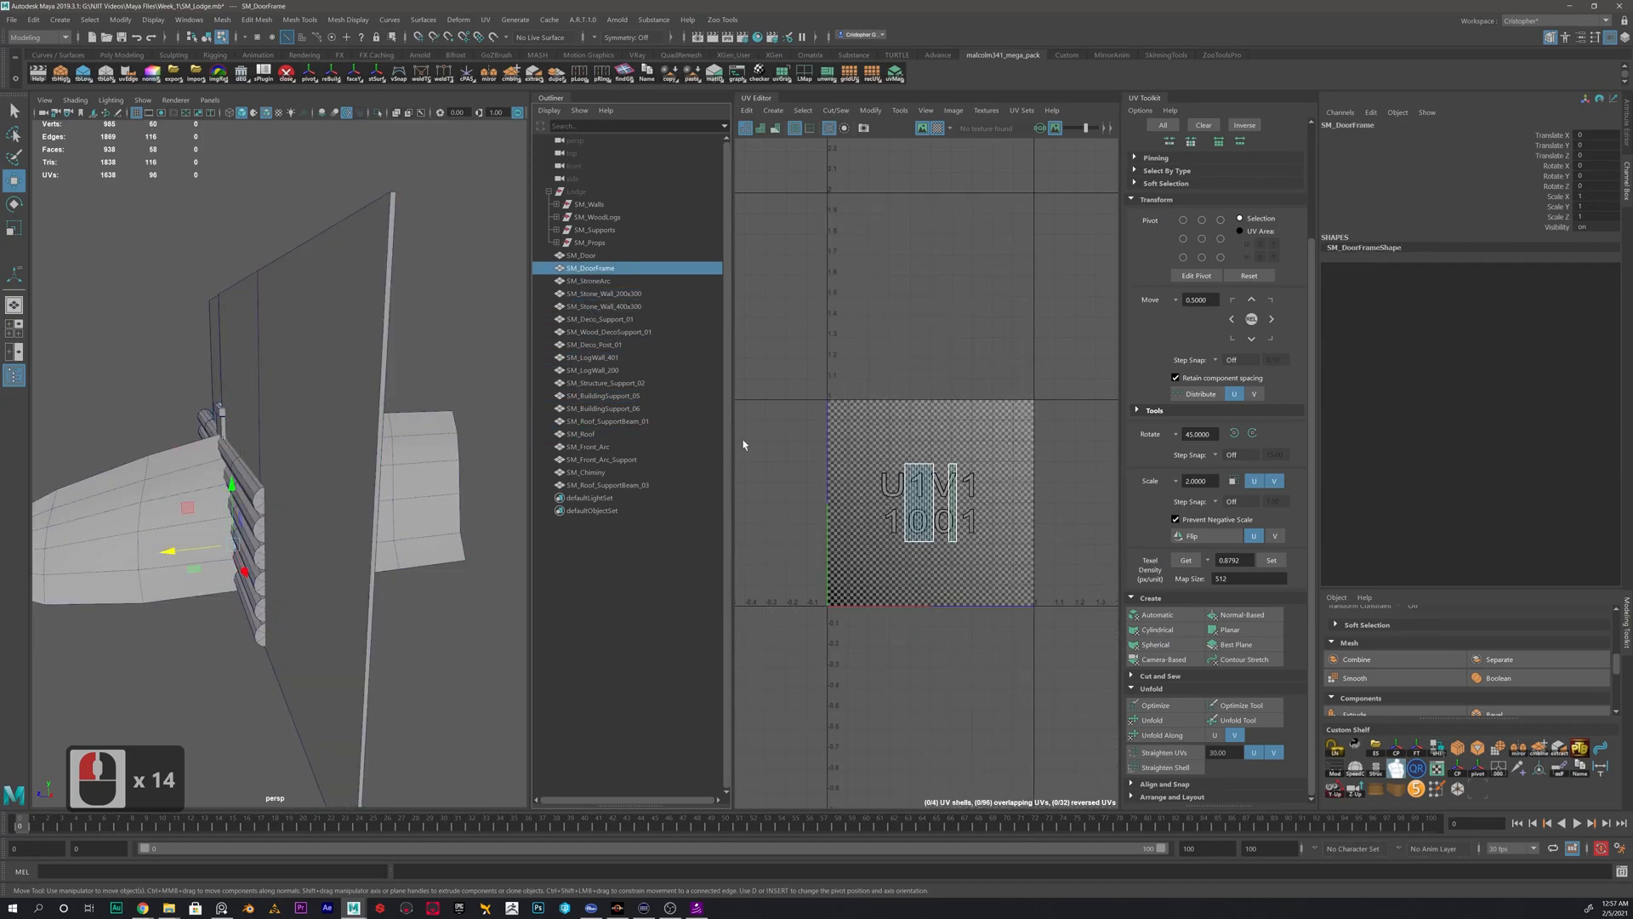
left_click(585, 255)
- Select SM_Stone_Wall_200x300 and SM_Stone_Wall_400x300, hide both, and look over the roof with the remaining meshes
left_click(604, 293)
left_click(604, 306, "shift")
scroll(973, 587, "down", 4)
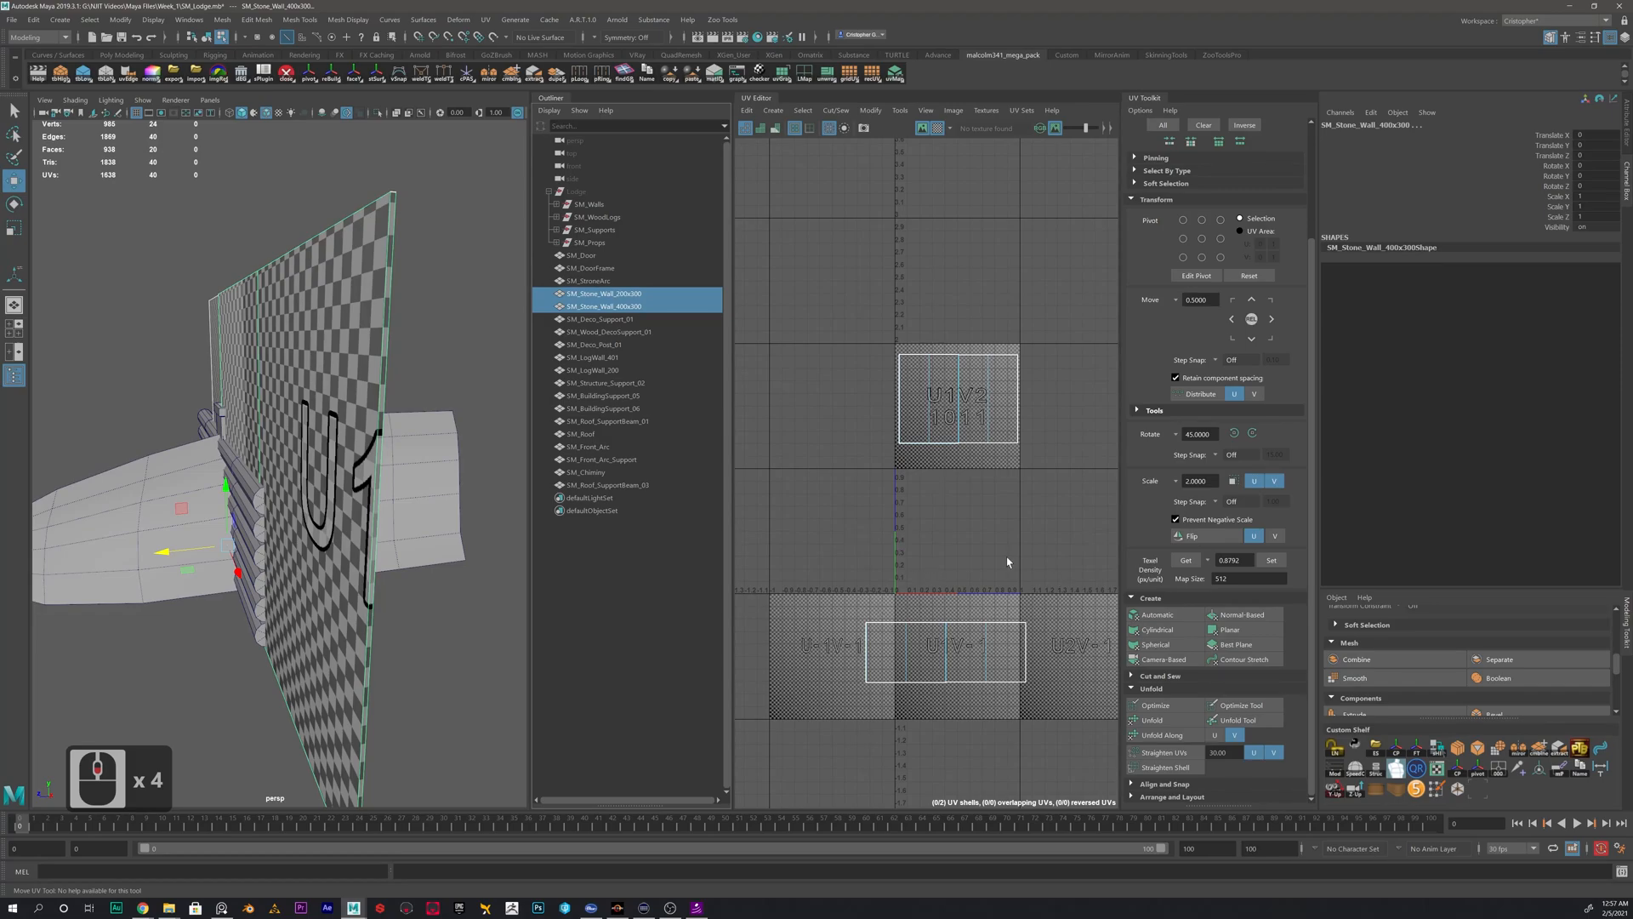
right_click_drag(316, 347, 437, 306)
double_click(336, 333)
left_click(632, 296, "shift")
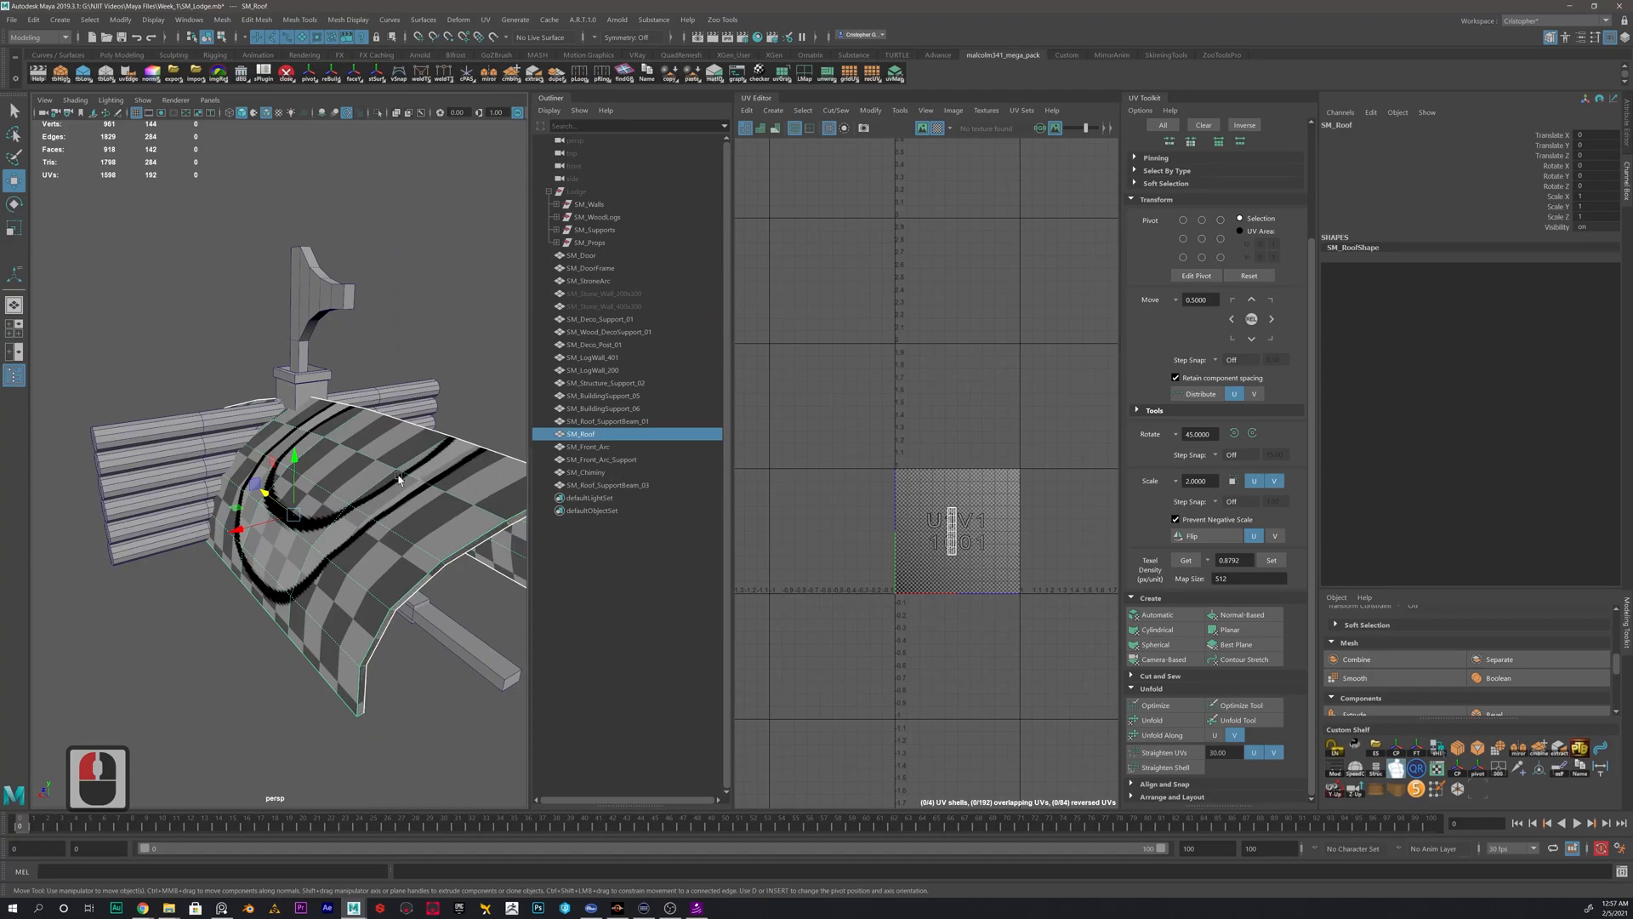
left_click_drag(361, 503, 552, 456, "alt")
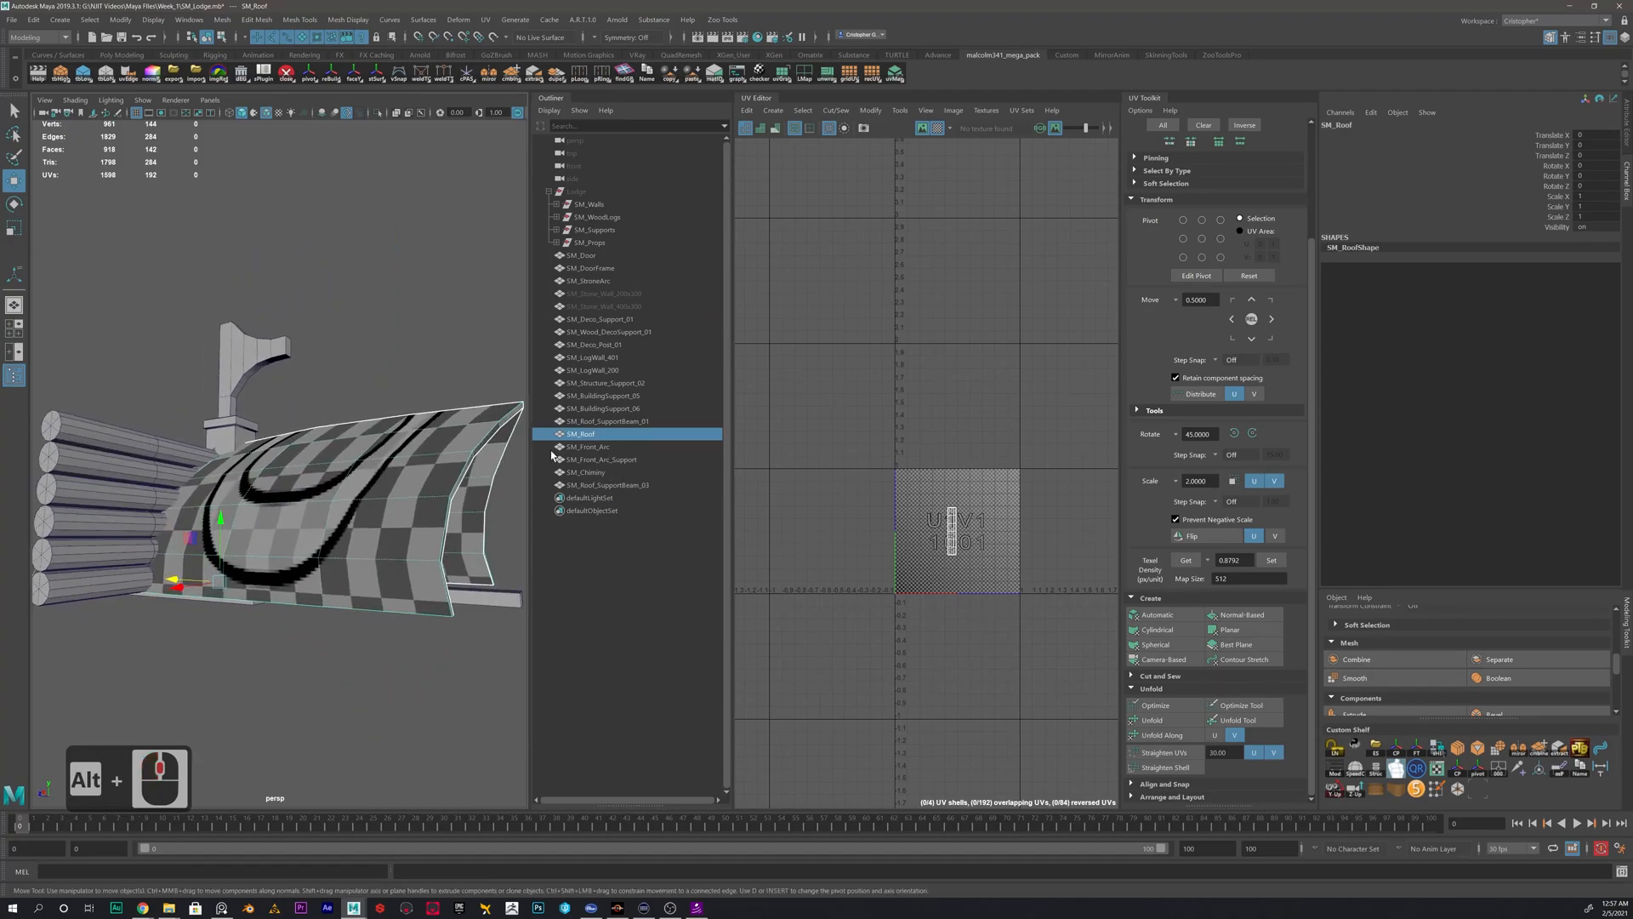
- Toggle the visibility of all meshes from SM_Door through SM_Roof_SupportBeam_03, and hide the two stone walls again
left_click(591, 257)
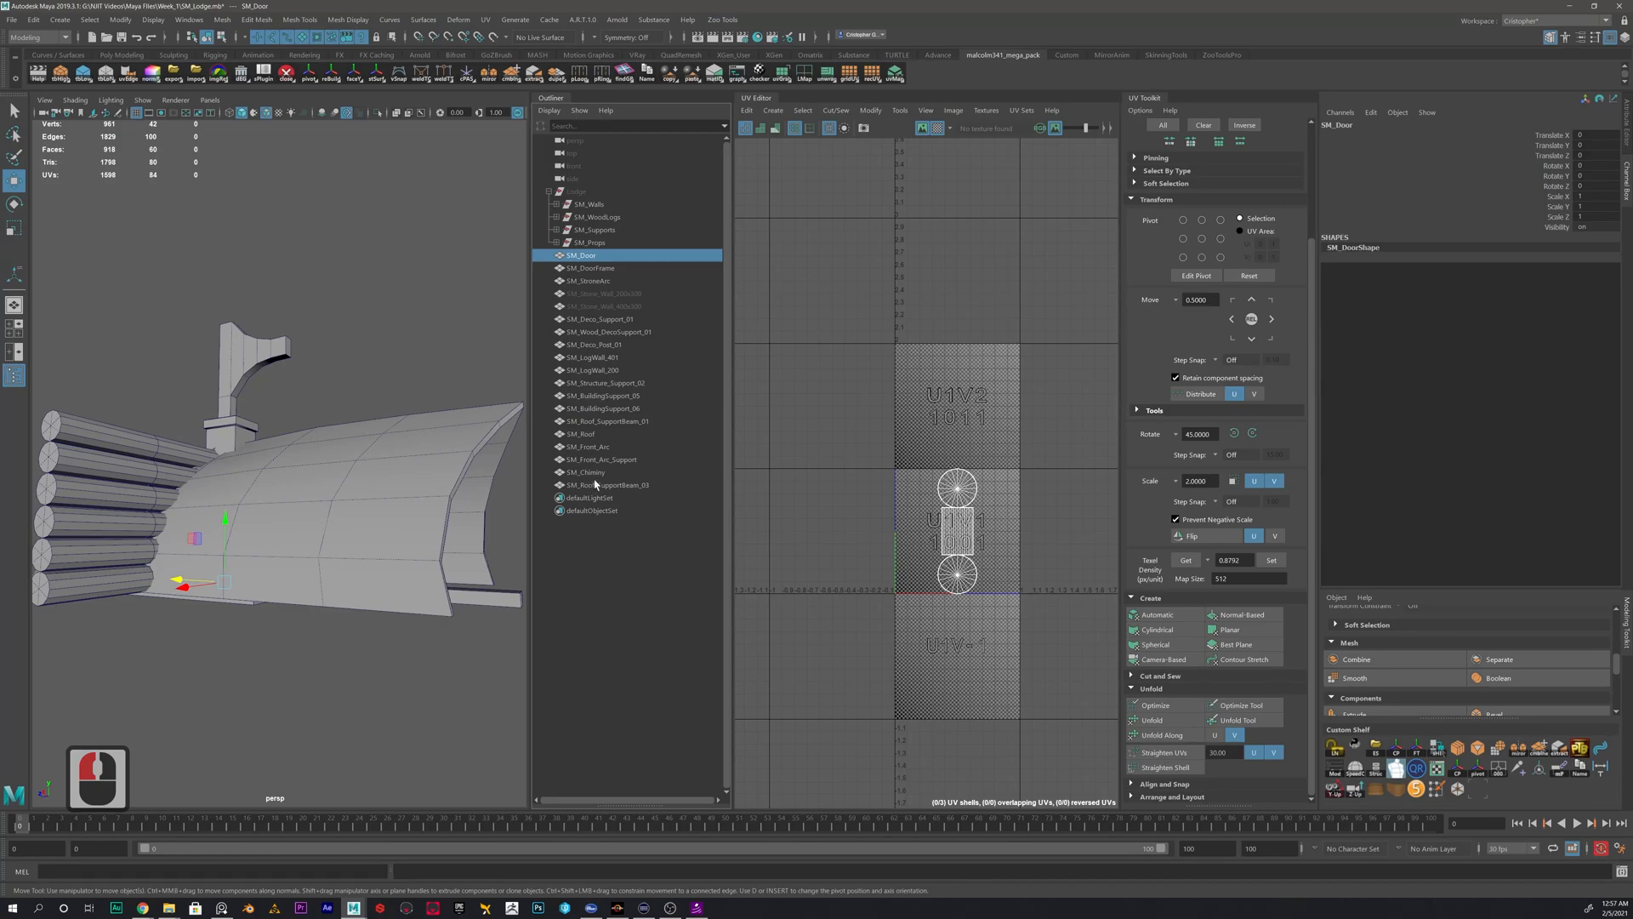
left_click(594, 484, "shift")
key("h")
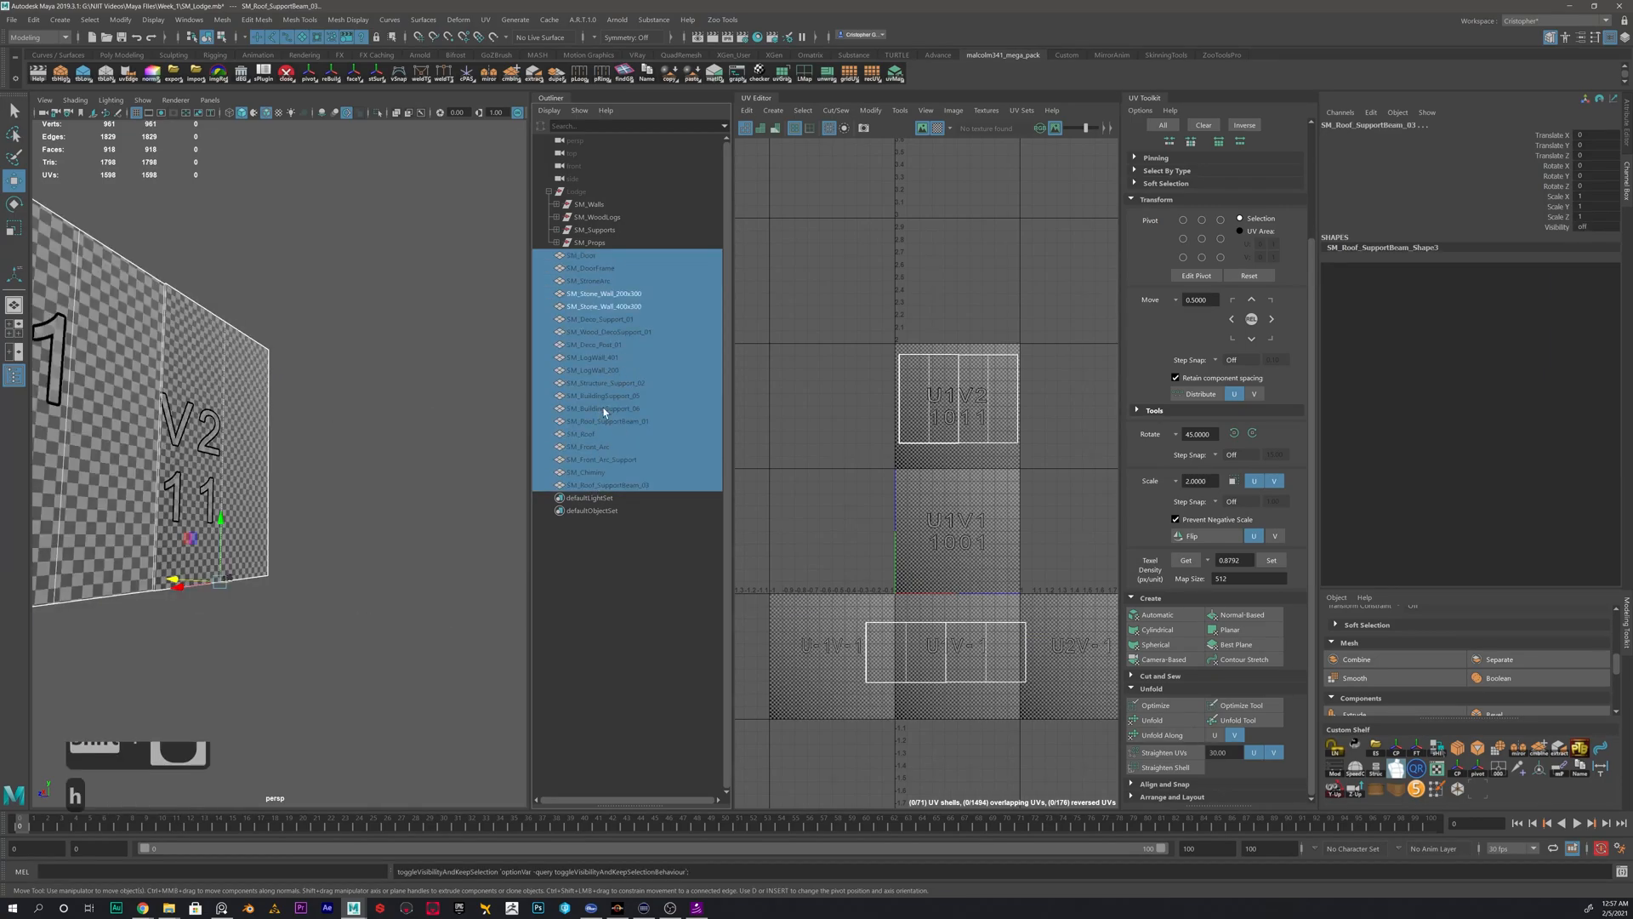
left_click(606, 293)
left_click(615, 306, "shift")
key("h")
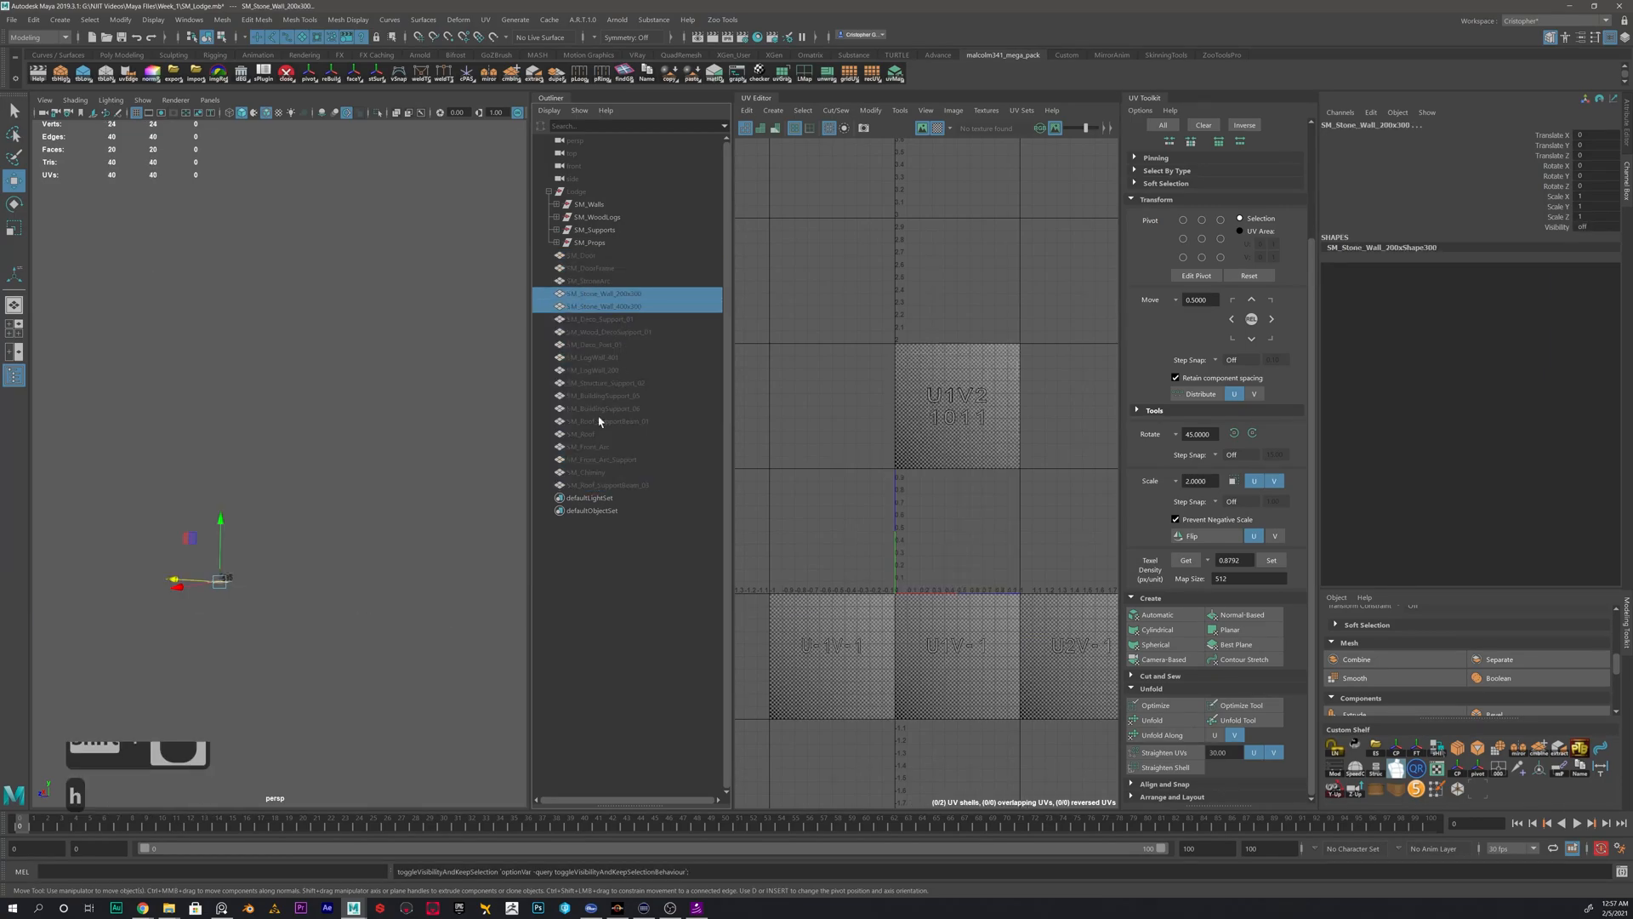
- Unhide SM_Roof and apply automatic UV mapping to it
left_click(598, 437)
key("shift+h")
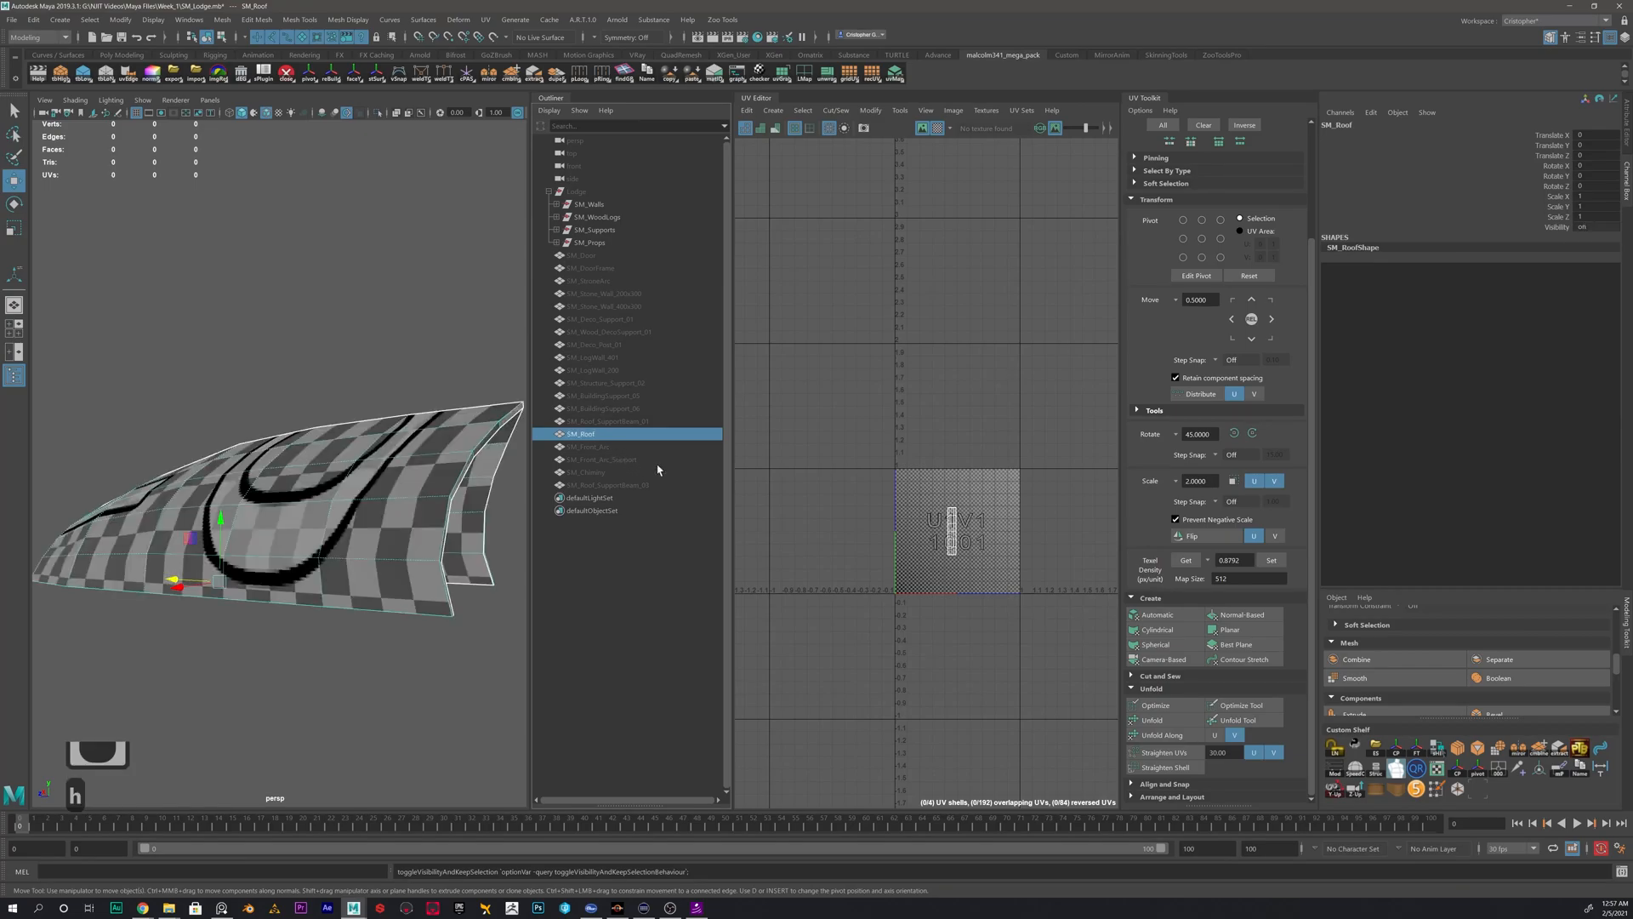
scroll(945, 540, "up", 8)
right_click_drag(340, 445, 397, 424)
left_click(398, 417)
left_click(397, 476)
left_click_drag(397, 477, 272, 467, "alt")
left_click(1157, 614)
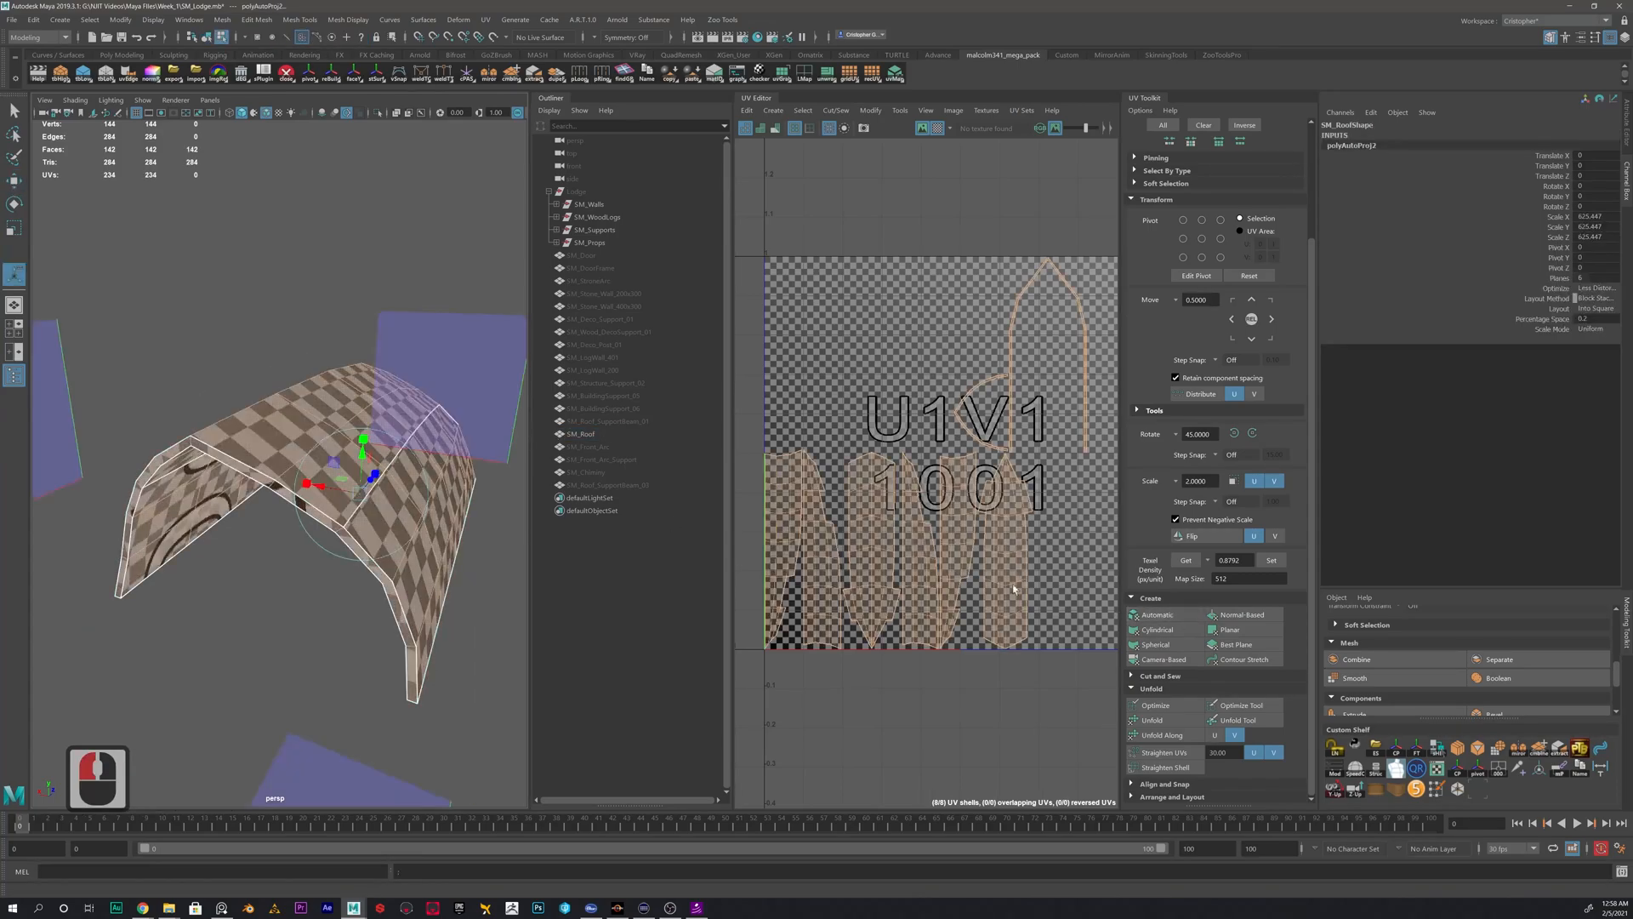
- Select the roof's large UV shells in turn and examine which part of the roof each one covers
right_click_drag(860, 486, 855, 562)
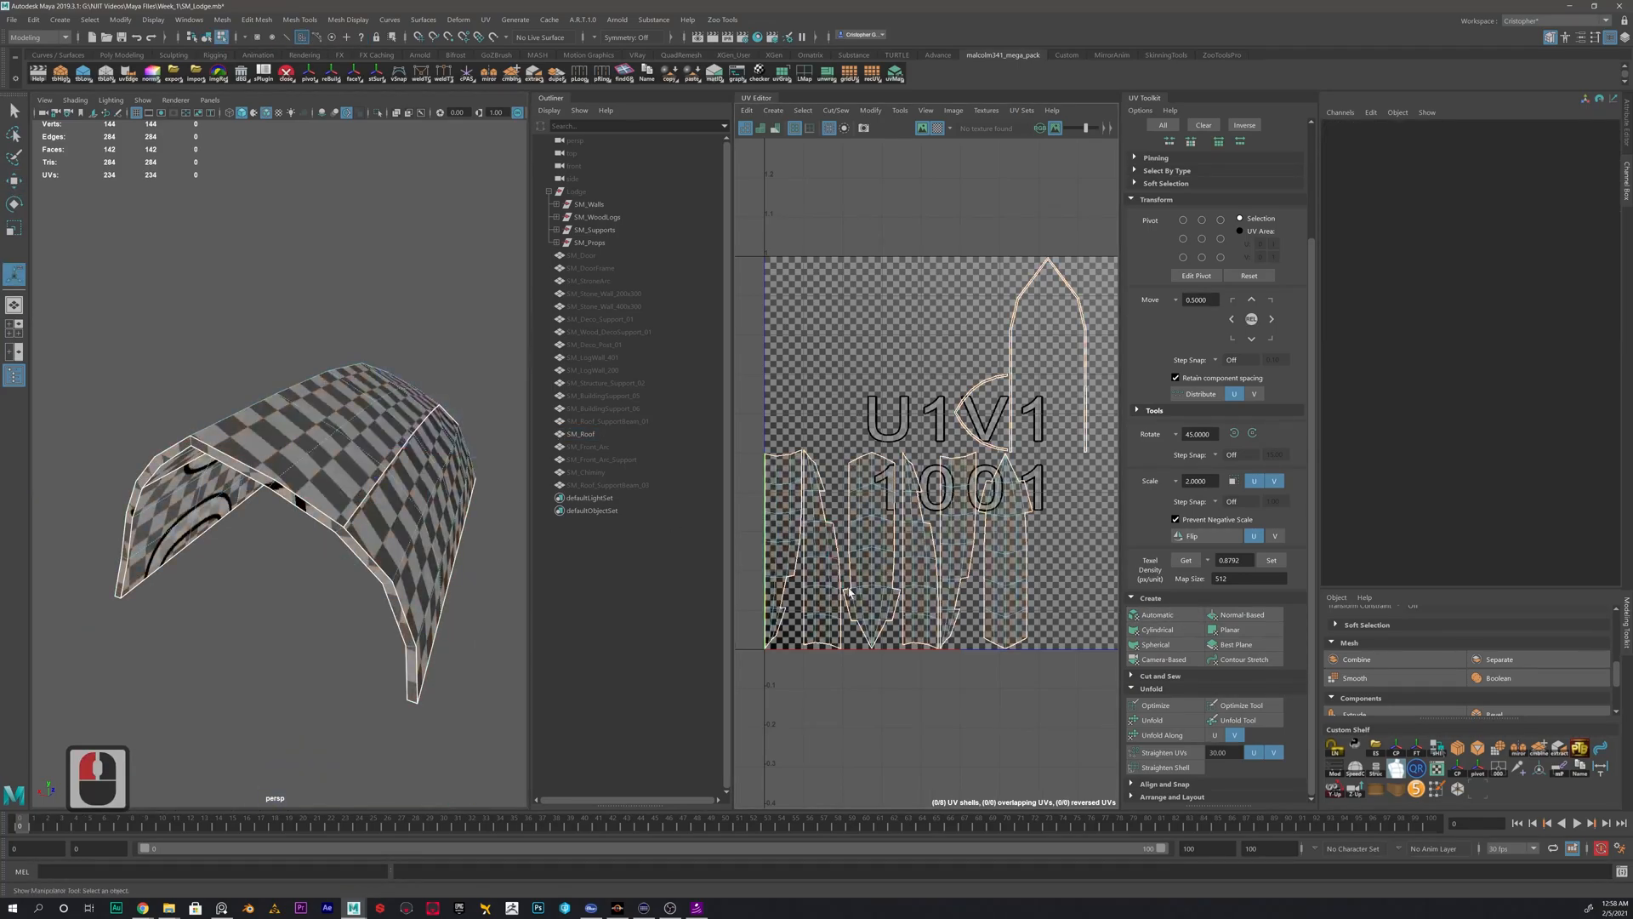
middle_click_drag(837, 587, 830, 527, "alt")
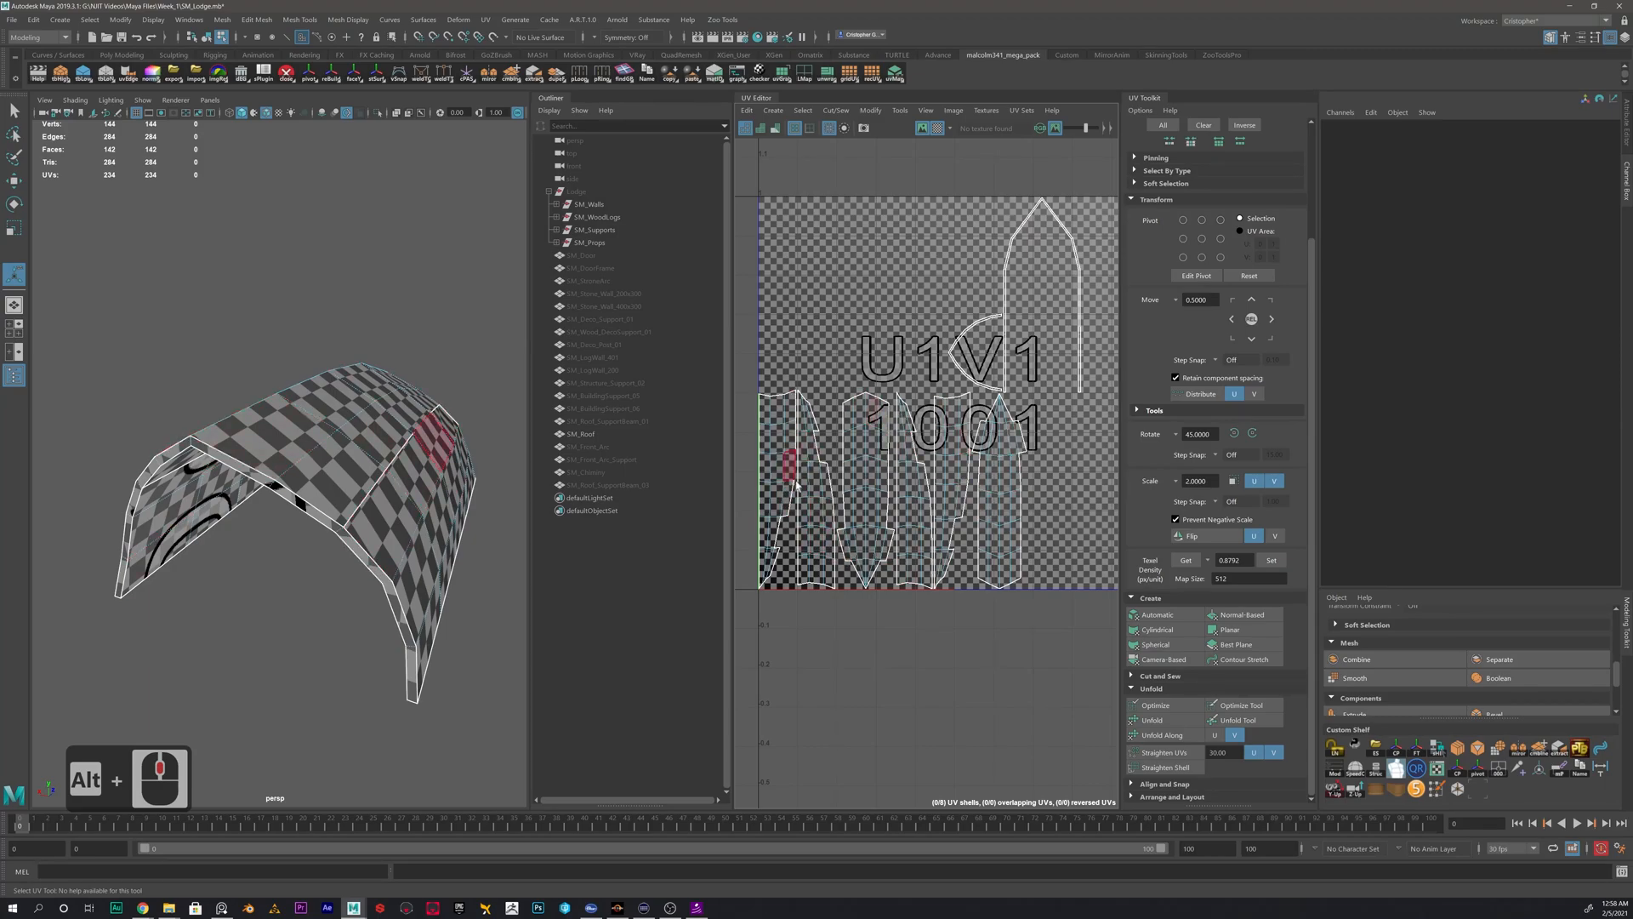
right_click_drag(997, 453, 994, 465)
left_click(994, 465)
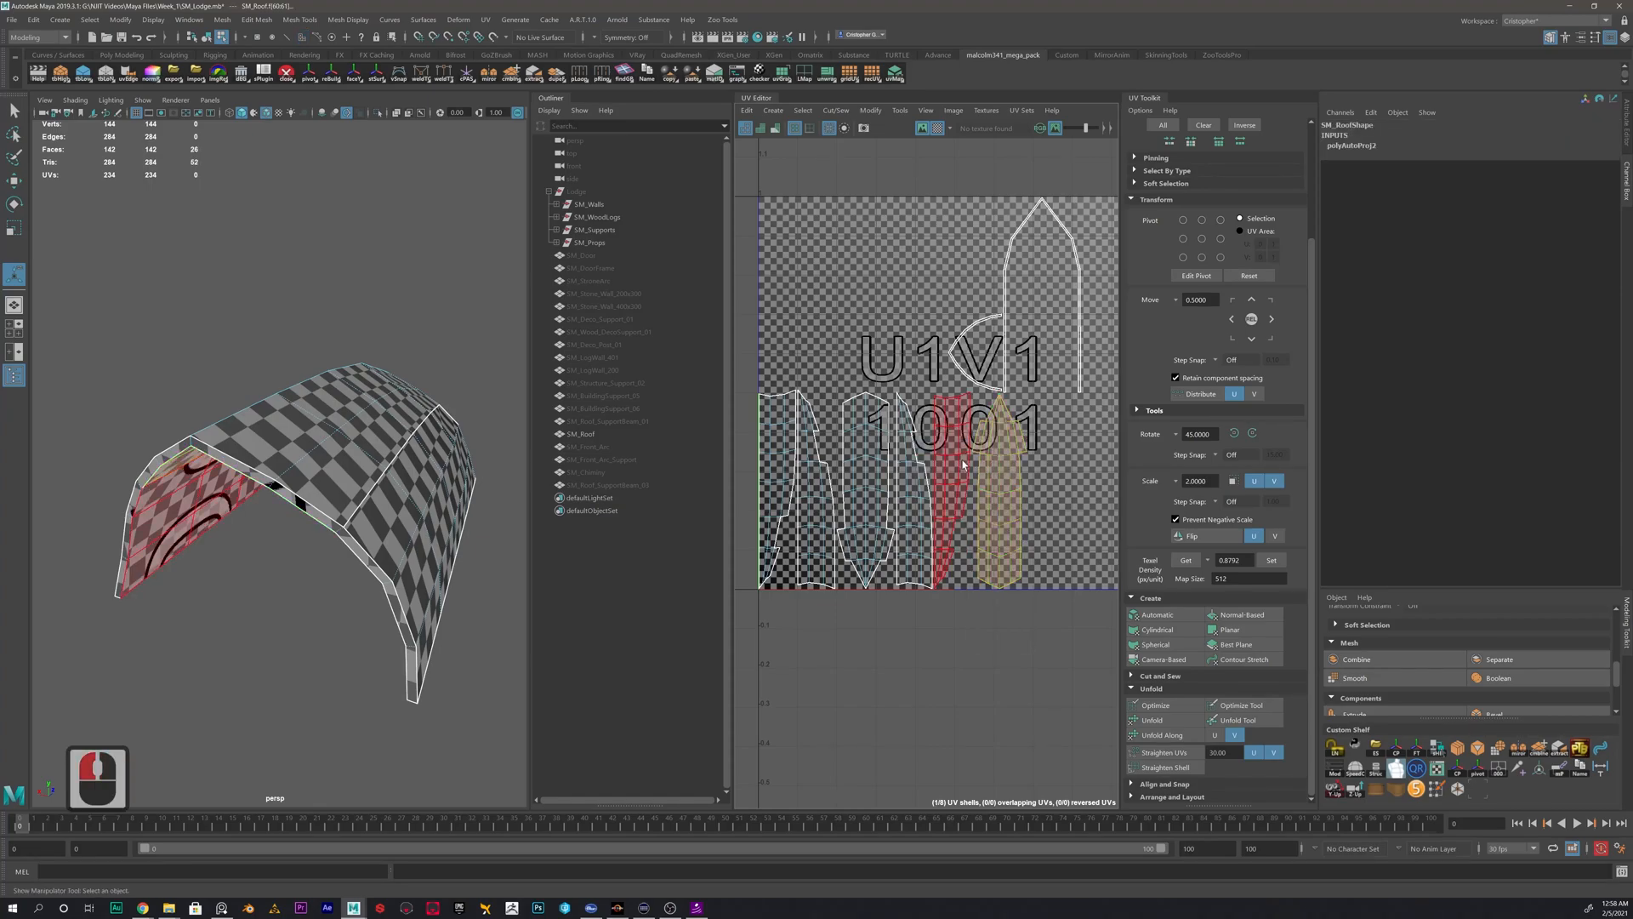
left_click(950, 460)
left_click(909, 454)
left_click(866, 474)
left_click_drag(358, 304, 127, 485, "alt")
scroll(247, 553, "down", 3, "alt")
left_click_drag(255, 630, 427, 492, "alt")
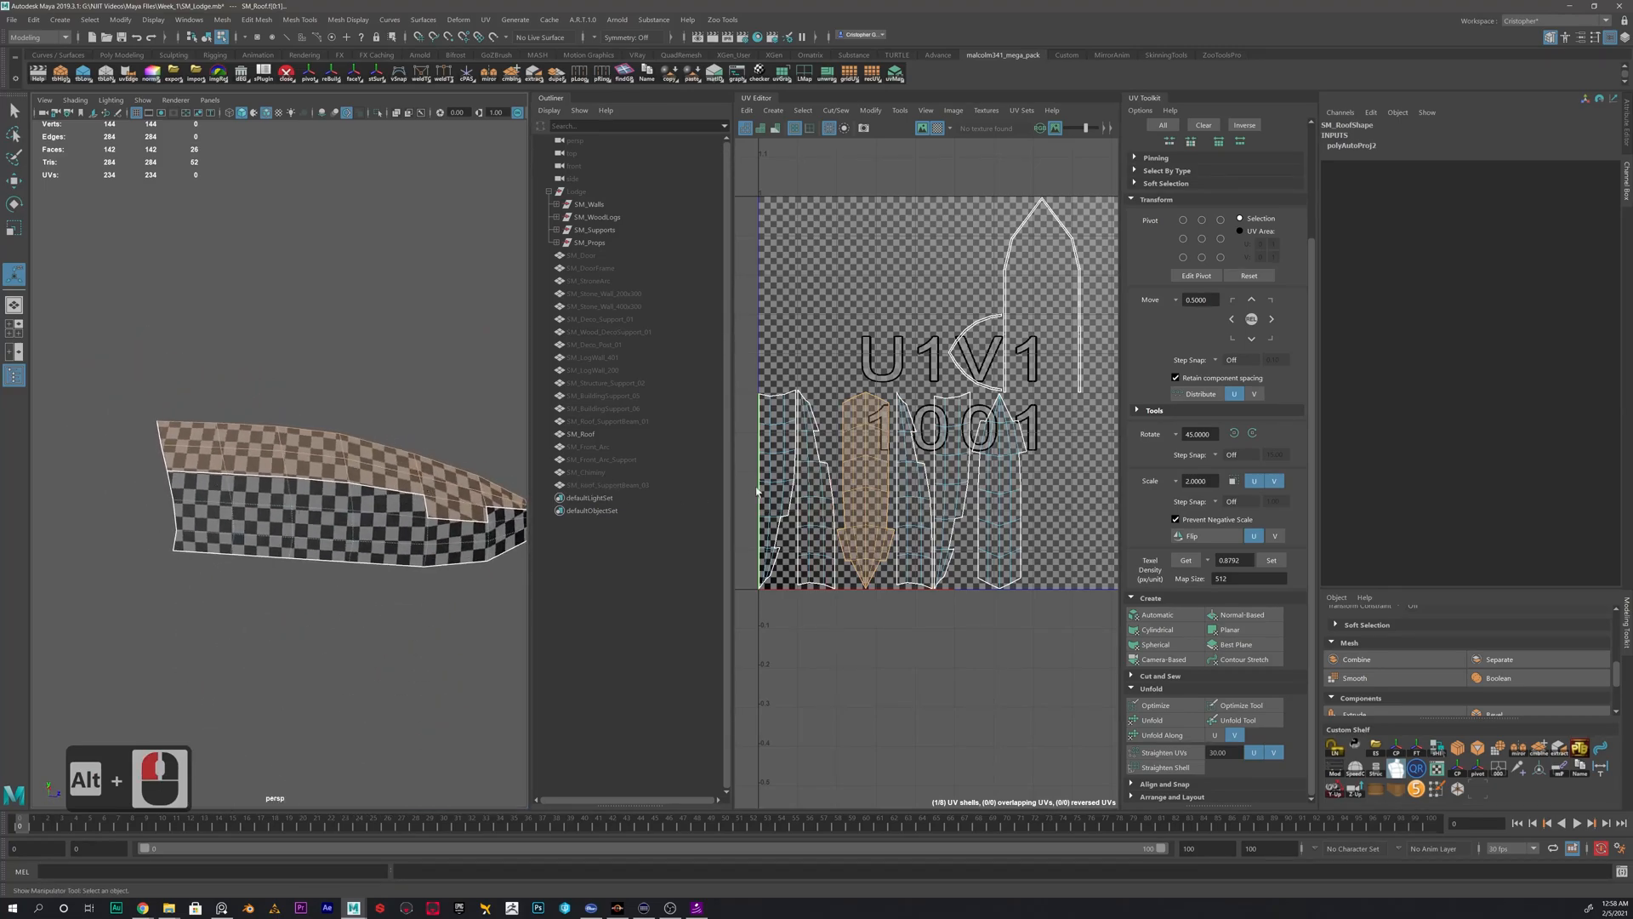
- Select the whole SM_Roof mesh and apply planar UV mapping to it
scroll(259, 447, "up", 4)
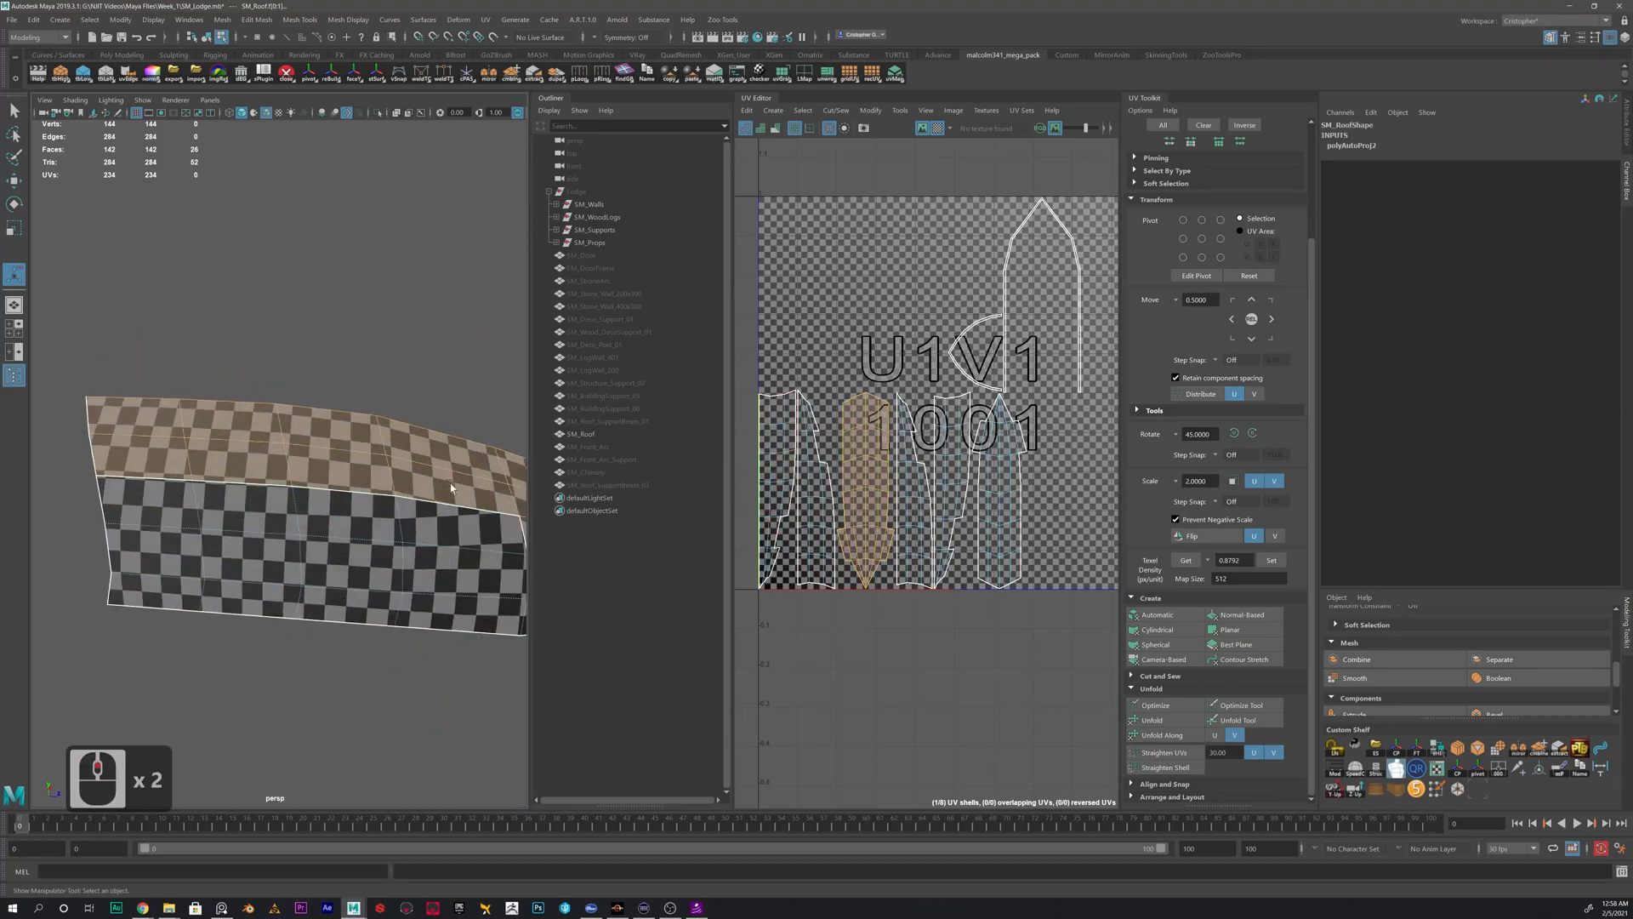
right_click_drag(897, 455, 817, 468)
right_click_drag(378, 508, 439, 470)
left_click(457, 415)
left_click(394, 496)
left_click(1230, 630)
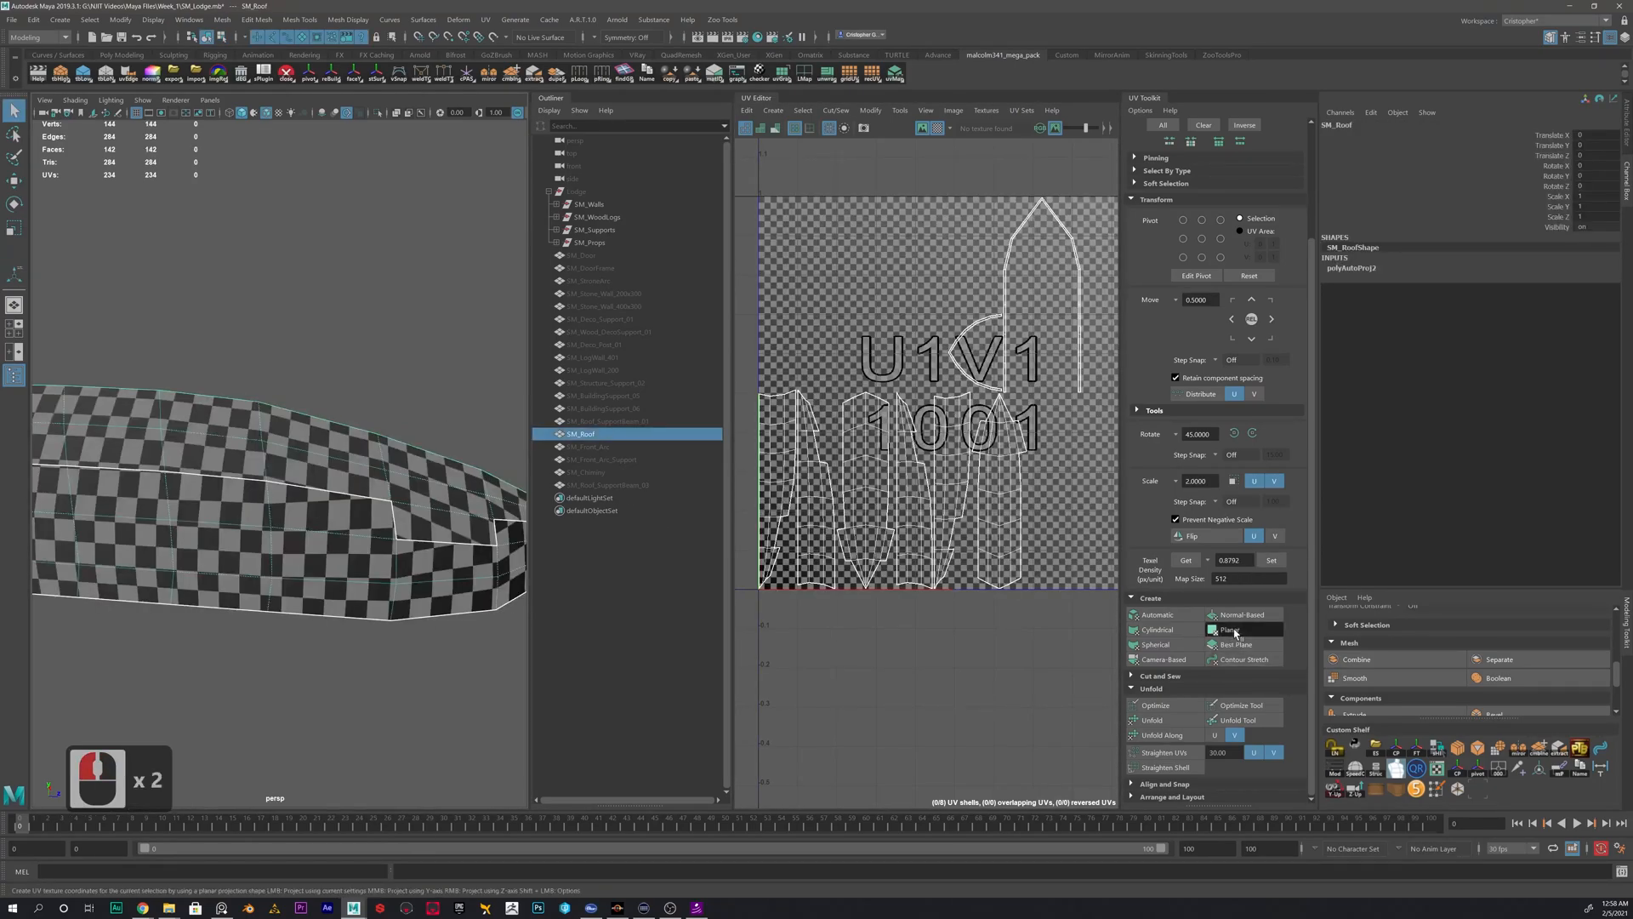
- Turn off the checker texture display so the roof shows plain shading, and look over its open front
scroll(938, 441, "down", 3)
left_click_drag(313, 449, 381, 466, "alt")
right_click_drag(257, 428, 309, 408)
left_click_drag(187, 495, 274, 493, "alt")
left_click_drag(338, 371, 230, 447, "alt")
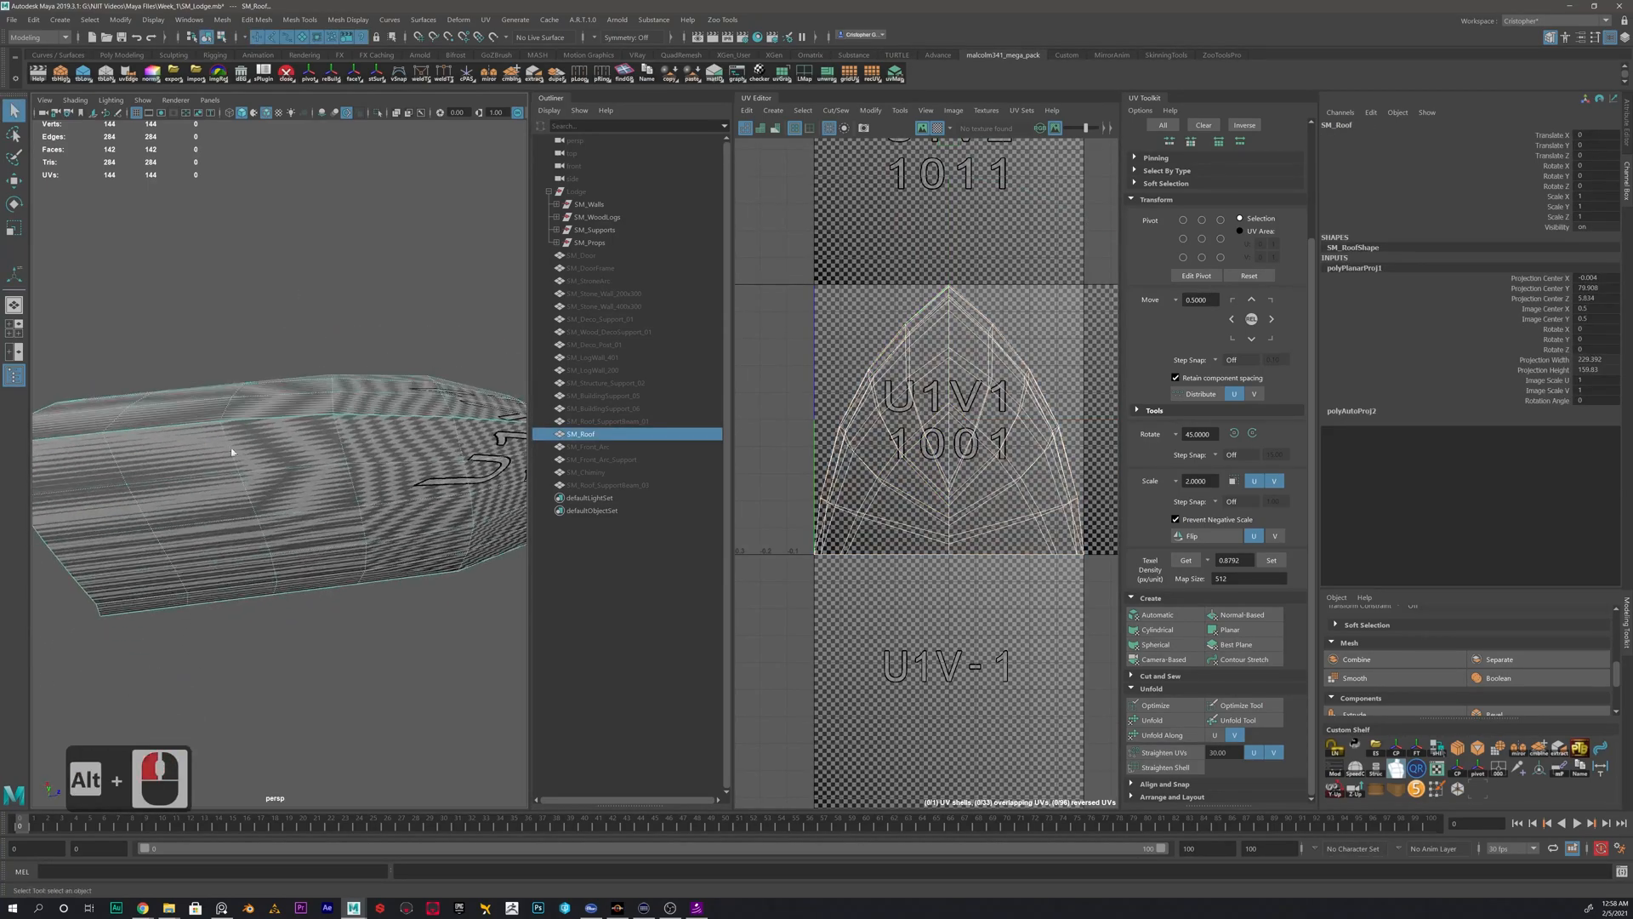
left_click(936, 127)
left_click_drag(264, 442, 325, 406, "alt")
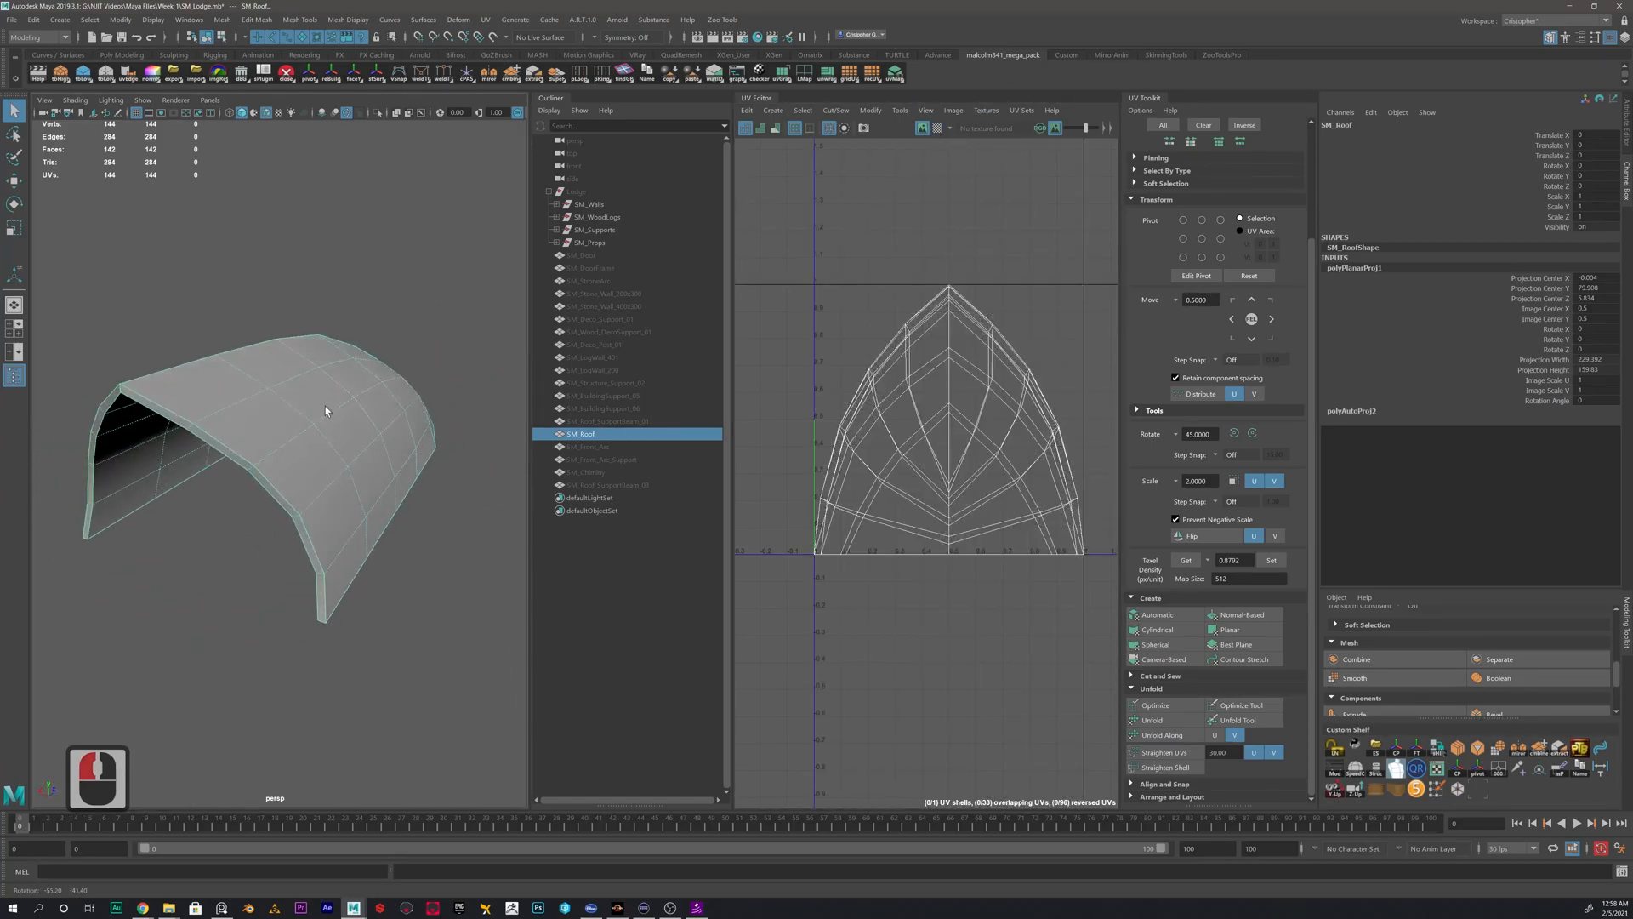
right_click_drag(325, 406, 391, 391, "alt")
right_click_drag(399, 391, 403, 357)
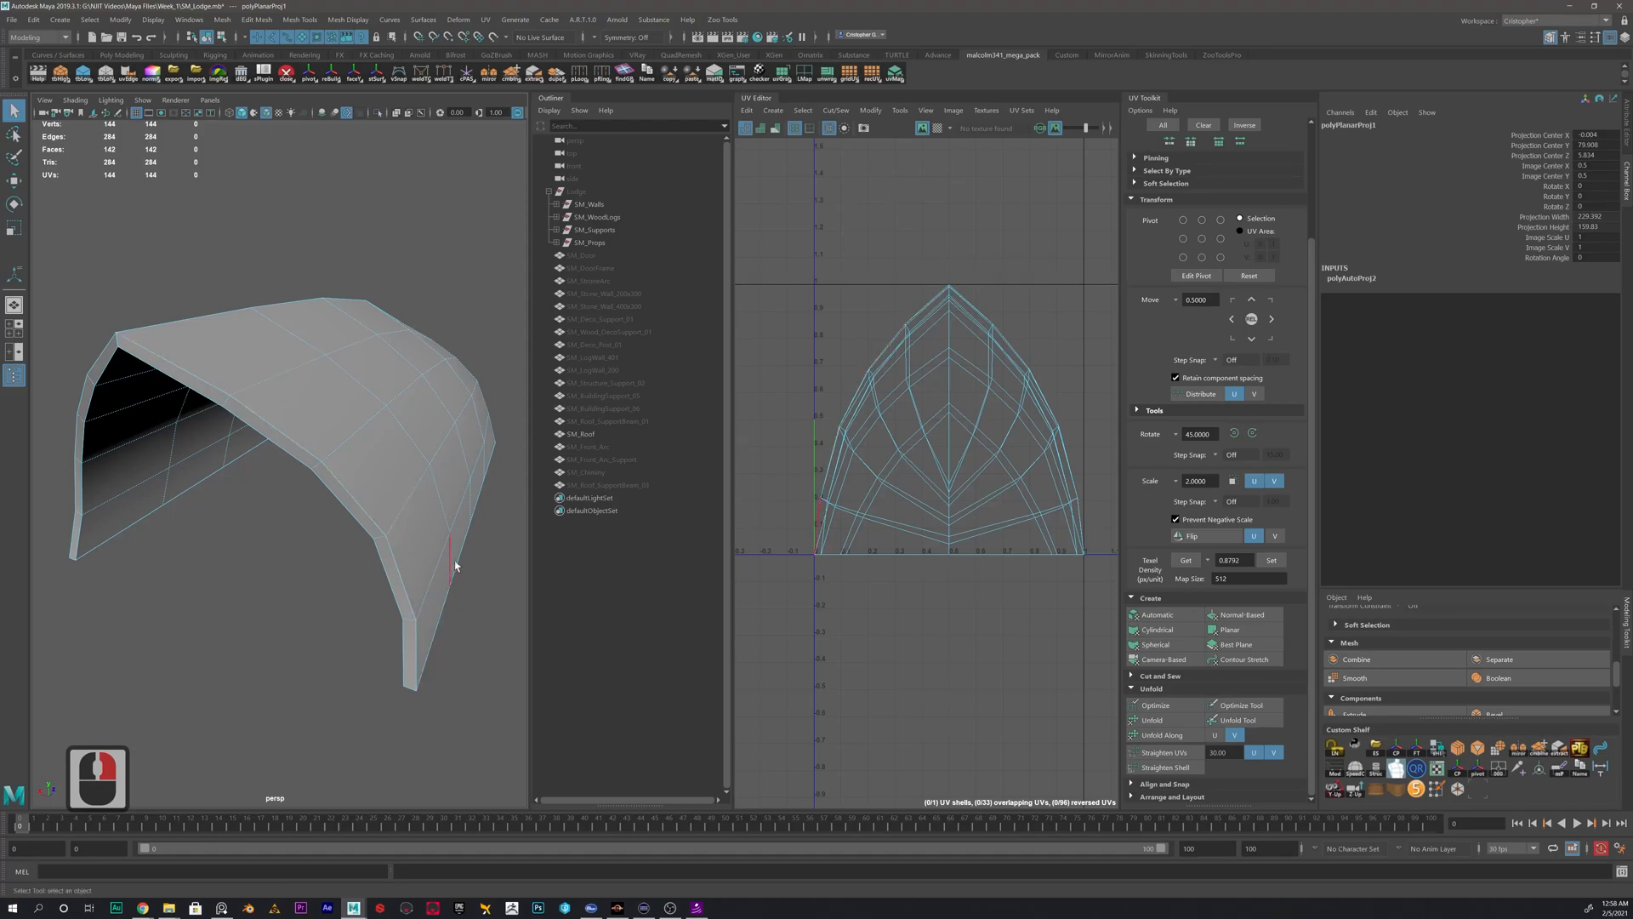
- Cut the roof's UVs along the outer and inner edge loops of the arched front rim
double_click(159, 349)
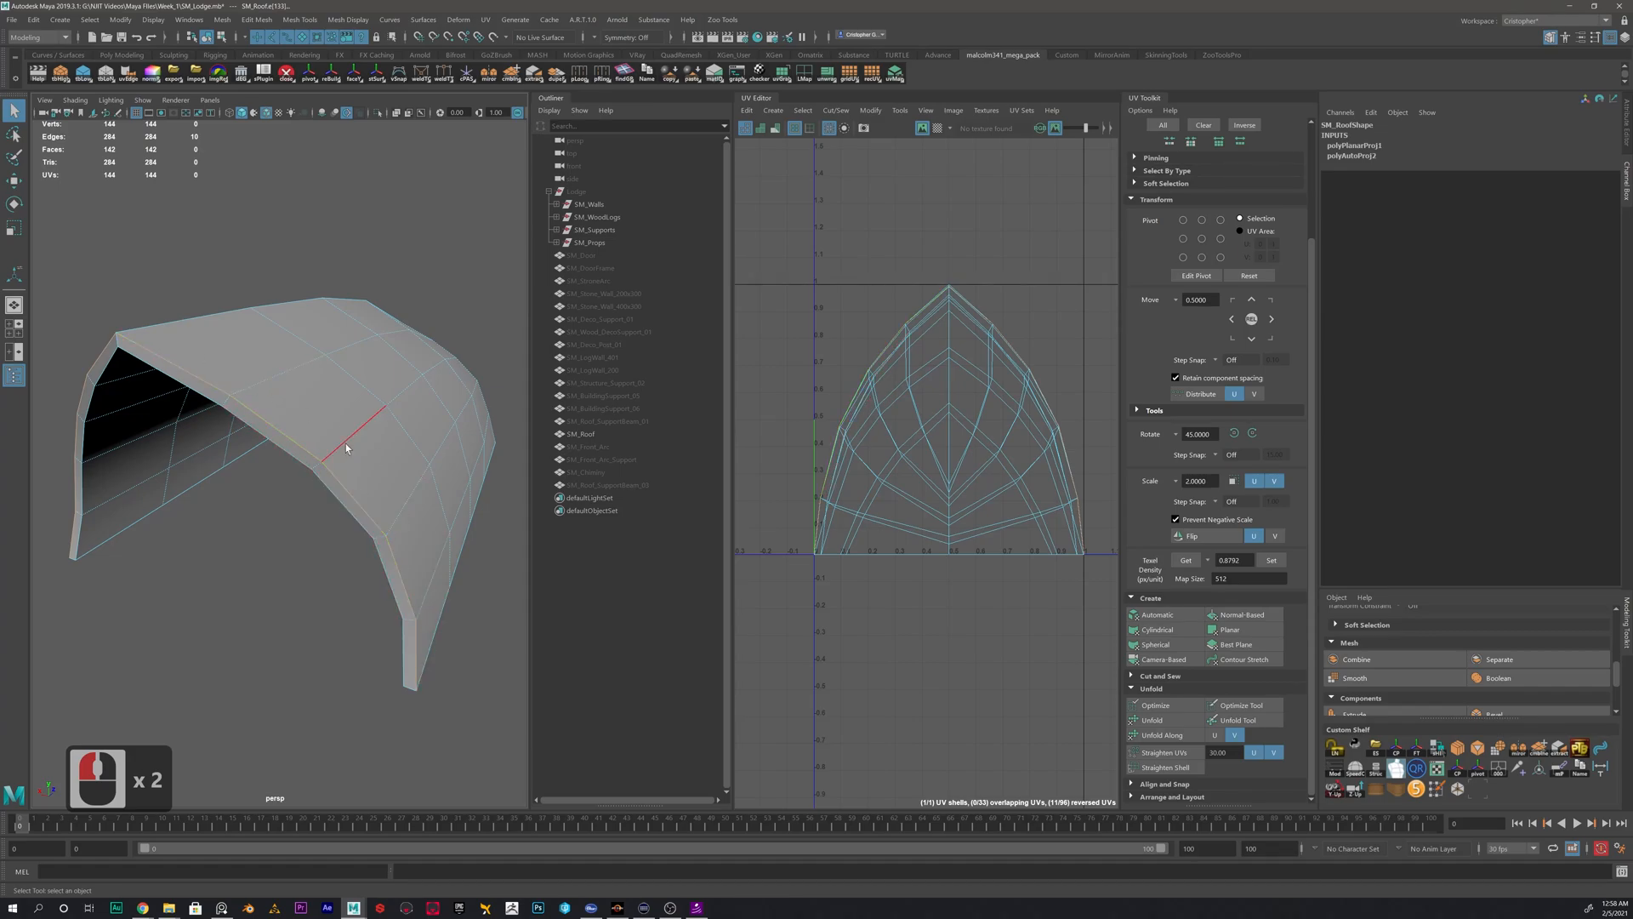
left_click_drag(91, 443, 154, 438, "alt")
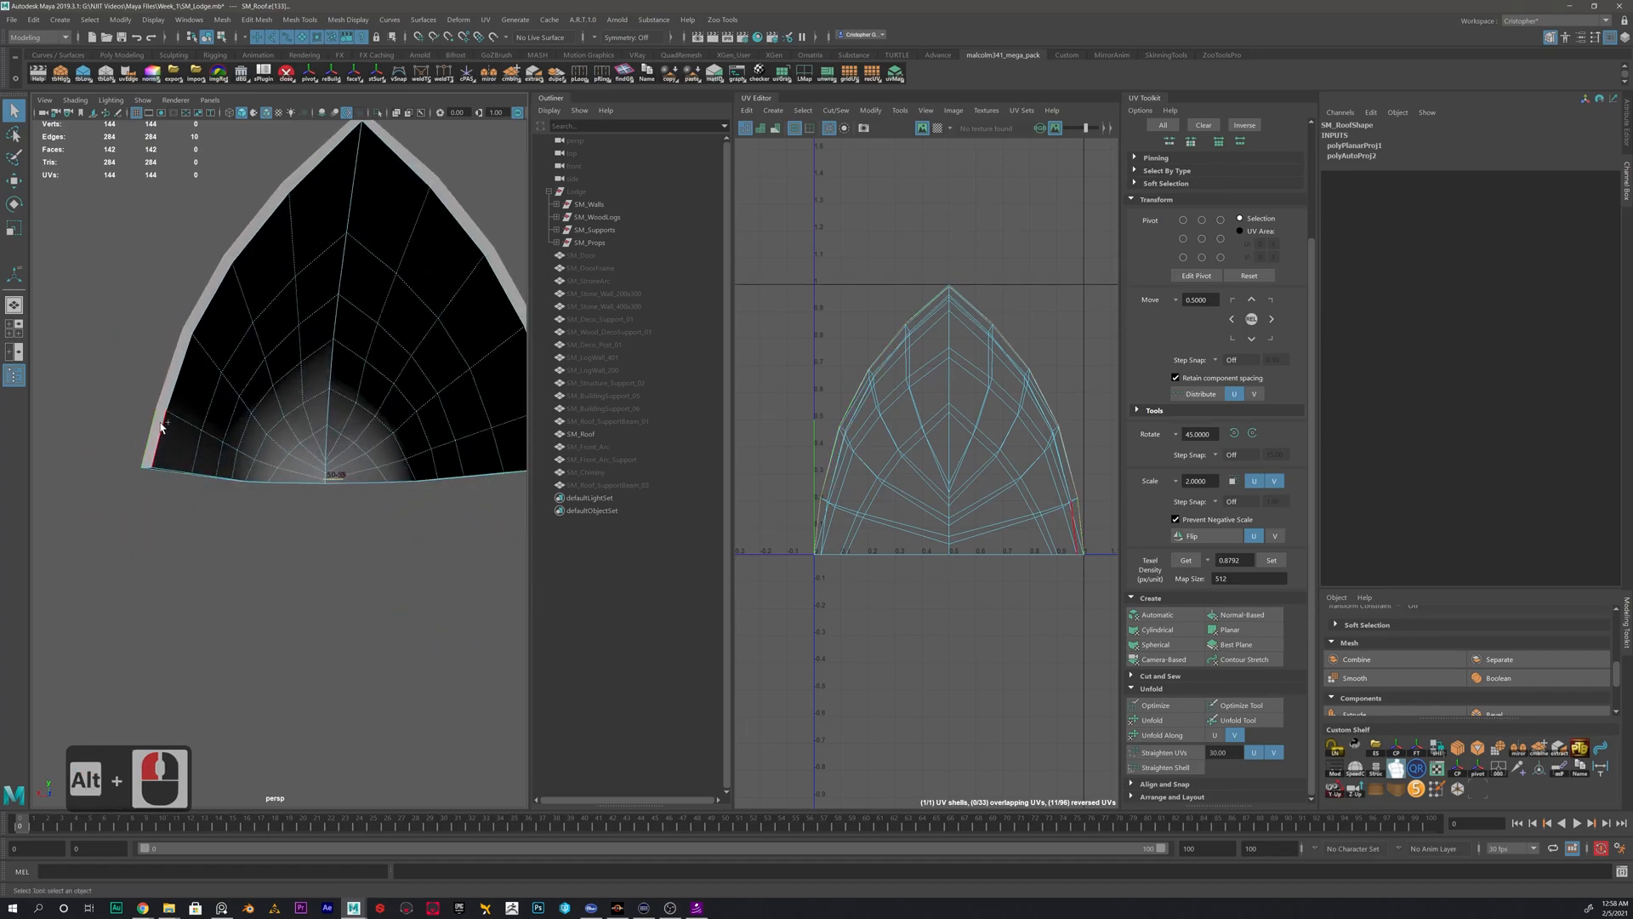
double_click(161, 422, "shift")
left_click_drag(314, 387, 225, 403, "alt")
right_click_drag(879, 308, 862, 328, "shift")
- Cut the roof's UVs along the outer and inner edges that border its bottom thickness
left_click_drag(264, 399, 270, 362, "alt")
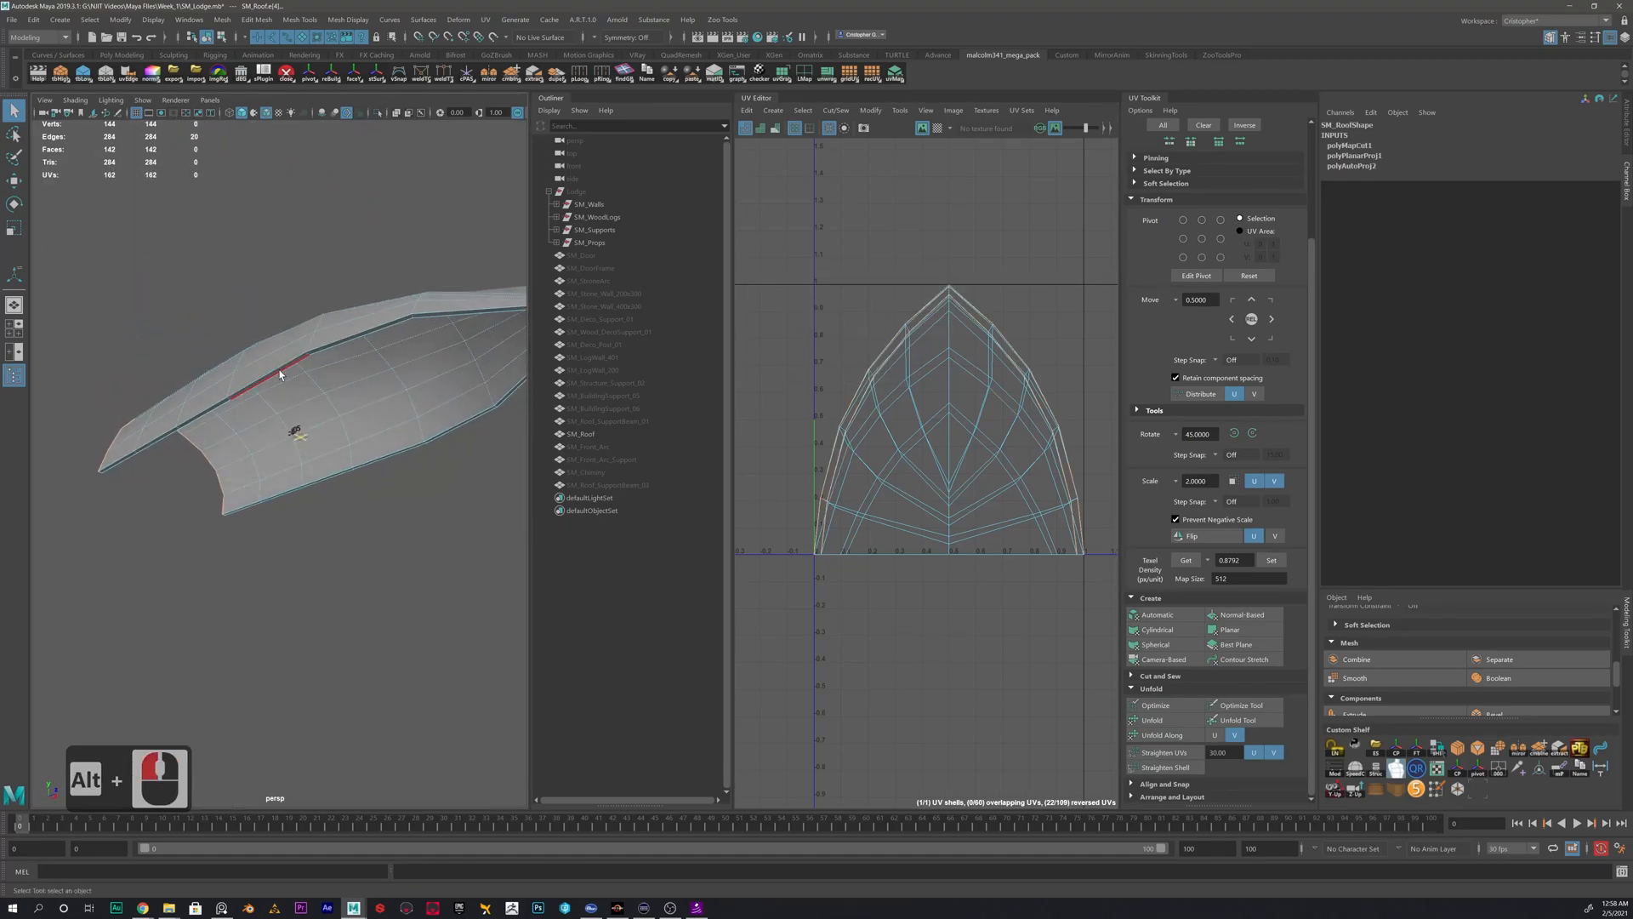
double_click(281, 374)
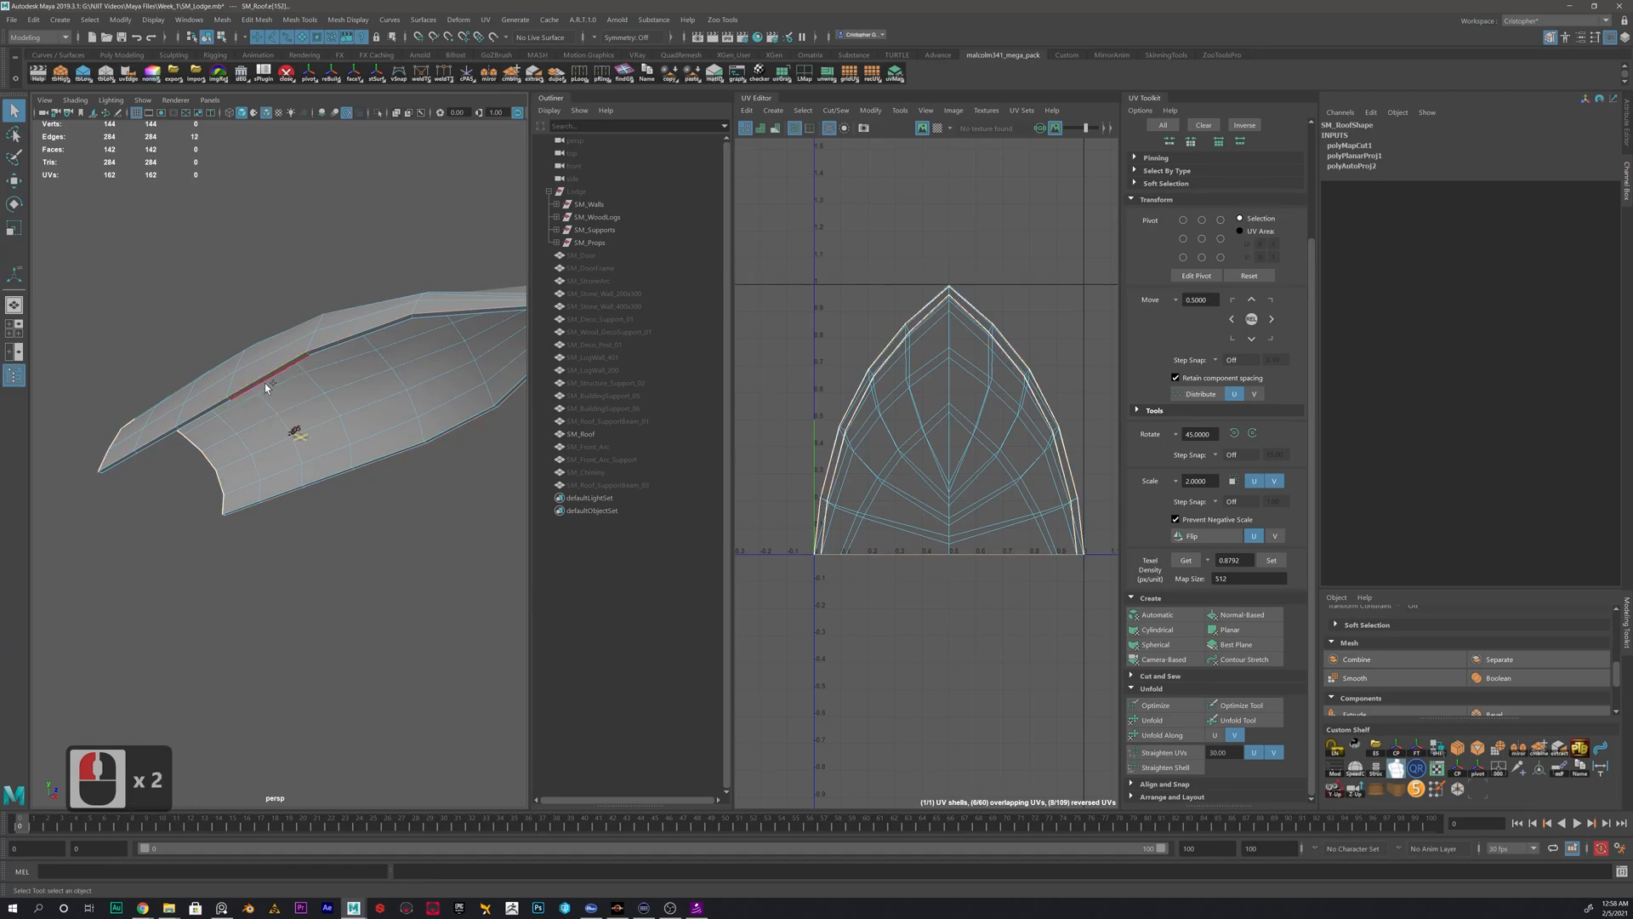
double_click(371, 400, "shift")
left_click_drag(357, 418, 289, 409, "alt")
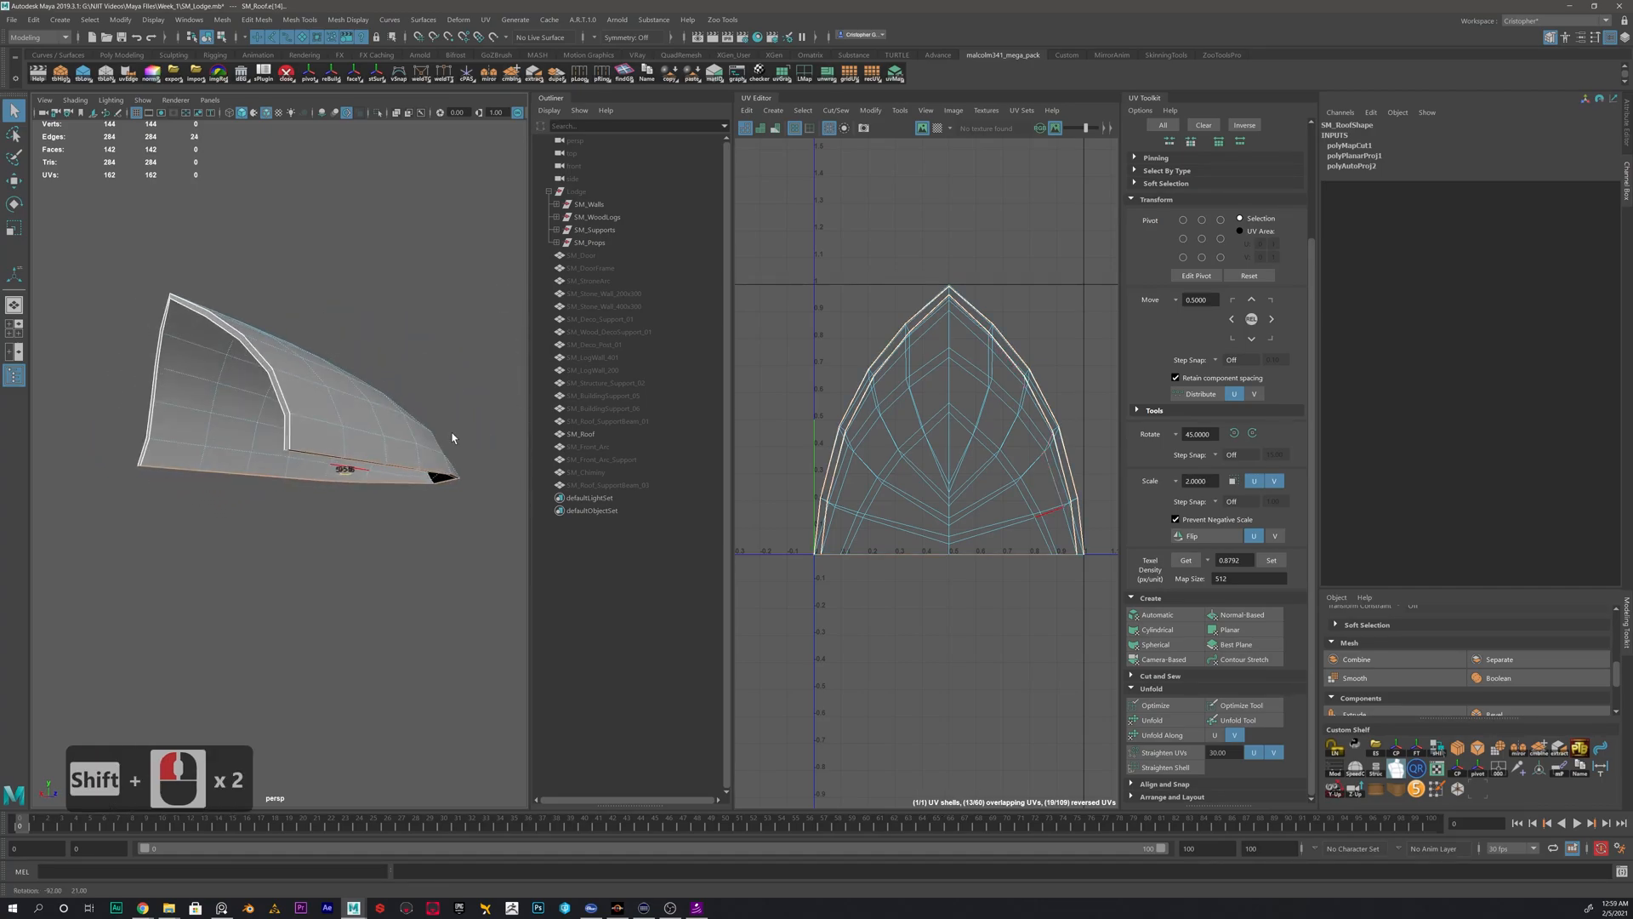
right_click_drag(967, 332, 928, 353, "shift")
- Move the outer roof, inner roof and thin rim UV shells apart so they no longer overlap
scroll(927, 352, "down", 5)
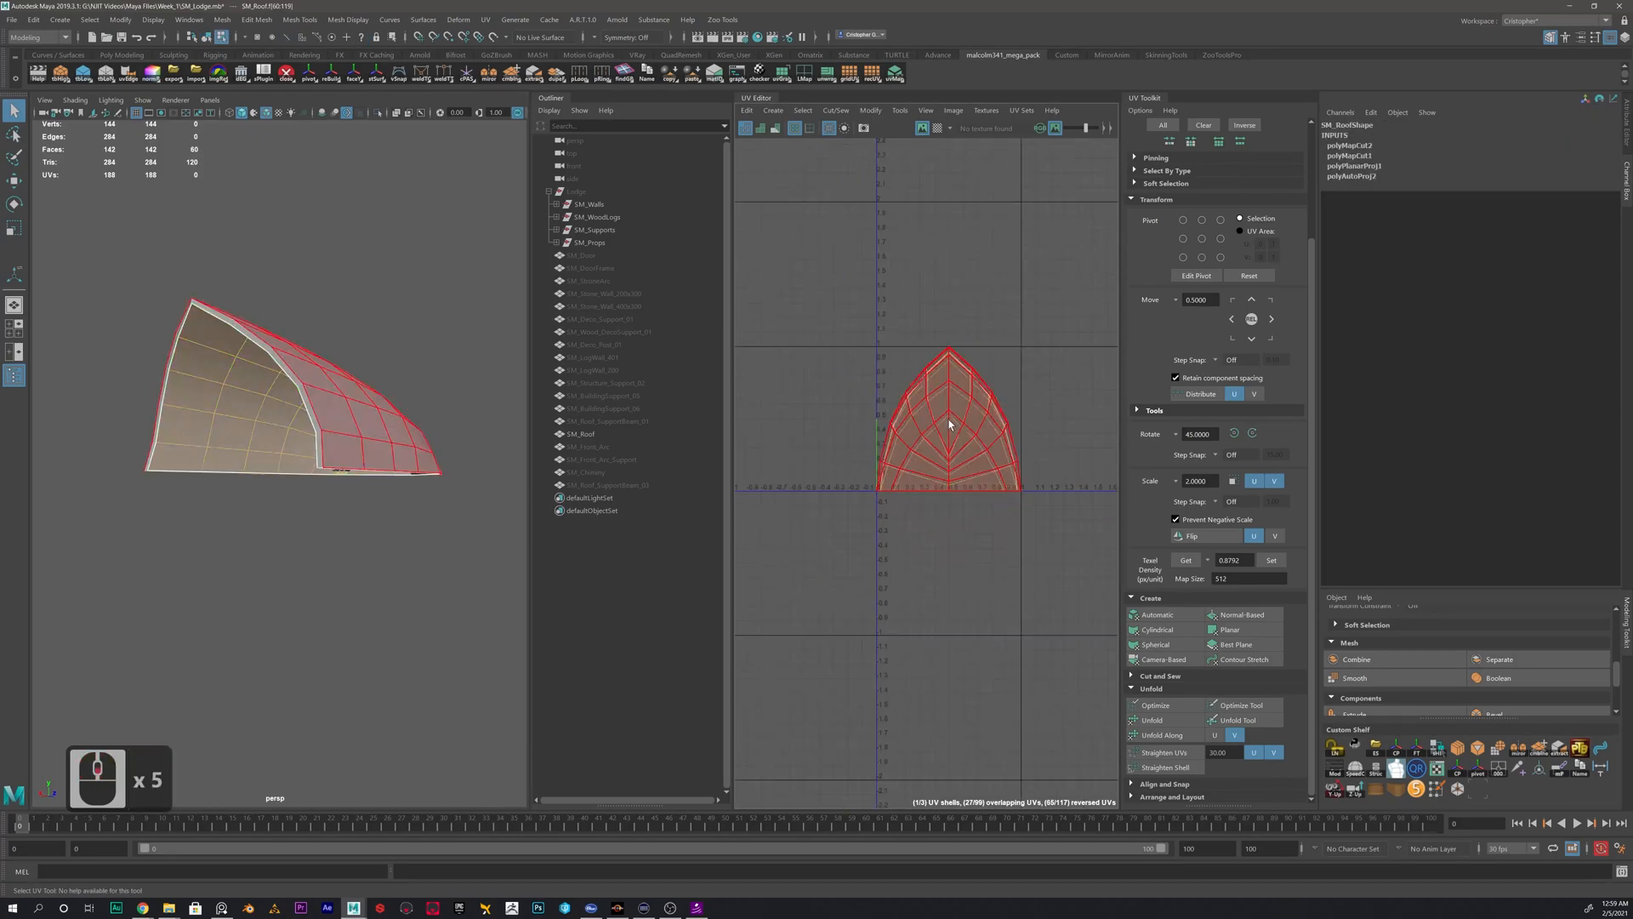
key("w")
left_click_drag(949, 423, 1110, 377)
left_click(953, 428)
left_click_drag(951, 423, 1038, 217)
left_click(984, 384)
left_click_drag(950, 419, 884, 335)
- Cut the thin rim shell at the lower corners where the front rim meets the bottom edge strip
left_click_drag(276, 478, 253, 427, "alt")
left_click(329, 330)
scroll(237, 331, "up", 3)
left_click_drag(238, 331, 371, 415, "alt")
scroll(371, 416, "up", 2)
right_click_drag(446, 284, 447, 249)
left_click(445, 285)
left_click_drag(322, 405, 146, 434, "alt")
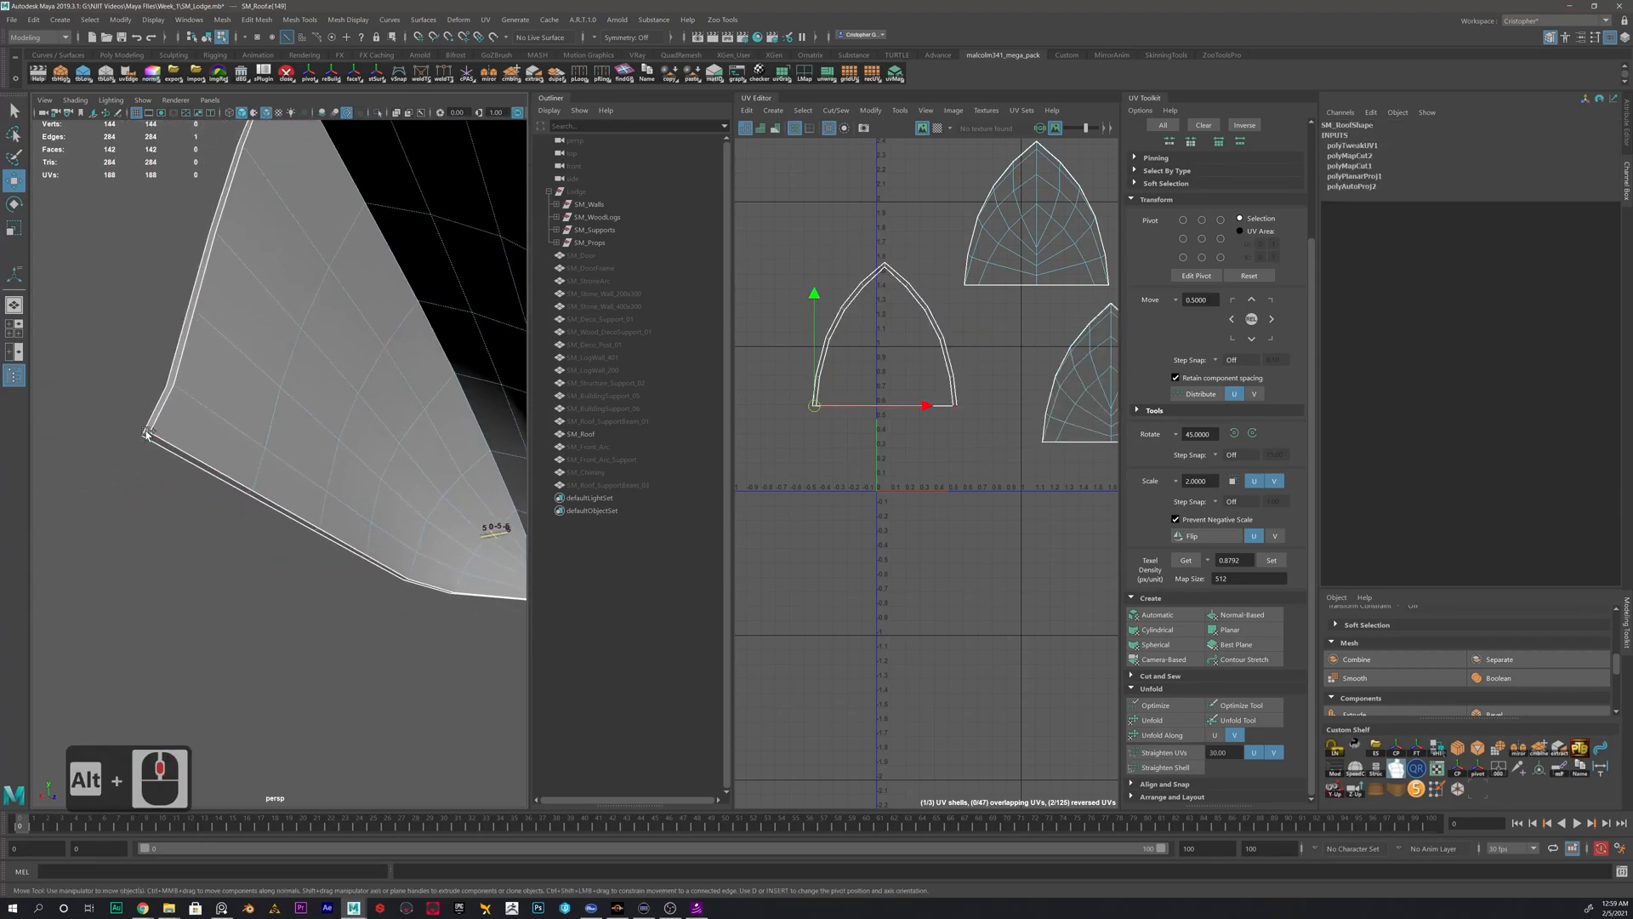
right_click_drag(852, 311, 812, 292, "shift")
- Separate the front rim shell from the flat bottom edge shell by moving each to its own spot
left_click(852, 310)
left_click_drag(885, 335, 821, 291)
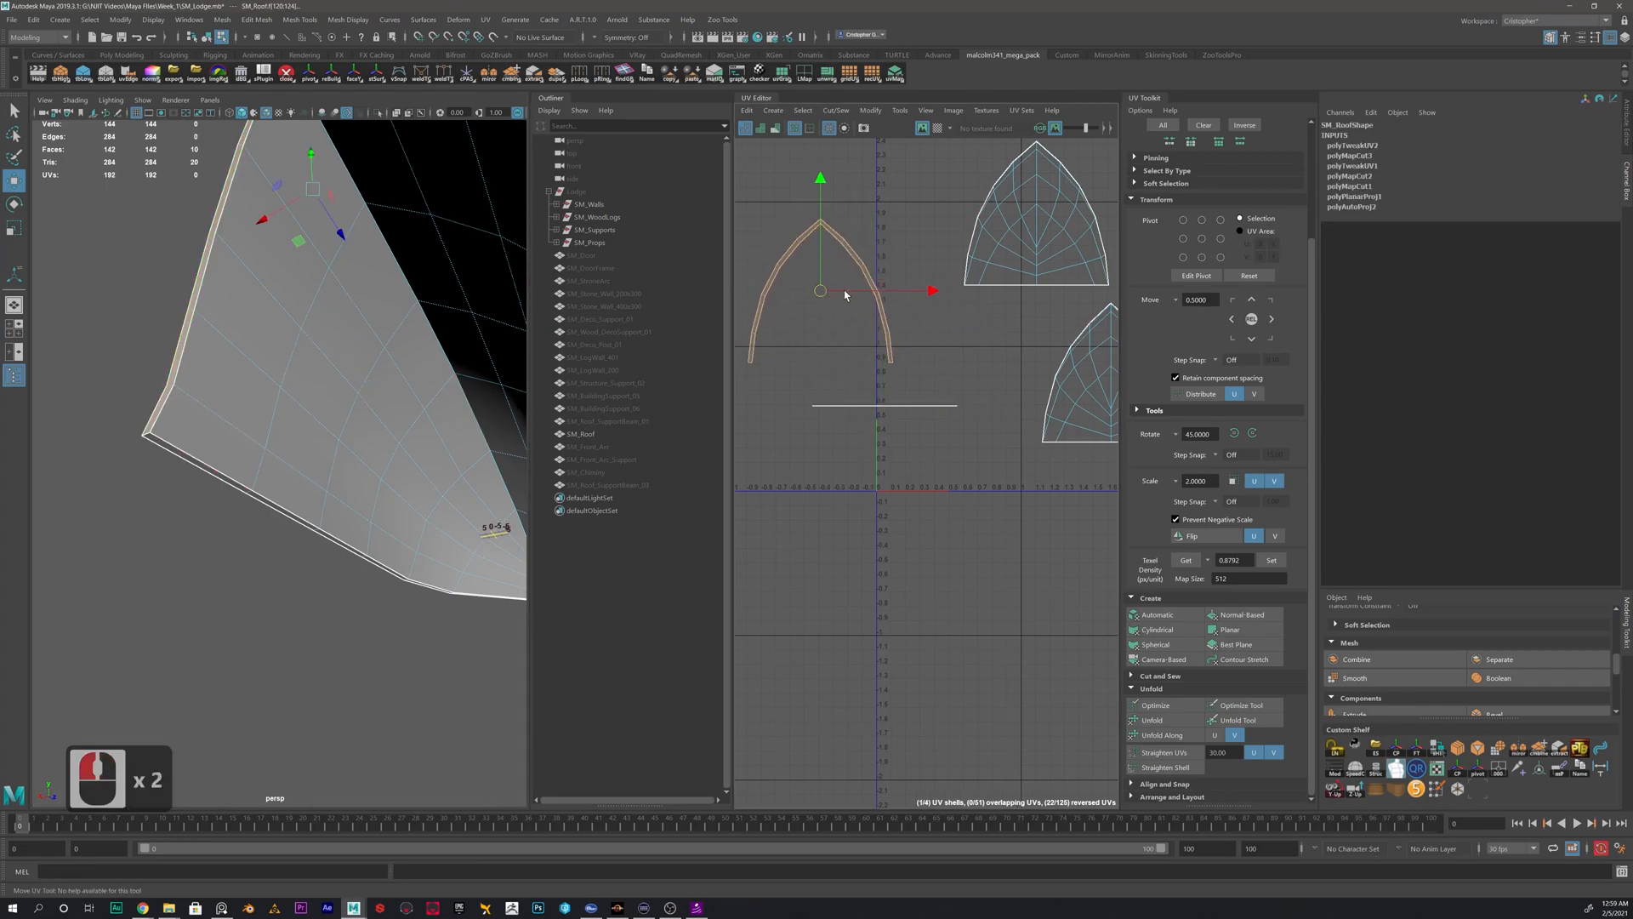
left_click(885, 406)
left_click_drag(887, 405, 872, 451)
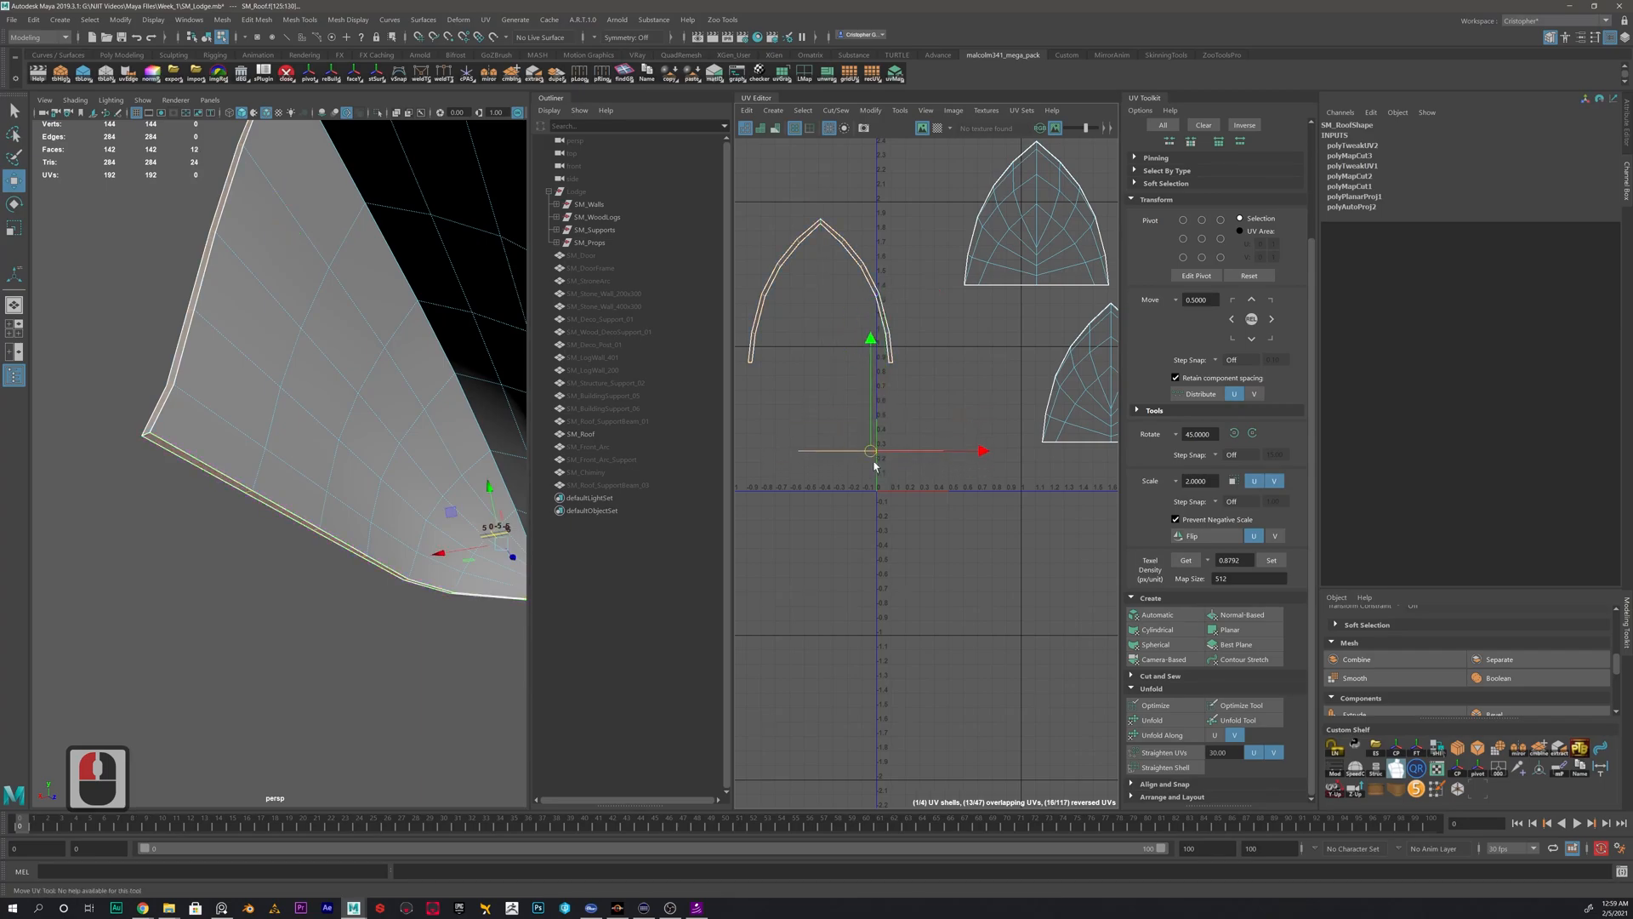
- Unfold the flat bottom edge shell and move it below the front rim shell
left_click(1153, 719)
scroll(855, 408, "up", 20)
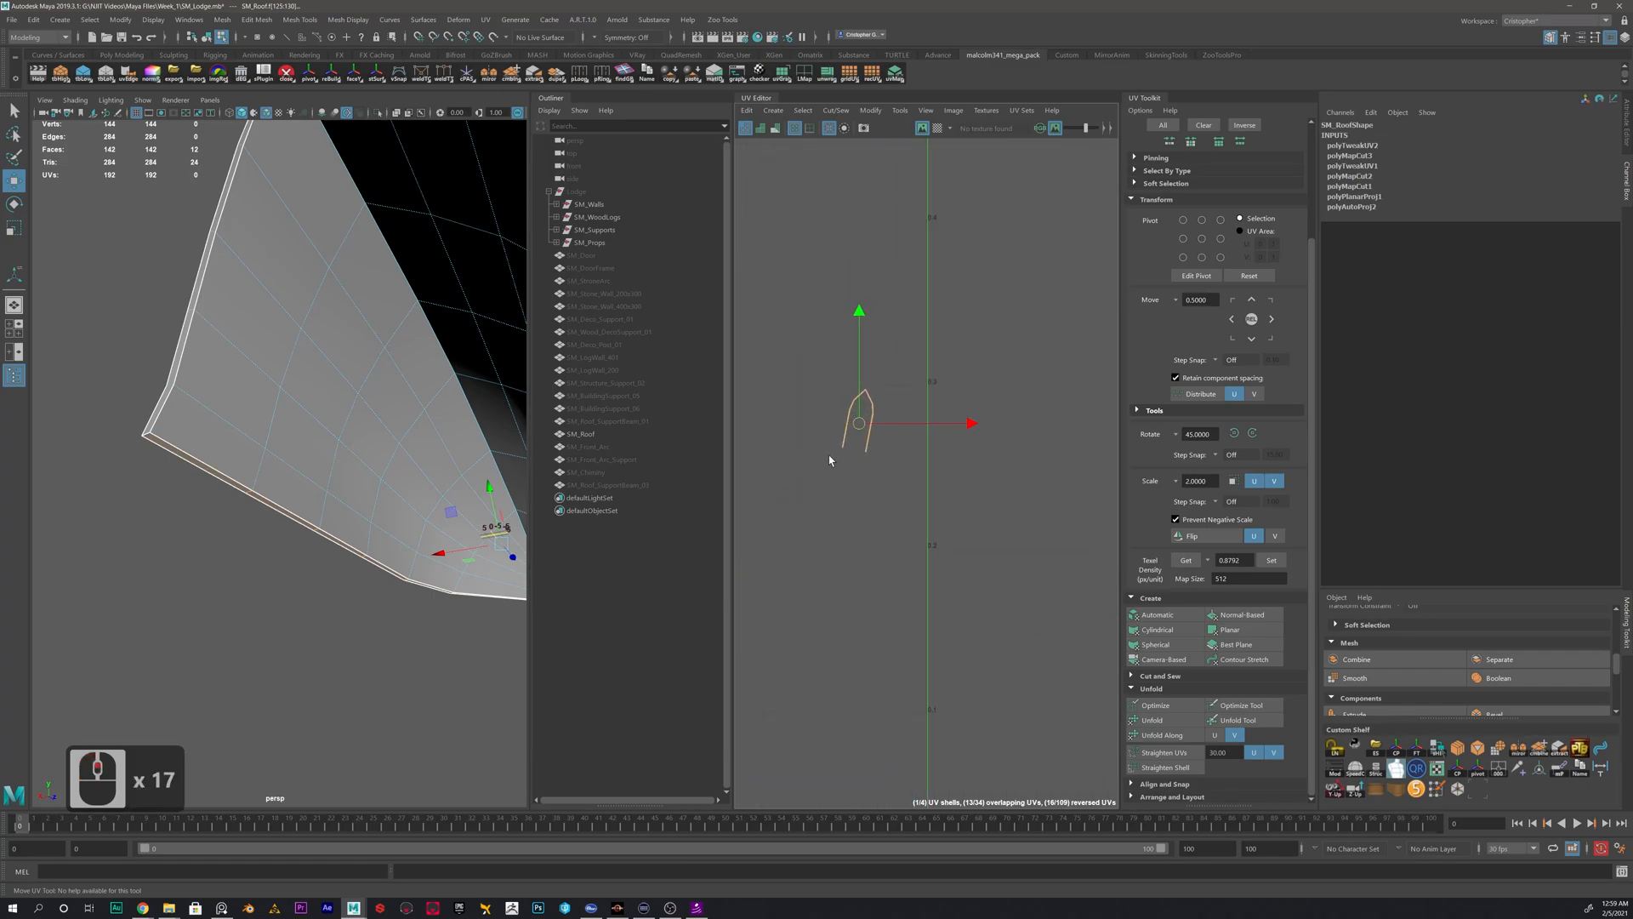
scroll(940, 357, "down", 20)
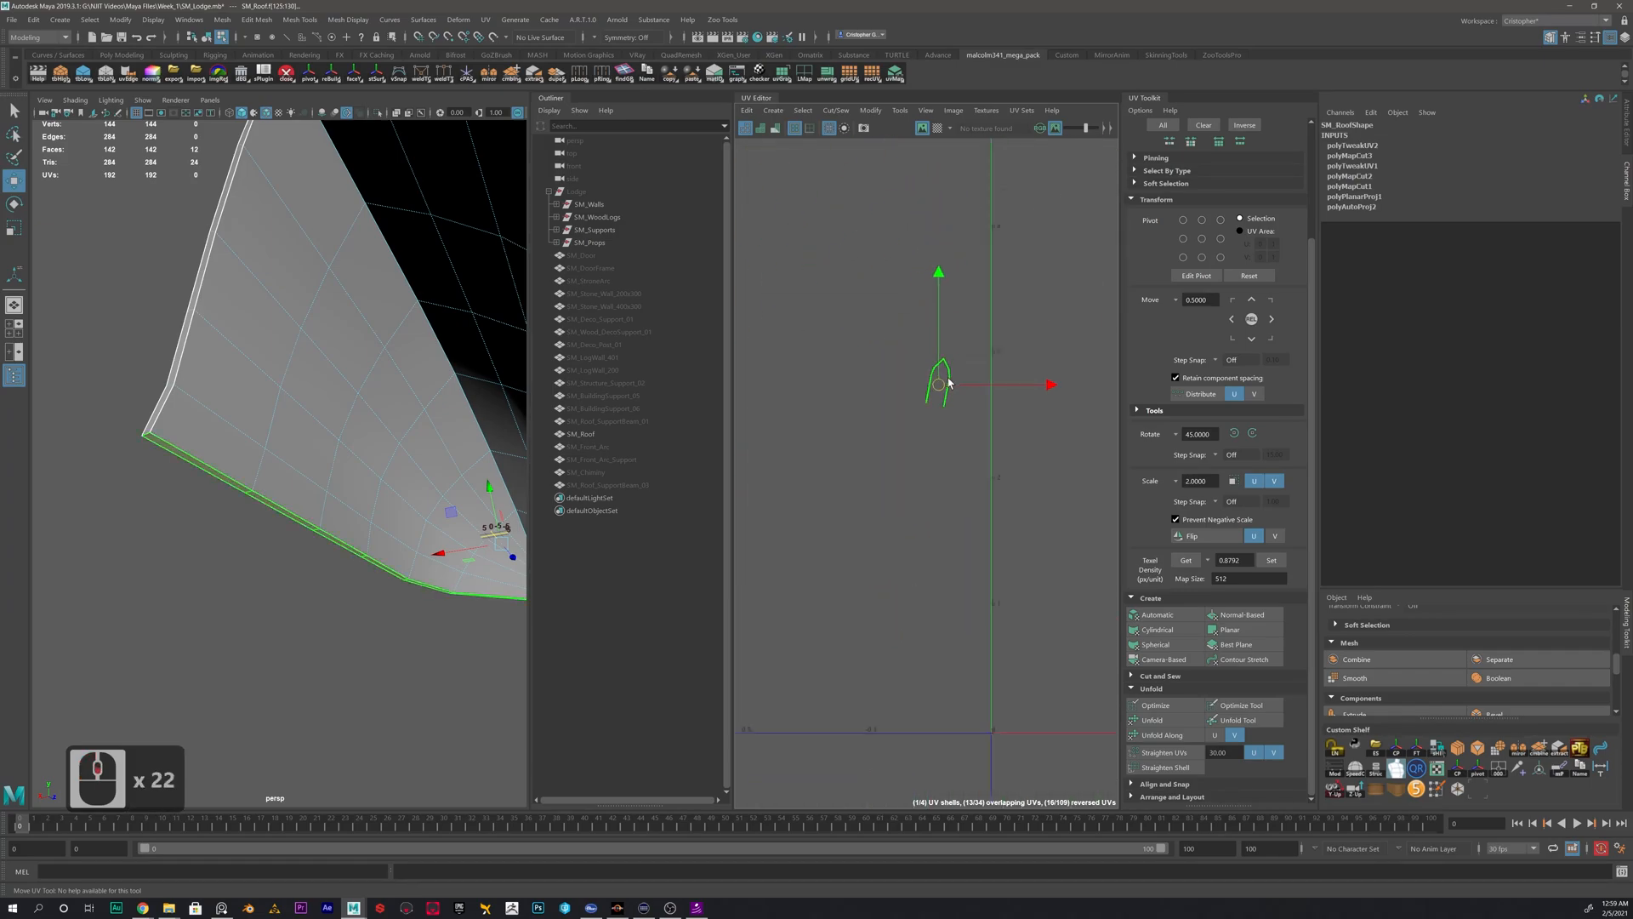
middle_click_drag(943, 366, 938, 515, "alt")
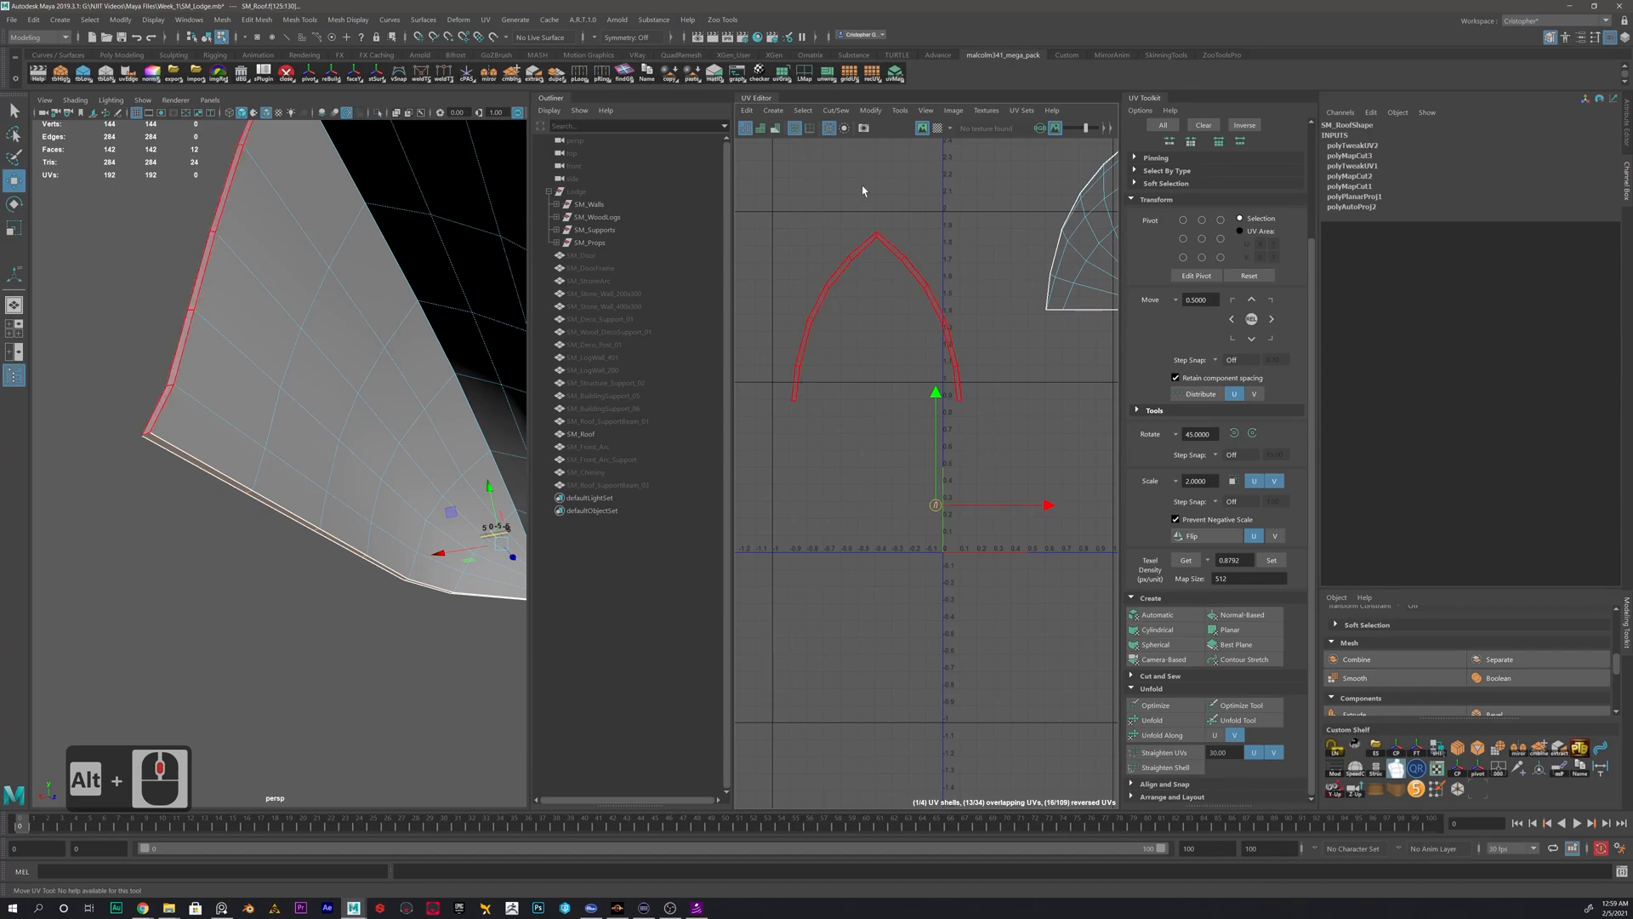
- Get the front rim shell's texel density of 2.6154 and apply it to the tiny bottom edge shell
left_click(910, 271)
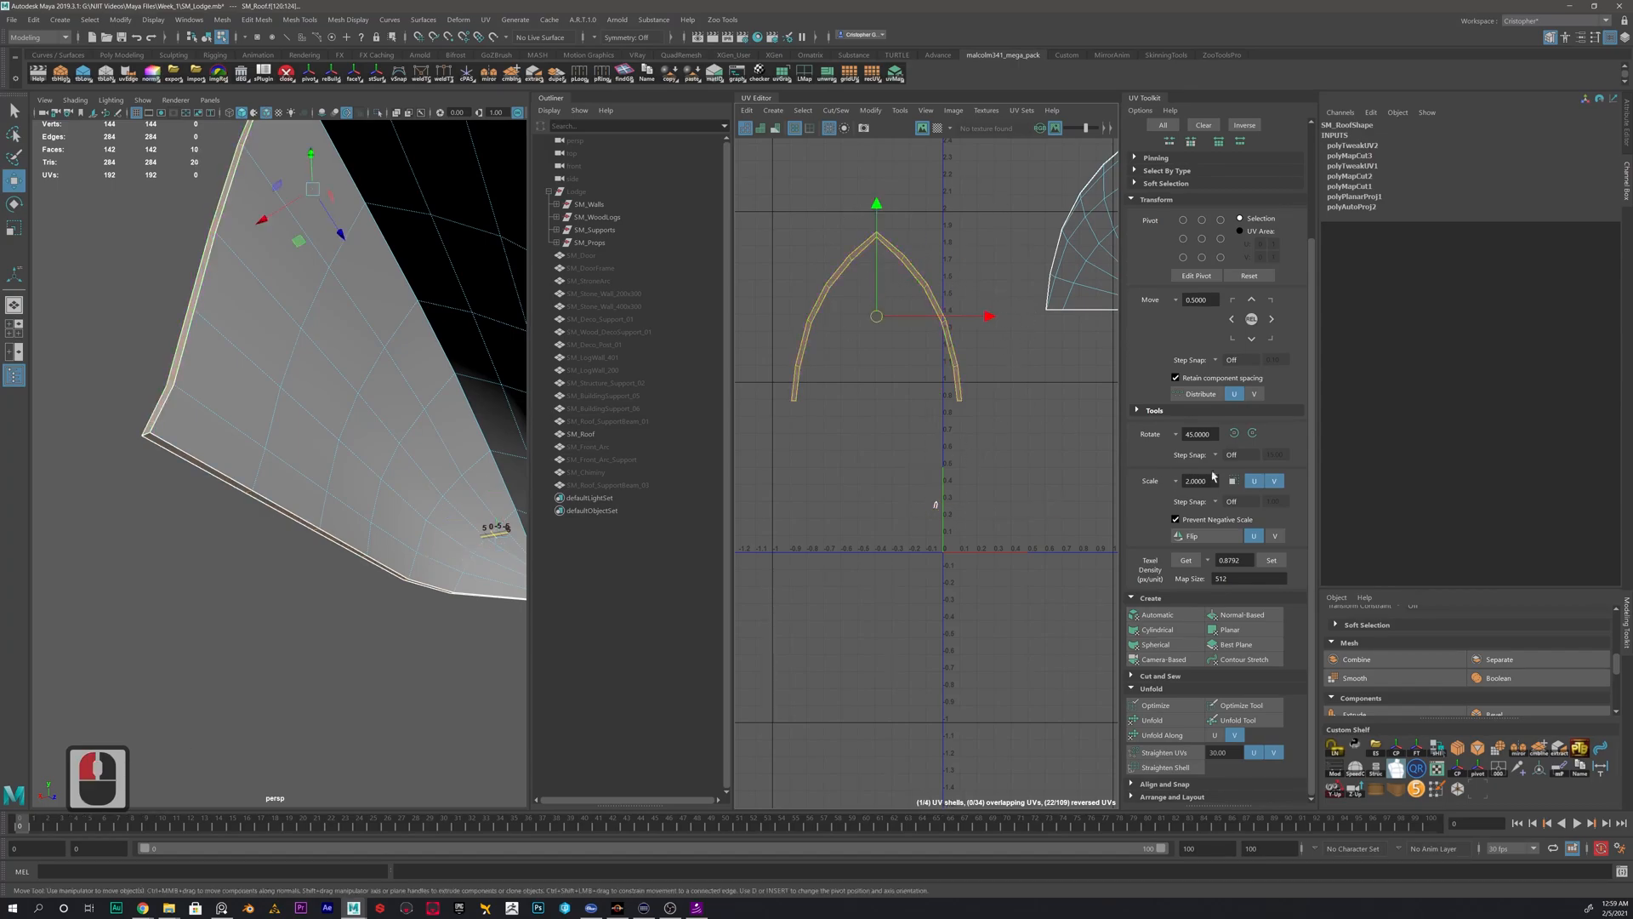
left_click(1188, 561)
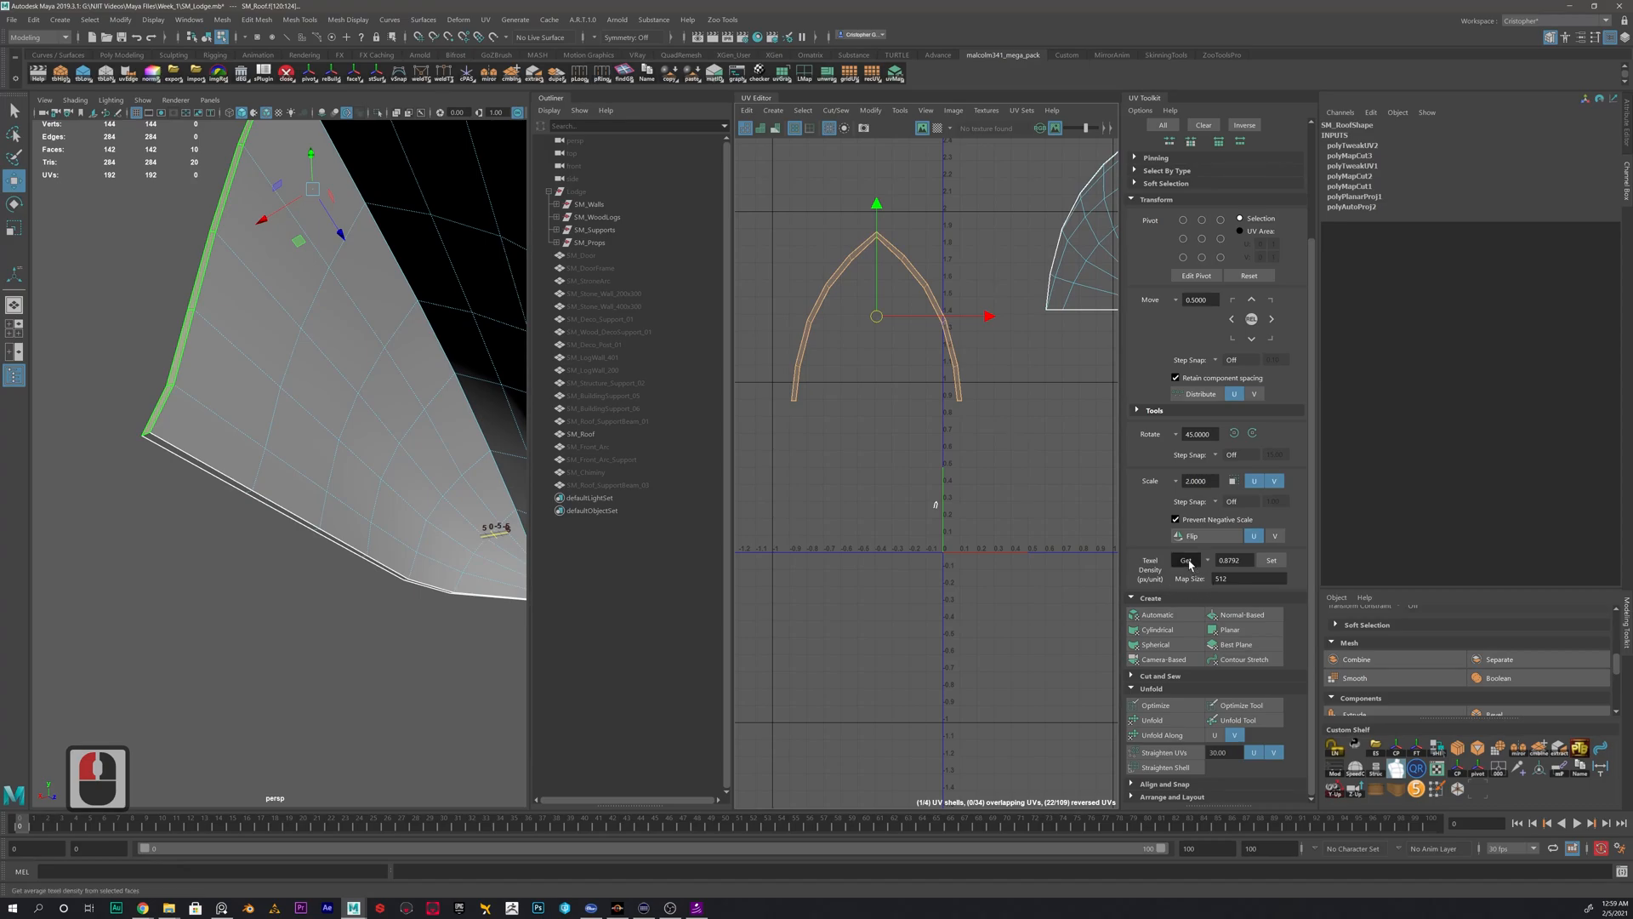
left_click(1187, 562)
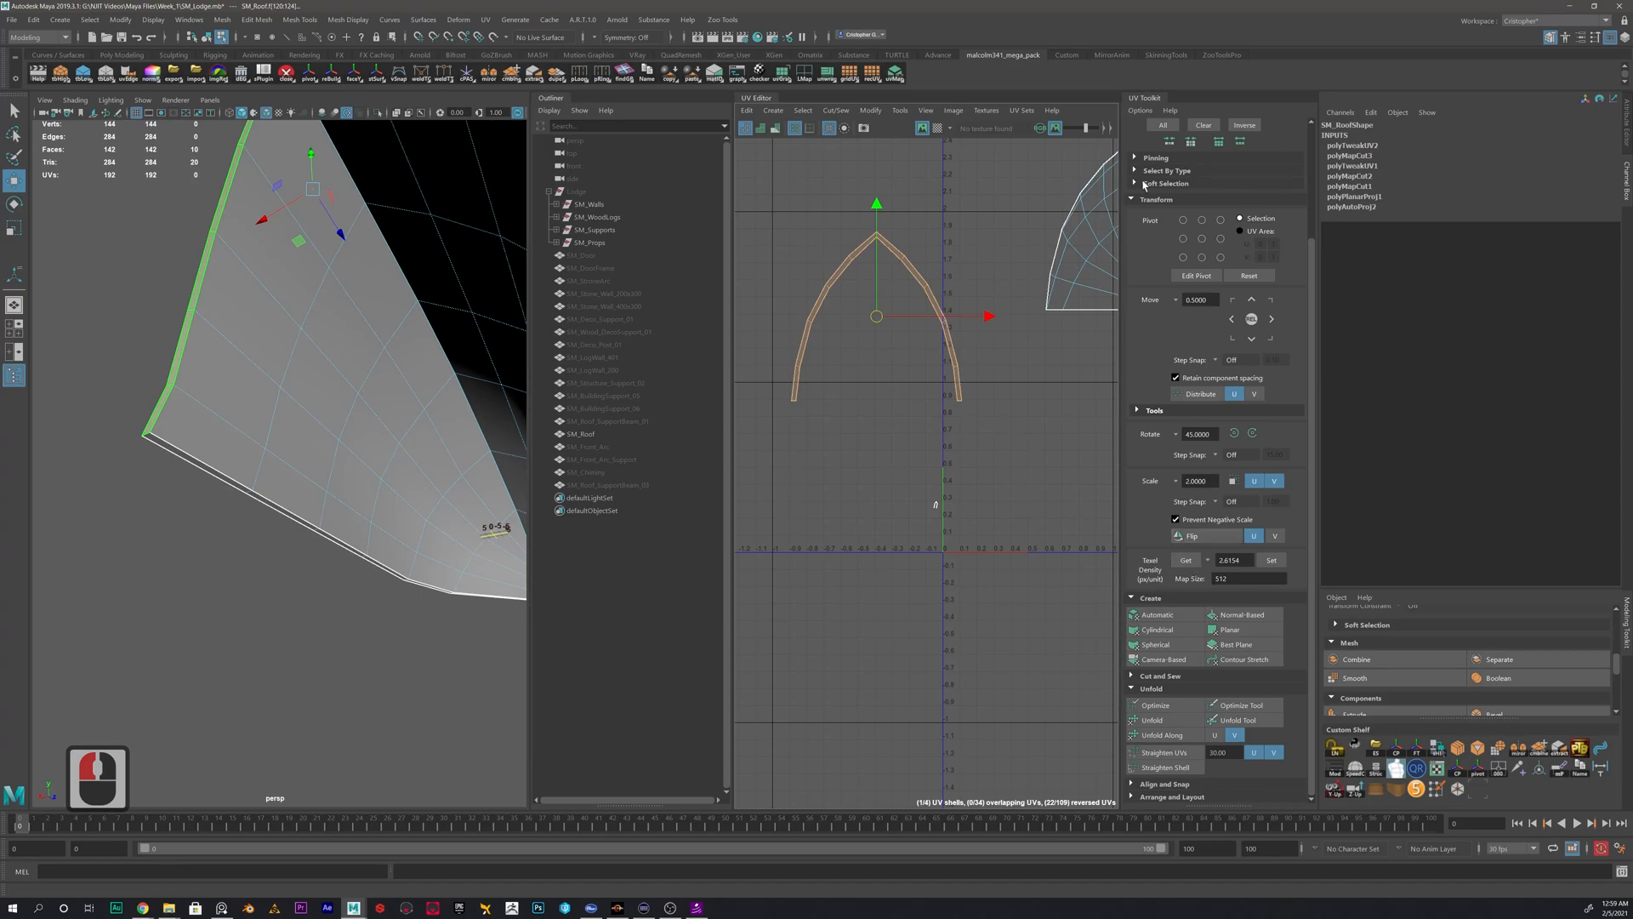
left_click(1260, 568)
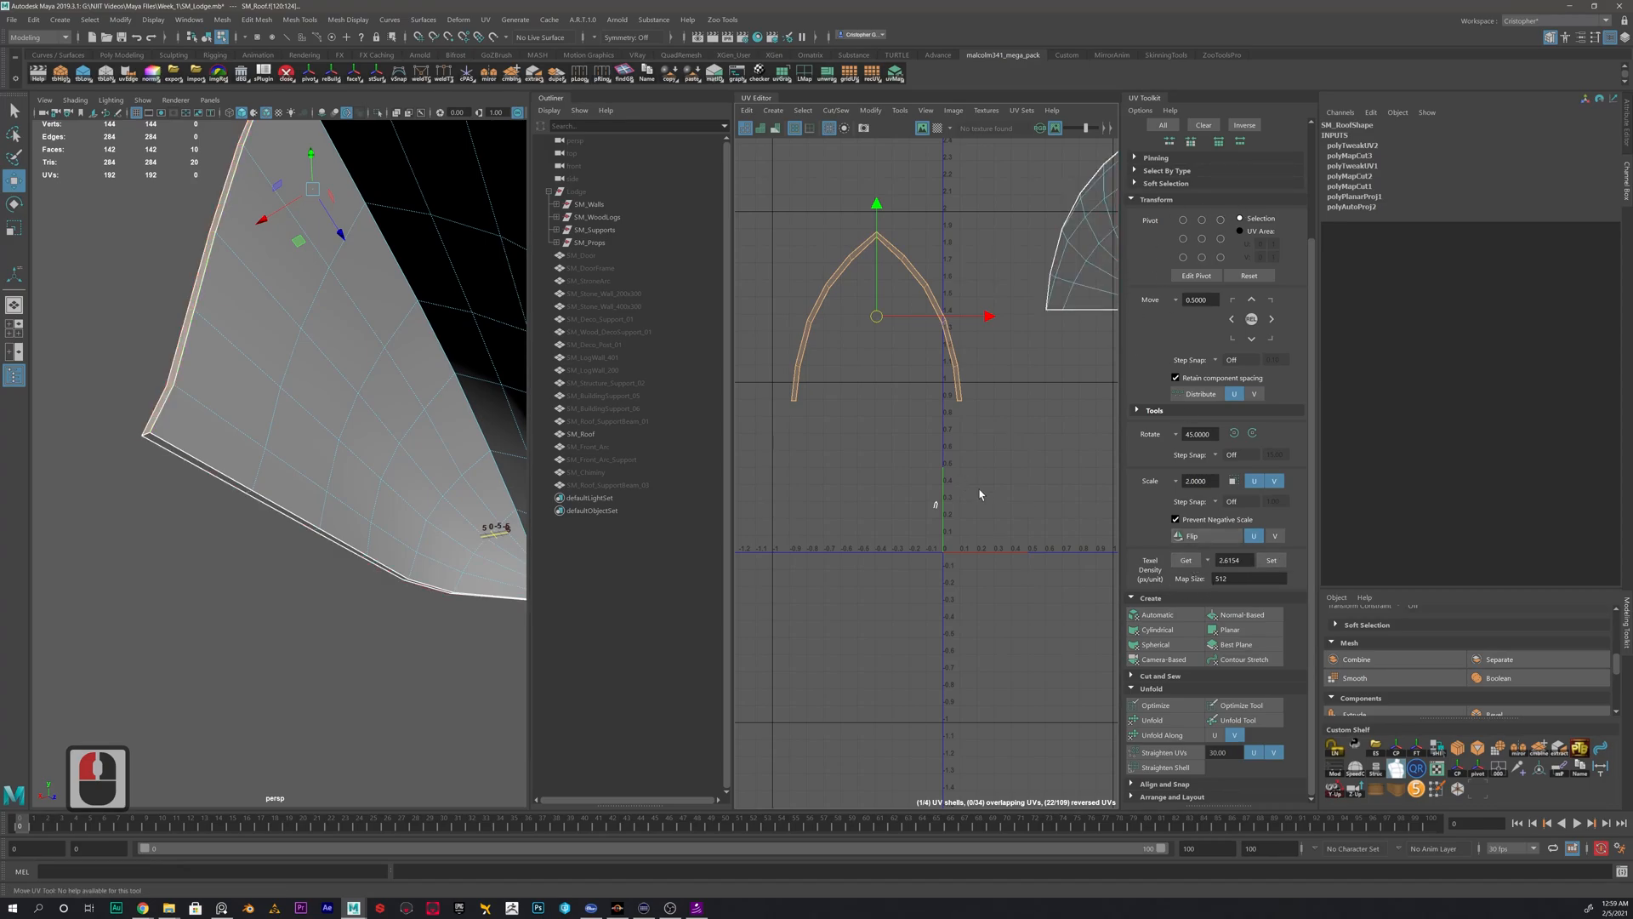
left_click(1259, 565)
- Move the enlarged bottom edge shell clear of the front rim shell and rotate it upright
scroll(984, 421, "down", 4)
left_click_drag(956, 474, 771, 409)
key("e")
mouse_move(866, 352)
left_mouse_down()
mouse_move(835, 329)
mouse_move(846, 336)
left_mouse_up()
left_click(948, 346)
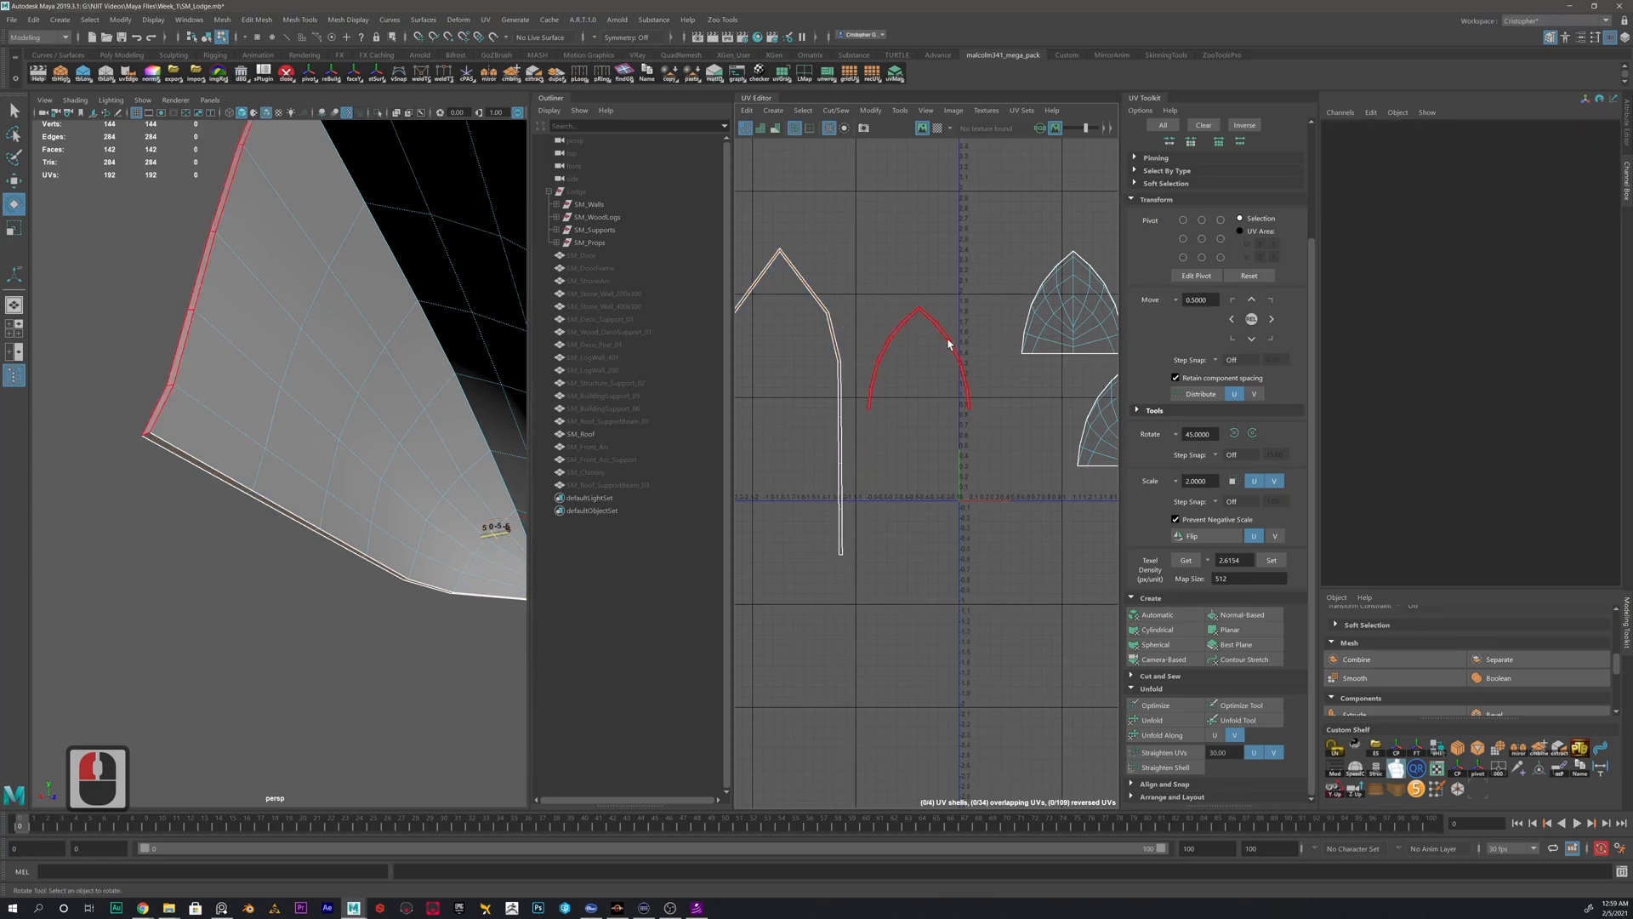
- Unfold the outer roof surface's UV shell and move it between the front rim and inner roof shells
key("w")
right_click_drag(315, 425, 383, 443, "alt")
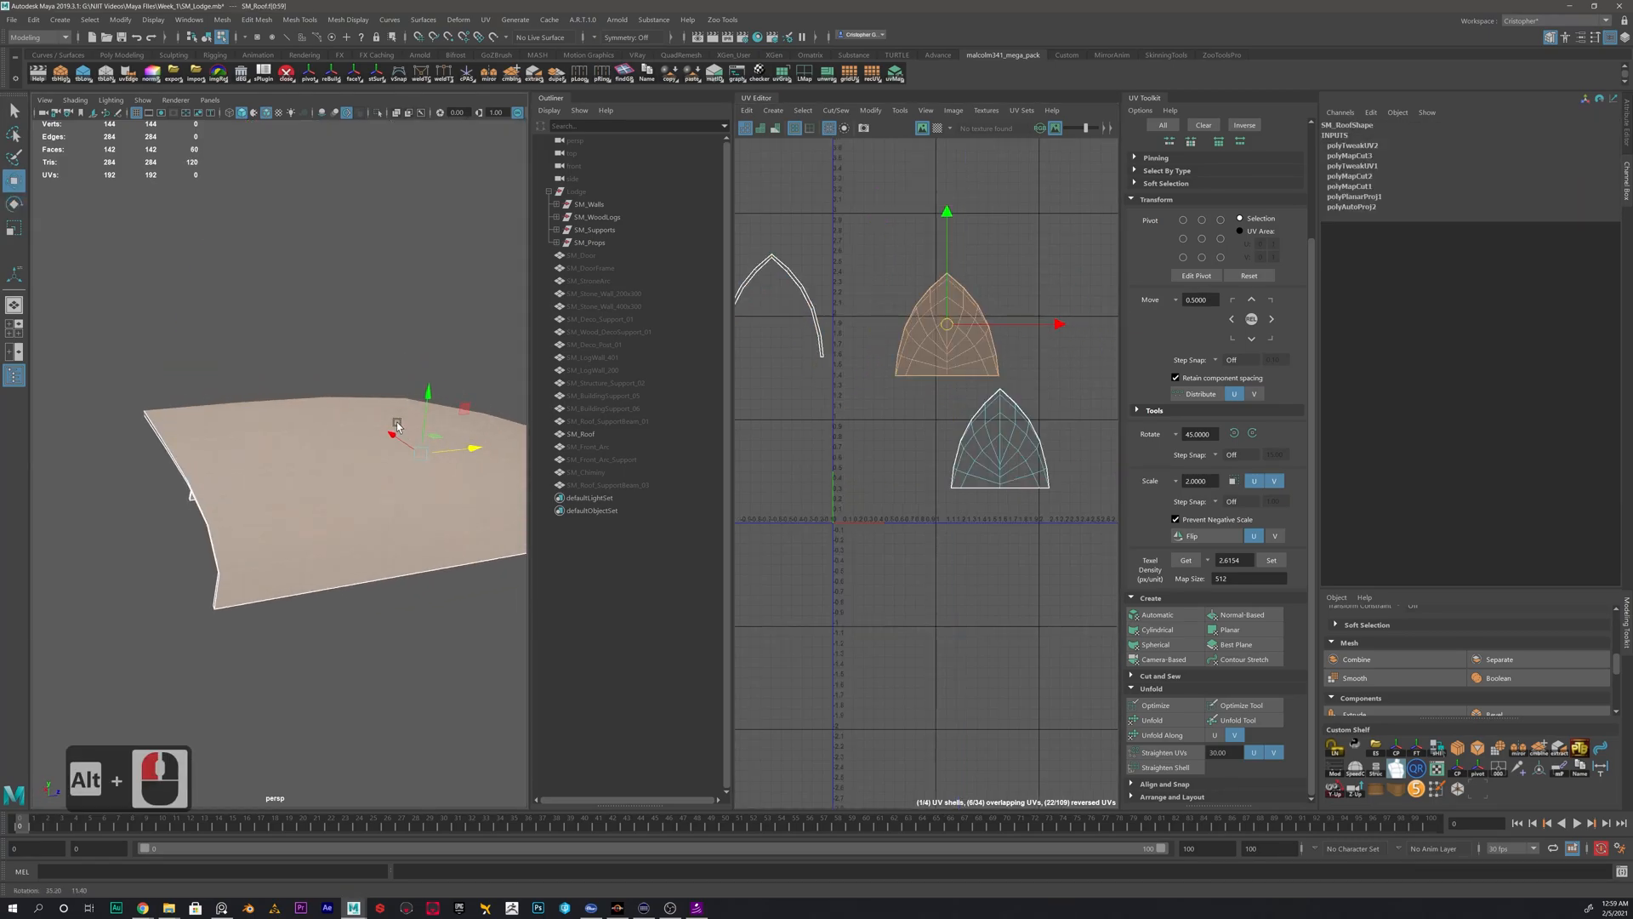
middle_click_drag(391, 443, 238, 374, "alt")
left_click_drag(247, 374, 281, 434, "alt")
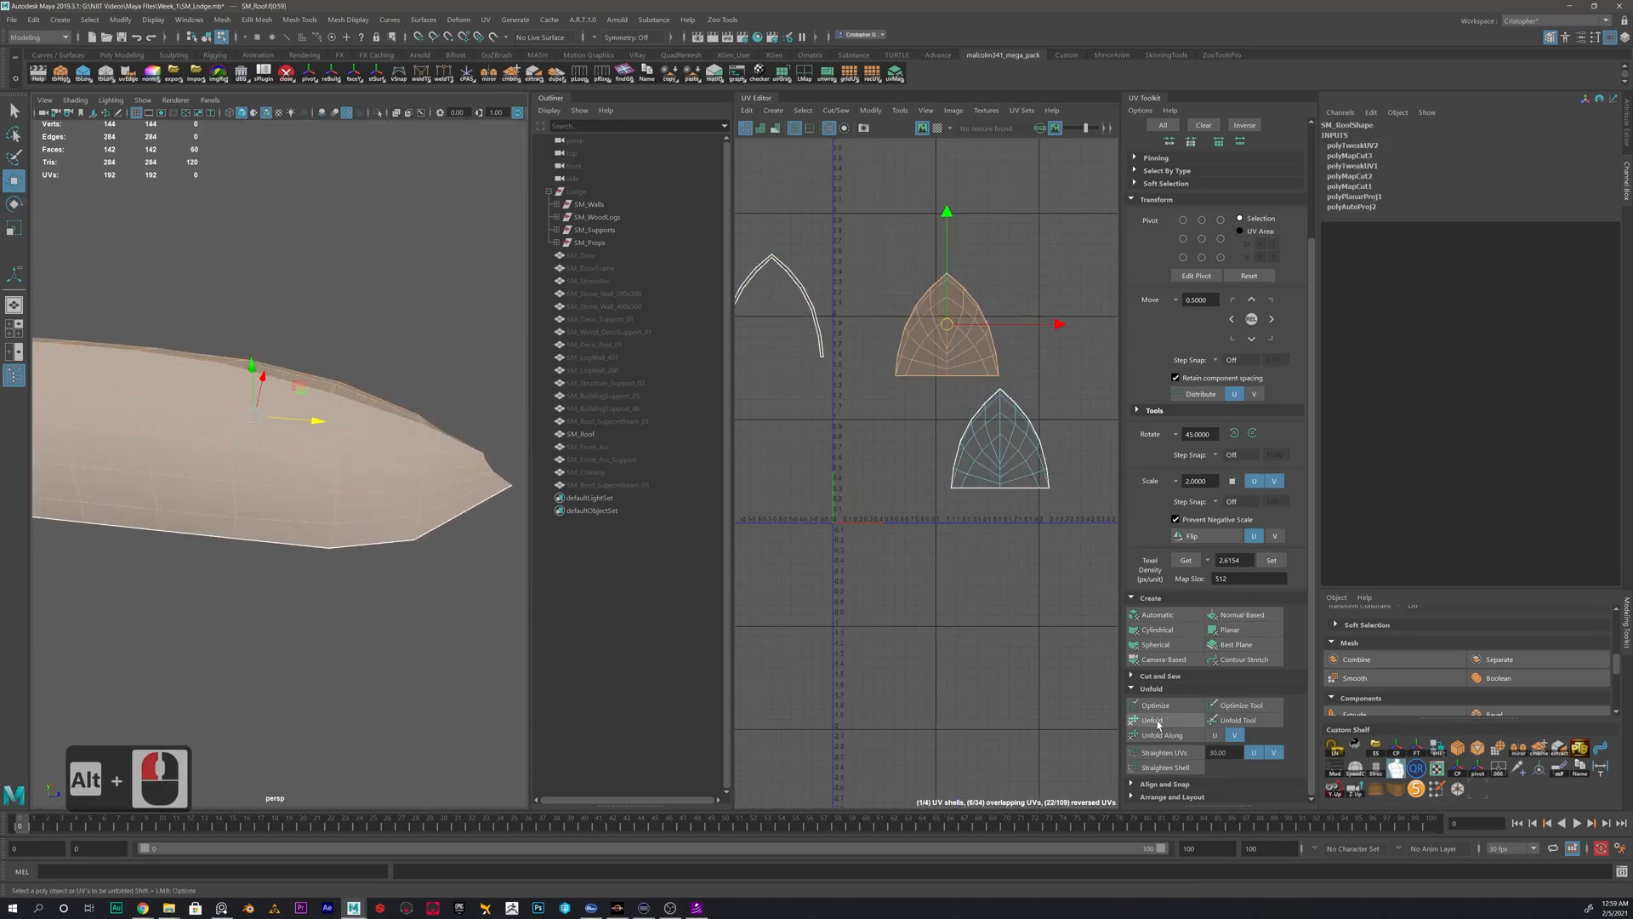
left_click(1155, 721)
left_click_drag(947, 326, 890, 402)
- Unfold the inner roof surface's UV shell and rotate it upright
left_click(1000, 442)
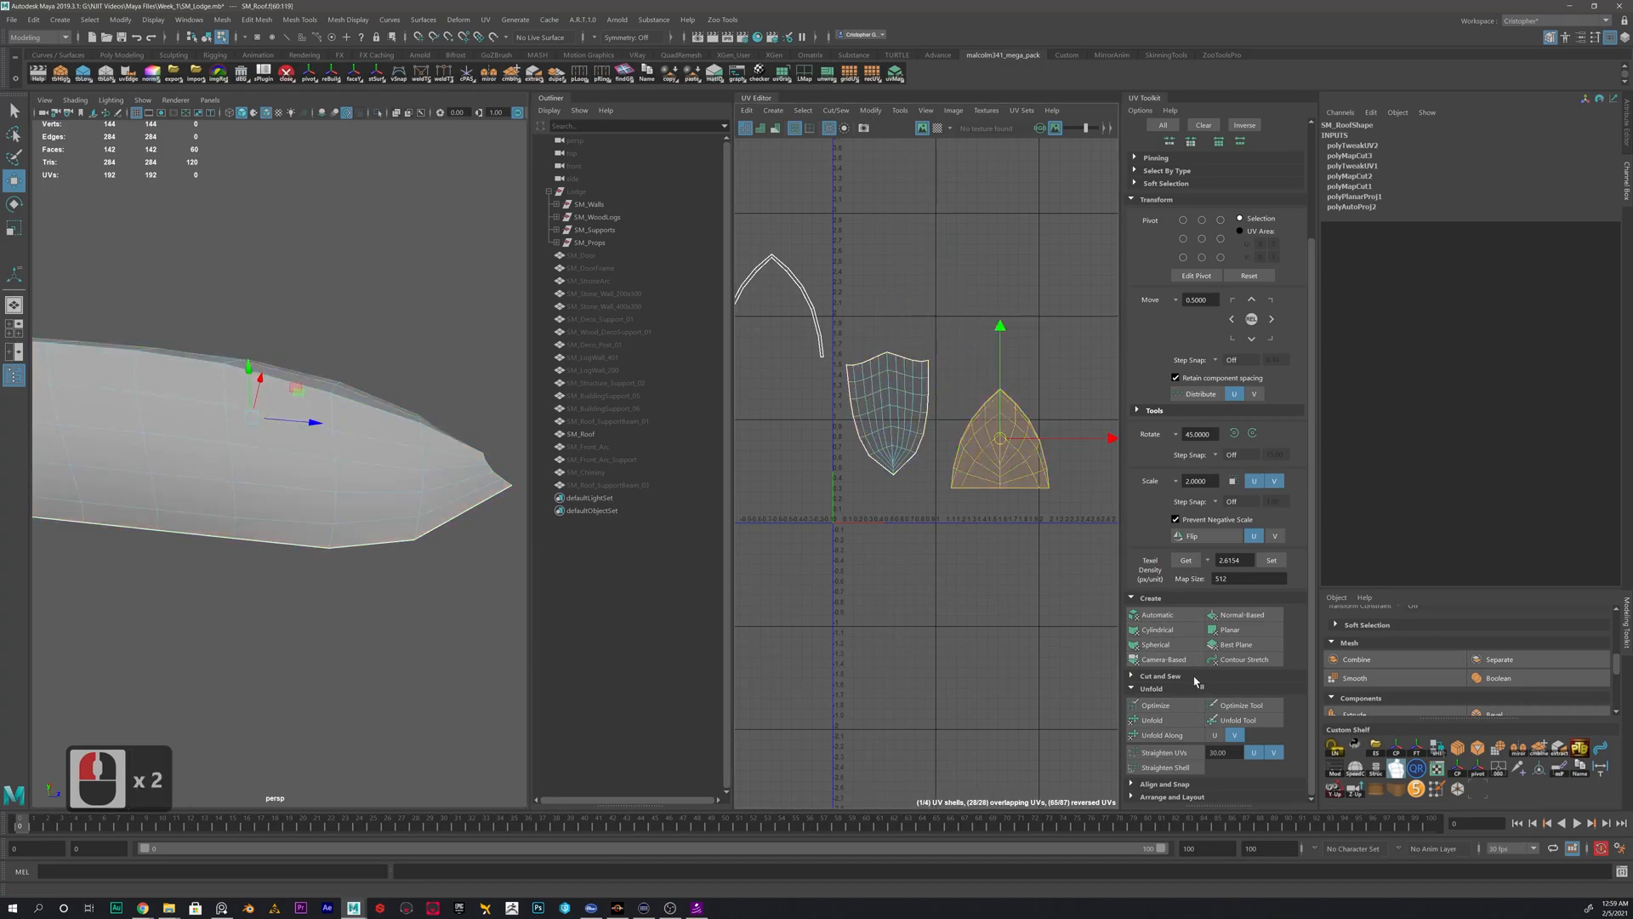
left_click(1154, 720)
key("e")
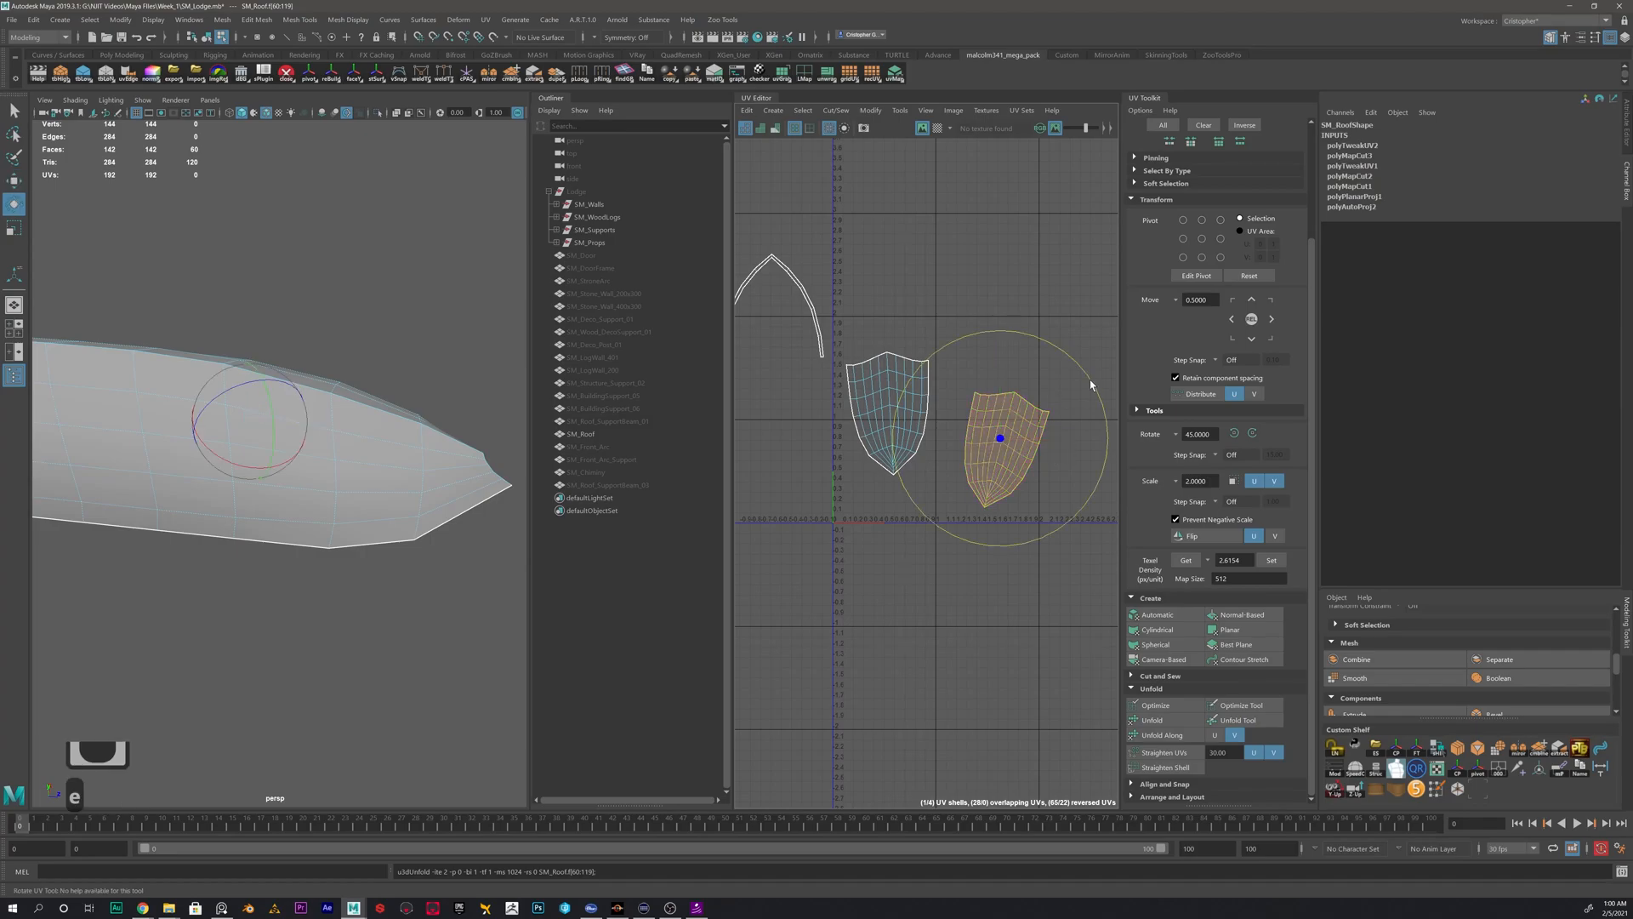
left_click_drag(1090, 379, 1064, 366)
left_click(956, 361)
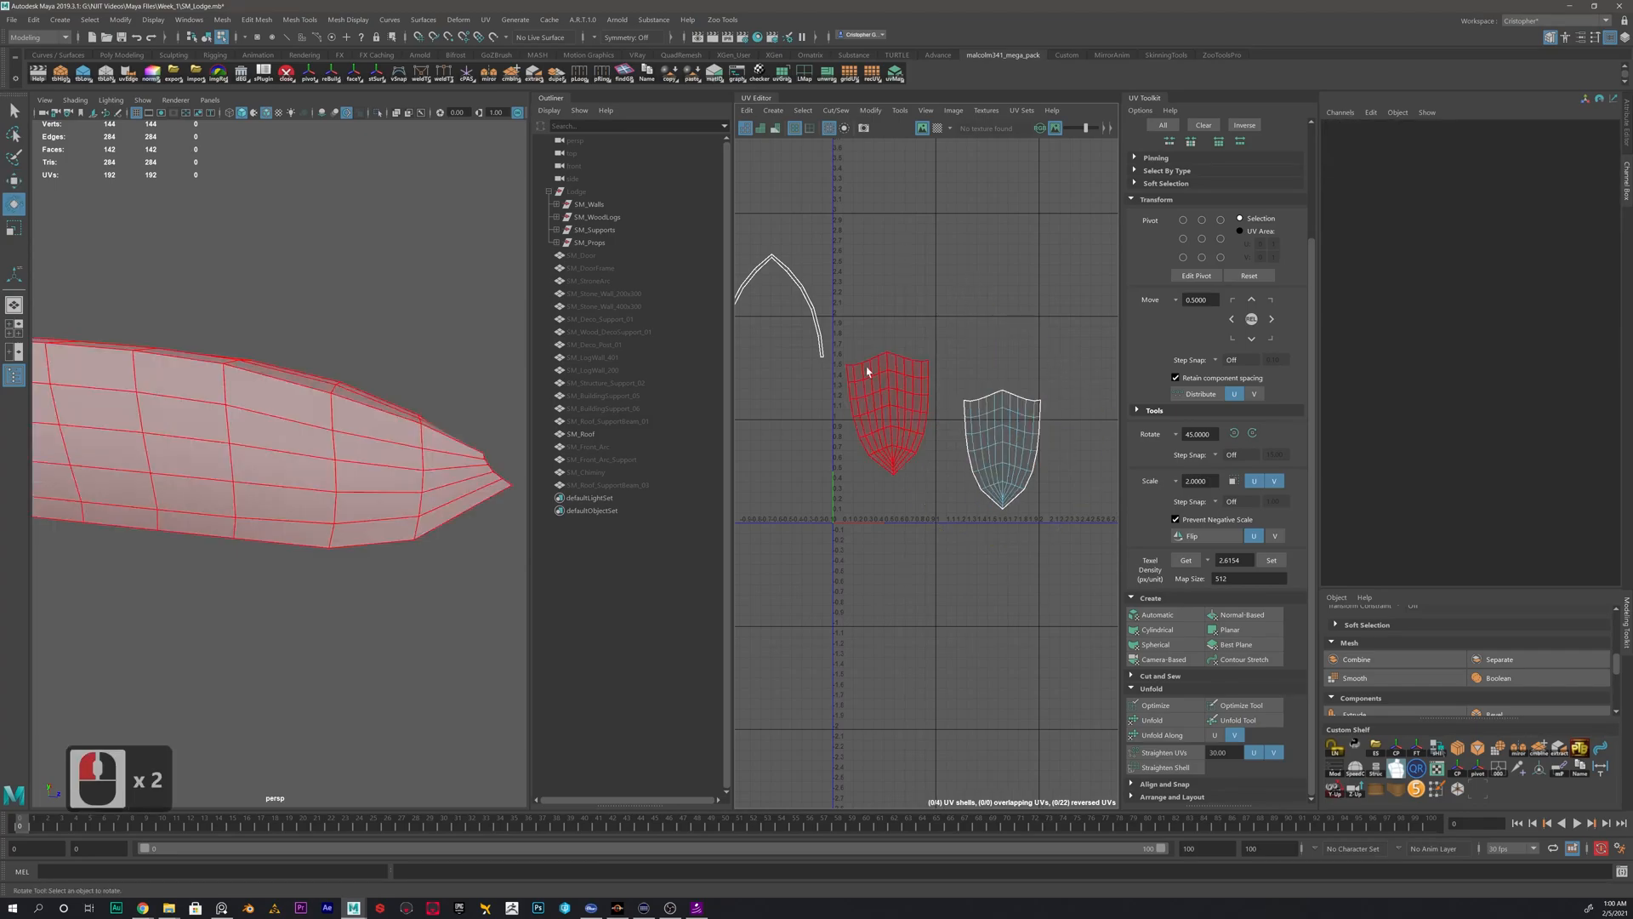
- Unfold the arched front rim shell and the long bottom edge shell
scroll(902, 405, "down", 4)
middle_click_drag(853, 395, 942, 396, "alt")
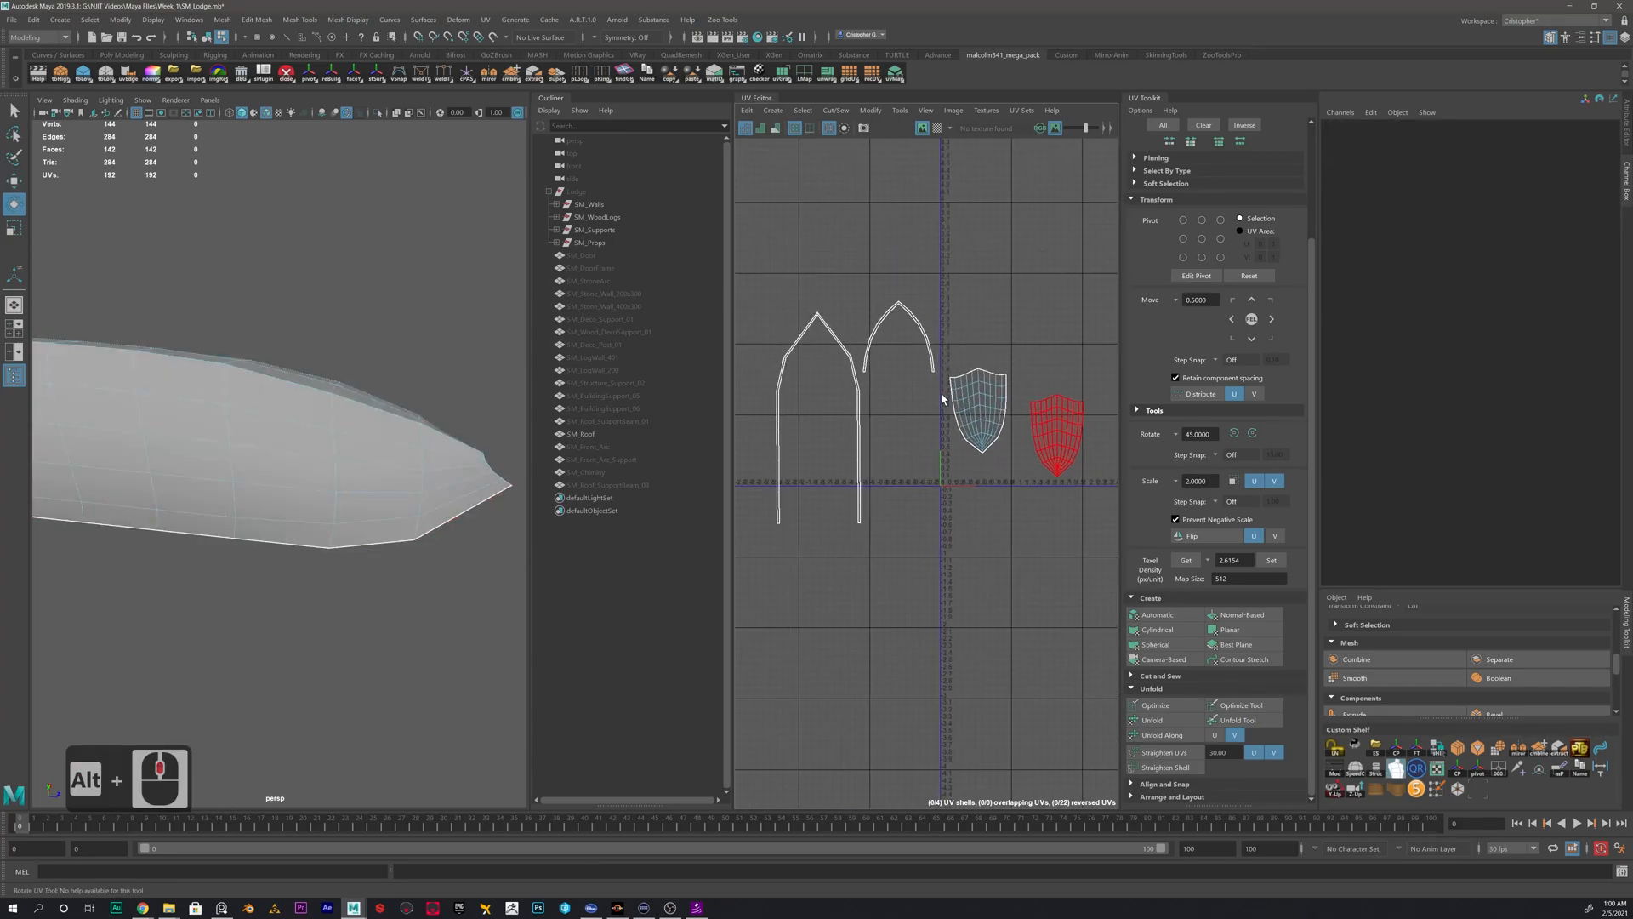
scroll(966, 387, "down", 2)
left_click_drag(1079, 305, 797, 483)
left_click(1013, 223)
left_click(911, 352)
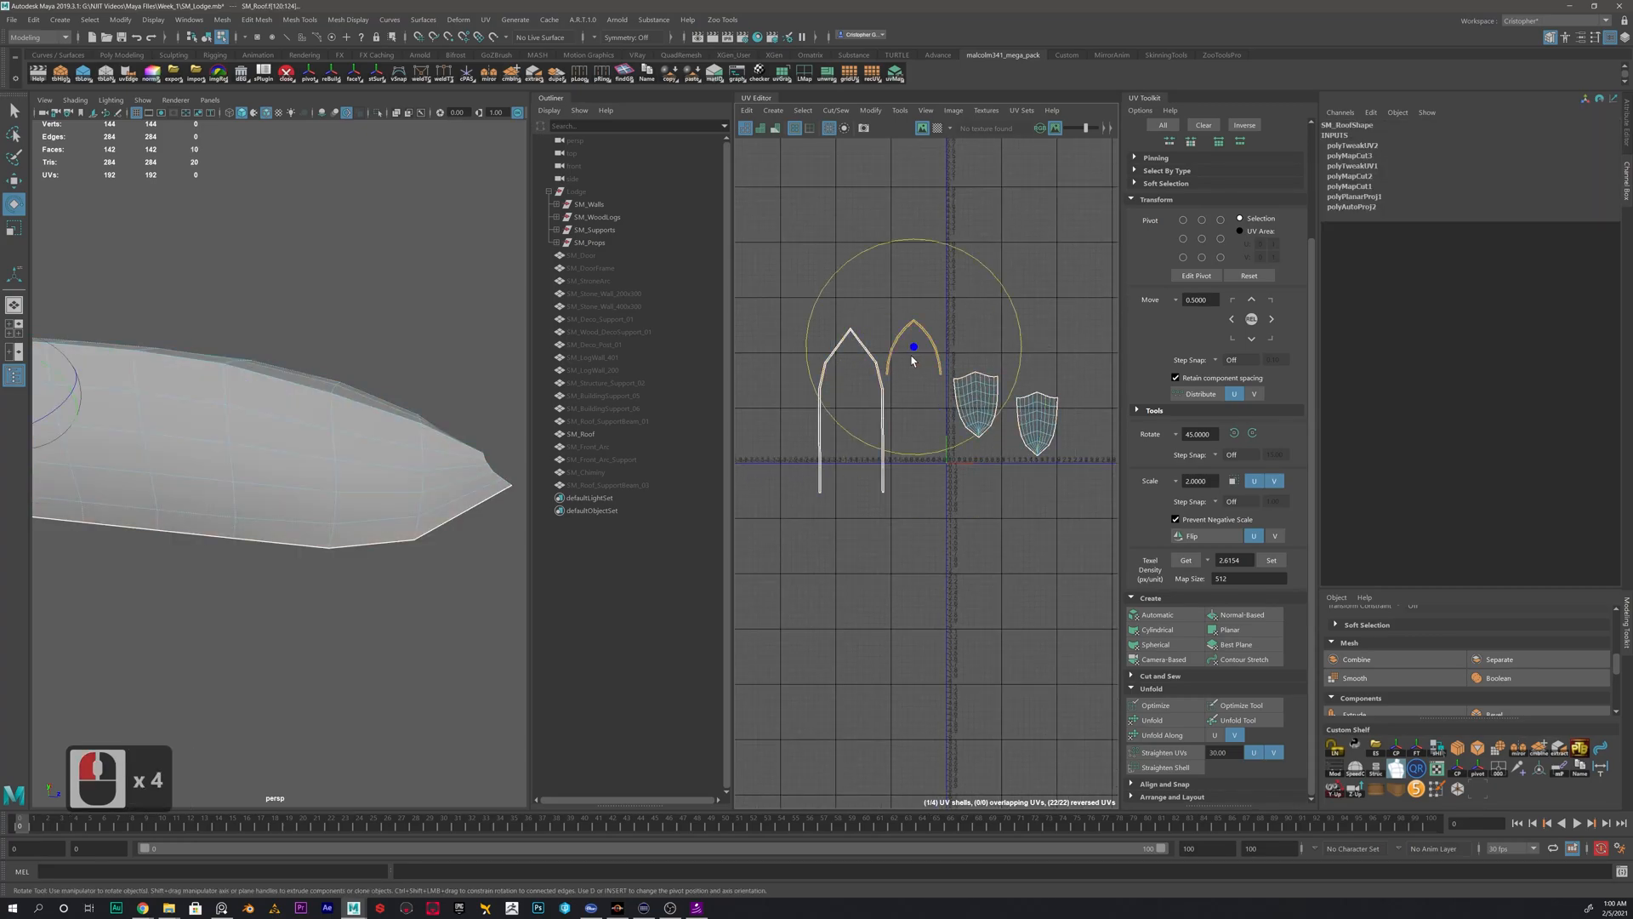
left_click(1152, 720)
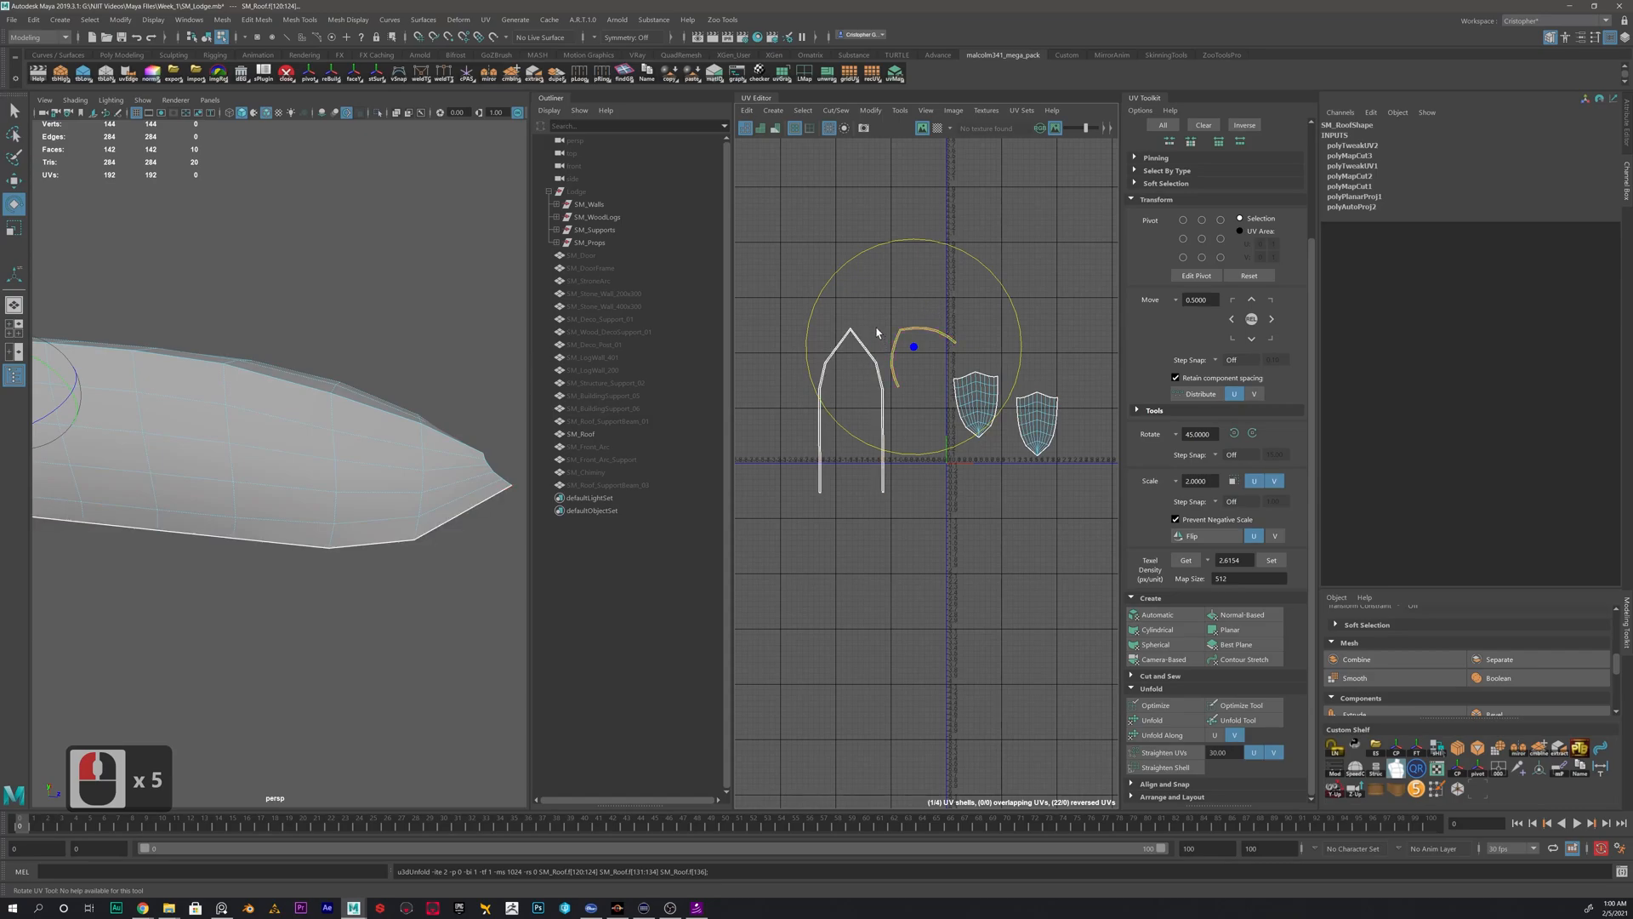
left_click(880, 370)
left_click(1170, 720)
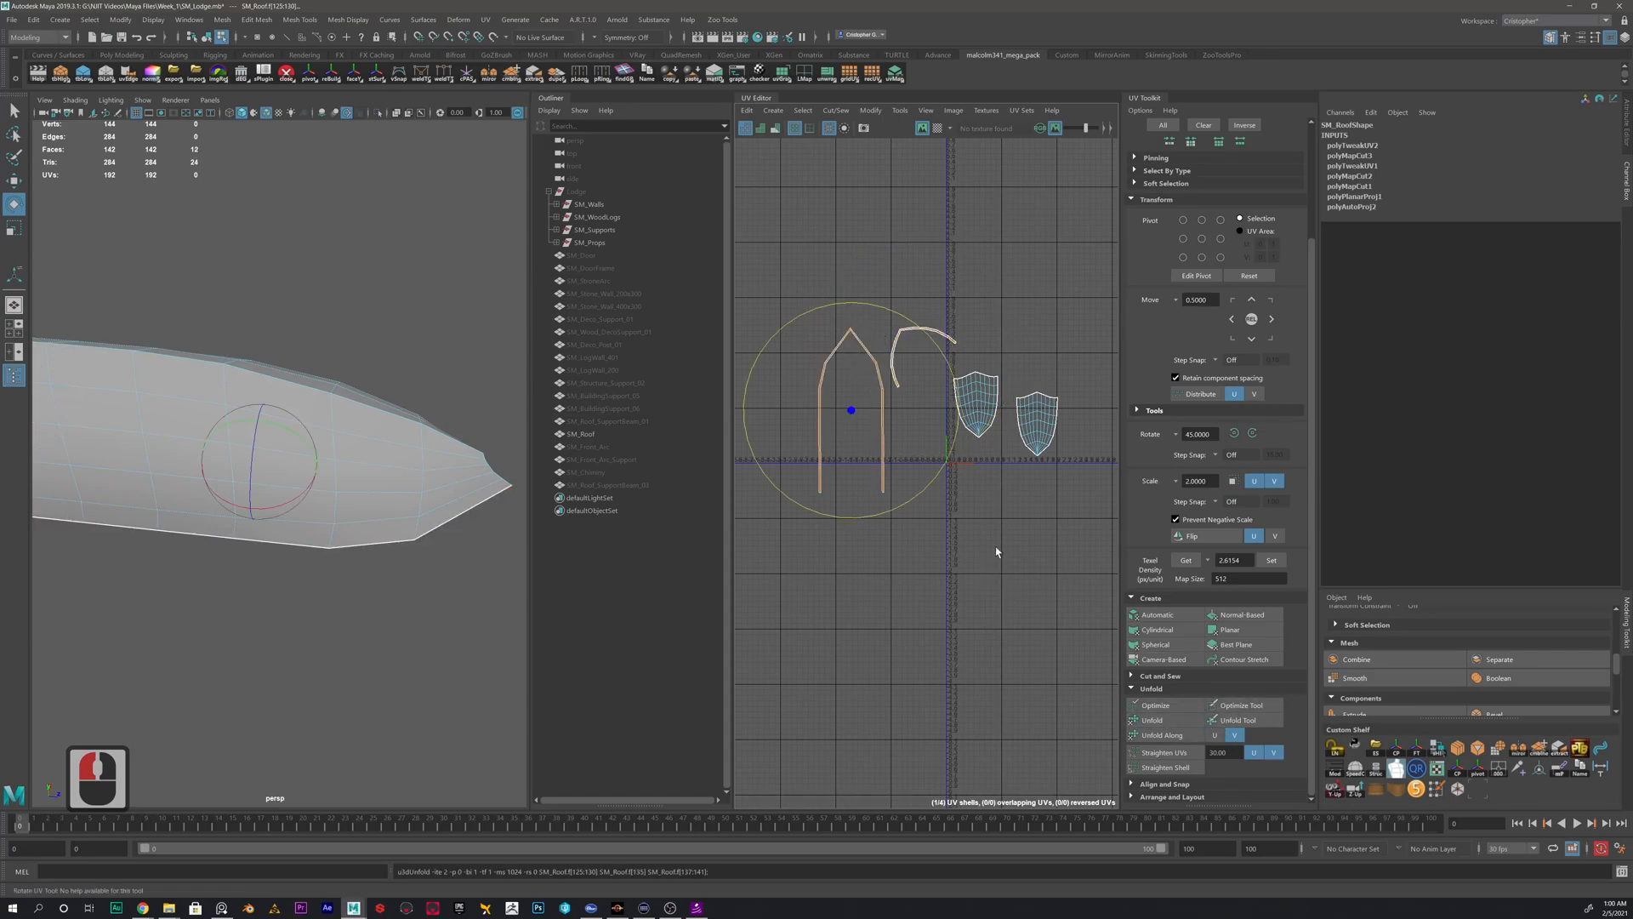
- Show the UV distortion shading, inspect all roof shells for stretching, and switch the shading off again
left_click(775, 129)
scroll(940, 351, "up", 4)
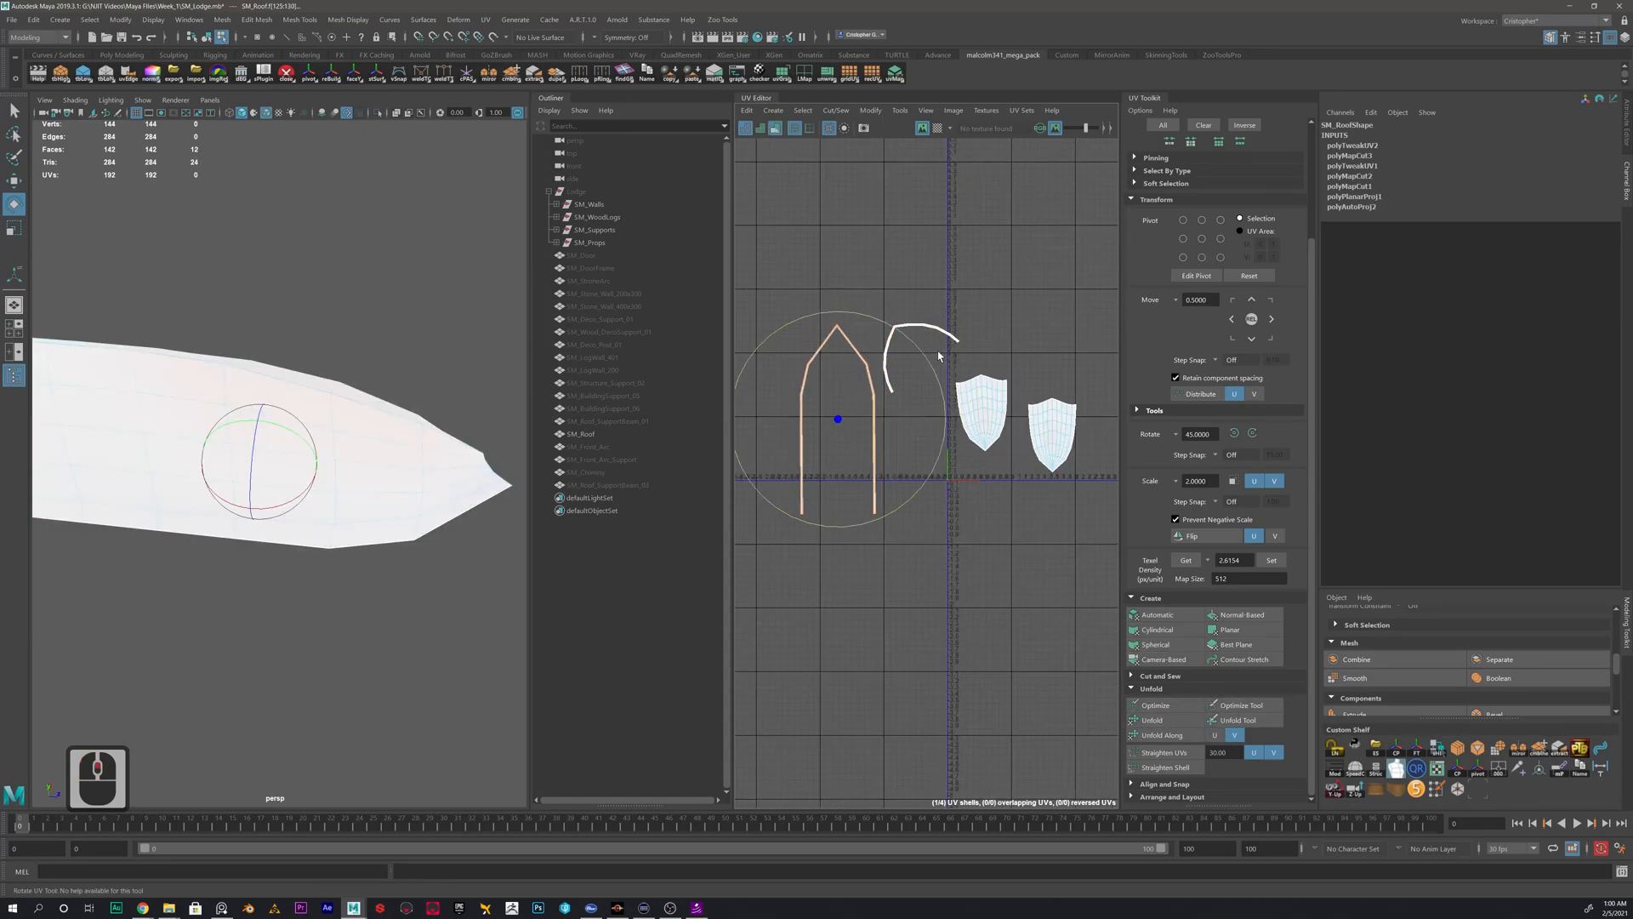
left_click(841, 262)
middle_click_drag(804, 362, 876, 354, "alt")
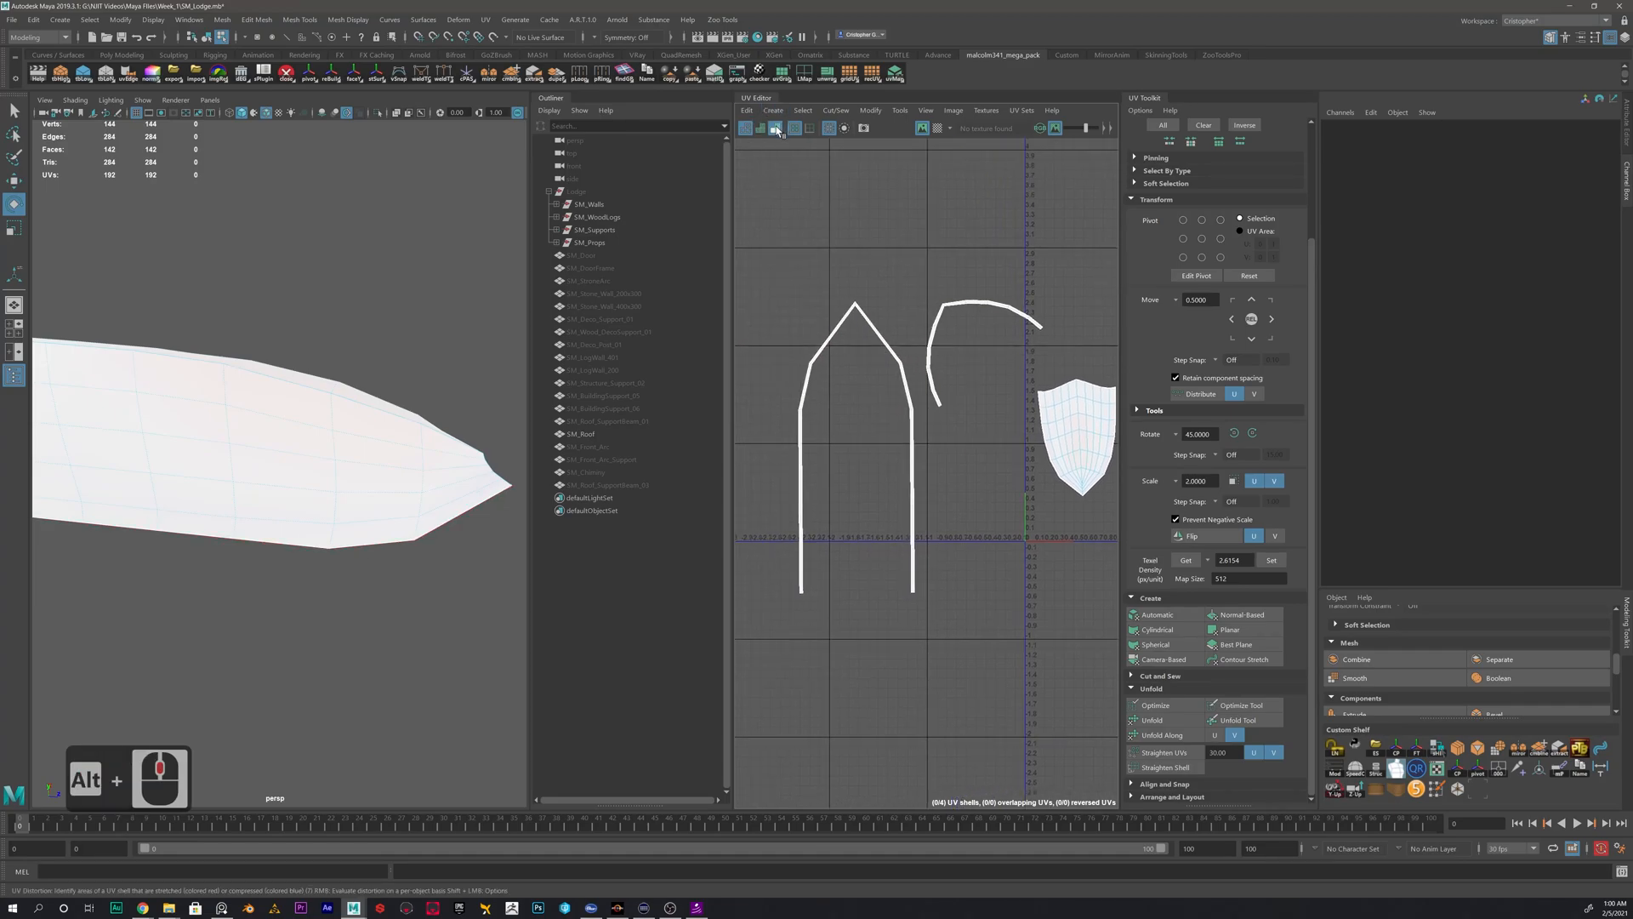
scroll(993, 422, "down", 3)
middle_click_drag(993, 422, 873, 409, "alt")
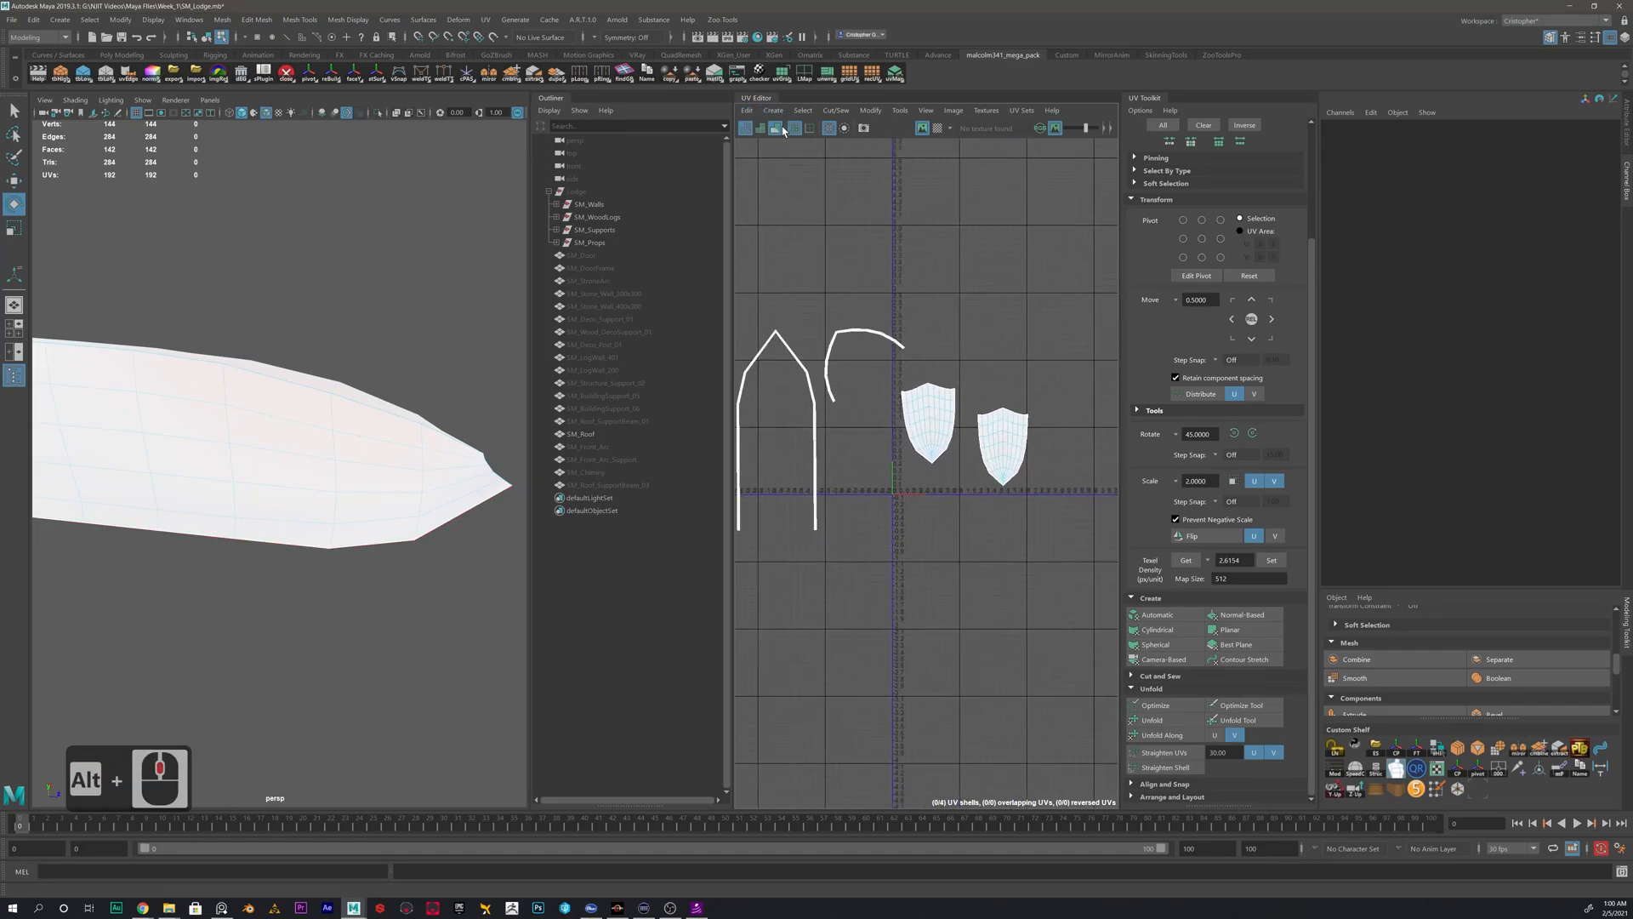
left_click(775, 129)
- Move all the roof UV shells together out of the 0–1 tile into the empty upper-left quadrant of the UV grid
scroll(994, 365, "down", 3)
left_click_drag(1021, 327, 810, 448)
scroll(915, 444, "down", 6)
key("w")
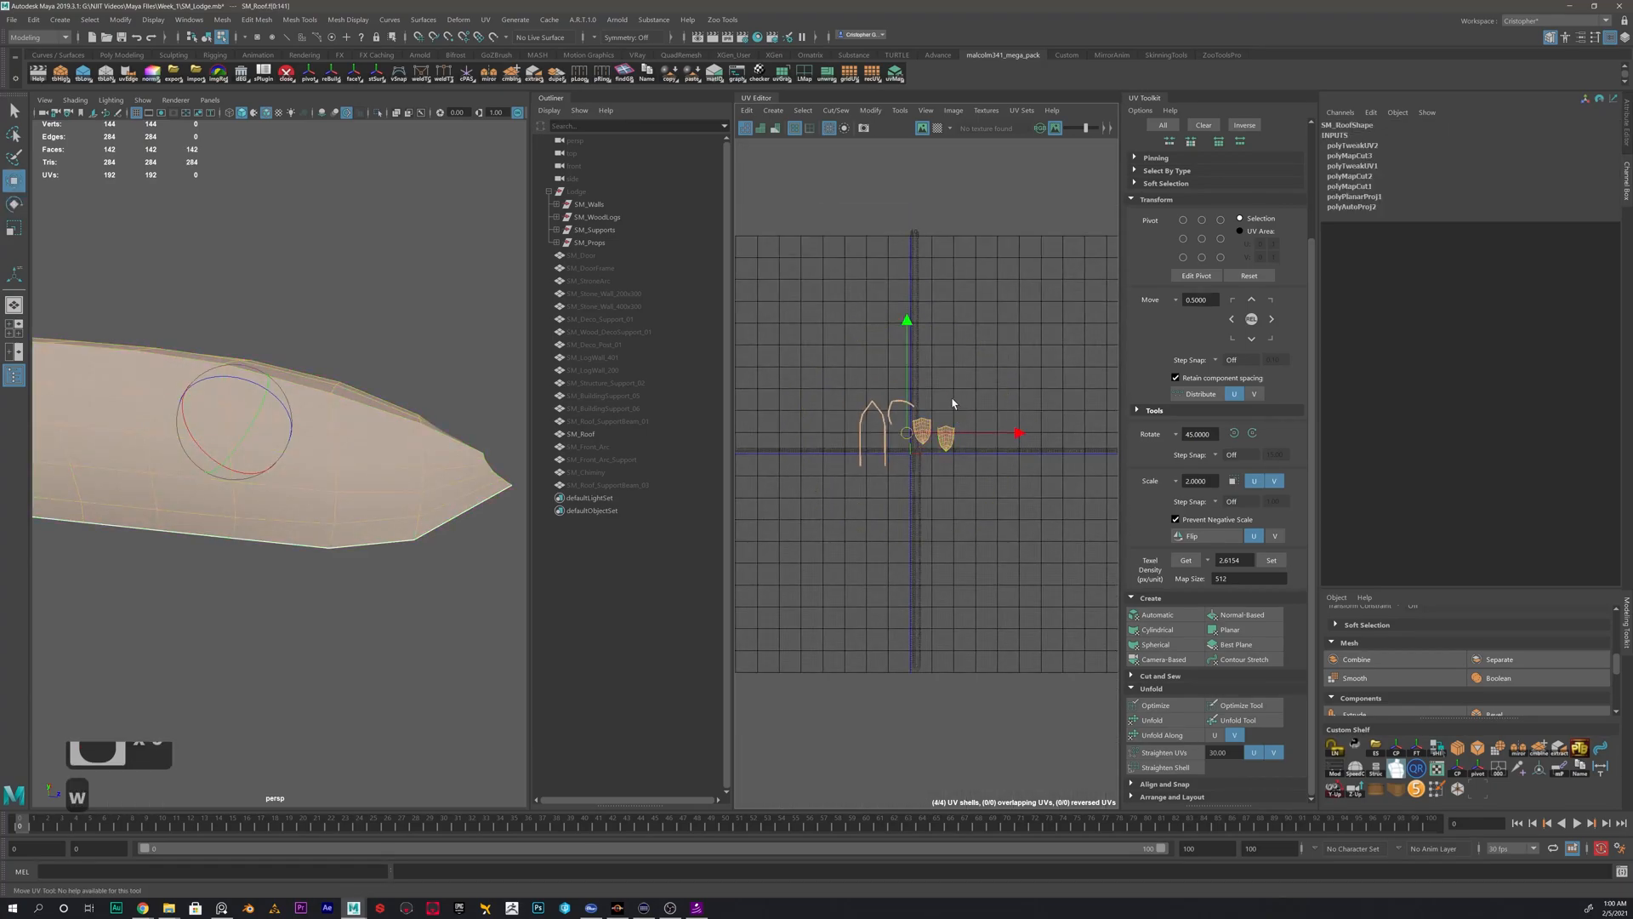
left_click_drag(910, 436, 871, 335)
- Return the roof mesh to object mode and delete its construction history
right_click_drag(356, 467, 397, 447)
left_click(381, 435)
left_click(381, 435)
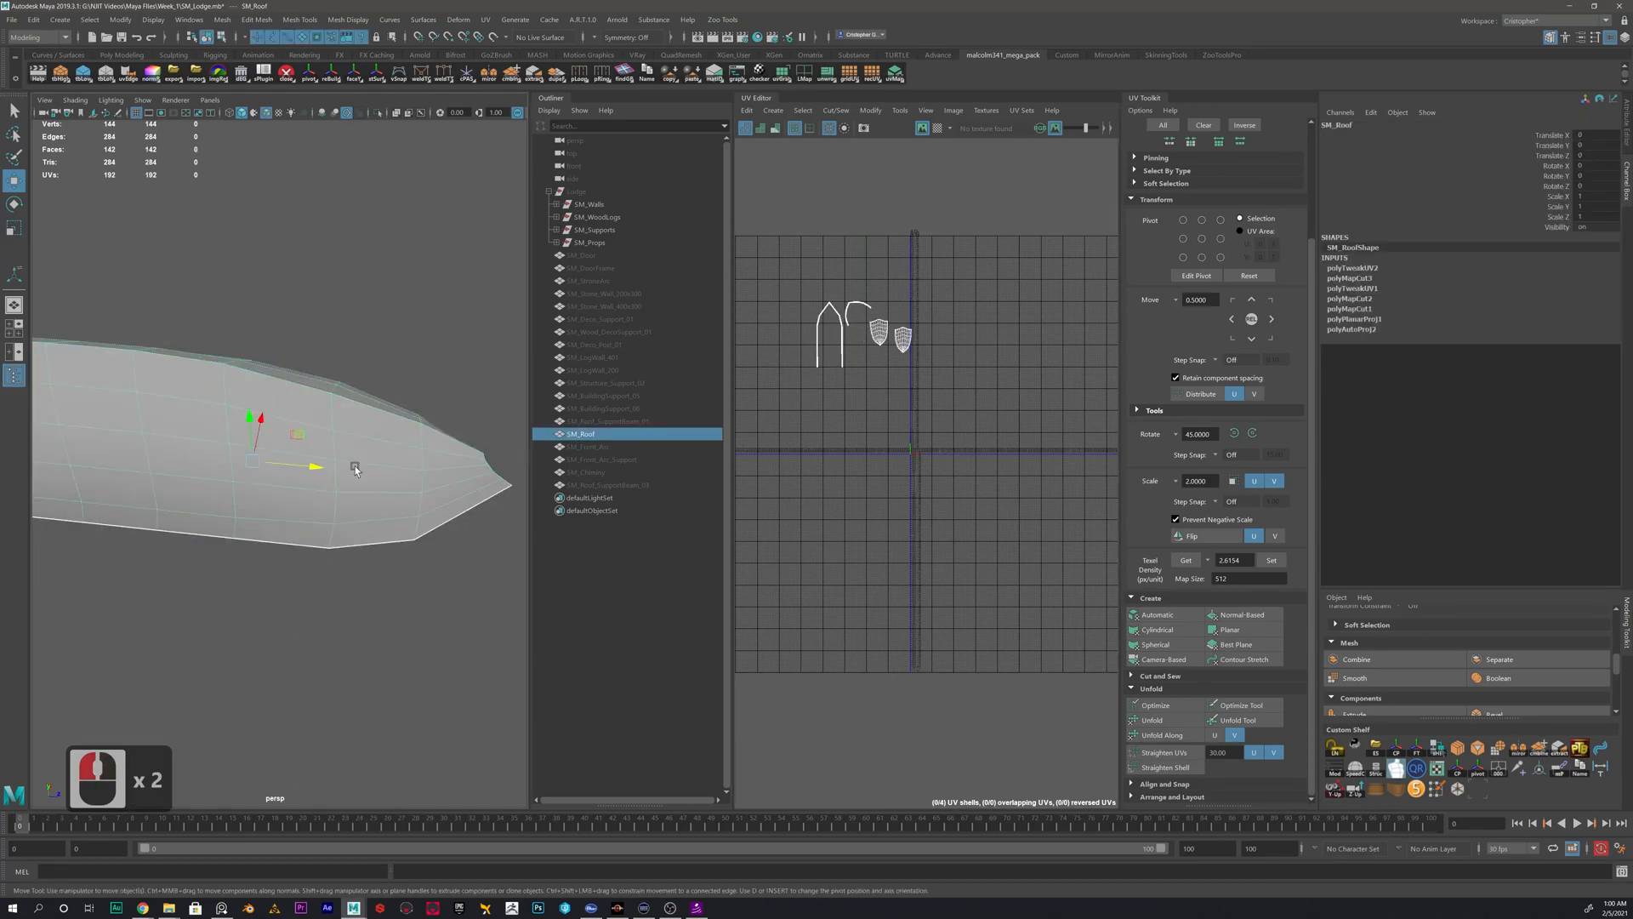
key("alt+shift+d")
- Hide the roof mesh and make SM_Front_Arc visible
double_click(596, 435)
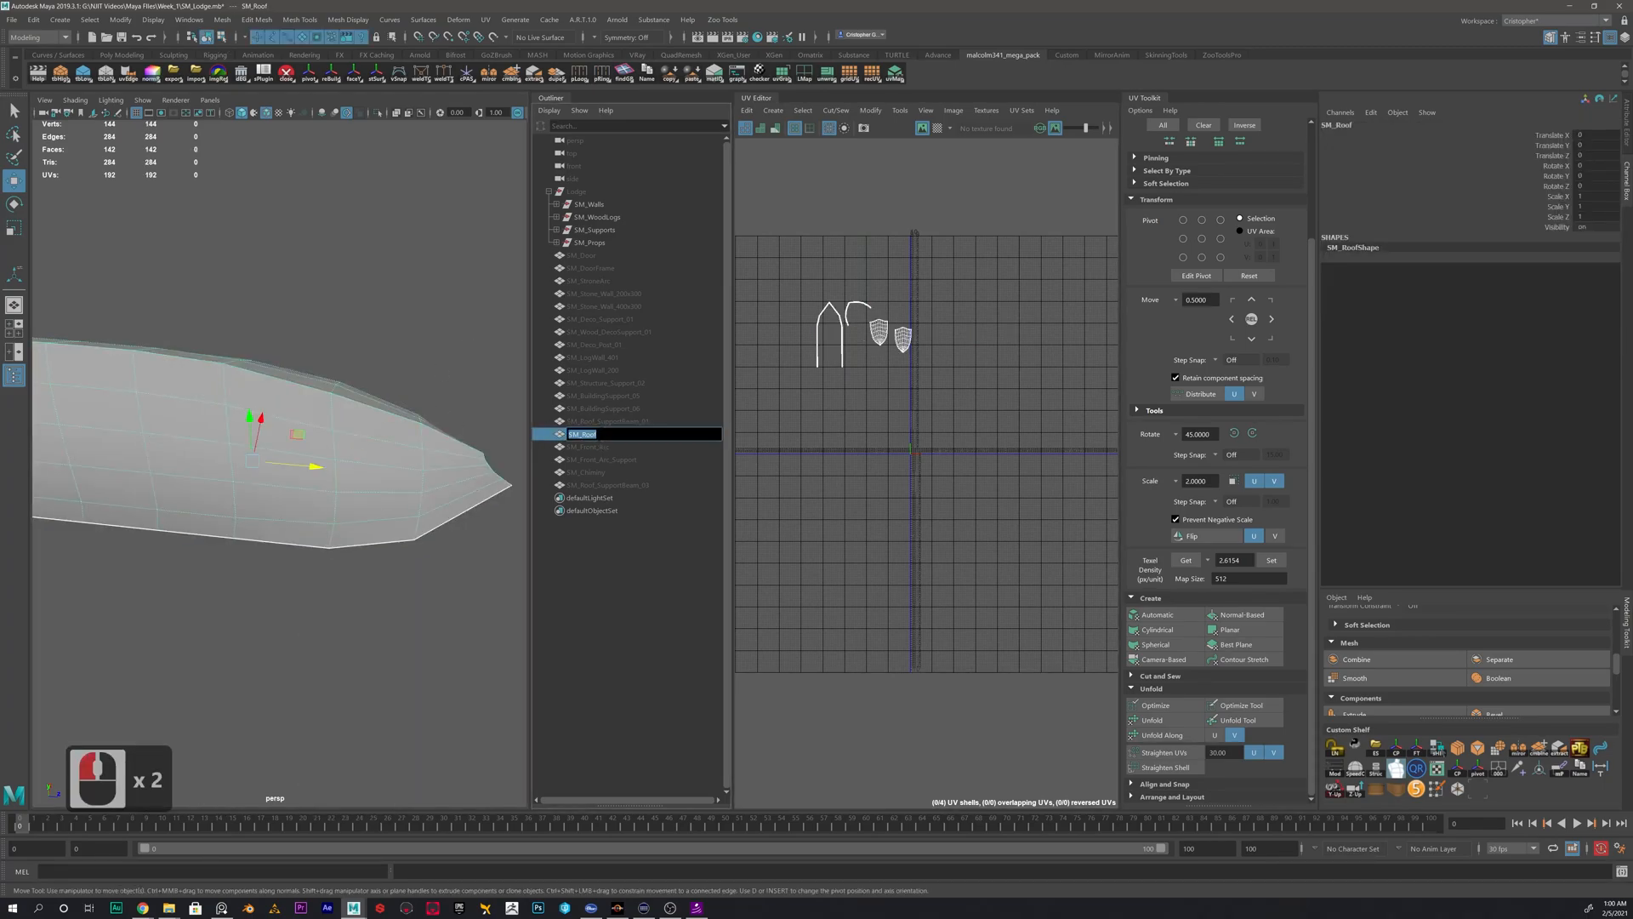
left_click(601, 443)
left_click(602, 433)
left_click(603, 447)
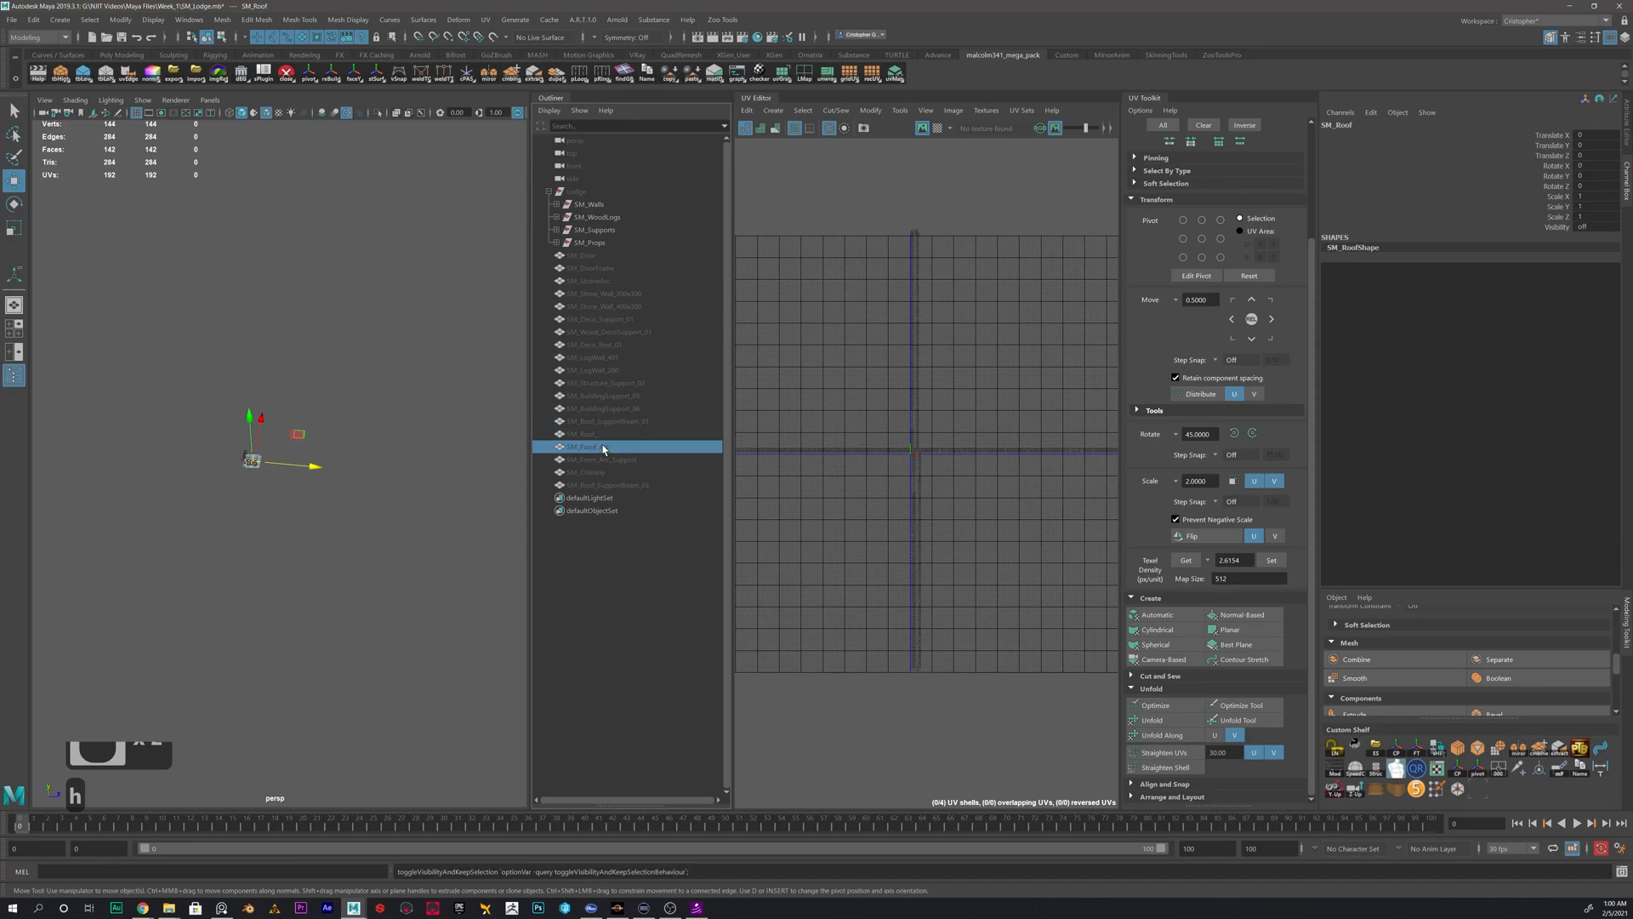
key("h")
scroll(941, 460, "up", 9)
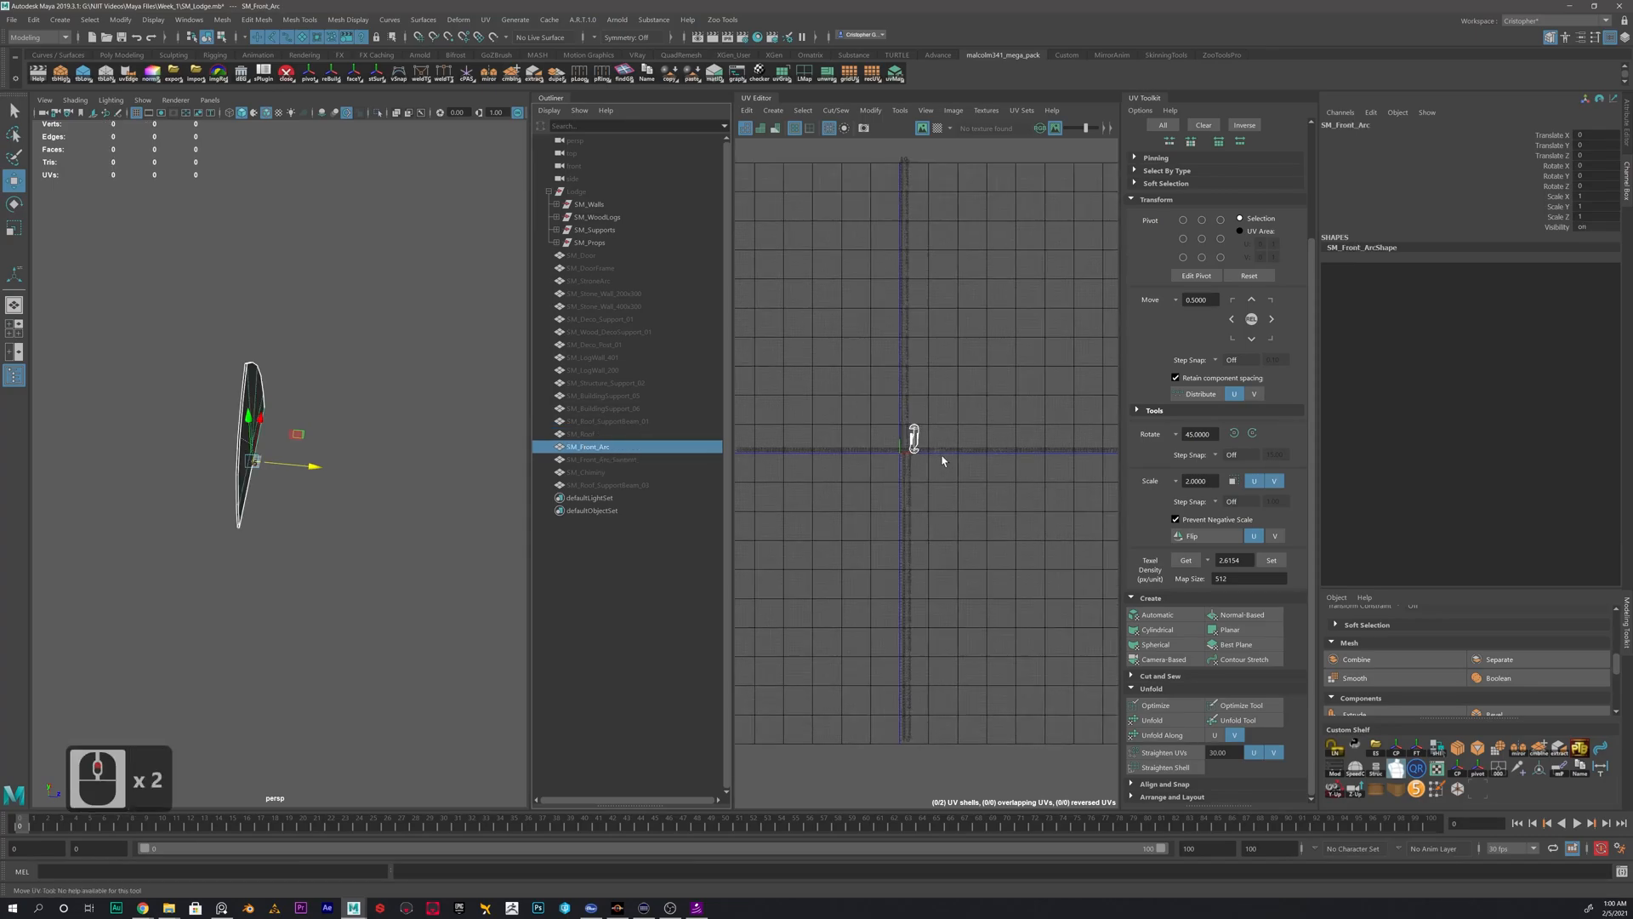
- Create automatic UVs for the front arc mesh
left_click_drag(236, 459, 375, 400, "alt")
scroll(375, 399, "up", 3, "alt")
middle_click_drag(350, 409, 334, 513, "alt")
scroll(335, 507, "up", 2, "alt")
left_click_drag(336, 481, 298, 476, "alt")
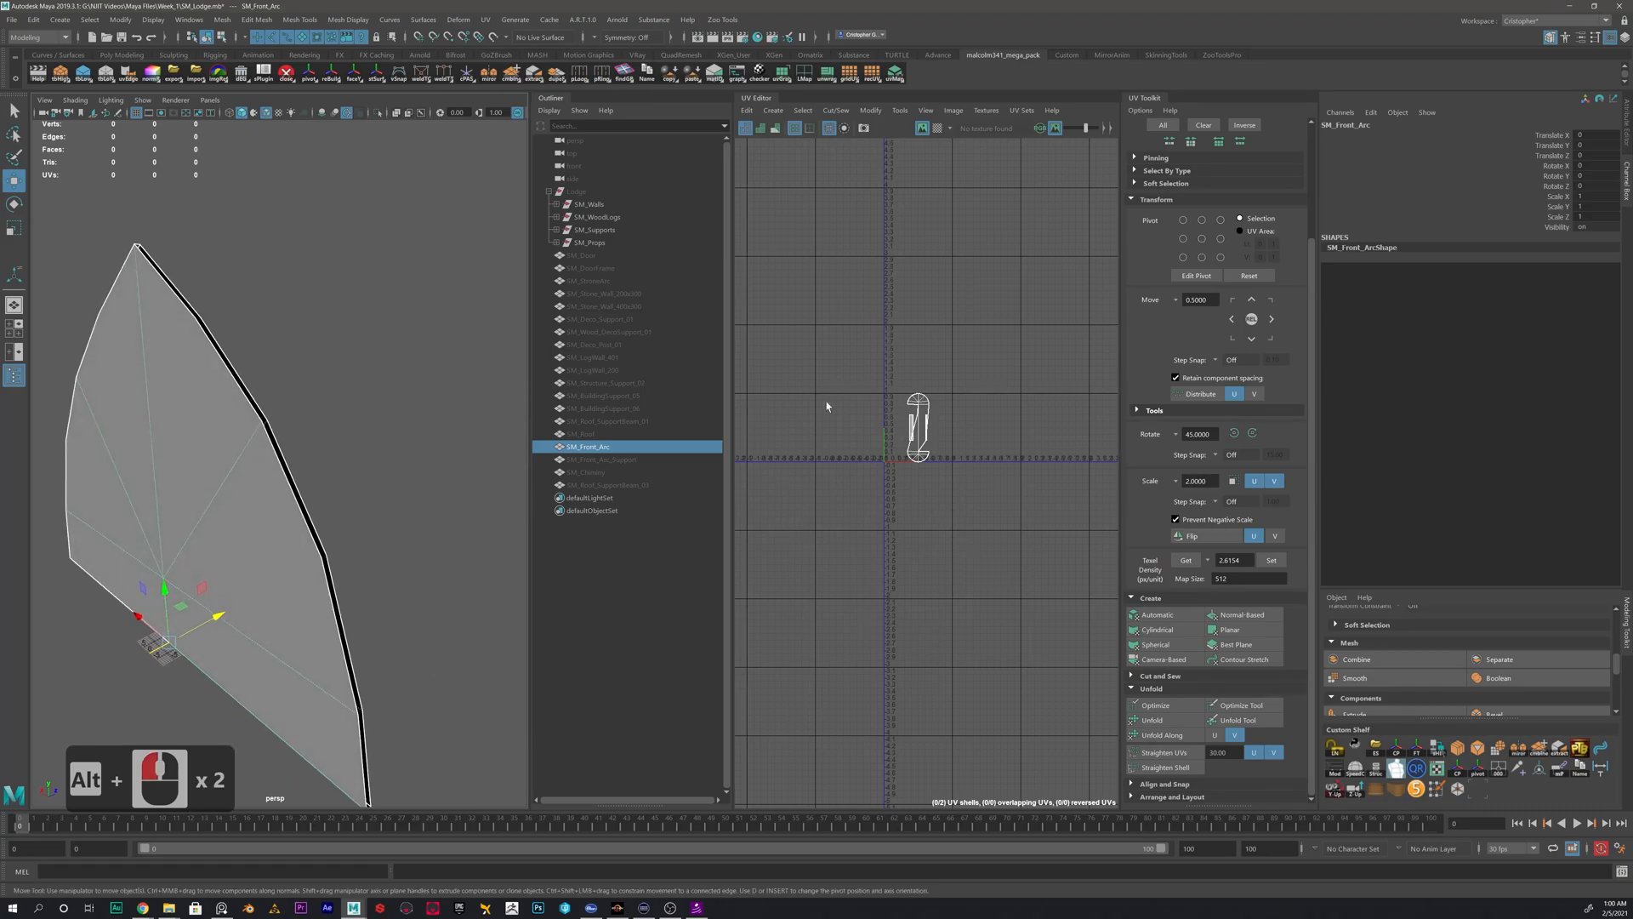
right_click_drag(160, 441, 237, 453)
left_click(237, 453)
left_click(1164, 620)
scroll(942, 466, "up", 10)
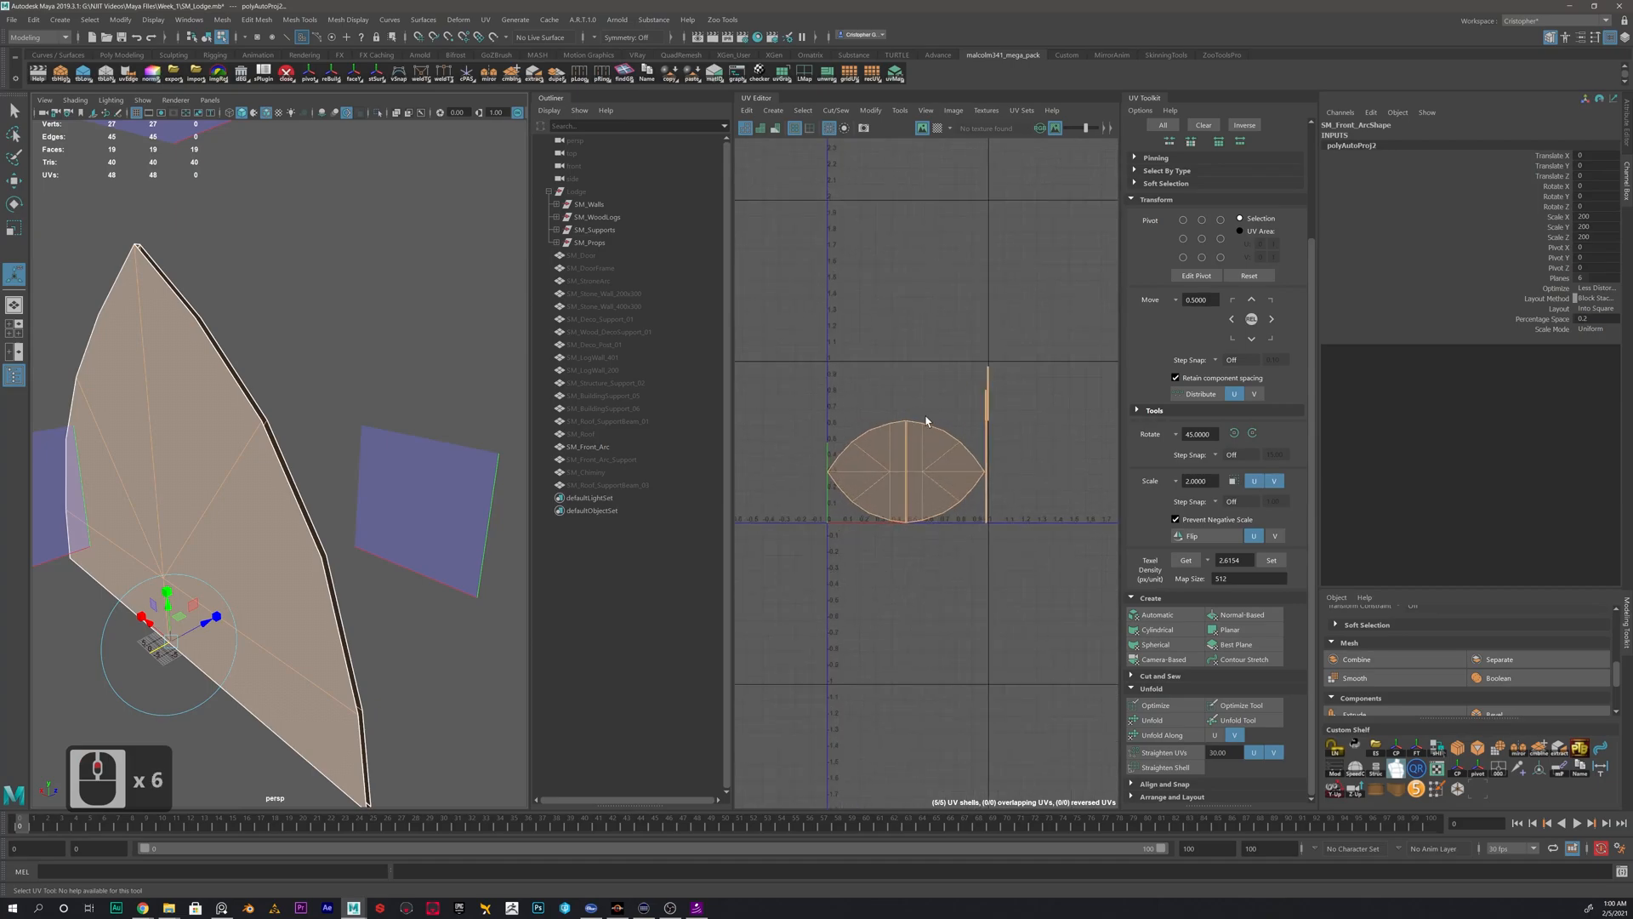
- Put the front arc back in object mode and examine the open gap along its curved rim
left_click_drag(287, 483, 382, 342, "alt")
right_click_drag(345, 264, 412, 273)
left_click(346, 299)
left_click_drag(412, 273, 235, 466, "alt")
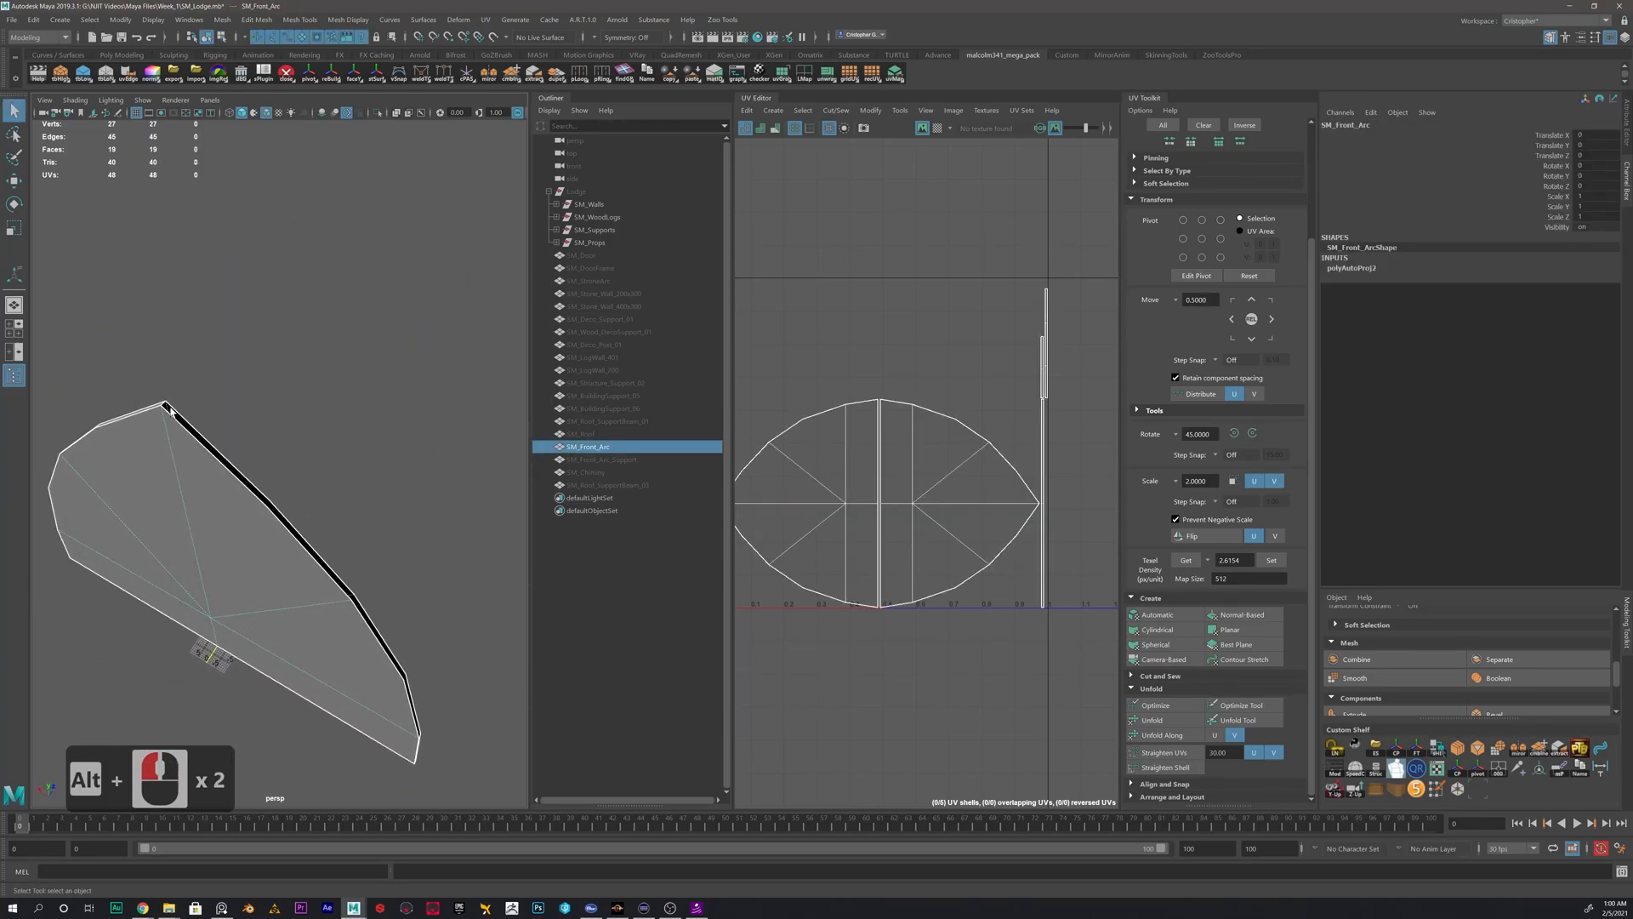
left_click_drag(294, 523, 176, 460, "alt")
scroll(170, 454, "up", 2, "alt")
scroll(170, 454, "down", 1, "alt")
- Select the border edges of the open gap on the front arc's curved rim and fill the hole
right_click(186, 436)
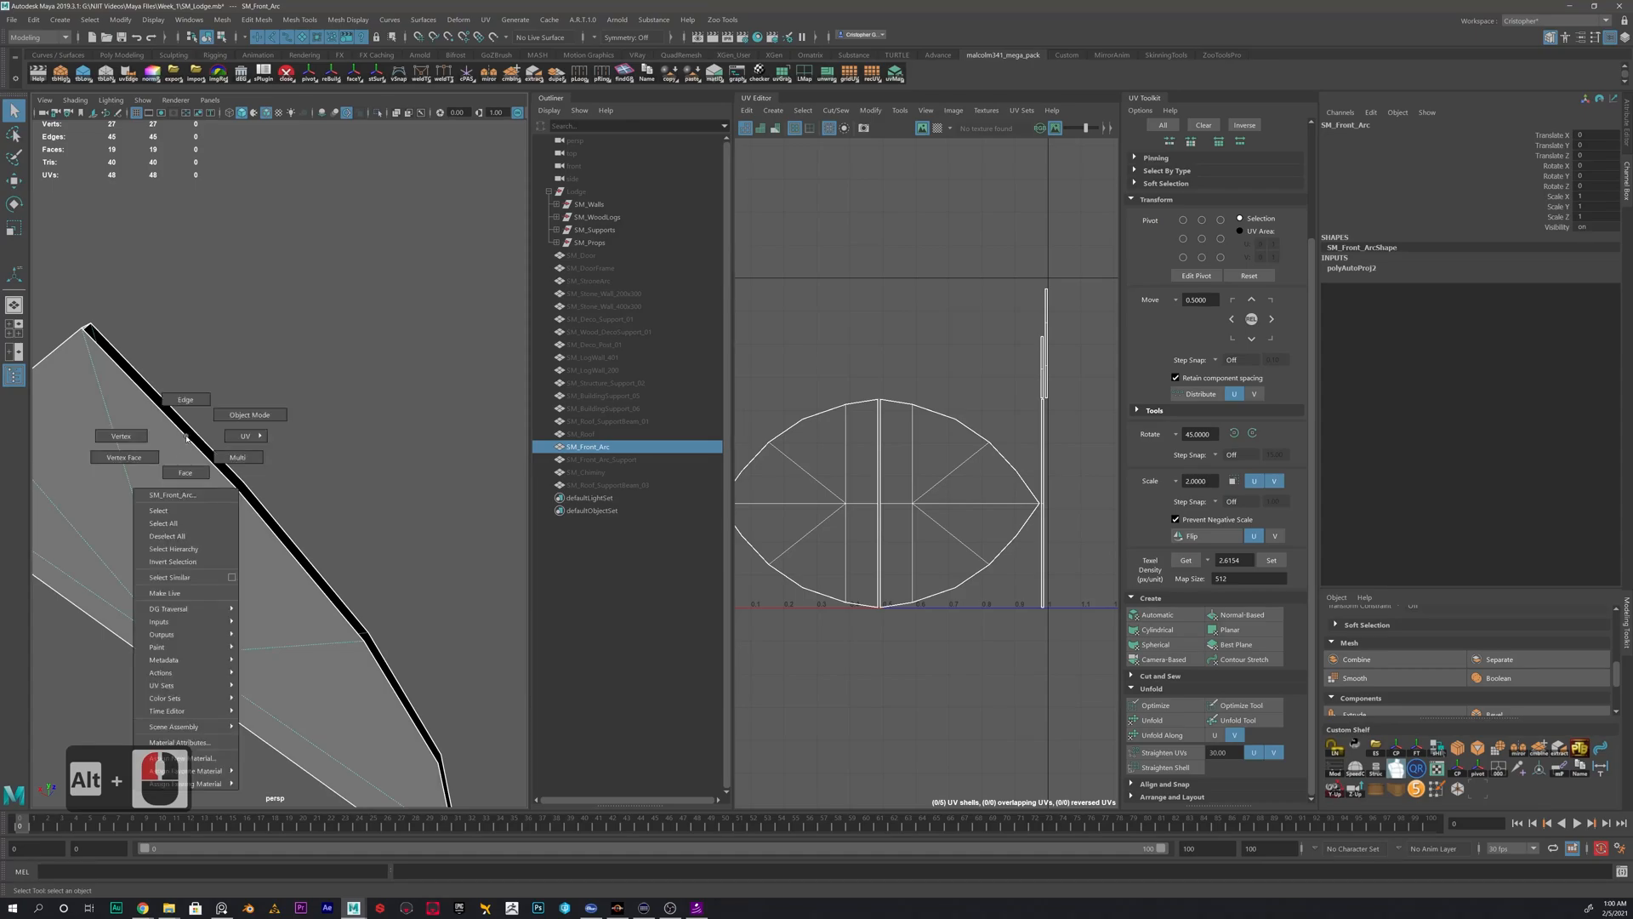
right_click_drag(184, 400, 184, 397)
double_click(172, 425)
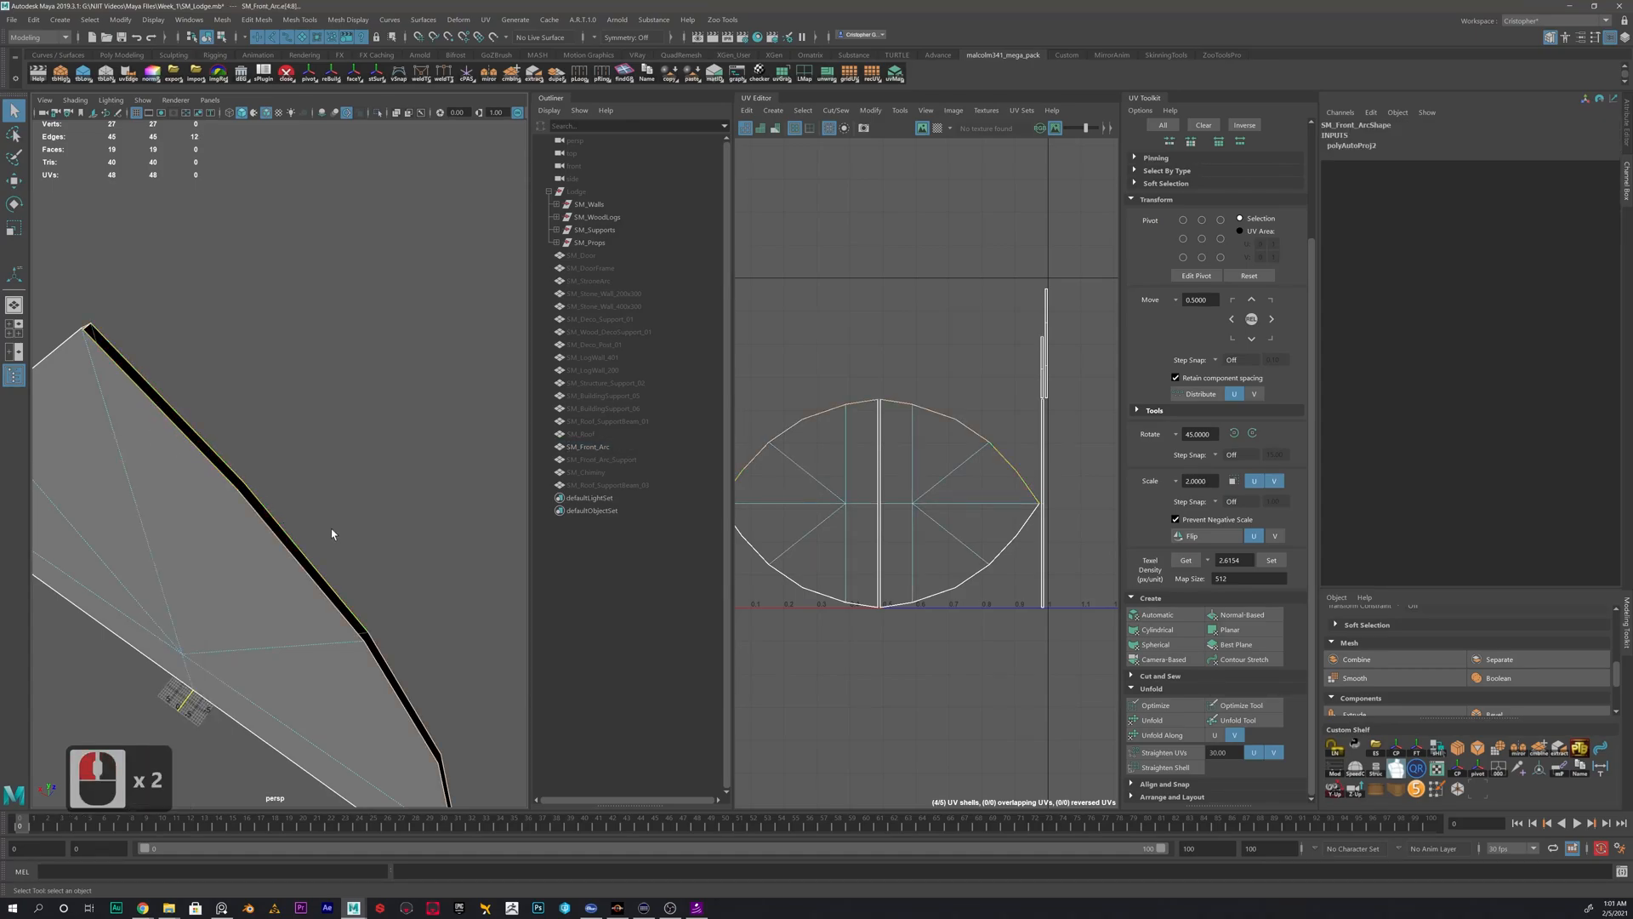
scroll(351, 502, "down", 2)
right_click(366, 476, "shift")
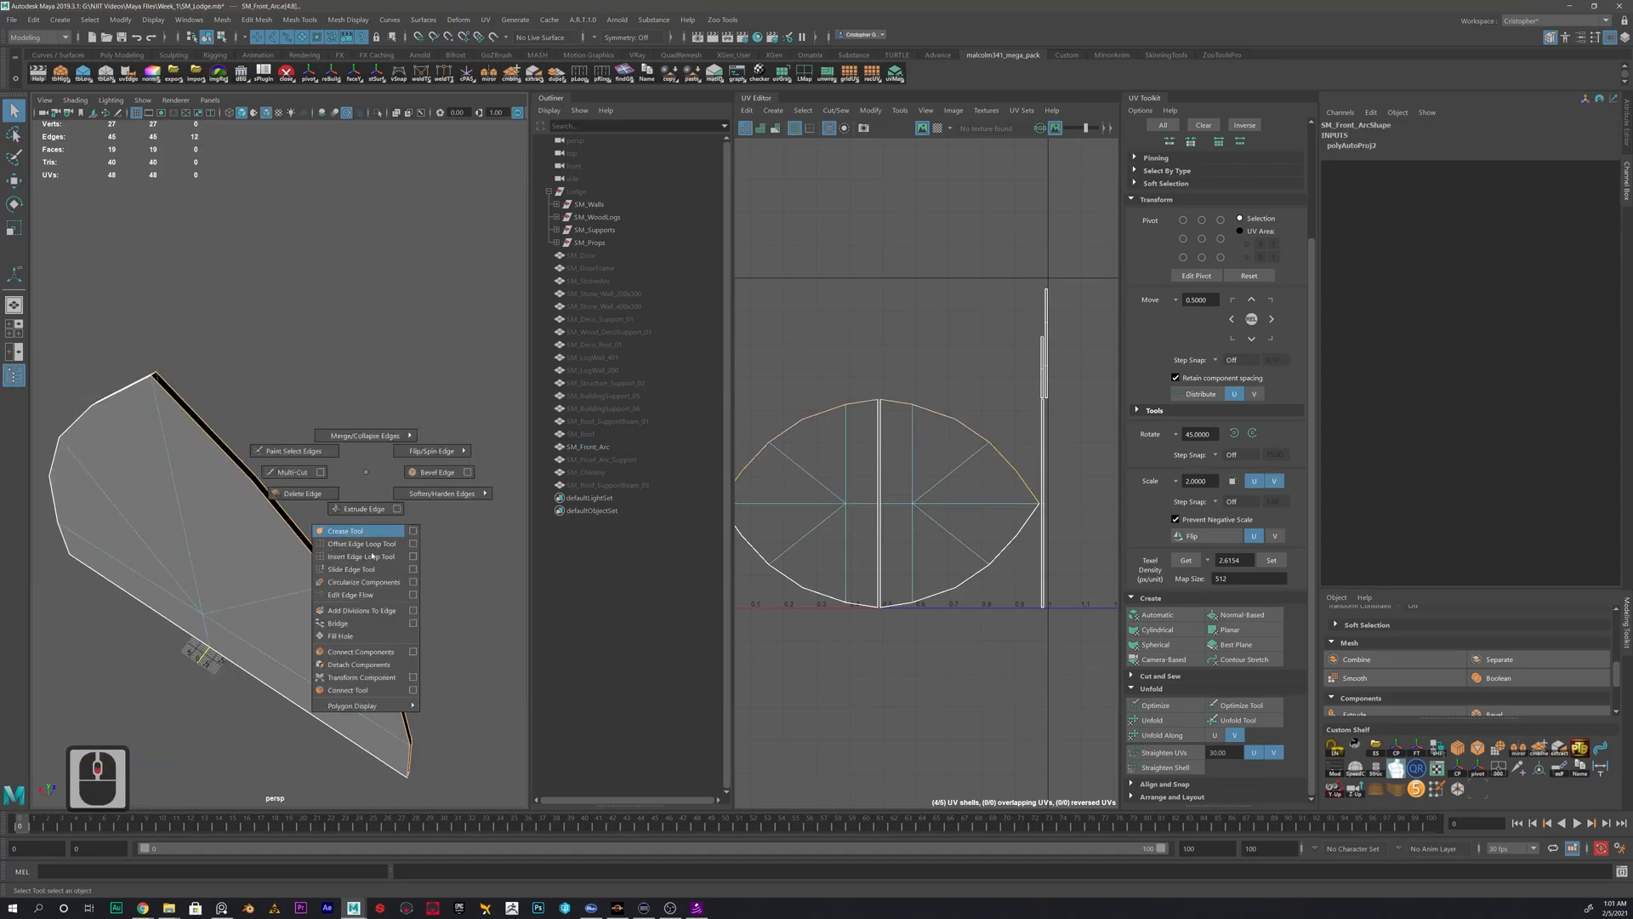
left_click(358, 635)
key("w")
scroll(331, 528, "up", 4, "alt")
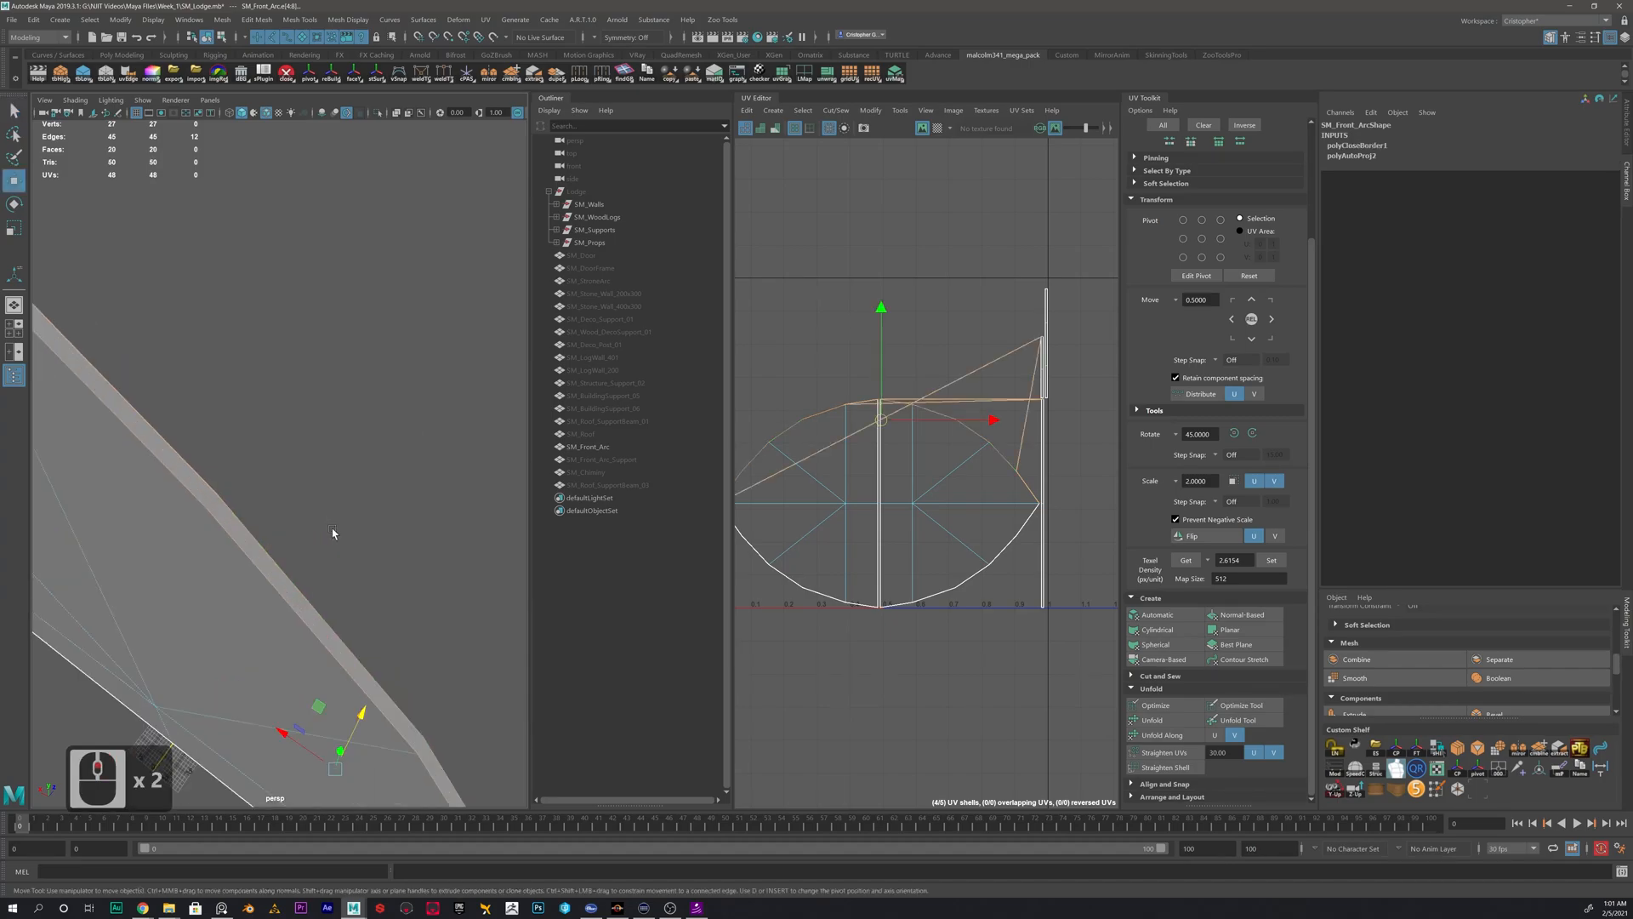
- With Multi-Cut, split the filled rim strip between the two vertices at the second corner below the arc's peak
left_click_drag(287, 524, 270, 451, "alt")
middle_click_drag(235, 487, 214, 455, "alt")
right_click_drag(142, 515, 213, 488)
left_click(289, 454)
left_click(228, 524)
right_click(246, 507, "shift")
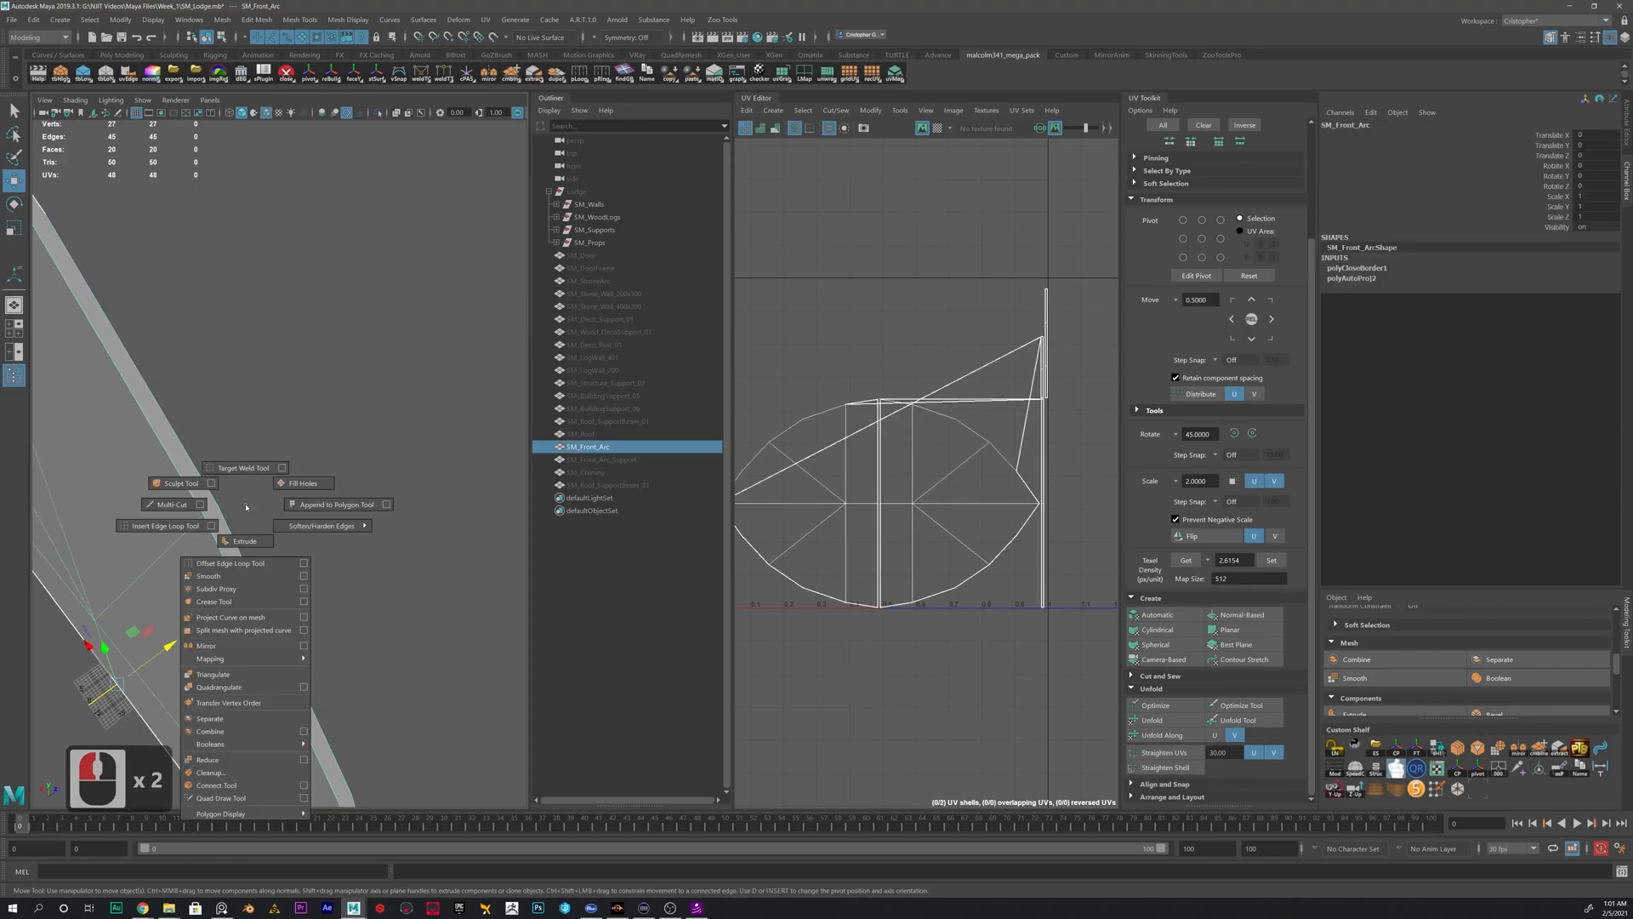
right_click(162, 510, "shift")
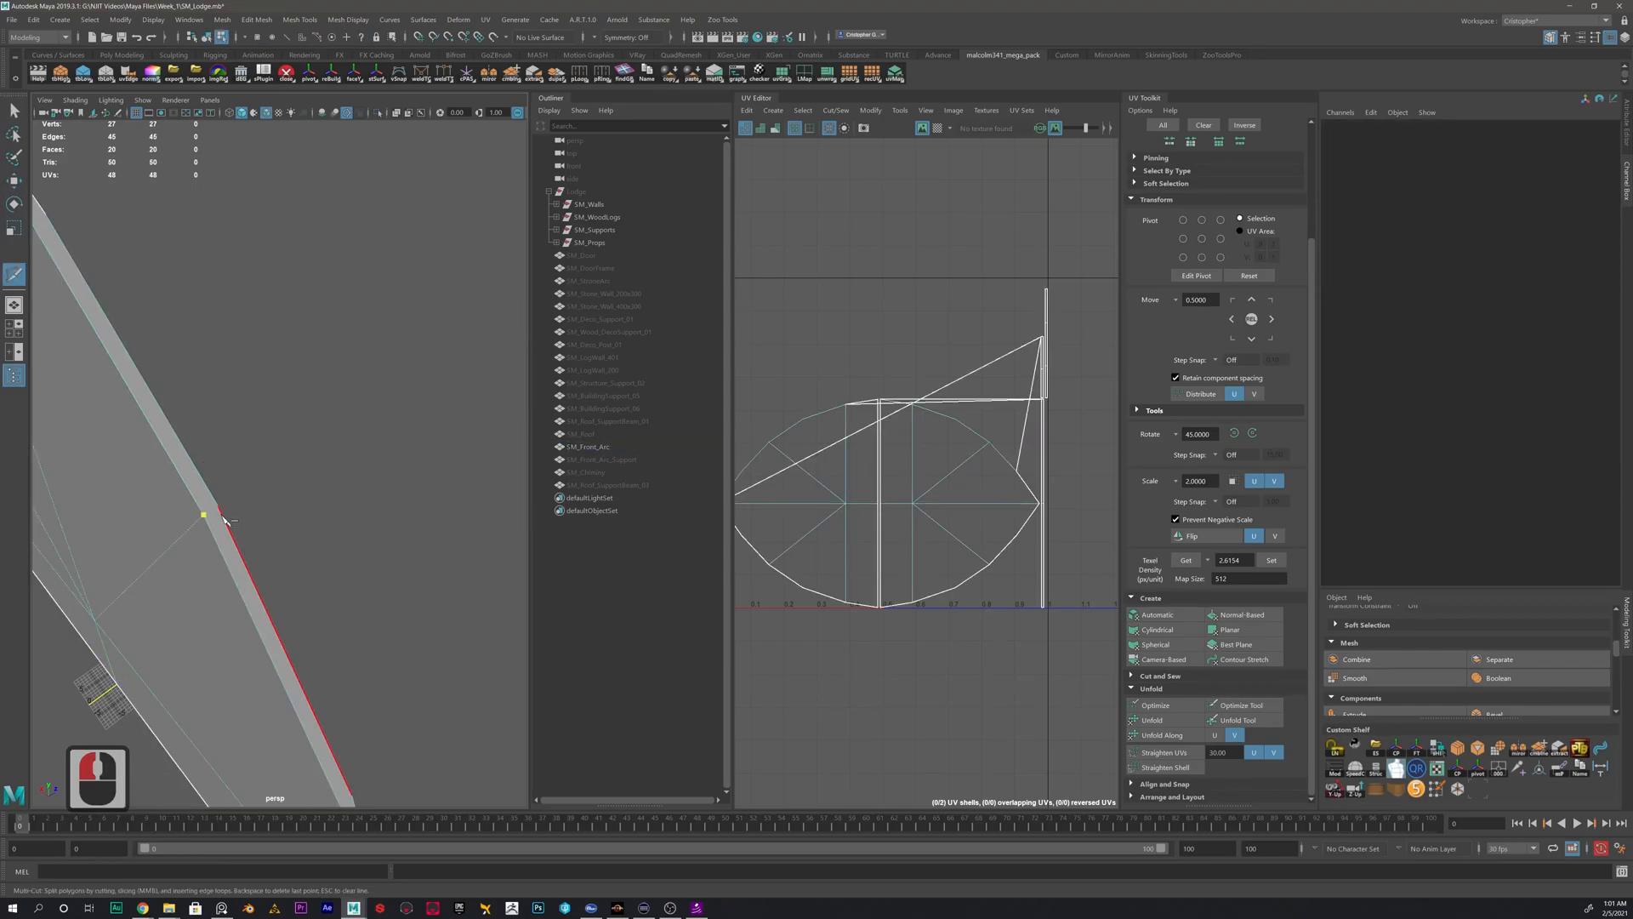
left_click_drag(223, 519, 175, 485, "alt")
middle_click_drag(176, 484, 425, 516, "alt")
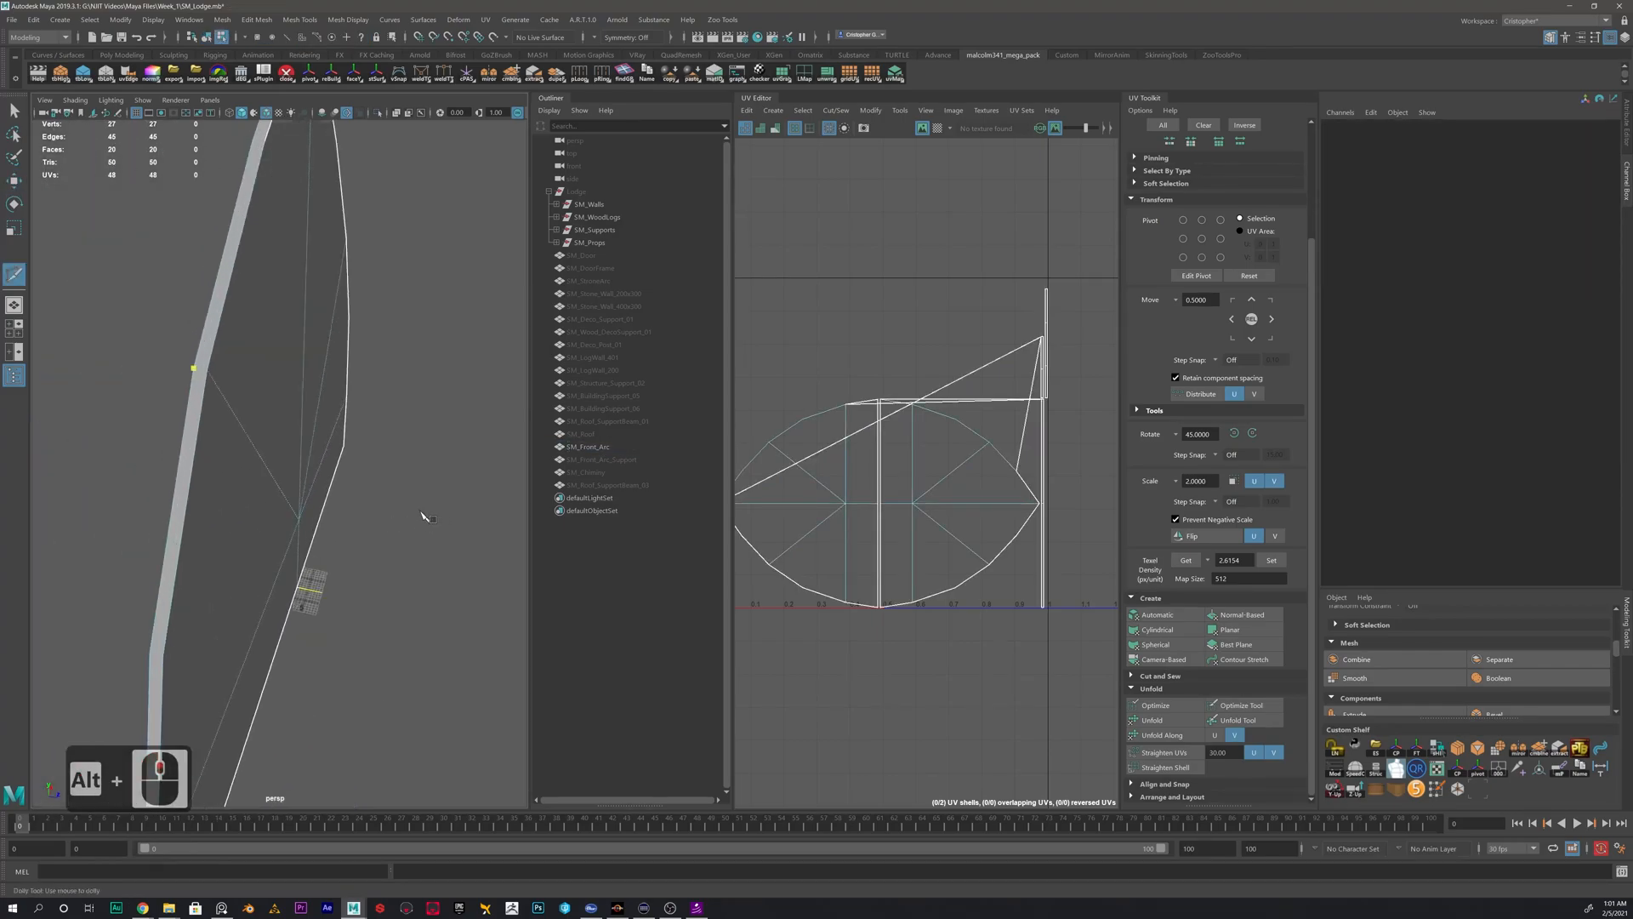
left_click(211, 372)
key("y")
- Cut another edge across the filled rim strip, joining the two vertices at its lowest corner
left_click(161, 655)
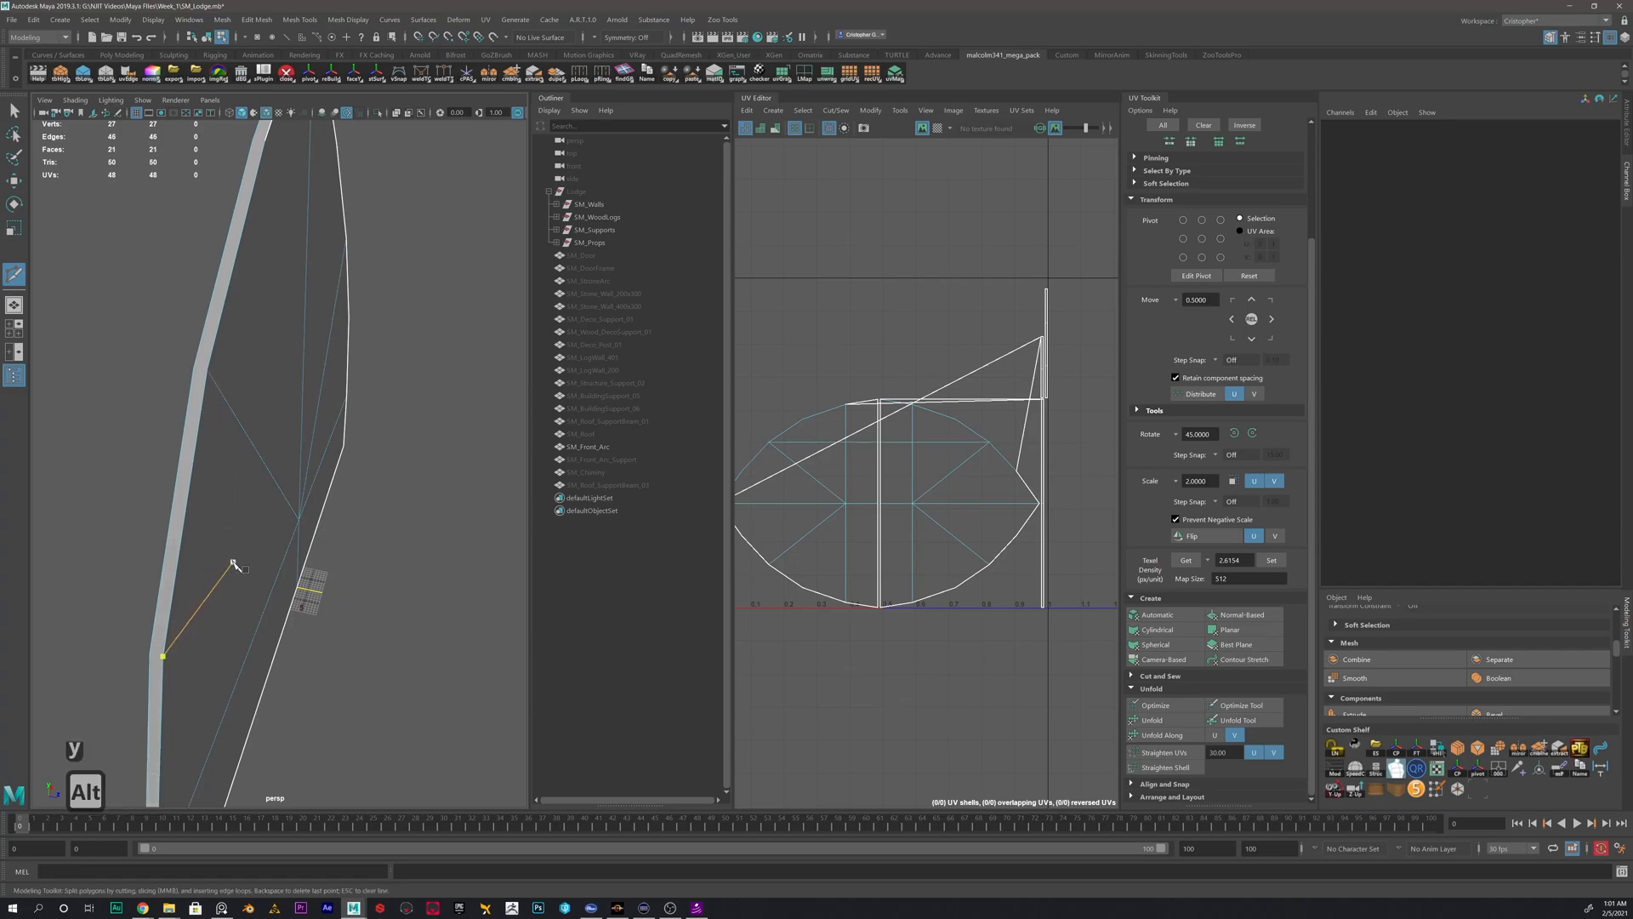
middle_click_drag(234, 563, 313, 434, "alt")
left_click_drag(313, 433, 247, 434, "alt")
right_click_drag(250, 438, 314, 383, "alt")
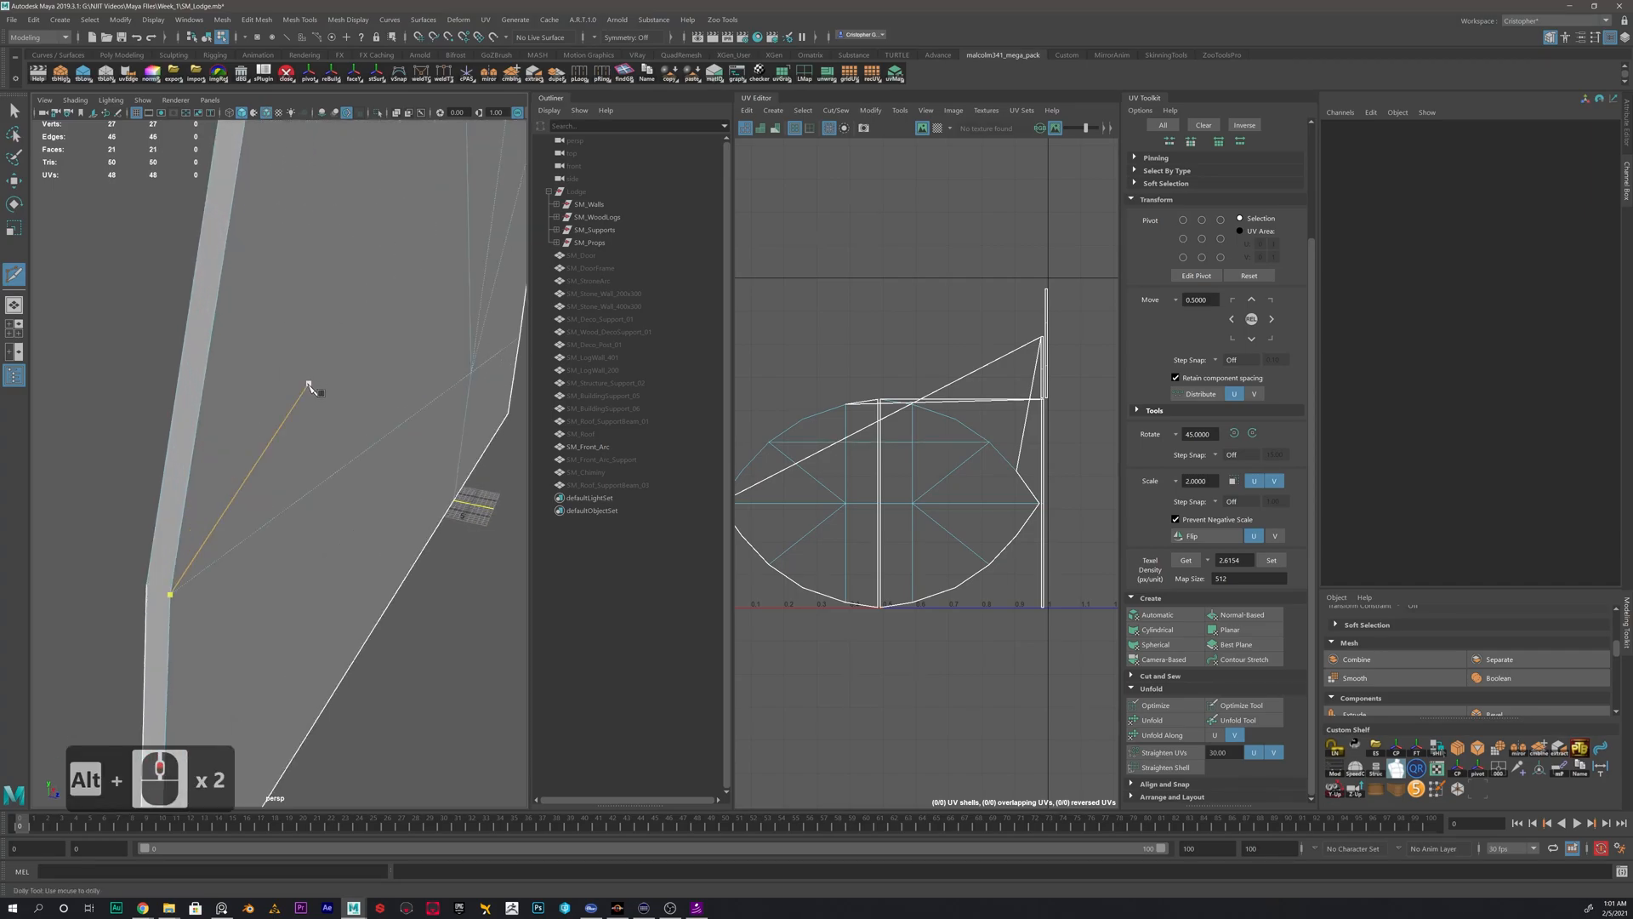
left_click(170, 595)
left_click(147, 586)
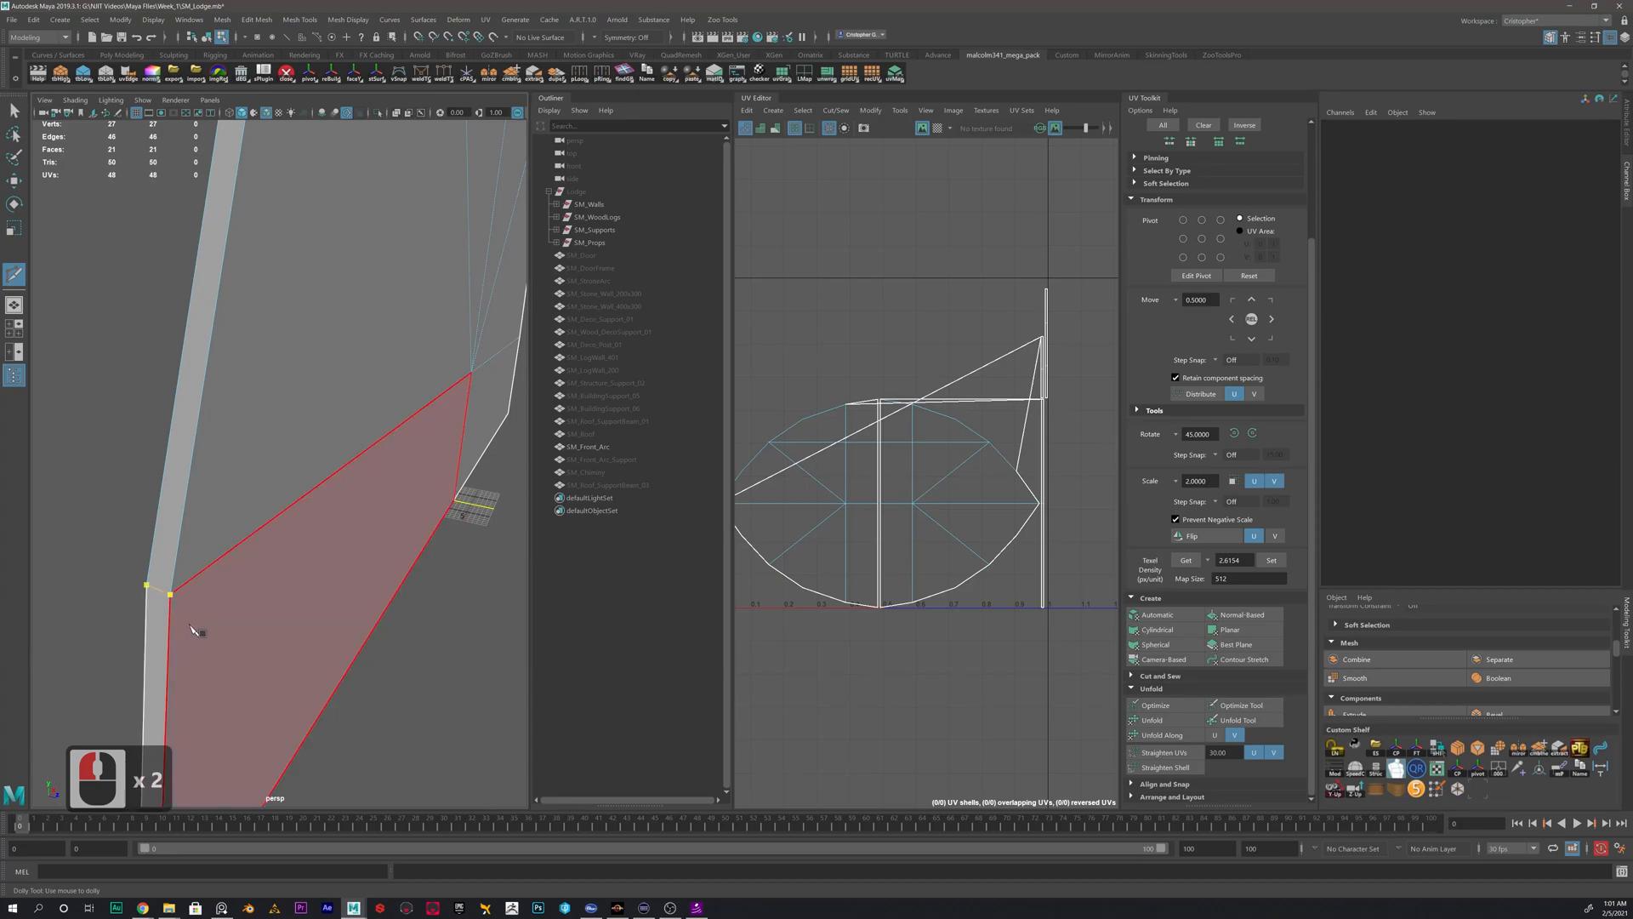
key("BackSpace")
left_click(145, 593)
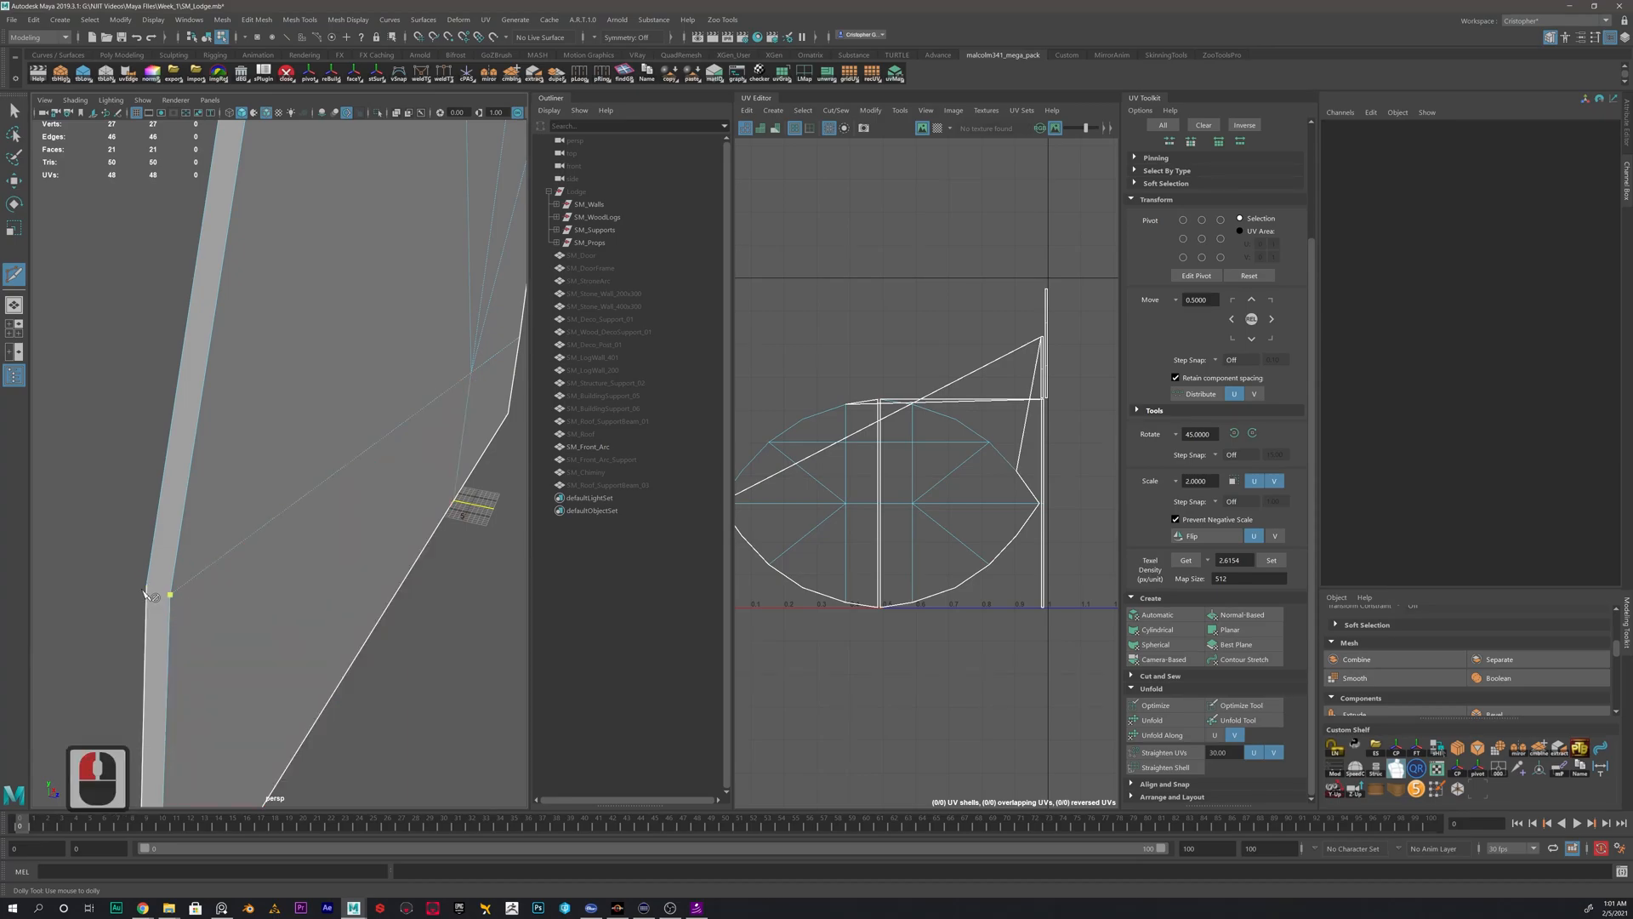
key("BackSpace")
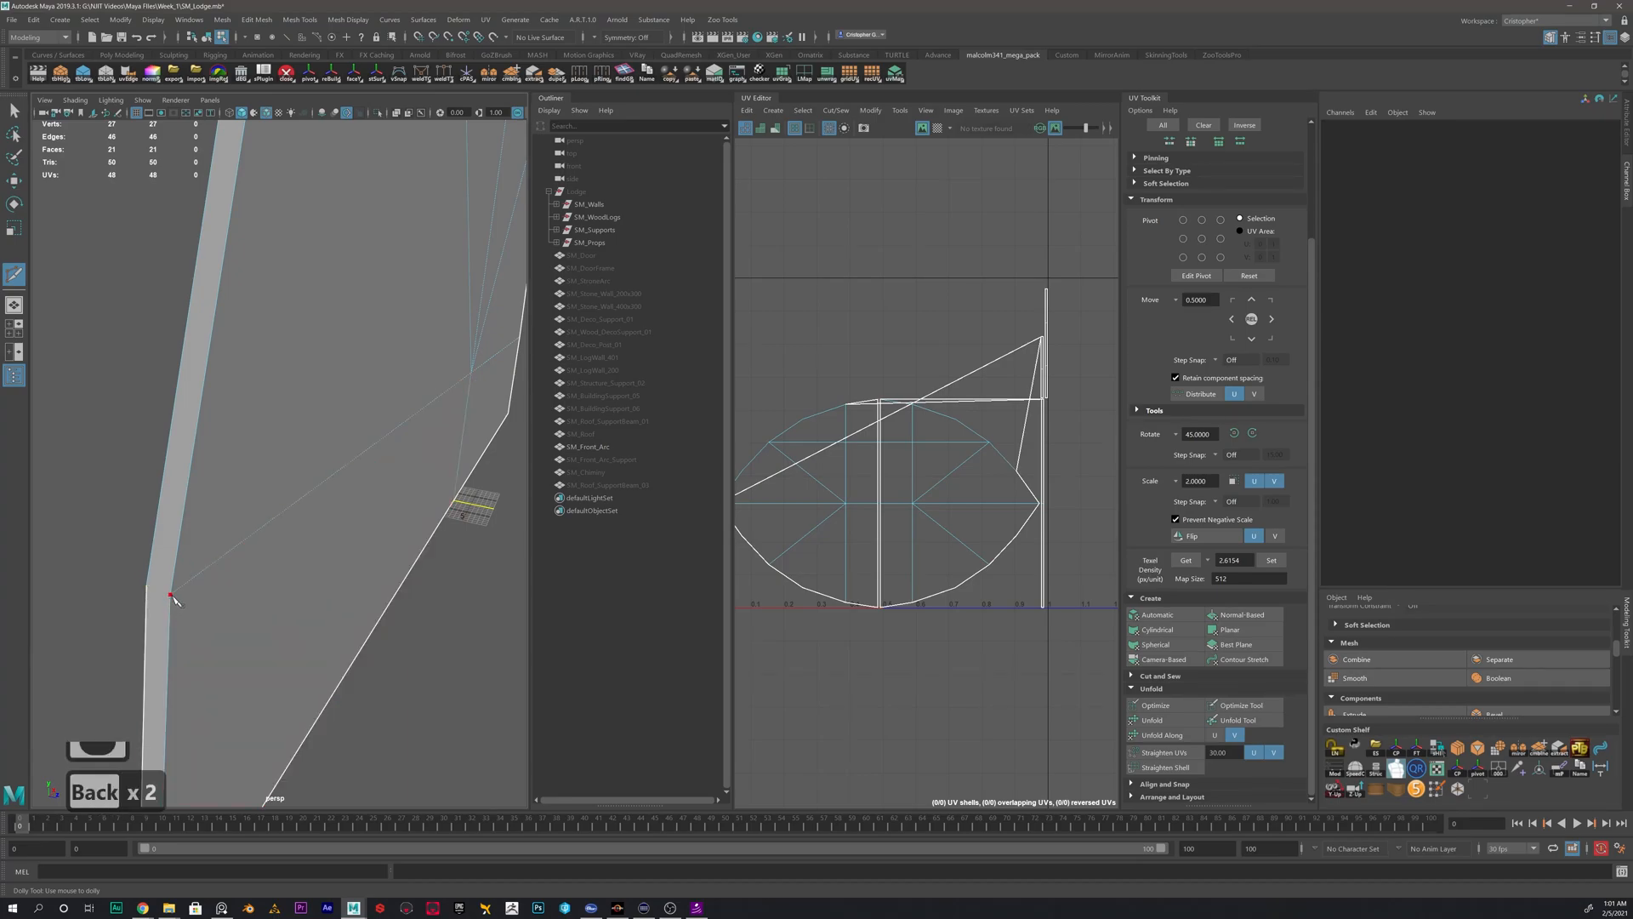
left_click(171, 596)
key("Return")
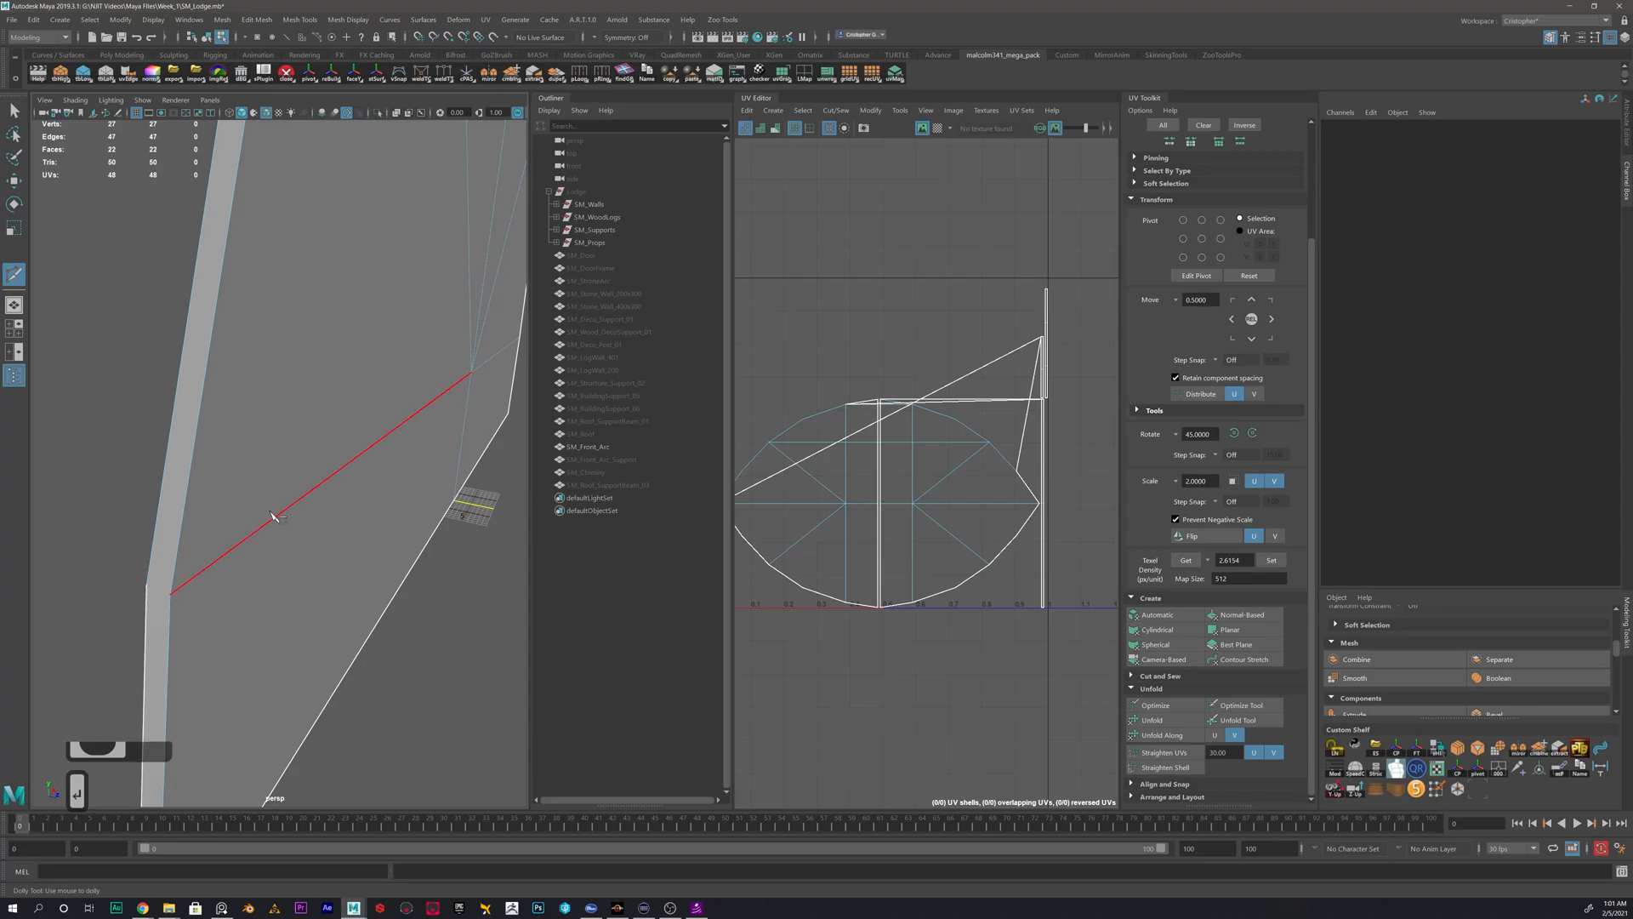
- Cut an edge across the filled rim strip at the corner nearest the arc's peak
scroll(293, 481, "down", 4)
left_click(282, 339)
left_click_drag(304, 322, 233, 543, "alt")
scroll(234, 542, "up", 3, "alt")
left_click_drag(282, 431, 327, 415, "alt")
scroll(392, 371, "up", 1, "alt")
left_click_drag(393, 371, 279, 472, "alt")
scroll(279, 473, "up", 2, "alt")
left_click_drag(477, 406, 361, 364, "alt")
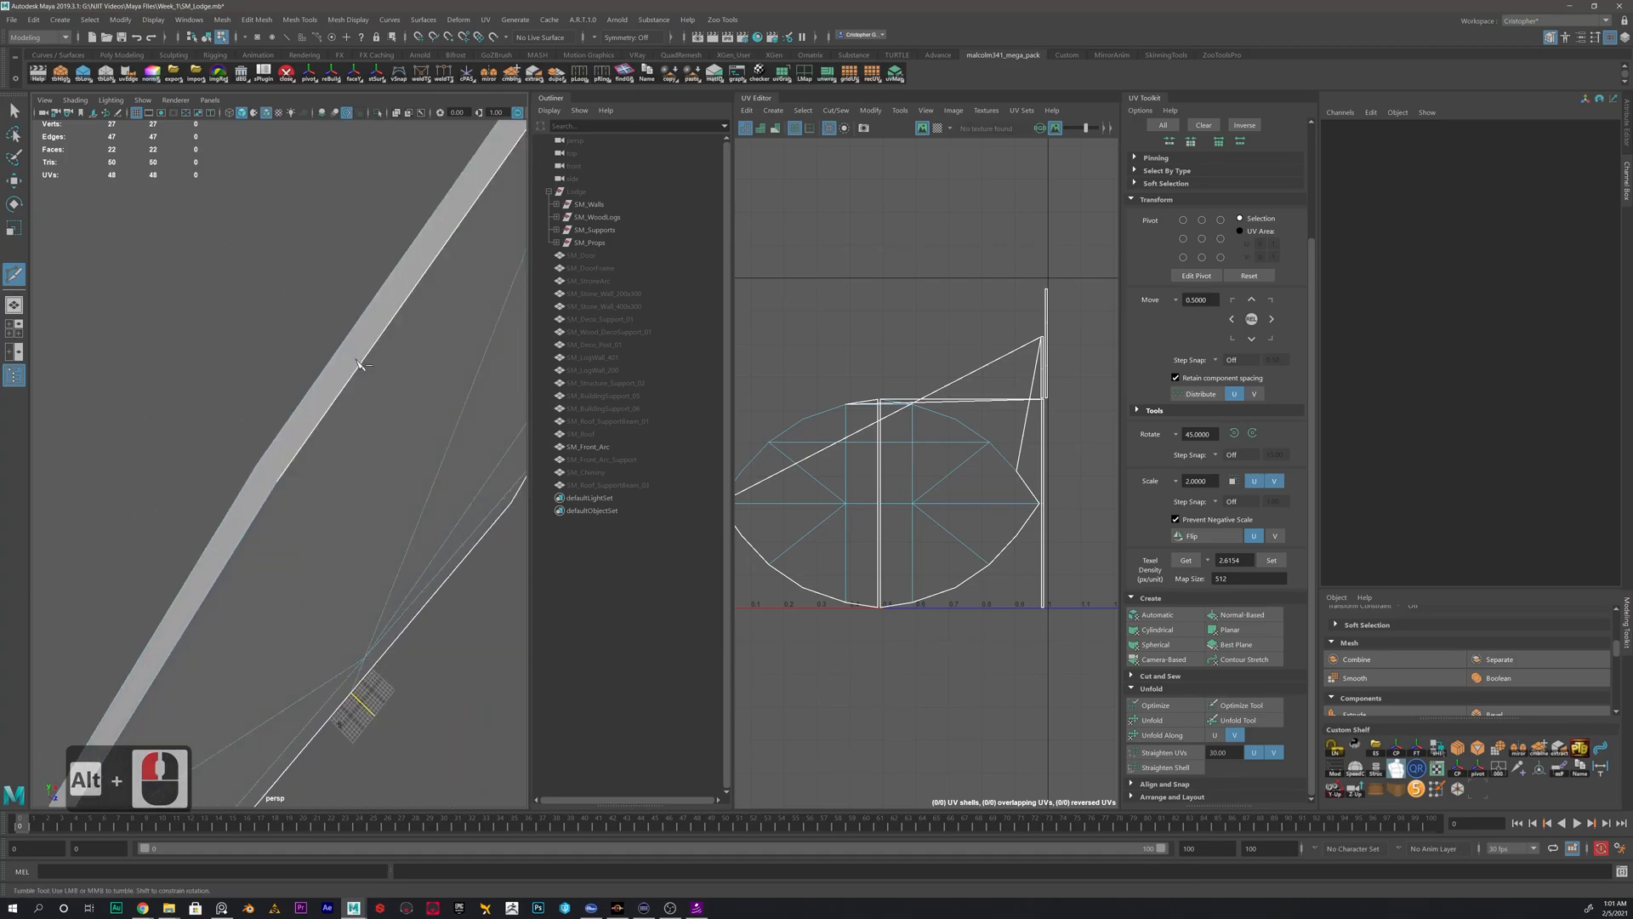
left_click(276, 482)
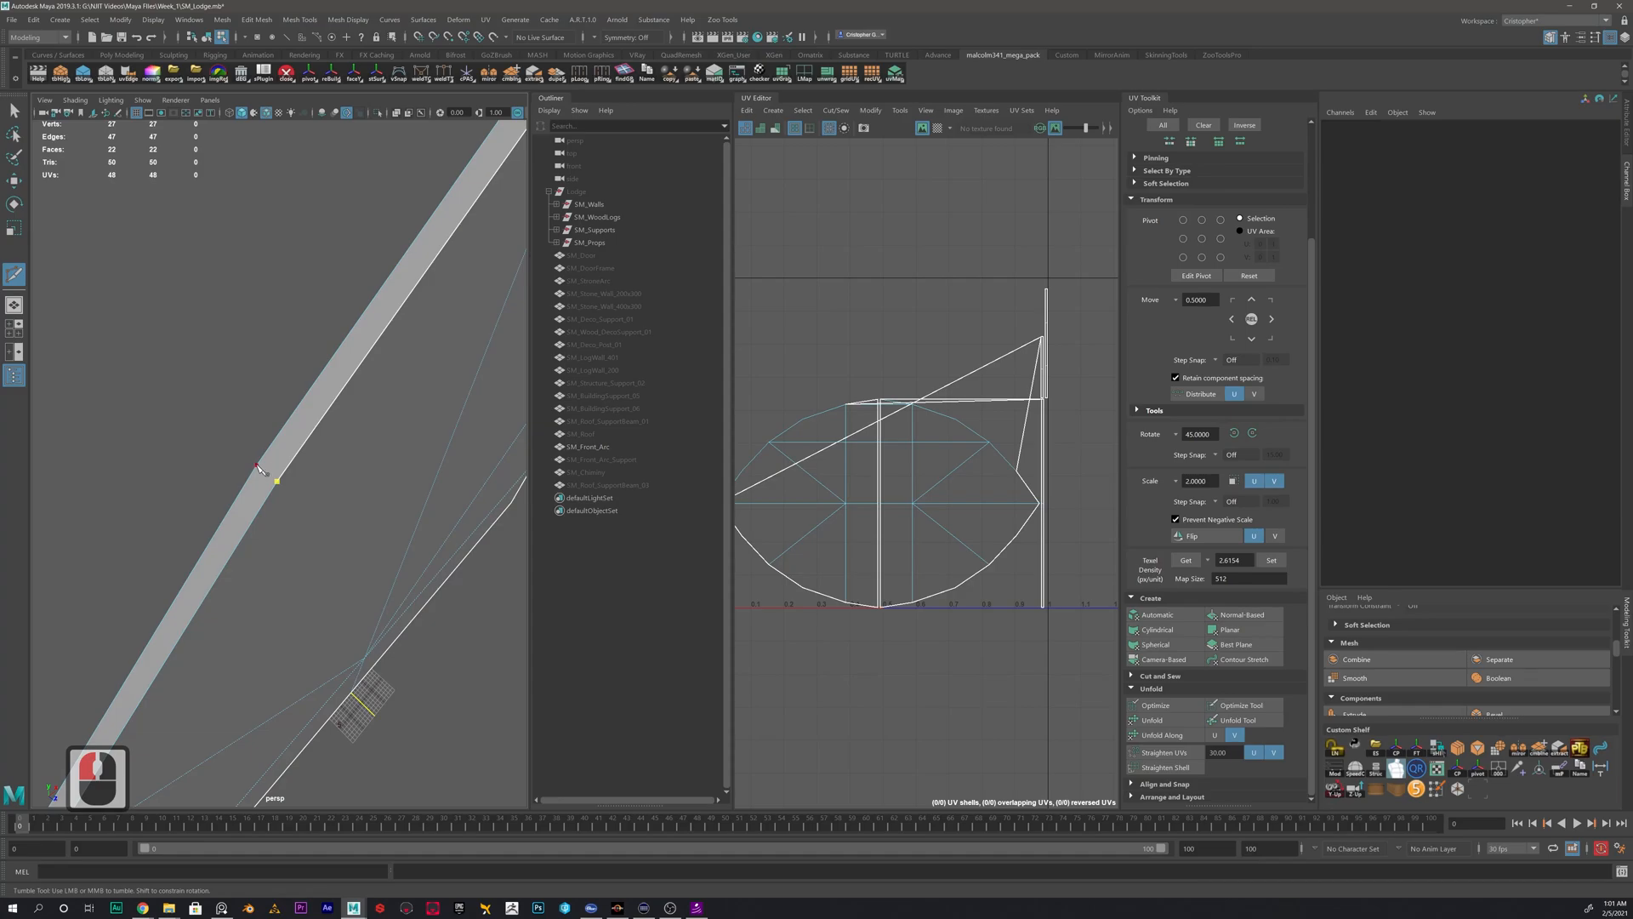
left_click(258, 467)
scroll(284, 481, "down", 2, "alt")
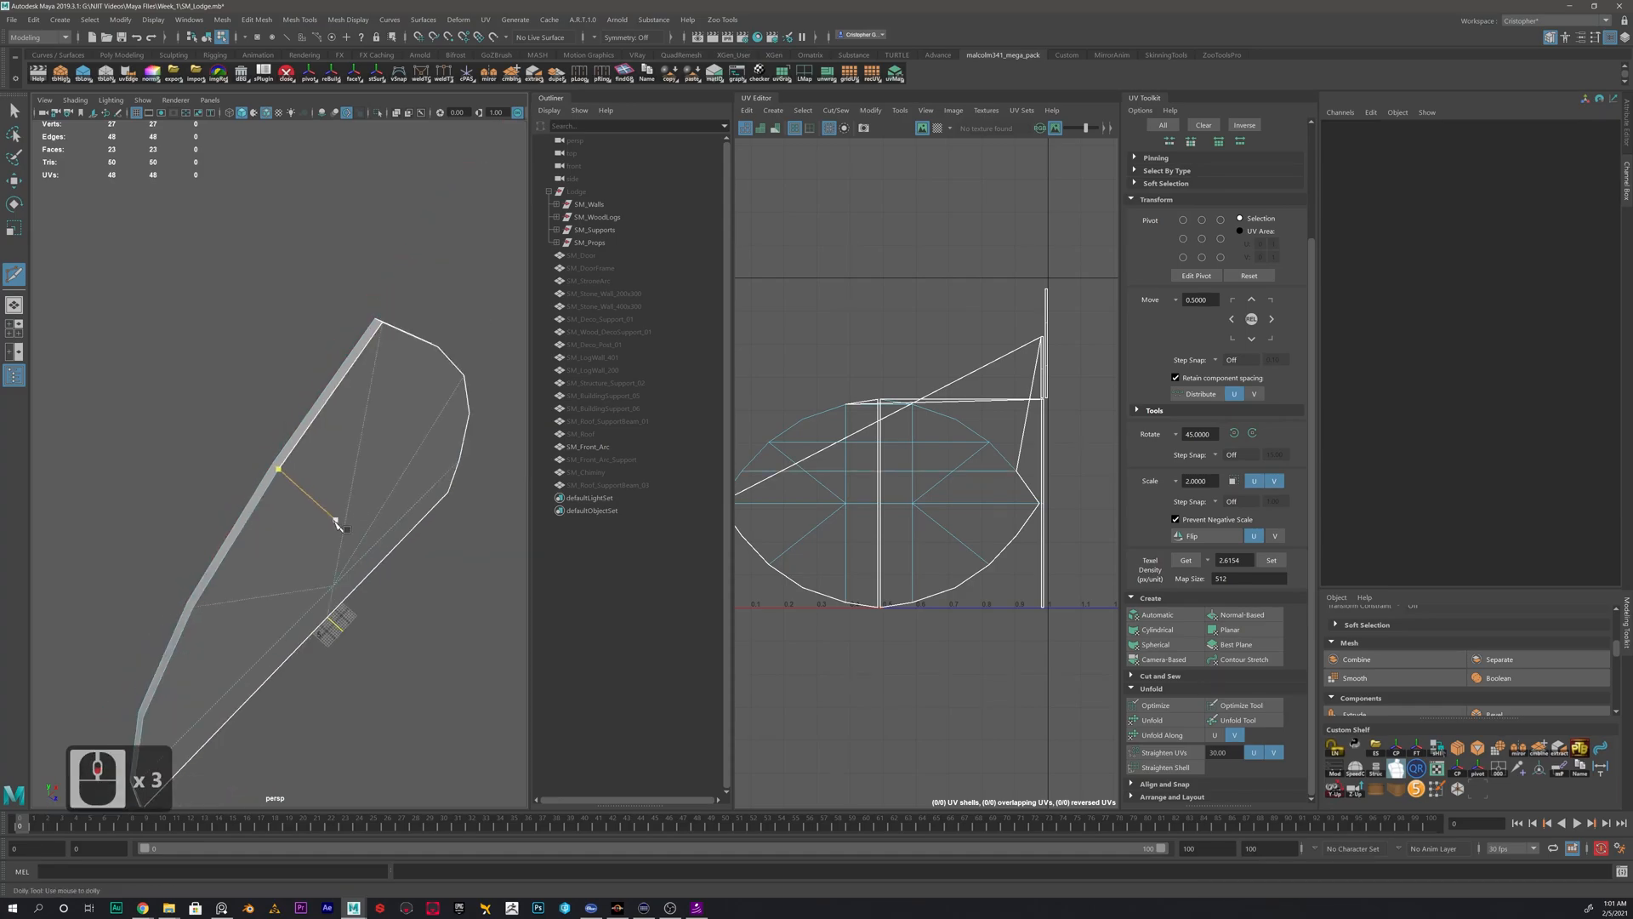
- Cut the last edge across the filled rim strip at its remaining unsplit corner and leave Multi-Cut
left_click_drag(336, 513, 316, 496, "alt")
scroll(390, 444, "up", 2, "alt")
middle_click_drag(391, 445, 340, 444, "alt")
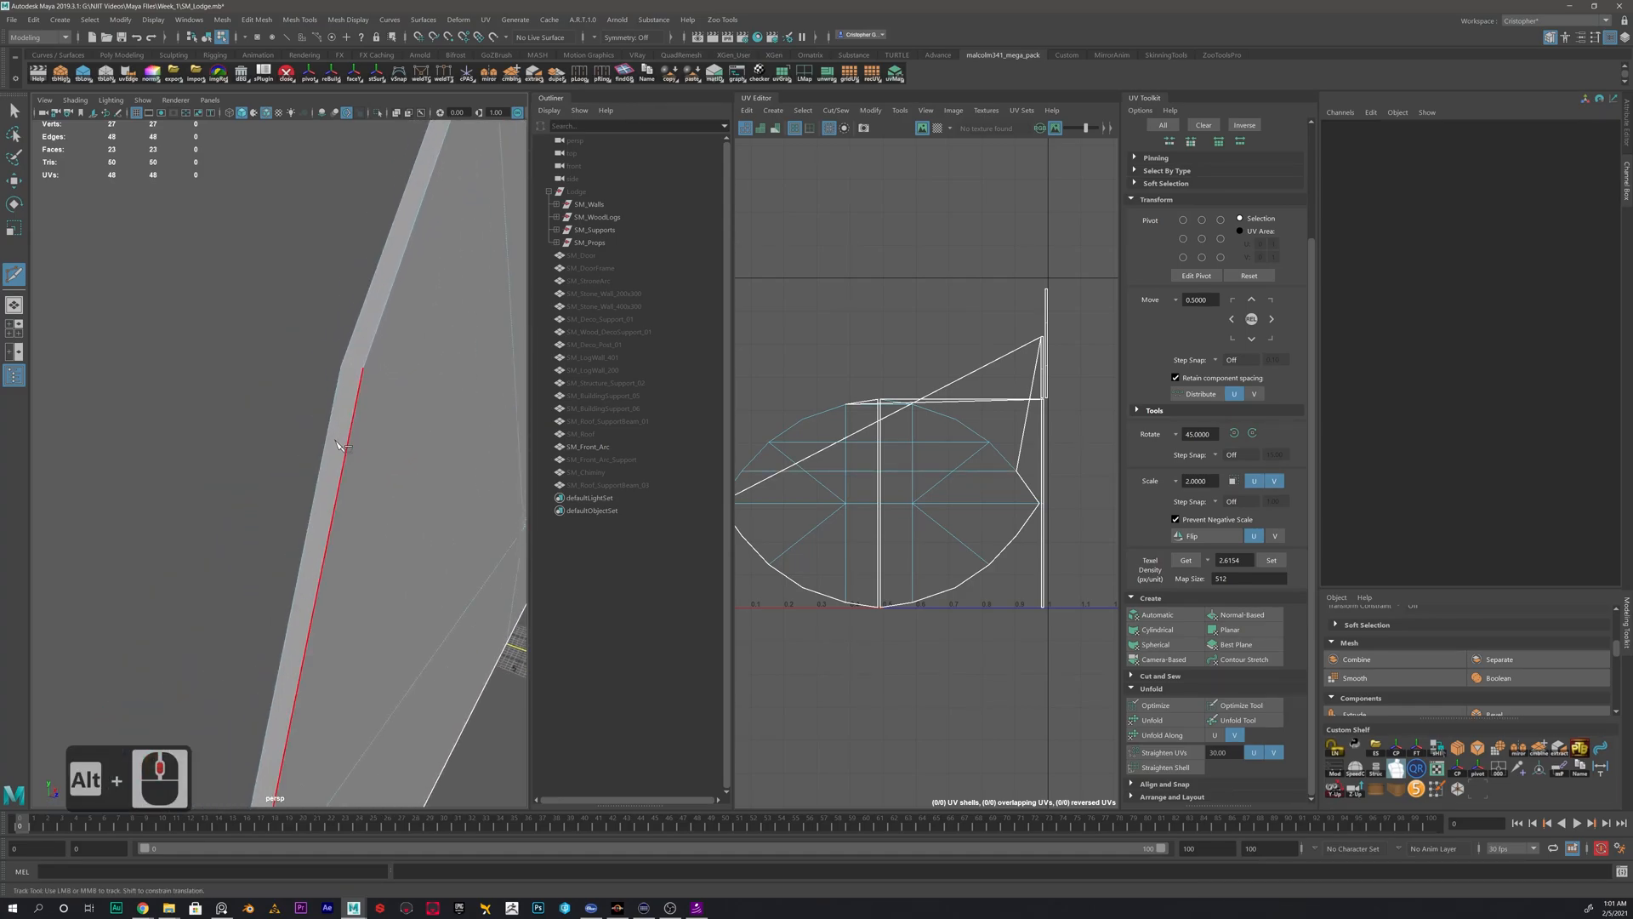
left_click(364, 369)
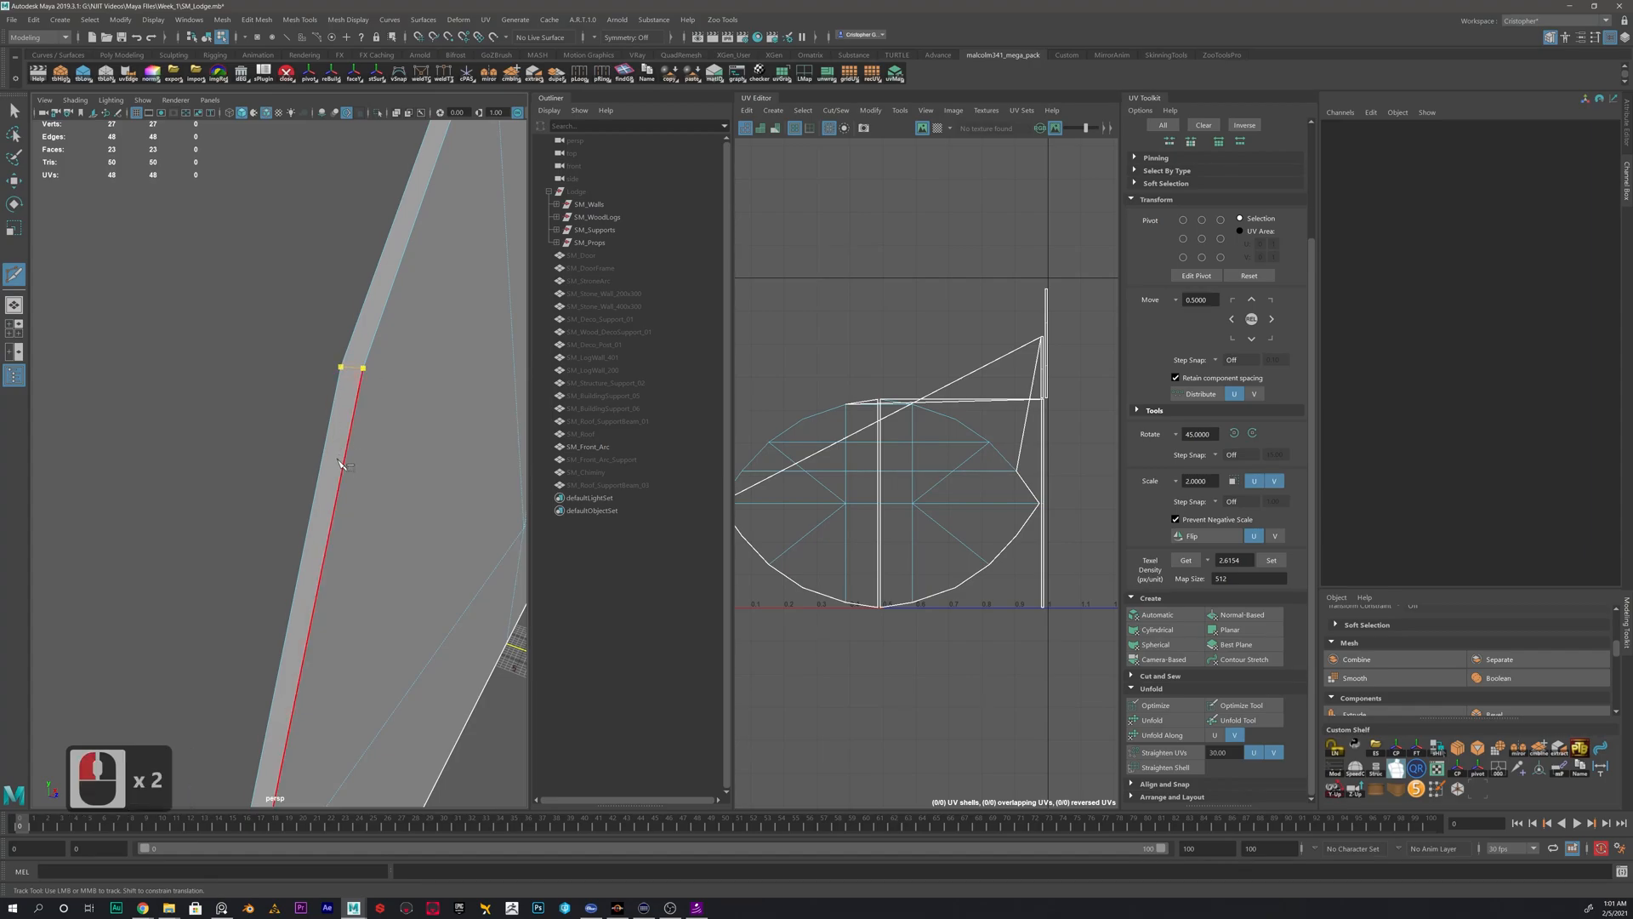
scroll(342, 465, "down", 5)
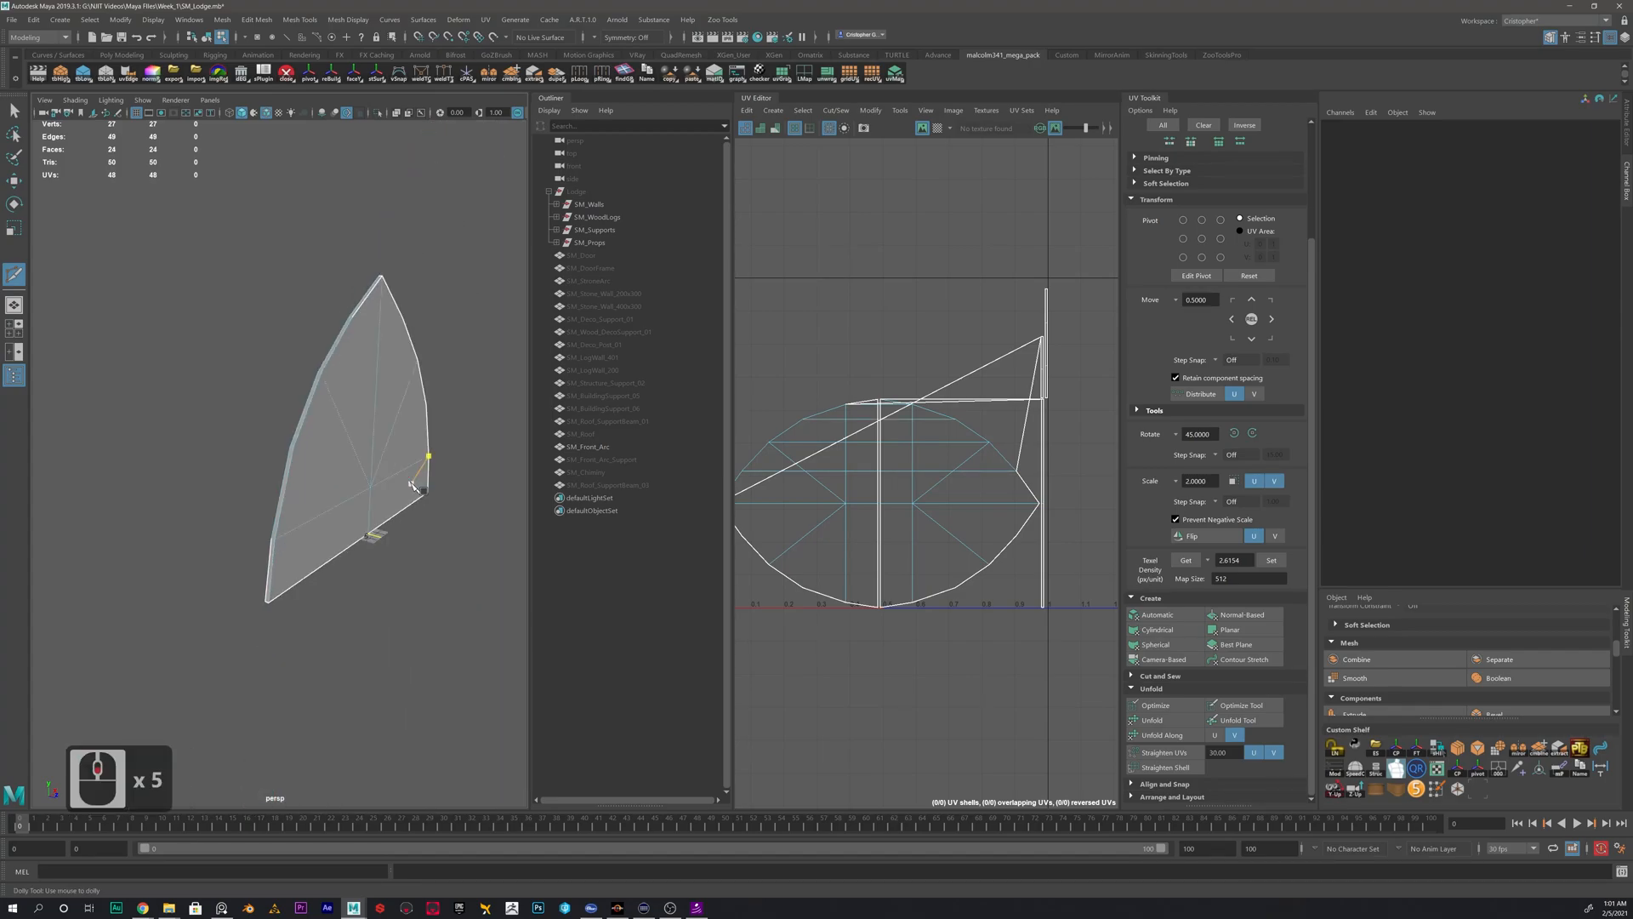
key("w")
- Delete the front arc's history, select all its vertices and merge them
right_click_drag(348, 396, 398, 371)
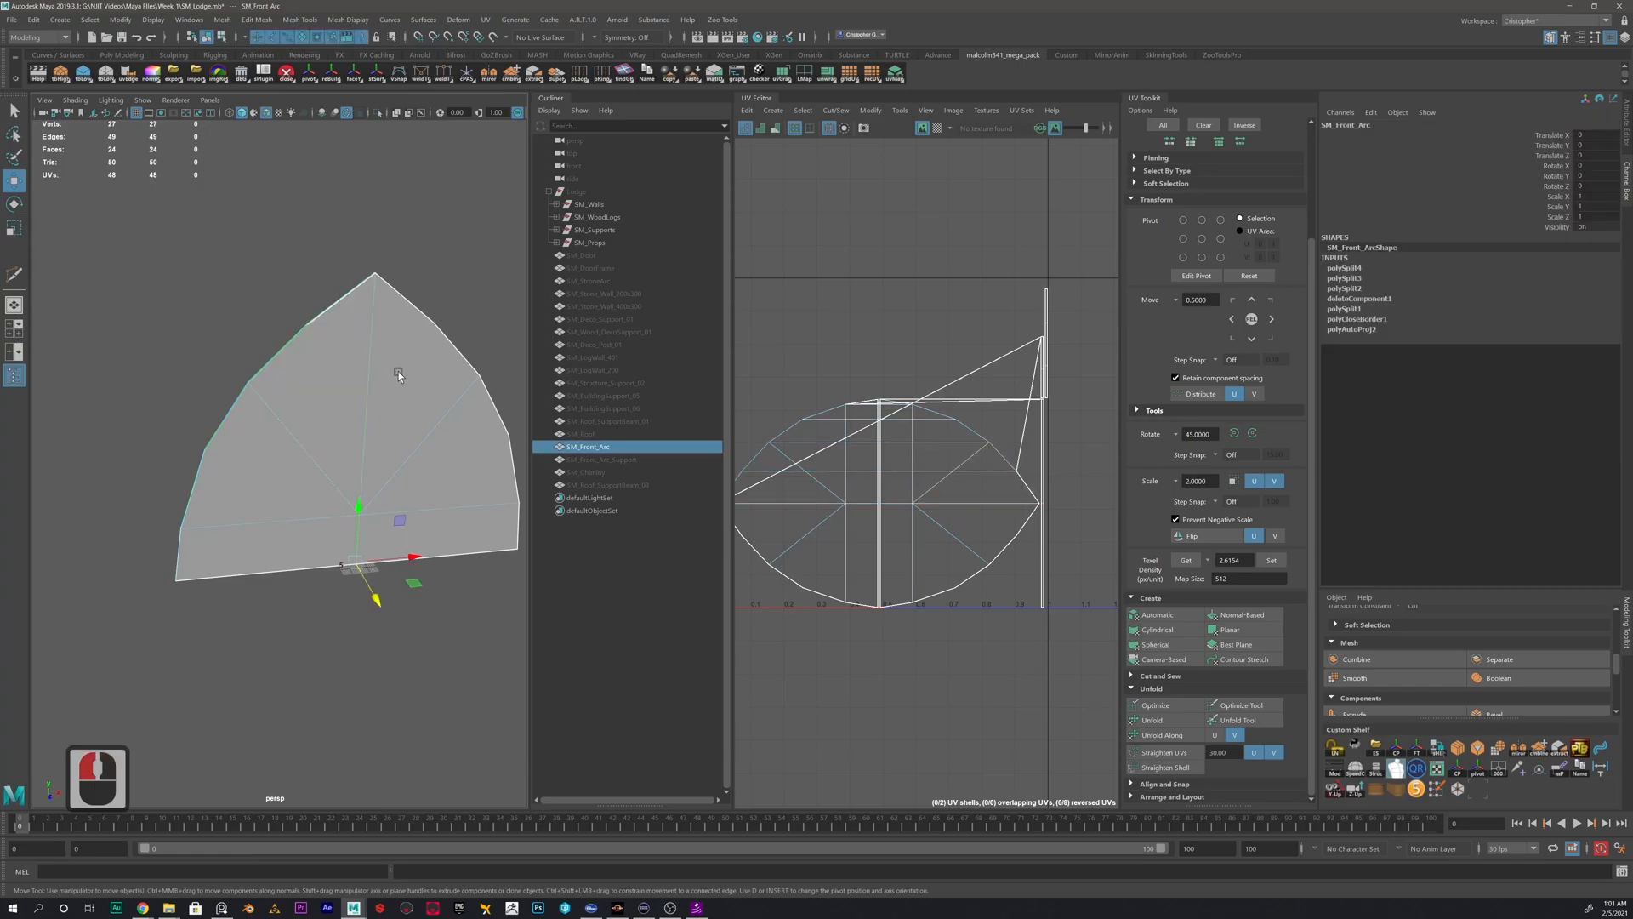
key("alt+shift+d")
right_click(399, 401)
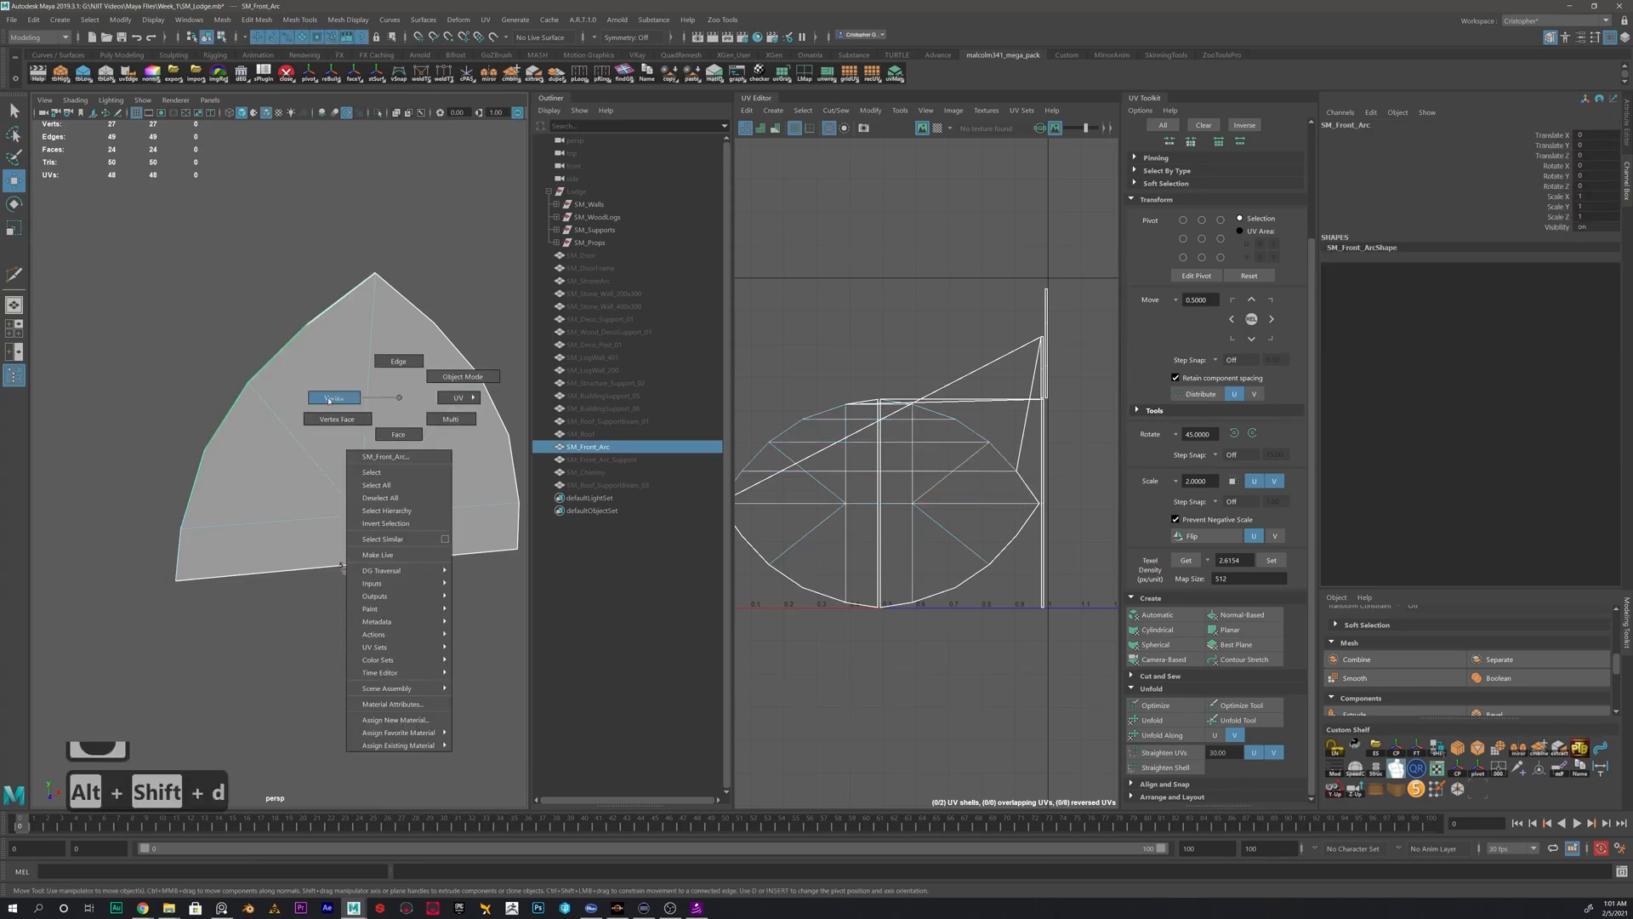
right_click_drag(329, 400, 327, 399)
scroll(289, 382, "down", 5)
left_click_drag(228, 354, 453, 577)
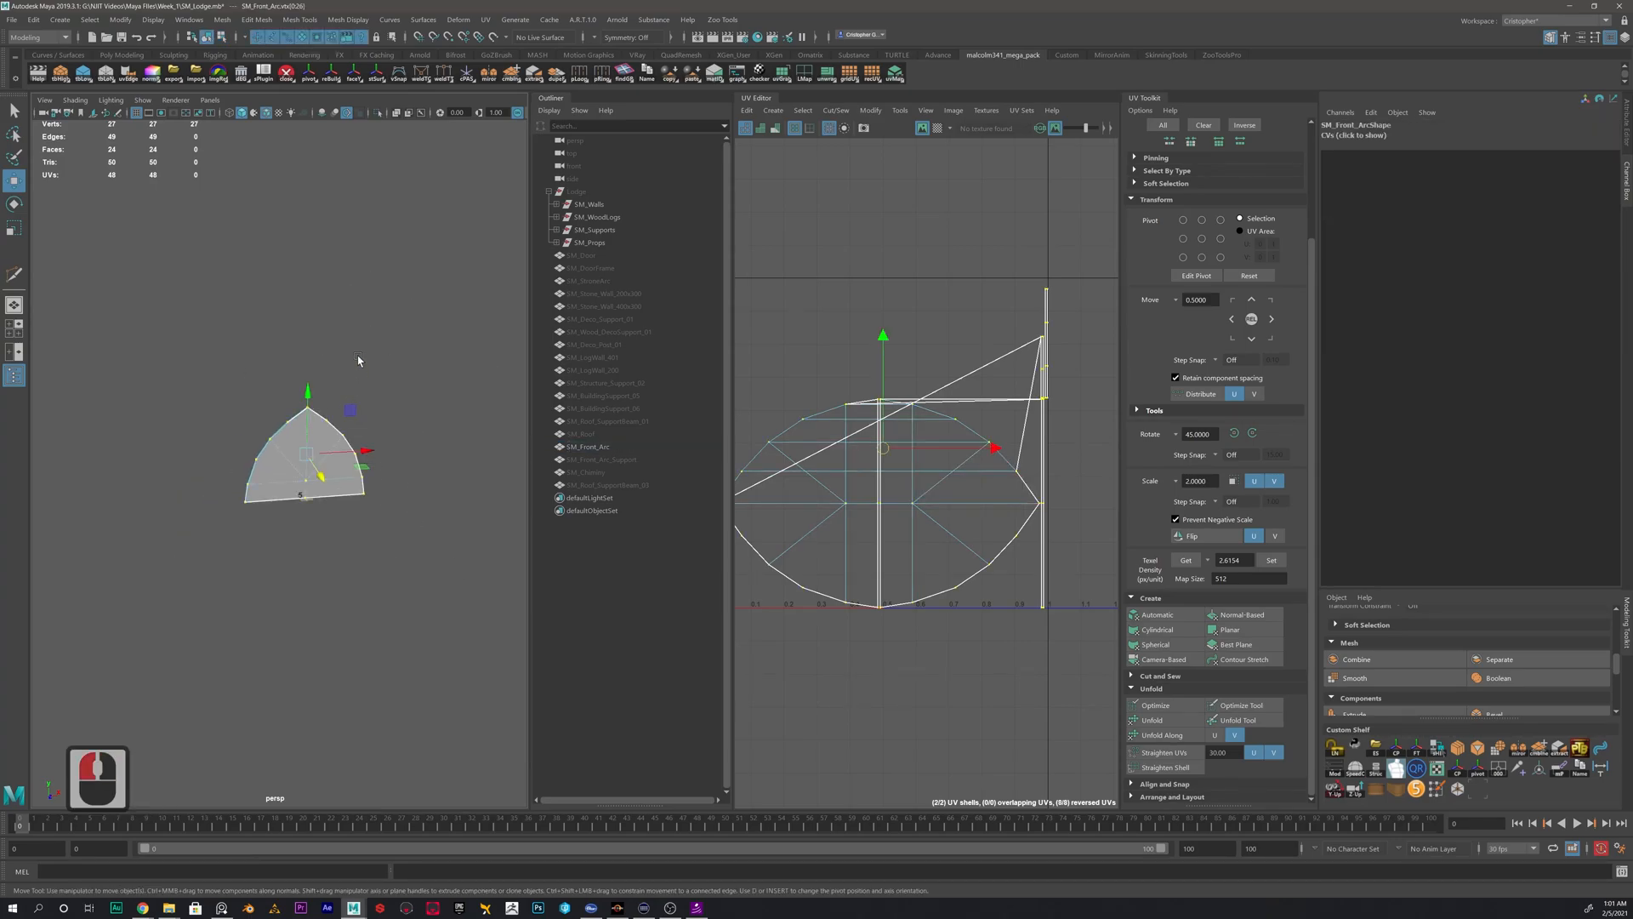
left_click(451, 357)
left_click_drag(455, 350, 116, 606)
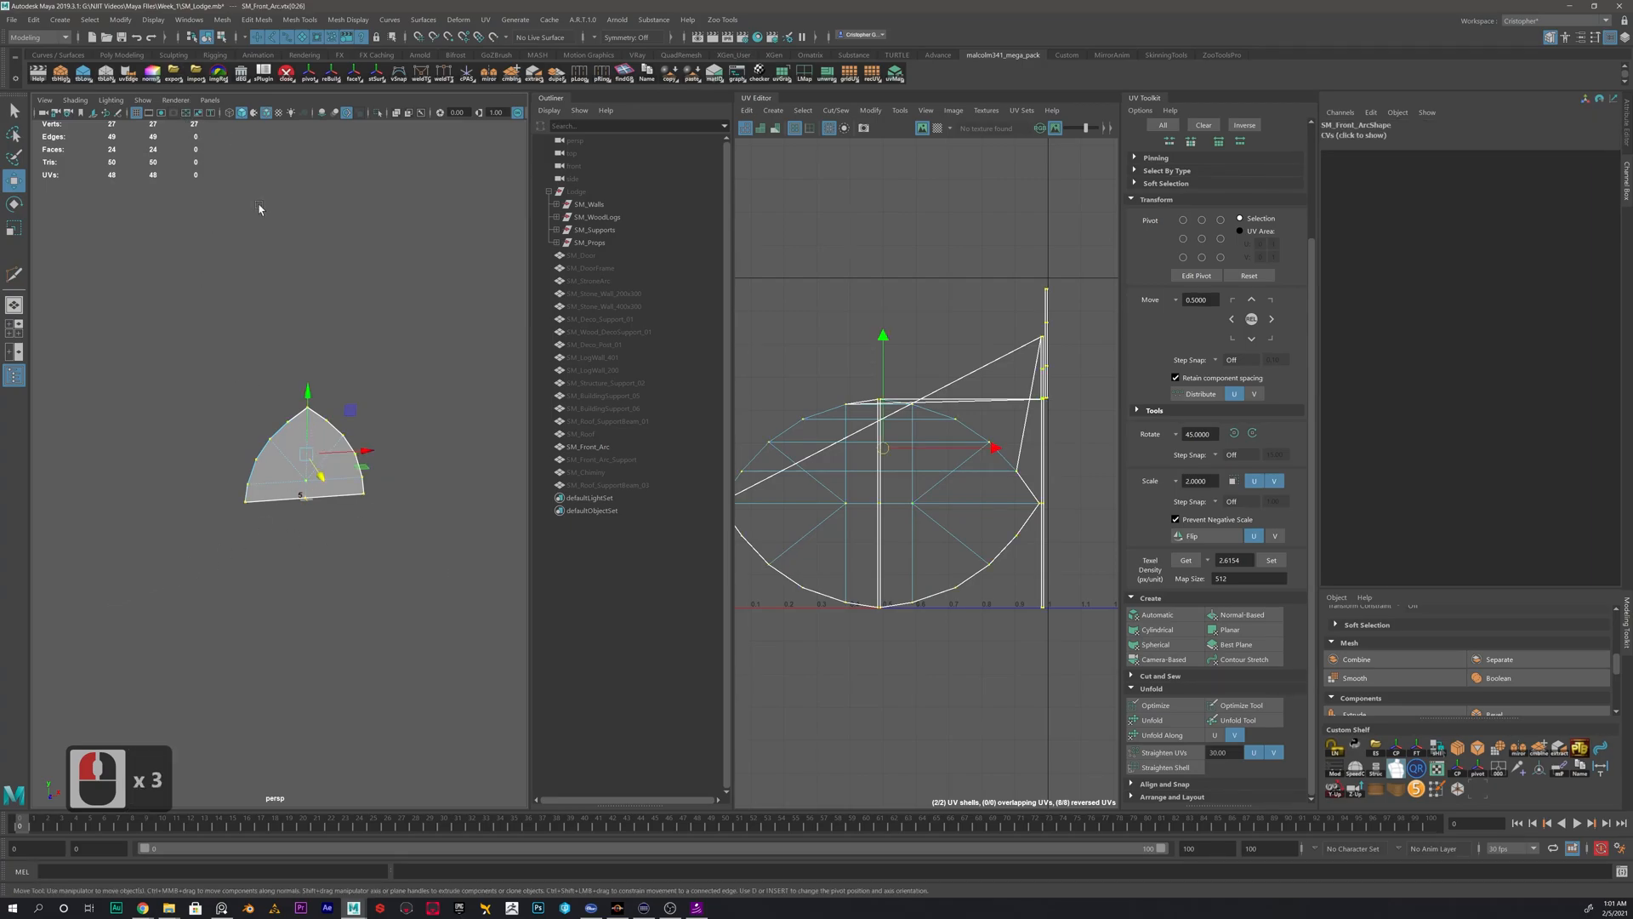
right_click(298, 292, "shift")
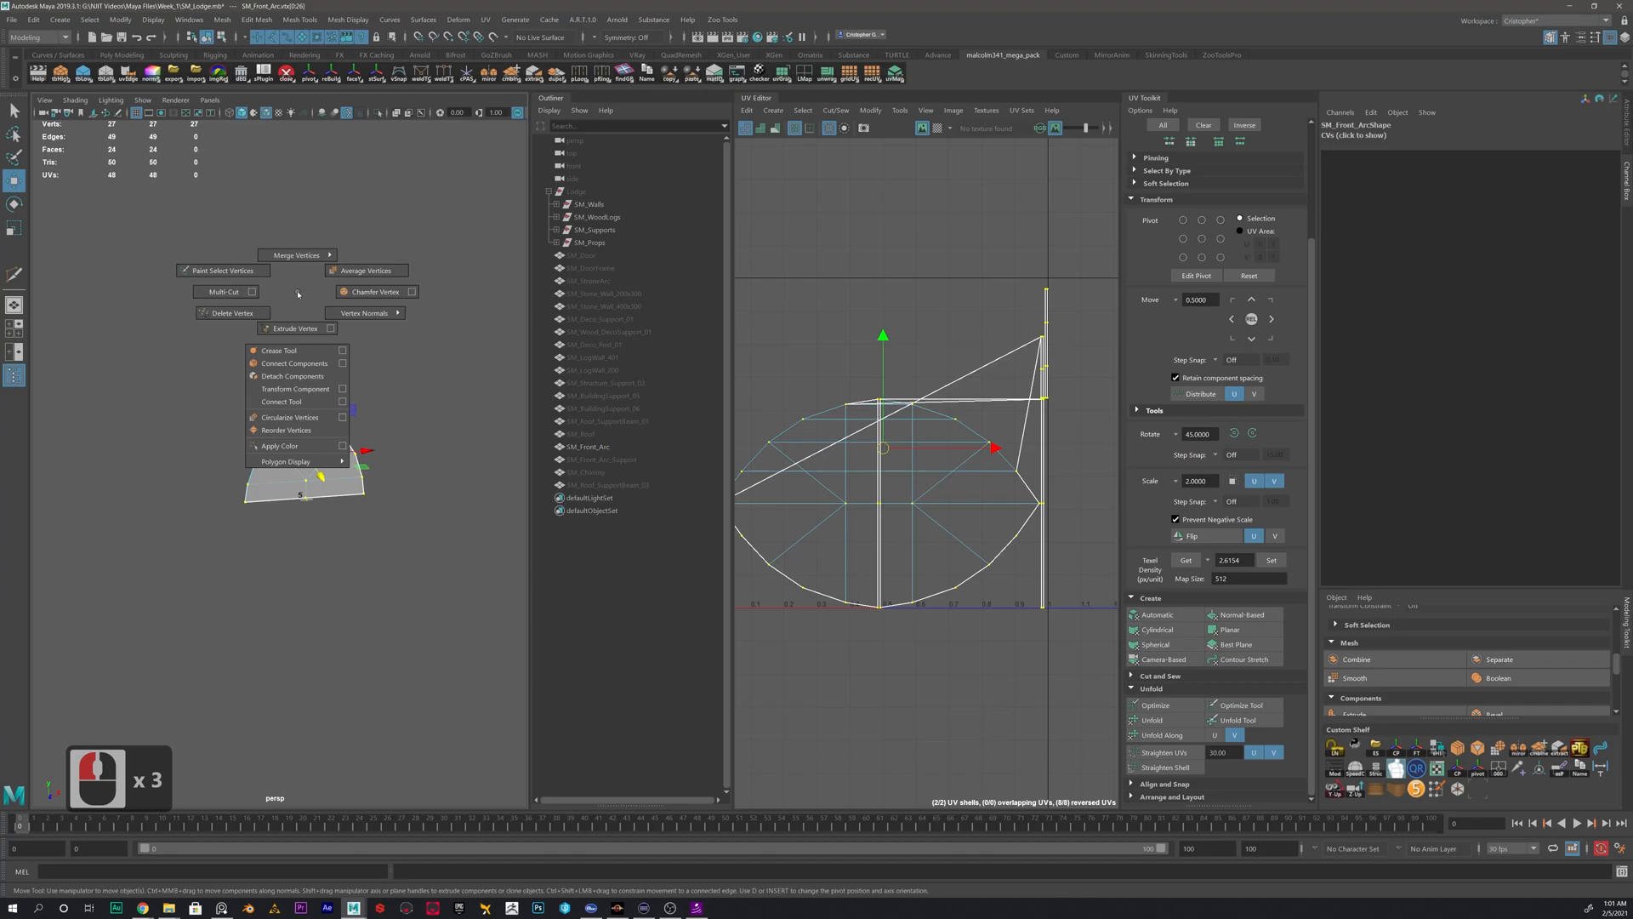
right_click_drag(298, 275, 365, 232, "shift")
- Return the front arc to object mode, preview it smoothed to check the merge, and restore the unsmoothed display
right_click_drag(274, 446, 344, 427)
left_click(405, 412)
left_click(319, 457)
key("3")
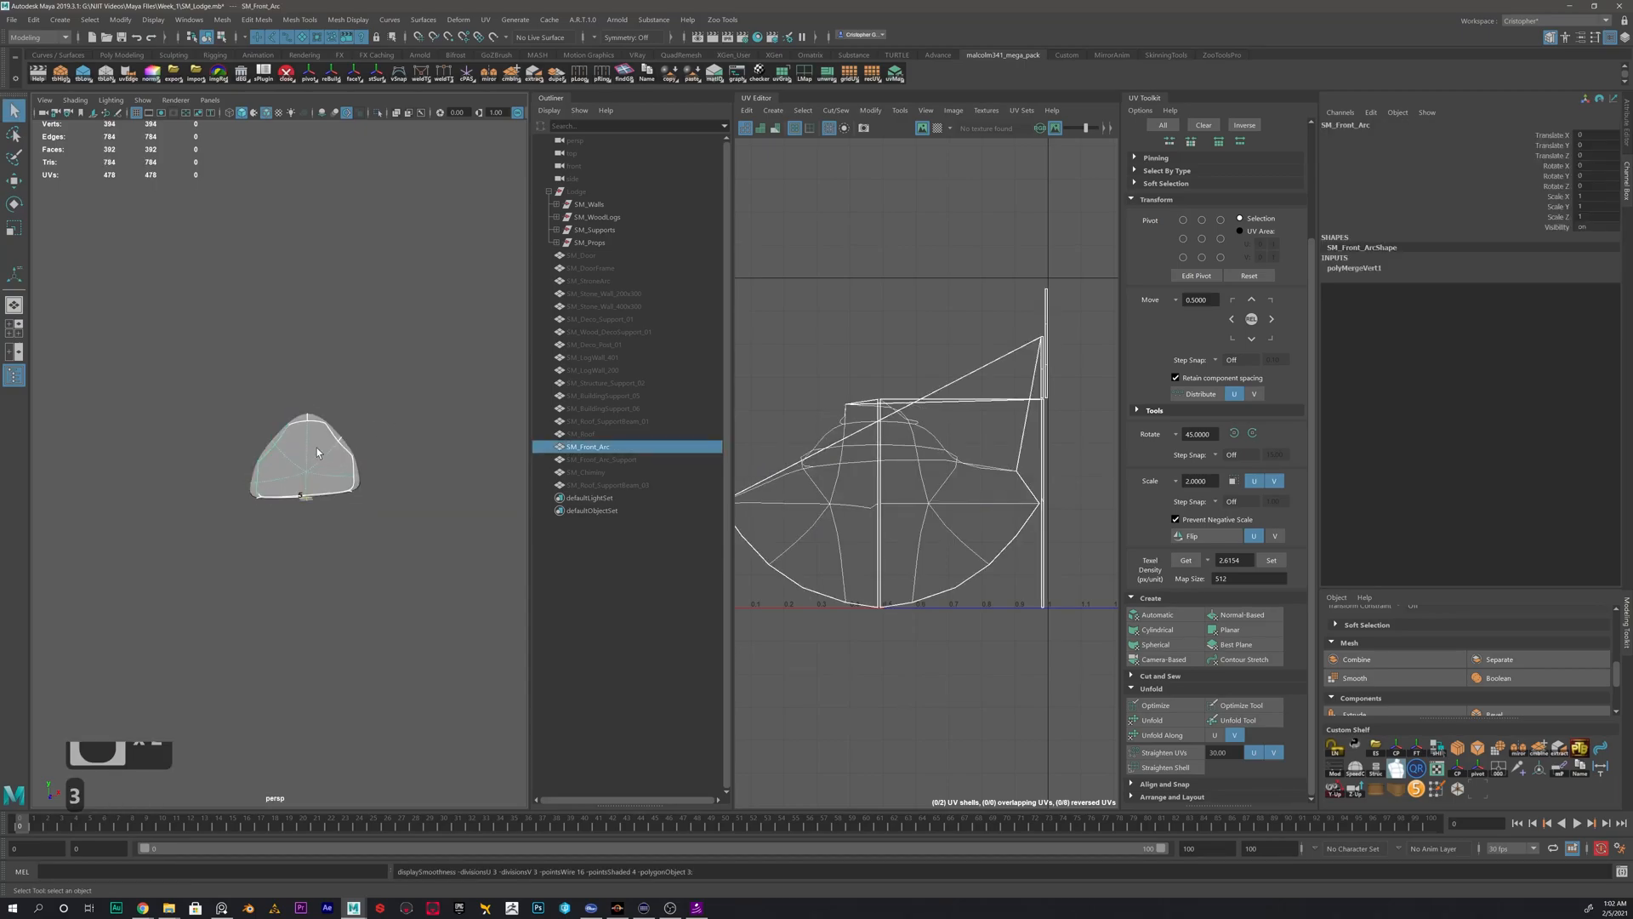
key("1")
- Apply a fresh automatic UV projection to the repaired front arc mesh
scroll(322, 459, "up", 3)
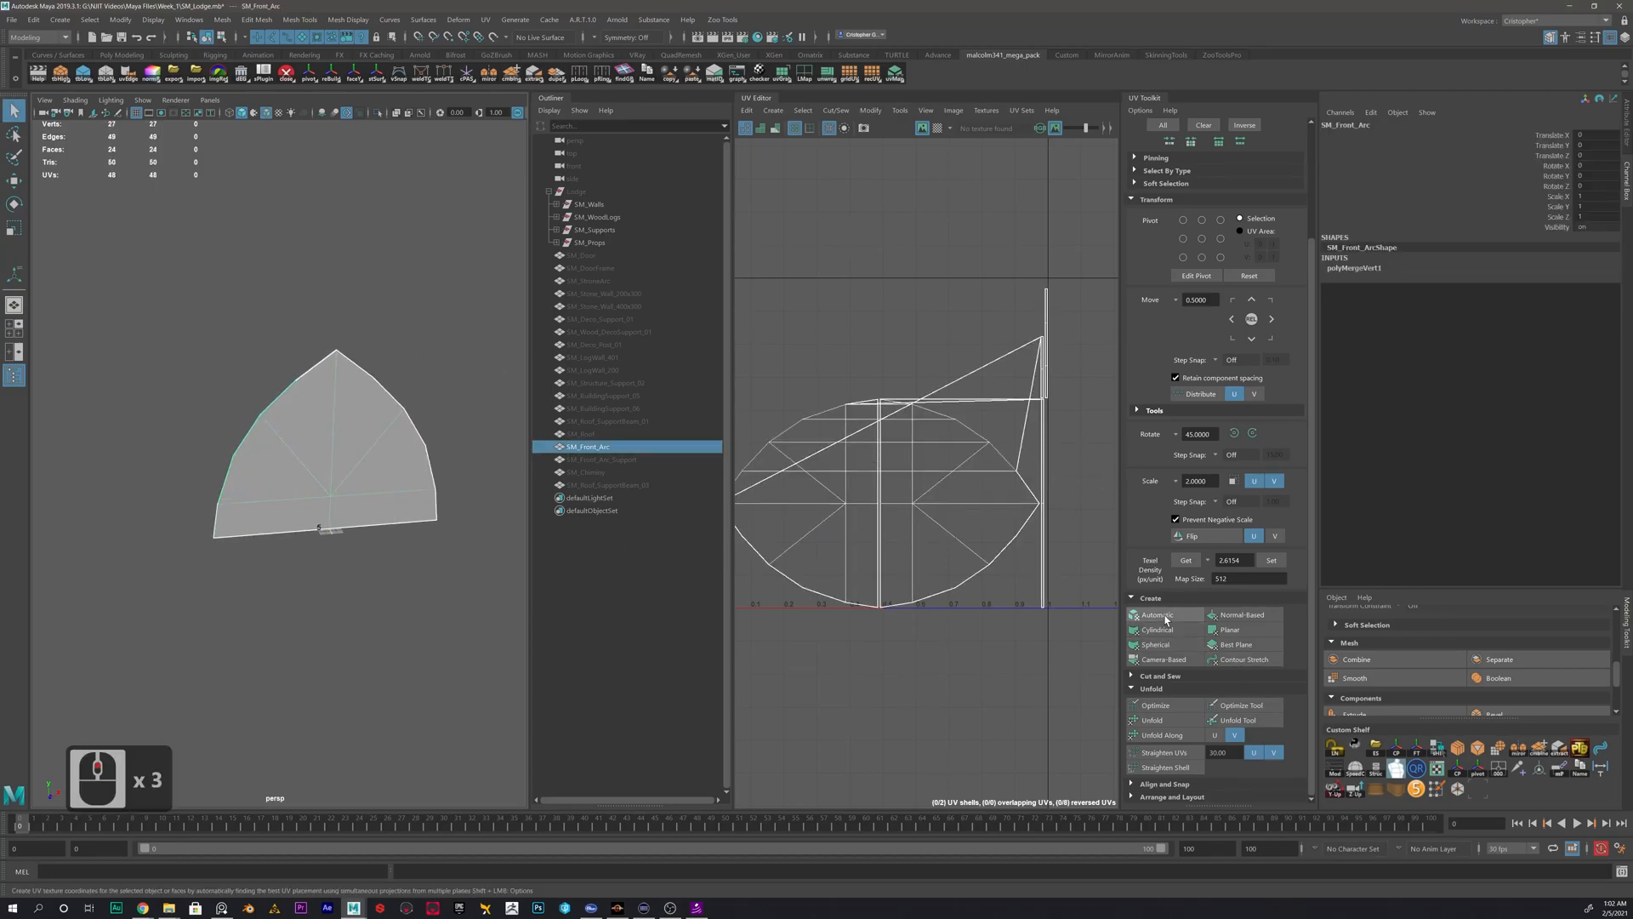
left_click(1156, 614)
middle_click_drag(1010, 473, 1032, 448, "alt")
scroll(1031, 448, "up", 1)
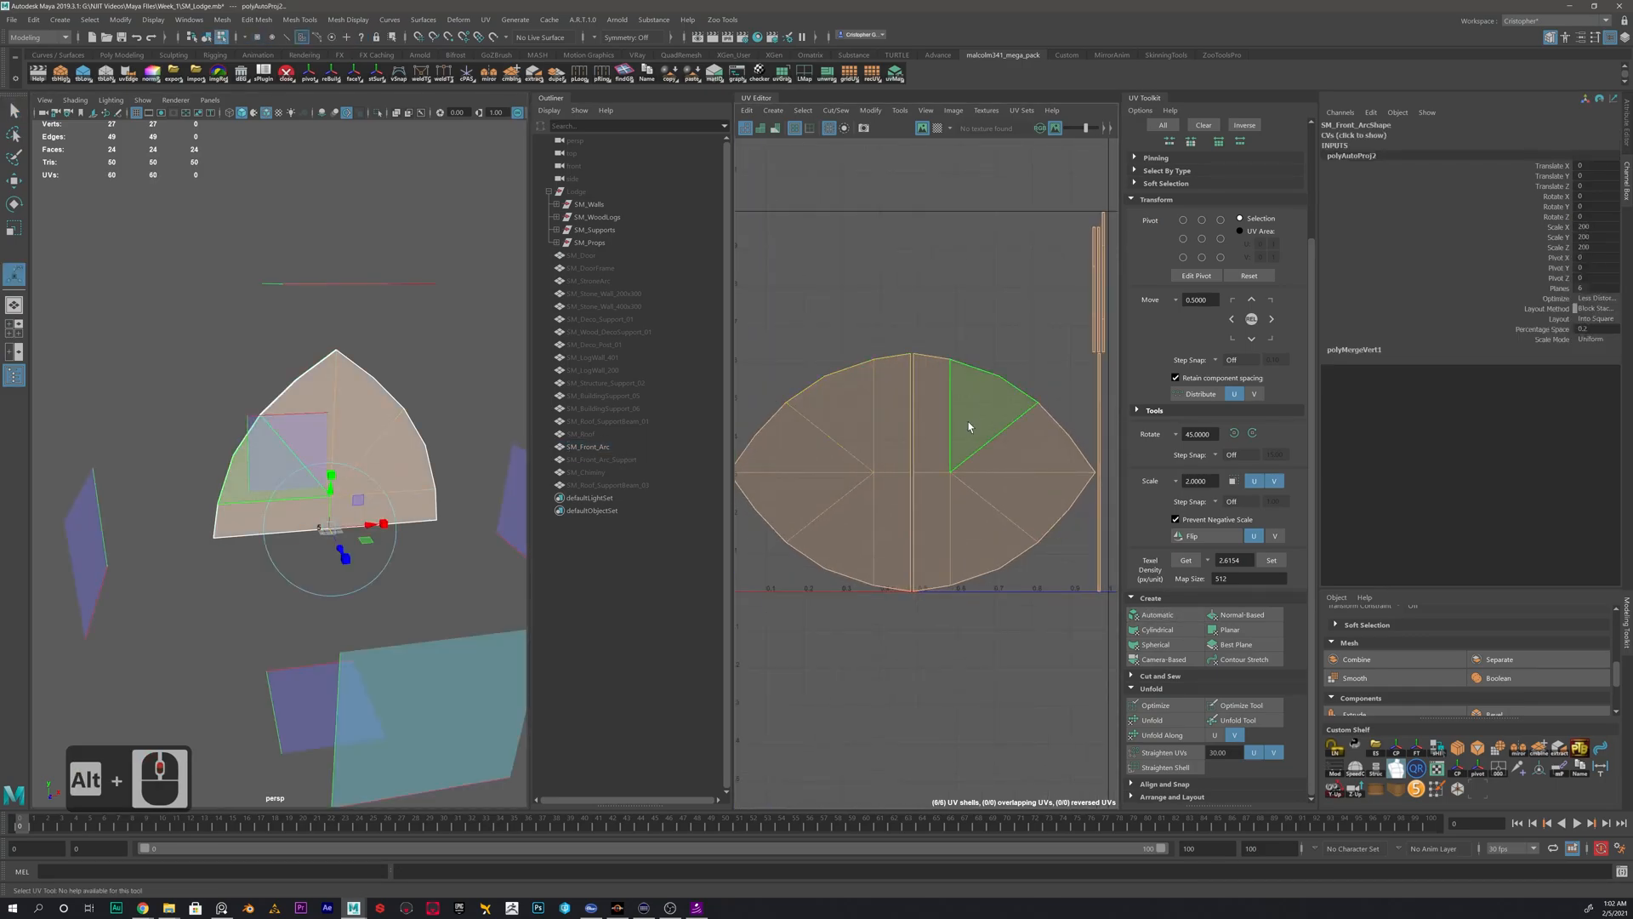
- Rotate the two large arc UV shells 90 degrees so both peaks point up
right_click_drag(887, 433, 837, 412)
left_click(857, 428)
key("e")
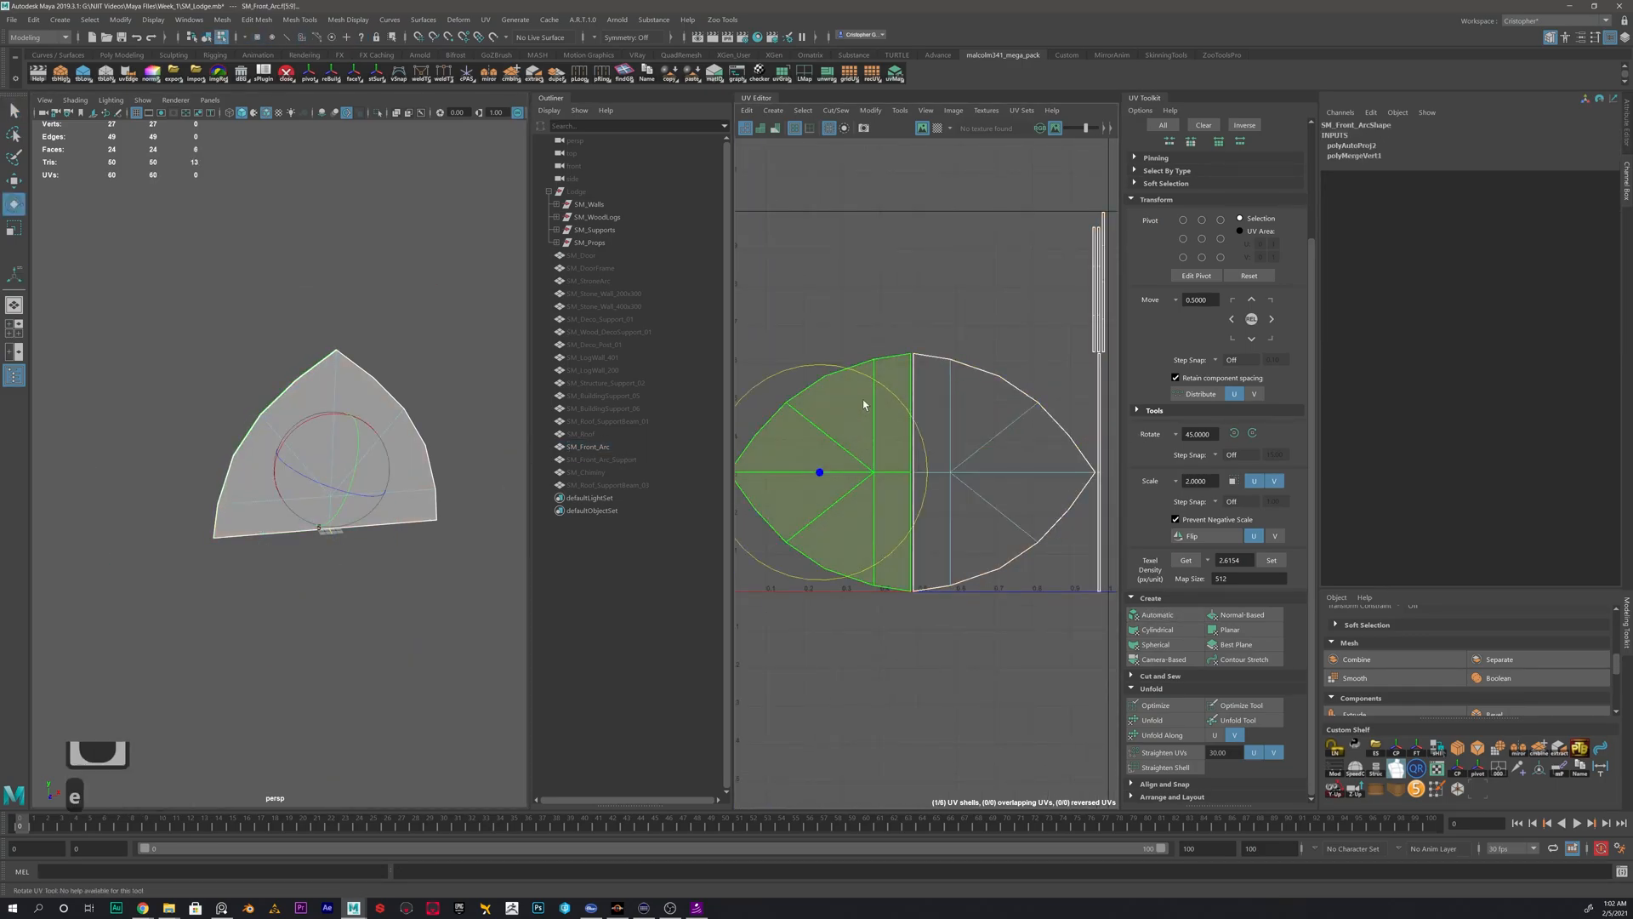
left_click_drag(891, 392, 966, 597)
left_click(1032, 434)
key("j")
left_click_drag(1062, 391, 879, 409)
- Move the second arc shell above the first so the two no longer overlap
key("w")
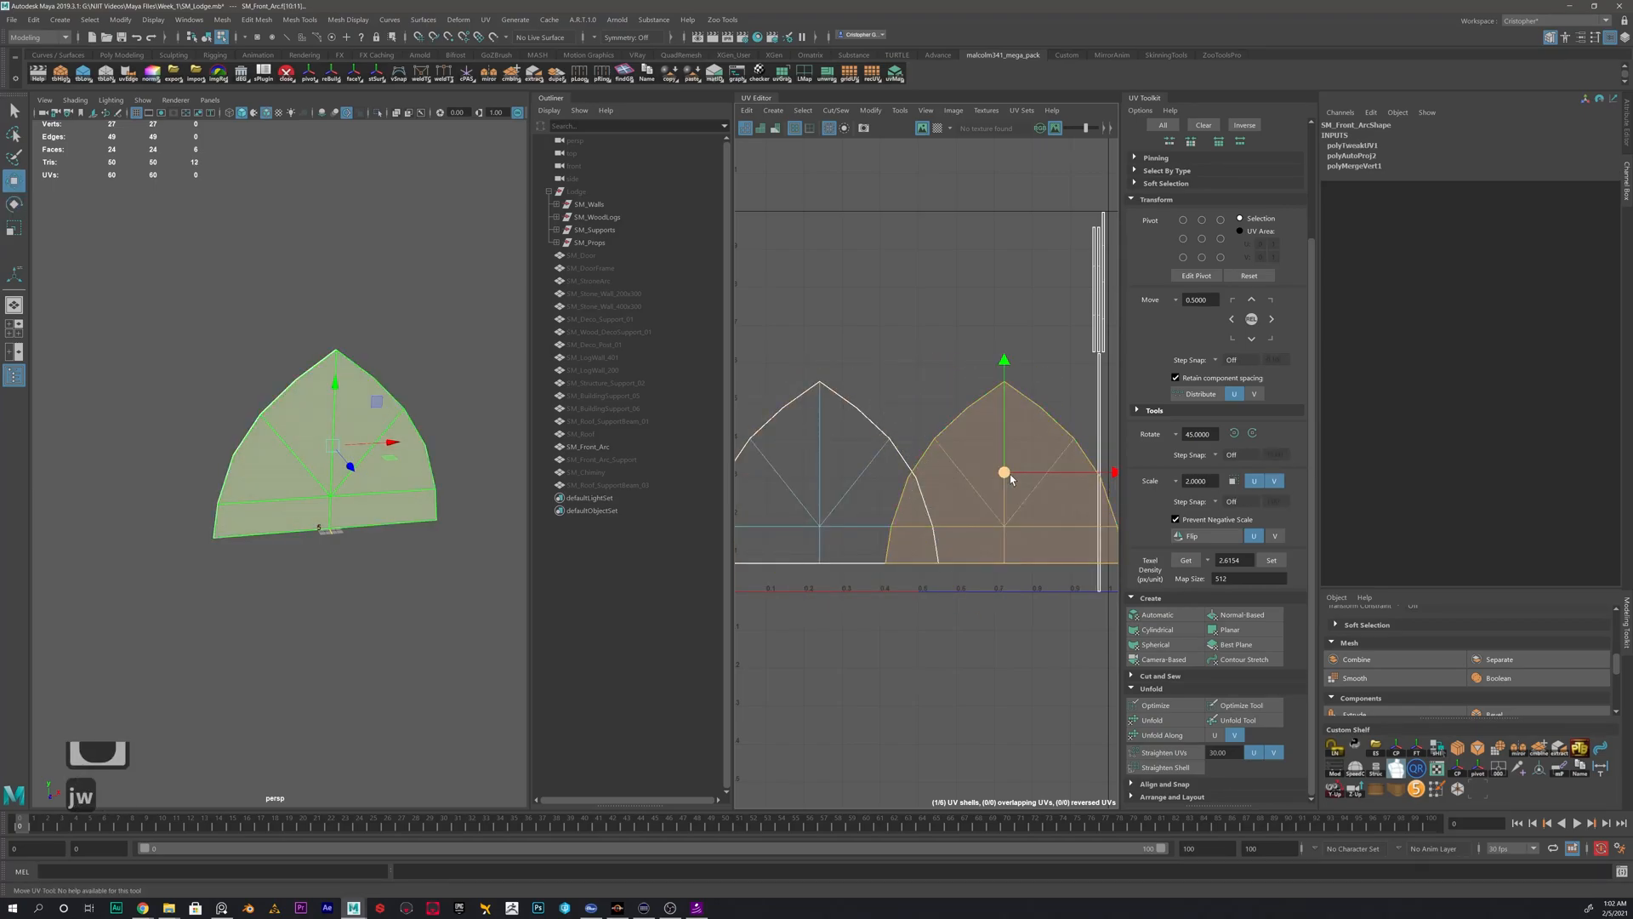
left_click_drag(1008, 473, 850, 263)
left_click(977, 375)
- Select the bottom edges of the upper arc shell and move and sew the thin bottom strip onto them
scroll(1007, 396, "up", 2)
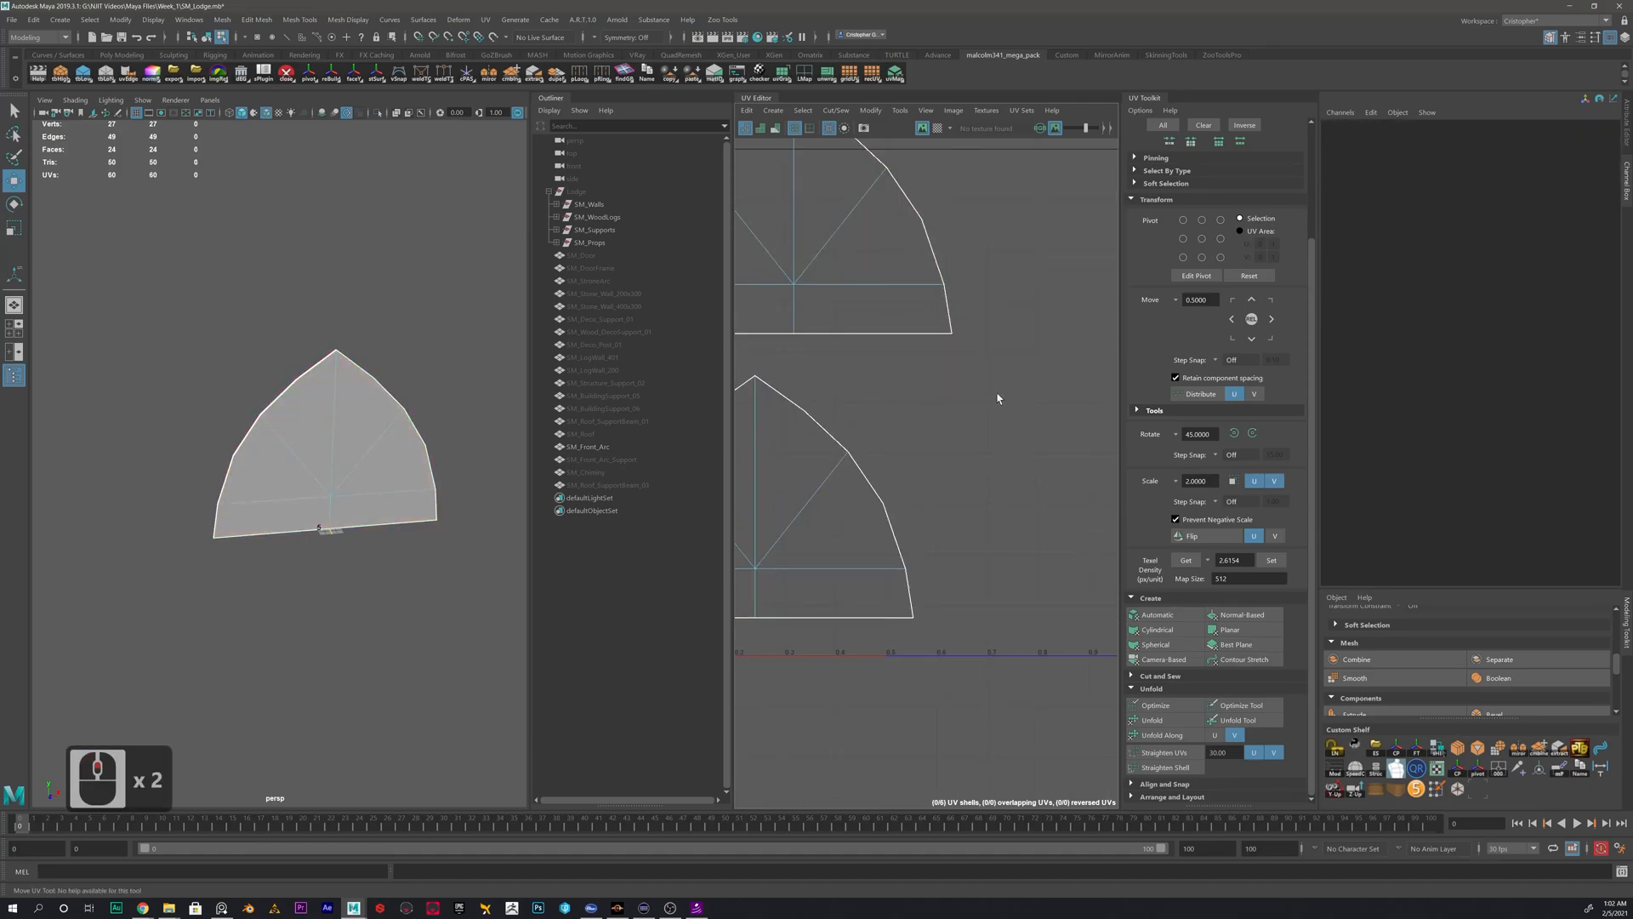
left_click_drag(961, 372, 971, 433, "alt")
middle_click_drag(972, 433, 1027, 477, "alt")
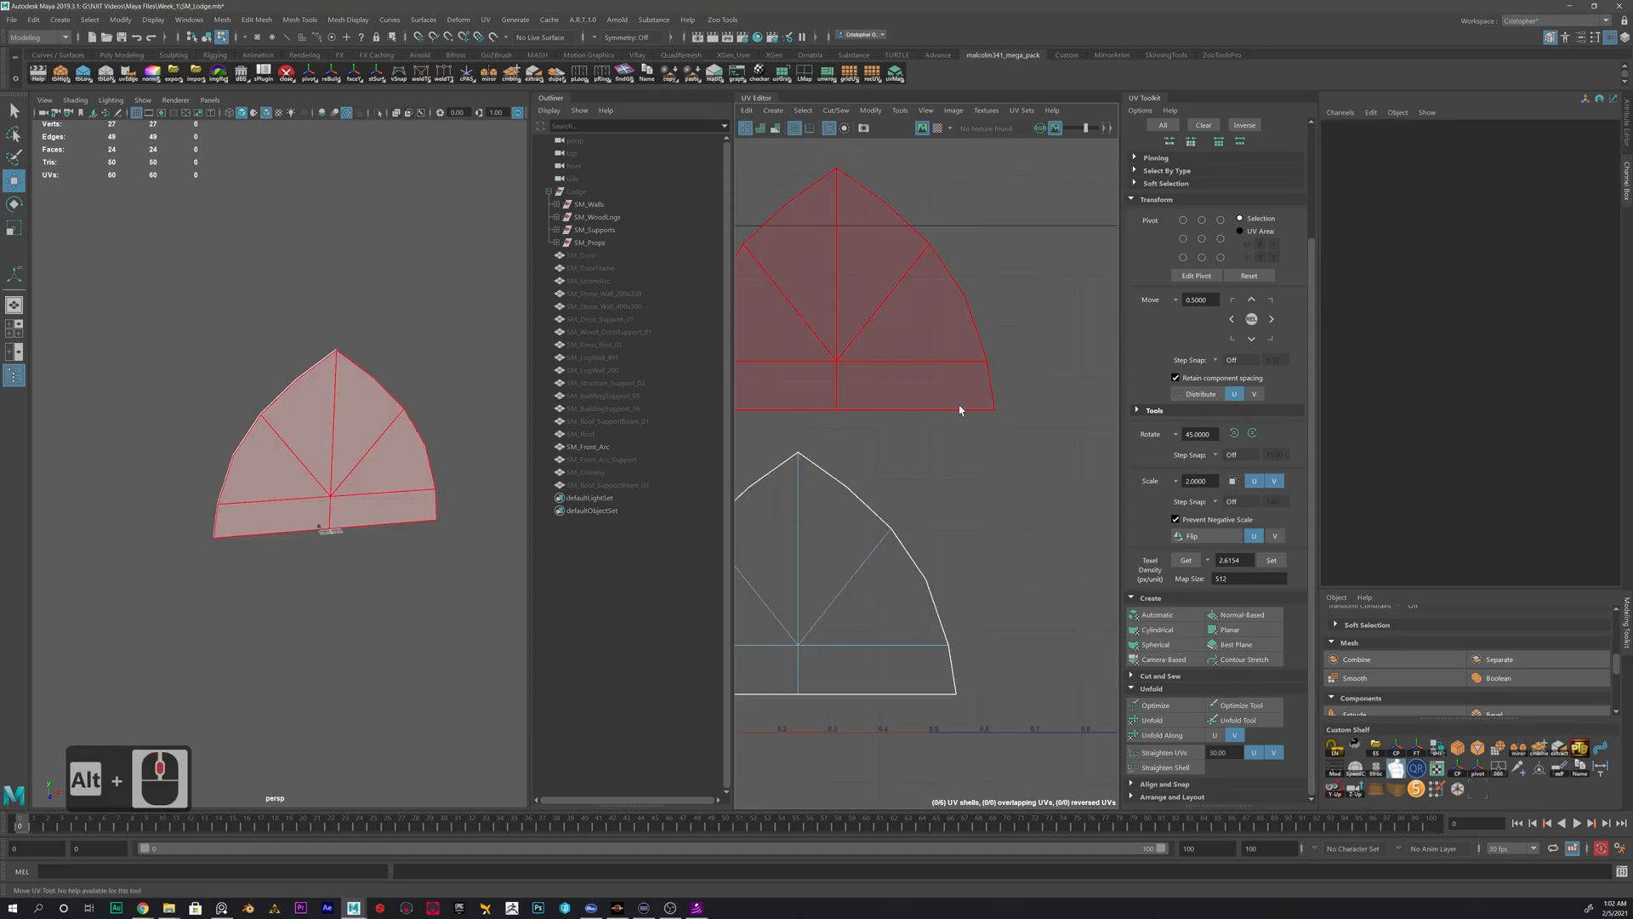
right_click_drag(944, 416, 944, 376)
left_click(951, 412)
middle_click_drag(867, 437, 921, 428, "alt")
left_click(856, 406, "shift")
right_click_drag(989, 446, 991, 408, "shift")
right_click_drag(912, 350, 887, 333)
left_click(895, 339)
- Select all curved rim edges of the lower arc shell and move and sew the rim strips onto it
left_click_drag(313, 426, 365, 443, "alt")
middle_click_drag(953, 504, 925, 623, "alt")
scroll(935, 609, "up", 2)
right_click_drag(992, 499, 988, 459)
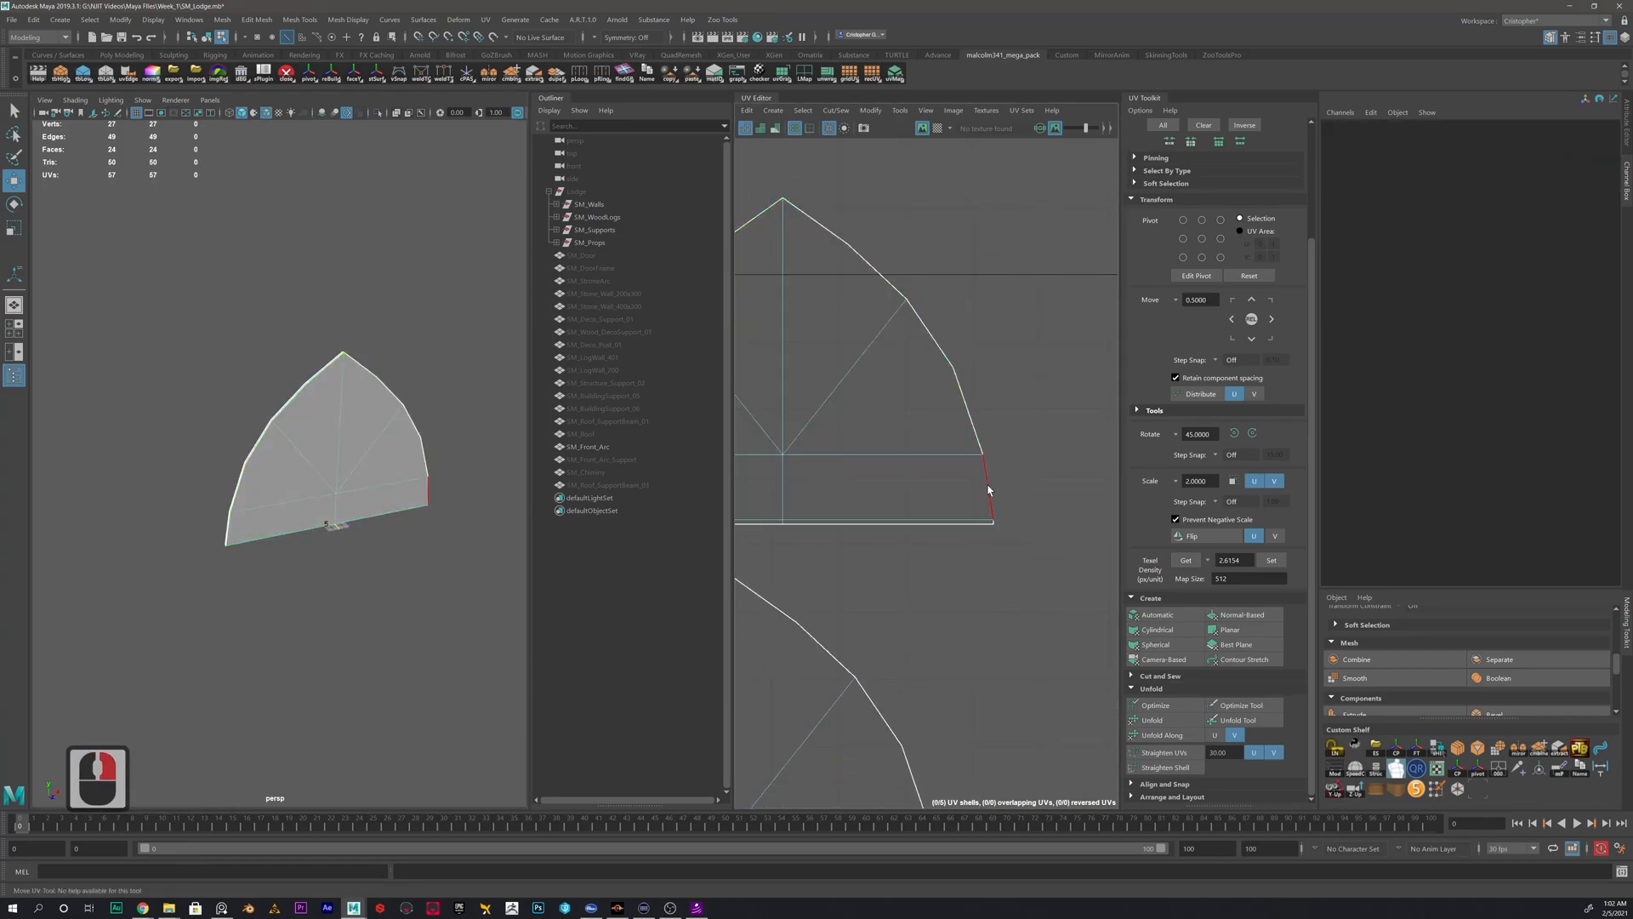
middle_click_drag(928, 611, 1039, 531, "alt")
right_click_drag(1050, 679, 1052, 645)
left_click(1046, 678)
left_click(1039, 631, "shift")
left_click(999, 551, "shift")
left_click(947, 474, "shift")
left_click(825, 406, "shift")
left_click(870, 413, "shift")
left_click(937, 460, "shift")
middle_click_drag(868, 495, 986, 455, "alt")
left_click(863, 424, "shift")
left_click(804, 487, "shift")
left_click(776, 555, "shift")
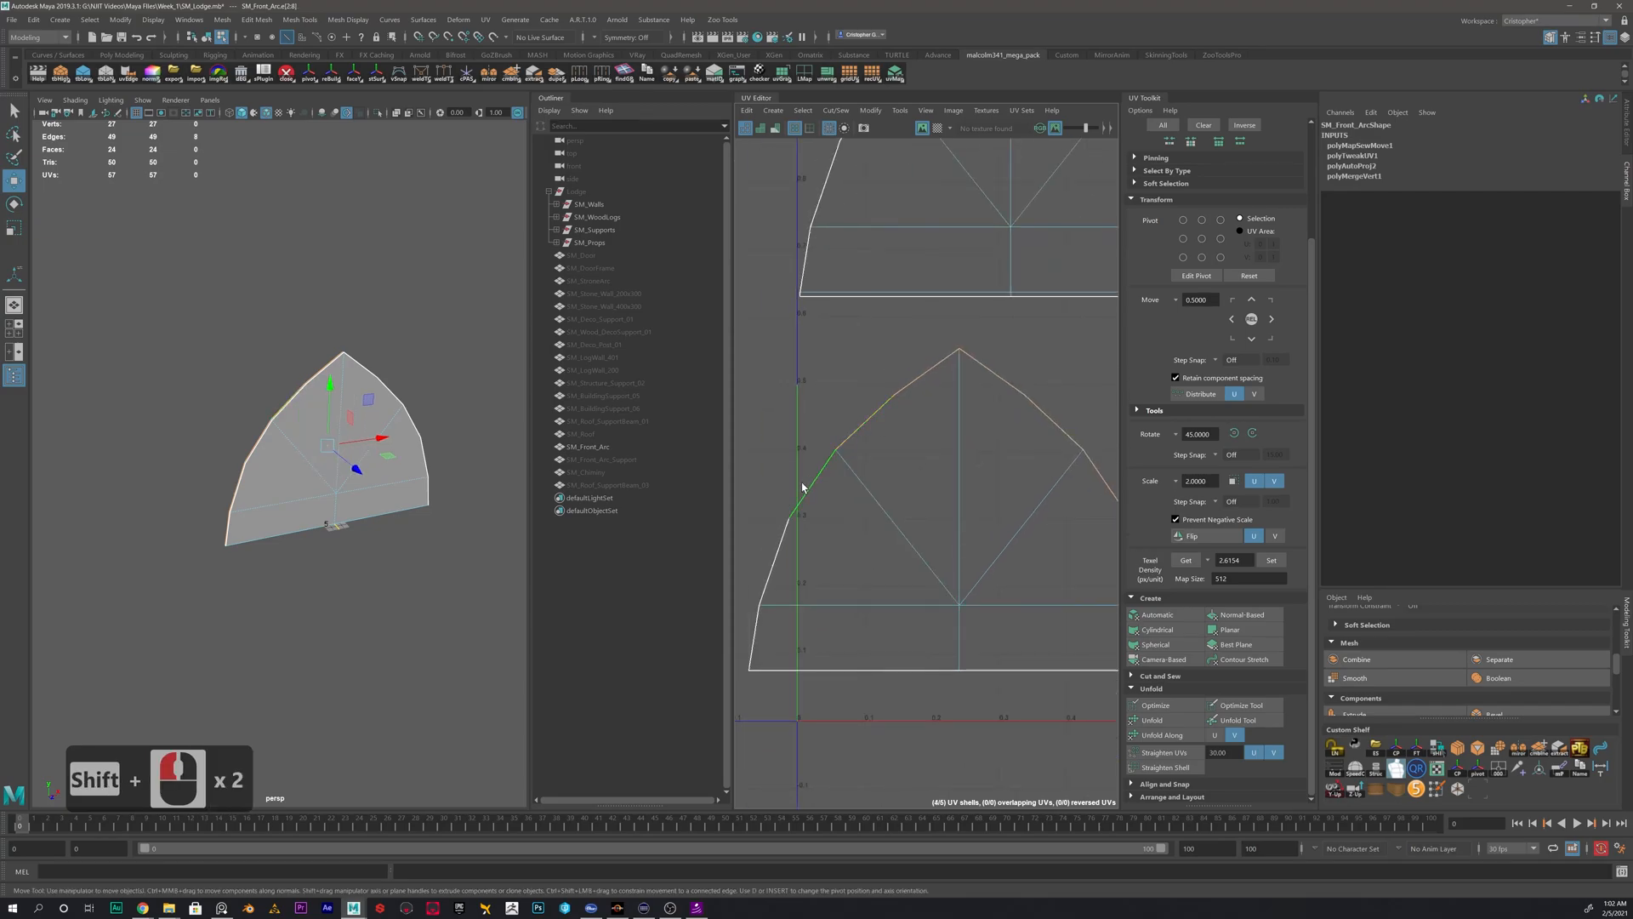
left_click(756, 630, "shift")
right_click_drag(945, 459, 948, 428, "shift")
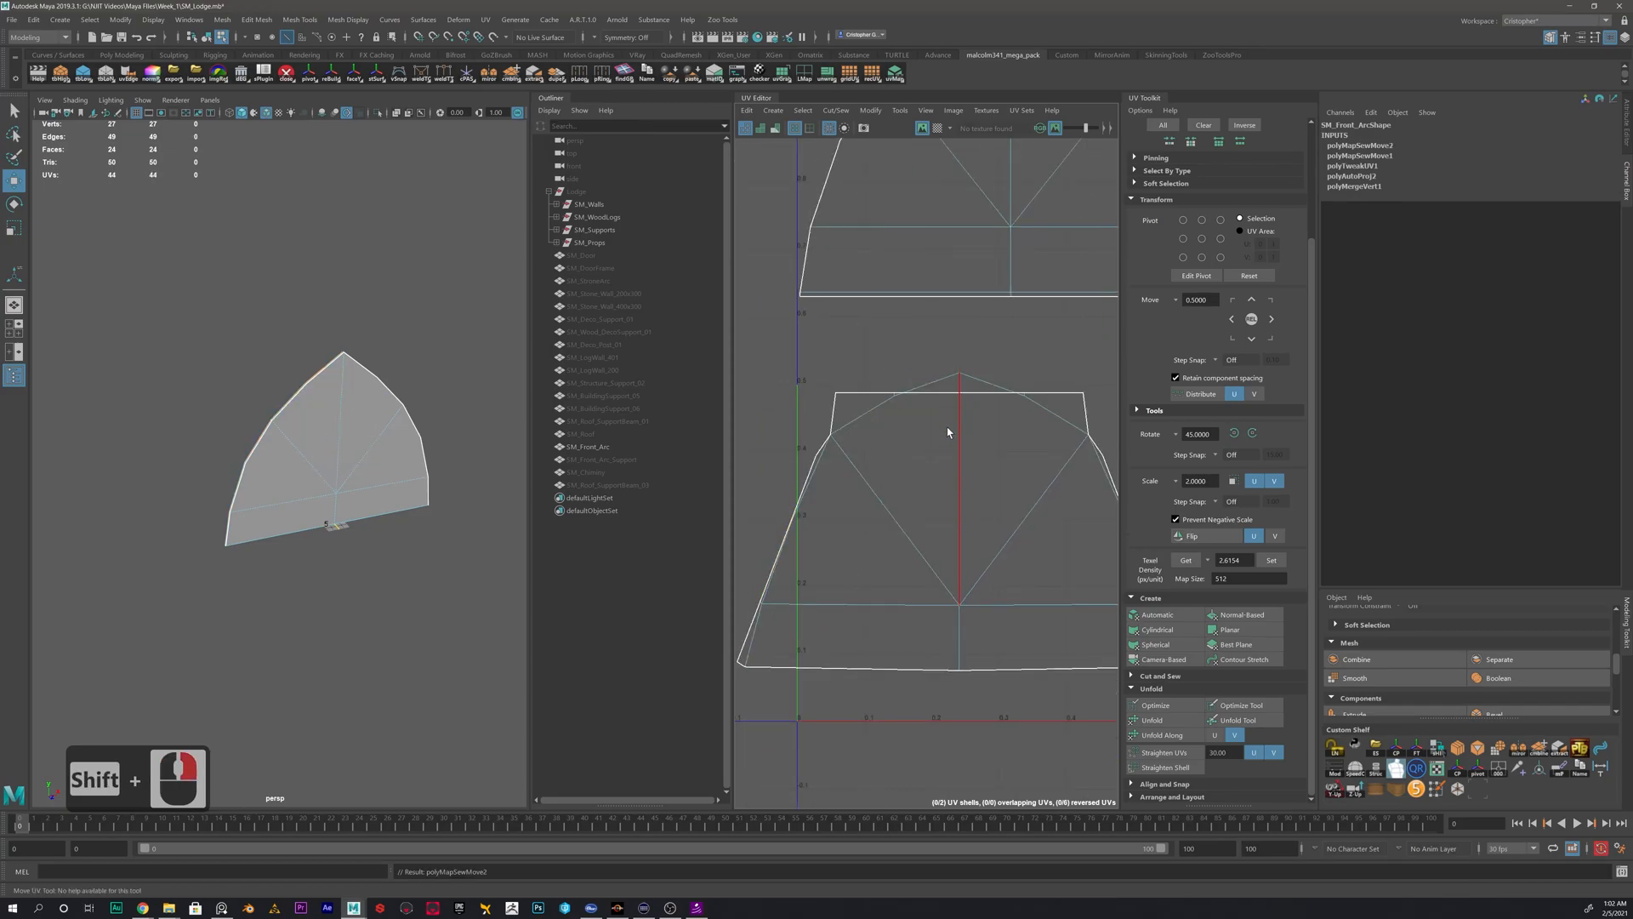
- Unfold the lower arc shell with its sewn rim strips
scroll(1013, 488, "down", 1, "alt")
right_click_drag(992, 482, 954, 460)
left_click(969, 481)
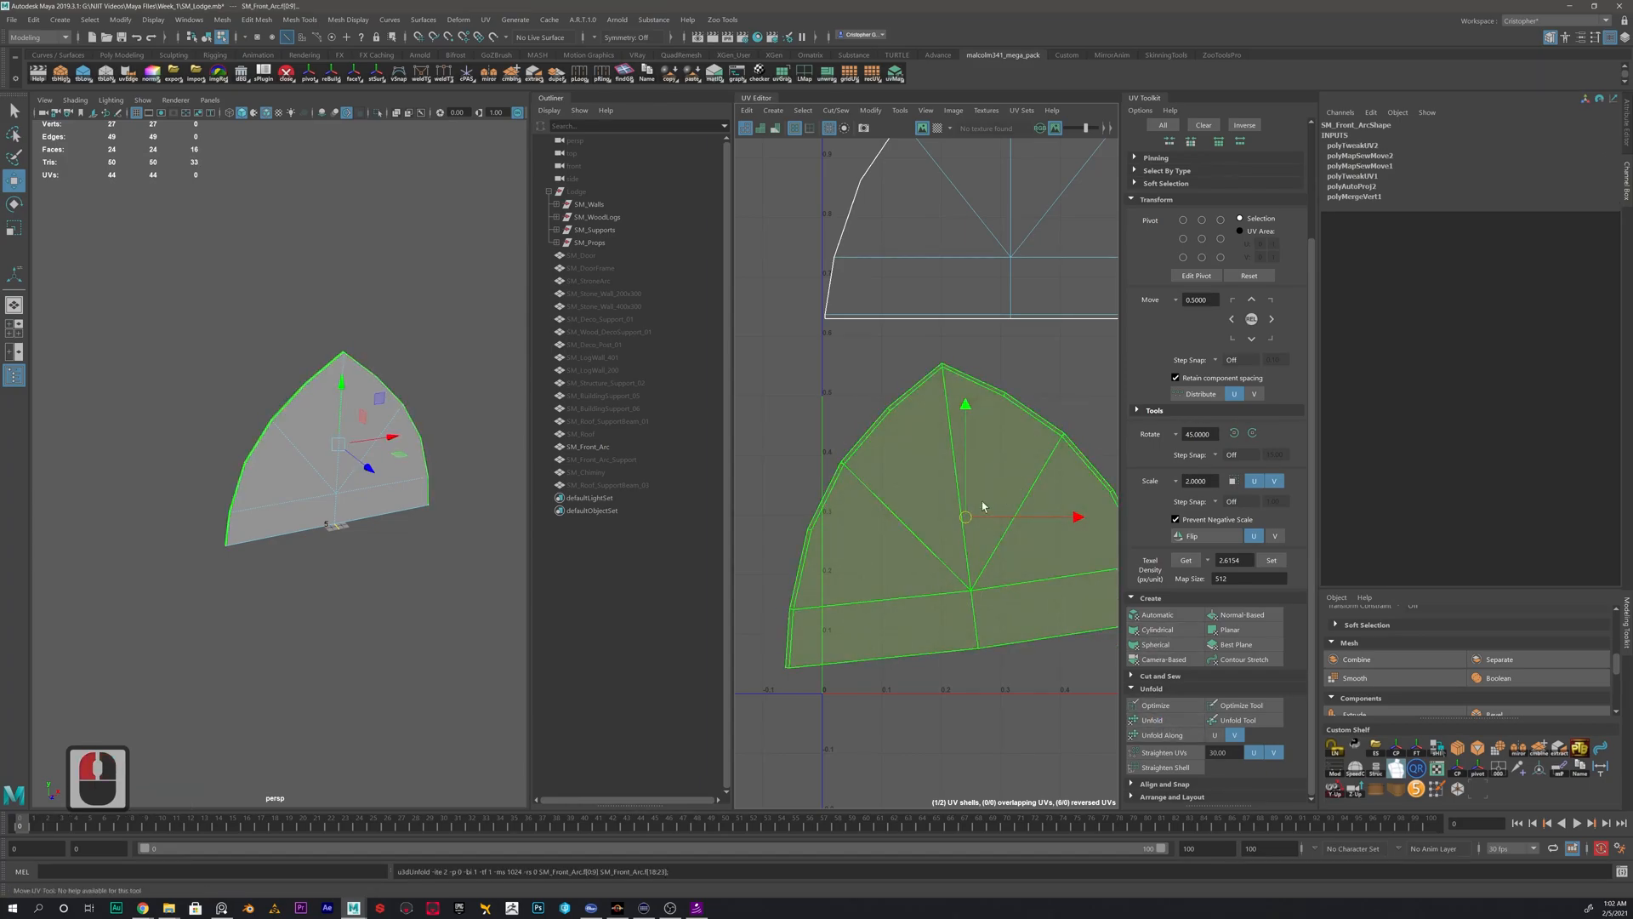
- Rotate the unfolded arc shell upright and place it just below the upper arc shell
scroll(994, 498, "down", 3, "alt")
key("e")
left_click_drag(993, 455, 1008, 467)
key("w")
mouse_move(930, 499)
left_mouse_down()
mouse_move(958, 467)
mouse_move(937, 505)
left_mouse_up()
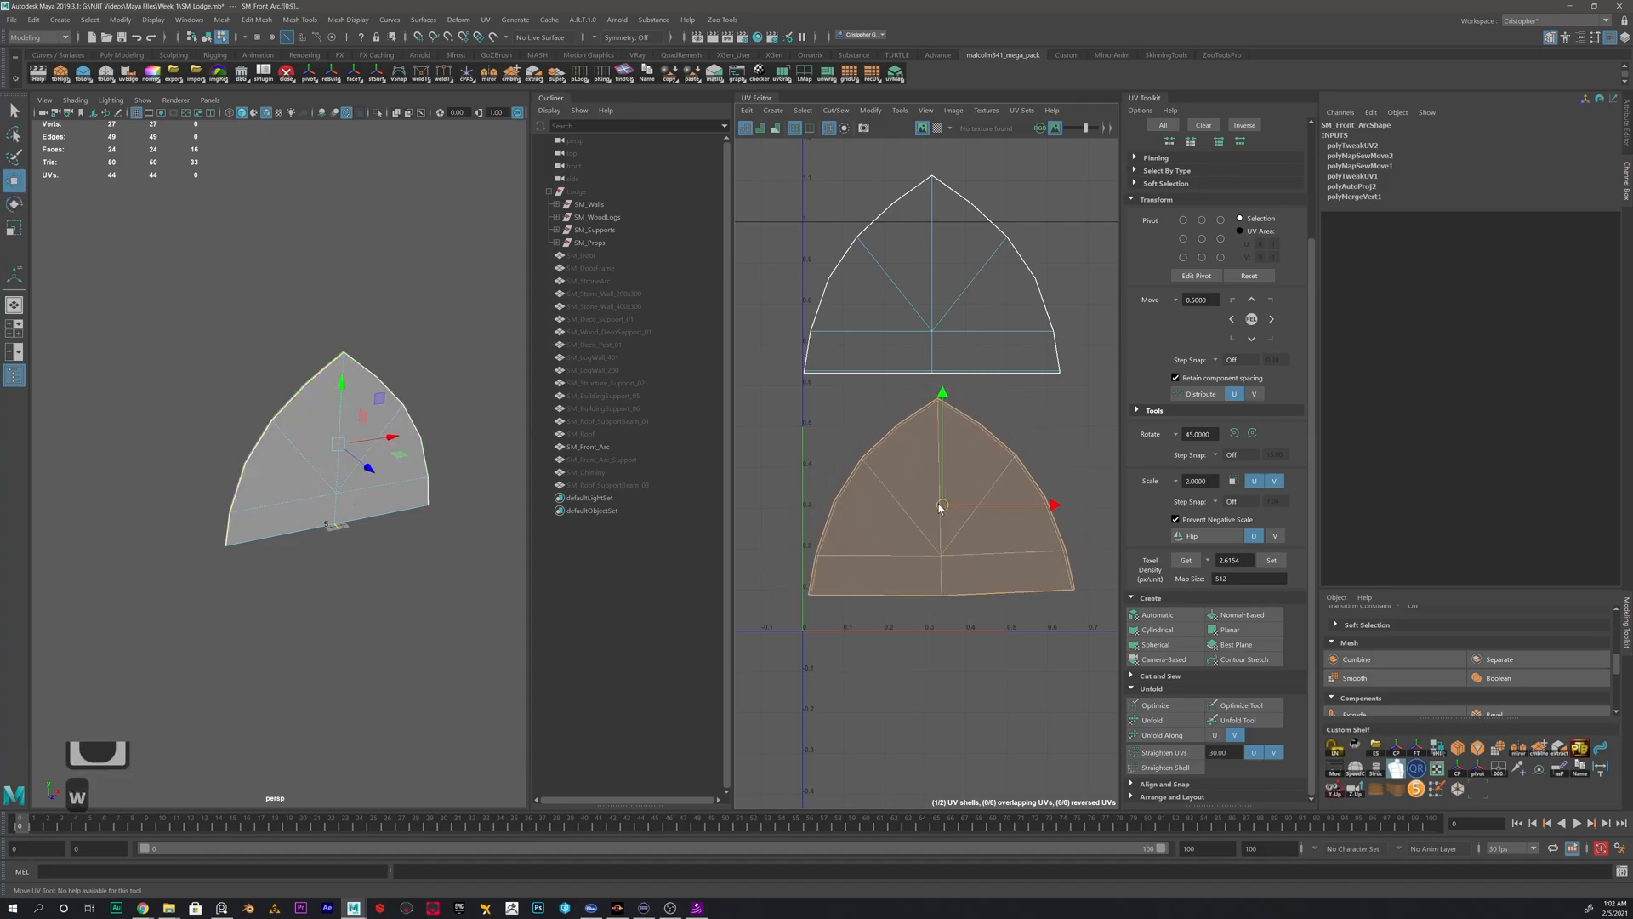
left_click(877, 422)
- Turn on UV distortion shading and examine the peak of the lower arc shell
scroll(919, 402, "up", 10)
middle_click_drag(1024, 408, 952, 433, "alt")
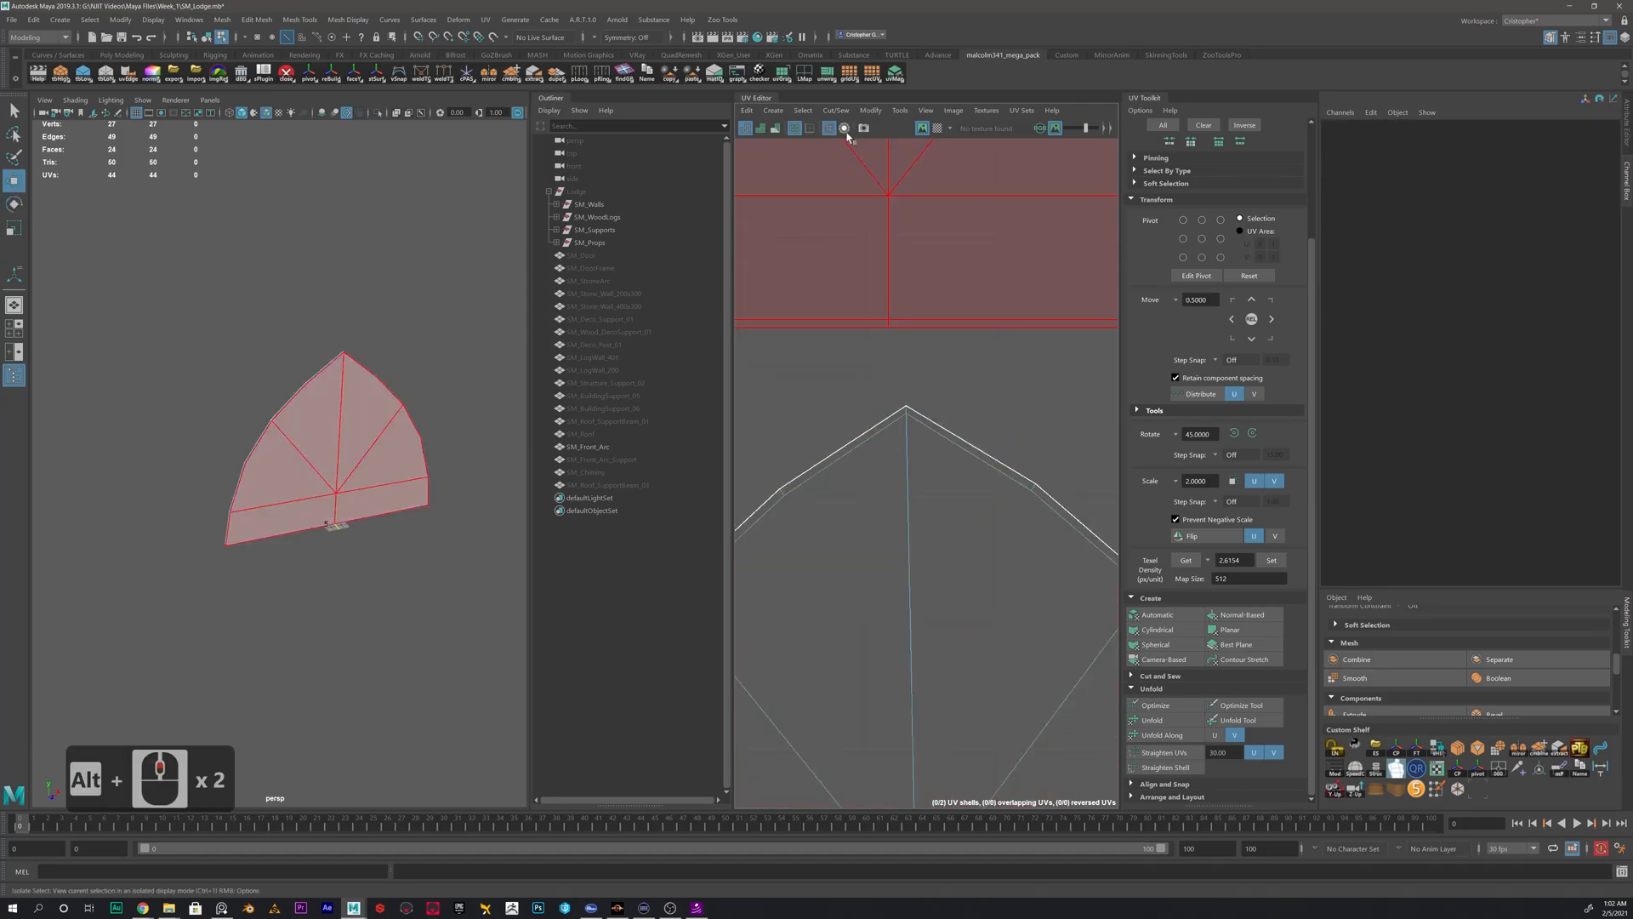
left_click(776, 130)
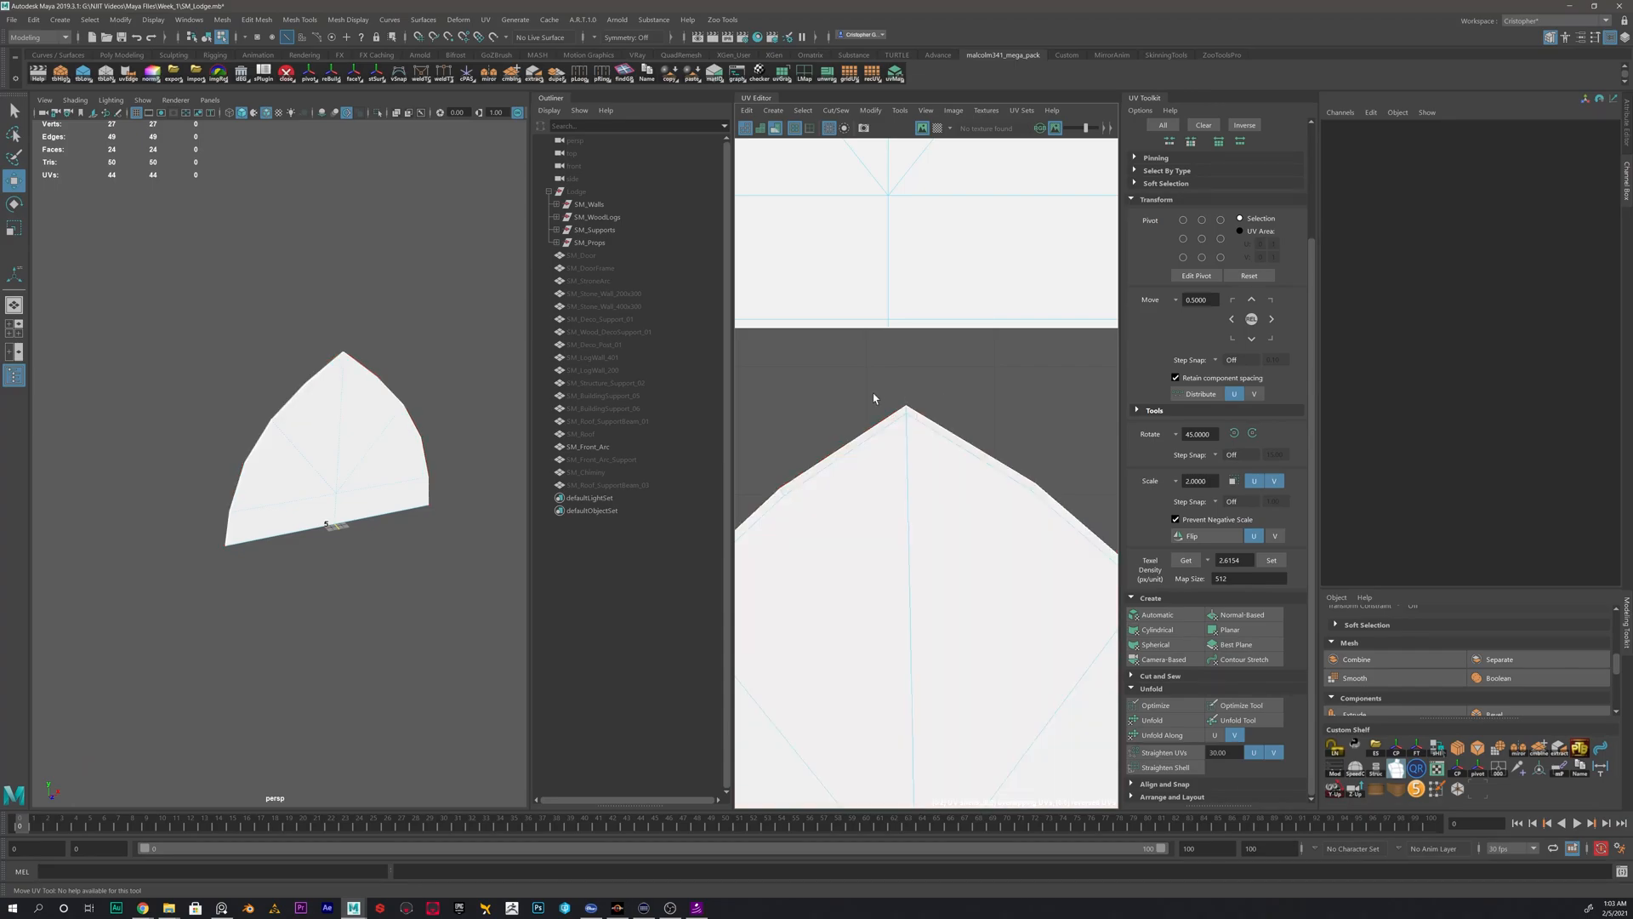
scroll(927, 422, "up", 7)
right_click_drag(921, 421, 921, 392)
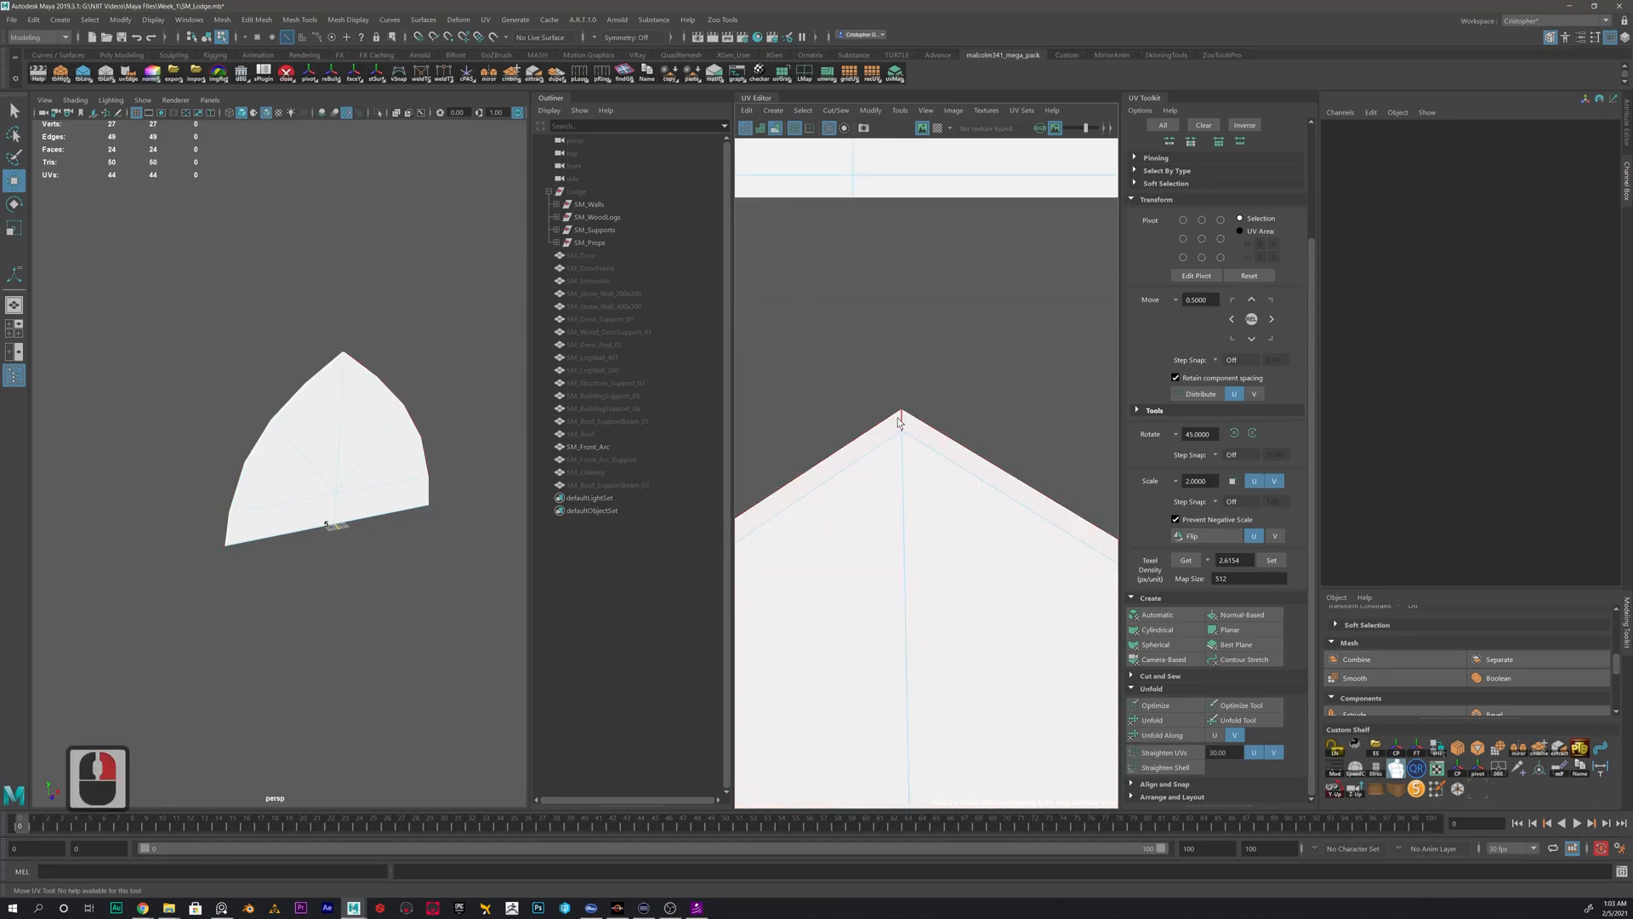
- Cut the short rim edge at the lower arc shell's peak and unfold the shell again
left_click(903, 421)
right_click_drag(986, 306, 932, 335, "shift")
right_click_drag(917, 445, 887, 431)
left_click(918, 491)
left_click(1162, 723)
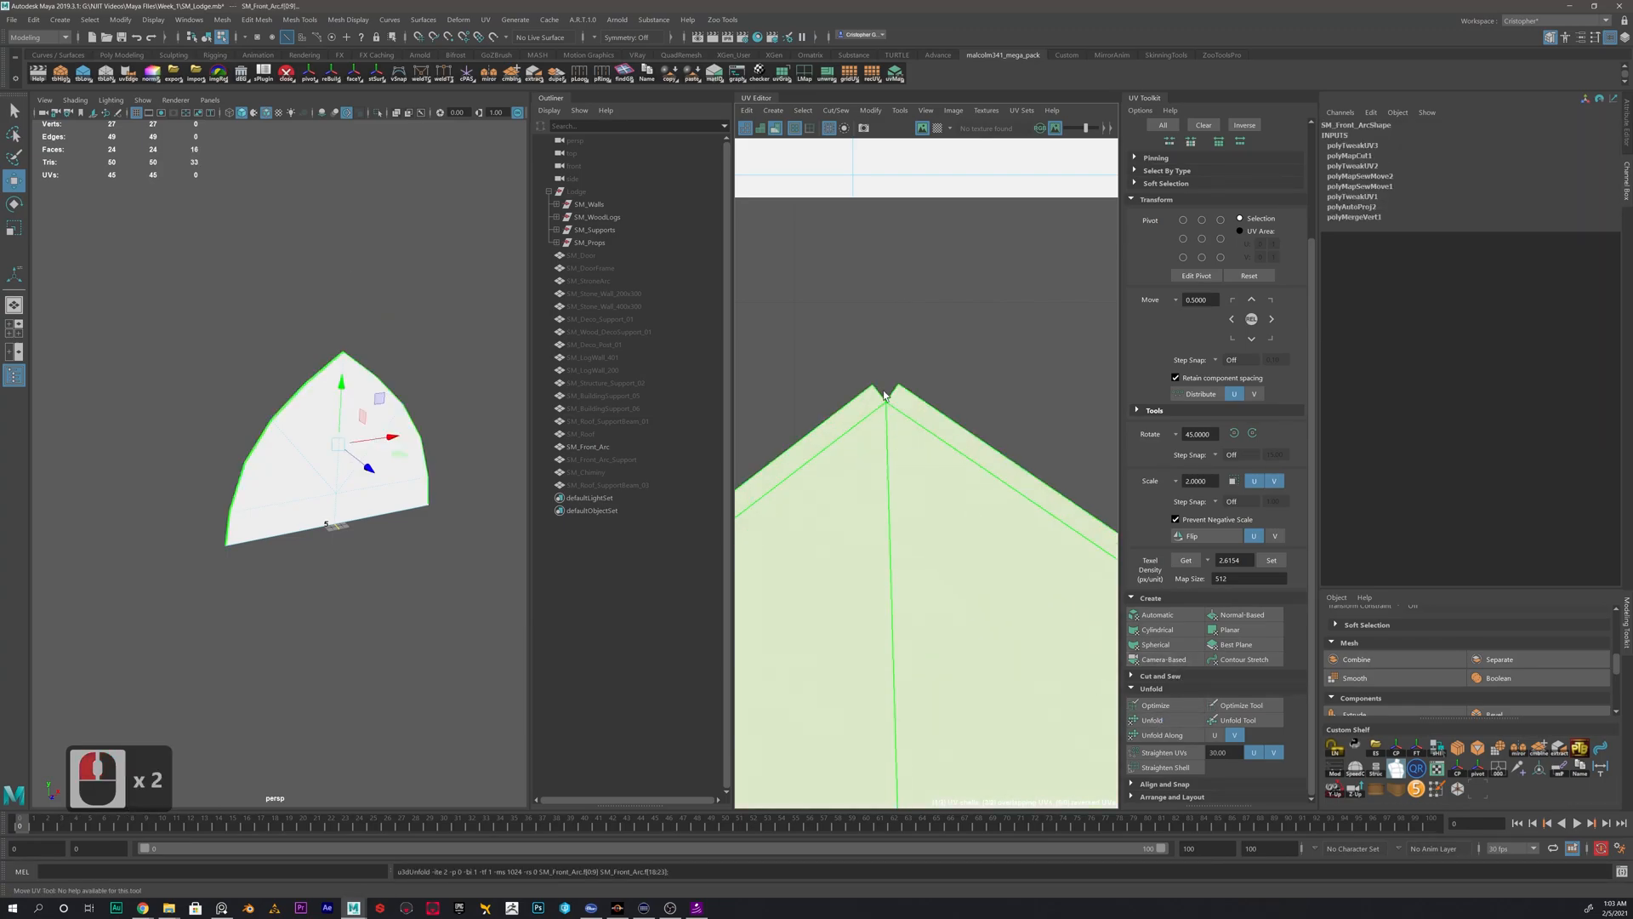
- Select both finished arc shells and move them to the right, clear of the 0–1 UV tile
scroll(918, 403, "down", 4)
left_click(1013, 378)
scroll(1003, 476, "down", 13)
middle_click_drag(968, 555, 910, 488, "alt")
scroll(927, 528, "down", 3)
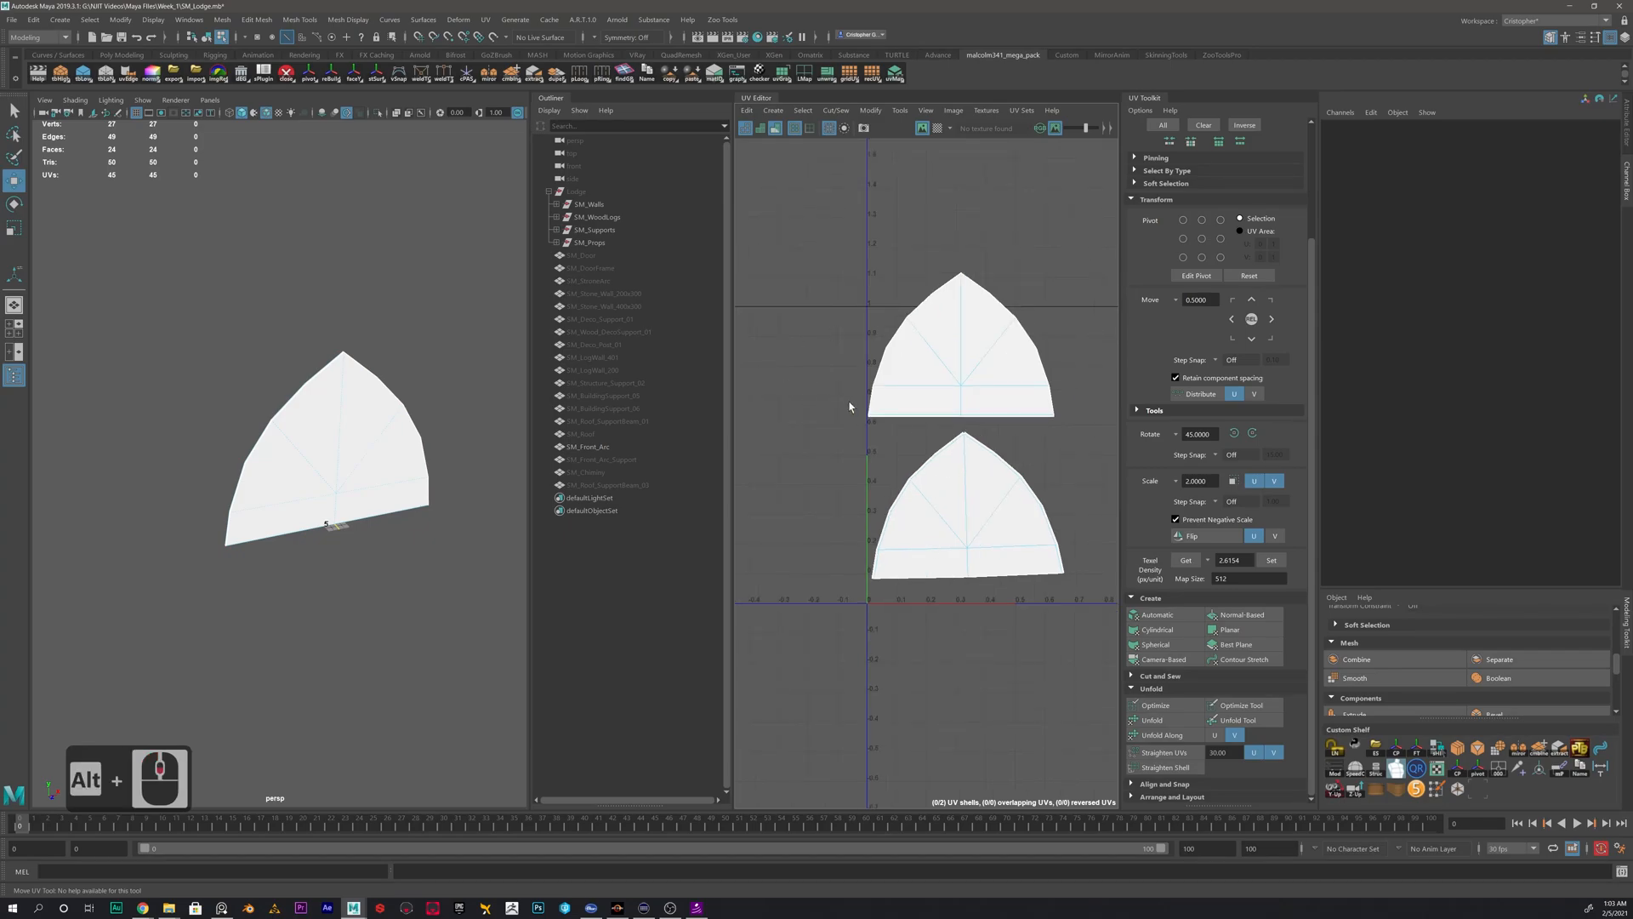
right_click_drag(941, 383, 917, 371)
left_click(1019, 514)
scroll(1018, 514, "down", 10)
mouse_move(1018, 514)
middle_mouse_down("alt")
mouse_move(868, 518)
mouse_move(1034, 487)
middle_mouse_up("alt")
- Return the front arc to object mode, delete its history and save the scene
left_click(311, 443)
left_click(317, 458)
key("alt+shift+d")
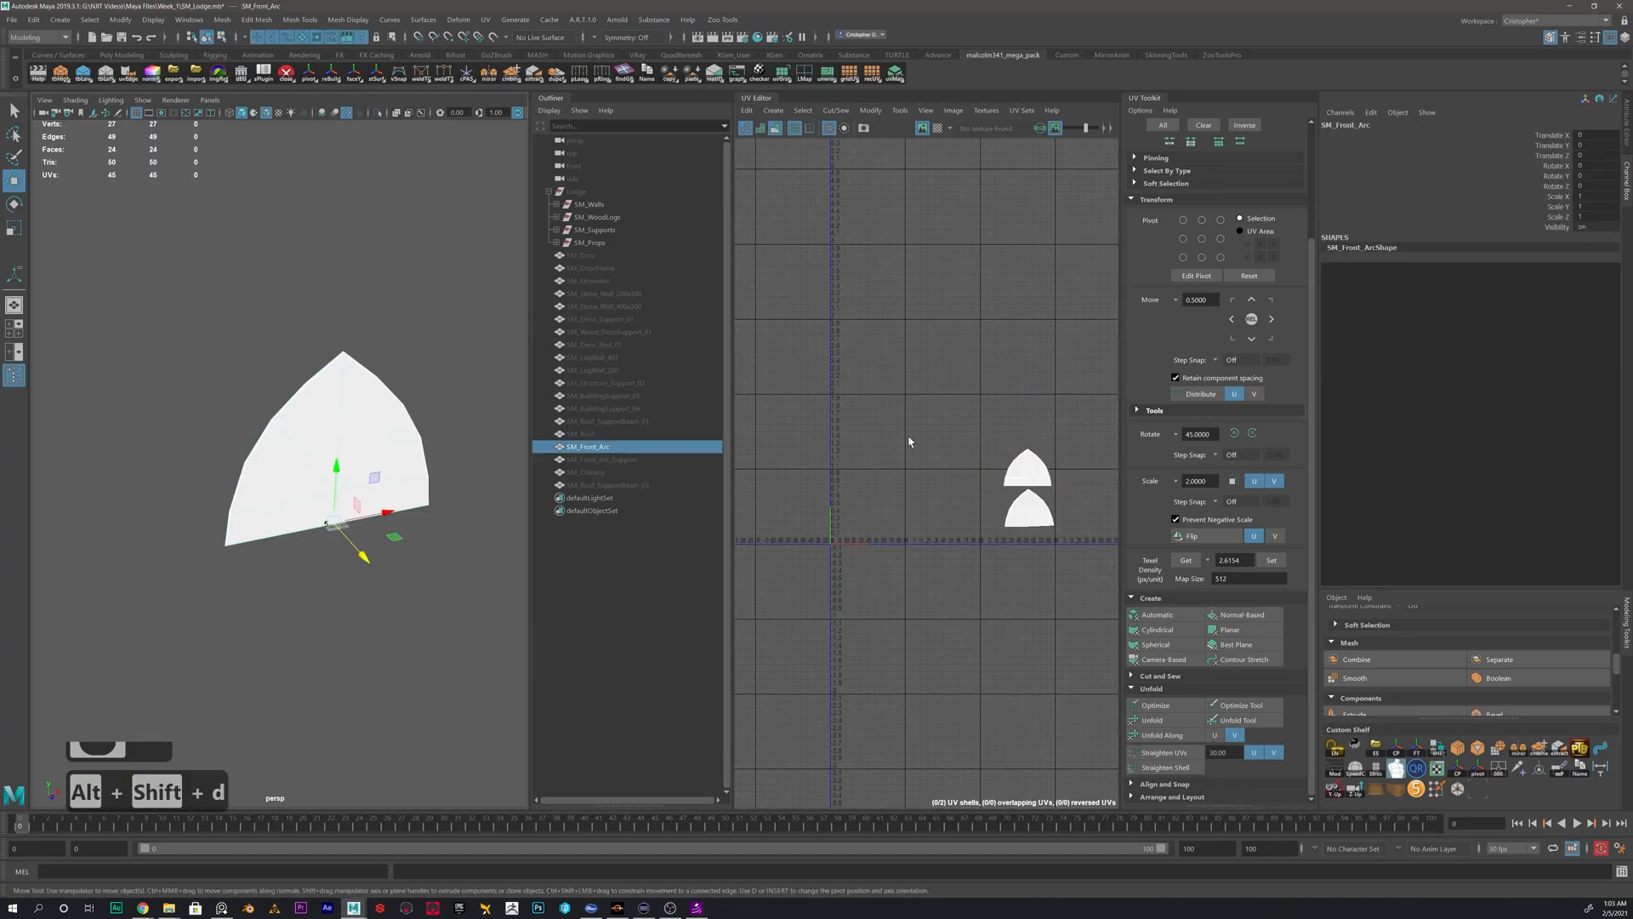
key("ctrl+s")
- Hide SM_Front_Arc and unhide SM_Chiminy
left_click(603, 447)
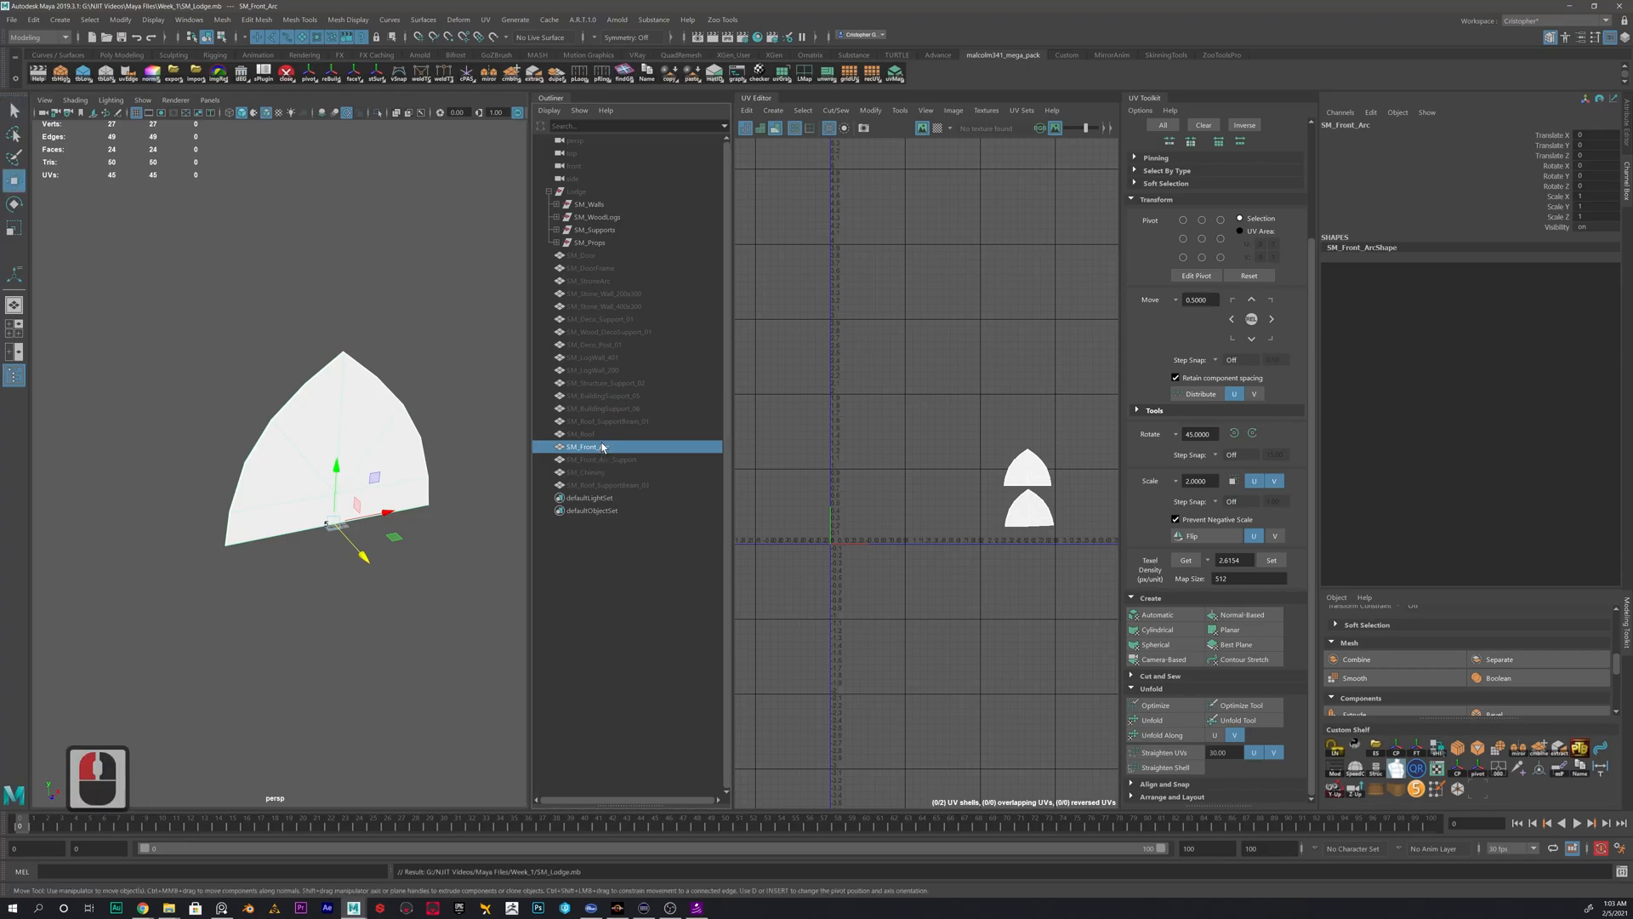
key("h")
left_click(605, 472)
key("h")
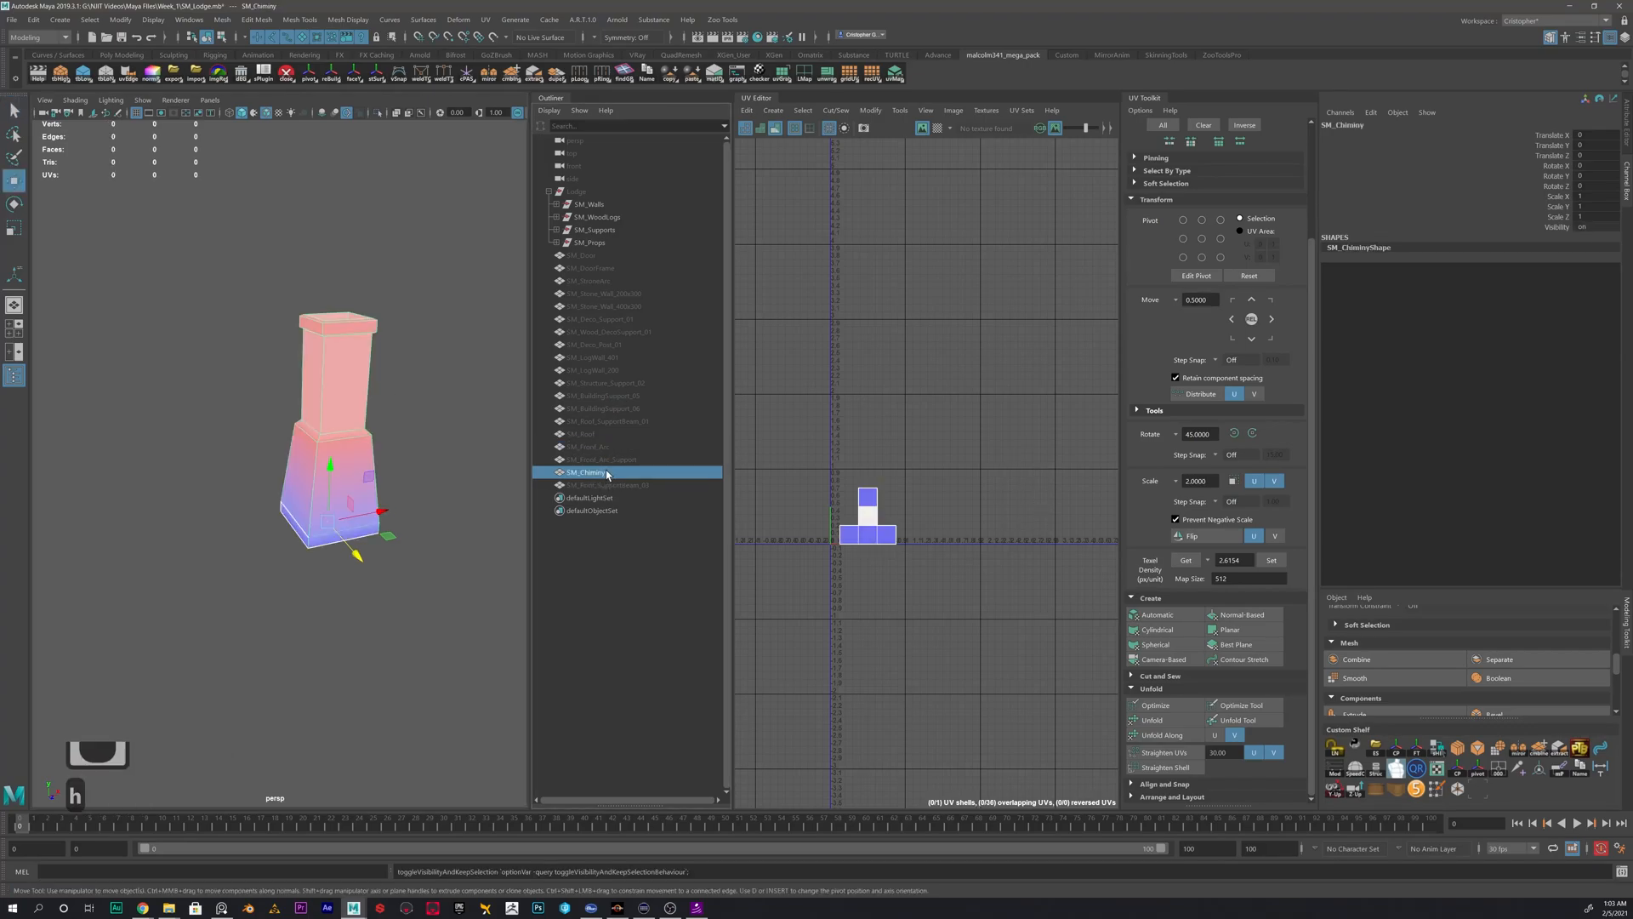
- Apply an automatic UV projection to the chimney mesh
scroll(817, 545, "up", 2, "alt")
scroll(1057, 655, "up", 4, "alt")
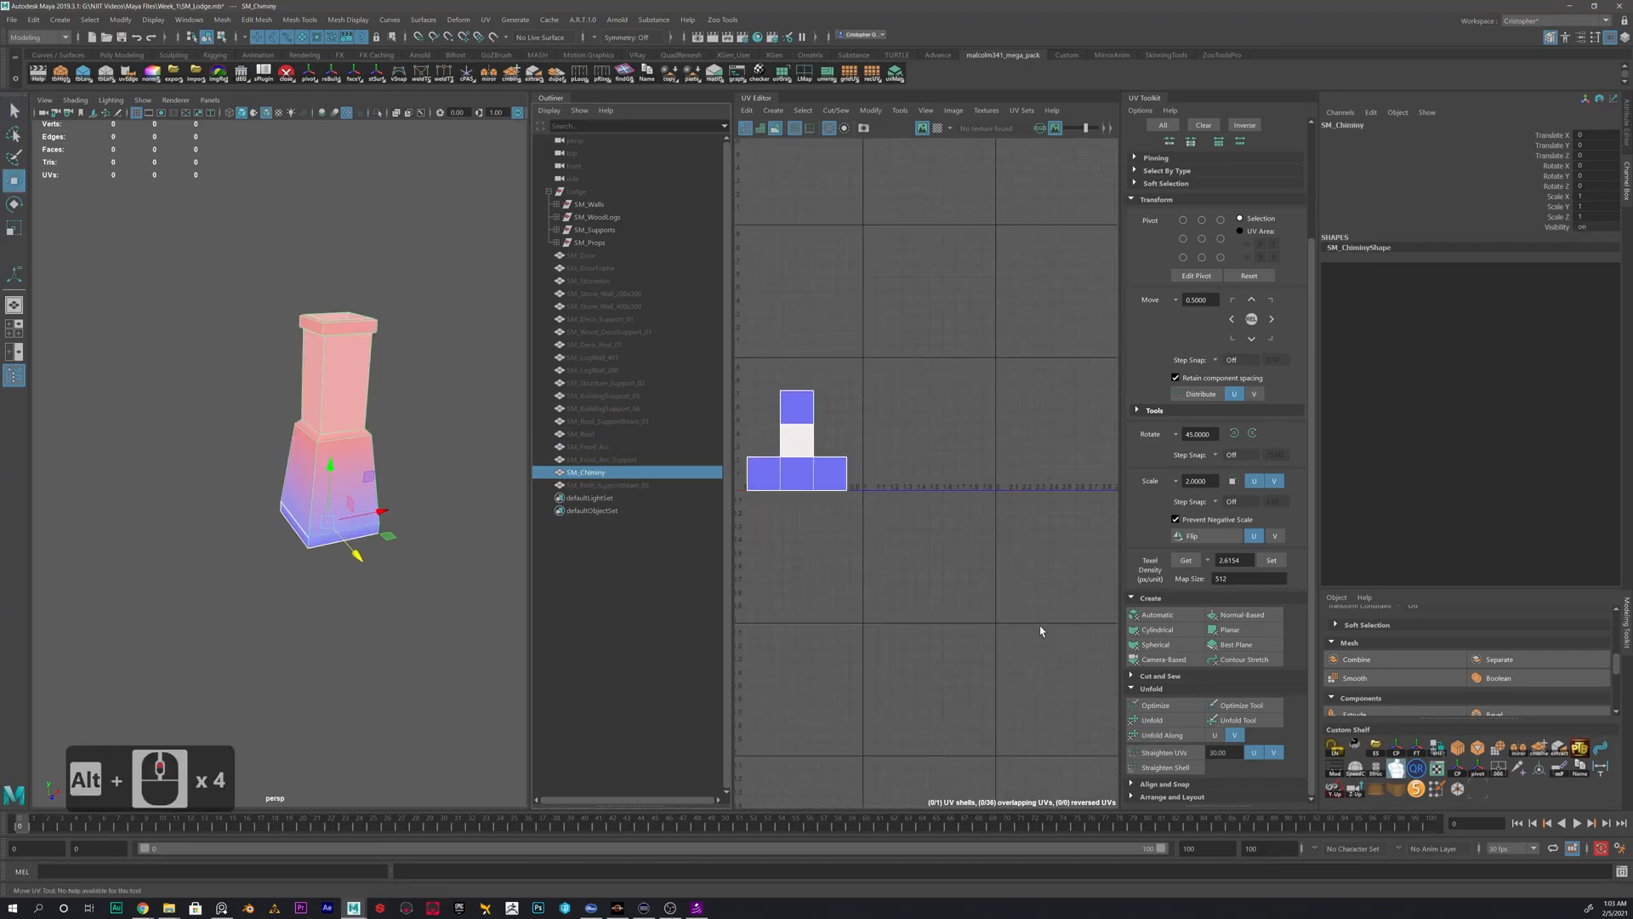
middle_click_drag(880, 563, 1016, 565, "alt")
scroll(1017, 566, "up", 1, "alt")
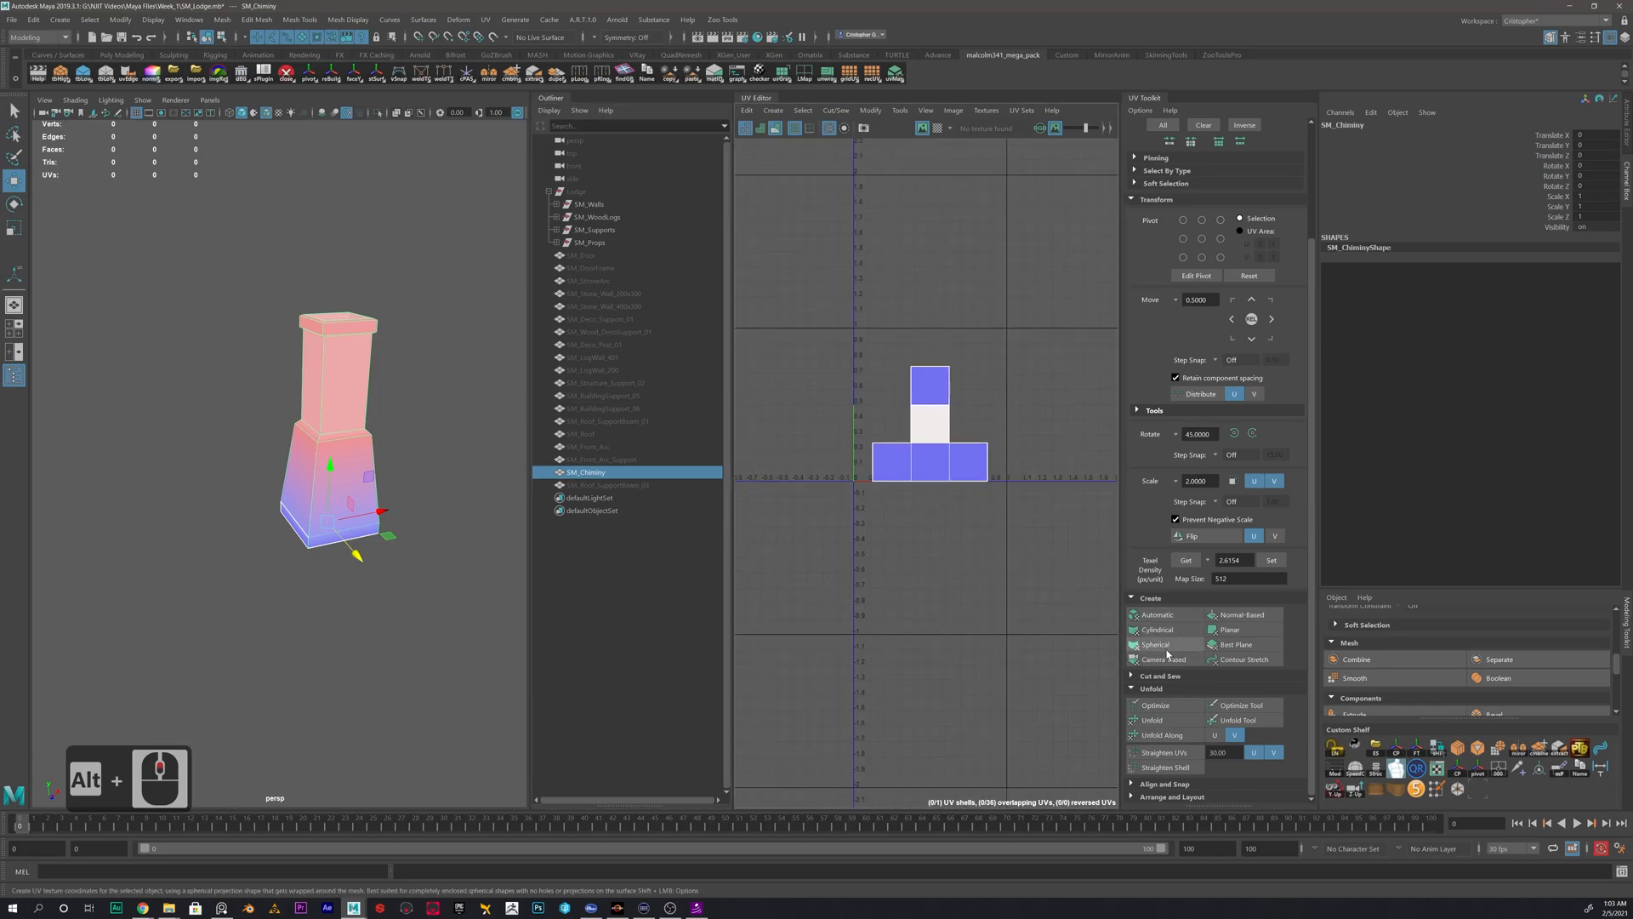
left_click(1157, 615)
- Select the chimney's four tall side shells one at a time to match each with its side of the model
scroll(928, 428, "up", 4)
right_click_drag(854, 405, 826, 412)
left_click(827, 415)
left_click(906, 459)
left_click(974, 460)
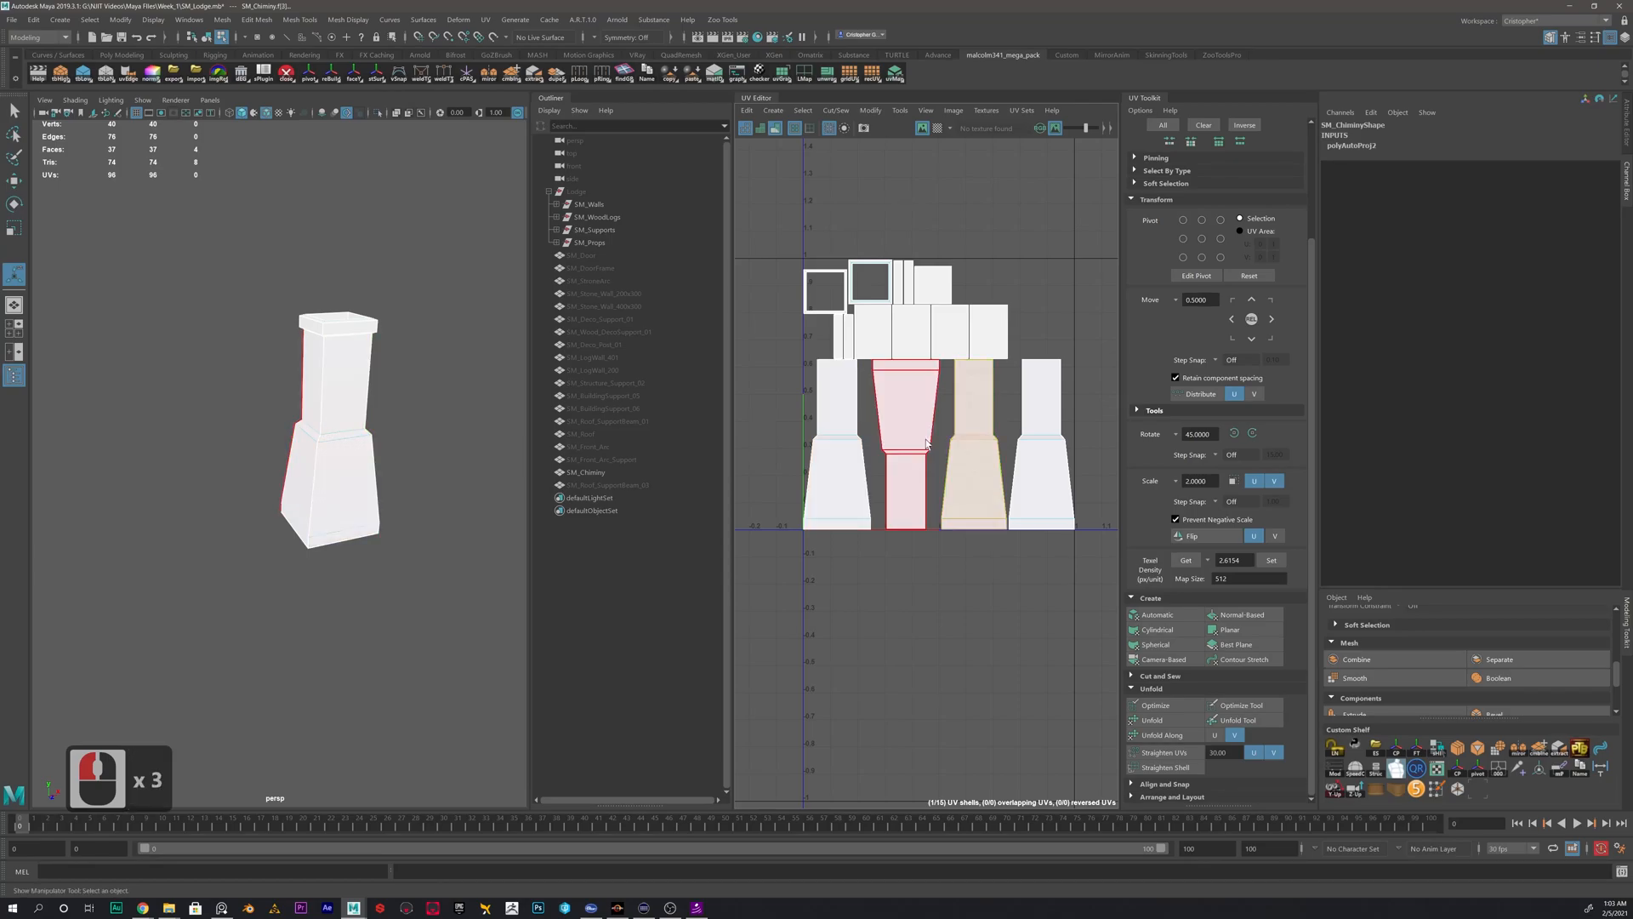
left_click(1042, 460)
left_click(849, 451)
left_click(909, 451)
left_click(976, 450)
left_click(1038, 449)
left_click(914, 449)
left_click(872, 451)
left_click(827, 442)
left_click(907, 452)
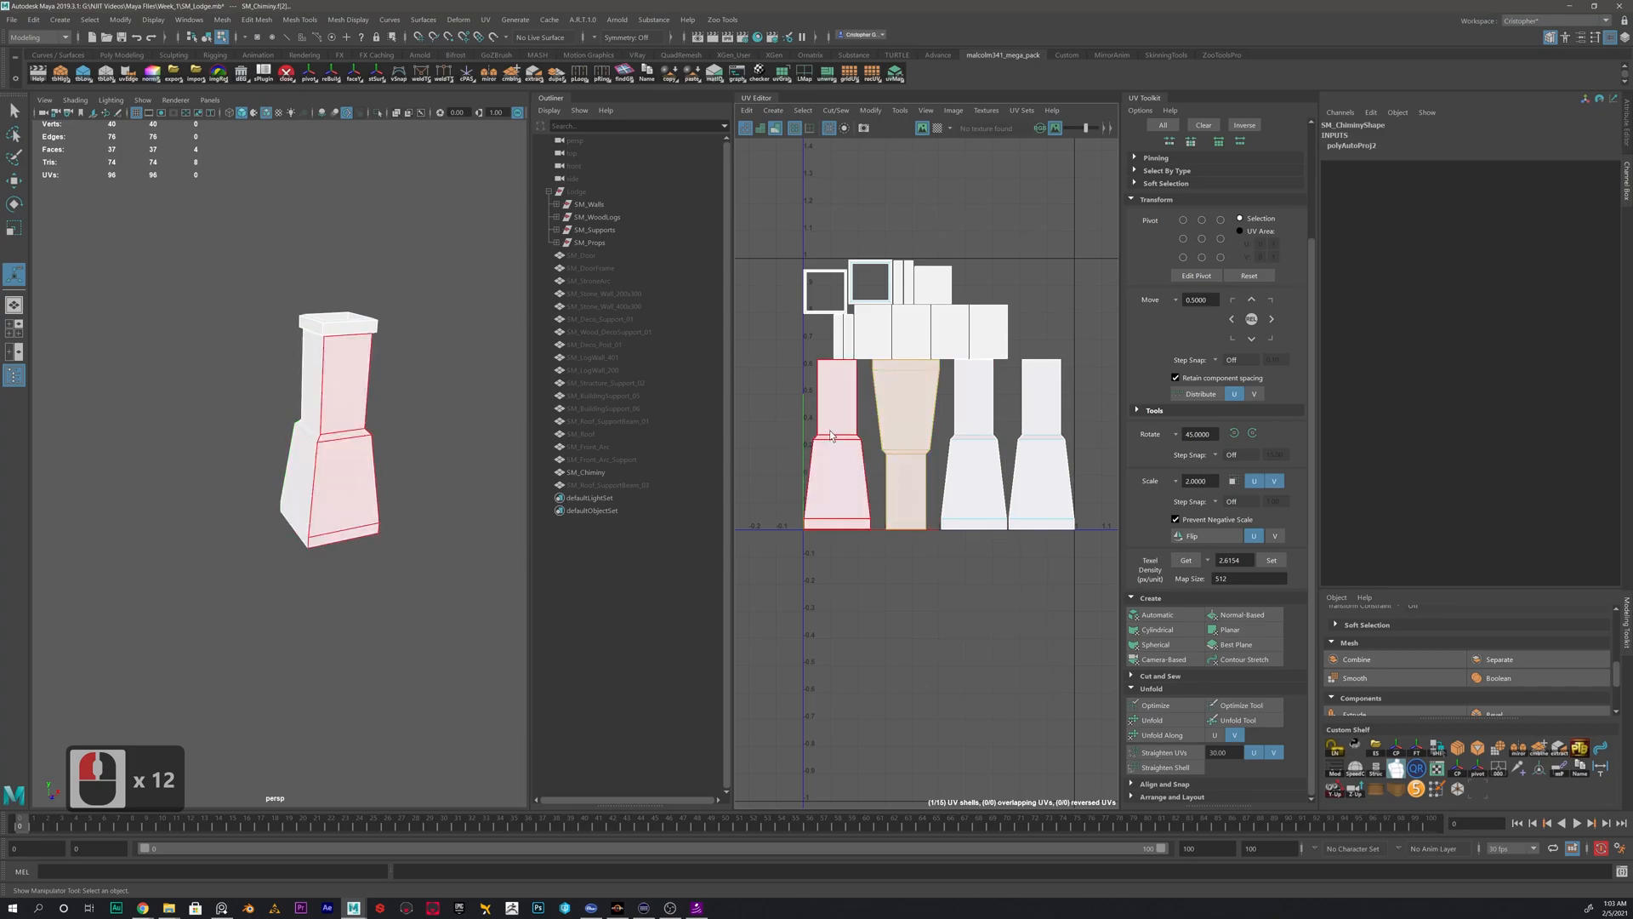
left_click(975, 449)
scroll(957, 503, "up", 5, "alt")
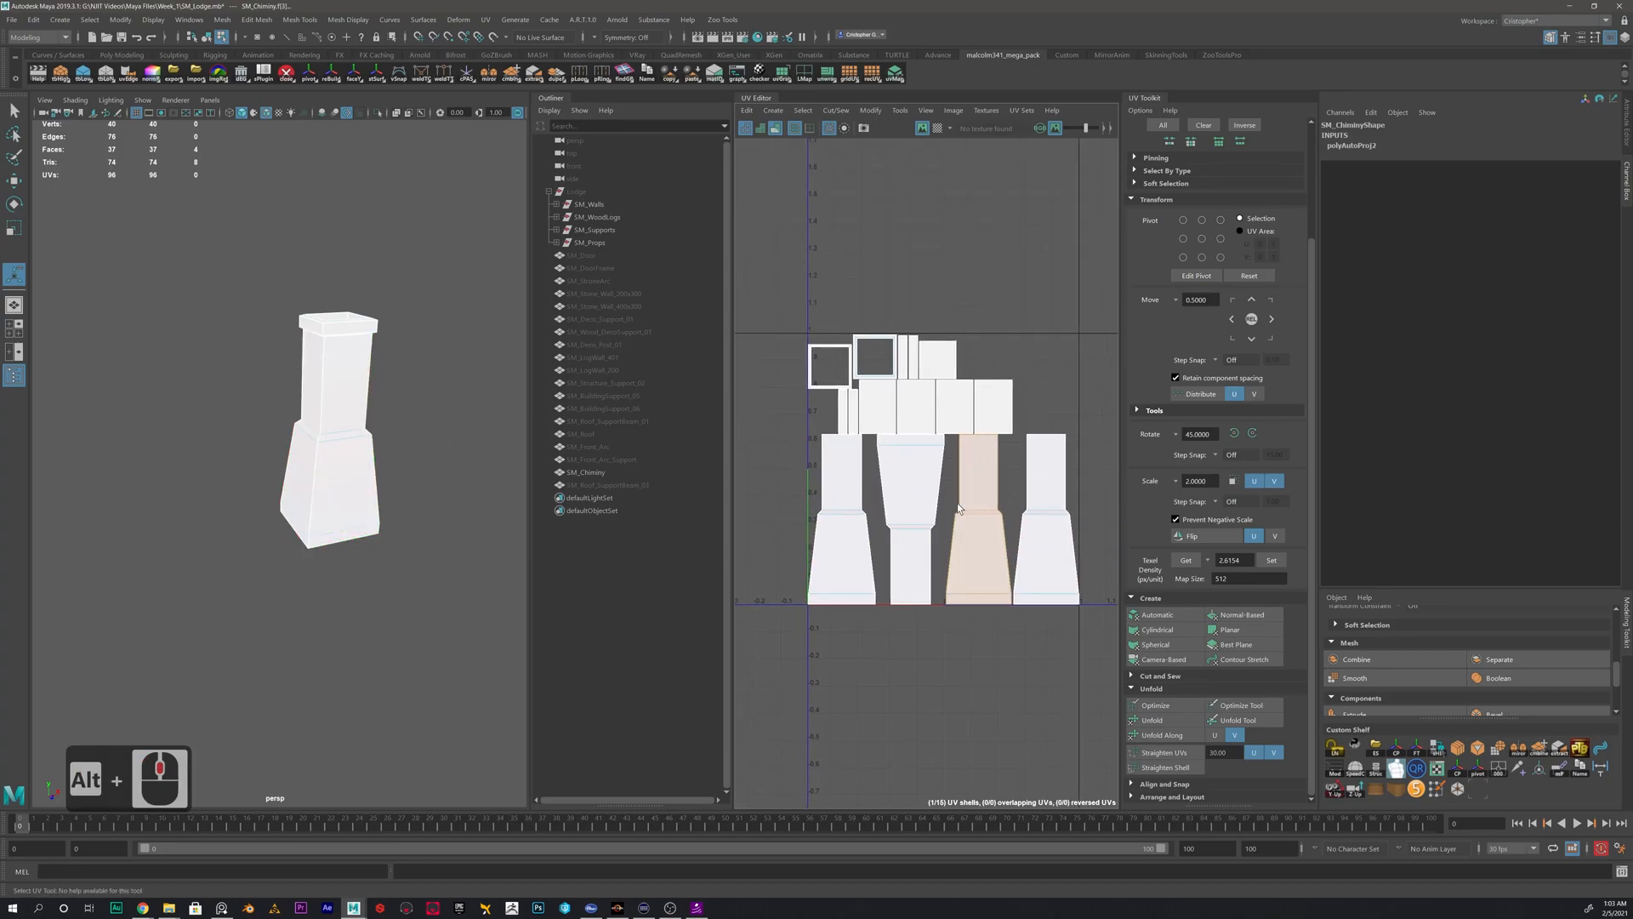
- Return the chimney to object mode and look it over from above alongside its UV layout
right_click_drag(337, 443, 417, 420)
left_click(471, 417)
left_click(371, 514)
mouse_move(372, 514)
left_mouse_down("alt")
mouse_move(371, 456)
mouse_move(358, 479)
mouse_move(380, 533)
mouse_move(381, 519)
left_mouse_up("alt")
scroll(1048, 507, "down", 1, "alt")
middle_click_drag(1048, 507, 1027, 570, "alt")
scroll(936, 544, "down", 2, "alt")
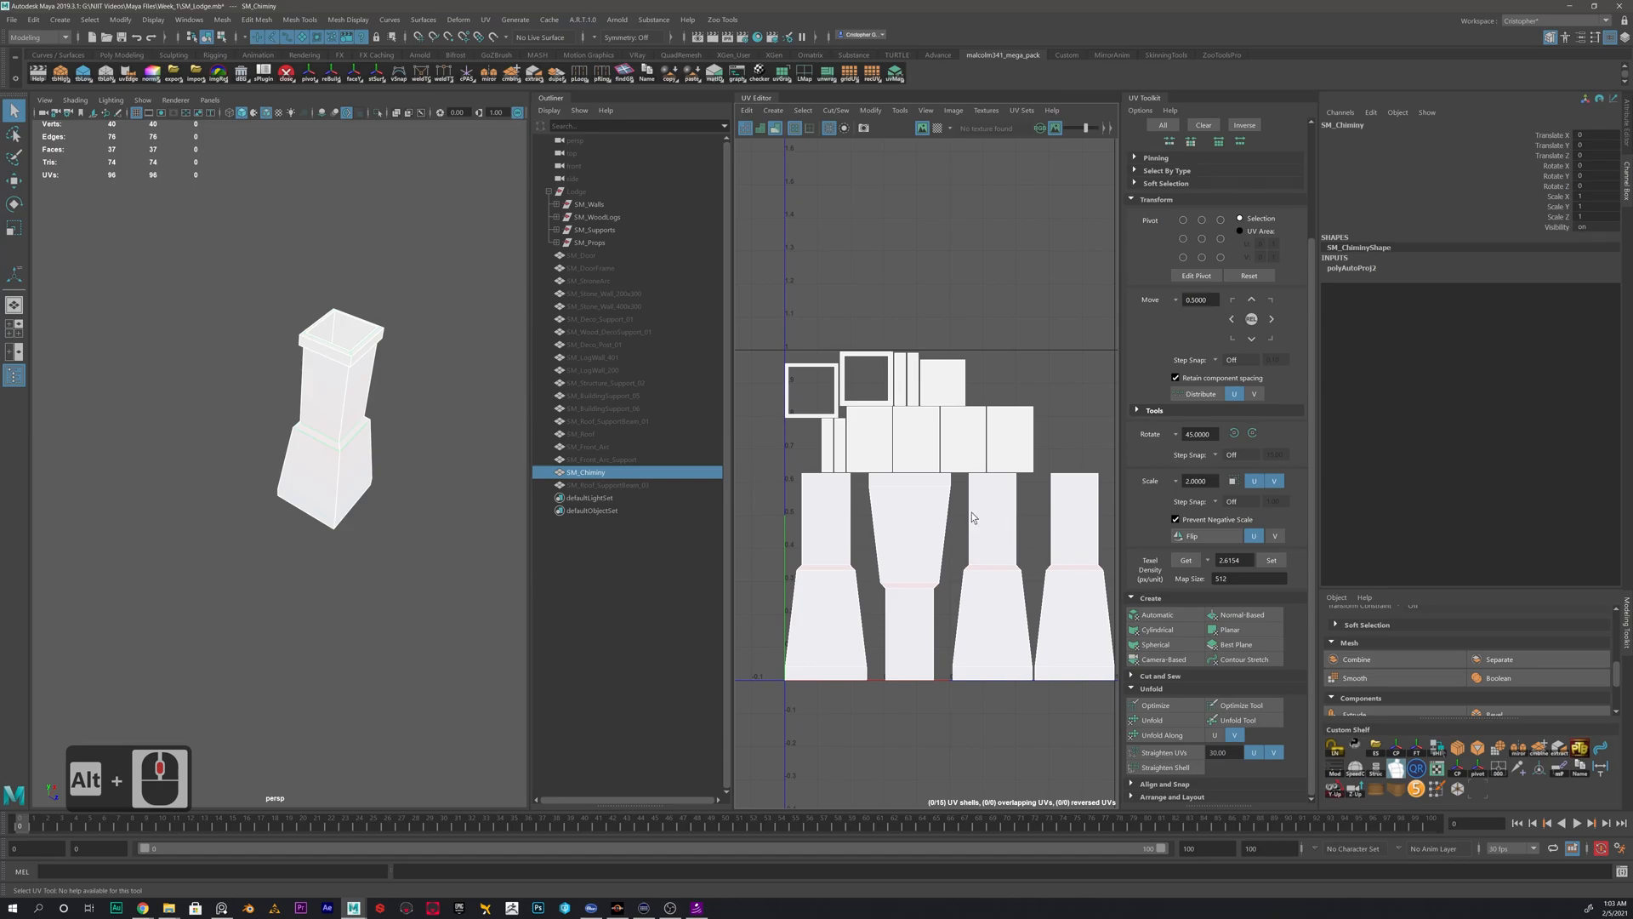
scroll(889, 476, "up", 3)
middle_click_drag(853, 380, 914, 311, "alt")
middle_click_drag(912, 447, 879, 445, "alt")
right_click_drag(960, 493, 827, 466, "alt")
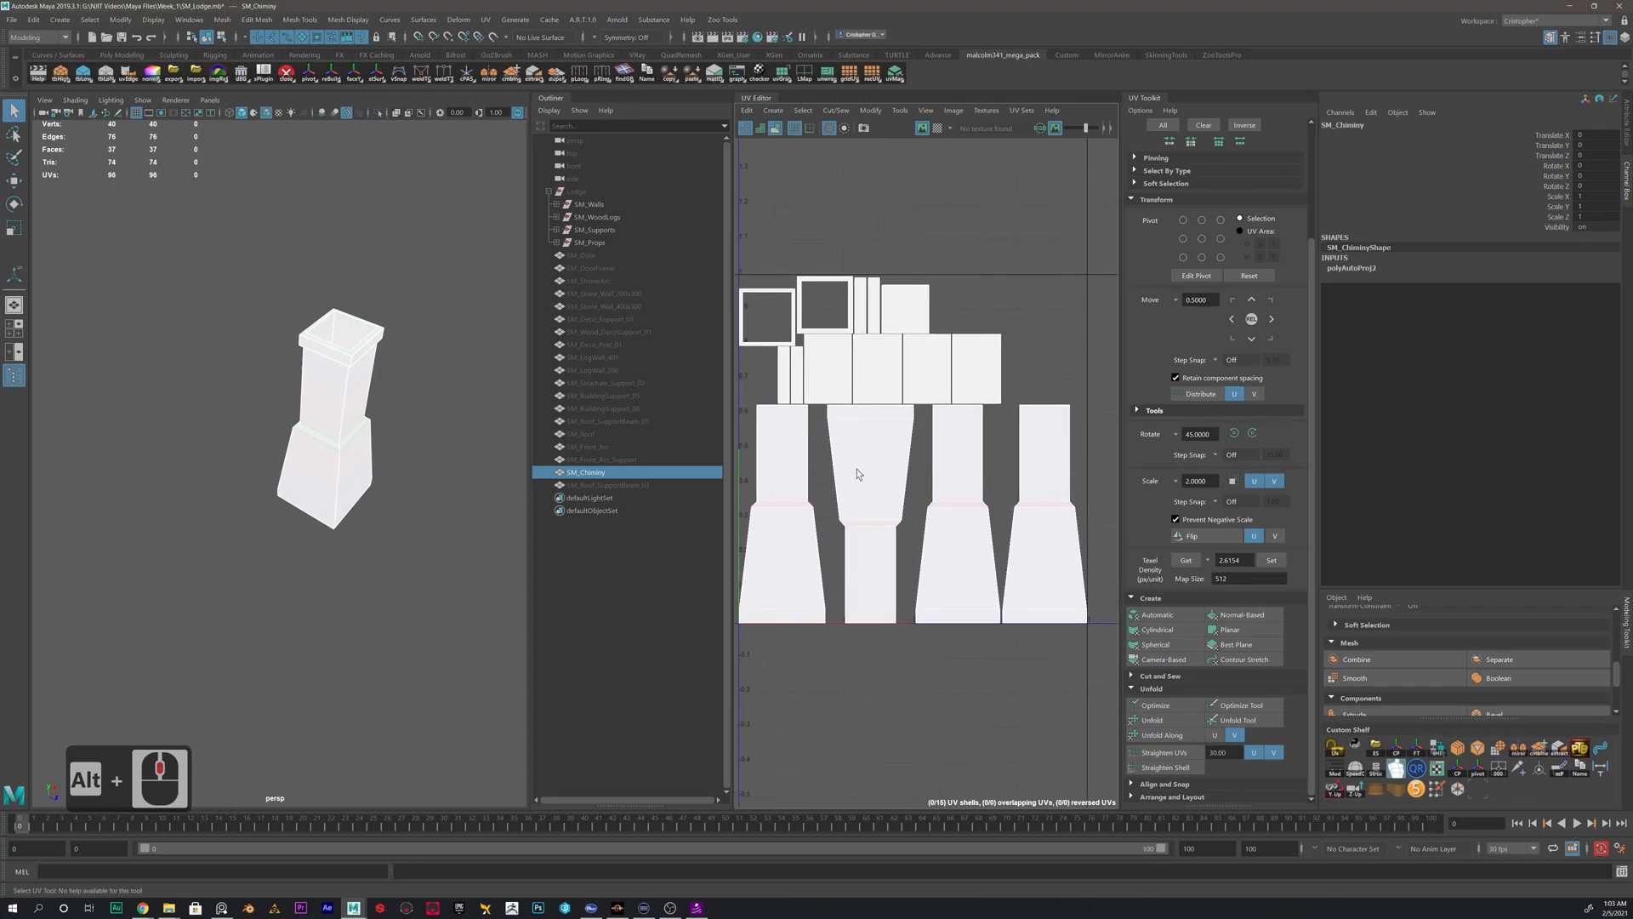
- Recheck which chimney faces the four tall side shells cover by selecting each shell in turn
right_click_drag(779, 496, 754, 482)
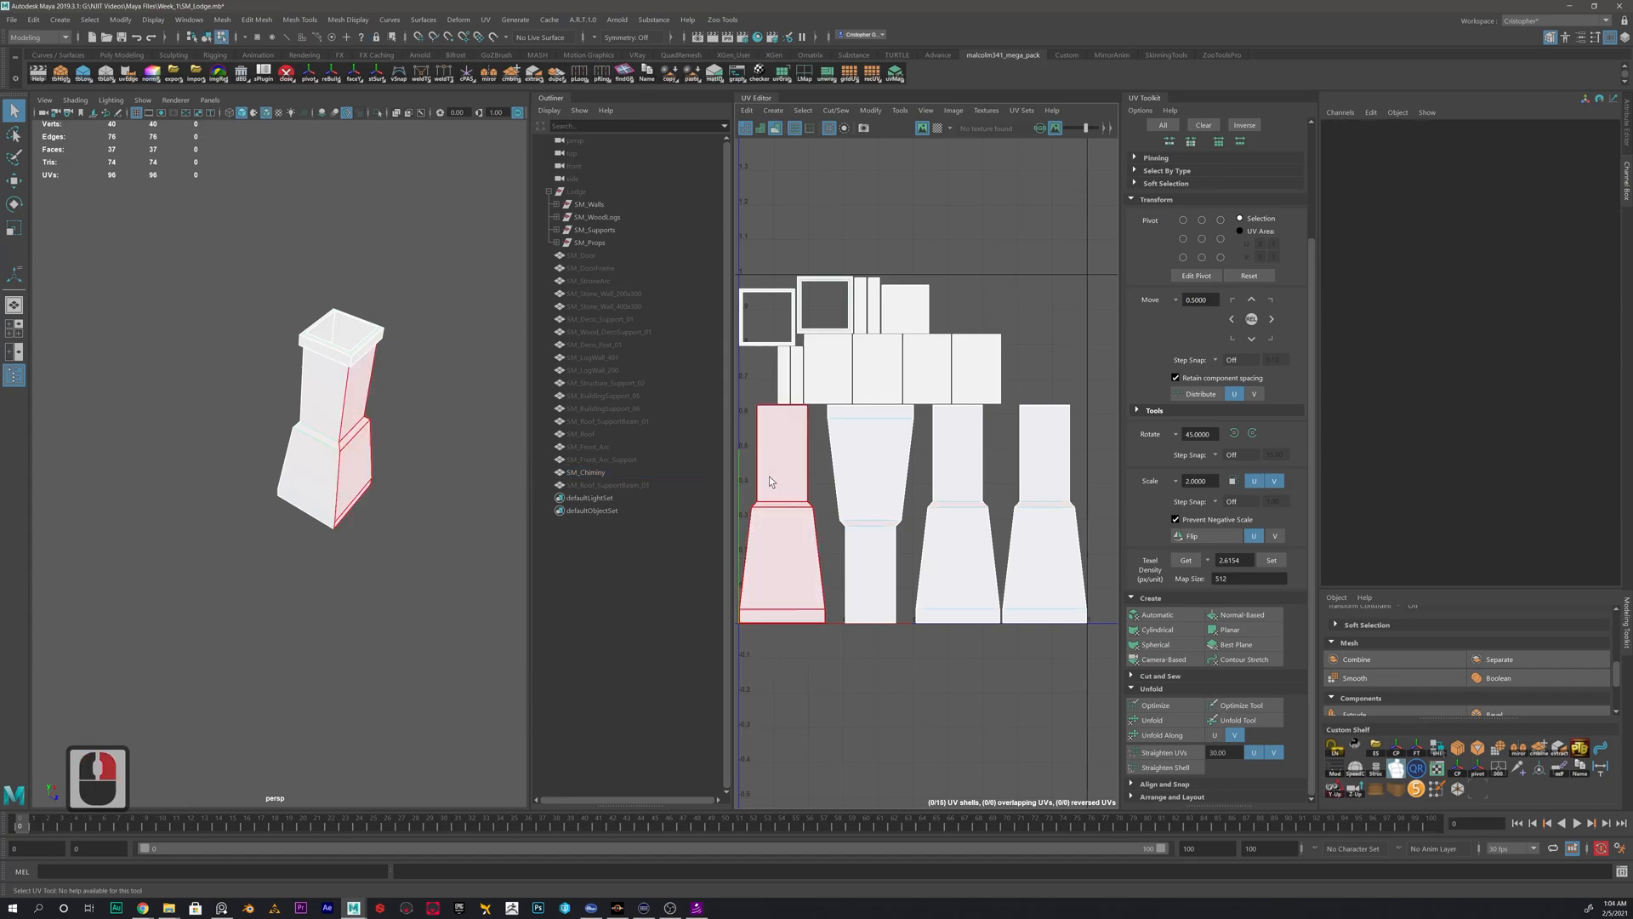
left_click(786, 489)
left_click(868, 503)
left_click(970, 519)
left_click(1047, 524)
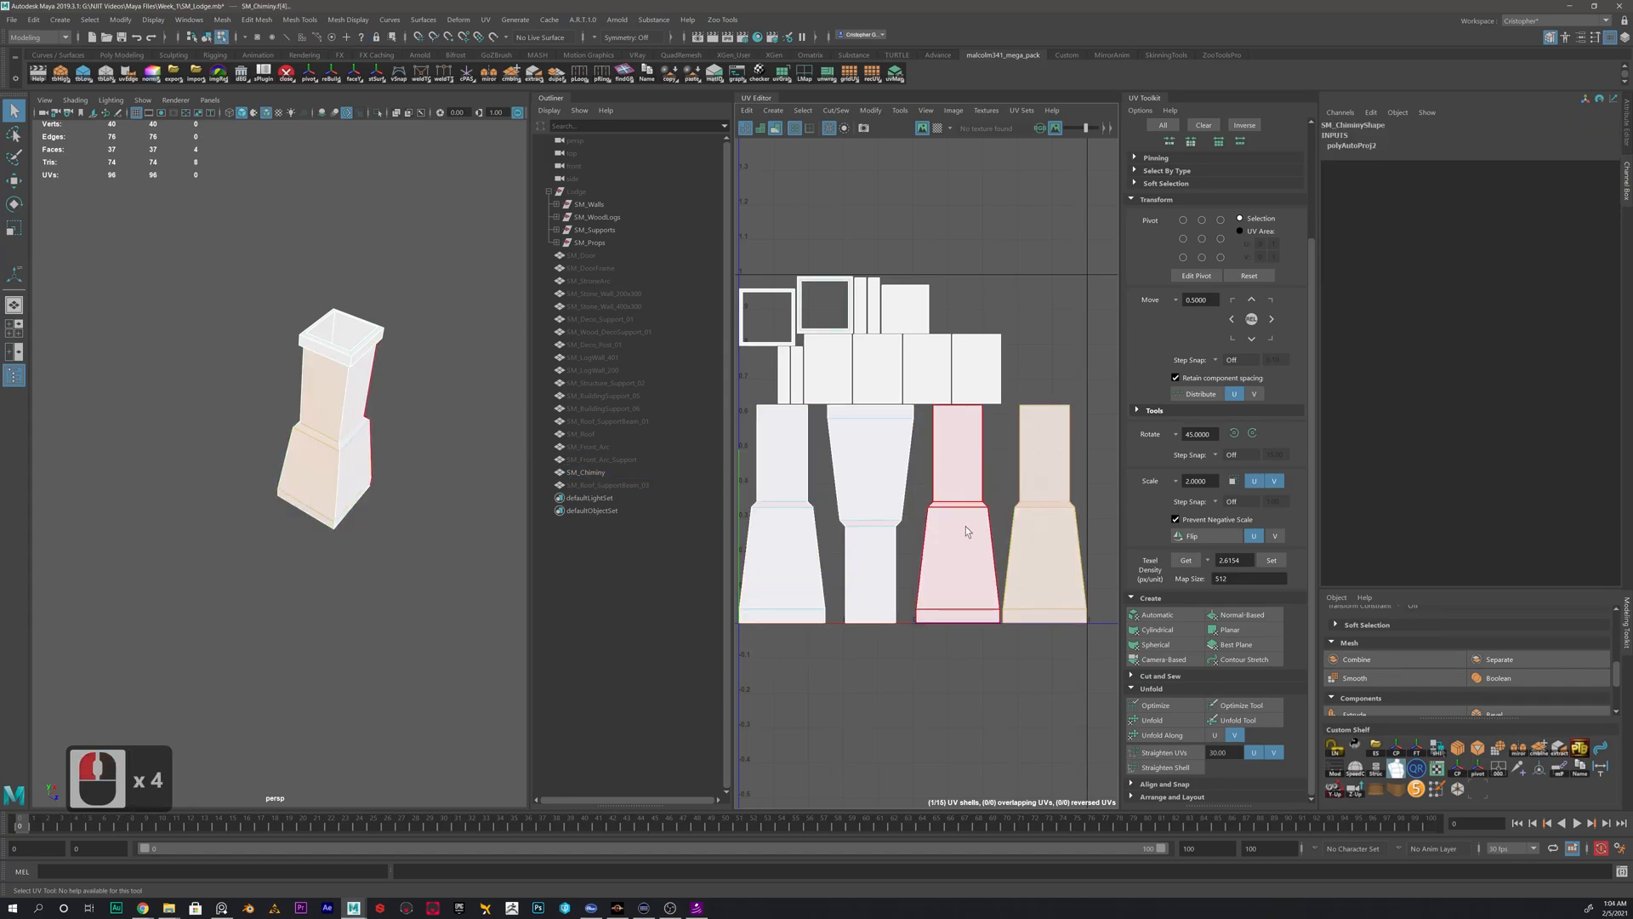
left_click(959, 528)
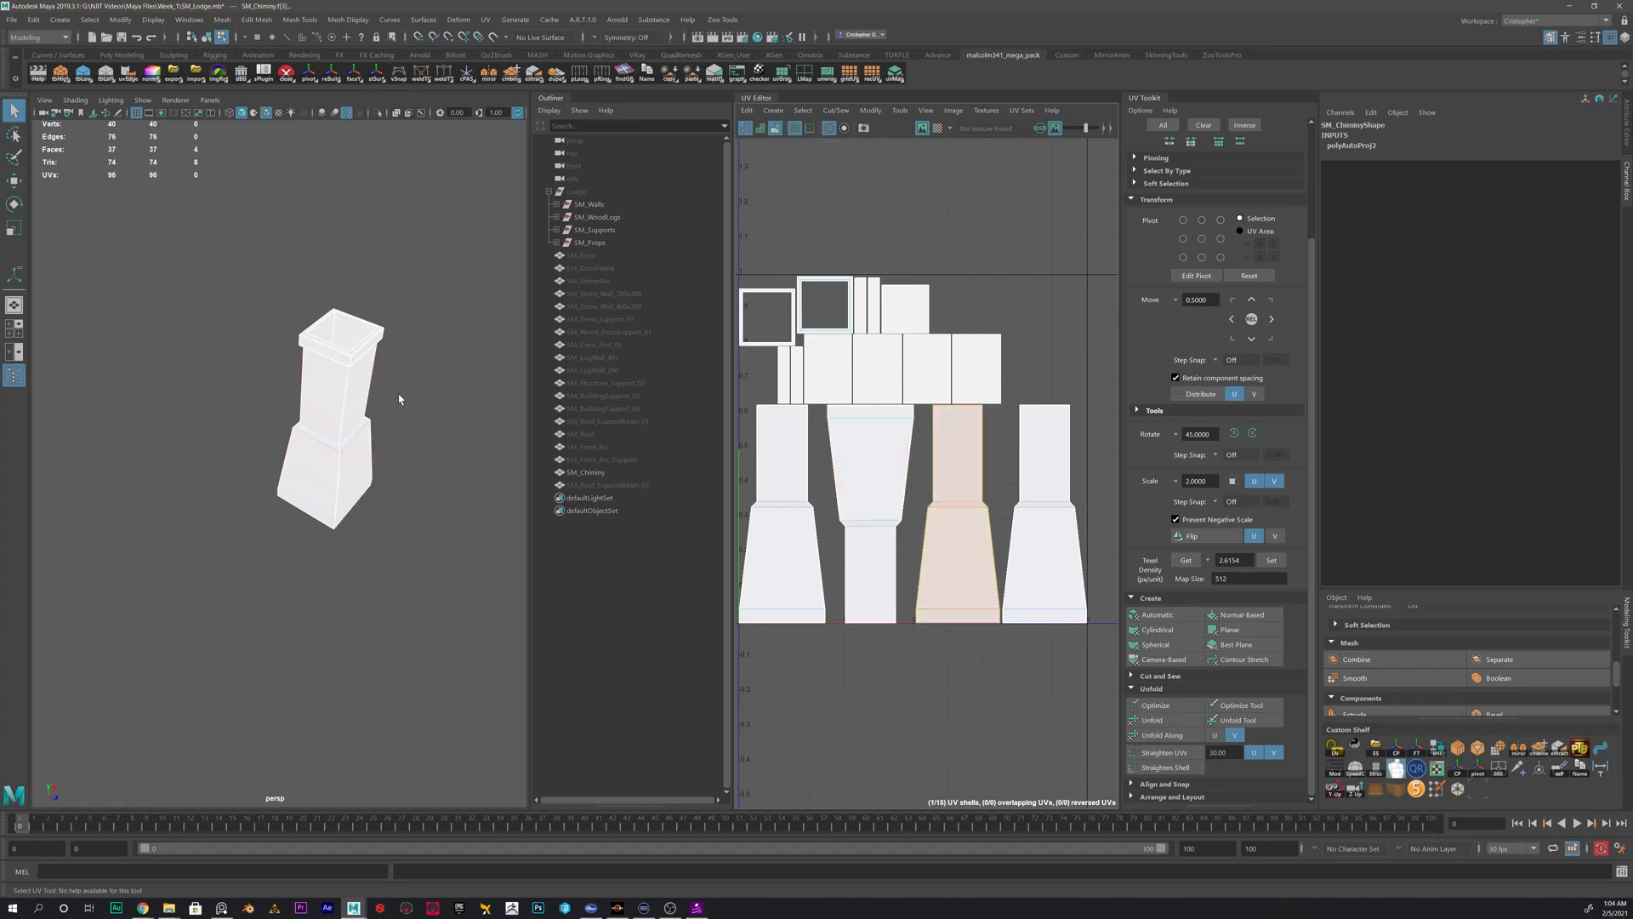
- Select the first inner-wall panel shell and examine its location inside the chimney opening
scroll(876, 434, "up", 5, "alt")
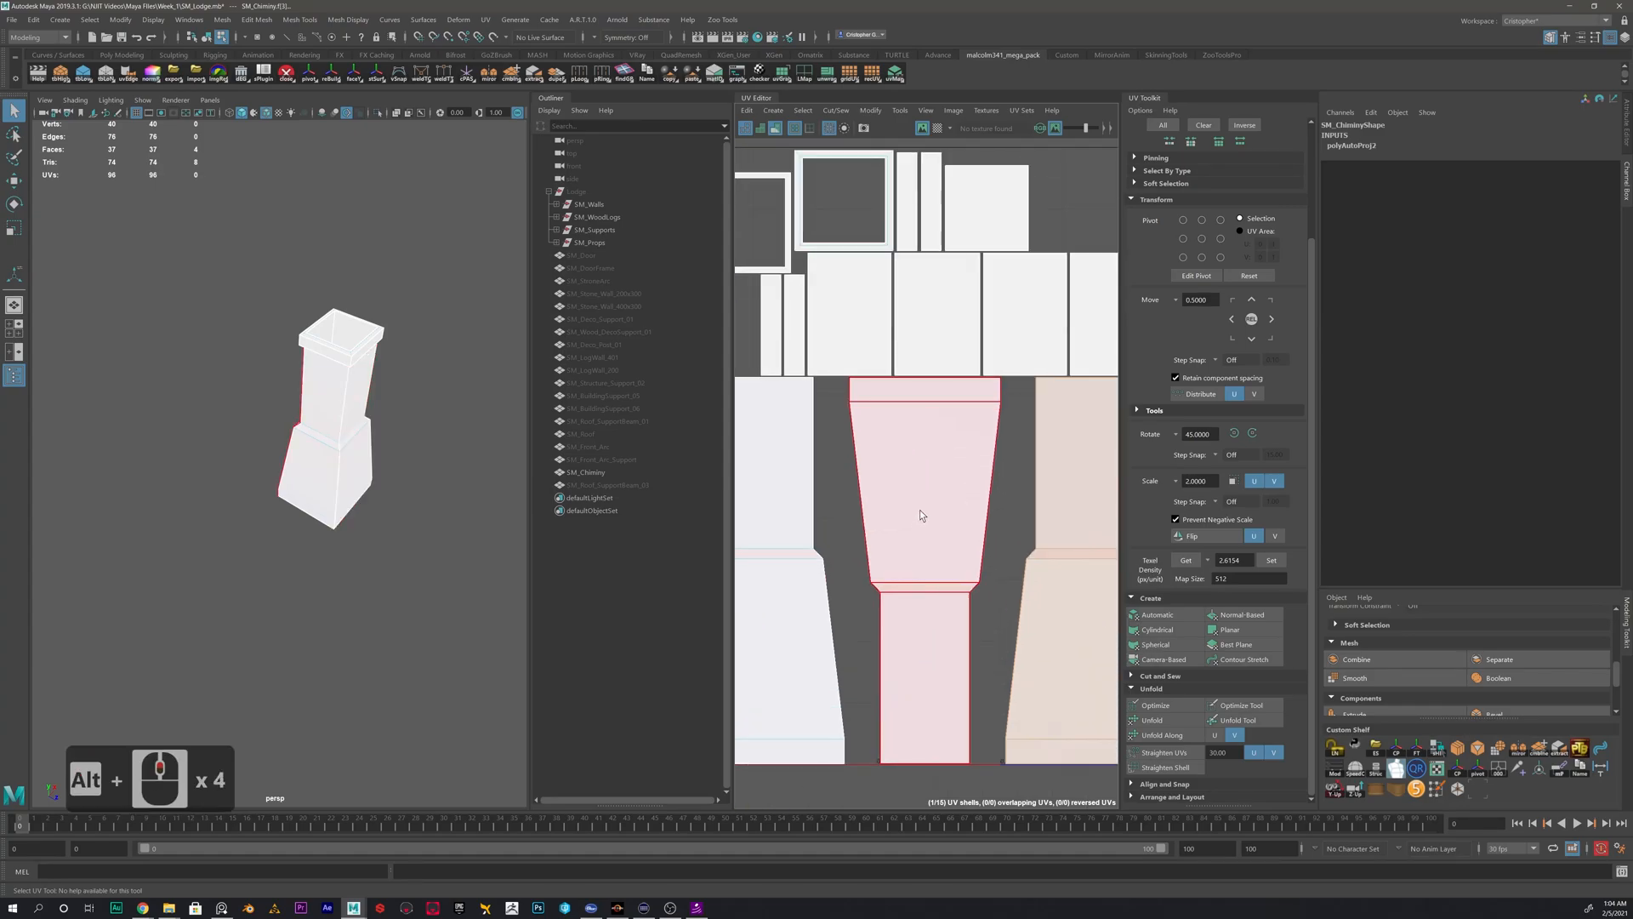
left_click(845, 308)
left_click_drag(323, 409, 252, 422, "alt")
scroll(290, 511, "up", 5, "alt")
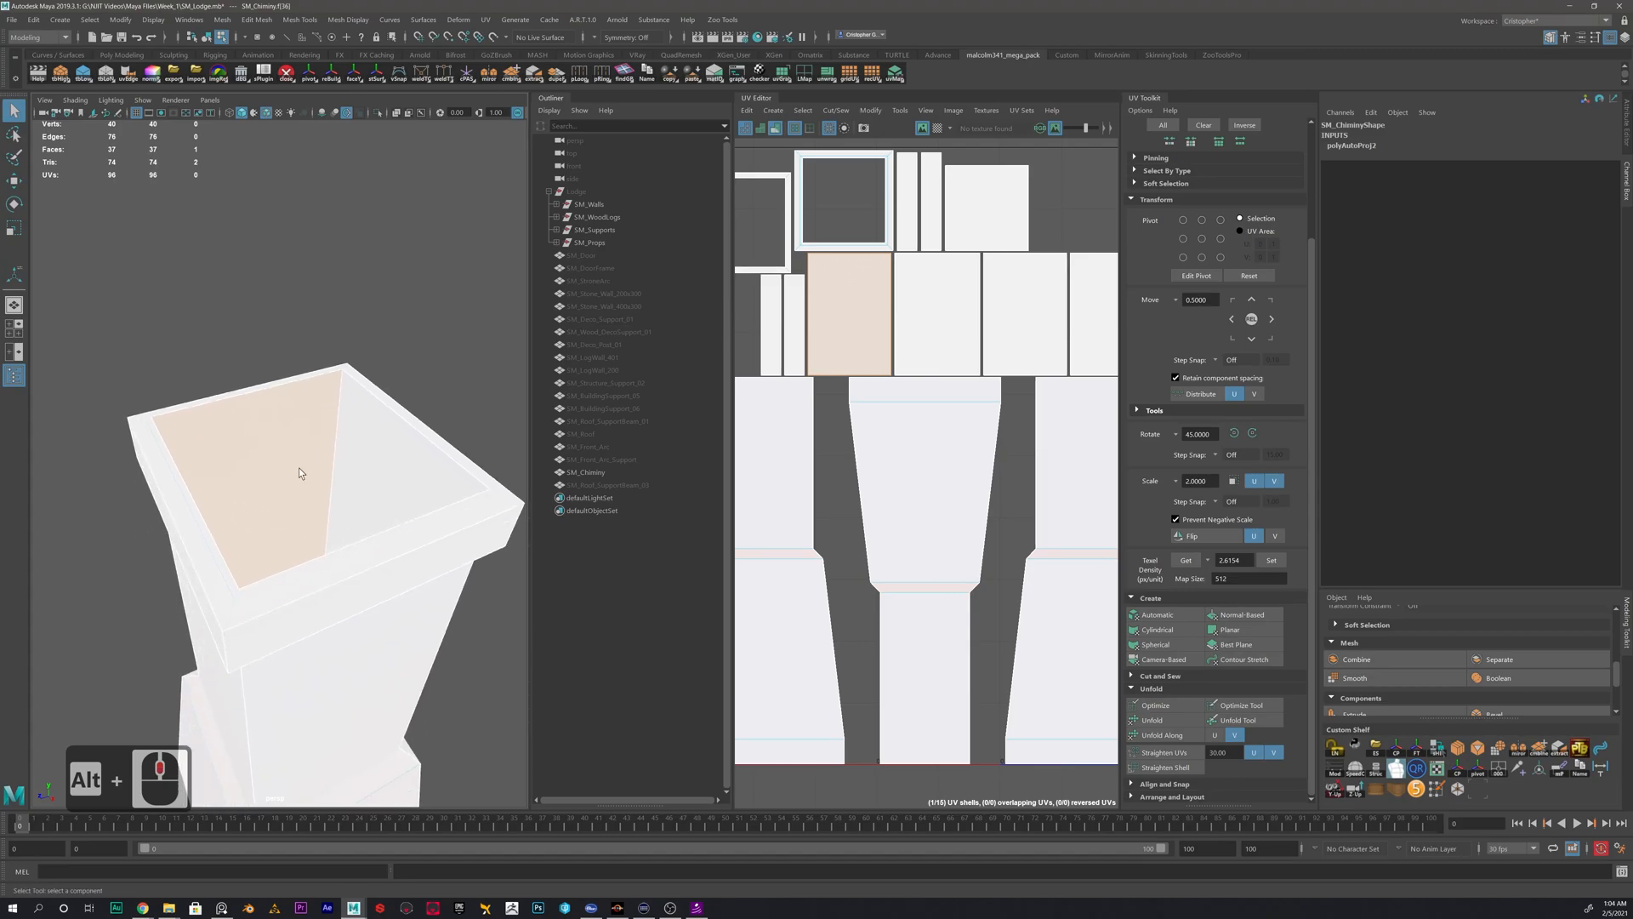
right_click_drag(874, 312, 844, 302)
scroll(849, 308, "down", 4)
left_click(849, 309)
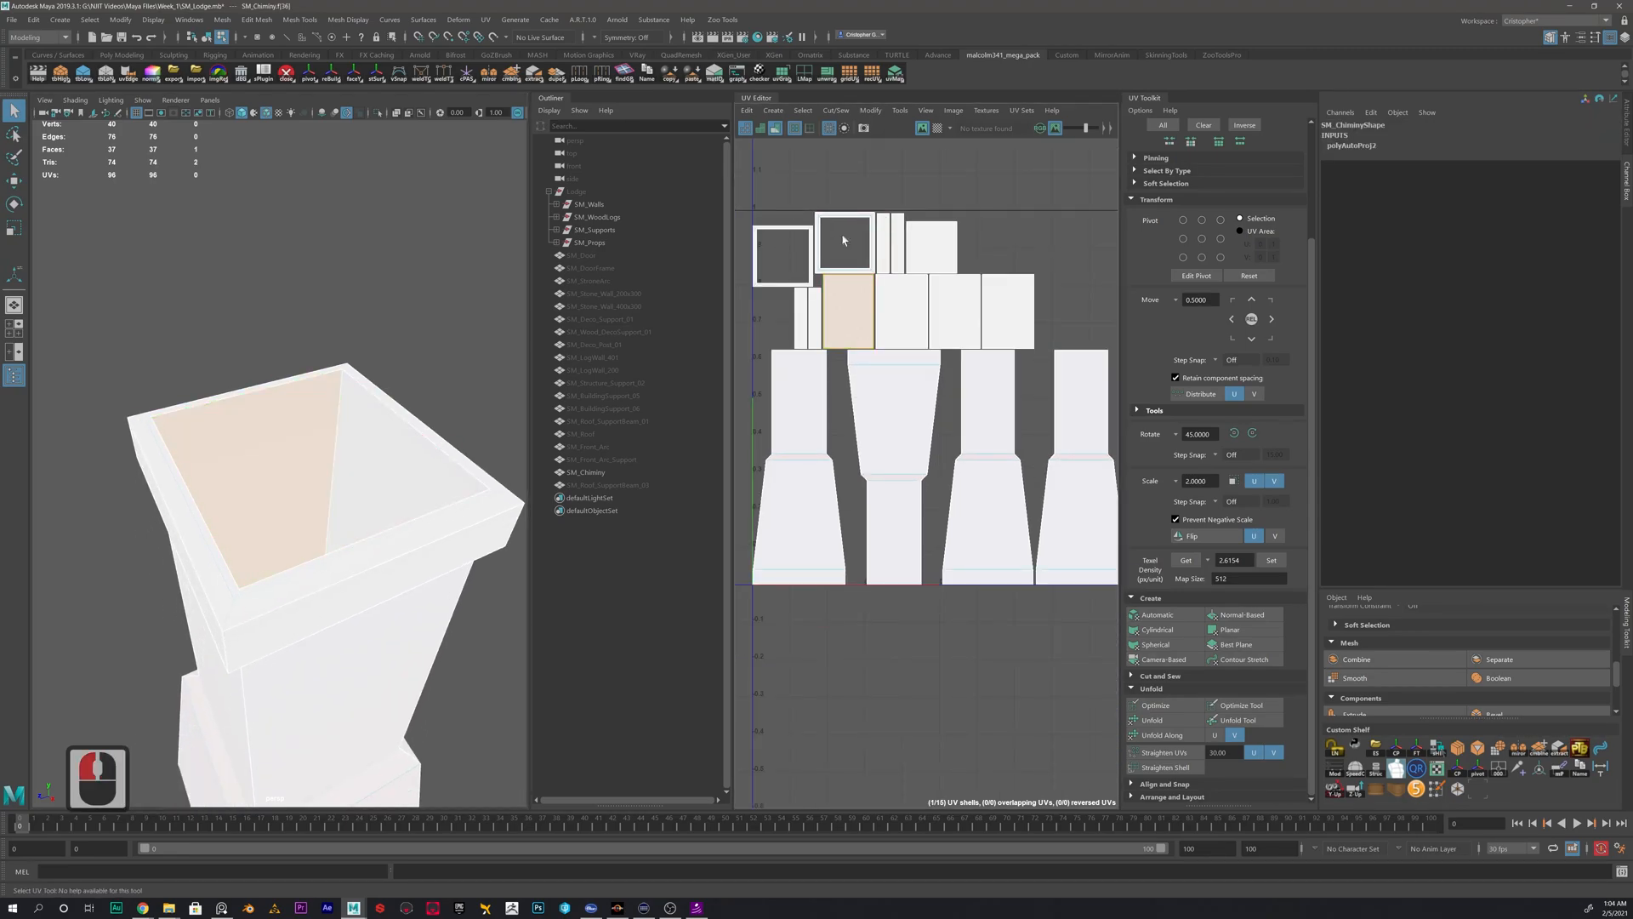
- Turn off the UV distortion shading and move the first inner-wall shell up, clear of the other chimney shells
left_click(779, 132)
left_click(747, 131)
middle_click_drag(869, 344, 863, 454, "alt")
scroll(861, 452, "down", 4, "alt")
key("w")
left_click_drag(851, 436, 949, 335)
- Move and sew the other three inner-wall panels onto the first, edge by edge, into one strip
right_click_drag(974, 337, 1071, 296)
left_click(965, 334)
left_click(1024, 336)
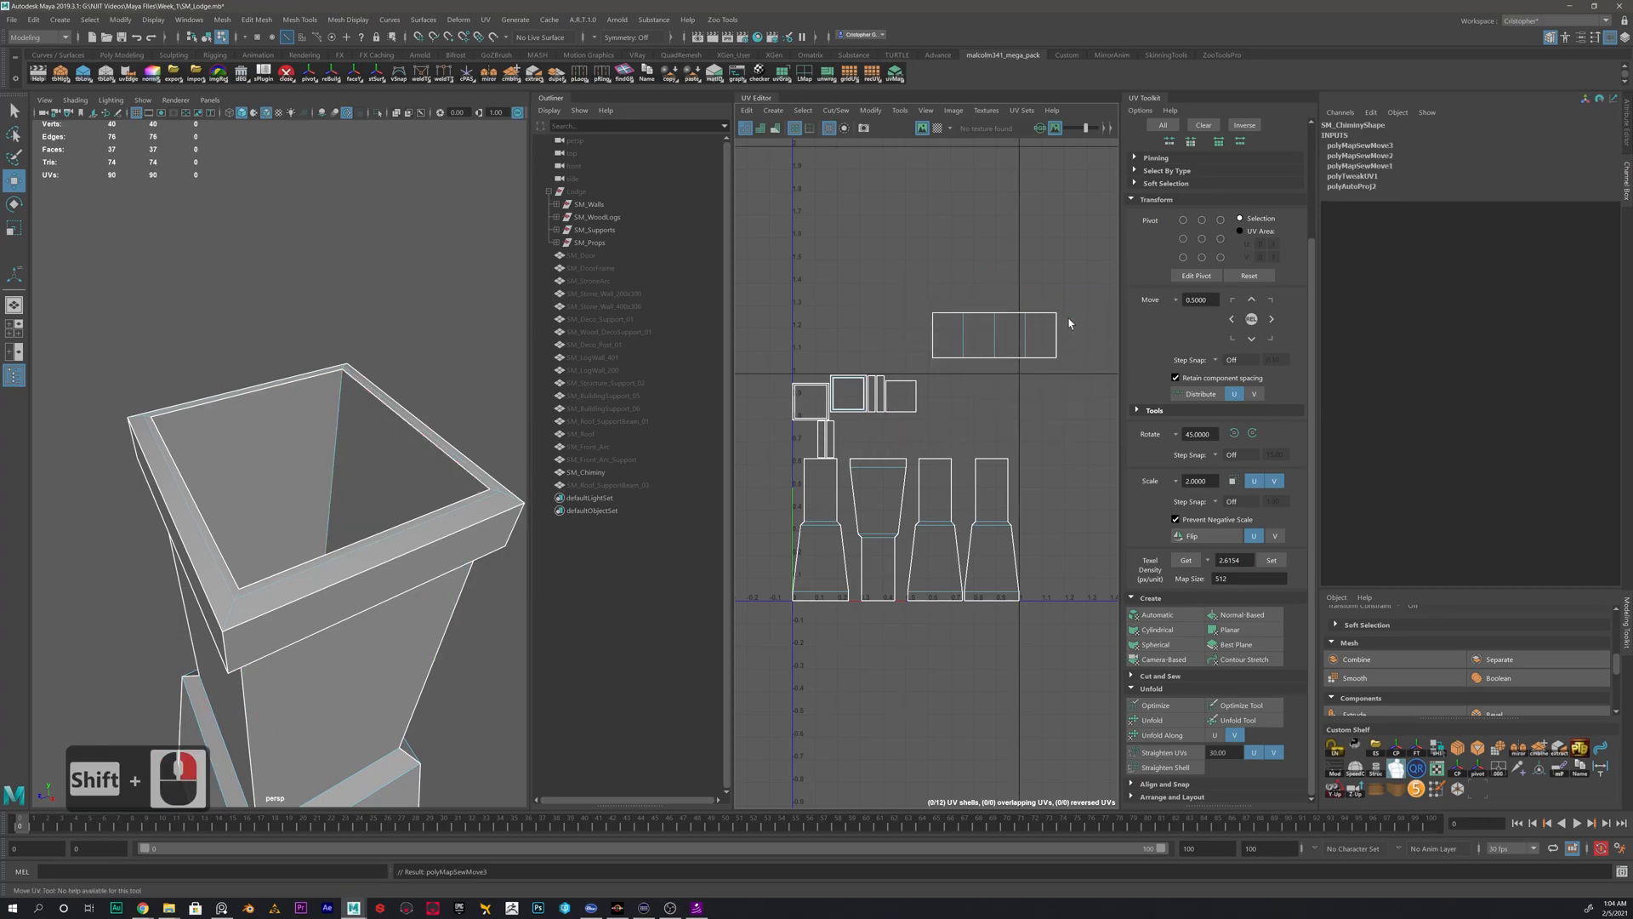
- Check the inner-wall strip against the model and sew the square inner floor shell to its first panel
left_click(994, 337)
right_click_drag(987, 334, 946, 313)
left_click(978, 336)
left_click_drag(482, 409, 170, 501, "alt")
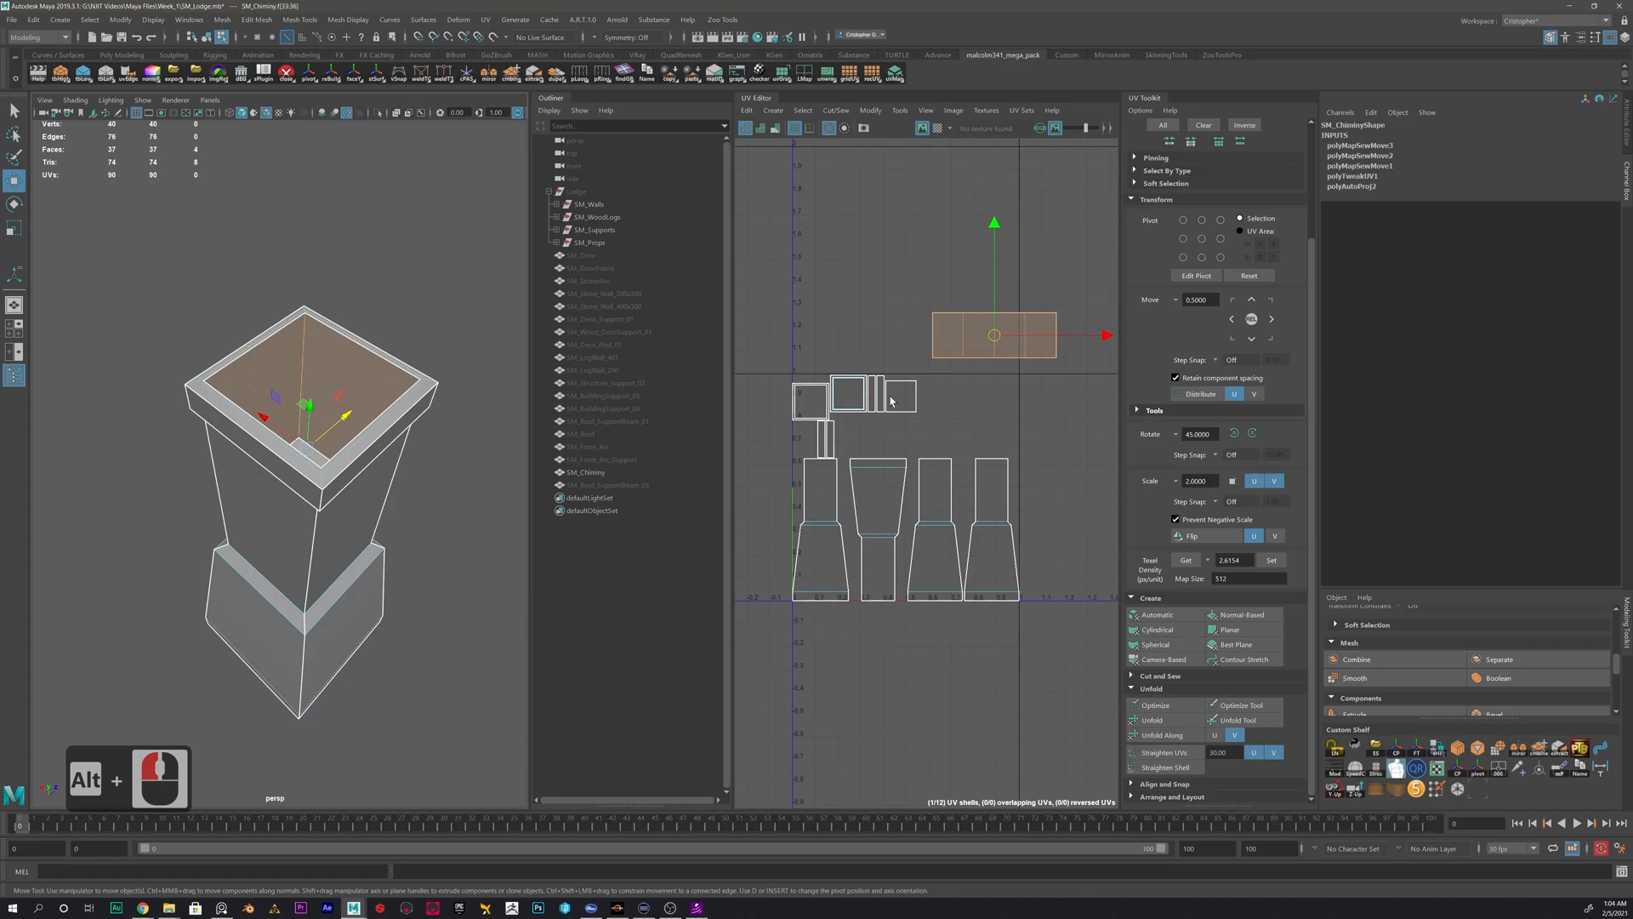
scroll(898, 398, "up", 4)
left_click(897, 398)
middle_click_drag(1065, 346, 967, 426, "alt")
right_click(953, 399)
right_click_drag(860, 448, 906, 413)
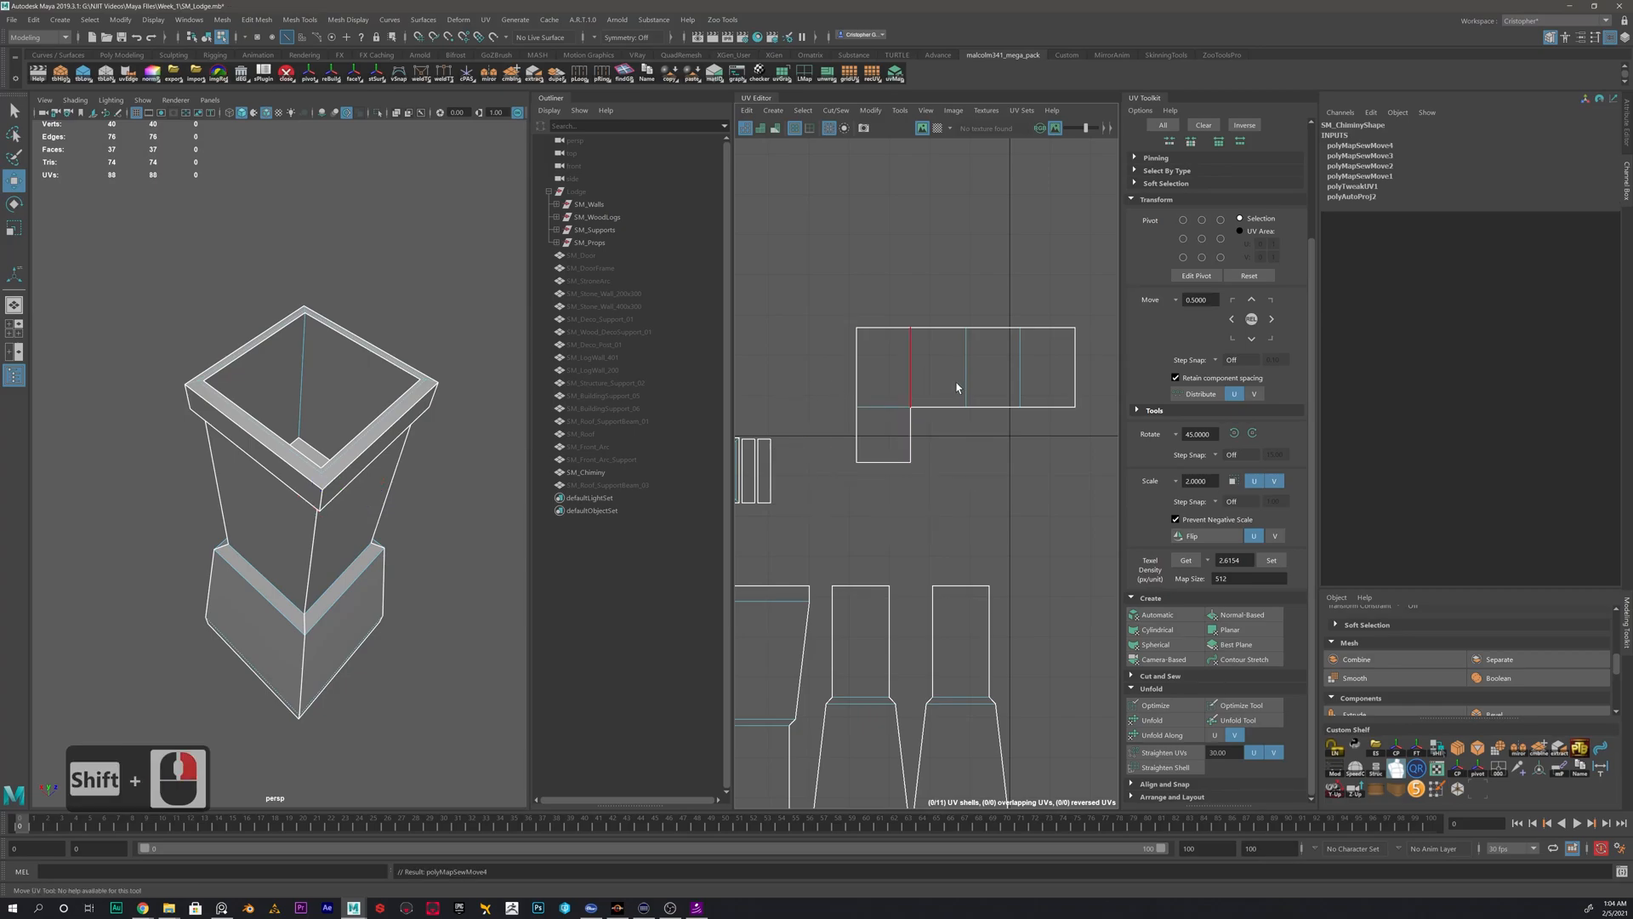
- Identify the chimney cap's rim on the model and move its square UV shell up, clear of the neighbouring strips
middle_click_drag(880, 497, 991, 472, "alt")
scroll(868, 448, "up", 5, "alt")
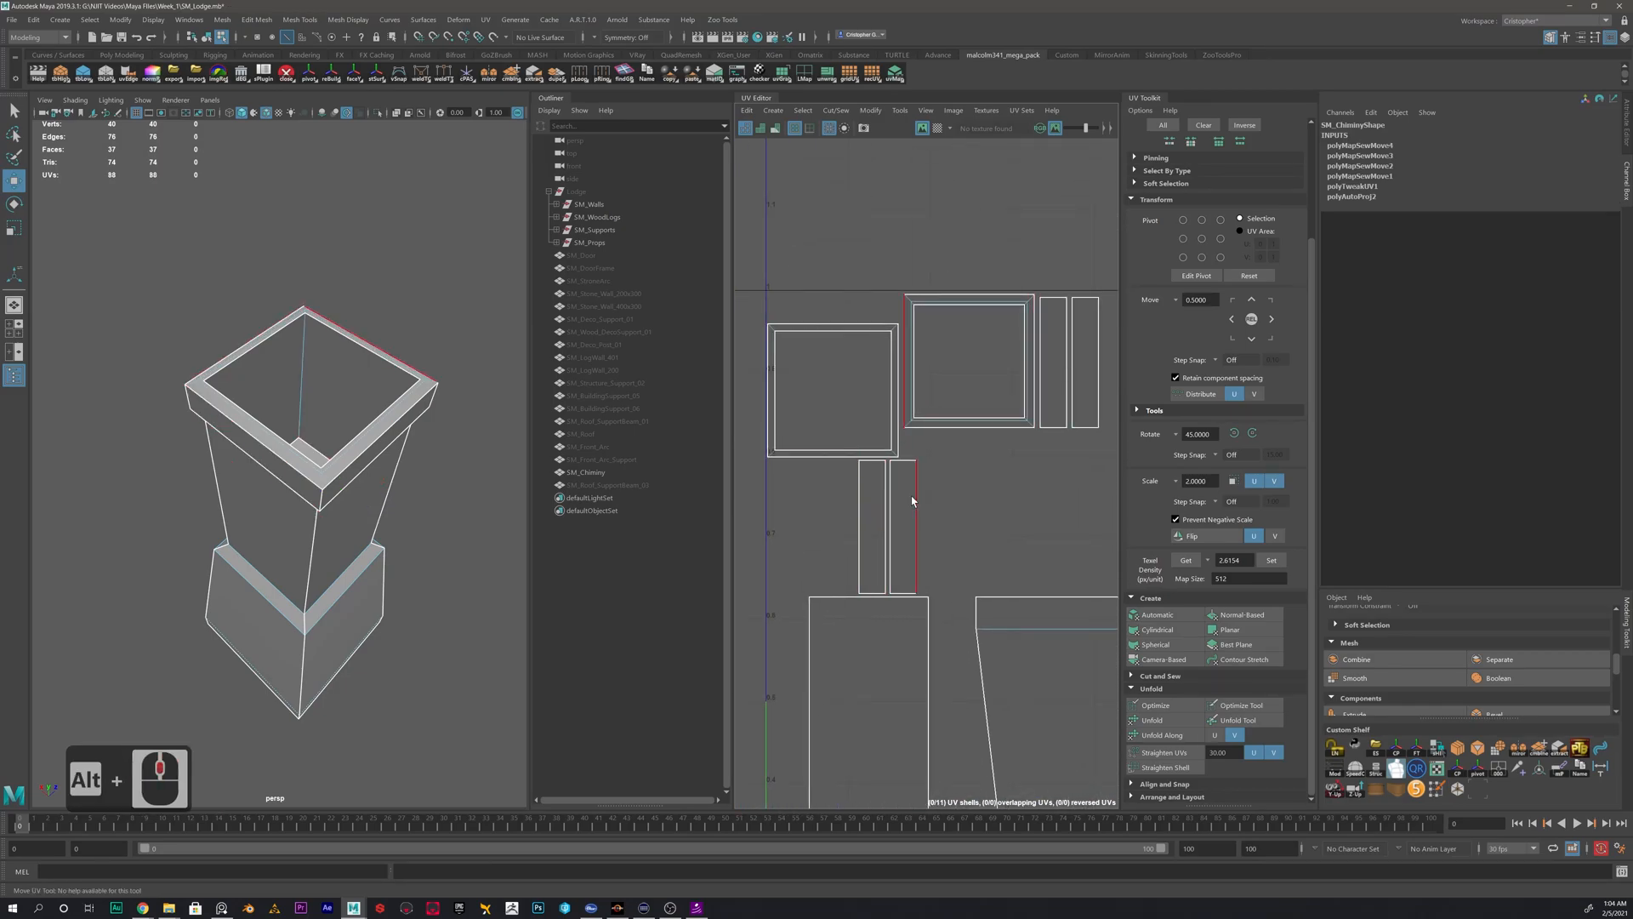
left_click_drag(502, 459, 564, 529, "alt")
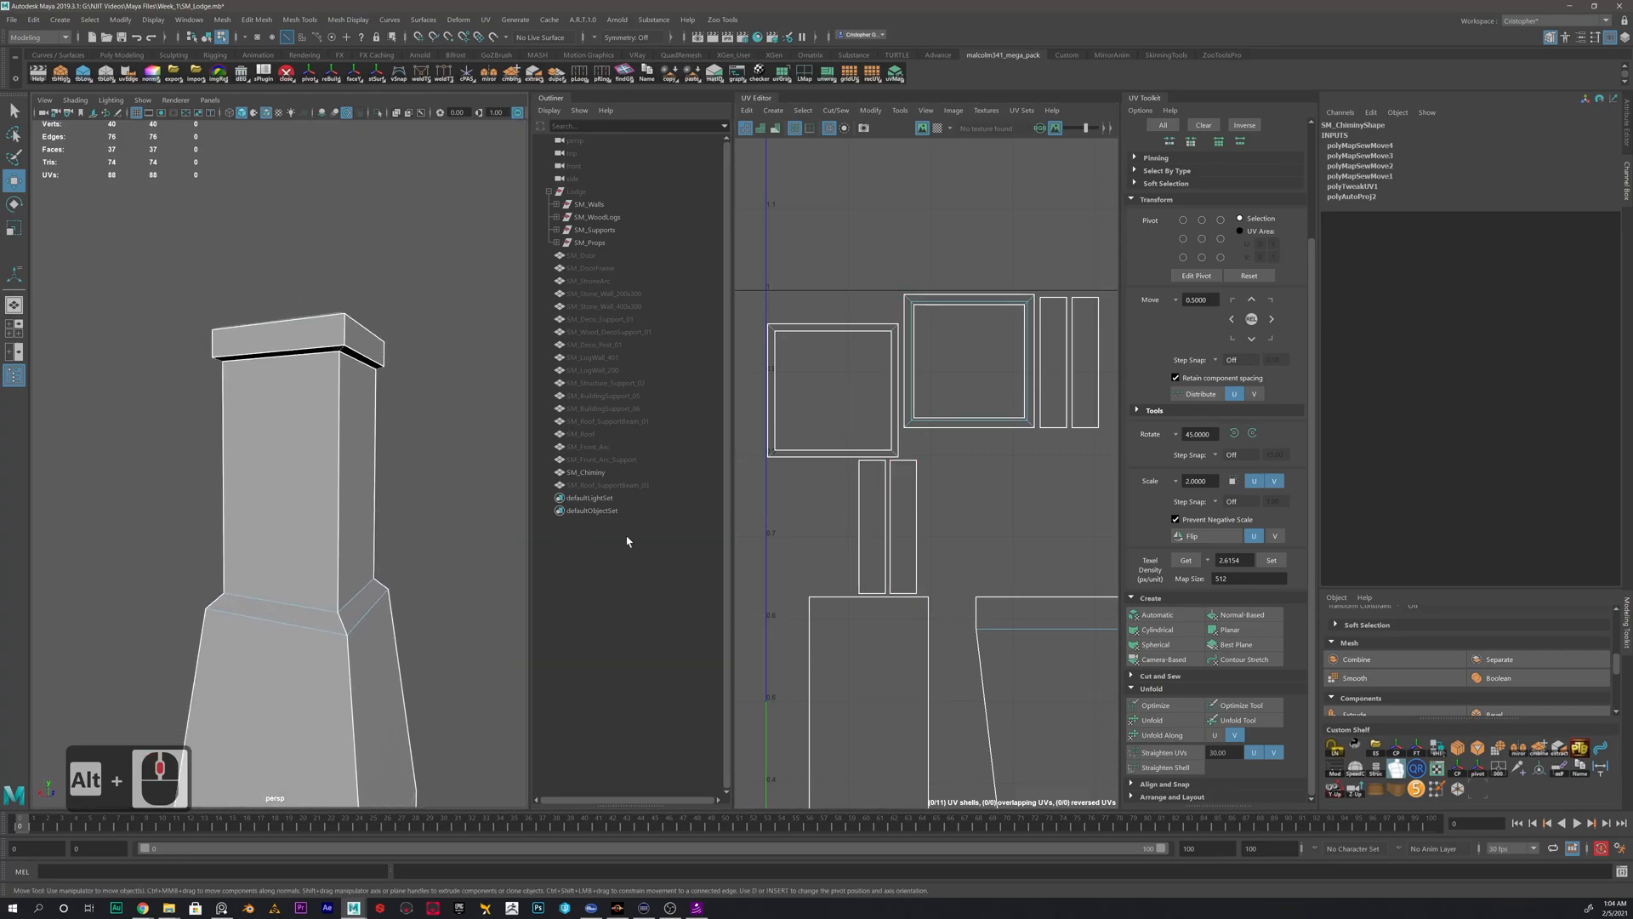
left_click_drag(309, 342, 310, 374, "alt")
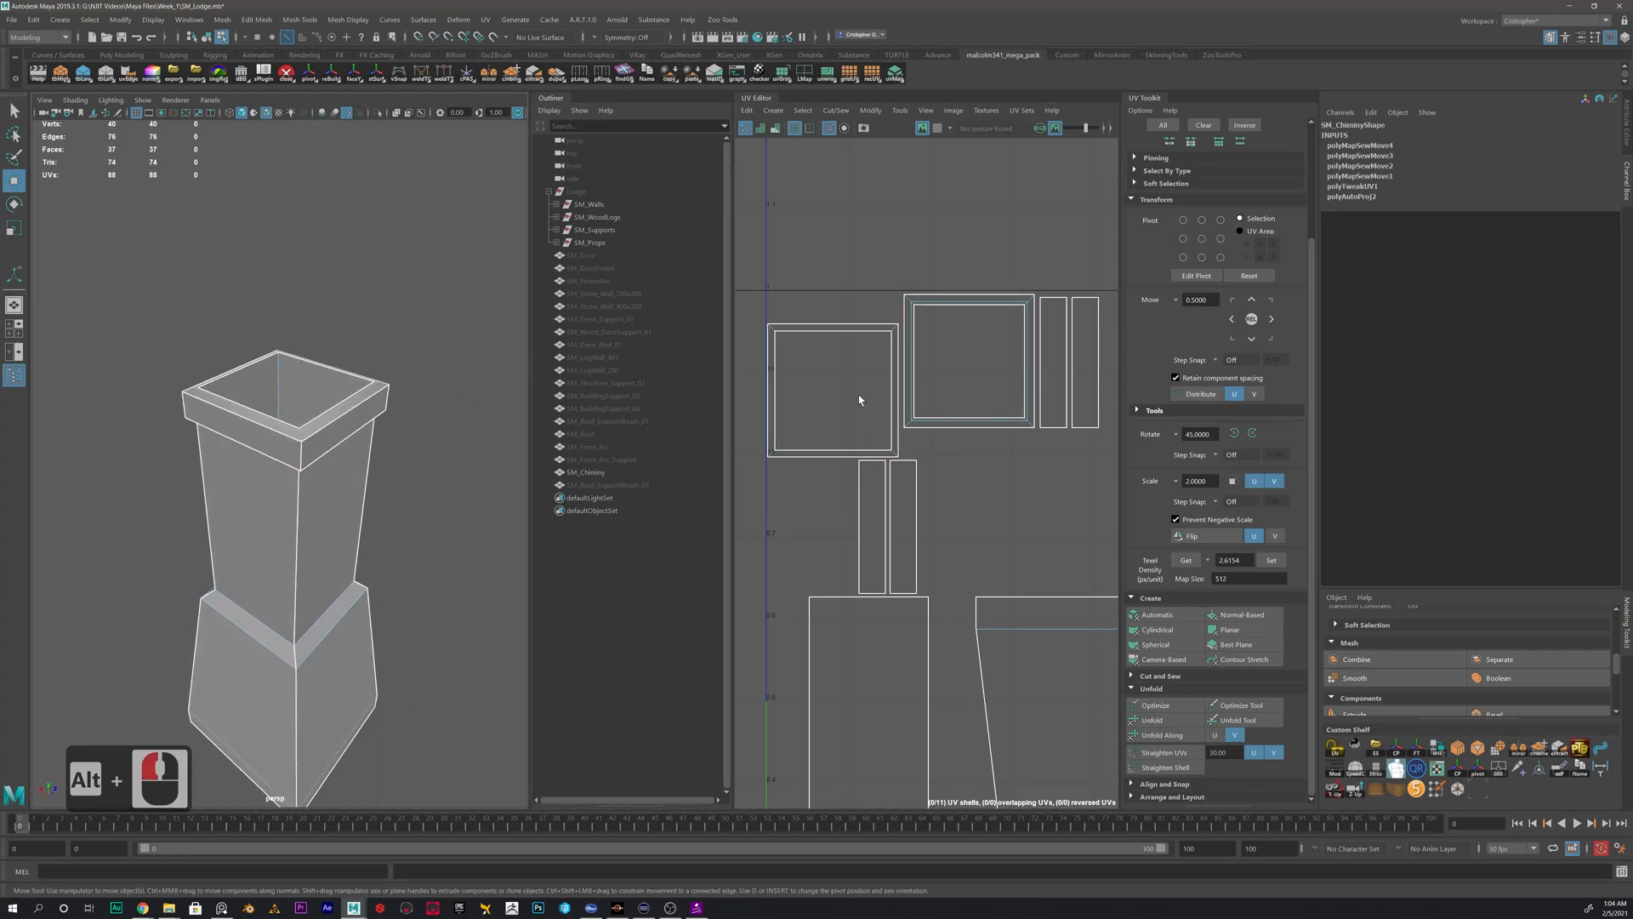
right_click_drag(906, 499, 905, 461)
left_click(921, 498)
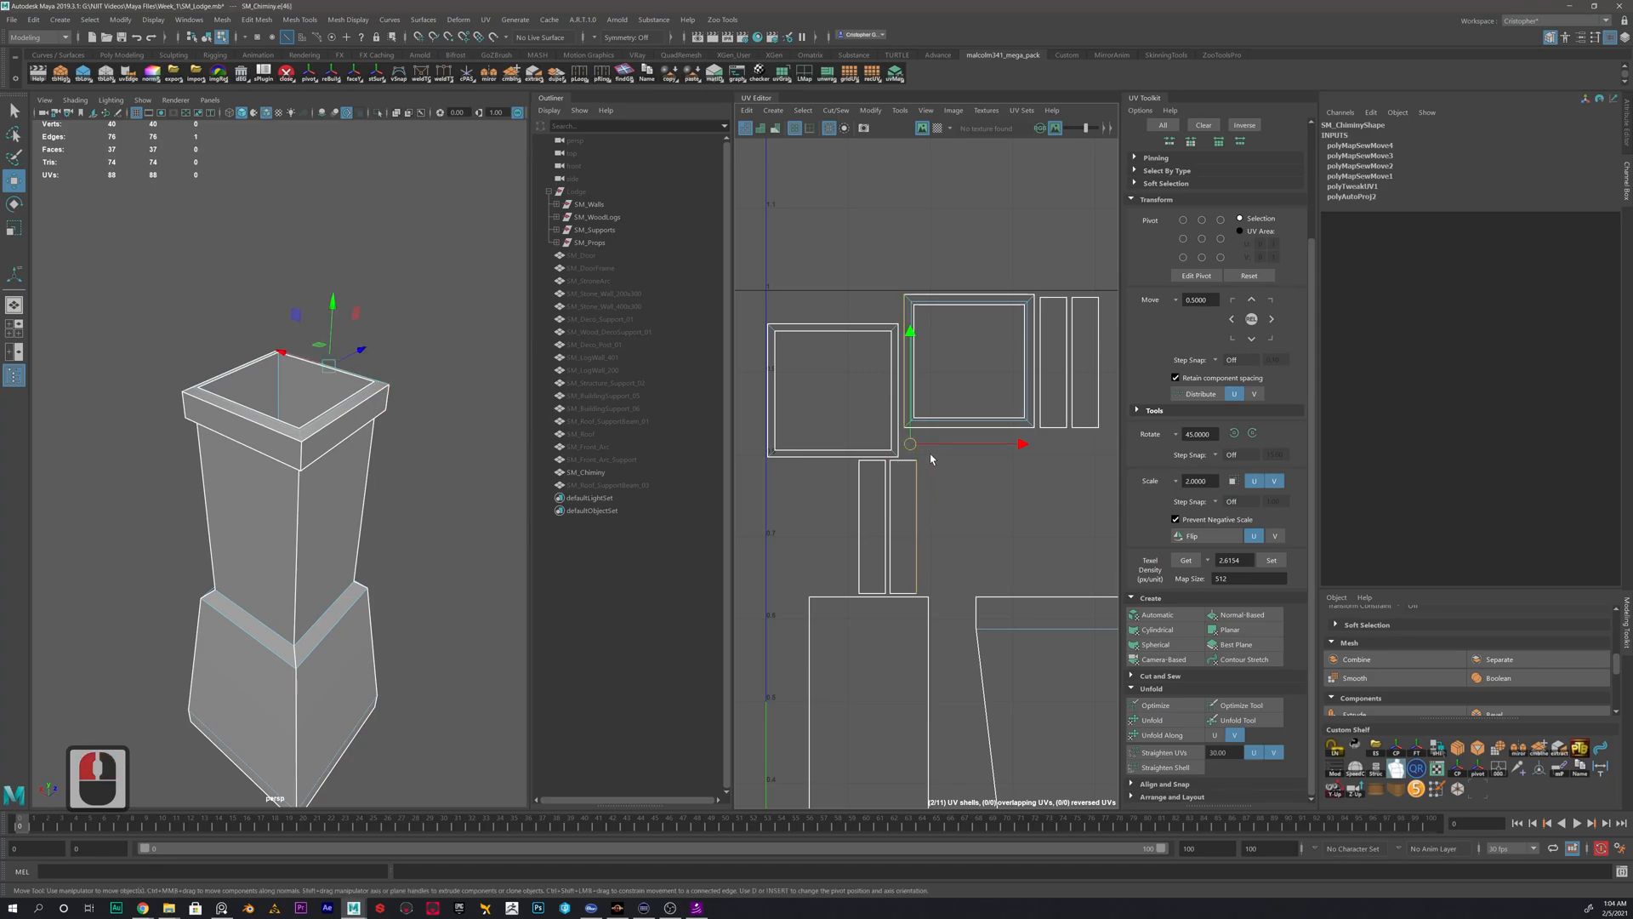
middle_click_drag(982, 349, 980, 412, "alt")
right_click_drag(980, 412, 972, 379)
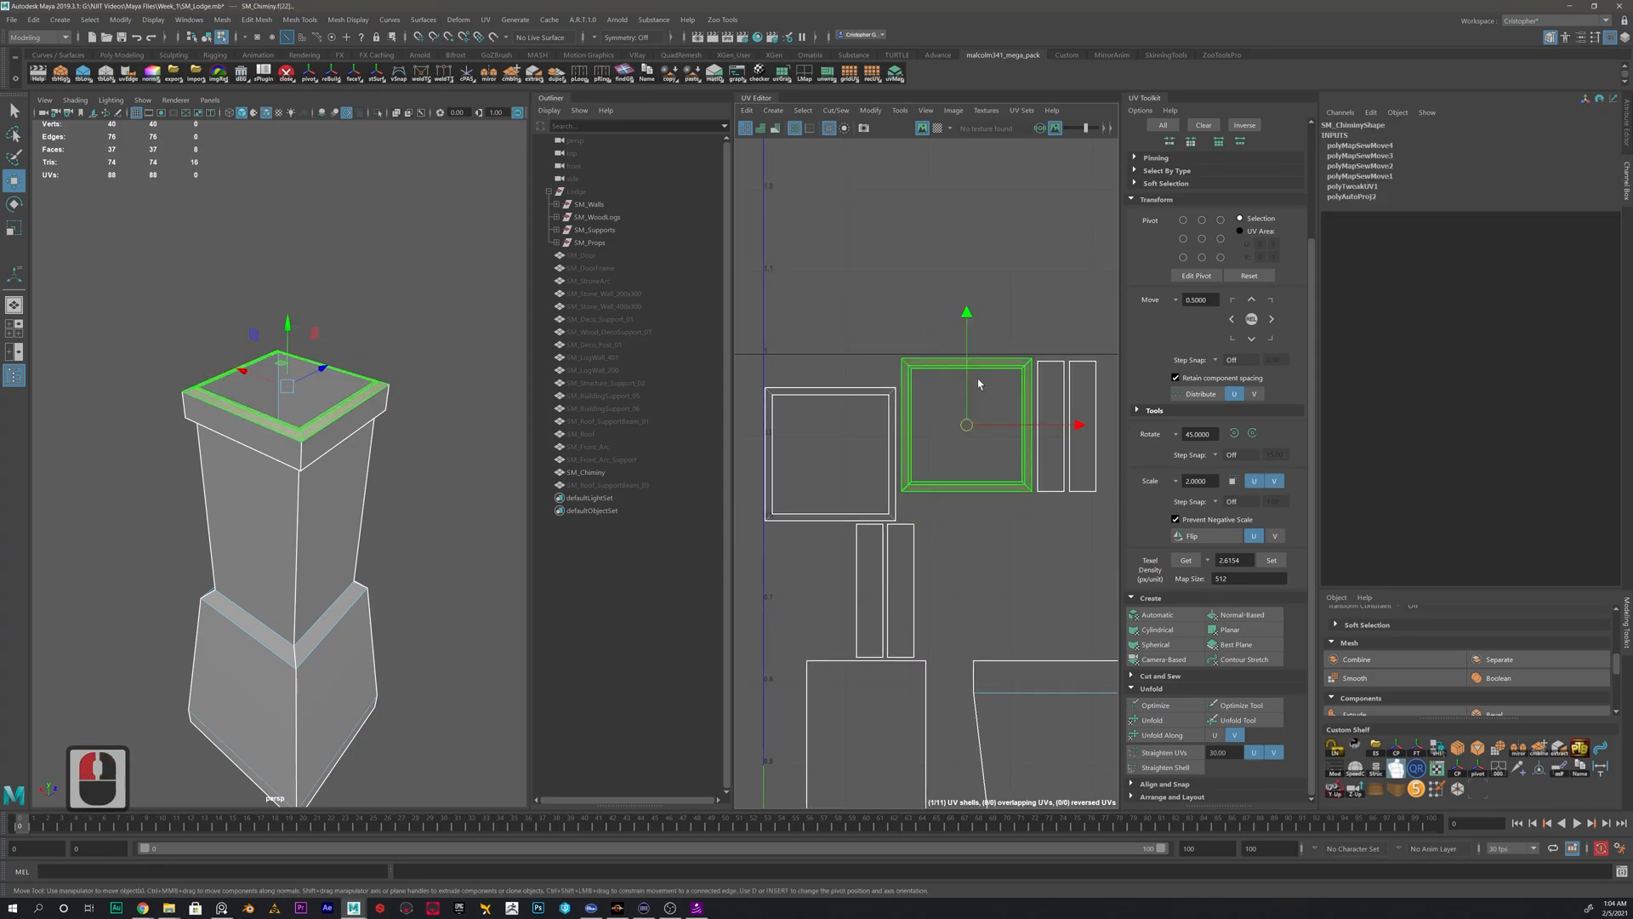
left_click_drag(970, 425, 945, 280)
- Move and sew the matching cap side strip onto the rim shell's left outer edge
left_click(869, 255)
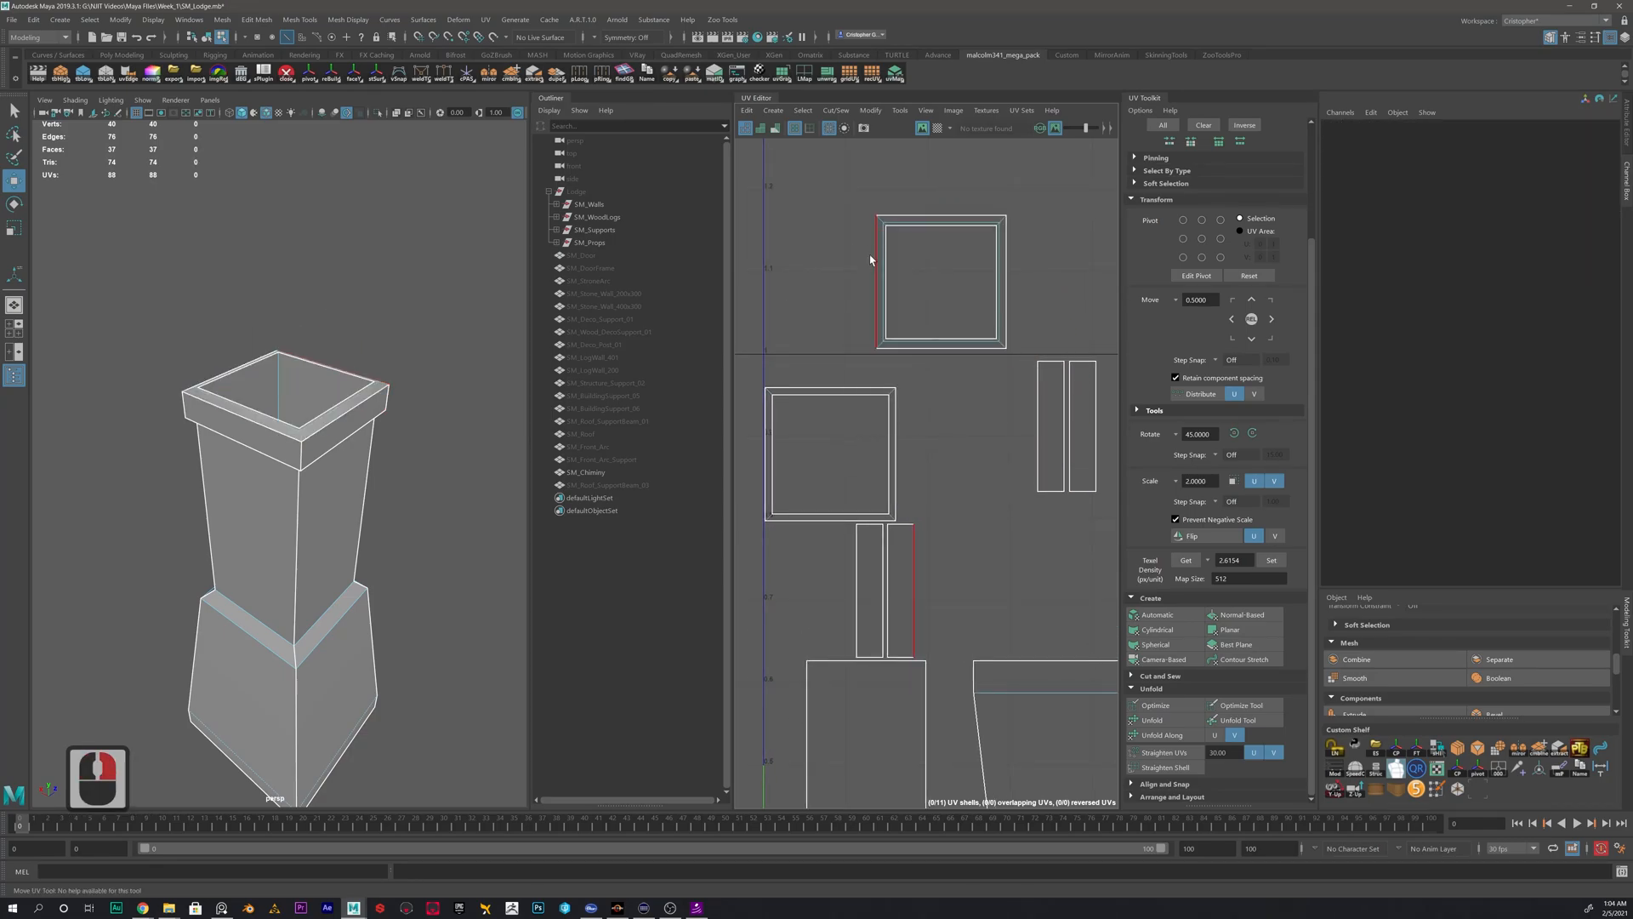
left_click(876, 272)
right_click(778, 266, "shift")
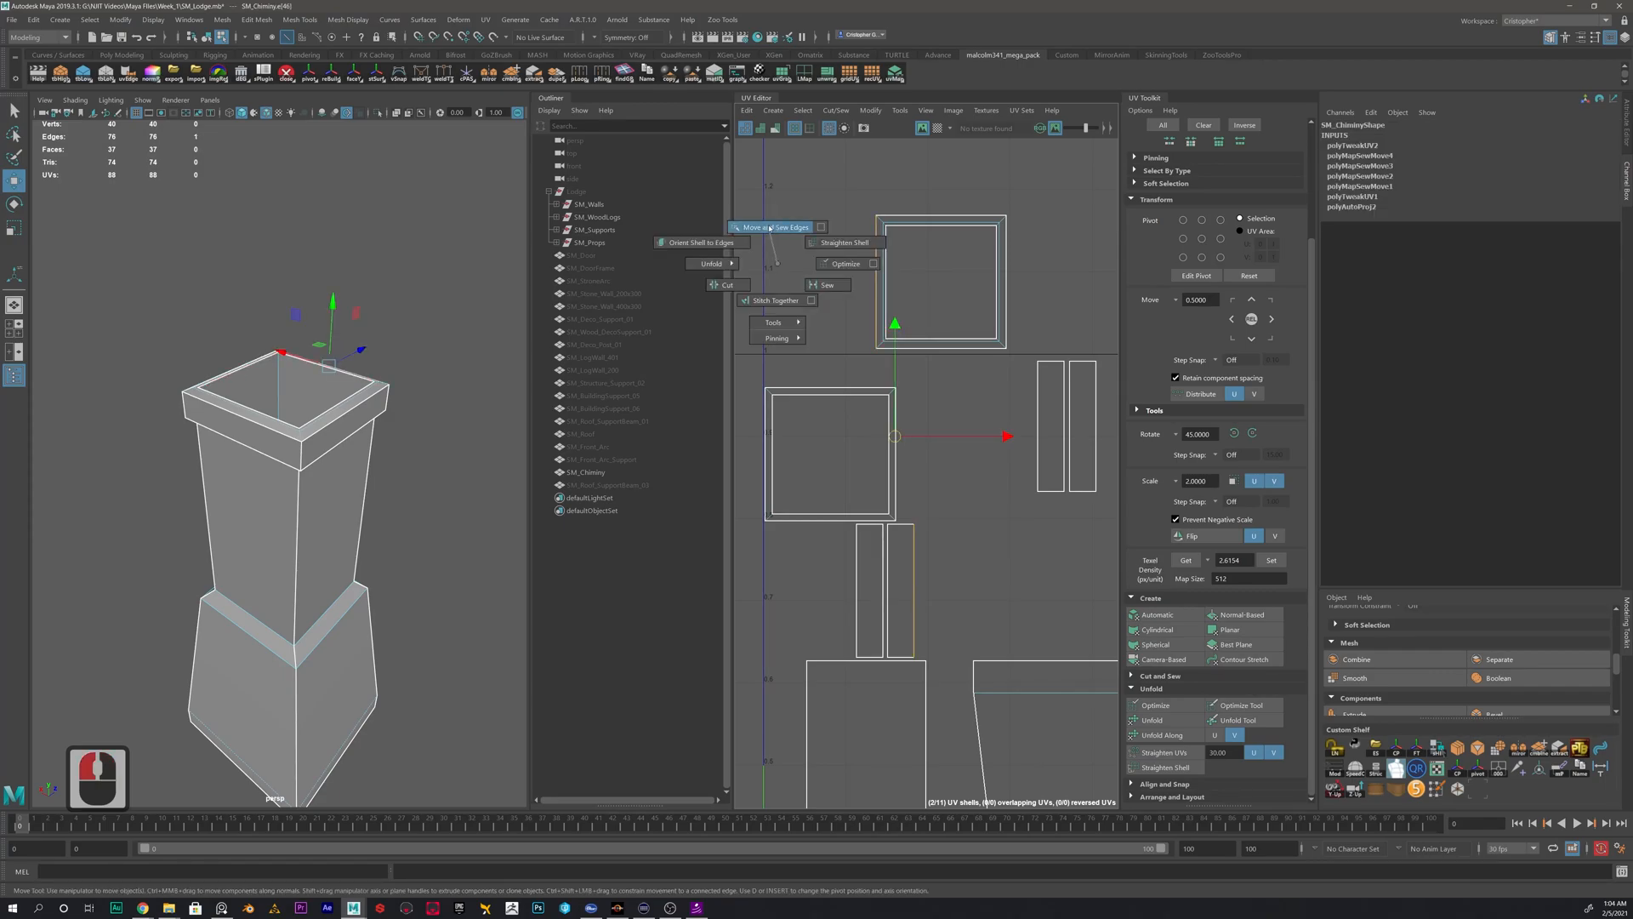
left_click(770, 227)
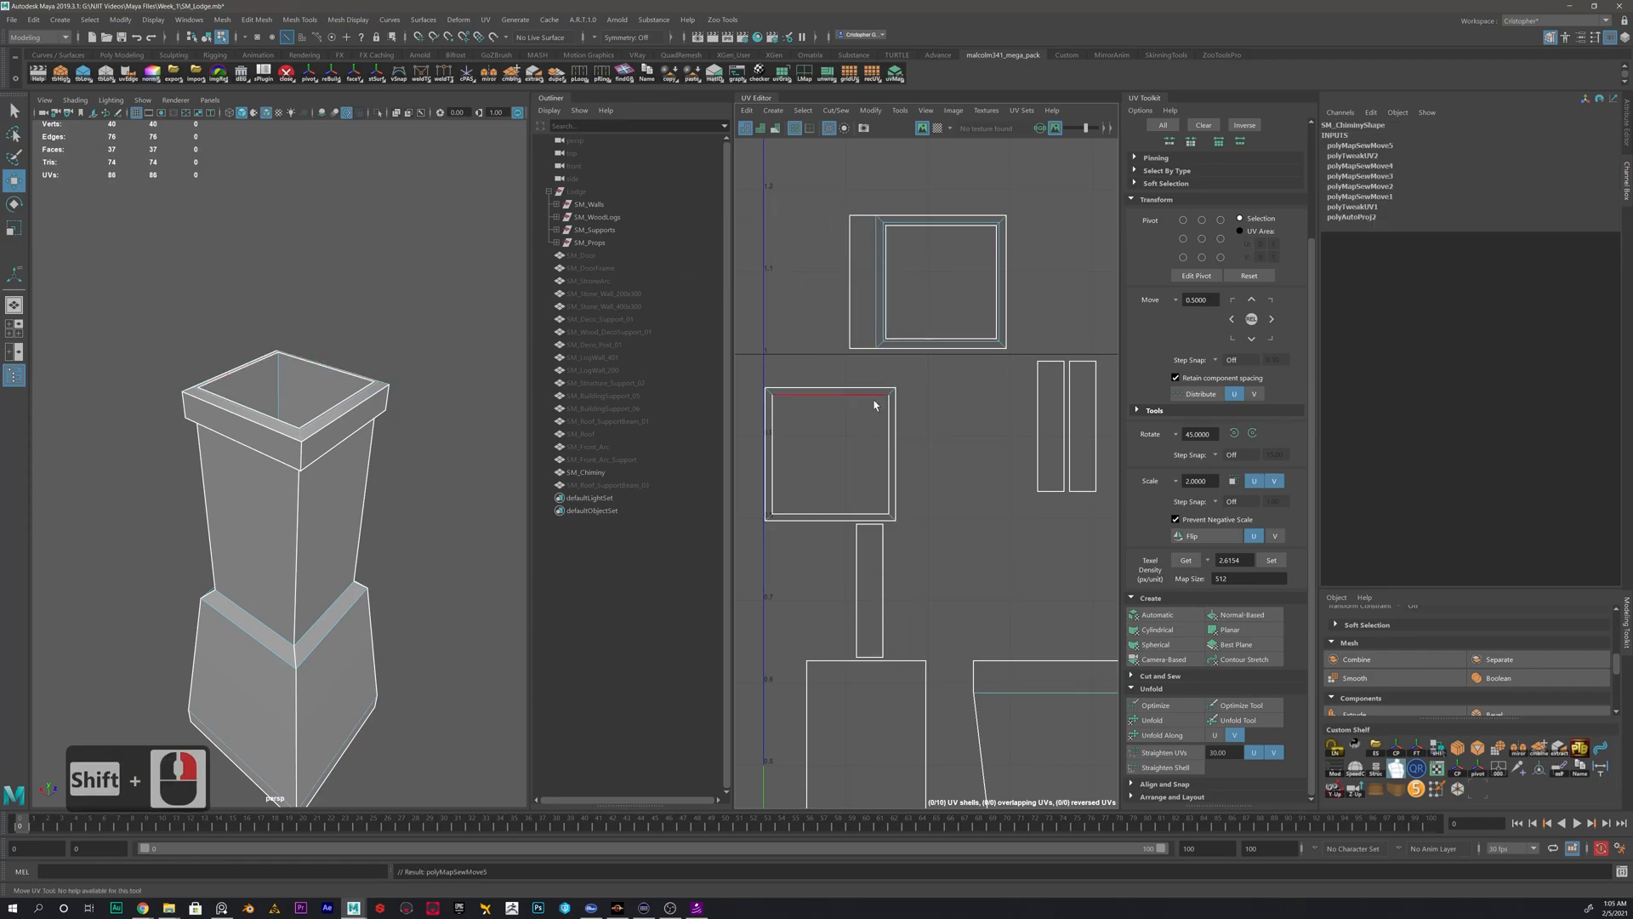
- Move and sew the three remaining cap side strips onto the other outer edges of the rim shell
left_click(1003, 273)
left_click(986, 361)
scroll(933, 575, "down", 5, "alt")
scroll(936, 571, "up", 1, "alt")
middle_click_drag(960, 545, 817, 458, "alt")
middle_click_drag(861, 395, 939, 415, "alt")
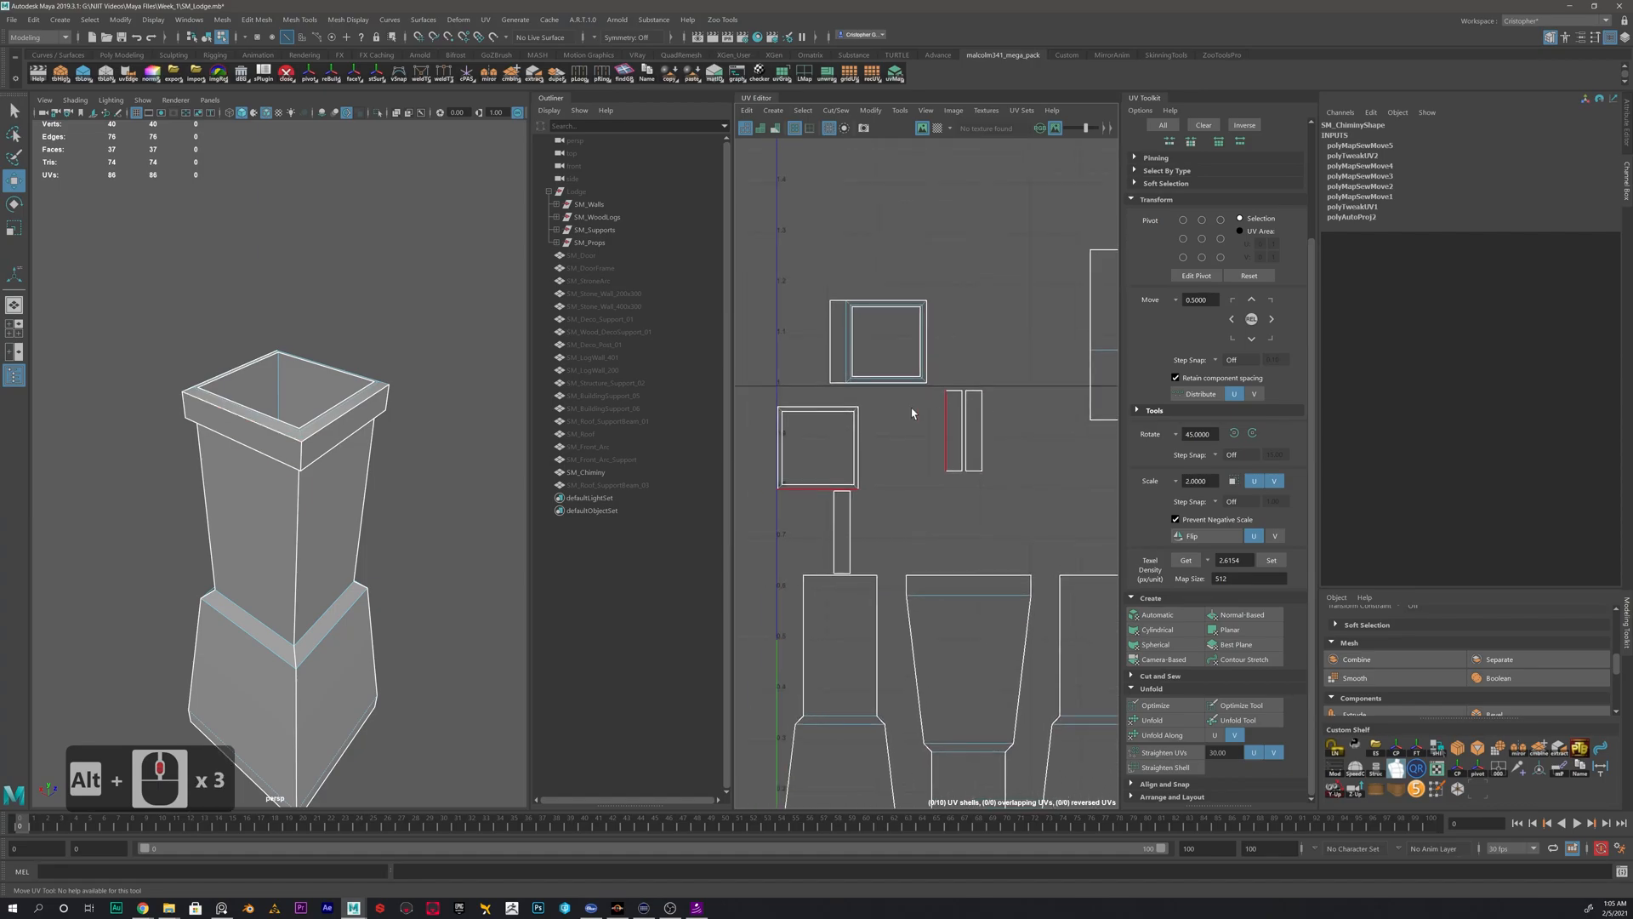
right_click_drag(927, 332, 901, 243, "shift")
left_click(894, 301)
left_click(896, 384)
right_click_drag(919, 419, 918, 396, "shift")
right_click_drag(880, 310, 857, 295)
left_click(856, 295)
- Cut the cap's underside ring shell along its diagonal corner edges to separate its four sides
left_click_drag(288, 428, 313, 390, "alt")
left_click(818, 411)
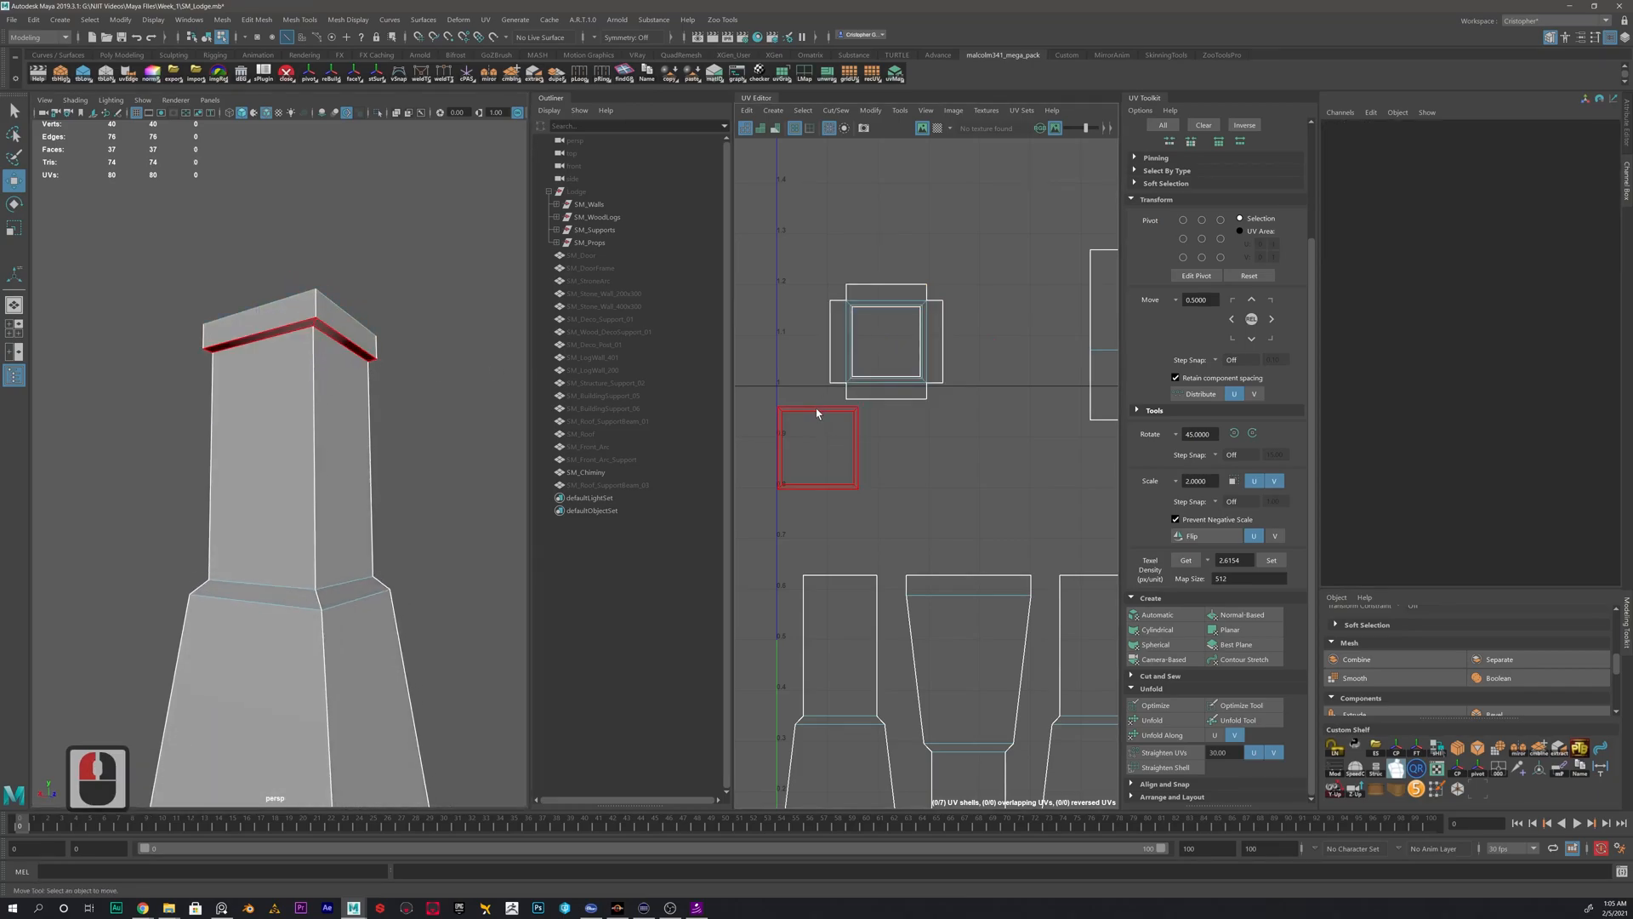
scroll(842, 443, "up", 5)
scroll(860, 394, "up", 2)
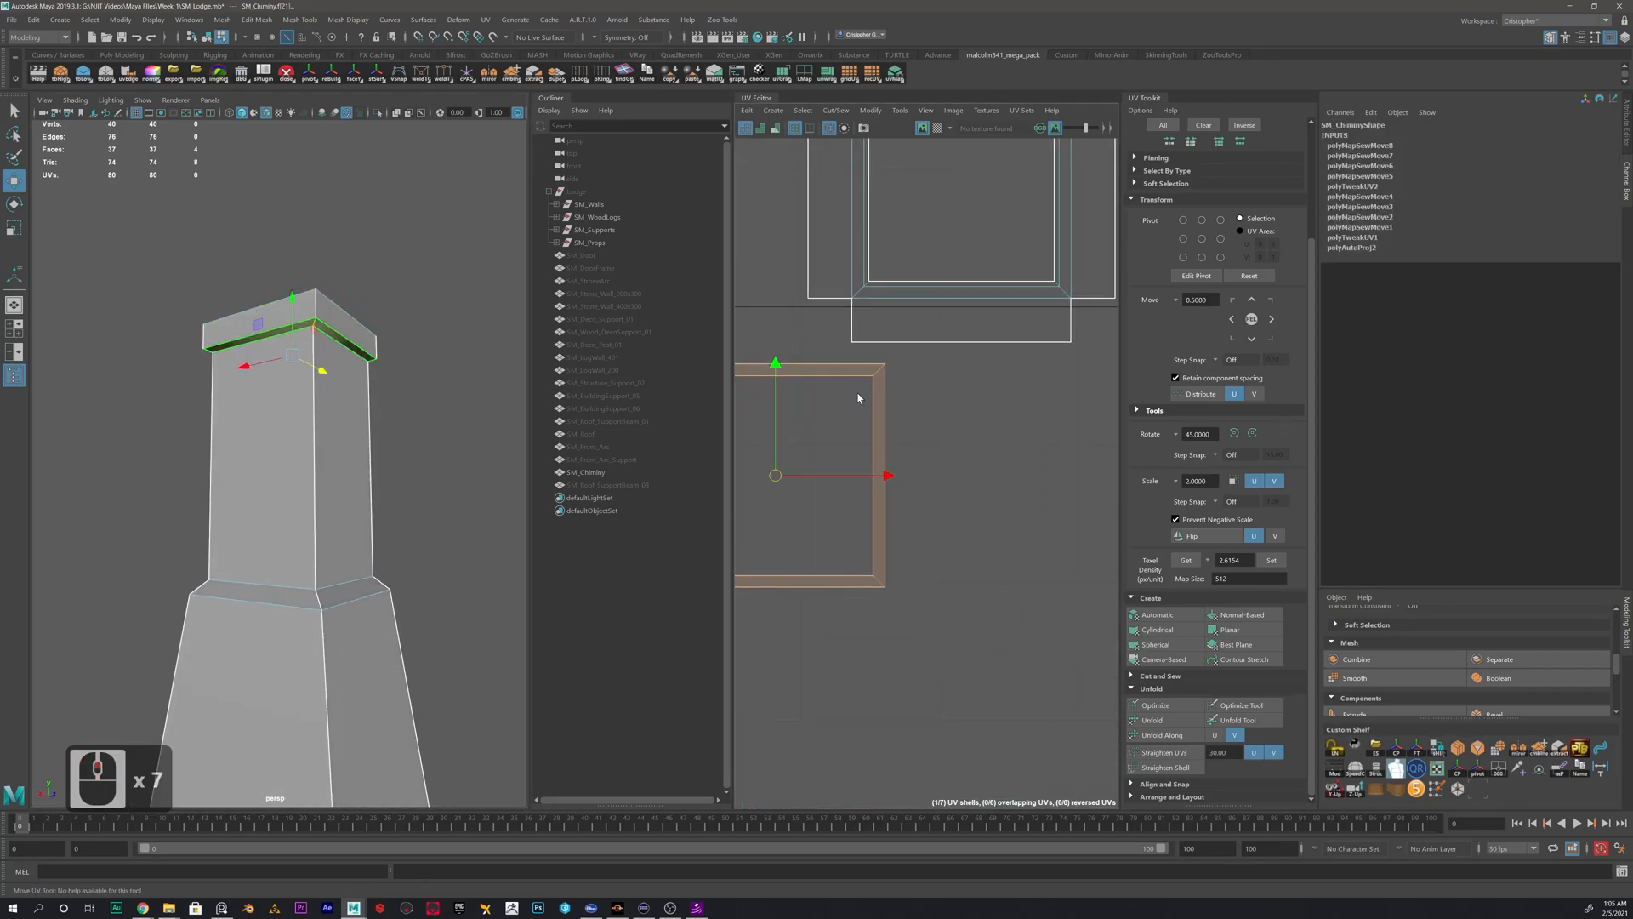
middle_click_drag(861, 393, 961, 376, "alt")
right_click_drag(962, 376, 963, 340)
left_click(977, 353)
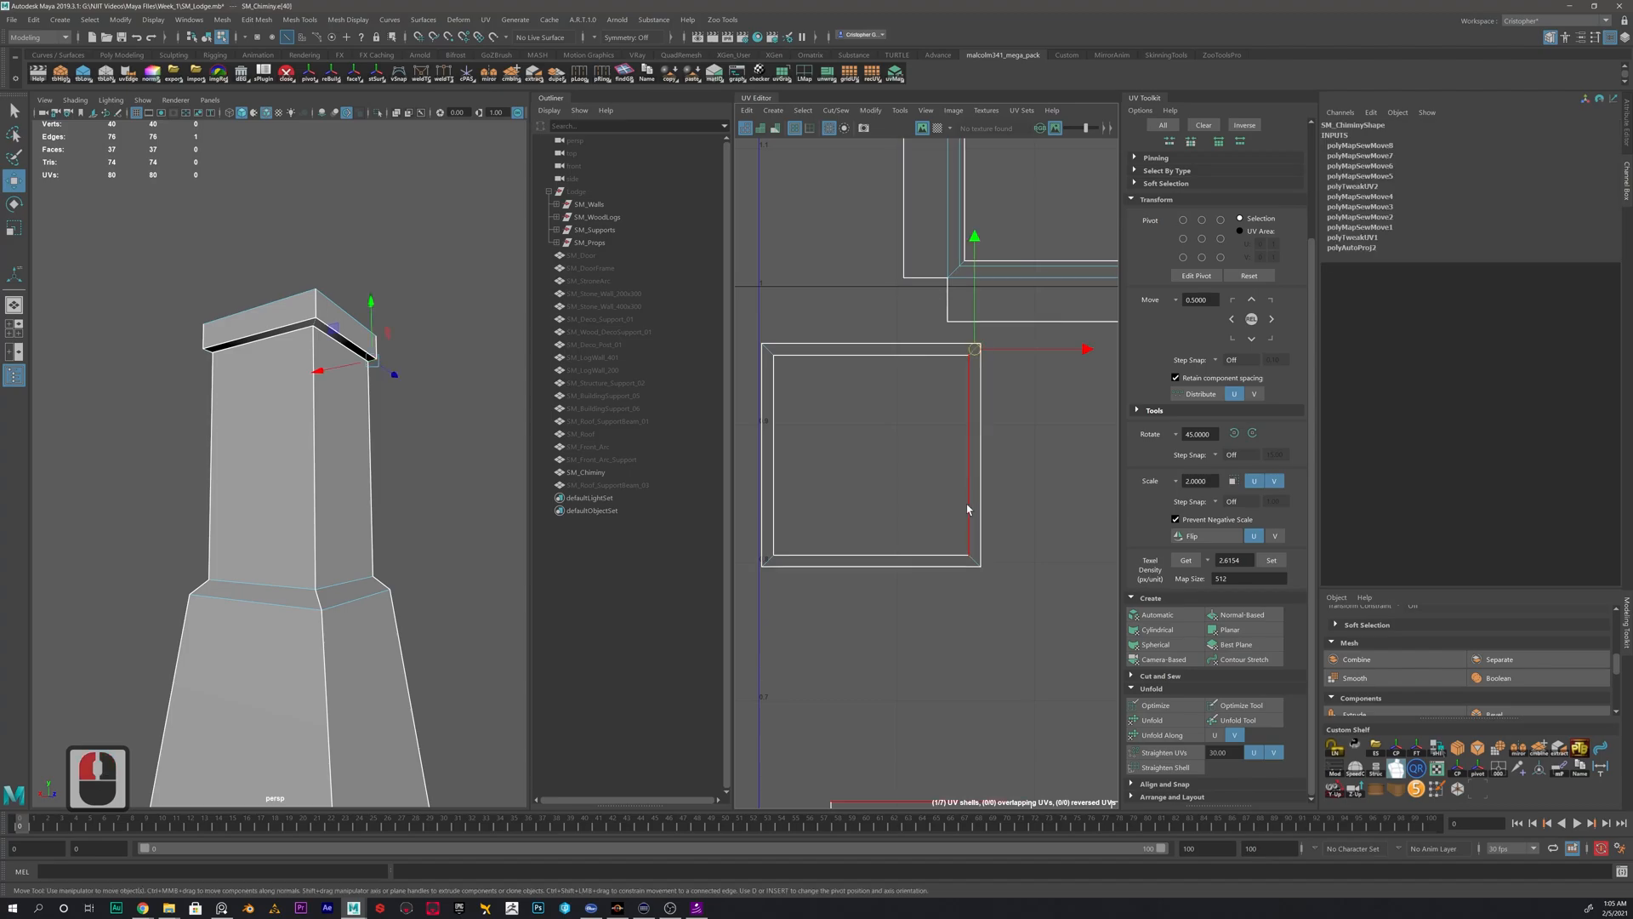
left_click(815, 564, "shift")
left_click(778, 374, "shift")
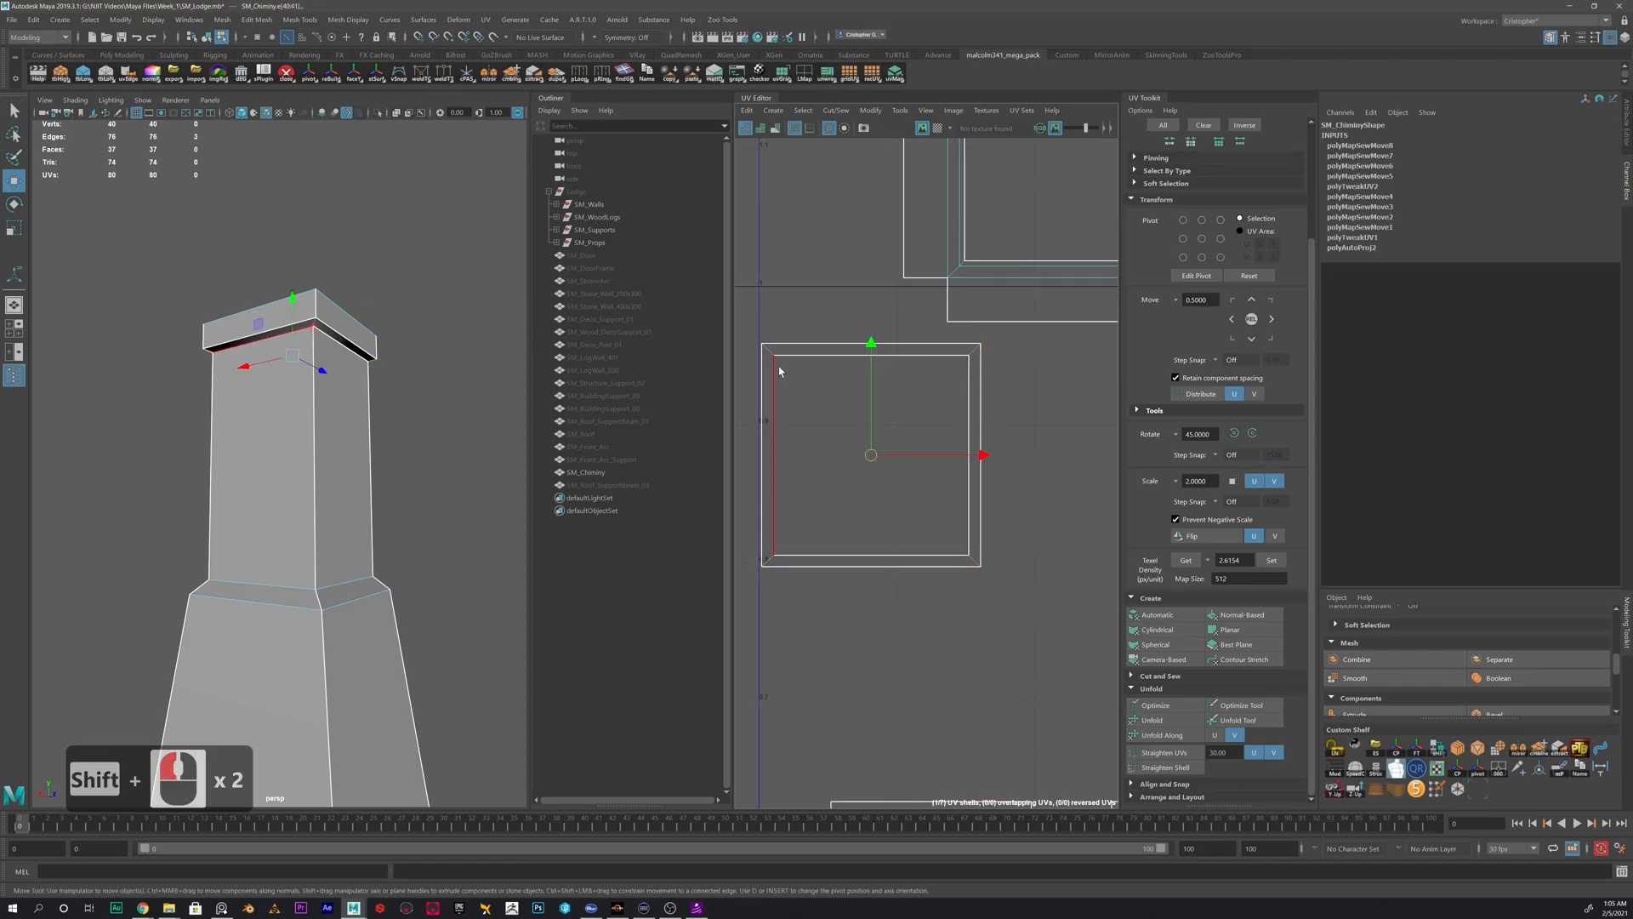
right_click_drag(852, 365, 869, 316, "shift")
- Move and sew the four underside pieces onto the outer edges of the cap's side strips
middle_click_drag(1036, 342, 971, 368, "alt")
left_click(968, 351)
right_click_drag(993, 406, 989, 368, "shift")
middle_click_drag(1032, 432, 828, 597, "alt")
left_click(942, 408)
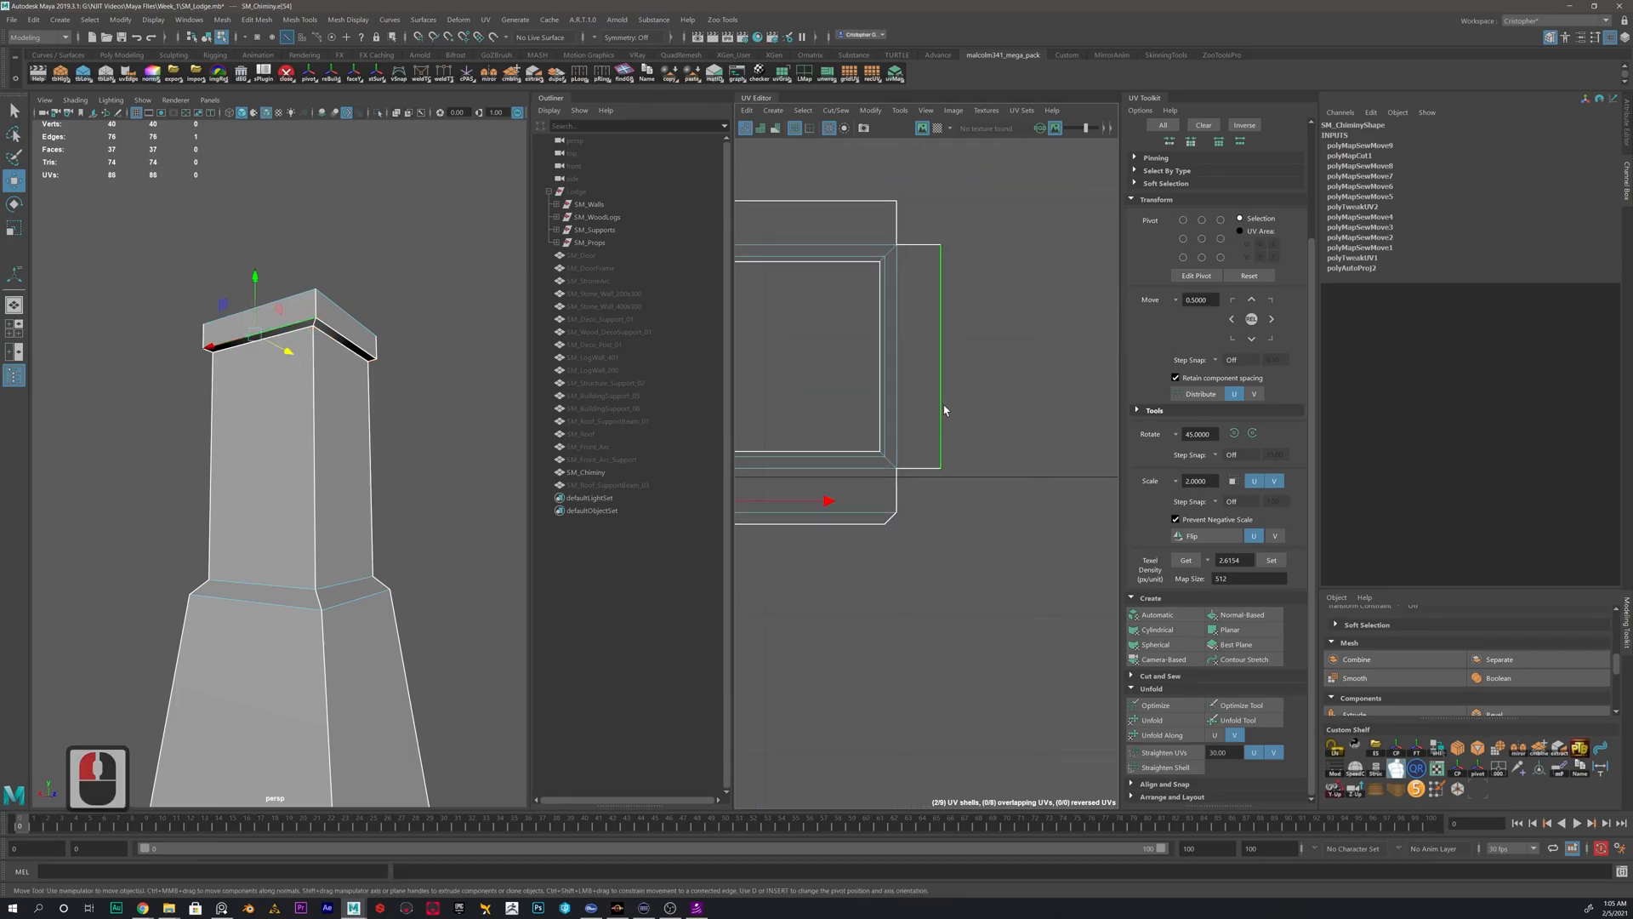
key("g")
left_click(841, 200)
key("g")
middle_click_drag(762, 389, 971, 371, "alt")
left_click(879, 356)
key("g")
- Arrange the finished cap shell and the inner-wall strip side by side just above the chimney's outer wall shells
scroll(906, 387, "down", 4)
middle_click_drag(1043, 472, 959, 497, "alt")
scroll(936, 515, "down", 3)
mouse_move(1013, 545)
middle_mouse_down("alt")
mouse_move(886, 533)
mouse_move(994, 540)
middle_mouse_up("alt")
right_click_drag(888, 426, 852, 396)
left_click(854, 395)
left_click_drag(868, 428, 836, 516)
left_click(1076, 395)
left_click_drag(1075, 395, 1000, 486)
left_click(1002, 491)
scroll(1007, 502, "down", 6)
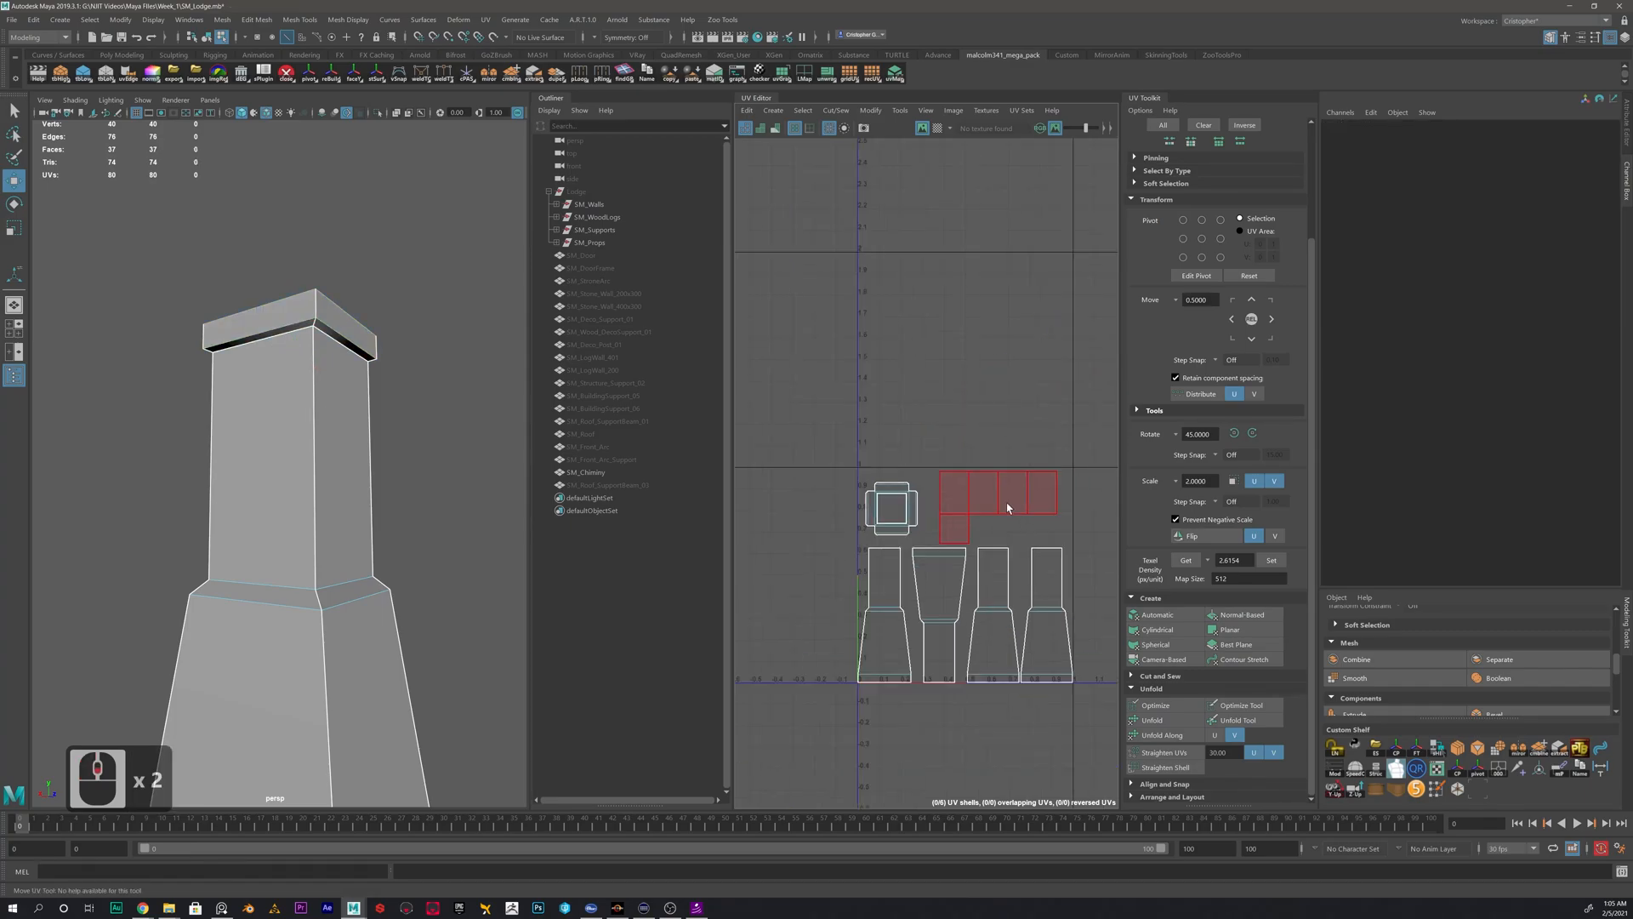
right_click_drag(992, 516, 959, 495)
- Move all chimney UV shells together straight down below the 0–1 tile and return to object selection
left_click_drag(895, 446, 1120, 660)
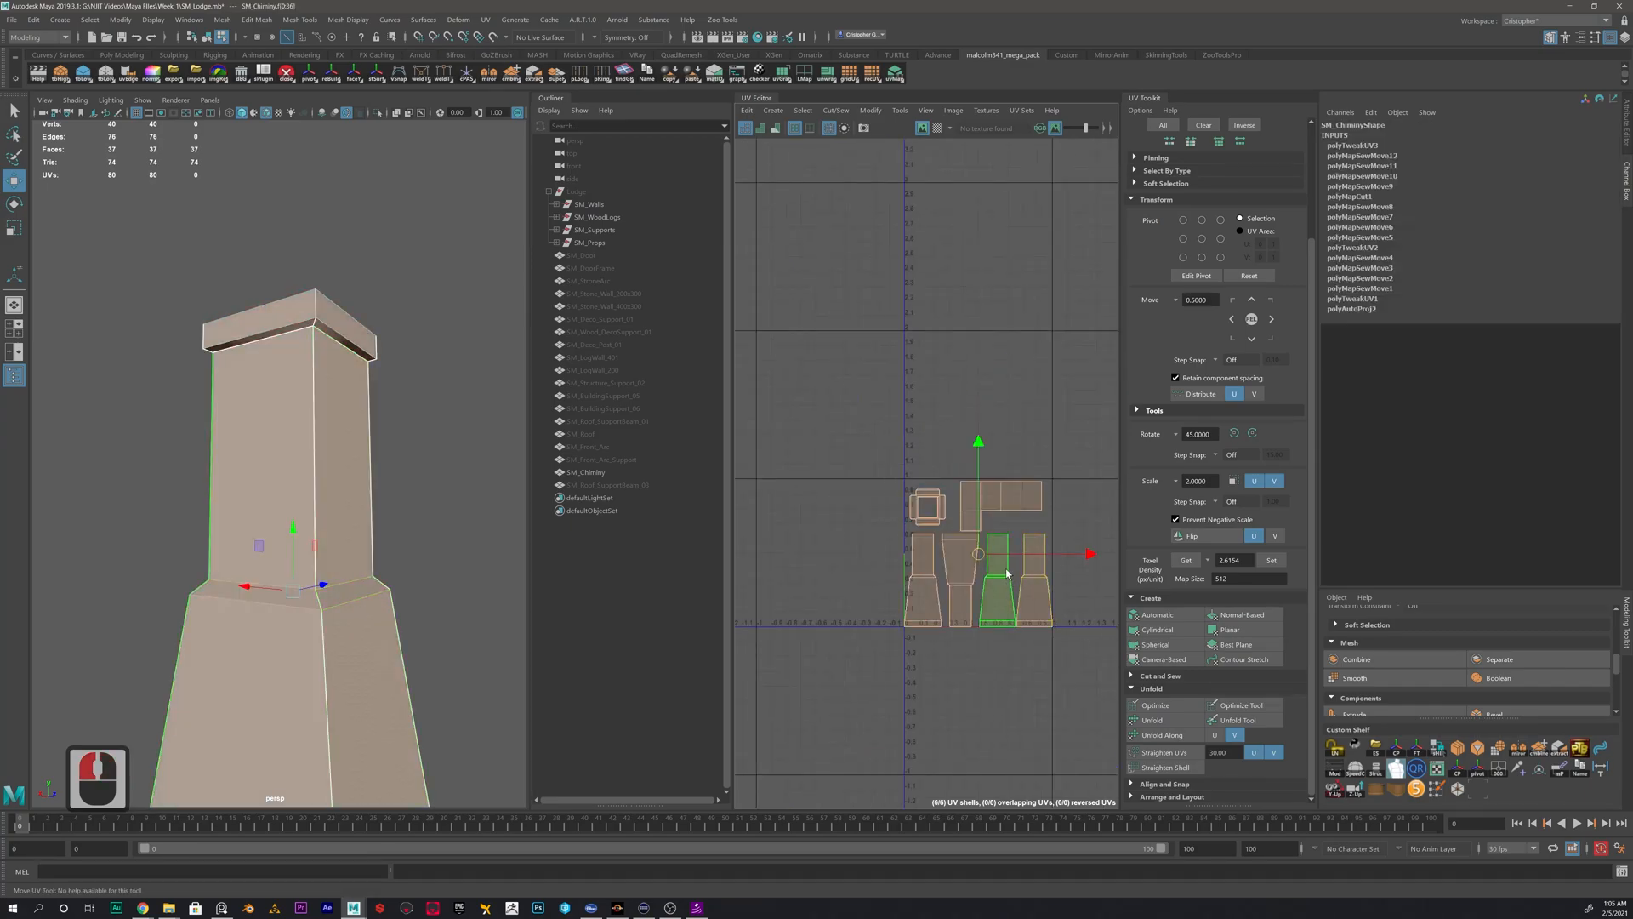
left_click_drag(979, 555, 976, 595)
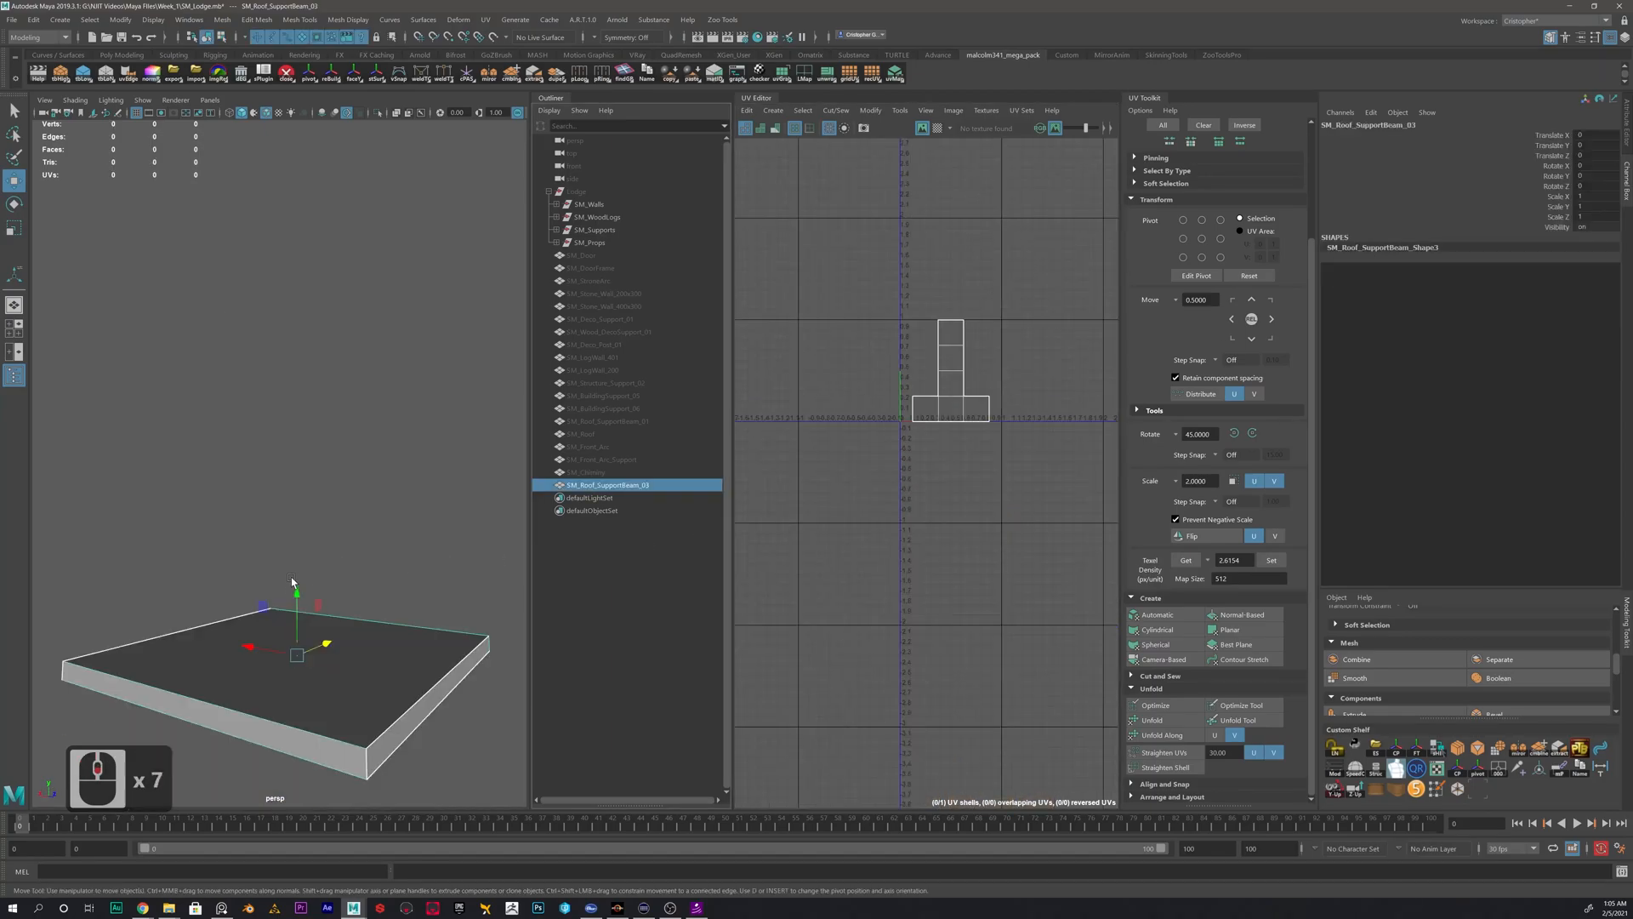
left_click_drag(292, 582, 252, 625, "alt")
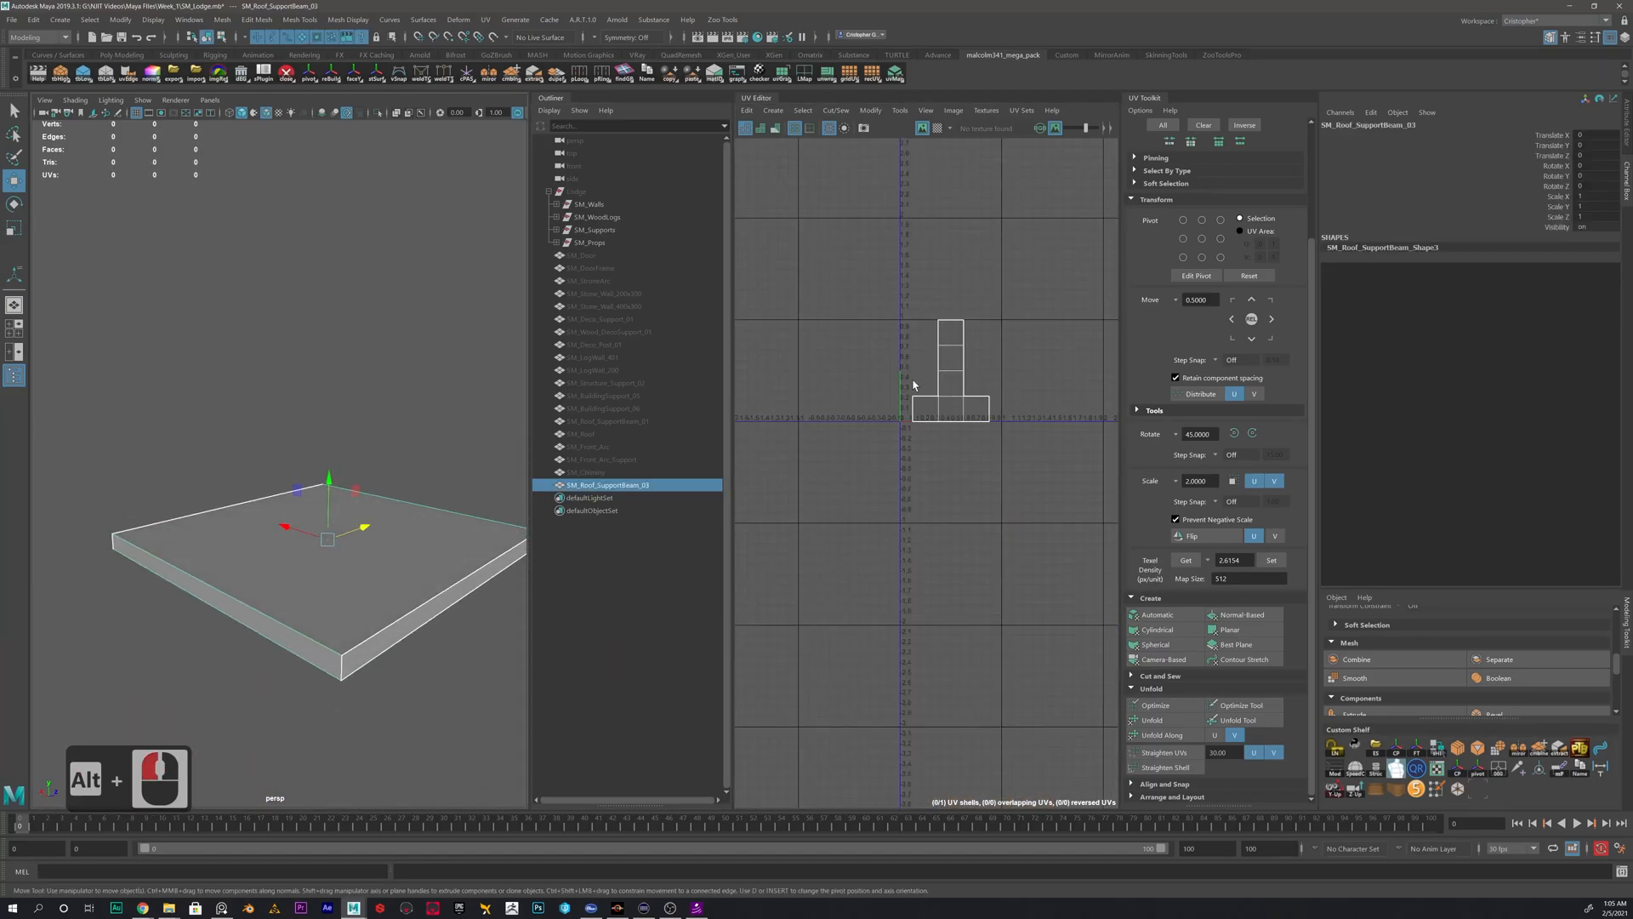
- Apply an automatic UV projection to SM_Roof_SupportBeam_03 and sew a thin side strip to its upper square shell's top edge
left_click(1157, 614)
scroll(1004, 408, "up", 8)
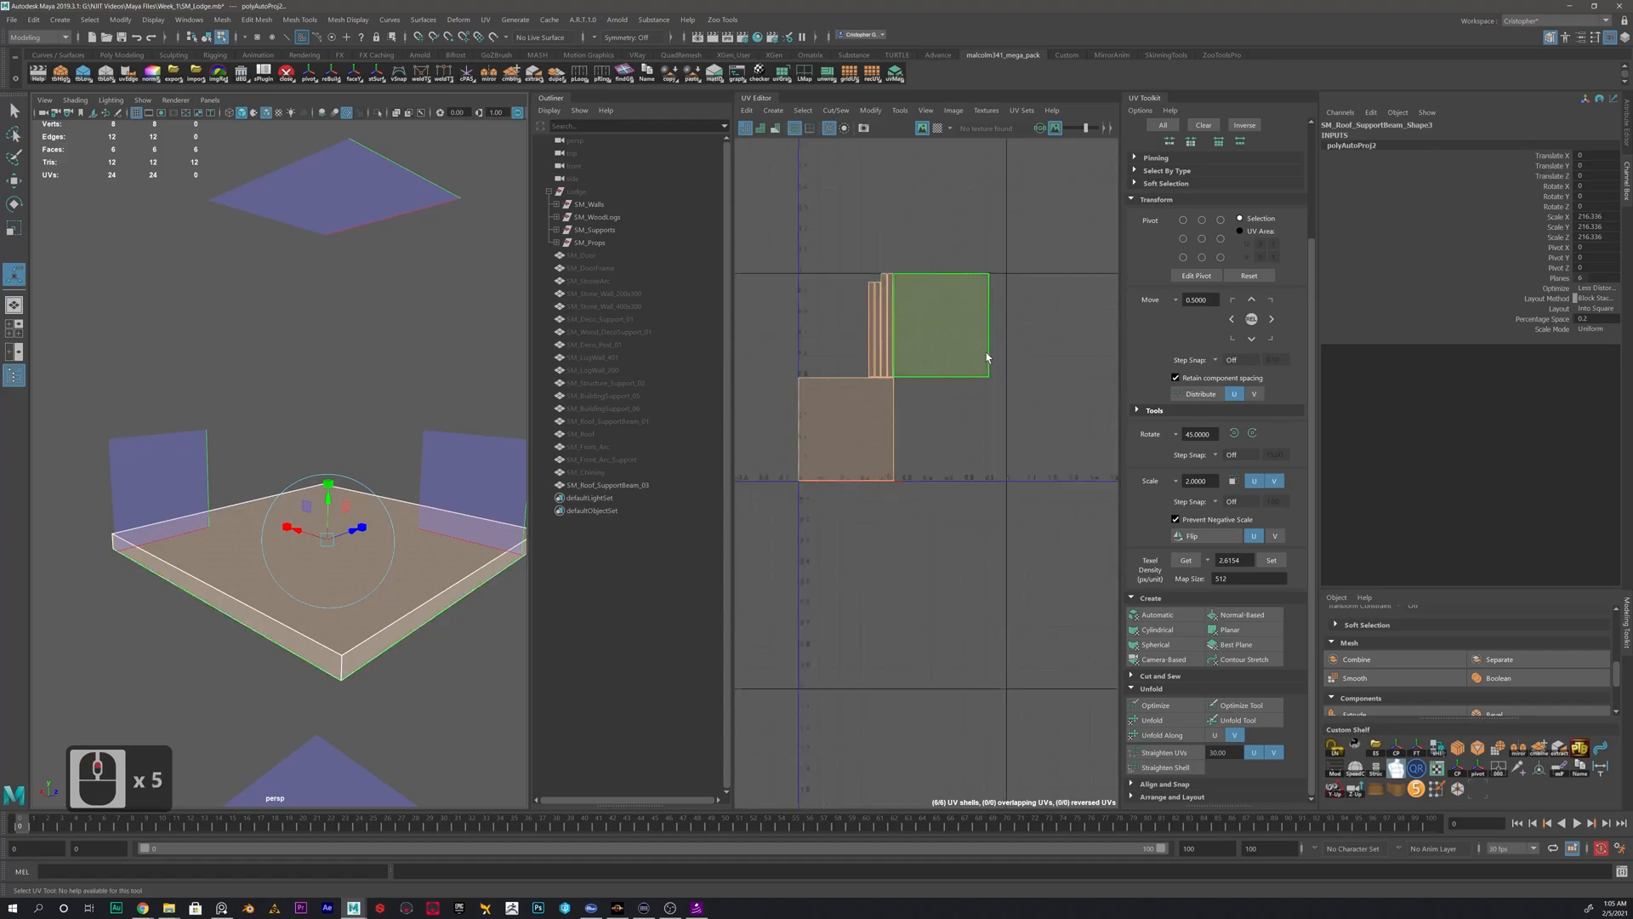
right_click(948, 329)
left_click(945, 291)
left_click(924, 224)
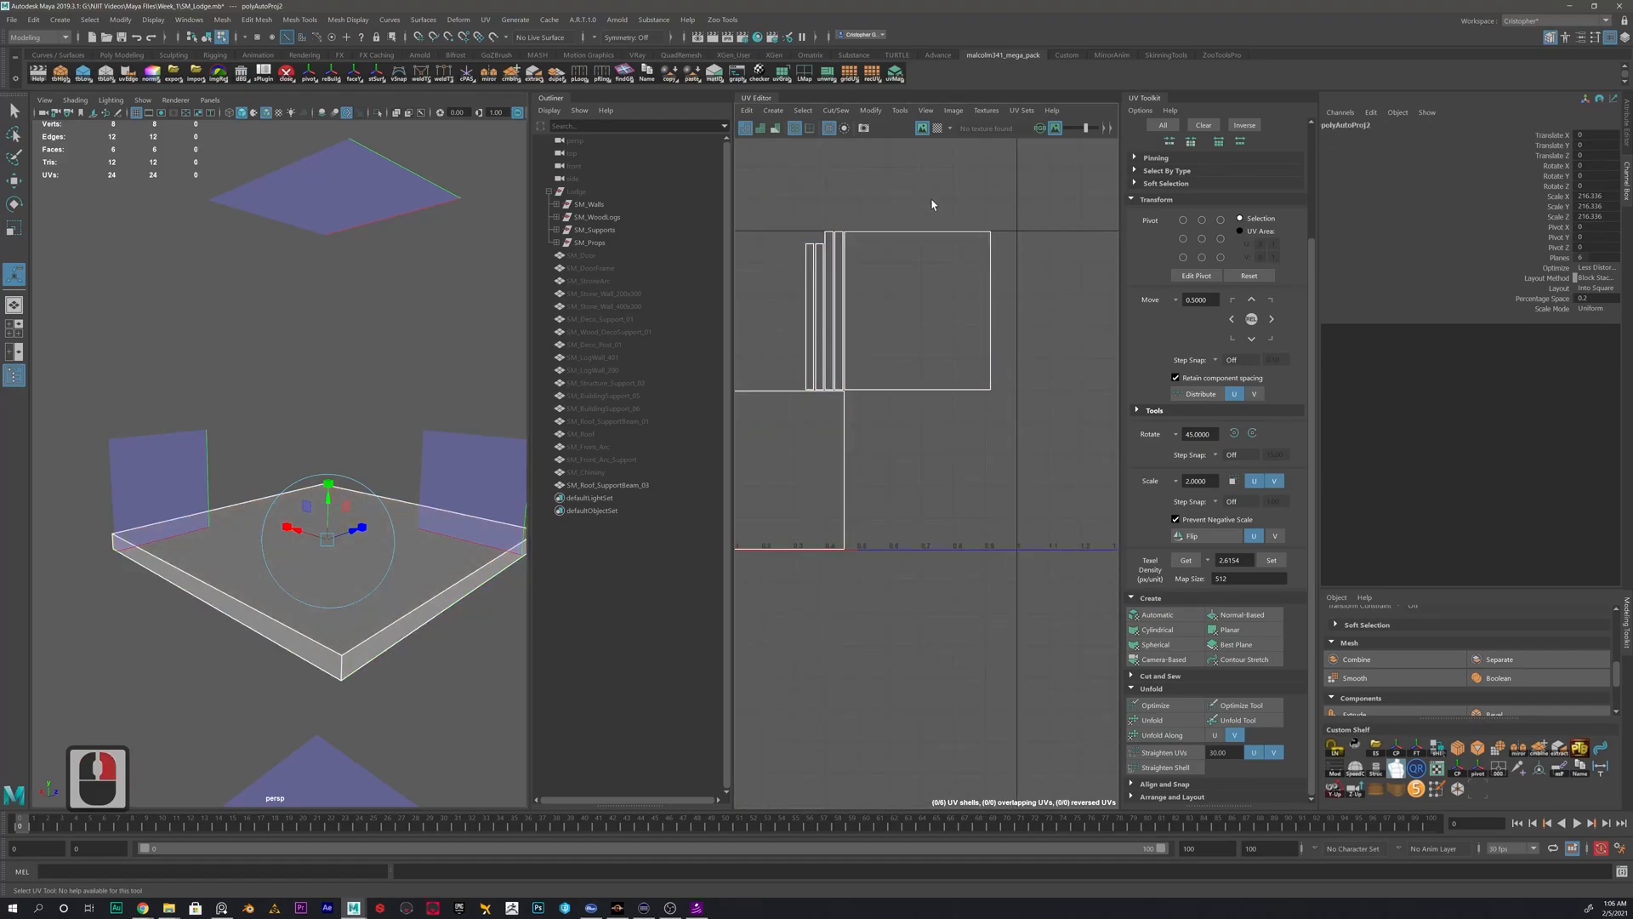
double_click(914, 236)
right_click_drag(1032, 293, 1024, 257, "shift")
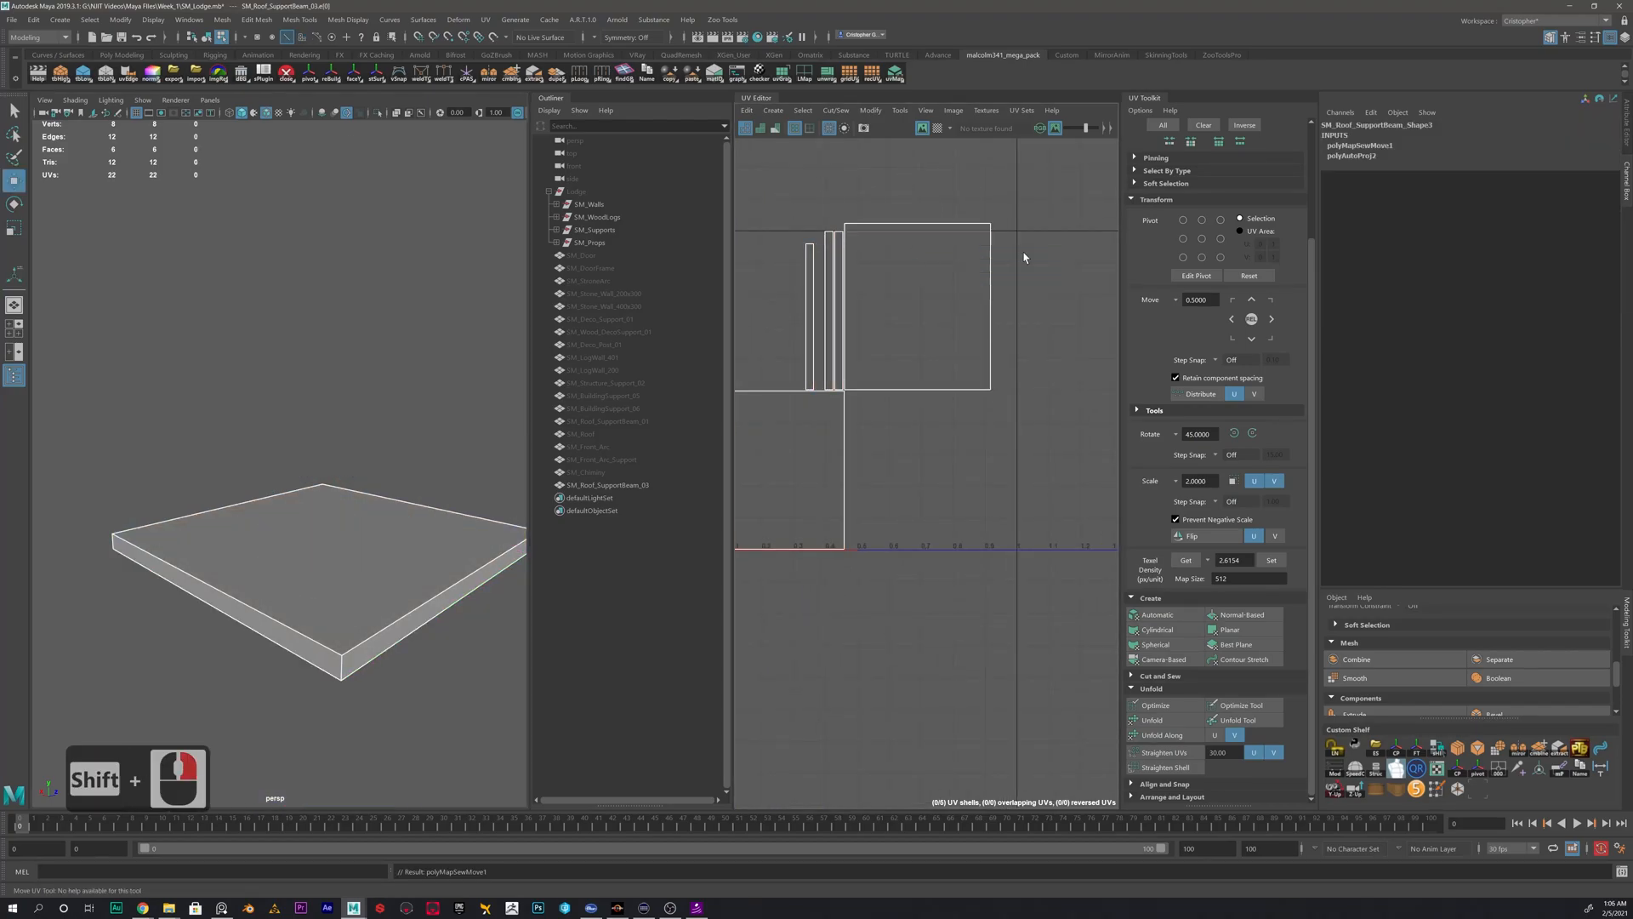
- Sew the three remaining side strips and the second square shell onto the beam's first square shell
left_click(919, 391)
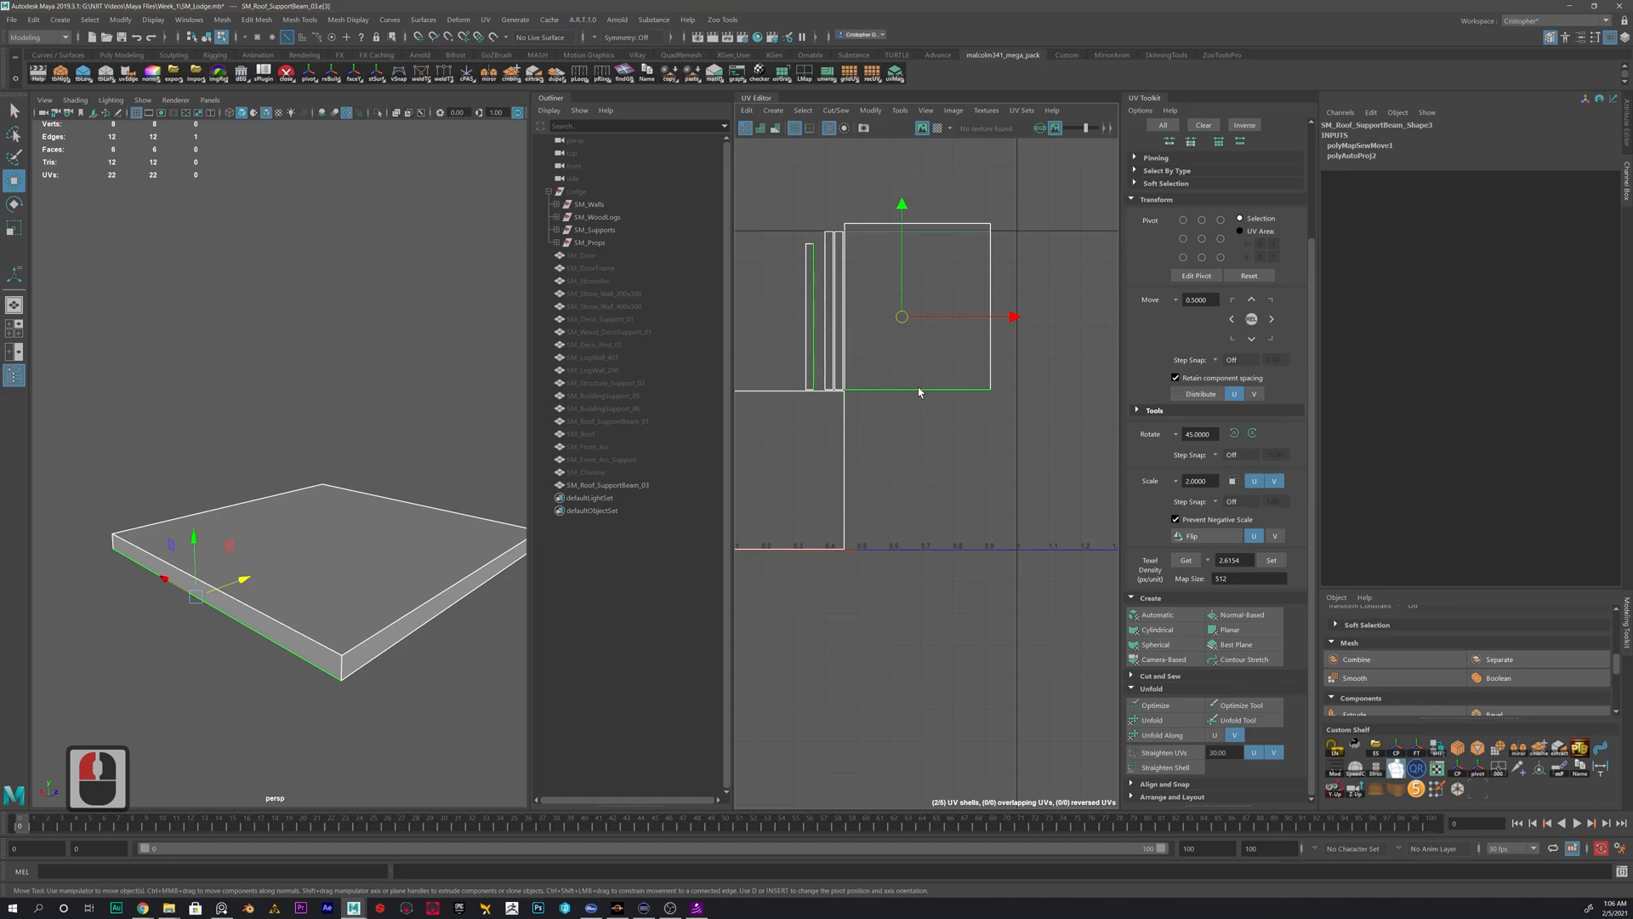
right_click_drag(936, 450, 961, 376, "shift")
left_click(990, 308)
right_click_drag(1026, 310, 1005, 290, "shift")
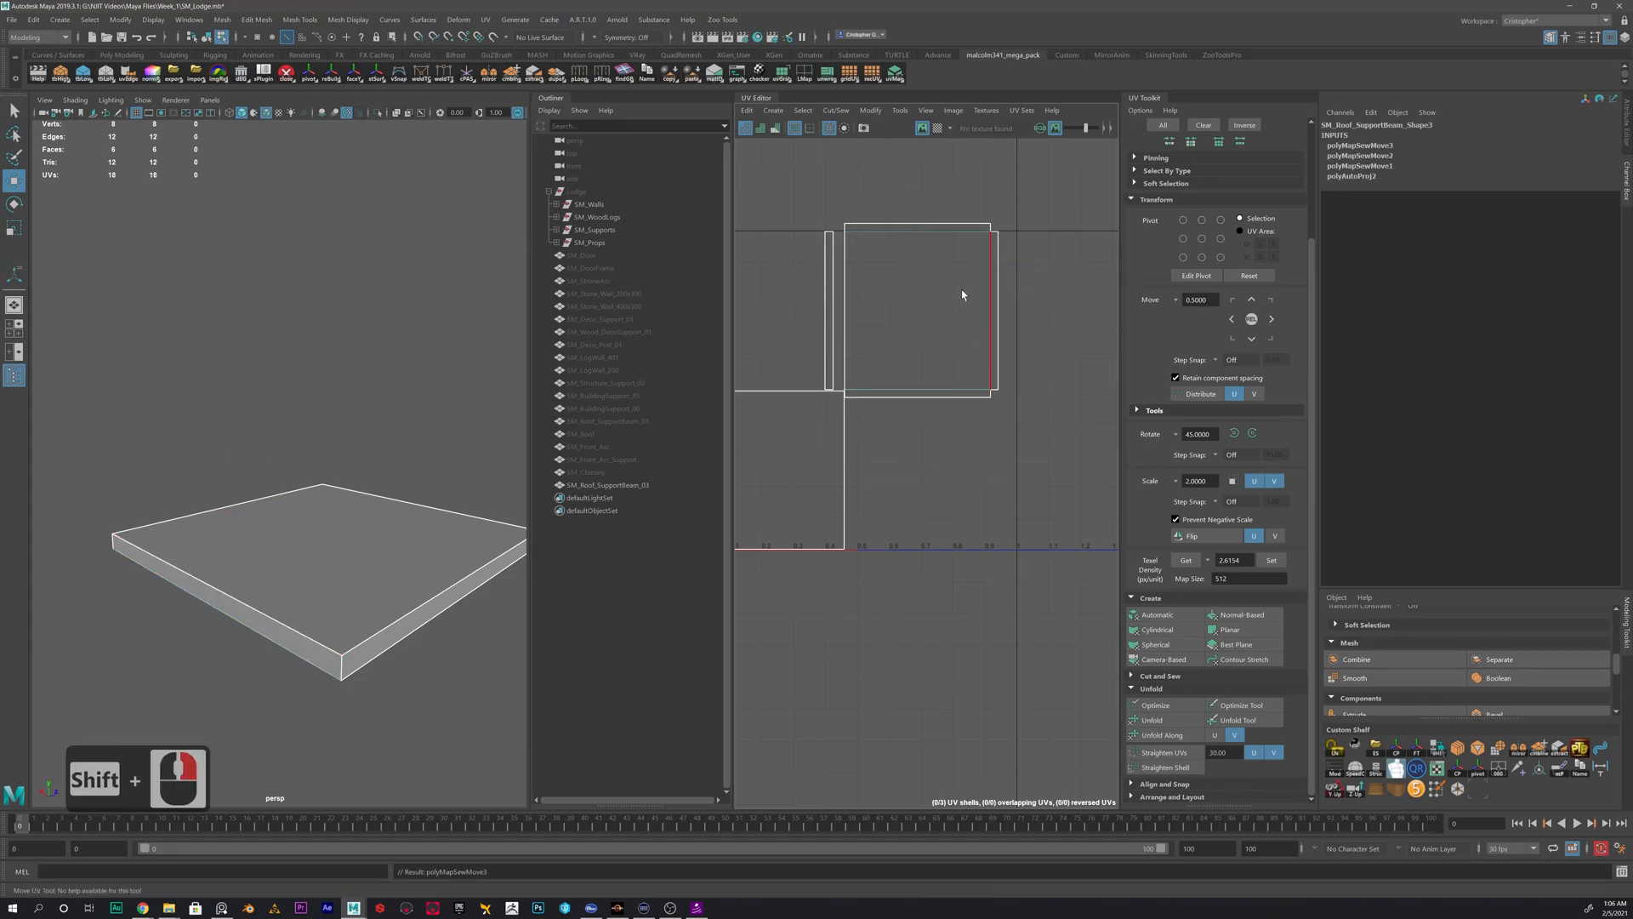
left_click(845, 283)
right_click_drag(845, 285, 880, 292, "shift")
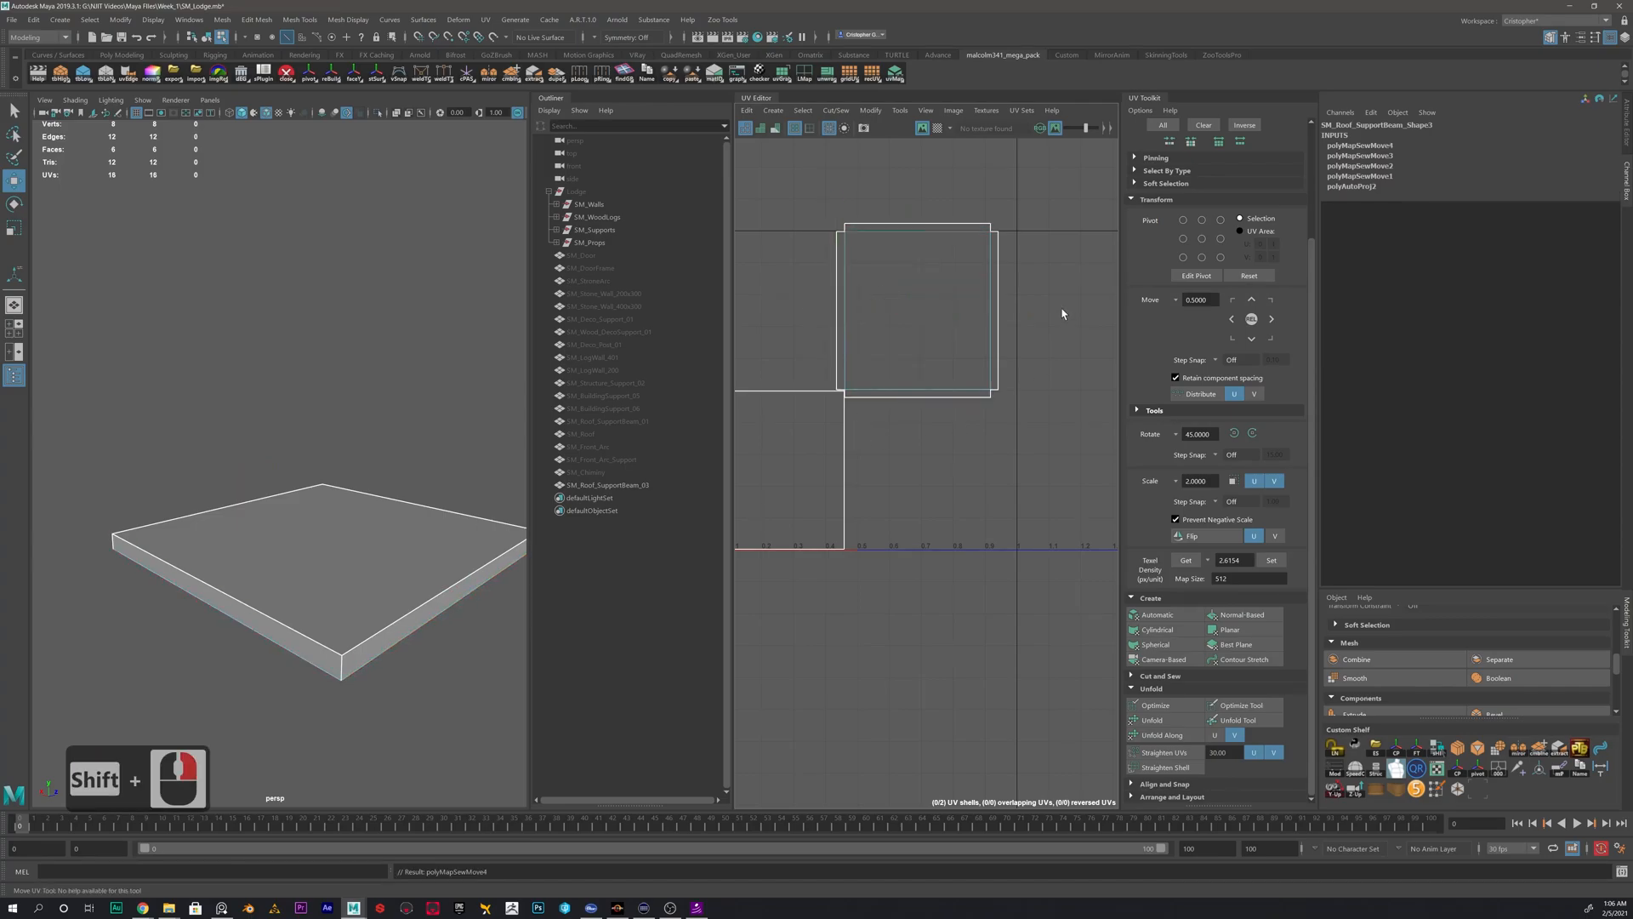
left_click(998, 314)
right_click_drag(982, 272, 918, 300, "shift")
- Return to object selection and delete the construction history of SM_Roof_SupportBeam_03
right_click_drag(397, 522, 447, 500)
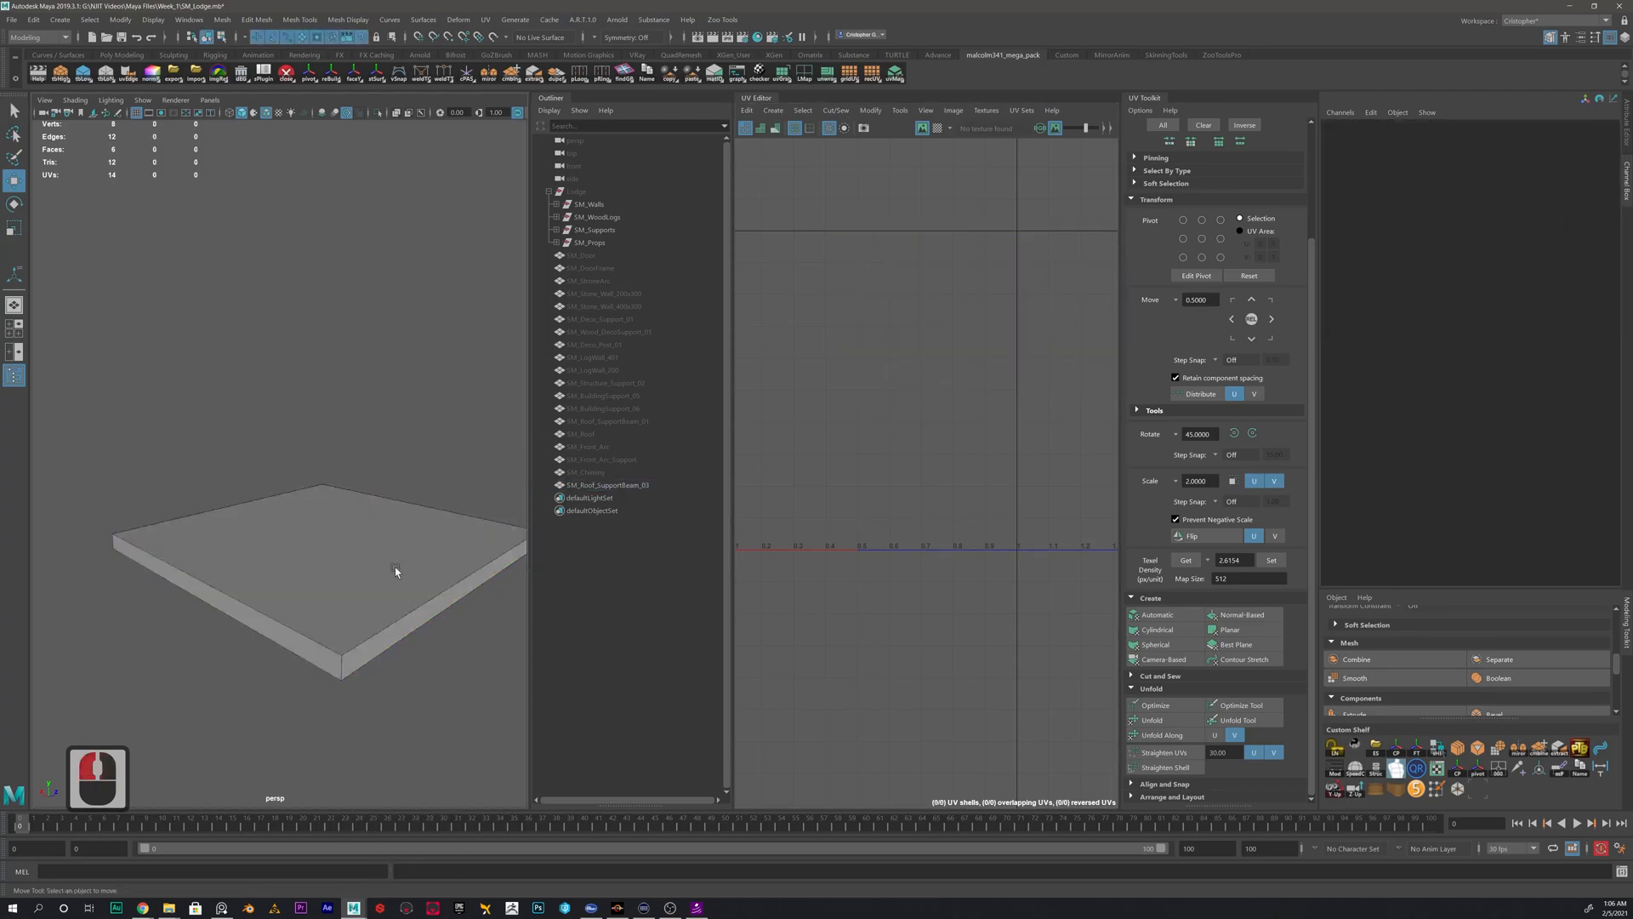
left_click(395, 567)
key("alt+shift+d")
- Move the beam's complete UV shell down and to the right, outside the 0–1 tile
right_click_drag(908, 328, 857, 312)
scroll(978, 414, "down", 14)
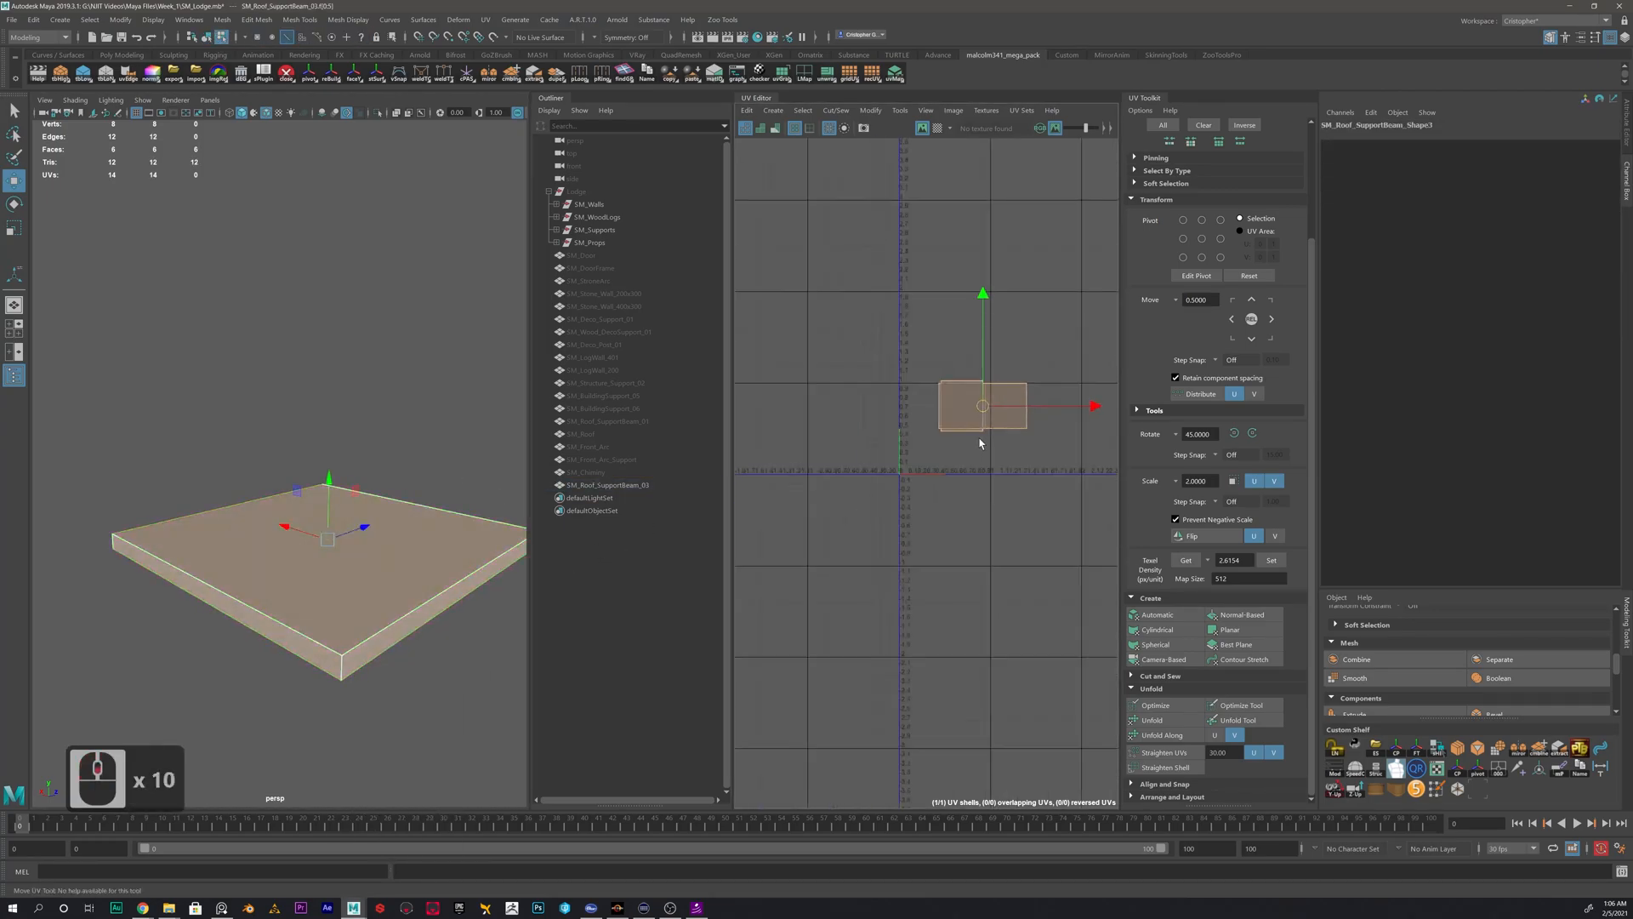
left_click_drag(979, 414, 1059, 526)
left_click(940, 536)
scroll(941, 535, "up", 5)
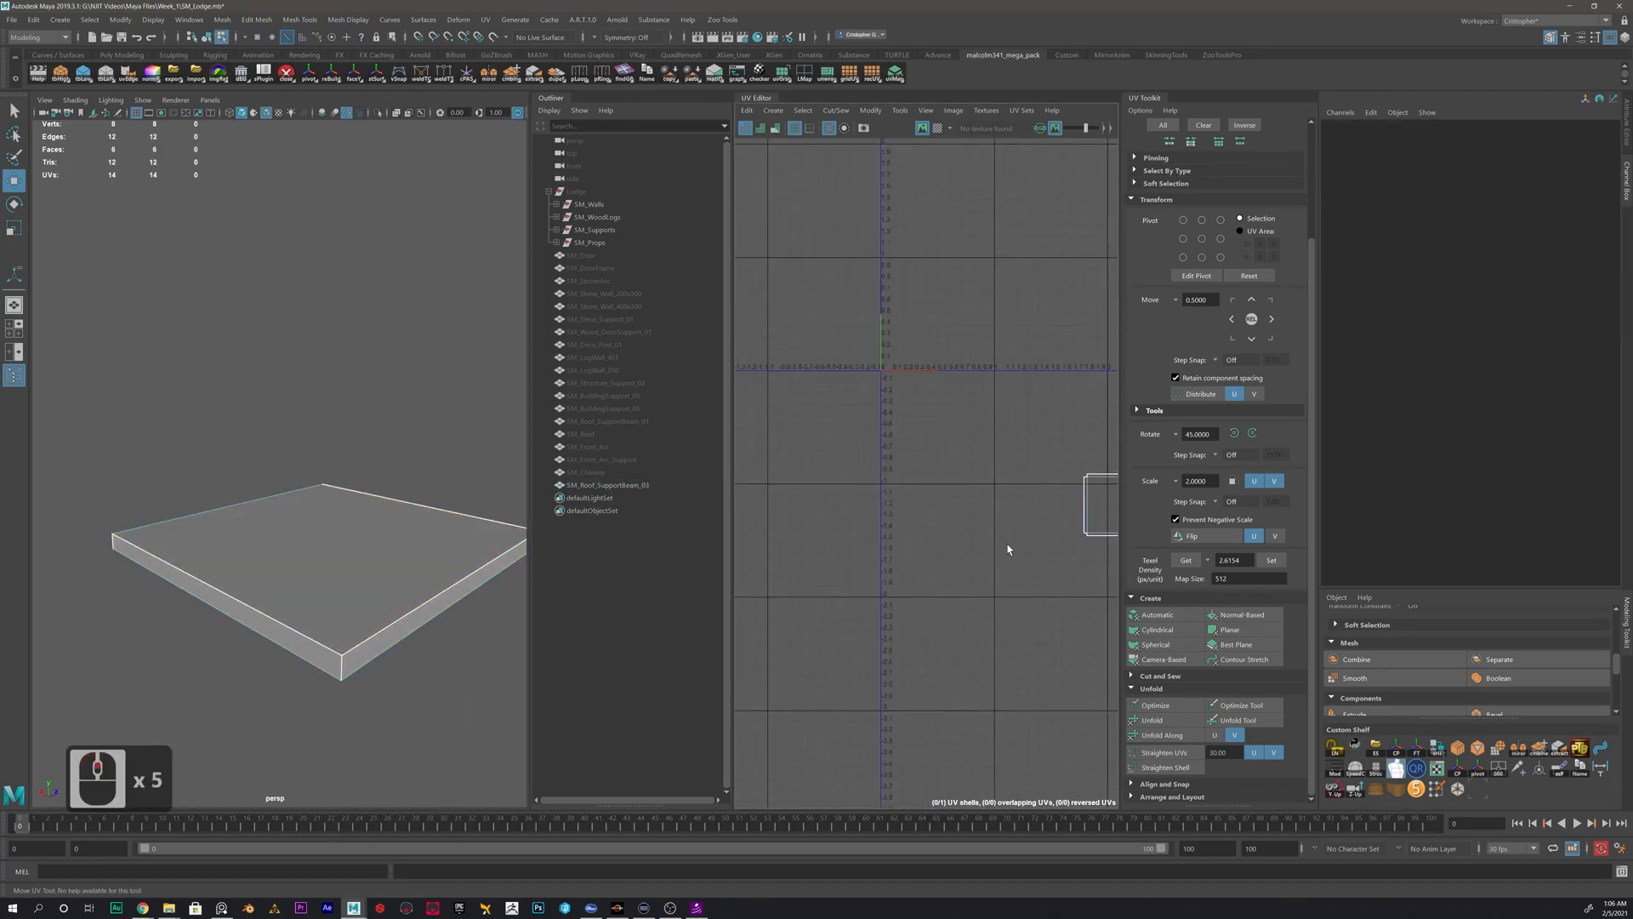
- Hide SM_Roof_SupportBeam_03 and show SM_Front_Arc_Support as the only visible mesh
right_click_drag(313, 544, 366, 520)
double_click(379, 566)
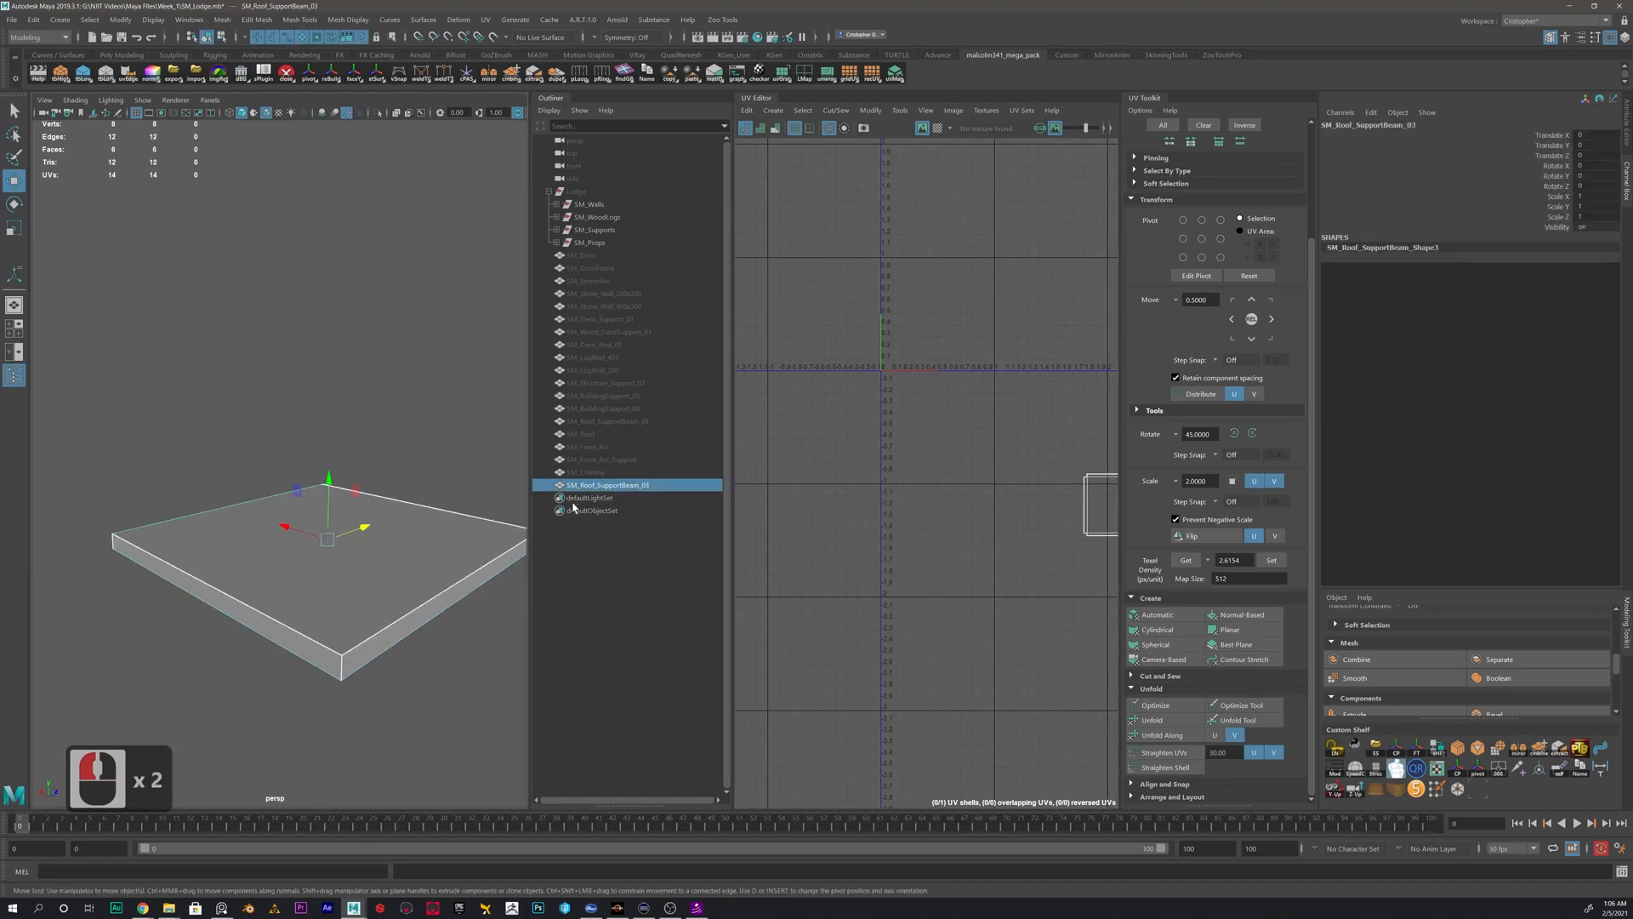
left_click(594, 488)
key("h")
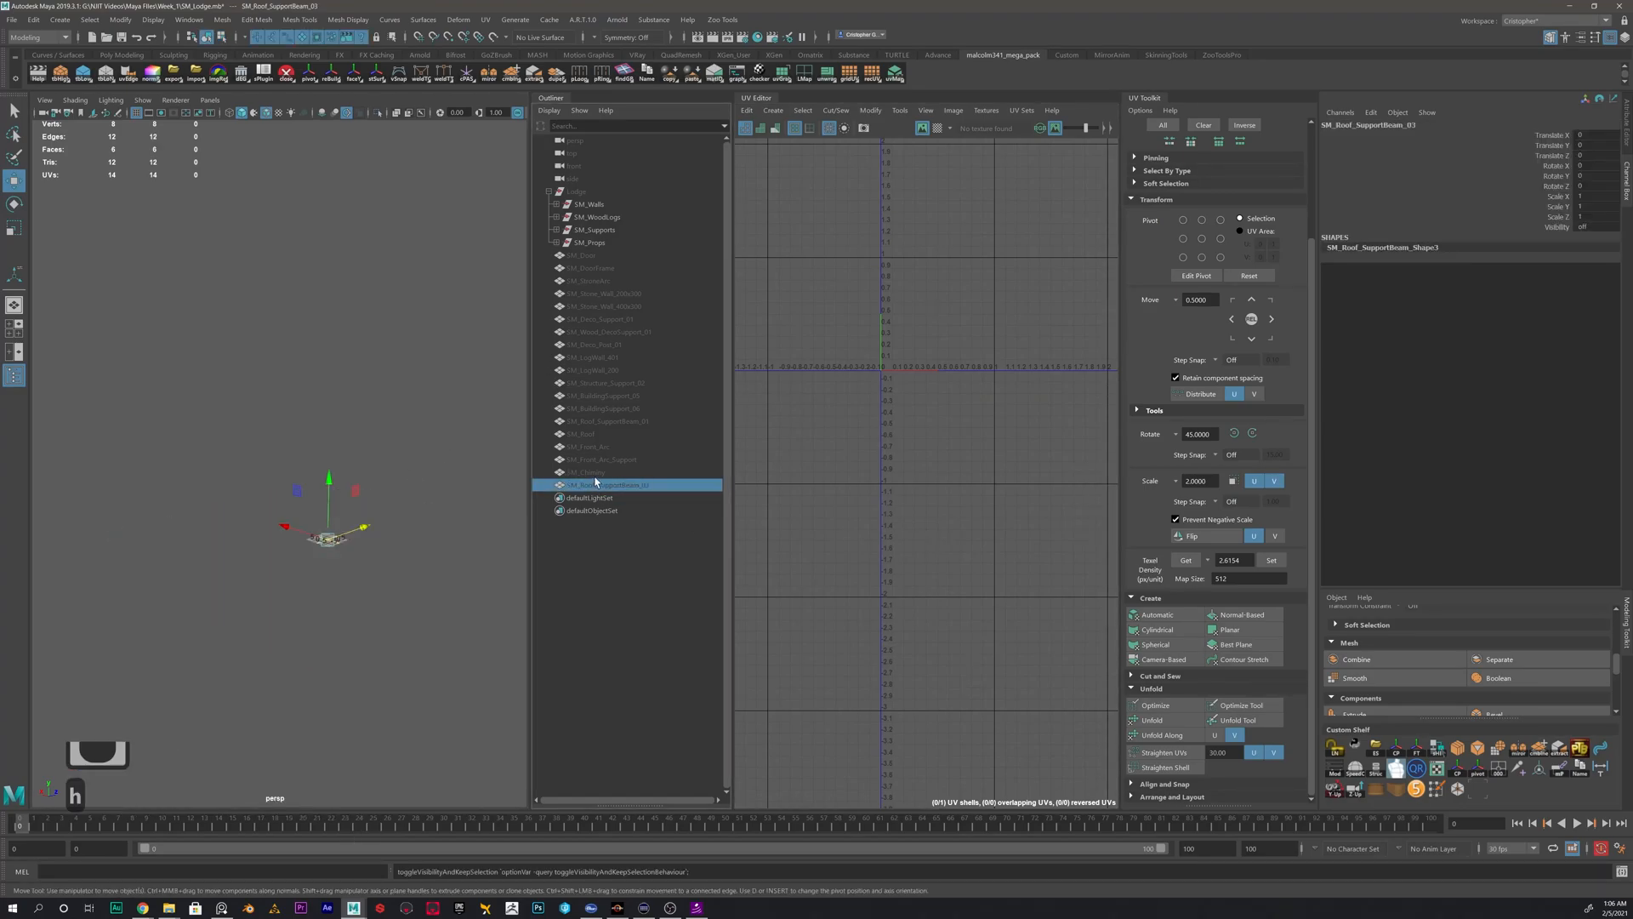
left_click(595, 473)
key("h")
key("h")
left_click(598, 462)
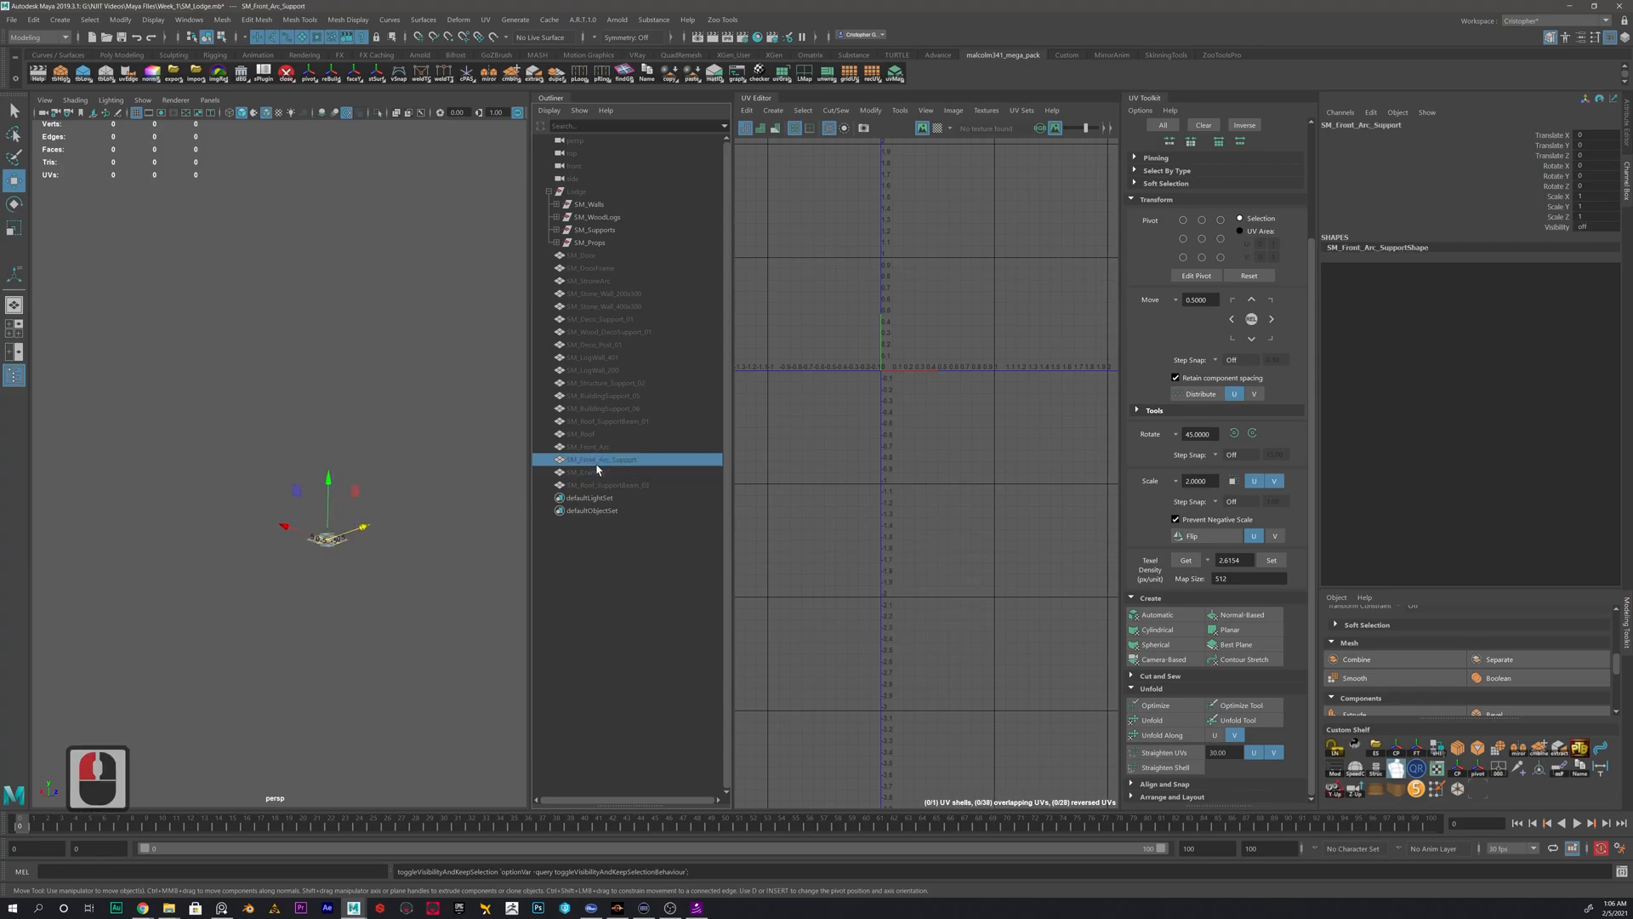
key("h")
- Apply an automatic UV projection to SM_Front_Arc_Support
left_click_drag(197, 343, 308, 430, "alt")
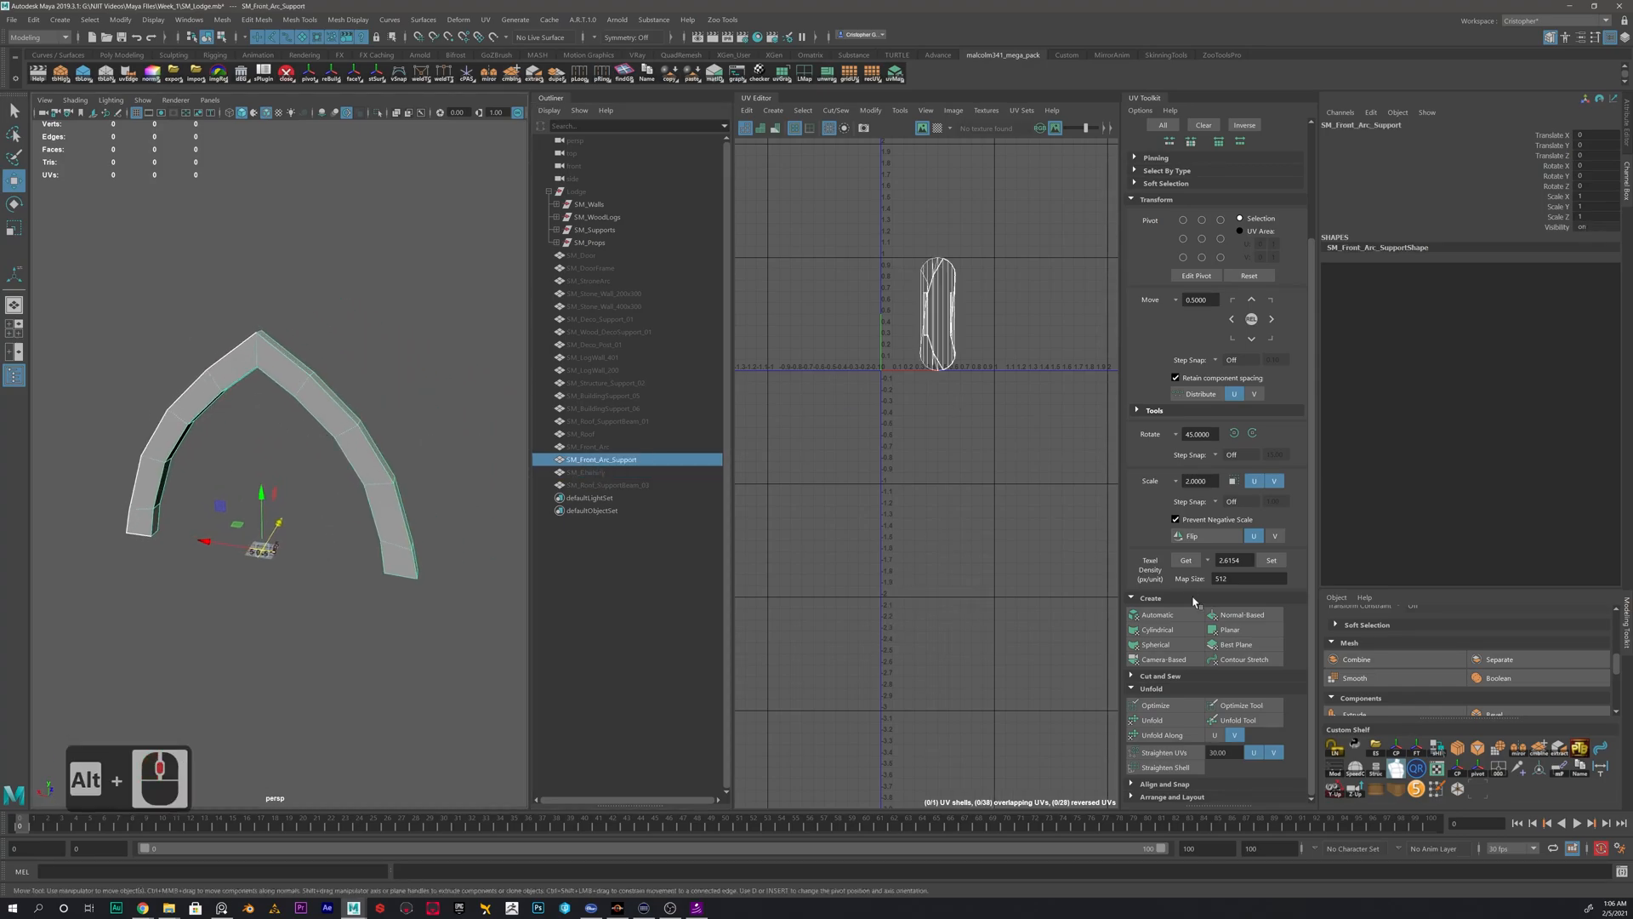
left_click(1157, 614)
scroll(920, 281, "up", 3)
scroll(871, 394, "up", 6, "alt")
middle_click_drag(871, 393, 961, 376, "alt")
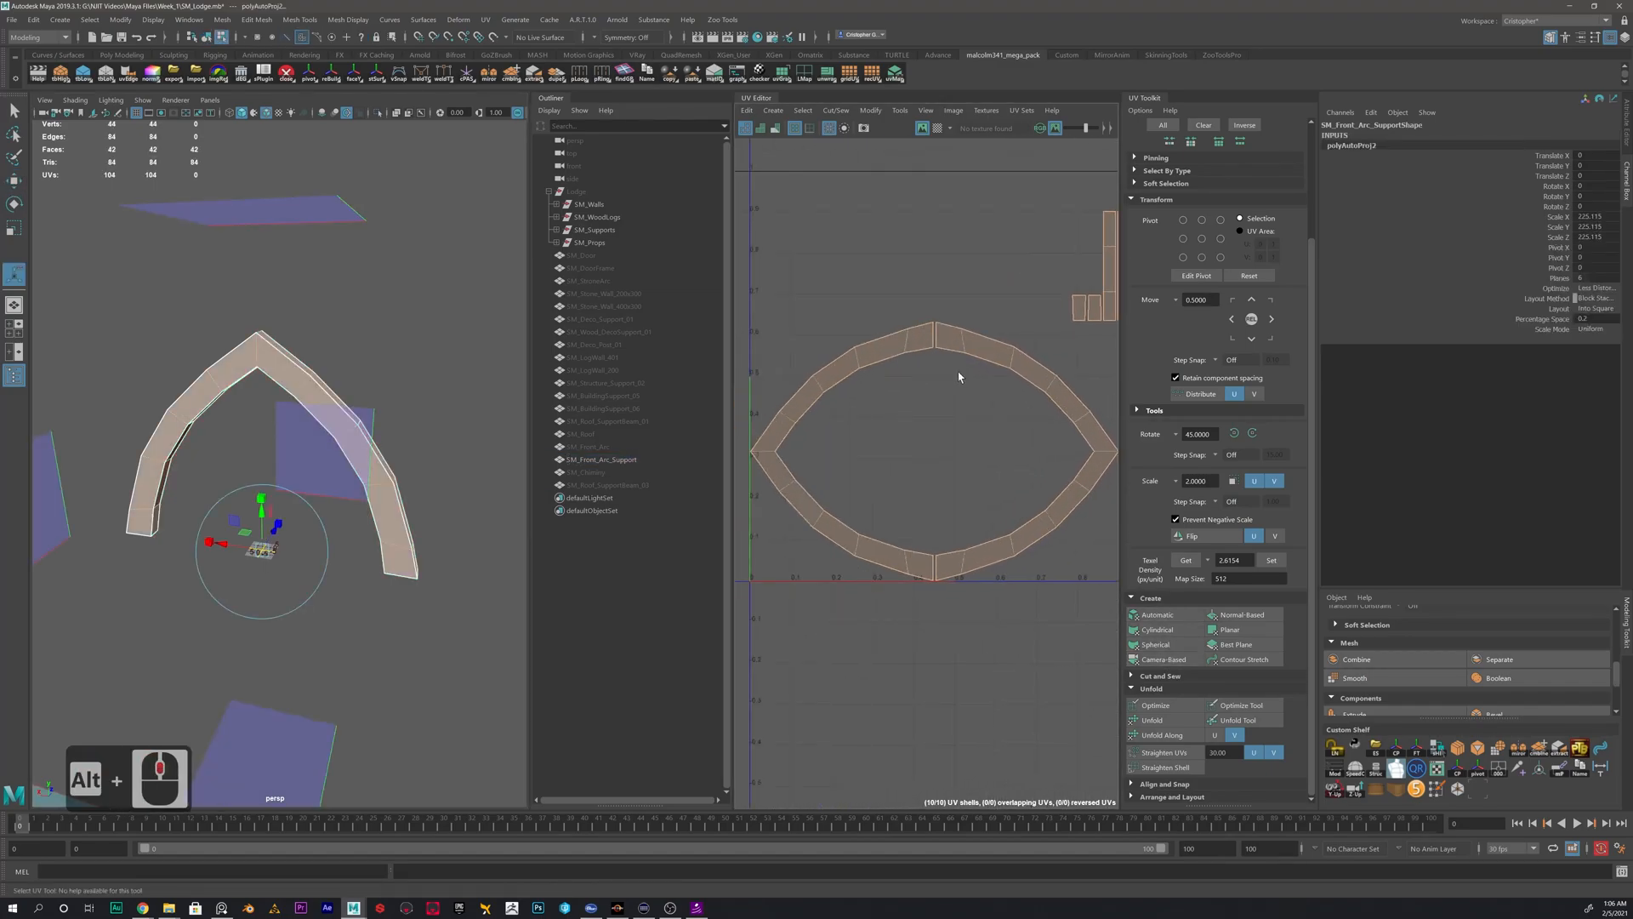
- Move the two curved face shells of the arc support apart, clear of each other and the narrow strips
right_click_drag(802, 398, 749, 377)
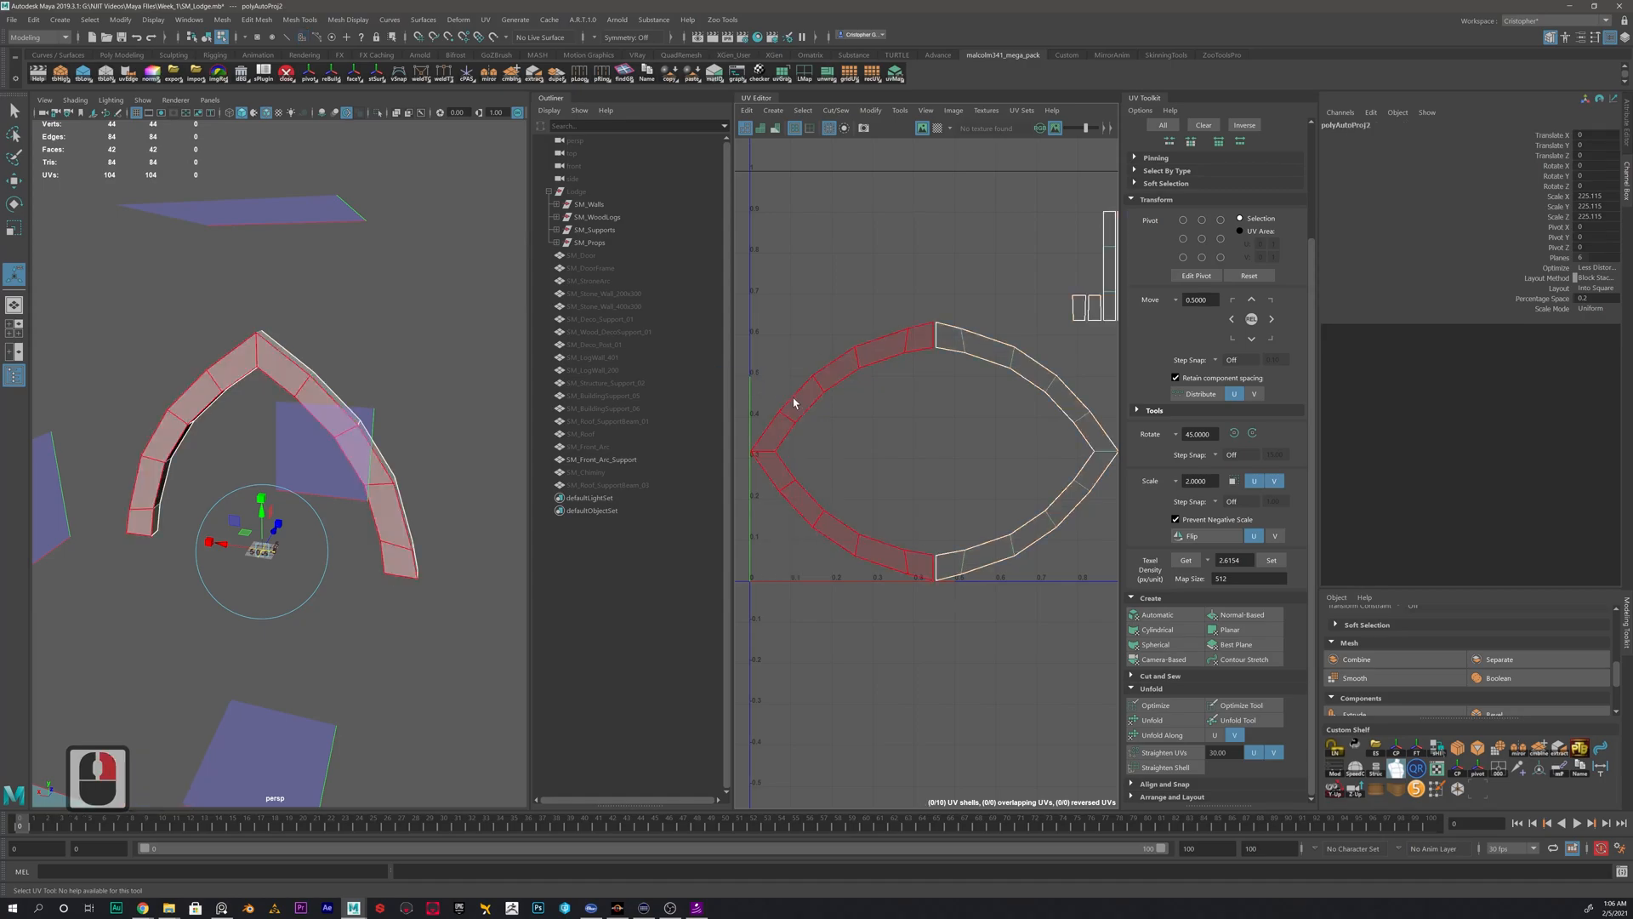
left_click(795, 401)
key("w")
left_click_drag(849, 455, 789, 325)
middle_click_drag(789, 326, 751, 370, "alt")
left_click(1029, 477)
left_click_drag(989, 495, 916, 508)
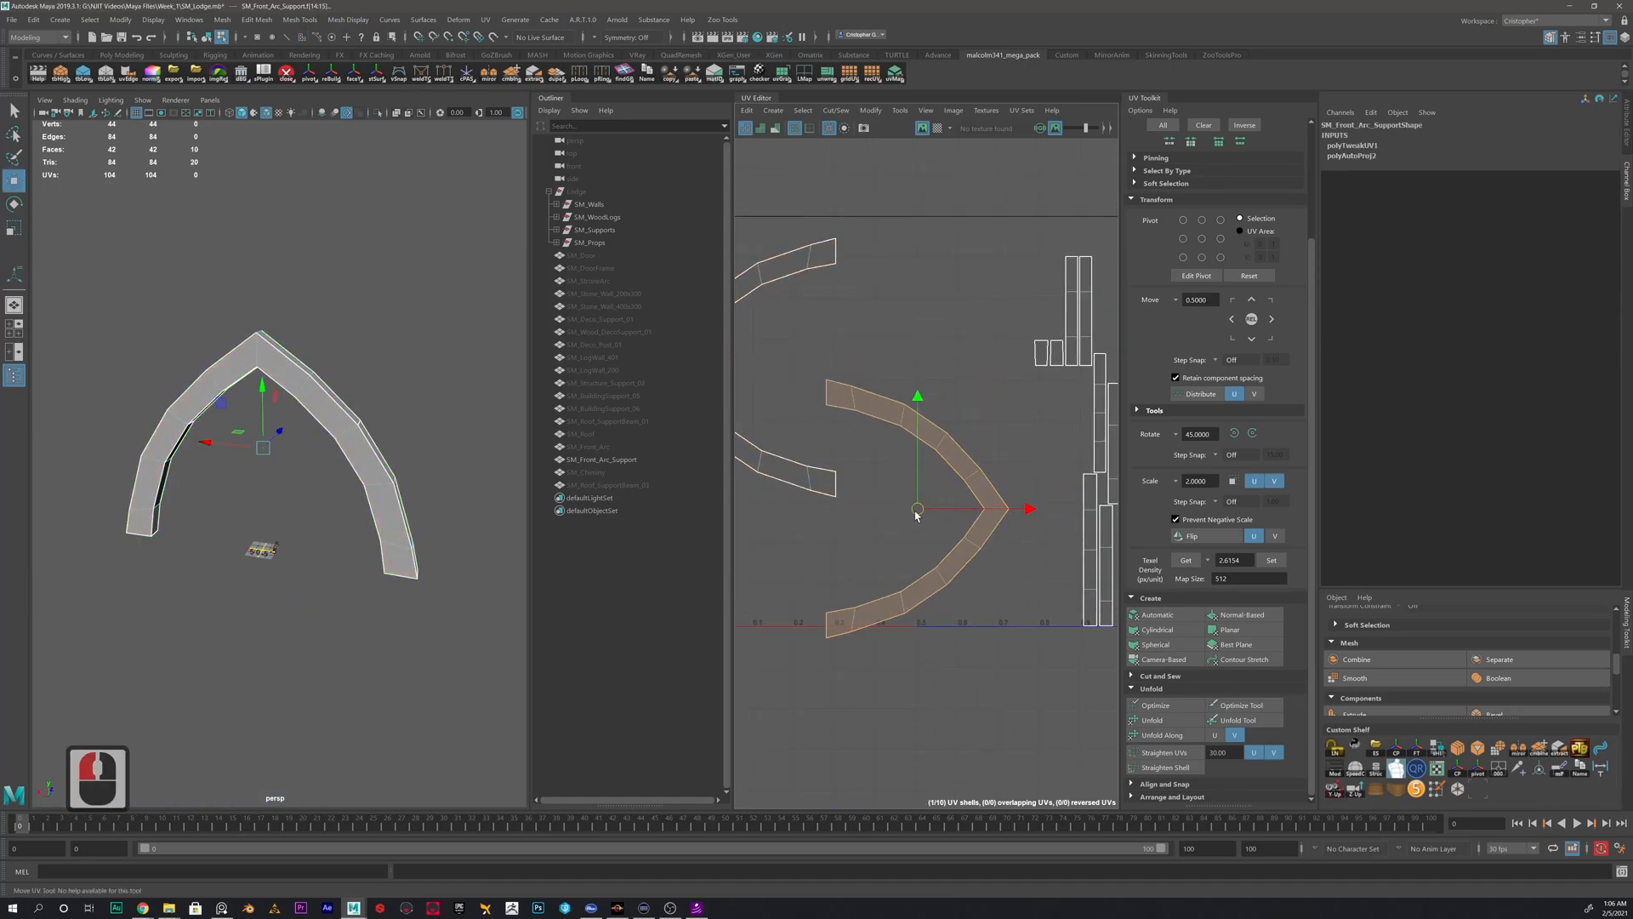
left_click(1071, 391)
middle_click_drag(1043, 401, 1003, 398, "alt")
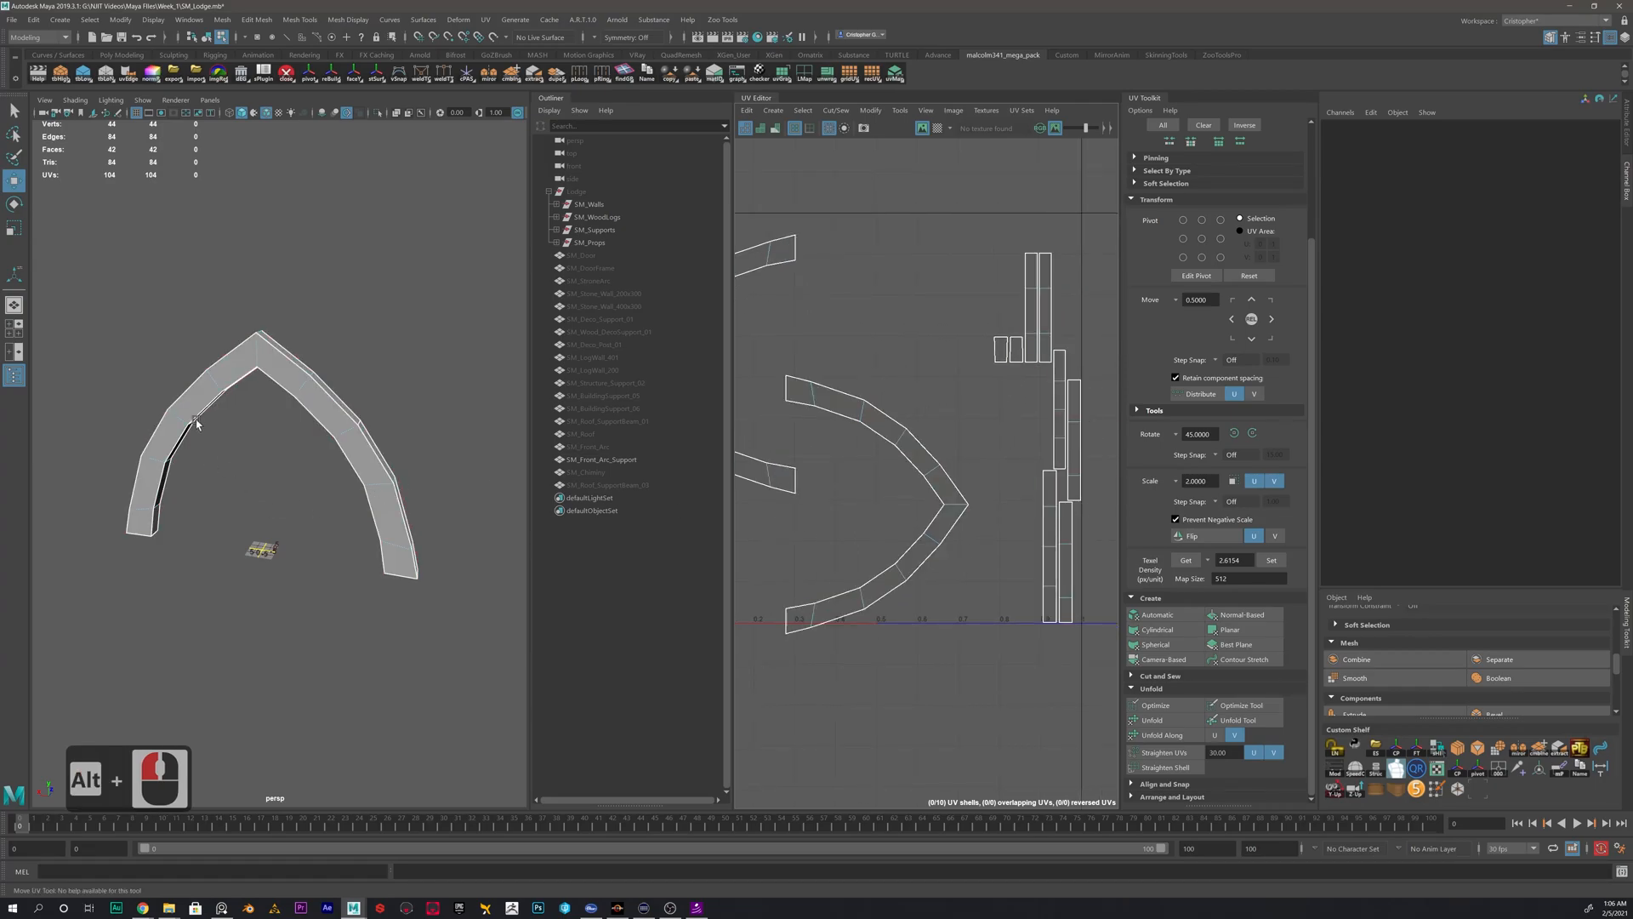
- Move and sew one small end cap onto the lower end of the left long narrow strip of the arc support
middle_click_drag(1057, 394, 1045, 378, "alt")
right_click_drag(923, 375, 1085, 285, "alt")
middle_click_drag(1085, 285, 1026, 347, "alt")
right_click_drag(1025, 347, 1023, 285)
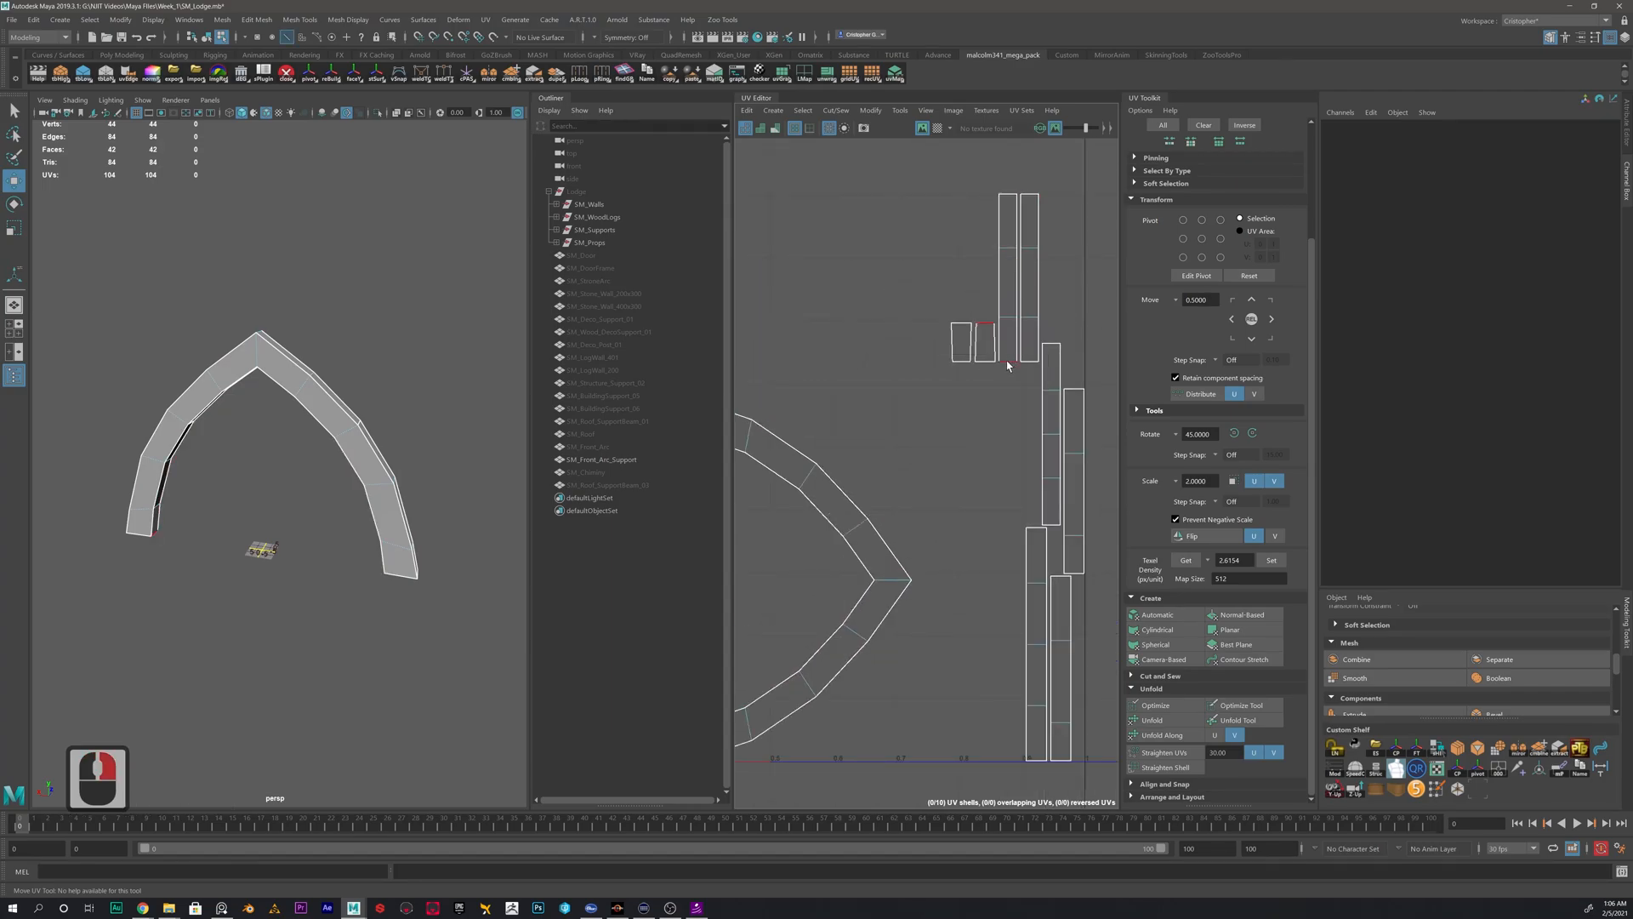
left_click(1007, 365)
right_click_drag(985, 436, 1026, 356, "shift")
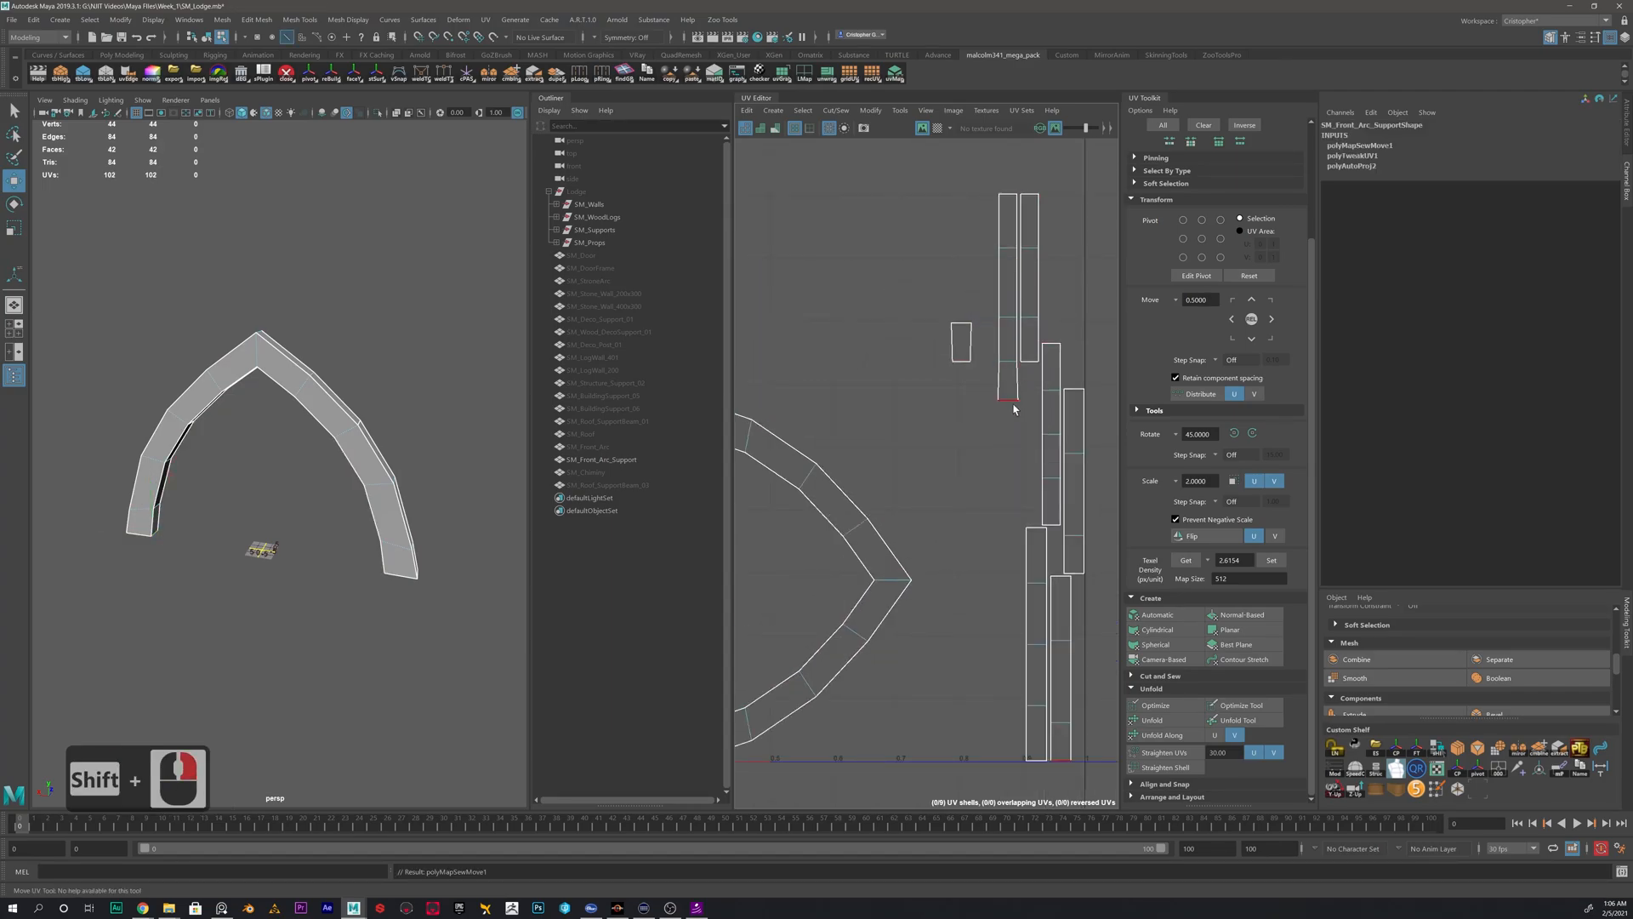
- Move and sew the adjoining narrow strips onto both ends of the strip that carries the end cap
left_click(1014, 410)
right_click_drag(979, 474, 1030, 262, "shift")
left_click(1010, 196)
right_click_drag(916, 442, 921, 402, "shift")
- Cut the long strip shell at the bottom edge of the arc's foot, separating the outer side segment from the end cap
scroll(1043, 429, "down", 4)
middle_click_drag(1033, 353, 1013, 413, "alt")
right_click_drag(1001, 361, 966, 349)
left_click(1002, 343)
left_click_drag(93, 502, 204, 426, "alt")
middle_click_drag(205, 426, 295, 425, "alt")
mouse_move(296, 426)
left_mouse_down("alt")
mouse_move(277, 423)
mouse_move(298, 402)
left_mouse_up("alt")
scroll(289, 424, "up", 4, "alt")
right_click_drag(346, 467, 347, 432)
left_click(346, 472)
right_click(834, 337, "shift")
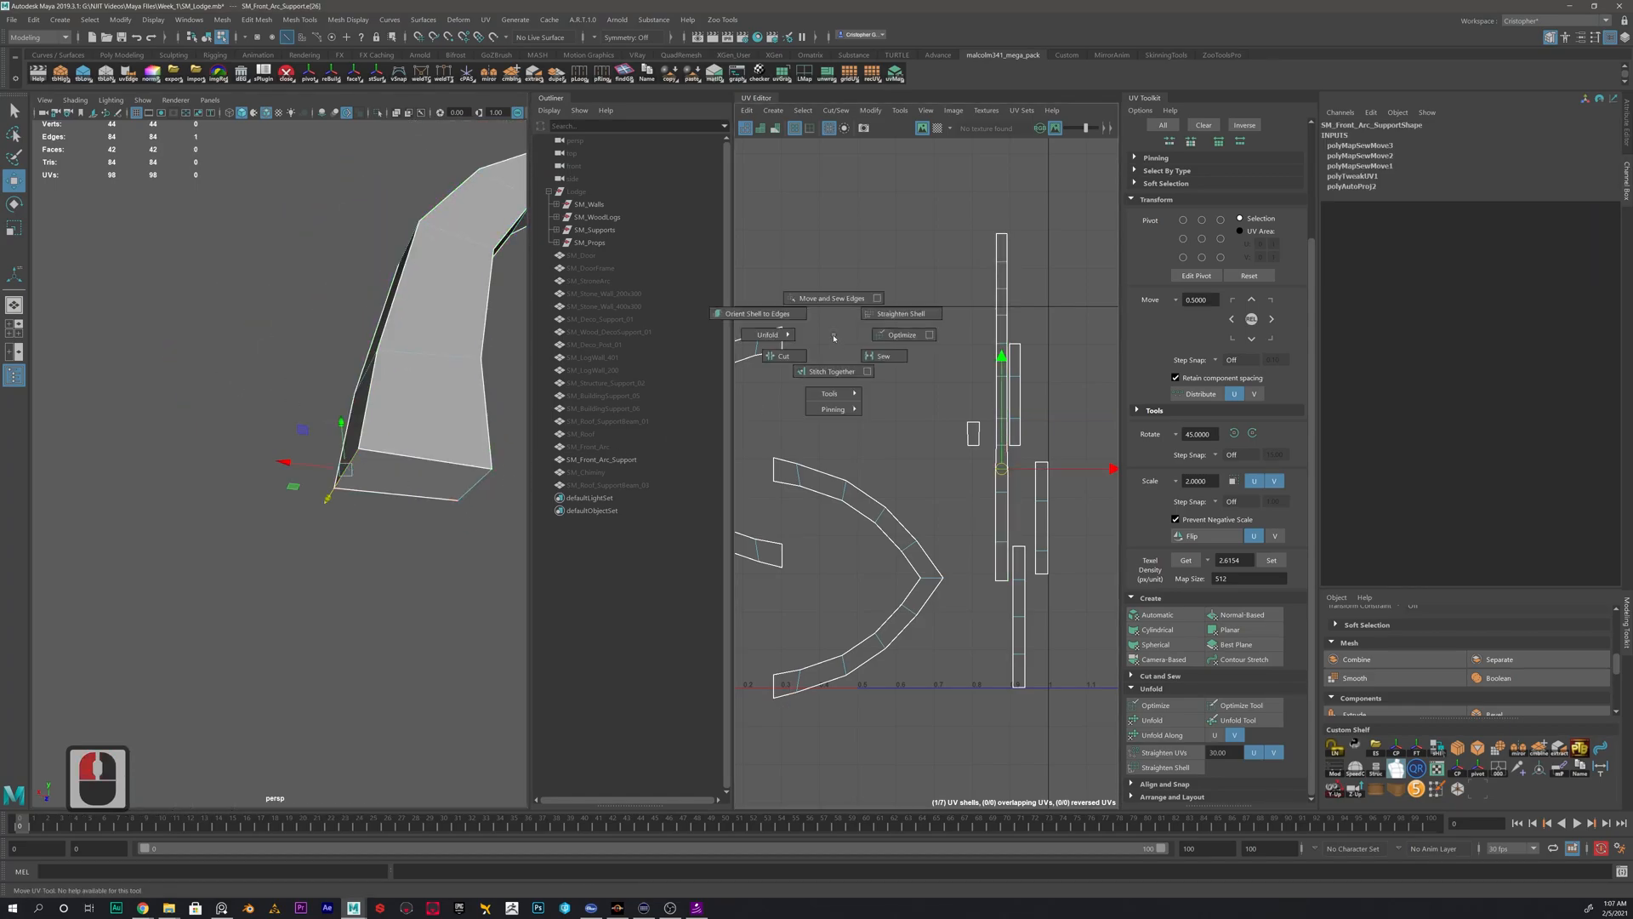
right_click_drag(799, 359, 797, 360, "shift")
- Move the detached outer side segment up and to the left, clear of the other strips
right_click_drag(920, 342, 873, 330)
left_click(998, 498)
left_click_drag(1006, 530, 873, 314)
- Move and sew the matching outer strip onto the end edge of the detached segment
right_click(874, 366)
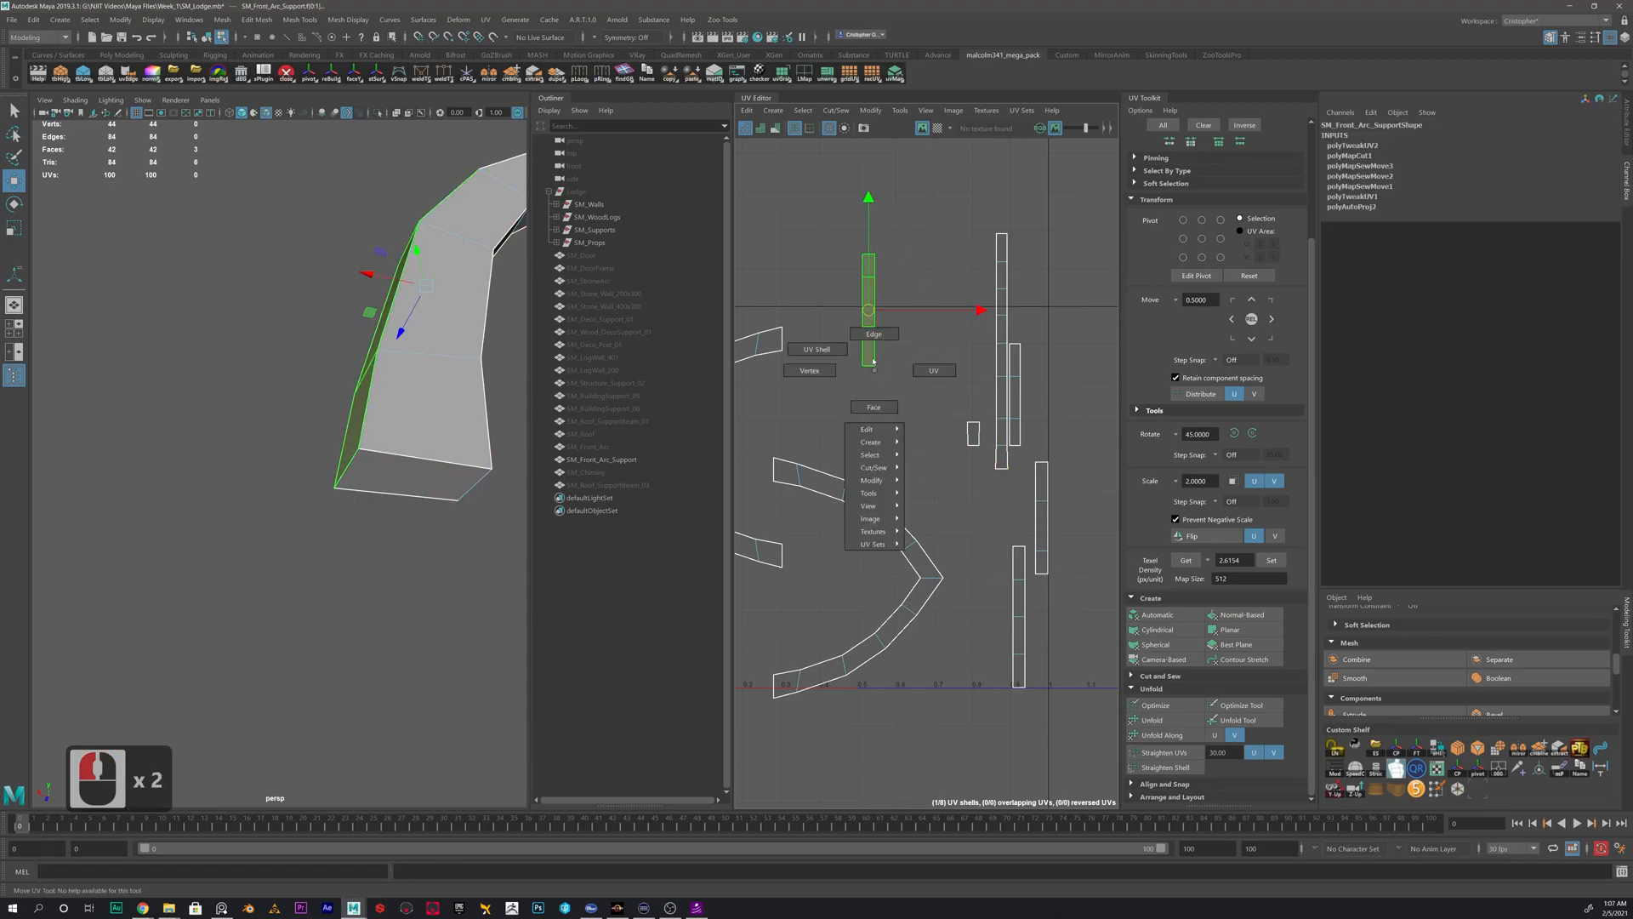
left_click(874, 333)
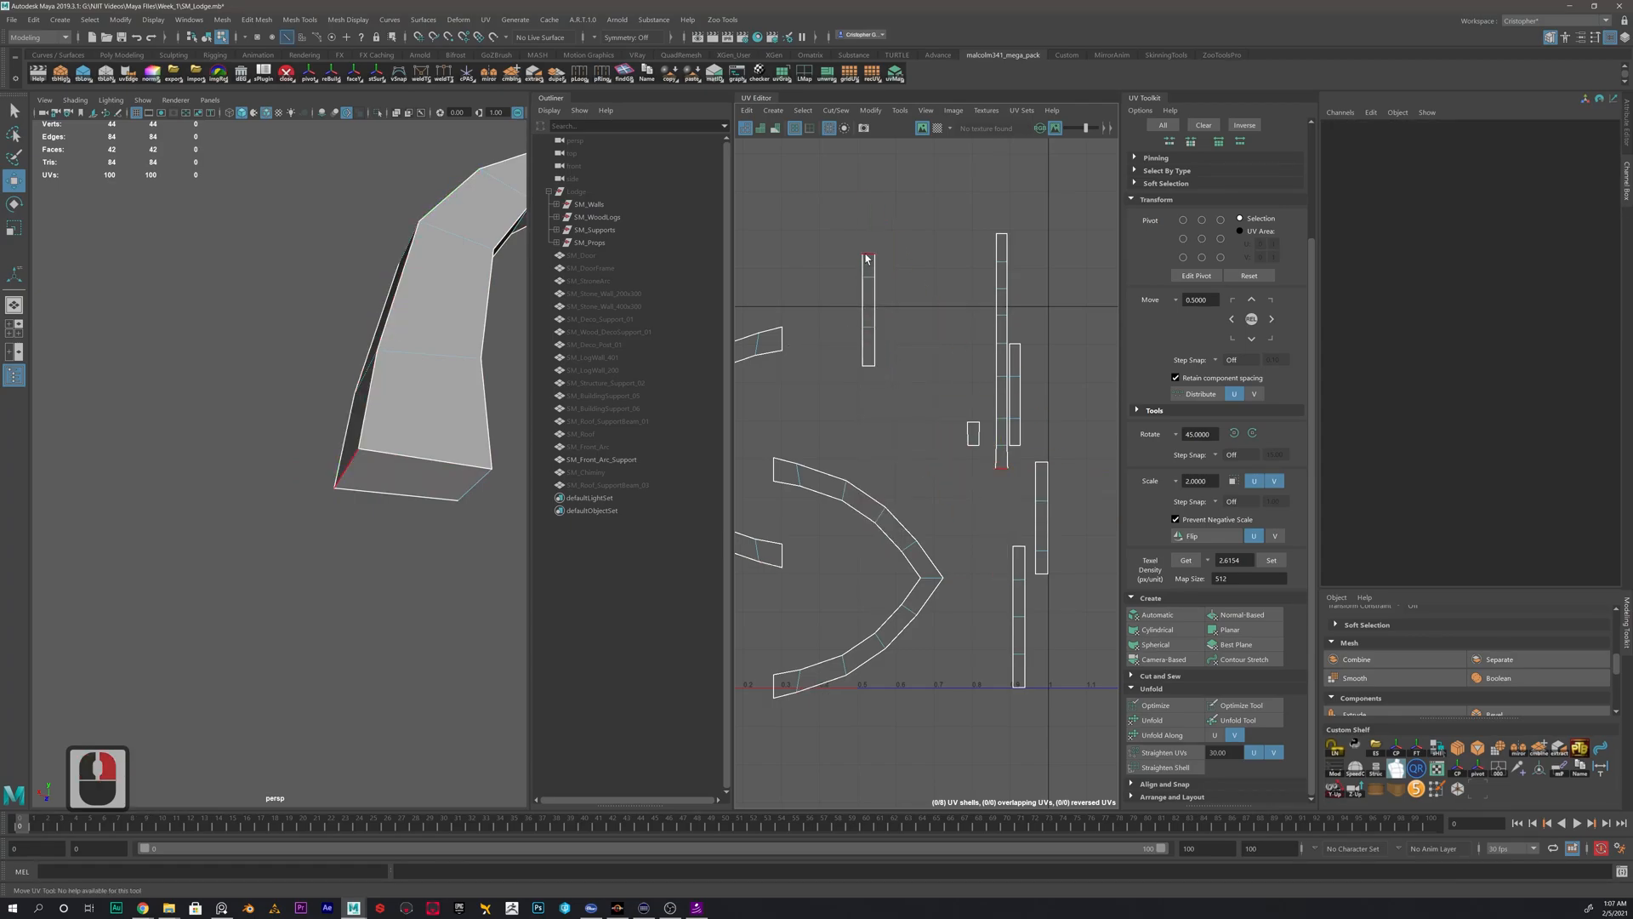
left_click(867, 256)
left_click(866, 368)
middle_click_drag(951, 325, 957, 446, "alt")
- Move the joined outer strip shell up and to the left, away from the remaining shells
left_click_drag(365, 295, 396, 343, "alt")
middle_click_drag(396, 344, 274, 444, "alt")
right_click_drag(862, 307, 859, 267, "shift")
scroll(1001, 757, "down", 1)
middle_click_drag(1002, 757, 915, 534, "alt")
right_click_drag(934, 528, 856, 492)
left_click_drag(943, 551, 828, 260)
left_click_drag(416, 340, 285, 308, "alt")
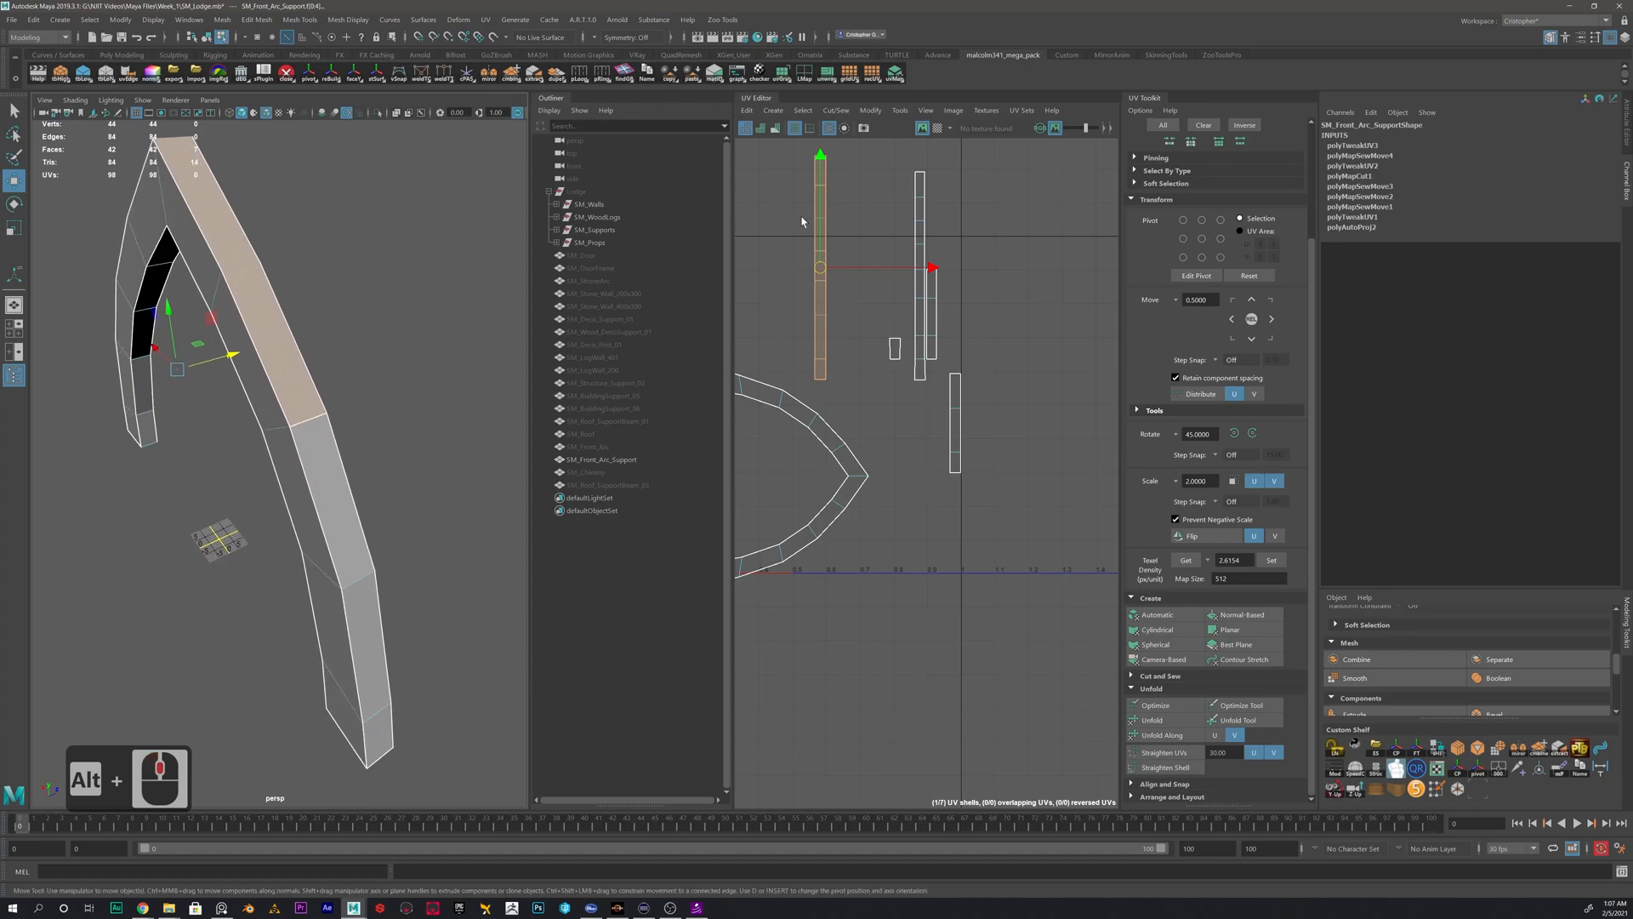
- Move and sew the last outer strip onto the joined shell to complete the arc's outer side
left_click(830, 163)
double_click(822, 158)
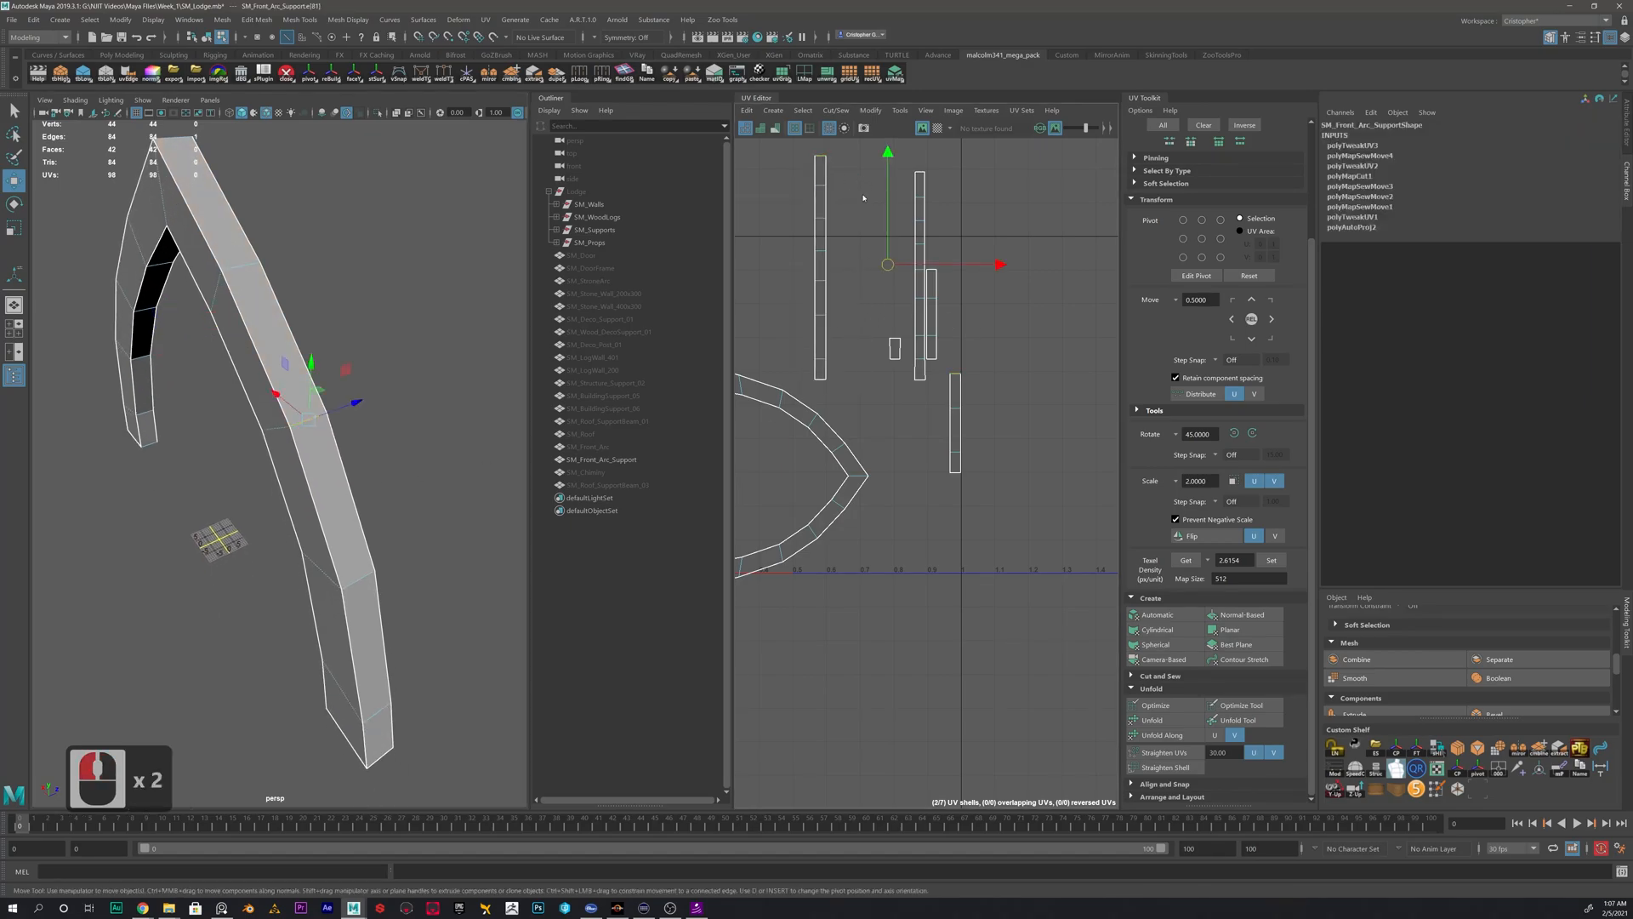
right_click_drag(822, 158, 859, 176, "shift")
right_click_drag(840, 261, 797, 240)
left_click(849, 259)
left_click_drag(272, 349, 368, 346, "alt")
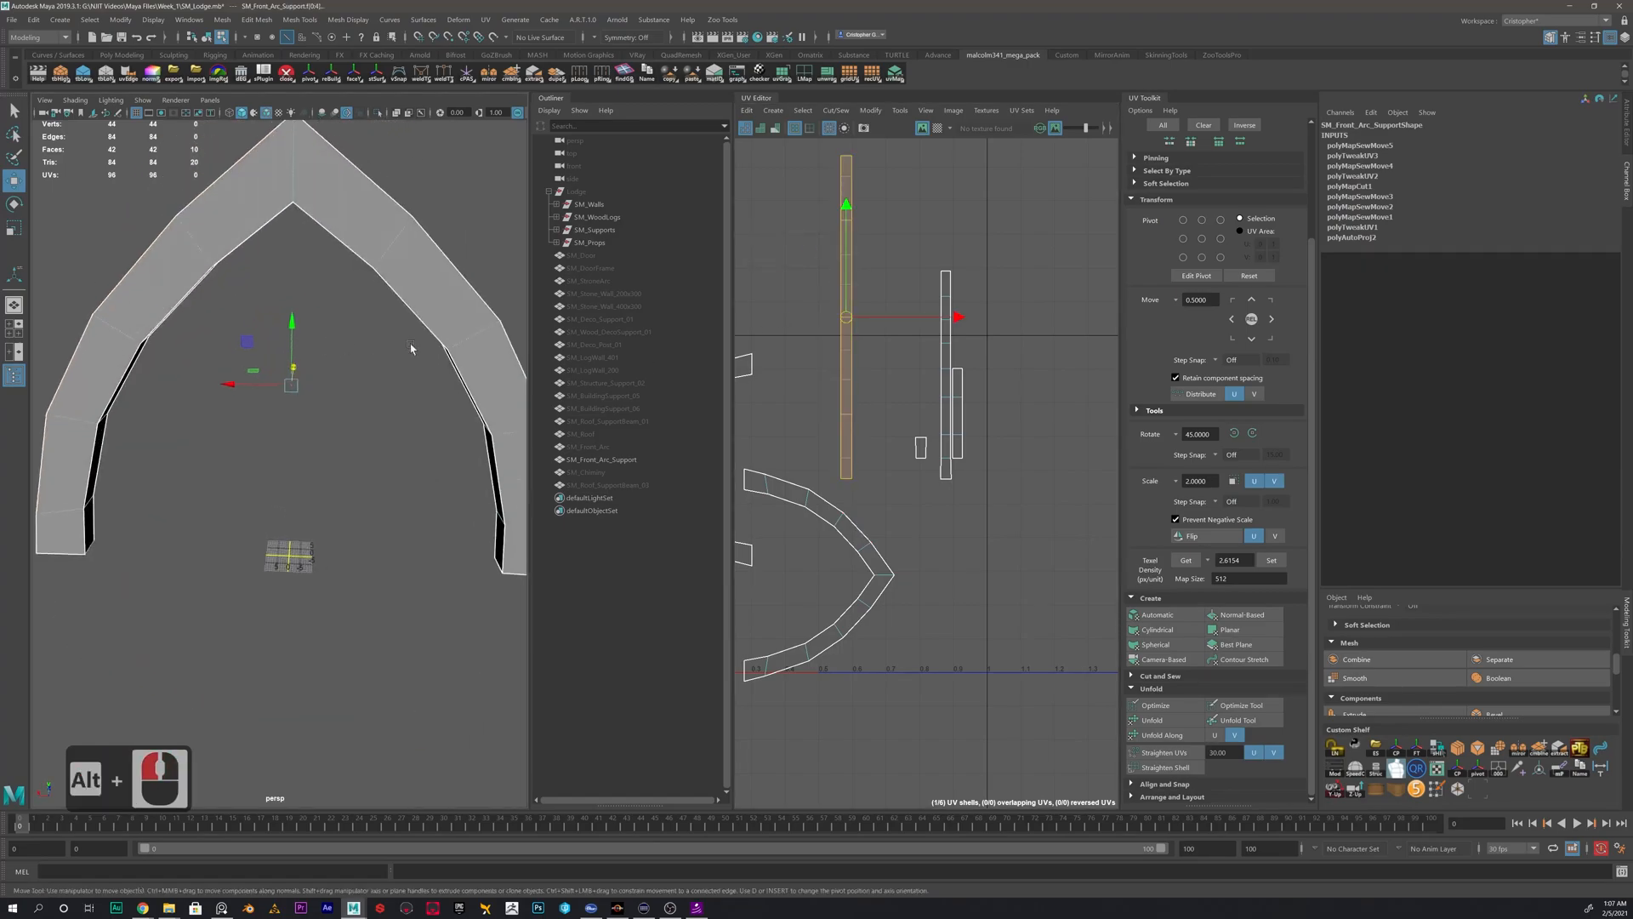
- Move and sew the remaining inner strip and the second end cap onto the upper end of the inner strip shell
double_click(946, 357)
left_click_drag(441, 392, 372, 378, "alt")
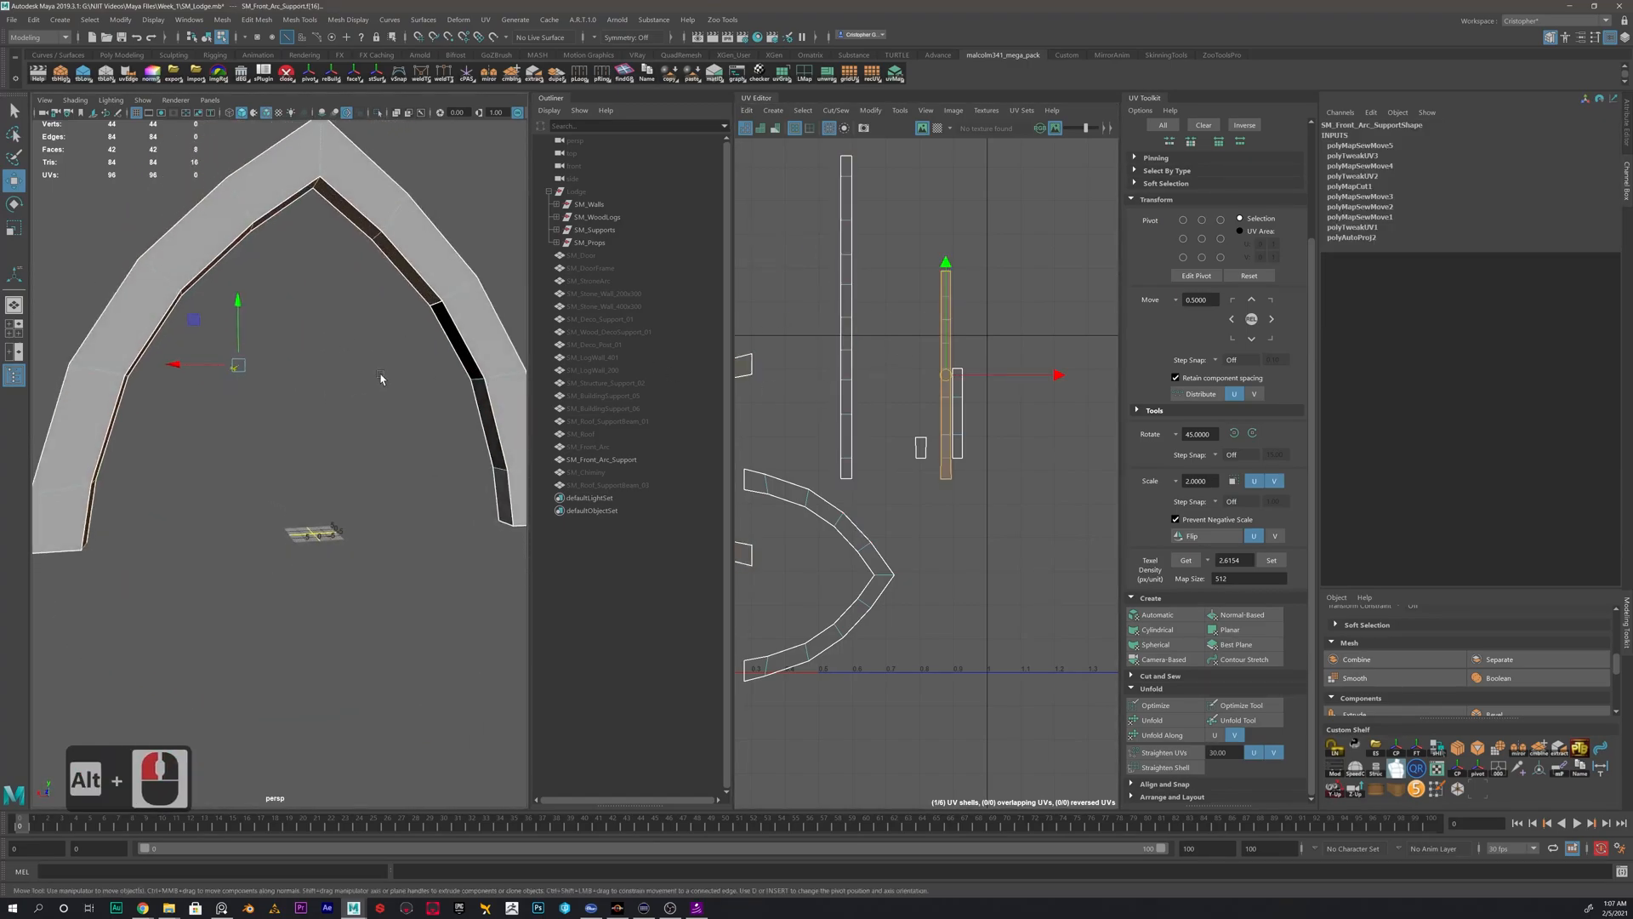
right_click_drag(948, 443, 945, 485)
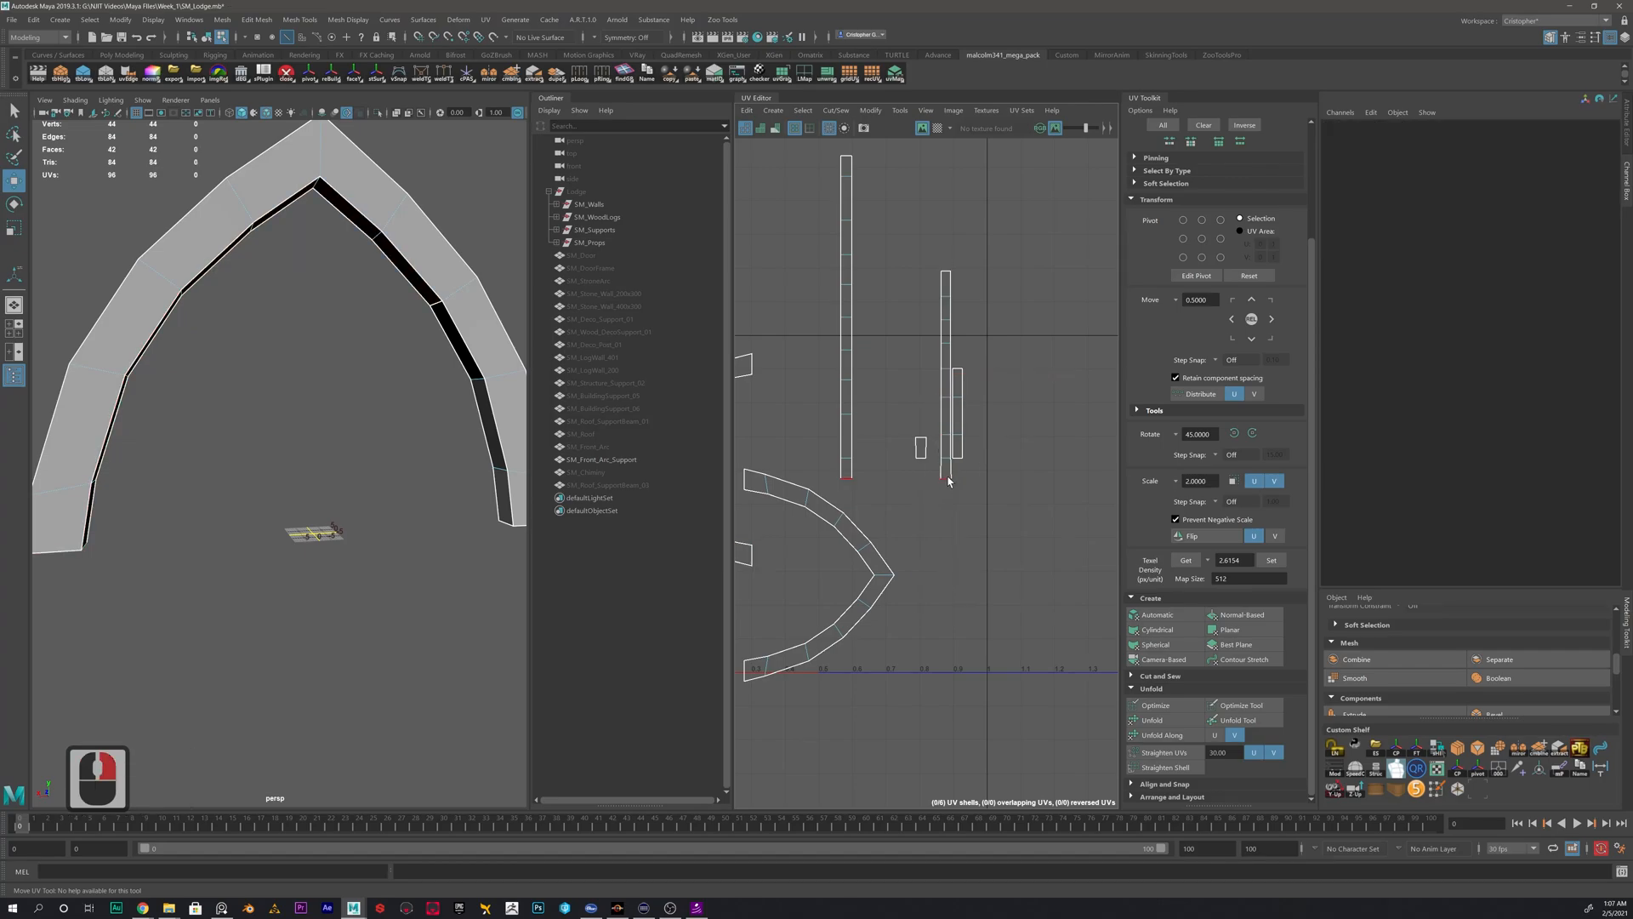
left_click(947, 273)
right_click_drag(1017, 287, 1018, 247, "shift")
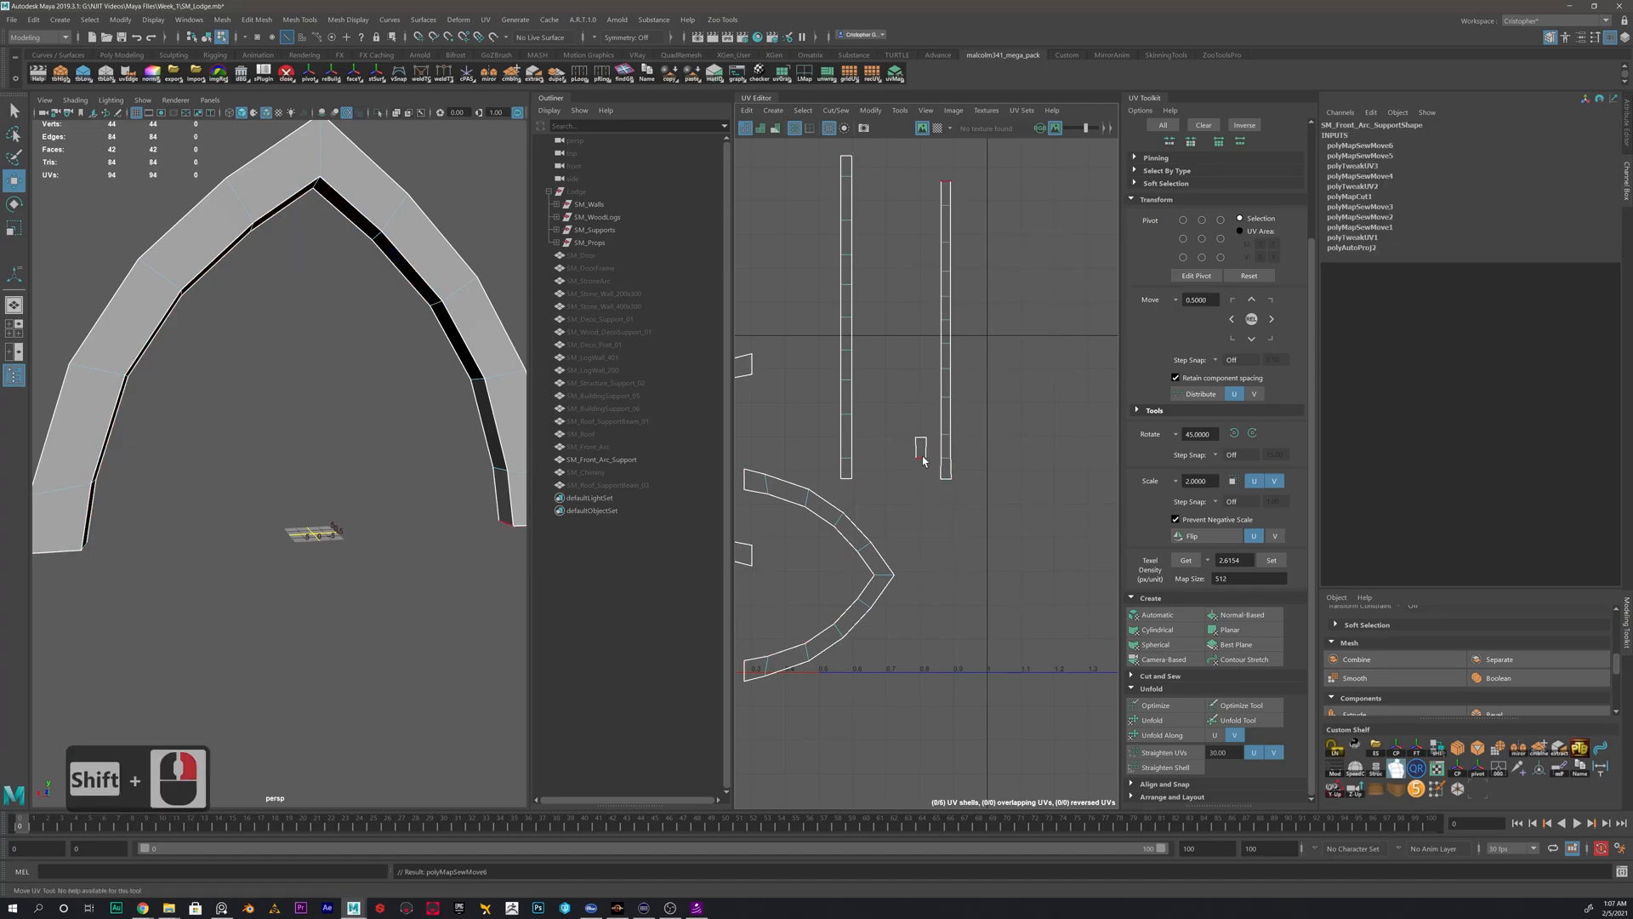
left_click(951, 182)
right_click_drag(967, 200, 961, 266, "shift")
- Unfold the arc support's inner and outer long strip shells
double_click(949, 272)
left_click(1164, 720)
double_click(847, 400)
left_click(1165, 720)
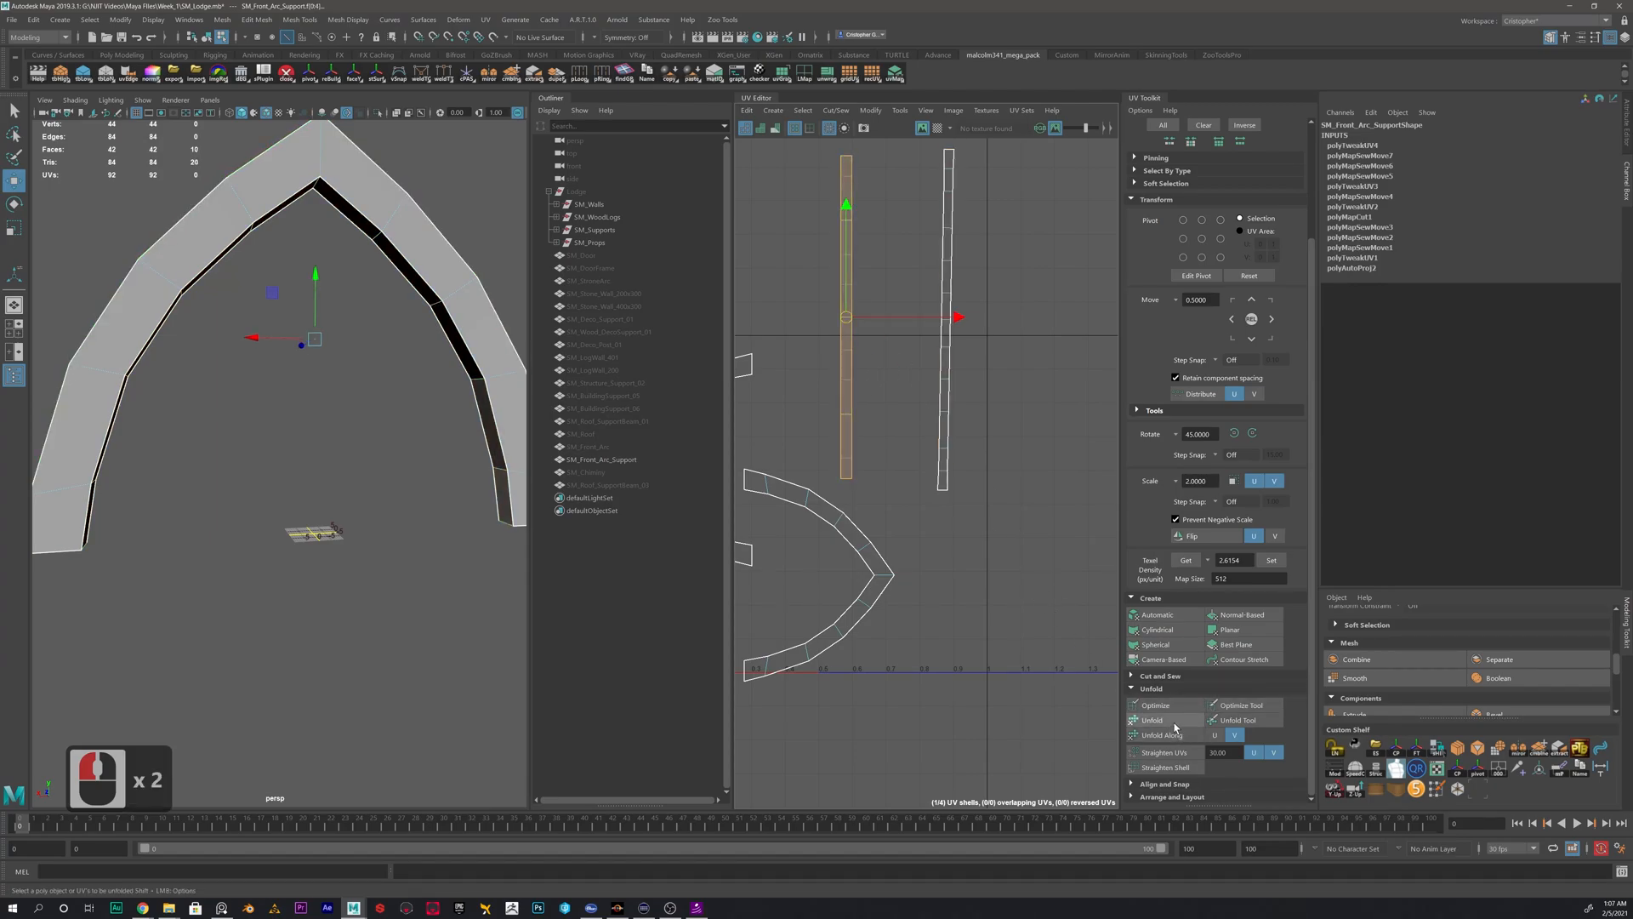
double_click(871, 575)
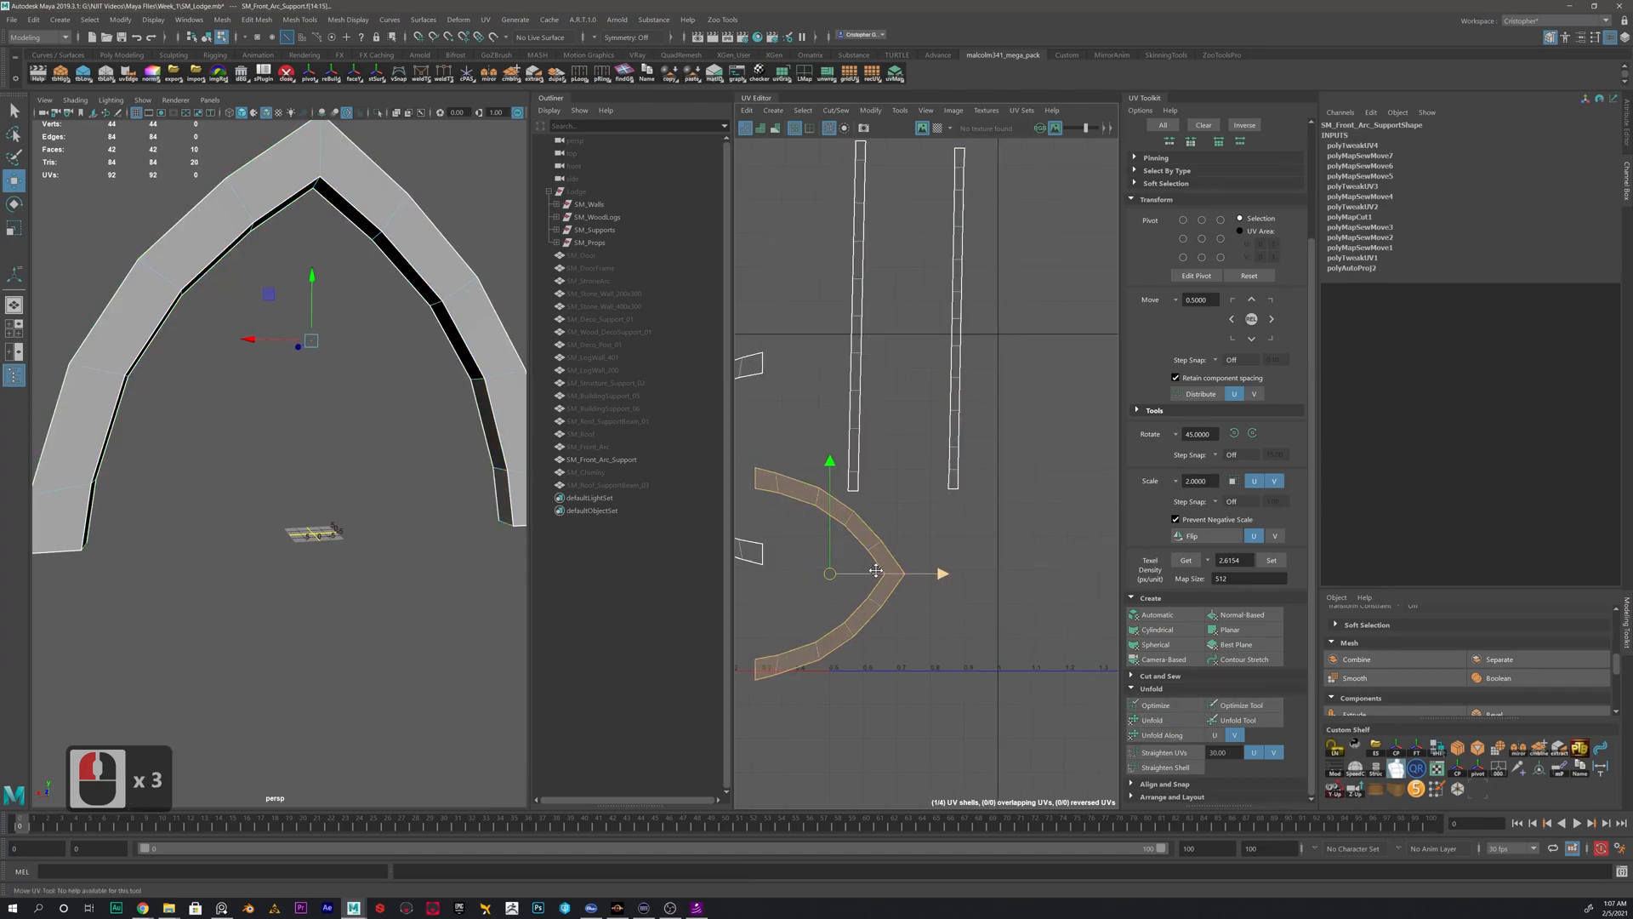
middle_click_drag(851, 553, 975, 549, "alt")
left_click(770, 417)
- Straighten the UVs of both long strip shells so they run vertically
middle_click_drag(969, 261, 904, 401, "alt")
left_click(904, 402)
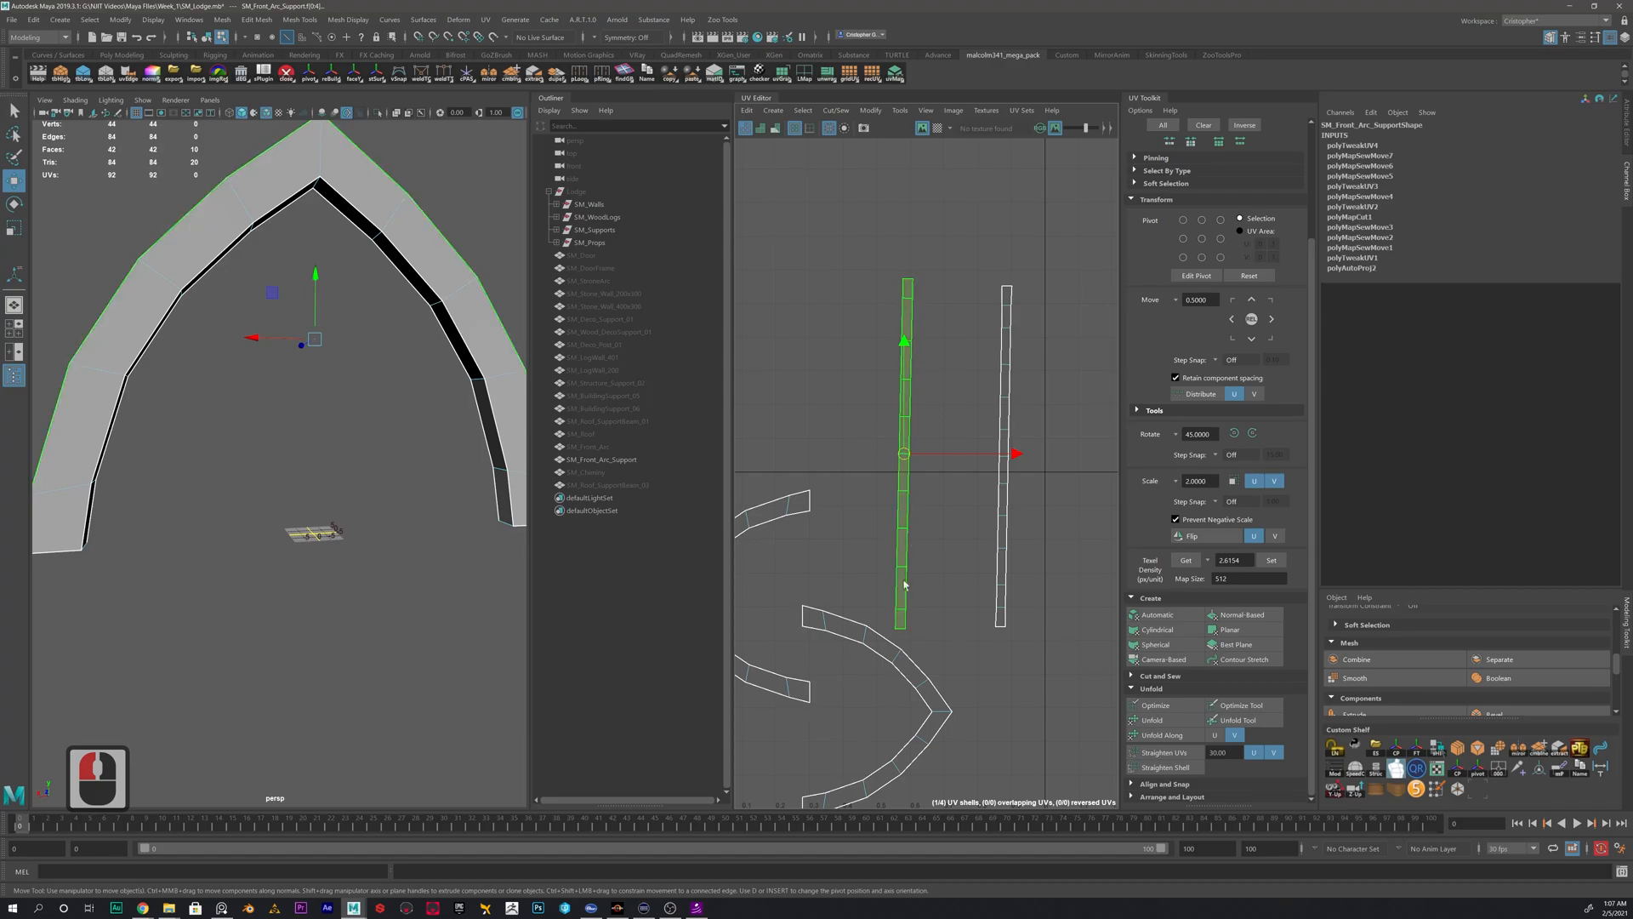
key("e")
key("w")
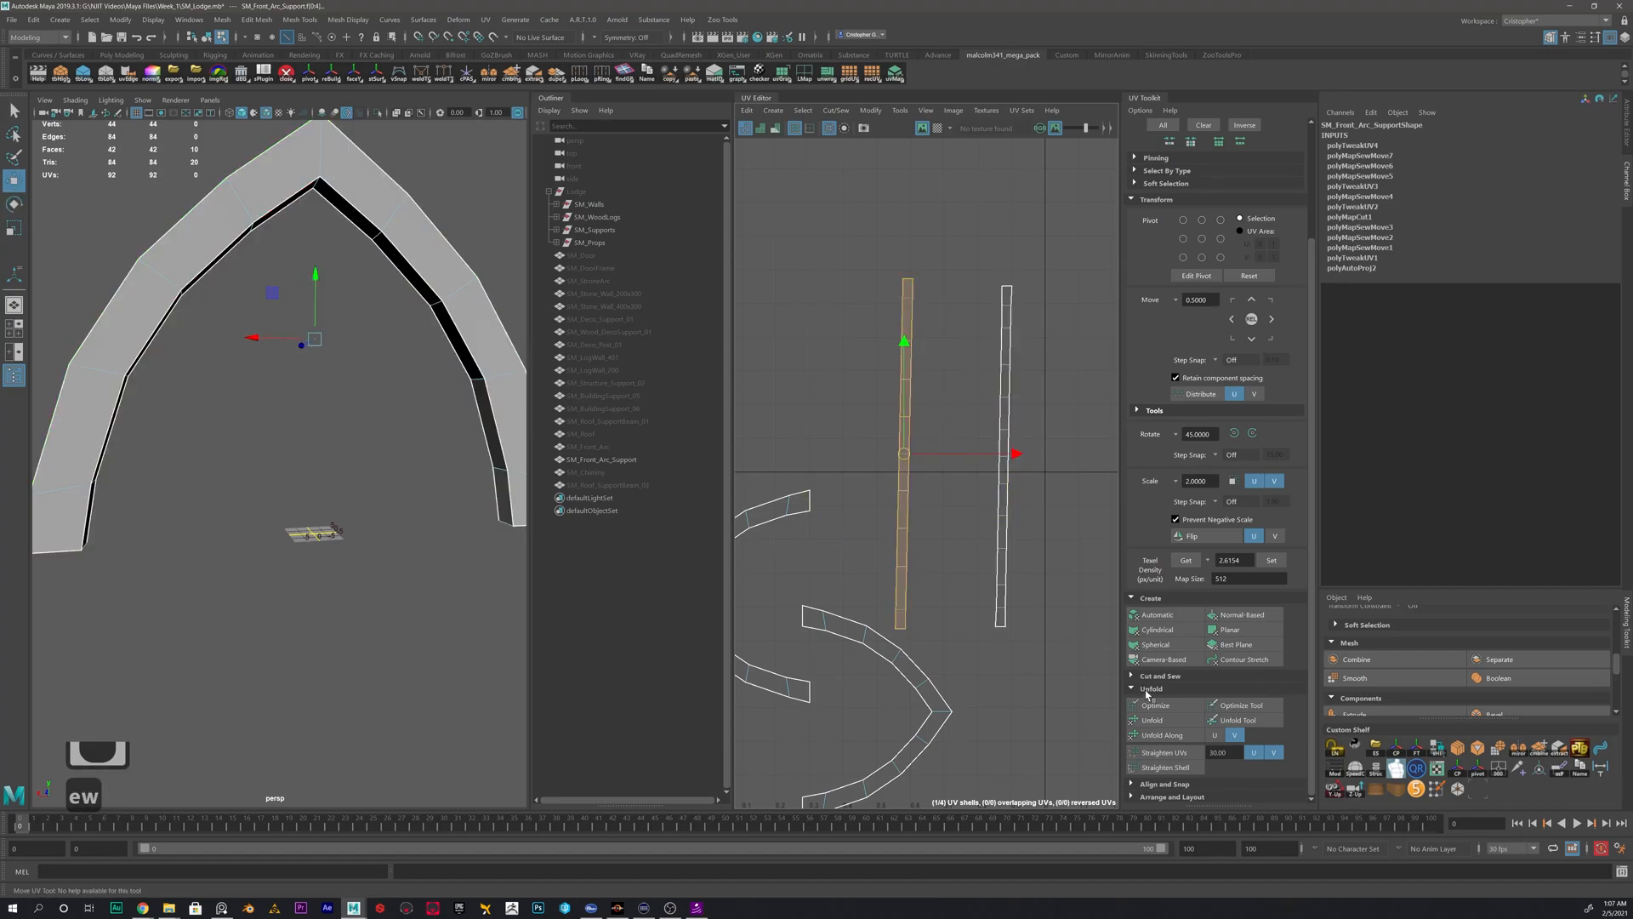
left_click(1163, 754)
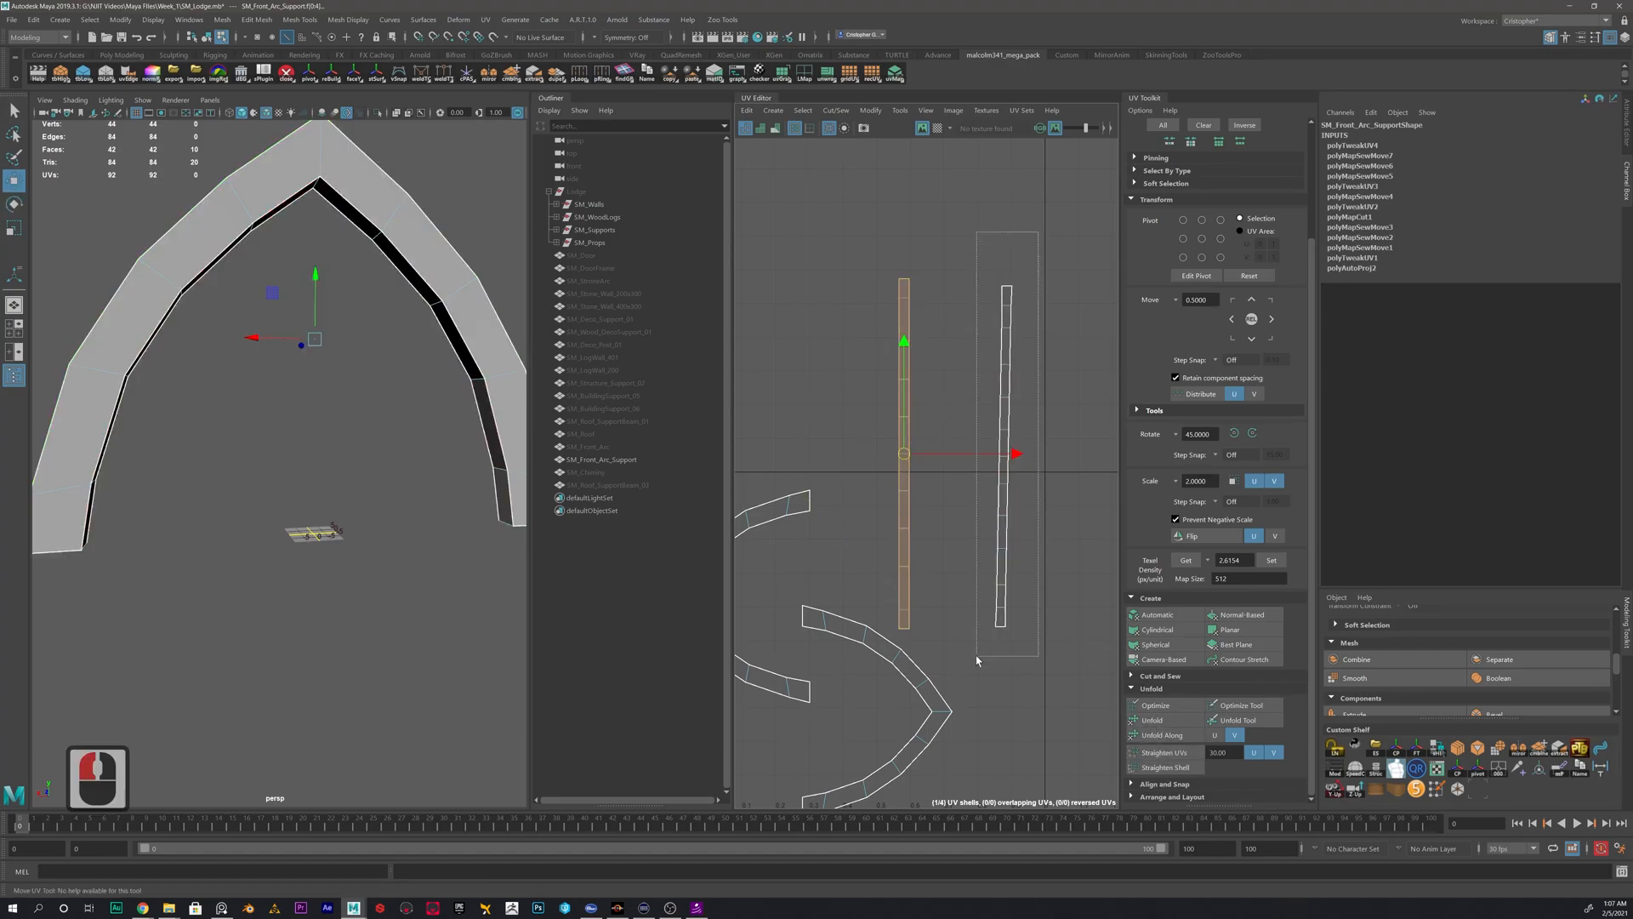
left_click(1004, 527)
left_click(1163, 753)
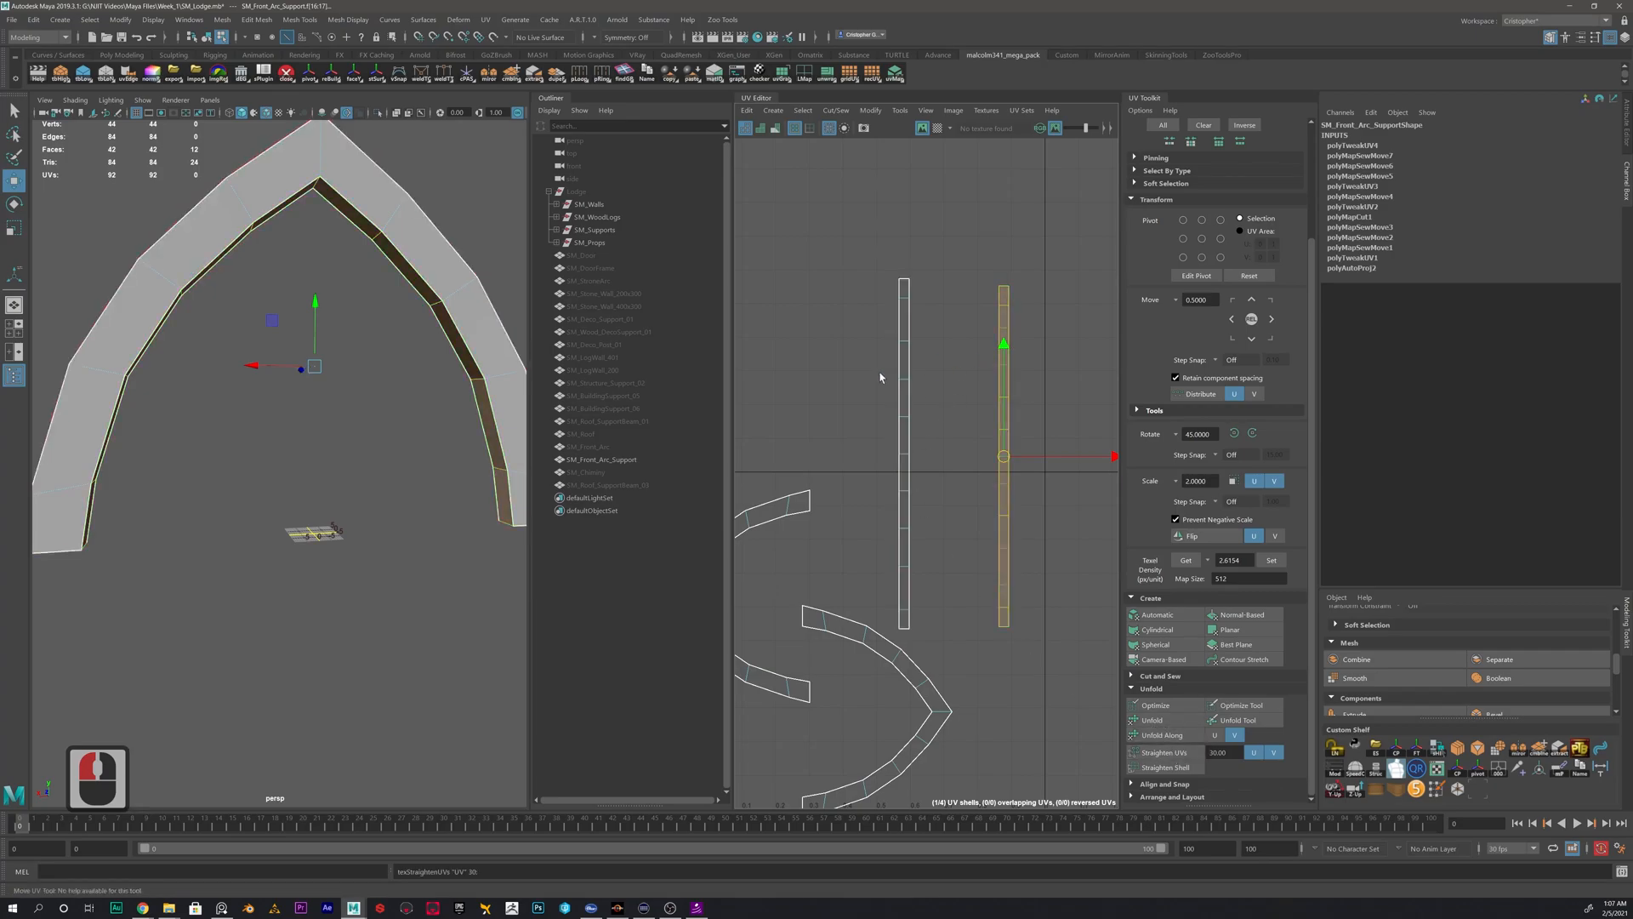
- Delete the arc support's construction history and move all its UV shells up and to the left, outside the 0–1 tile
scroll(1060, 506, "down", 3, "alt")
right_click_drag(428, 306, 485, 212)
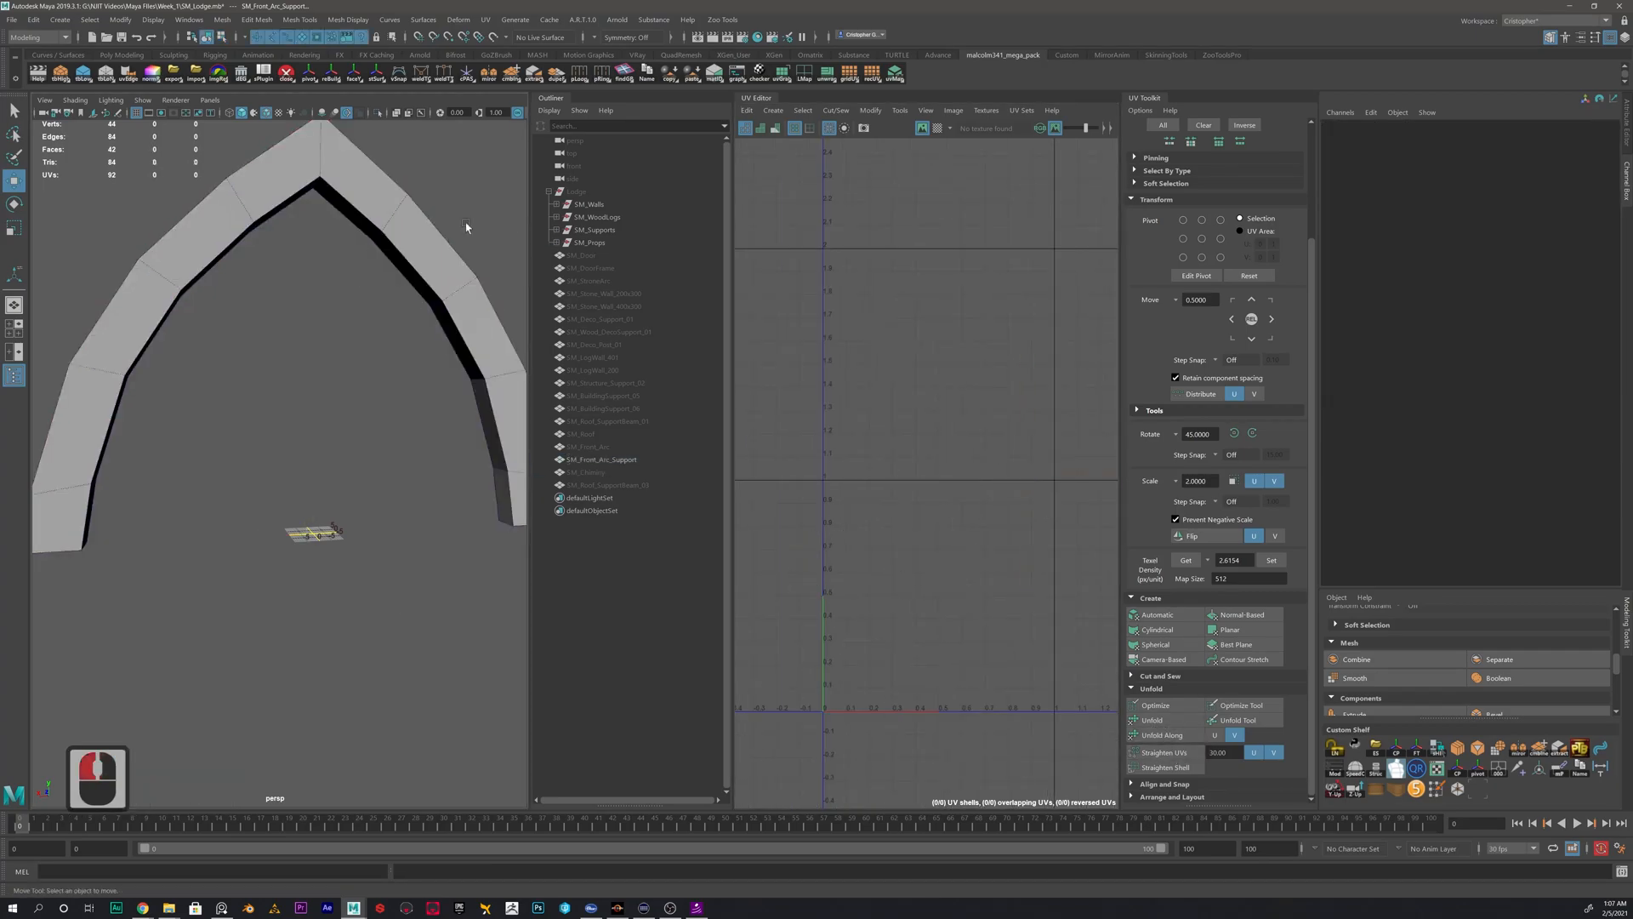
key("alt+shift+d")
scroll(441, 353, "down", 5)
scroll(977, 458, "down", 2)
right_click_drag(955, 453, 907, 427)
scroll(909, 428, "down", 9)
left_click_drag(1010, 386, 877, 568)
middle_click_drag(980, 461, 1064, 517, "alt")
left_click_drag(1000, 517, 854, 394)
left_click(1014, 477)
- Hide SM_Front_Arc_Support and briefly show SM_Front_Arc to check its UVs
left_click(602, 459)
key("h")
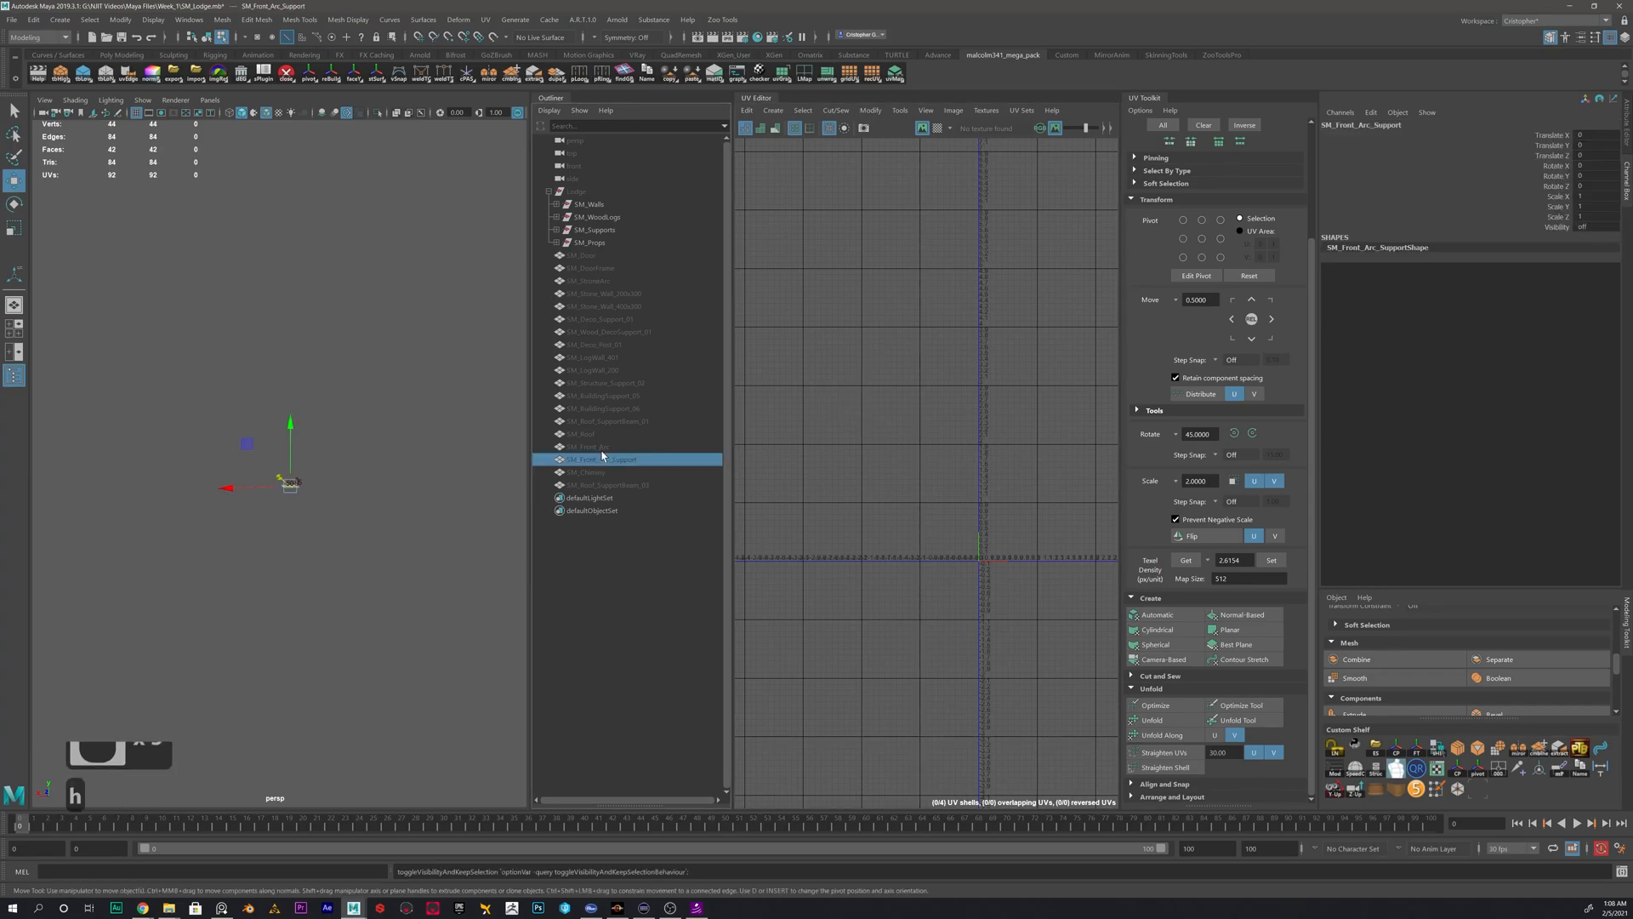
left_click(595, 446)
key("h")
key("h")
- Check SM_Roof briefly and show SM_Roof_SupportBeam_01 as the only visible mesh
key("h")
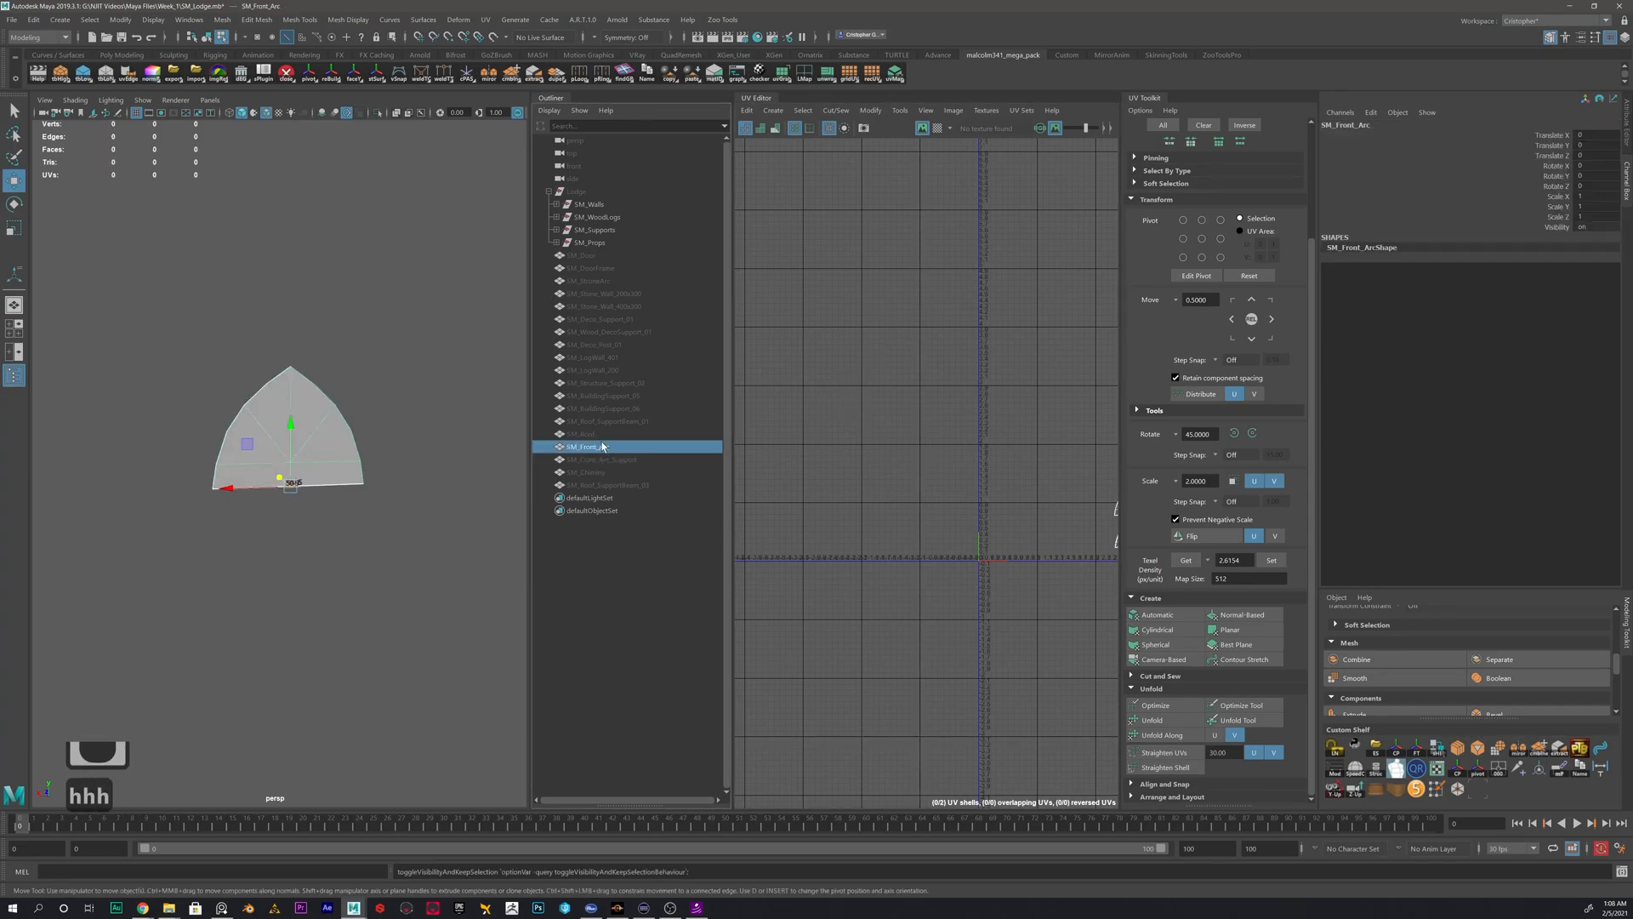
scroll(954, 495, "down", 4)
key("h")
left_click(585, 434)
key("h")
key("h")
left_click(593, 421)
key("h")
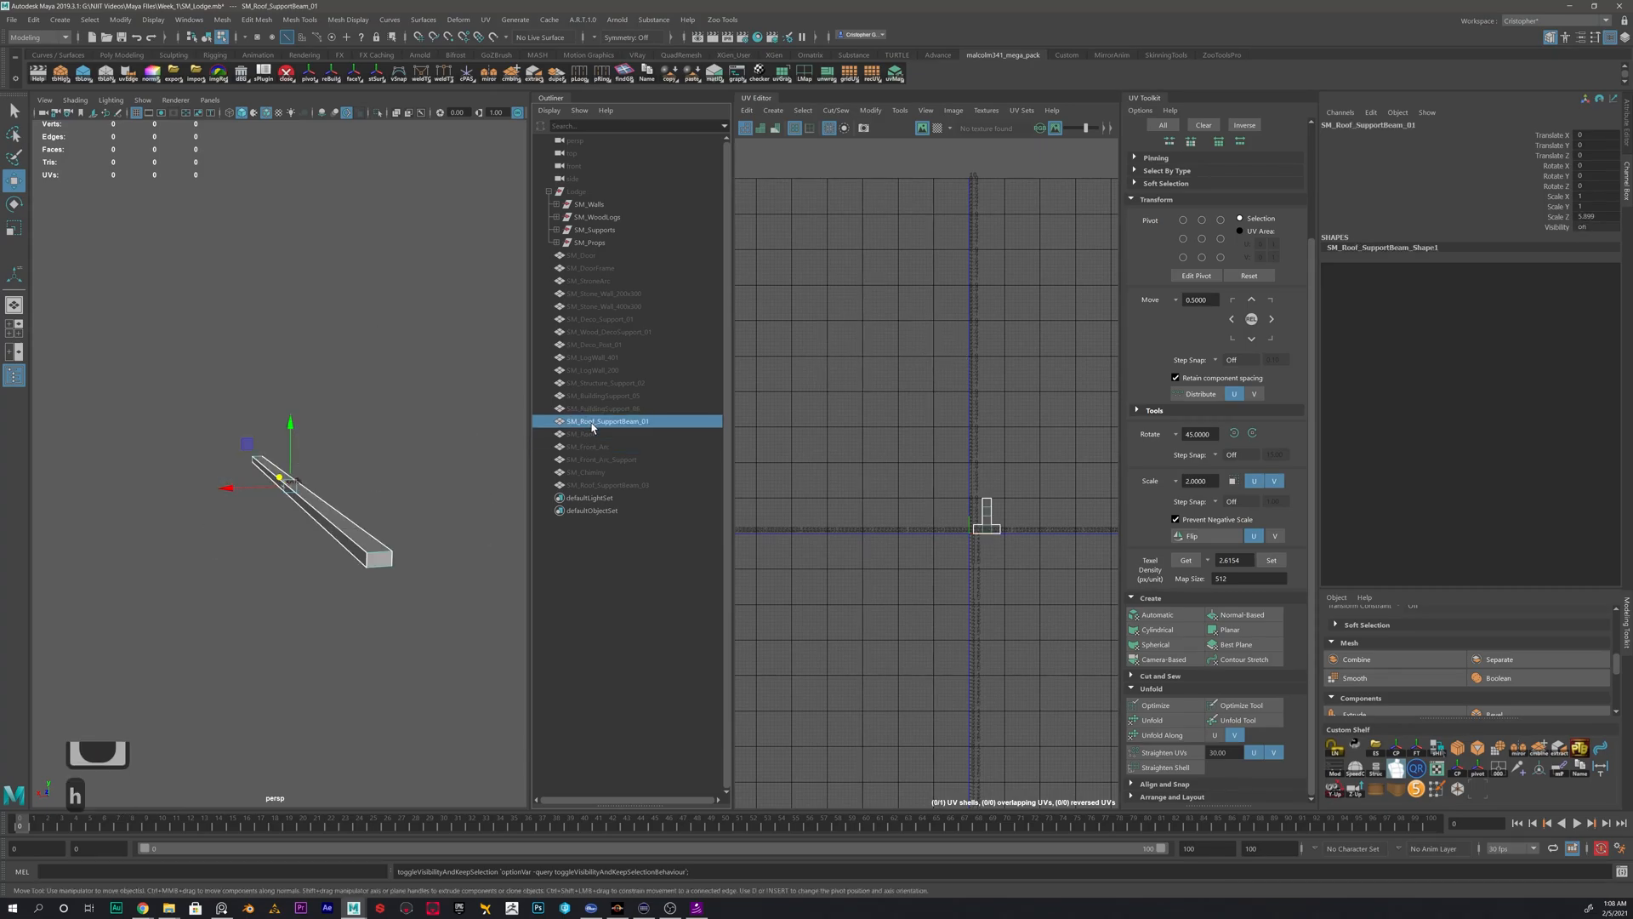
- Try to unfold the existing UV shell of SM_Roof_SupportBeam_01
scroll(995, 606, "up", 3)
middle_click_drag(1009, 573, 944, 551, "alt")
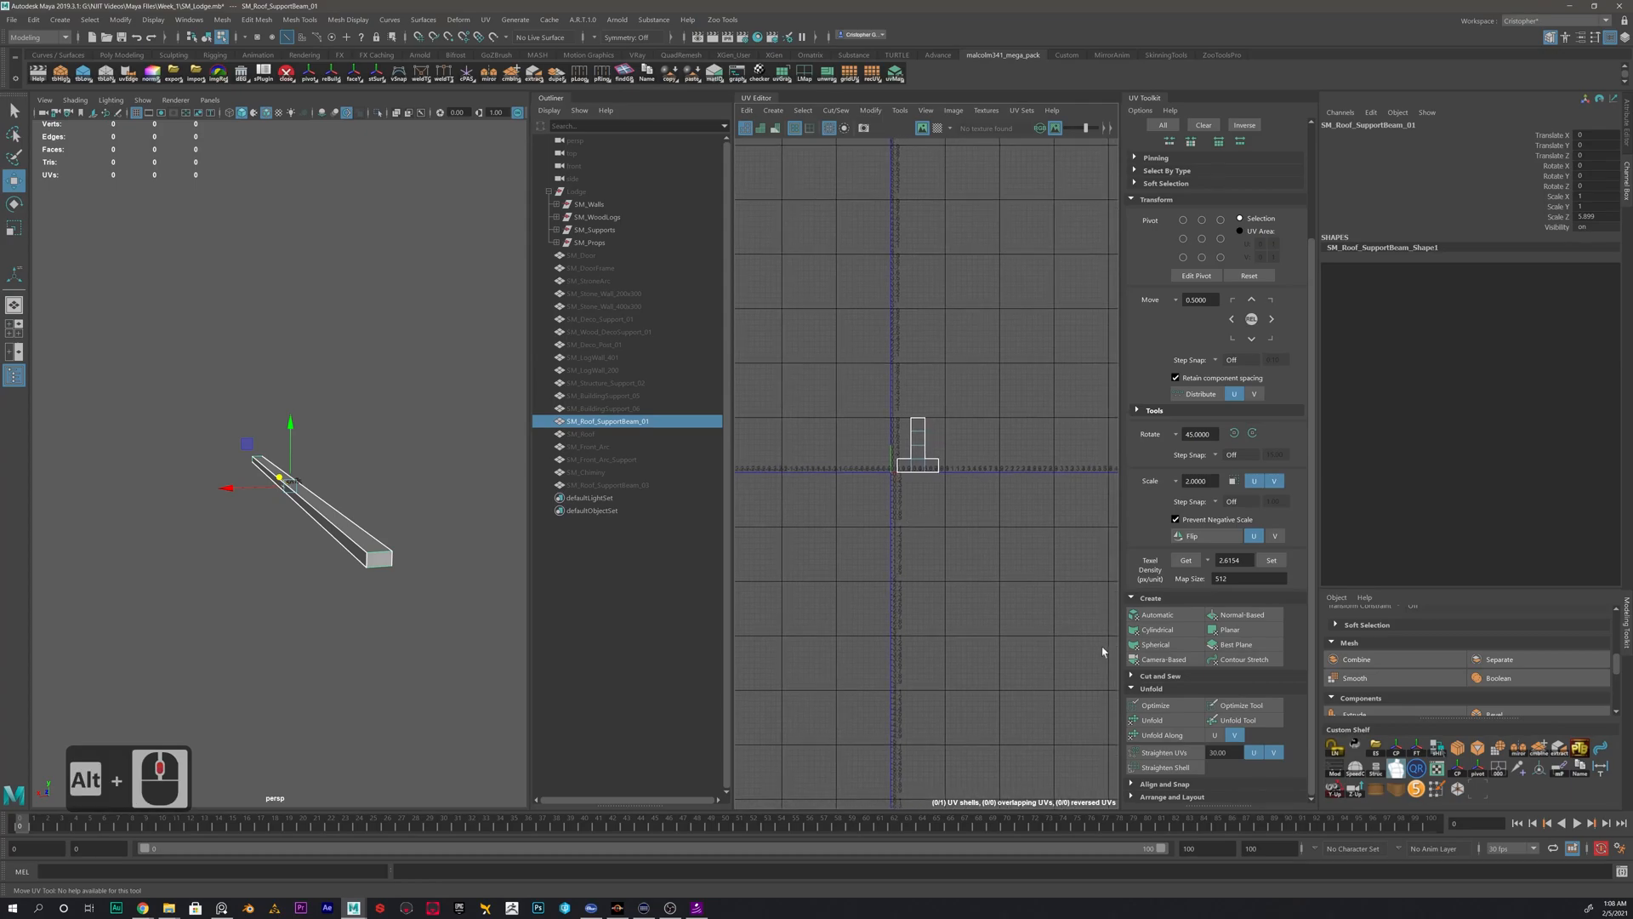
left_click(1150, 721)
scroll(949, 486, "up", 8)
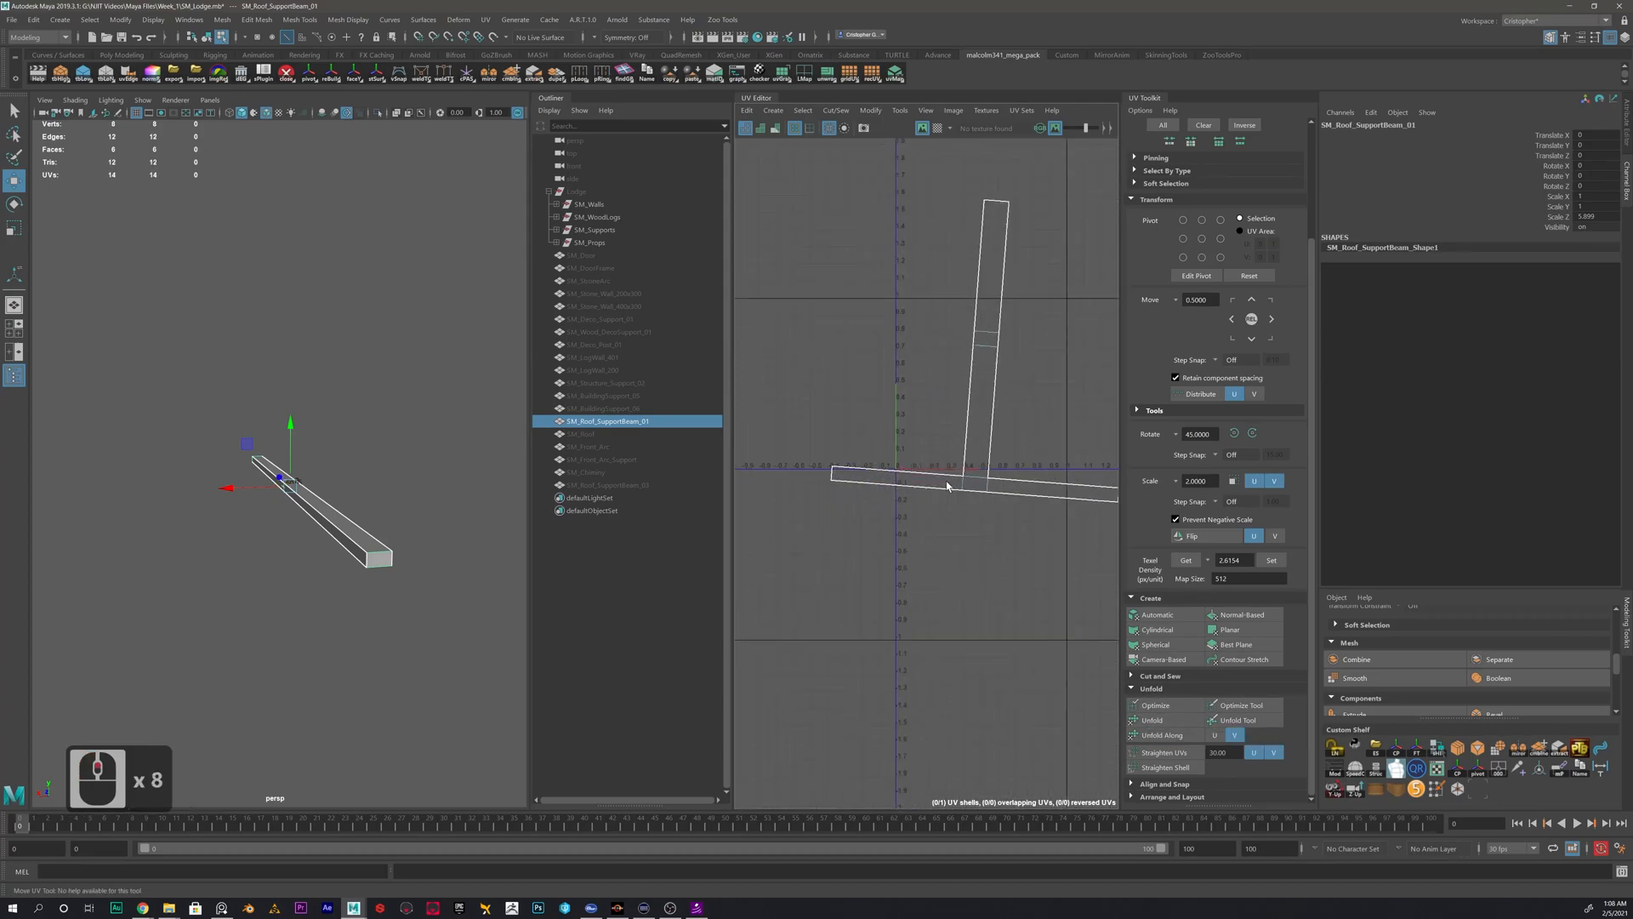
left_click_drag(227, 487, 361, 496, "alt")
right_click_drag(364, 496, 462, 450)
double_click(404, 505)
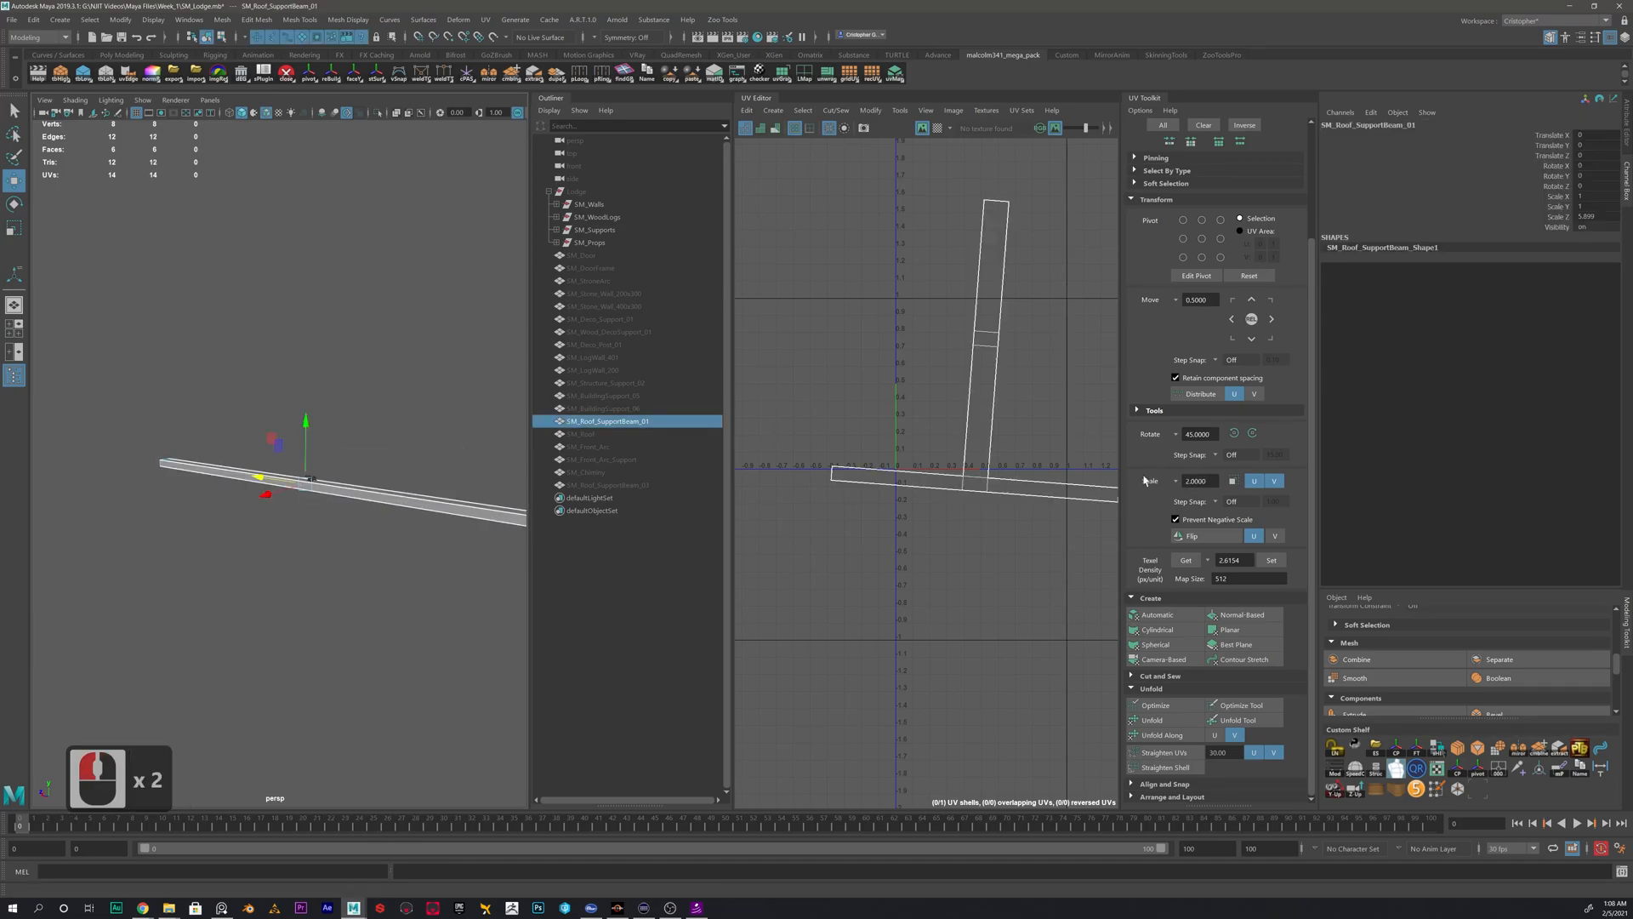
- Apply an automatic UV projection to SM_Roof_SupportBeam_01 and shift its first long shell slightly
left_click(1157, 615)
scroll(976, 349, "up", 1)
middle_click_drag(902, 318, 920, 383, "alt")
right_click_drag(919, 382, 874, 374)
double_click(917, 414)
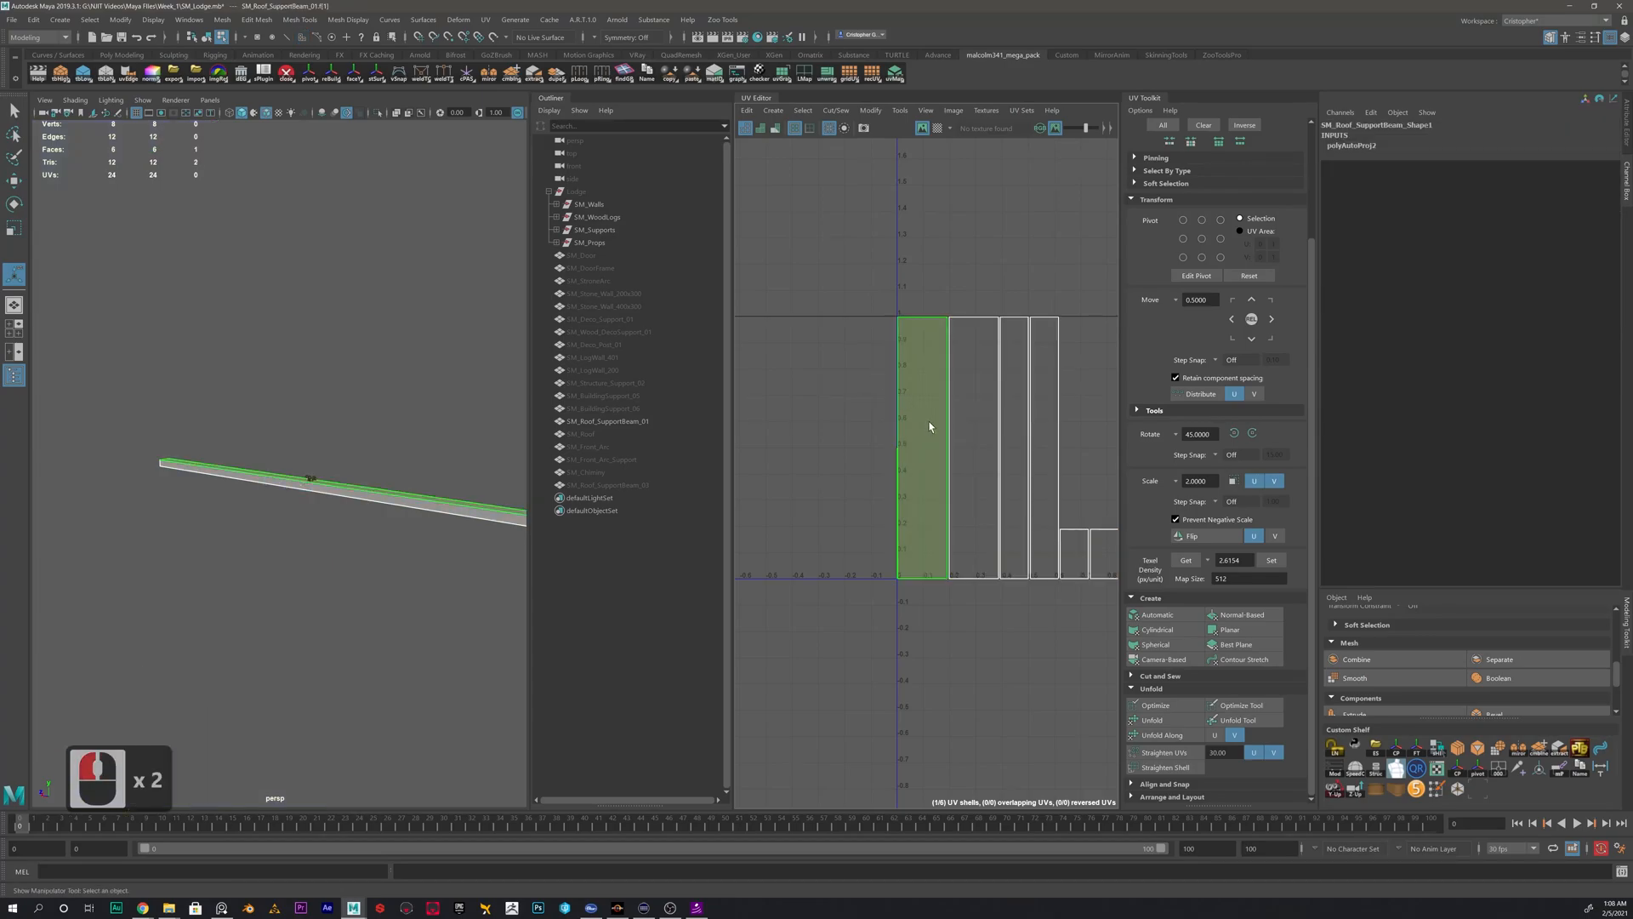
key("w")
left_click_drag(920, 436, 859, 444)
left_click(831, 388)
- Unfold all of the roof beam's projected UV shells together
scroll(878, 396, "down", 2)
right_click_drag(911, 414, 856, 391)
left_click_drag(838, 364, 1067, 557)
left_click(1171, 722)
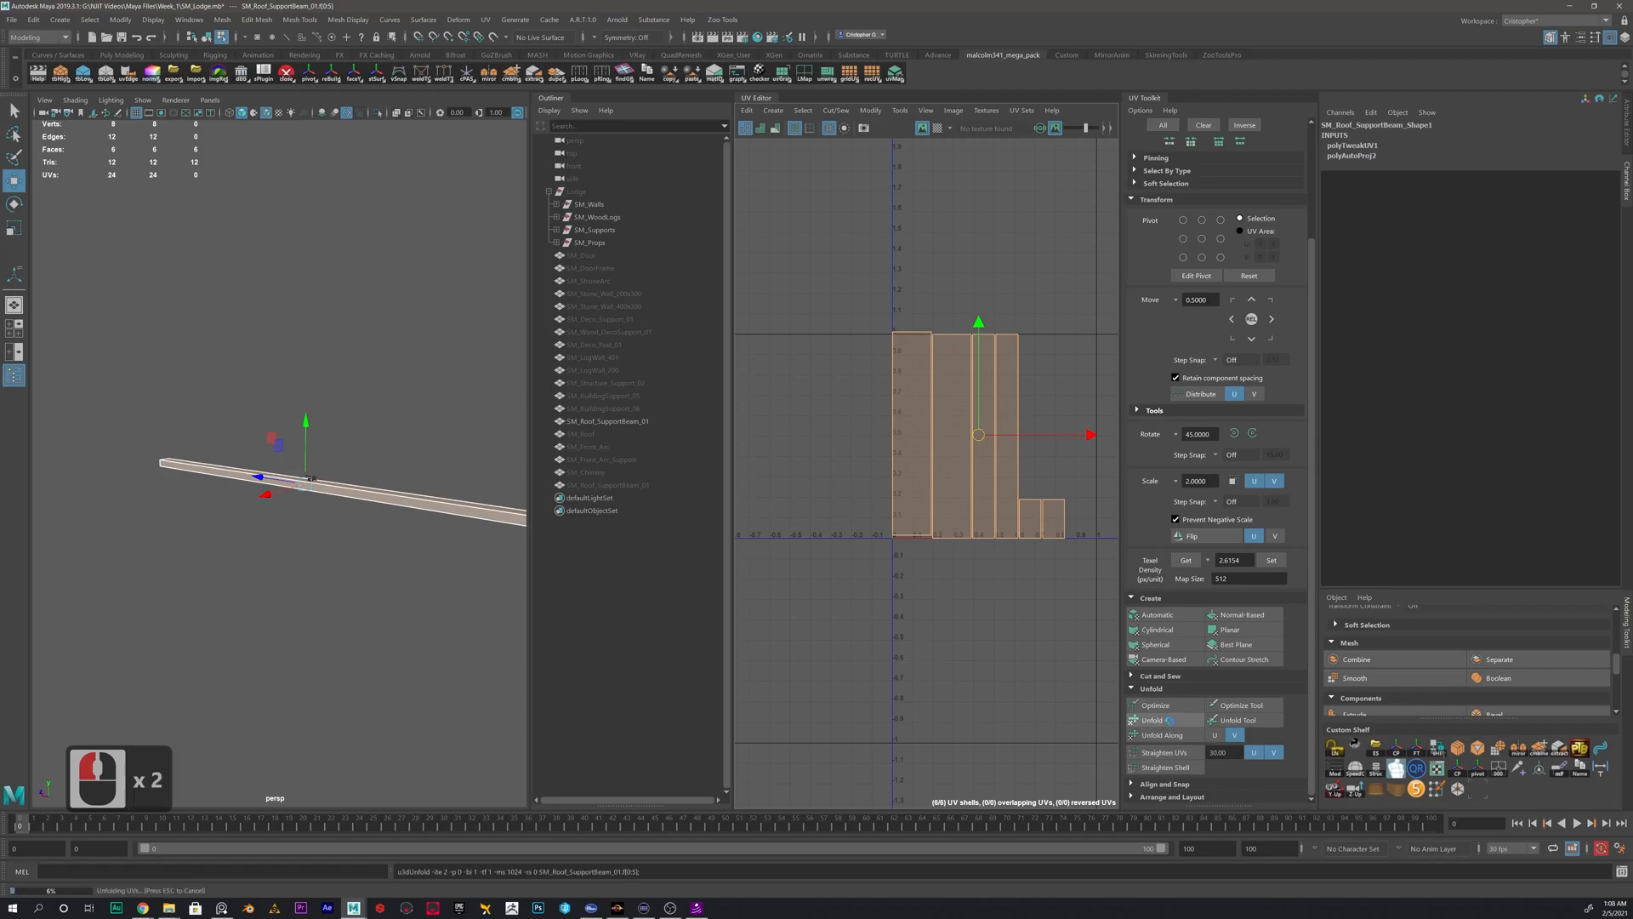
- Move the roof beam's first long shell to the left and sew it to its adjoining long side
scroll(900, 442, "up", 2)
left_click(894, 439)
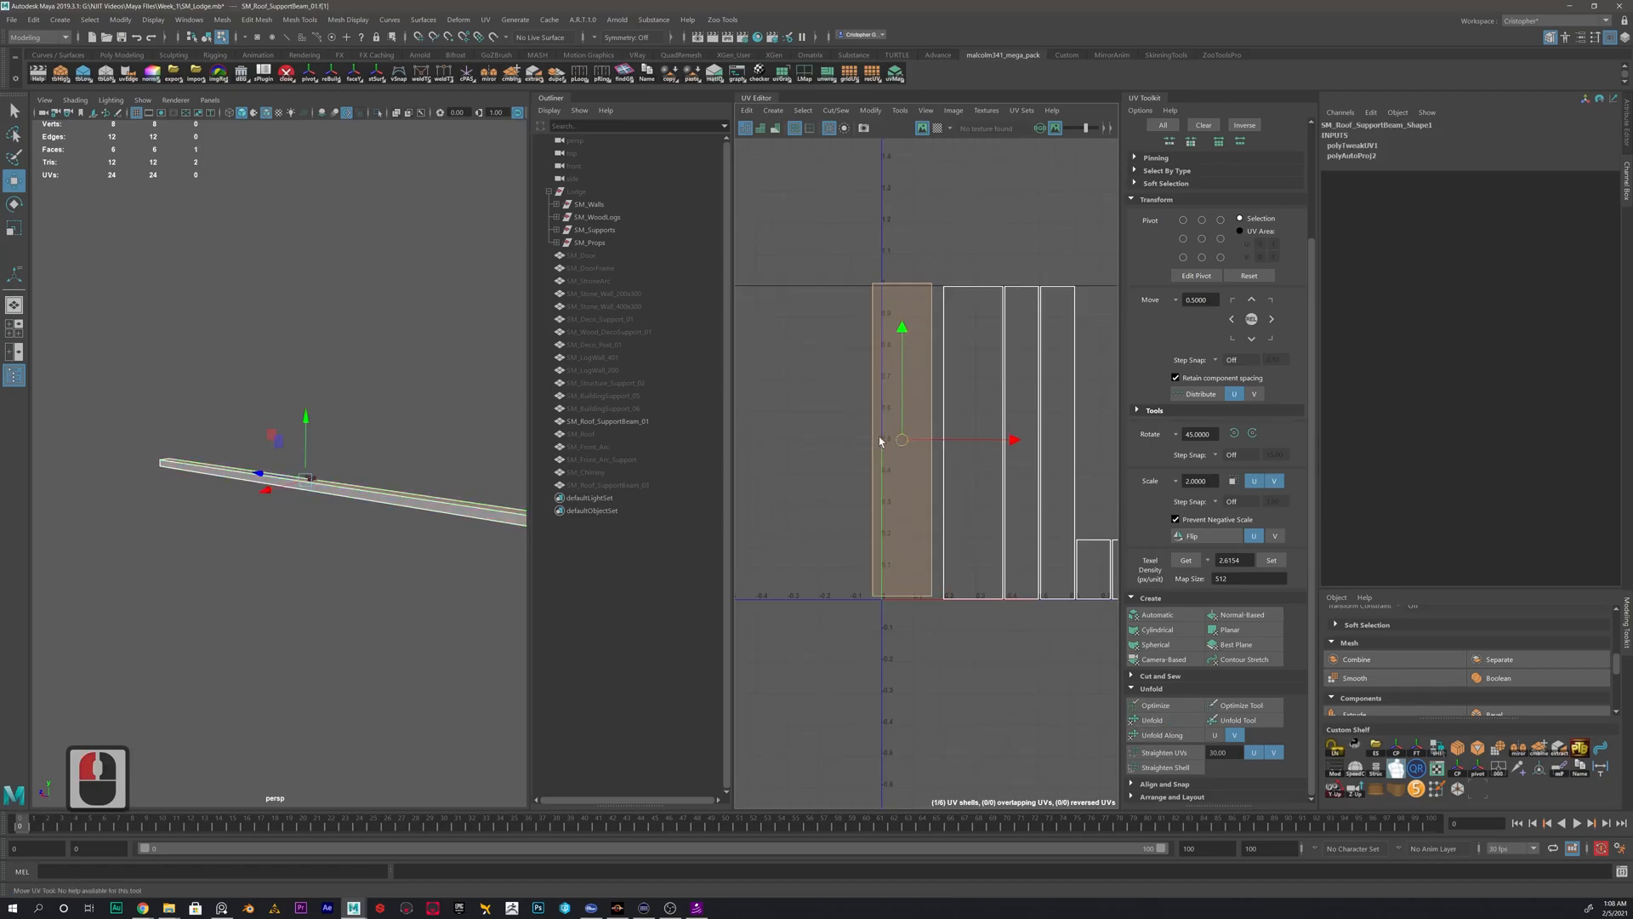
left_click_drag(893, 438, 814, 455)
right_click_drag(857, 371, 889, 318)
left_click(858, 366)
right_click_drag(974, 354, 952, 342)
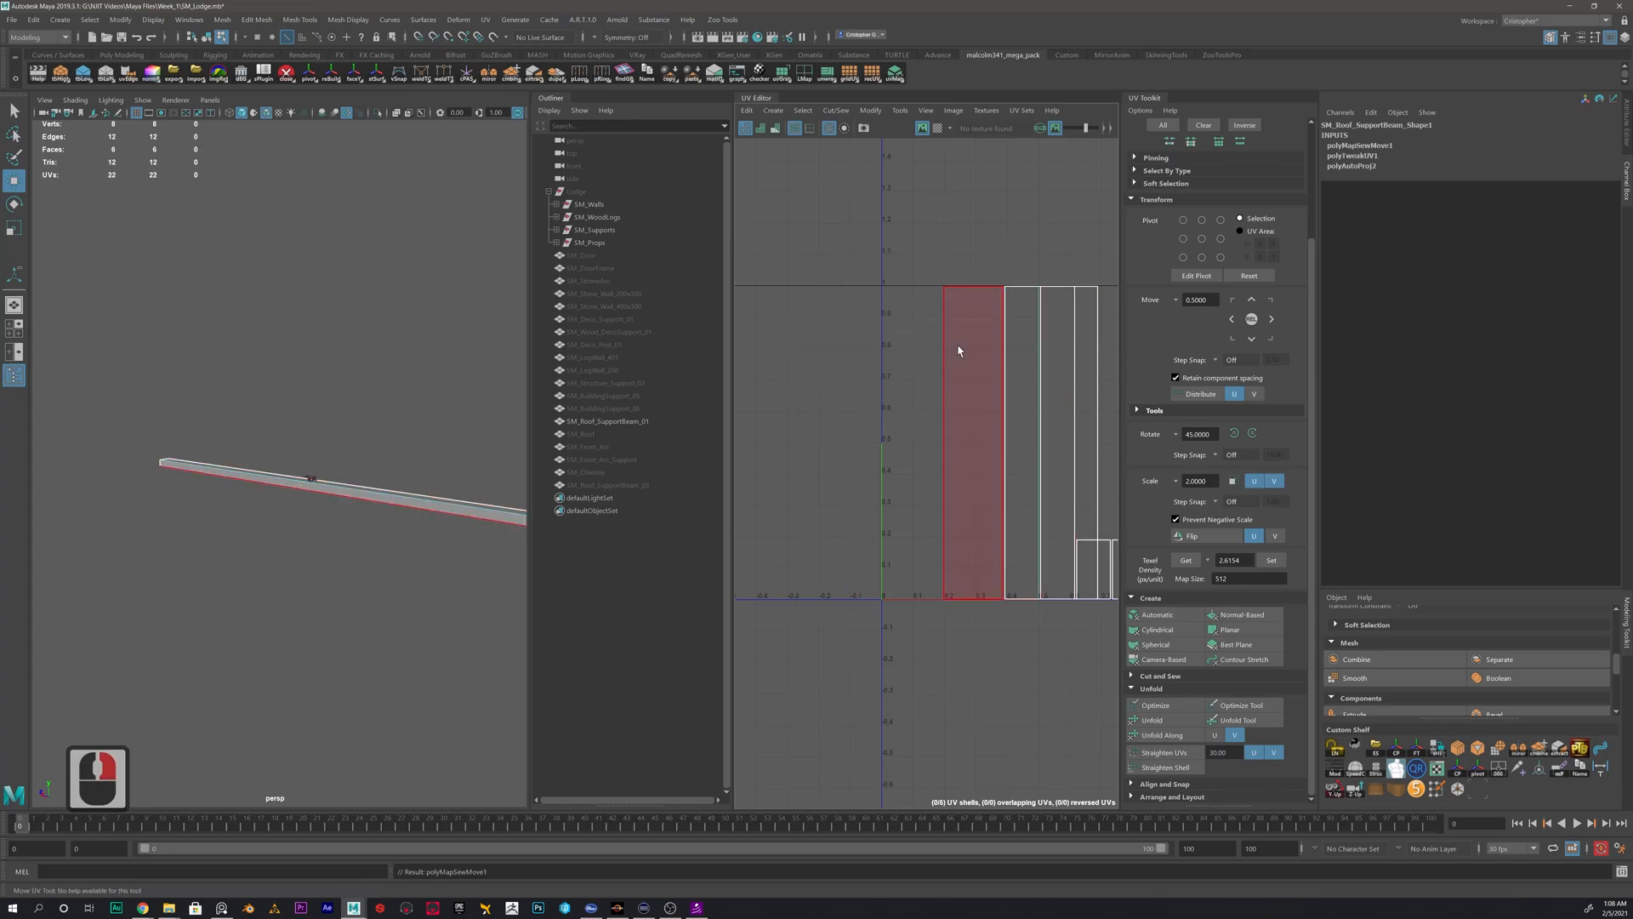
- Move and sew the remaining long sides of the roof beam together into one continuous shell
left_click(1039, 348)
left_click_drag(1050, 439, 811, 422)
right_click_drag(850, 378, 907, 289)
left_click(861, 319)
left_click(904, 351)
left_click(995, 508)
middle_click_drag(996, 507, 922, 478, "alt")
left_click(774, 517)
- Move and sew the two end caps onto the top and bottom edges of the roof beam's joined shell
middle_click_drag(891, 417, 987, 502, "alt")
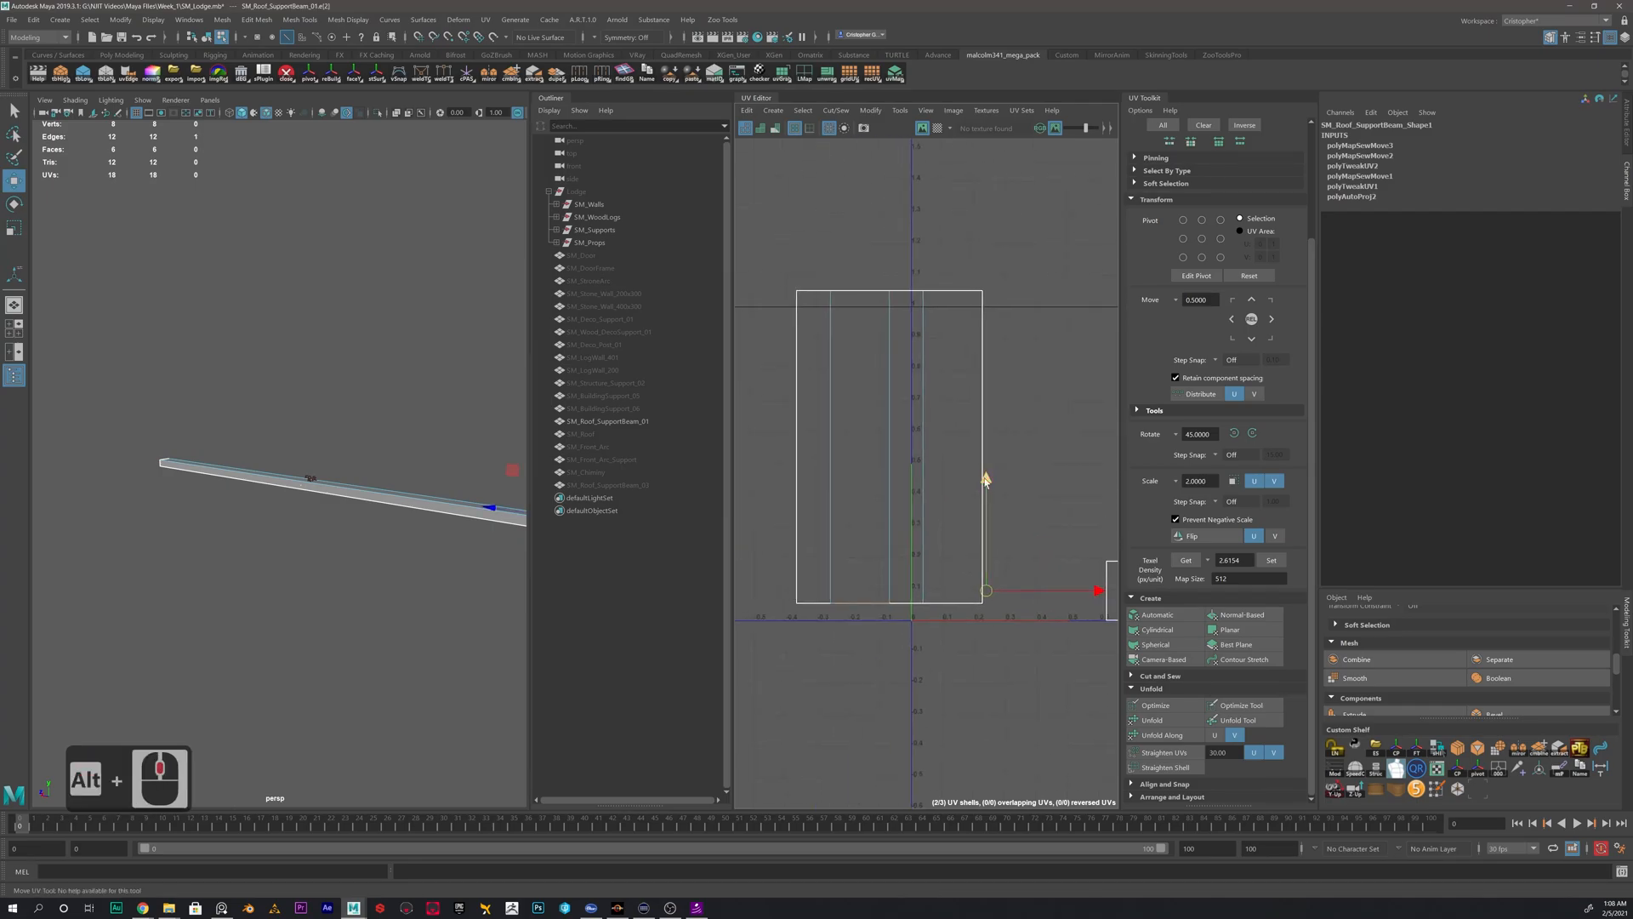
left_click(871, 292, "shift")
right_click_drag(876, 241, 880, 206, "shift")
scroll(916, 432, "down", 3)
right_click_drag(885, 425, 912, 414)
left_click(913, 411)
- Delete the roof beam's construction history and move its complete UV shell up and to the left, outside the 0–1 tile
key("alt+shift+d")
right_click_drag(387, 506, 440, 483)
left_click(467, 502)
scroll(830, 456, "down", 4, "alt")
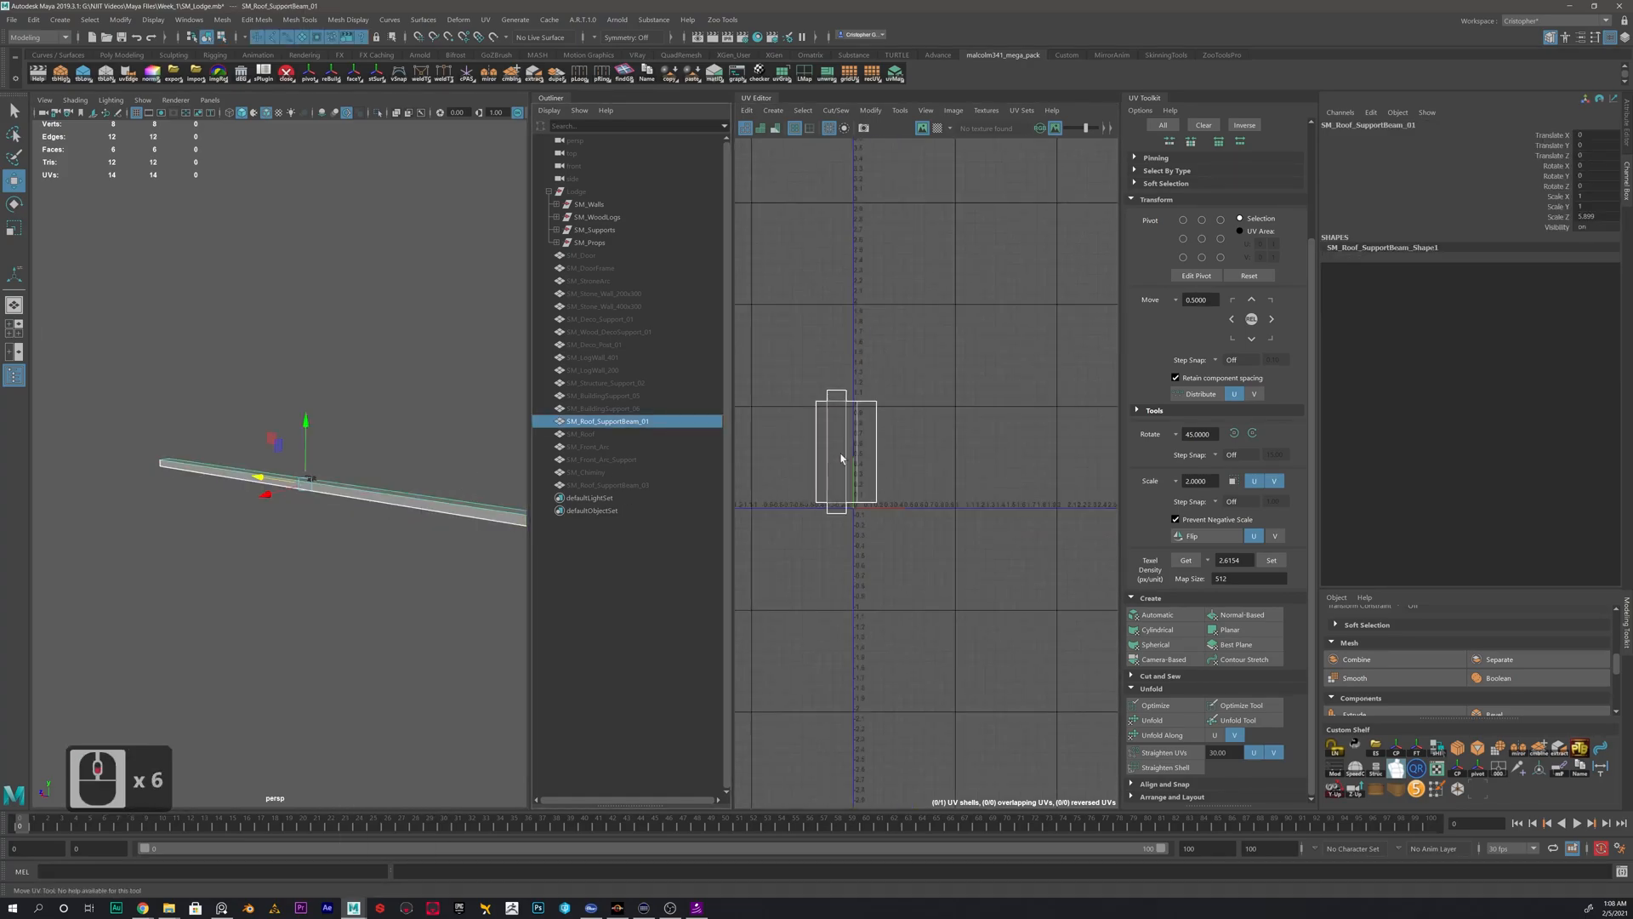
middle_click_drag(874, 448, 971, 459, "alt")
scroll(971, 459, "up", 3)
right_click_drag(969, 460, 935, 443)
left_click(958, 463)
left_click_drag(956, 462, 818, 285)
- Hide SM_Roof_SupportBeam_01 and show SM_BuildingSupport_06 as the only visible mesh
right_click_drag(393, 500, 431, 467)
left_click(483, 457)
left_click(631, 412)
left_click(614, 420)
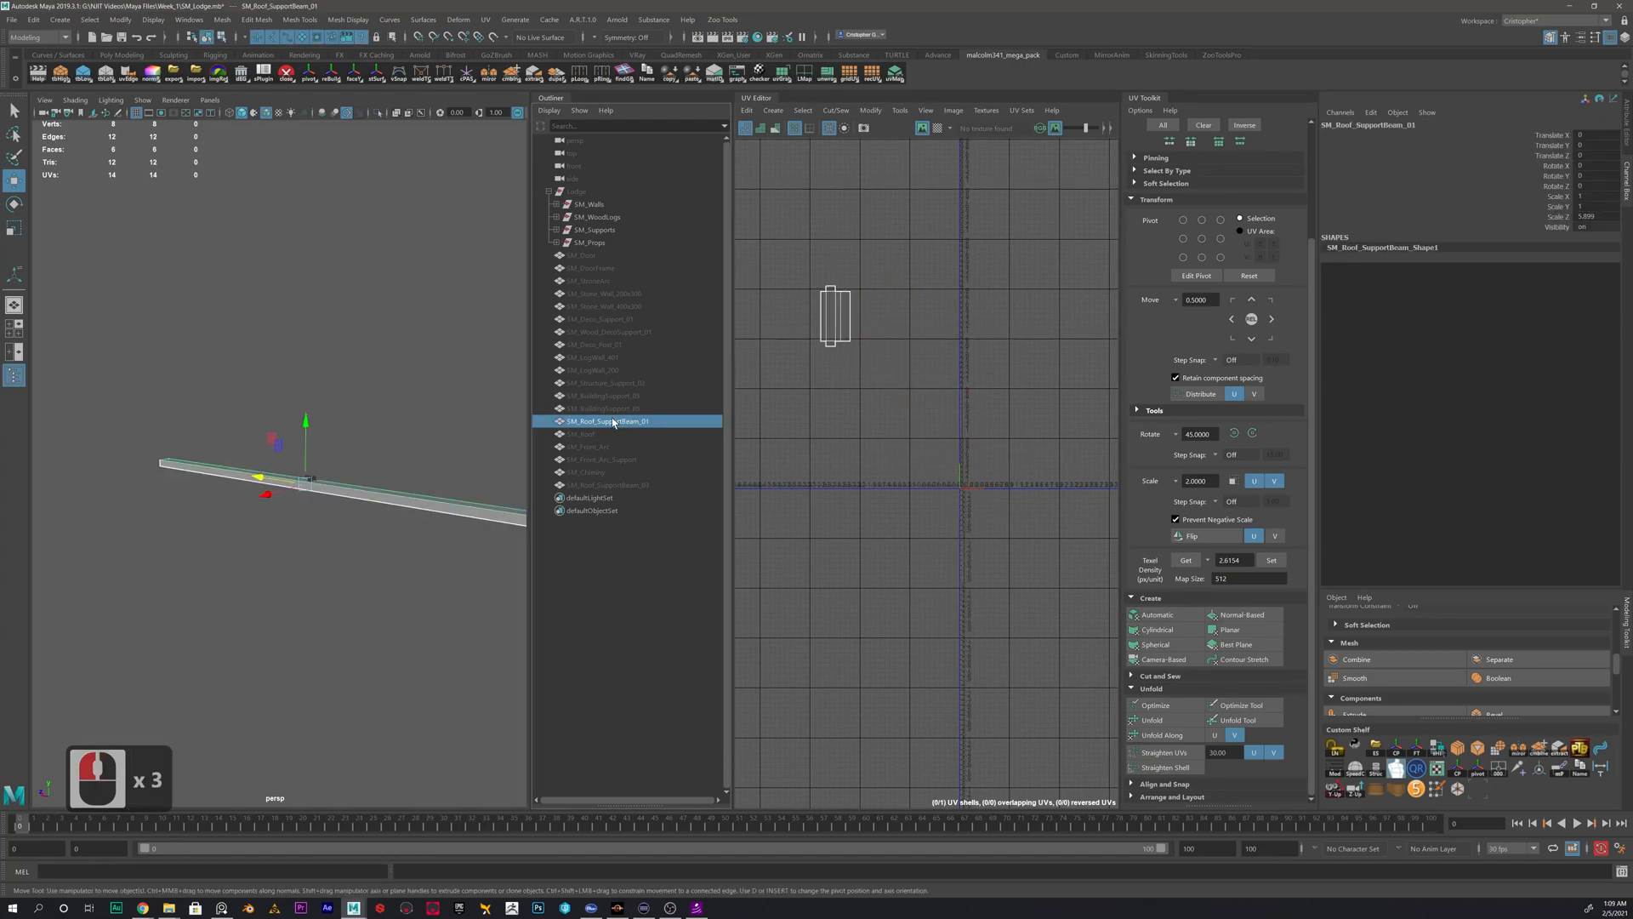
left_click(612, 408)
scroll(1007, 505, "up", 3)
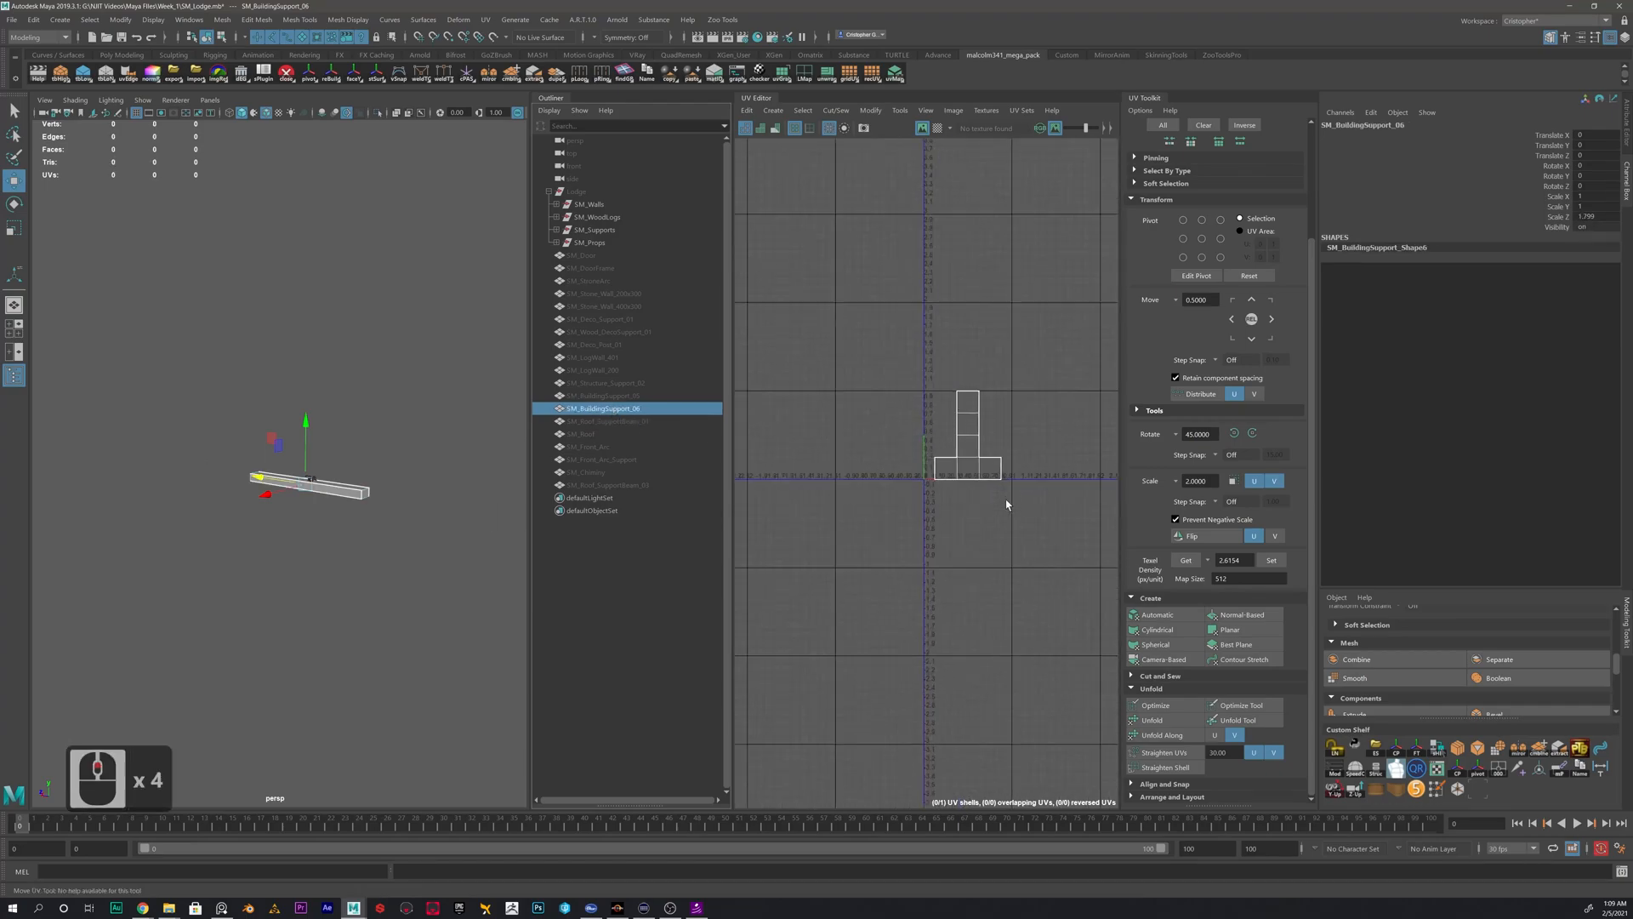
- Apply an automatic UV projection to SM_BuildingSupport_06
left_click_drag(435, 473, 292, 543, "alt")
scroll(292, 543, "up", 3, "alt")
middle_click_drag(380, 542, 384, 487, "alt")
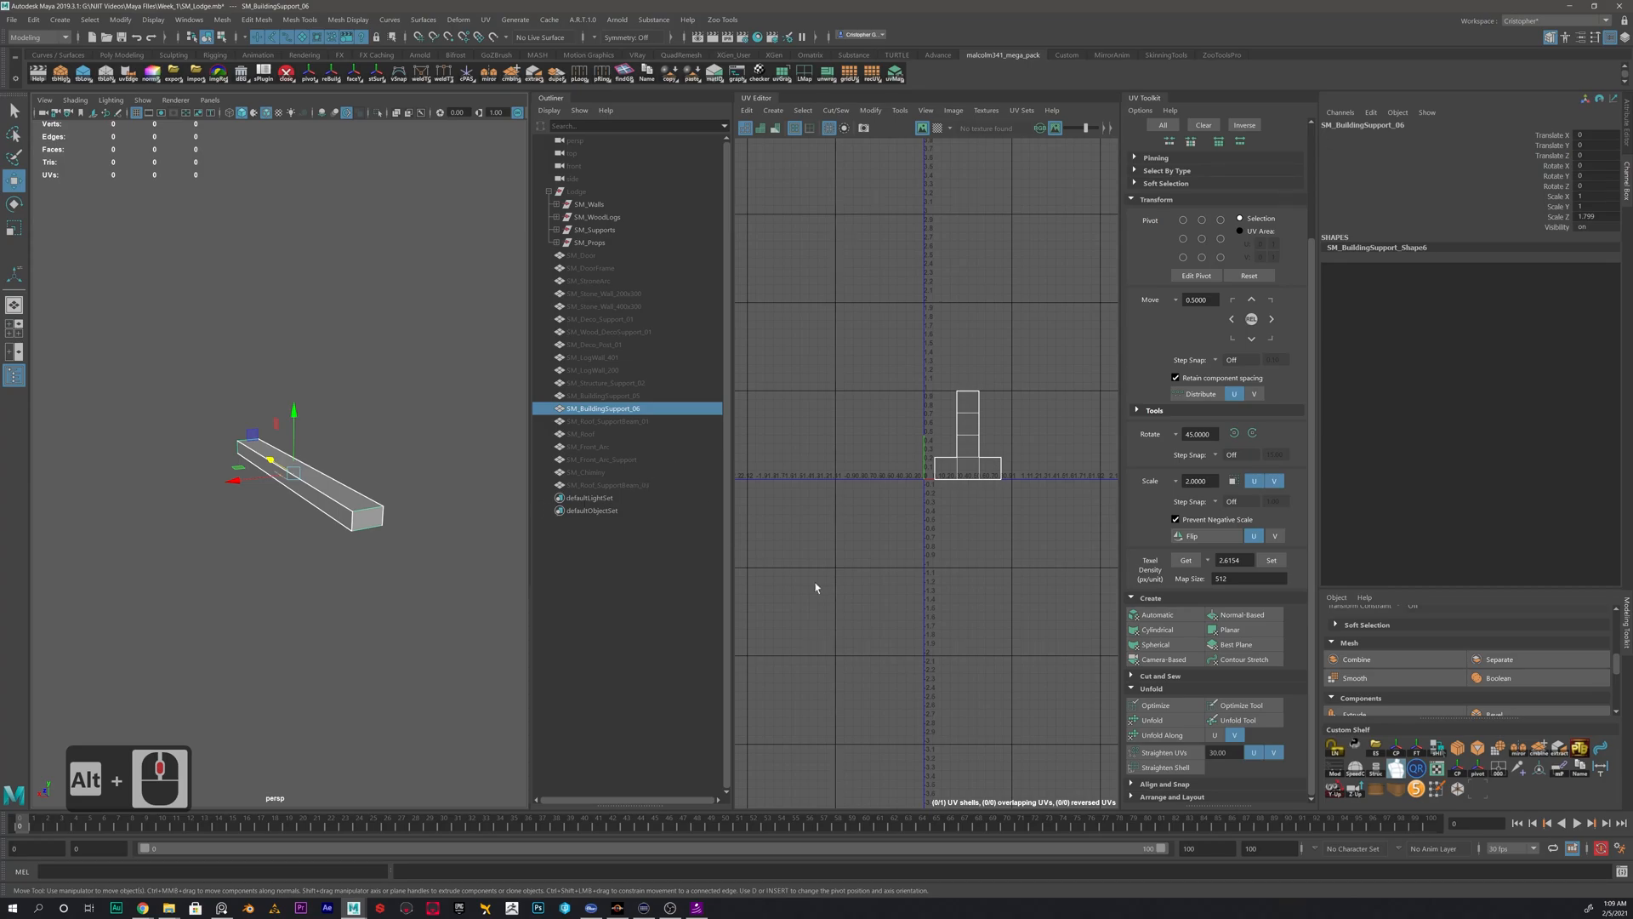
left_click(1156, 621)
scroll(900, 408, "up", 7)
- Move the building support's first long UV shell to the left, clear of the other shells
right_click(951, 430)
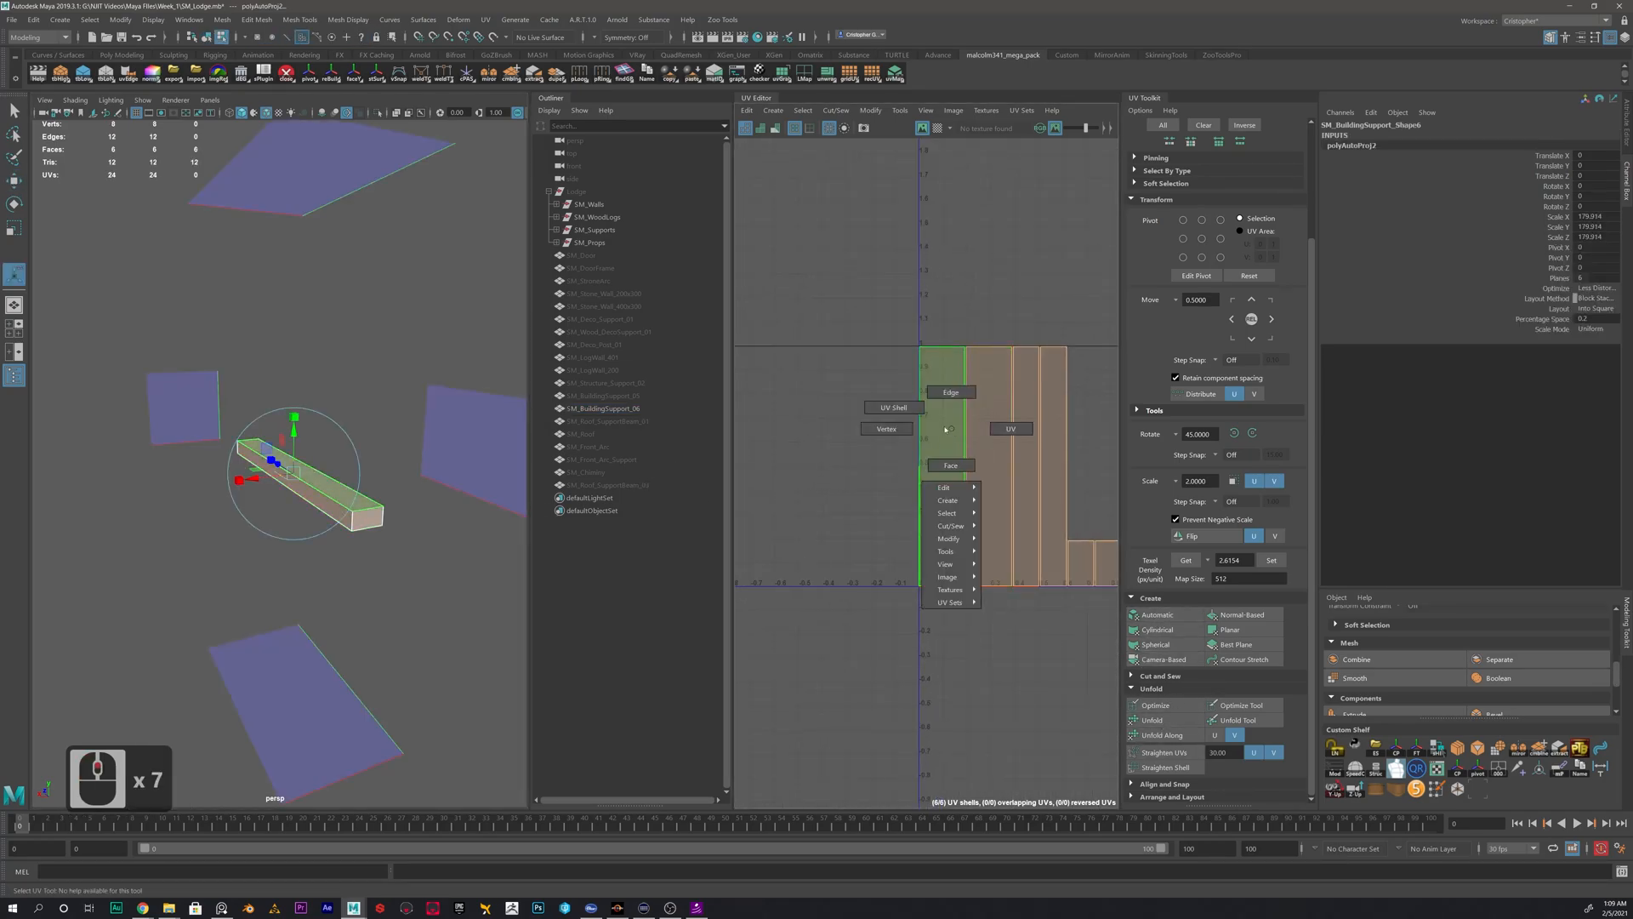
right_click_drag(951, 430, 893, 408)
left_click(951, 459)
key("w")
left_click_drag(946, 463, 797, 455)
- Move and sew the building support's separated UV shell to its matching side shell along its right long edge
left_click(840, 430)
right_click_drag(813, 401, 813, 363)
left_click(823, 386)
right_click(866, 387, "shift")
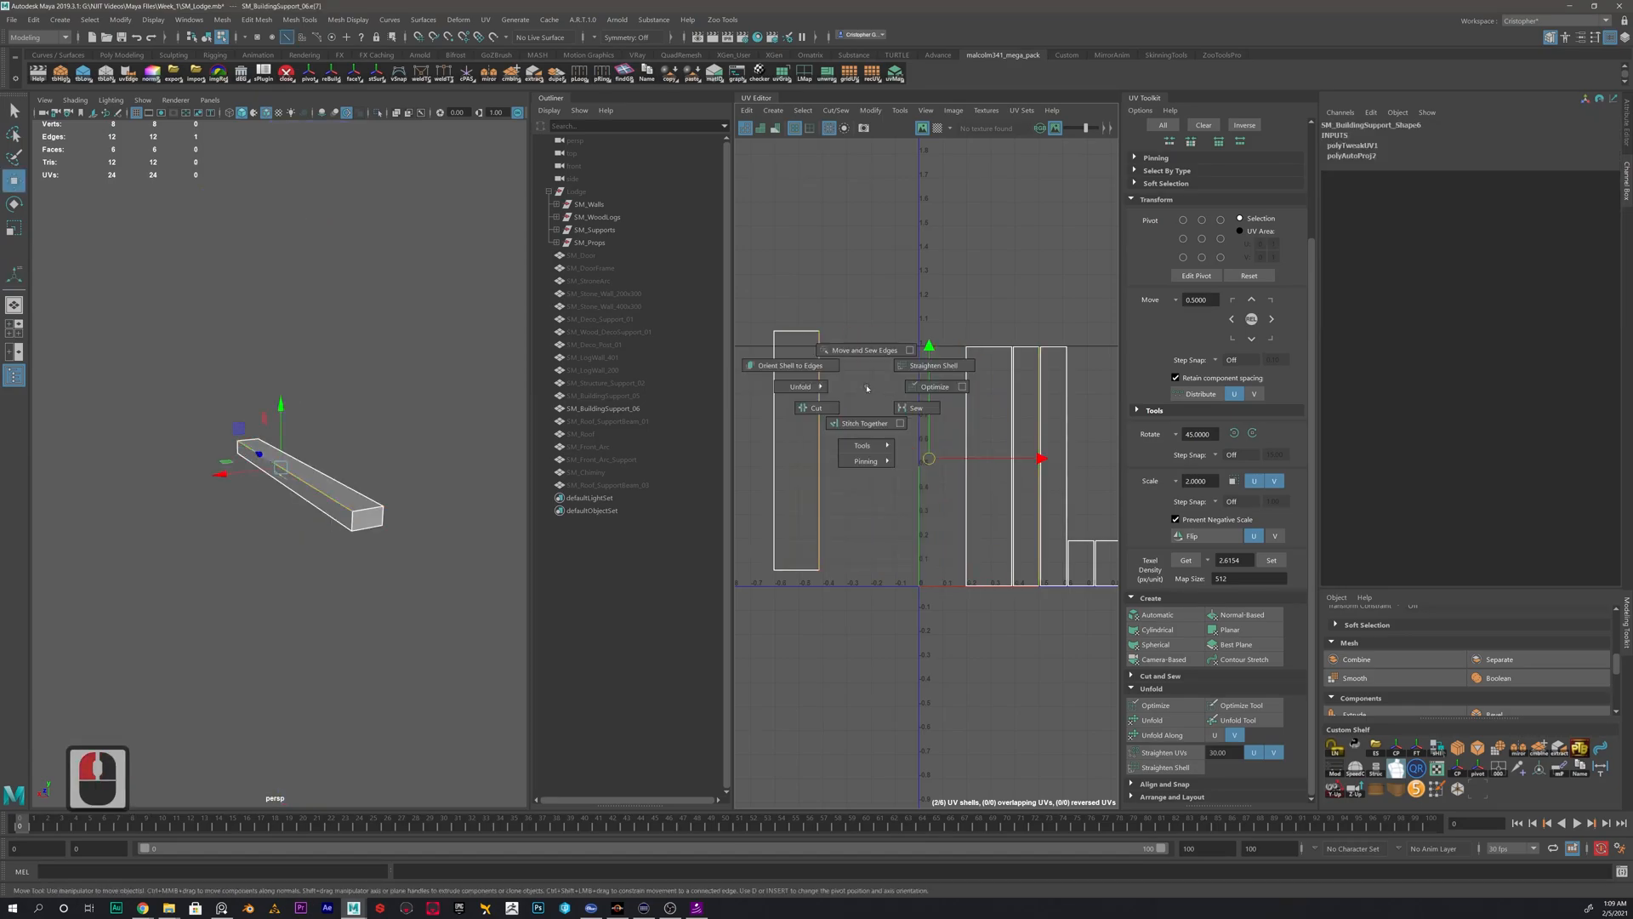
right_click(863, 350, "shift")
- Move the building support's joined two-face UV shell to the left, clear of the remaining shells
right_click_drag(1033, 435, 997, 412)
left_click(1035, 426)
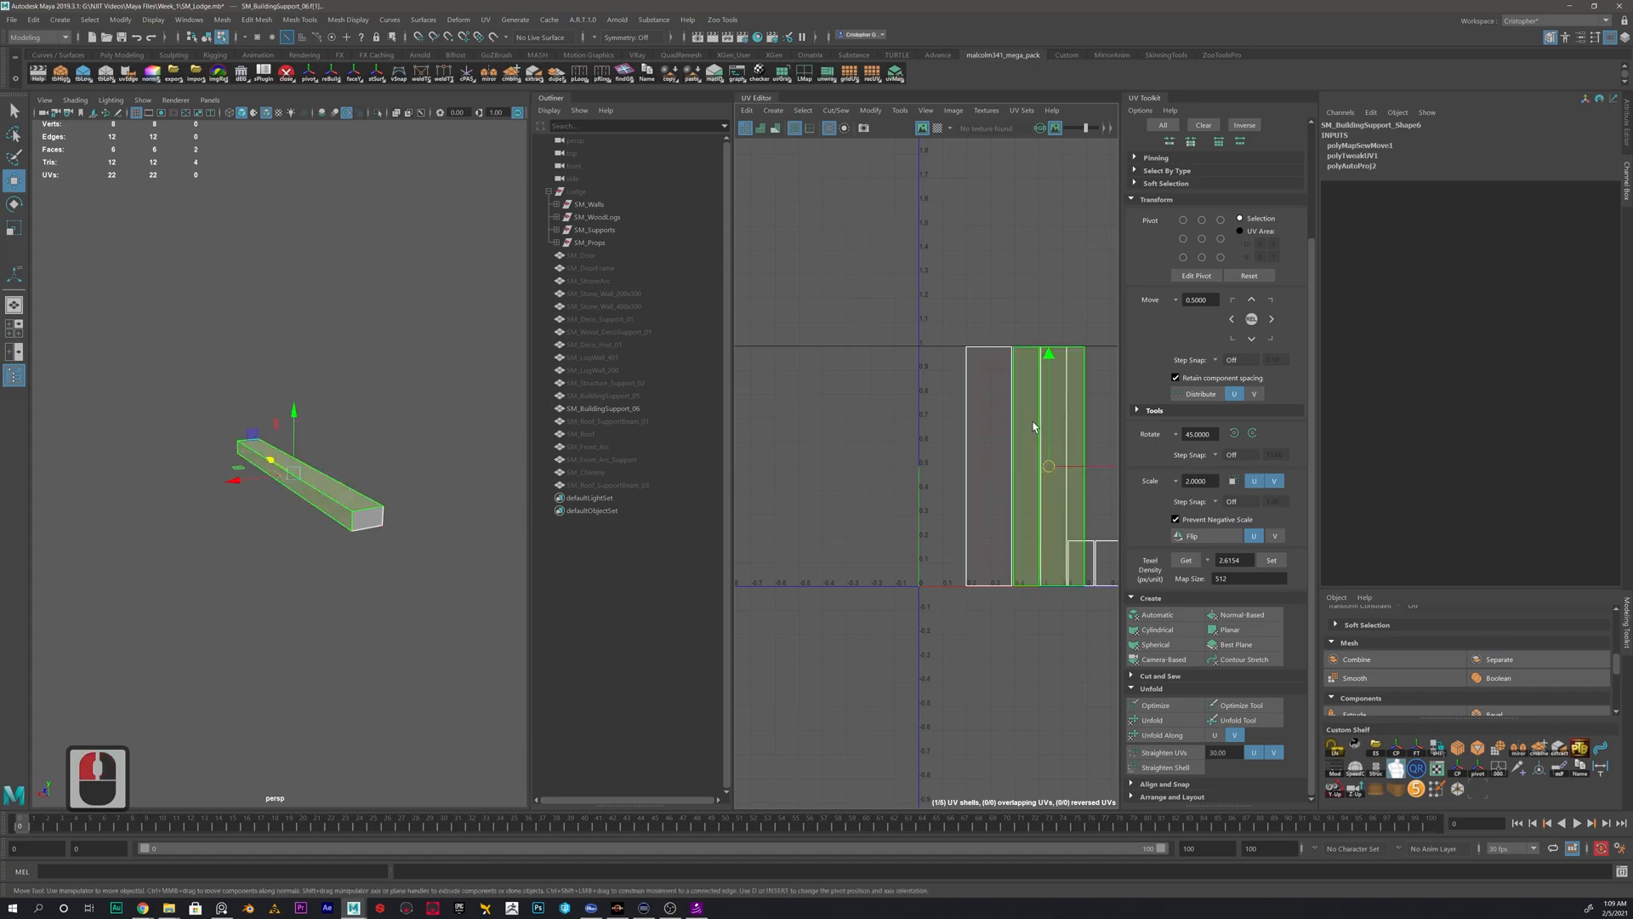
left_click_drag(1050, 465, 863, 442)
- Move and sew the remaining long sides and both end caps onto the building support's UV shell
right_click_drag(898, 372, 904, 213)
left_click(902, 354)
left_click(898, 363)
left_click(922, 399)
left_click(871, 321)
right_click_drag(871, 573, 874, 545, "shift")
- Return SM_BuildingSupport_06 to object selection and delete its construction history
right_click_drag(930, 401, 860, 386)
key("alt+shift+d")
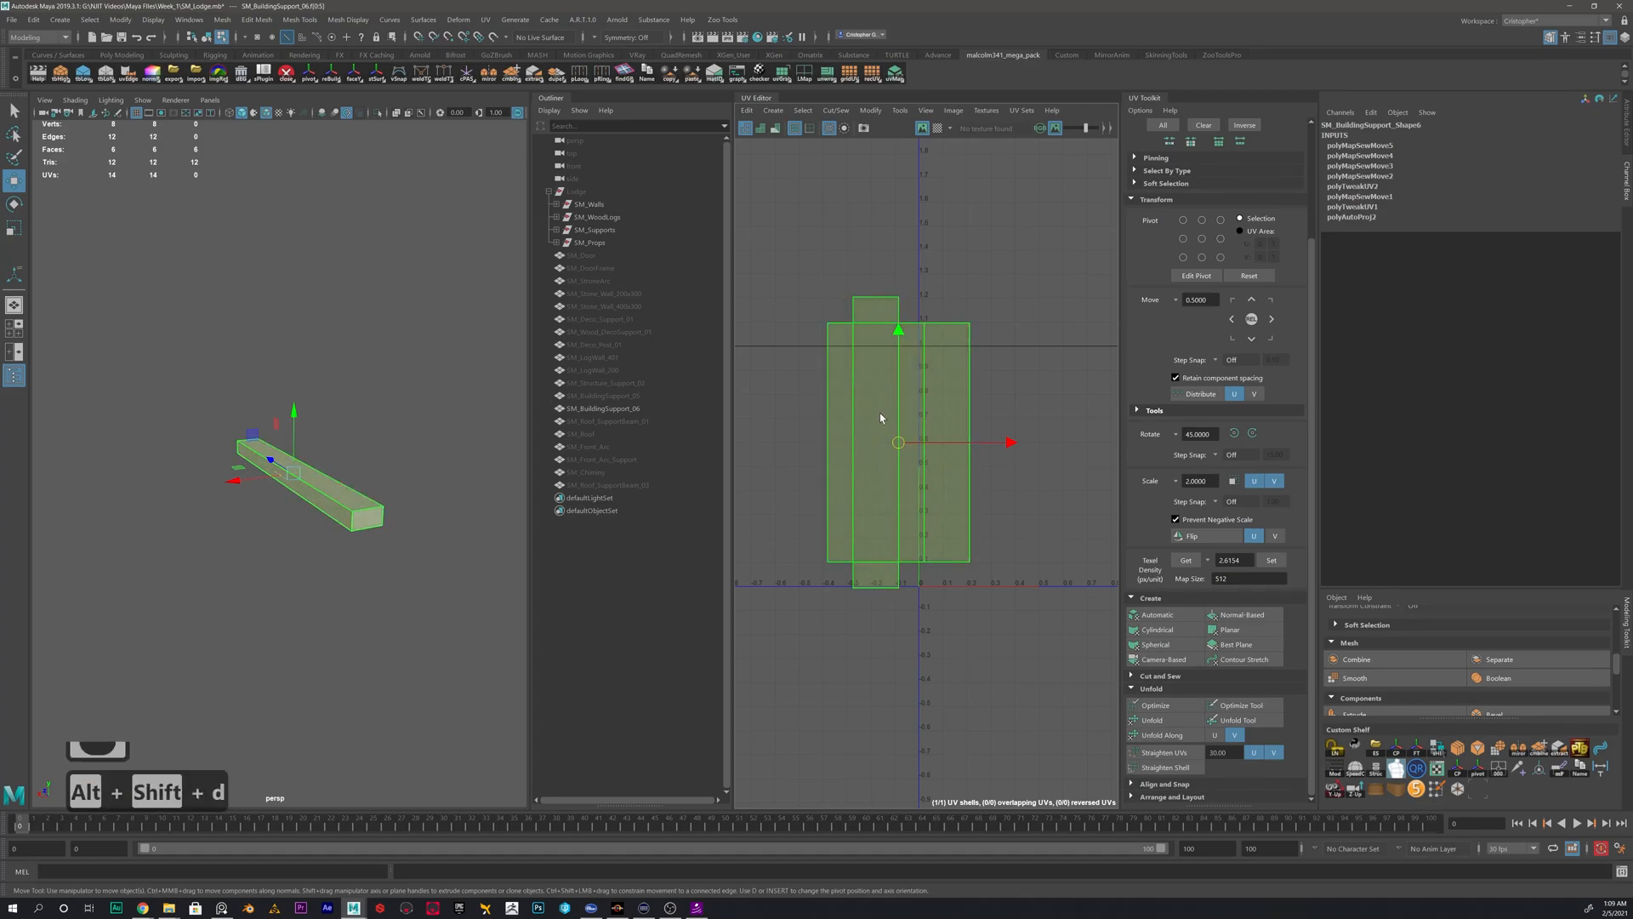
right_click(880, 485, "shift")
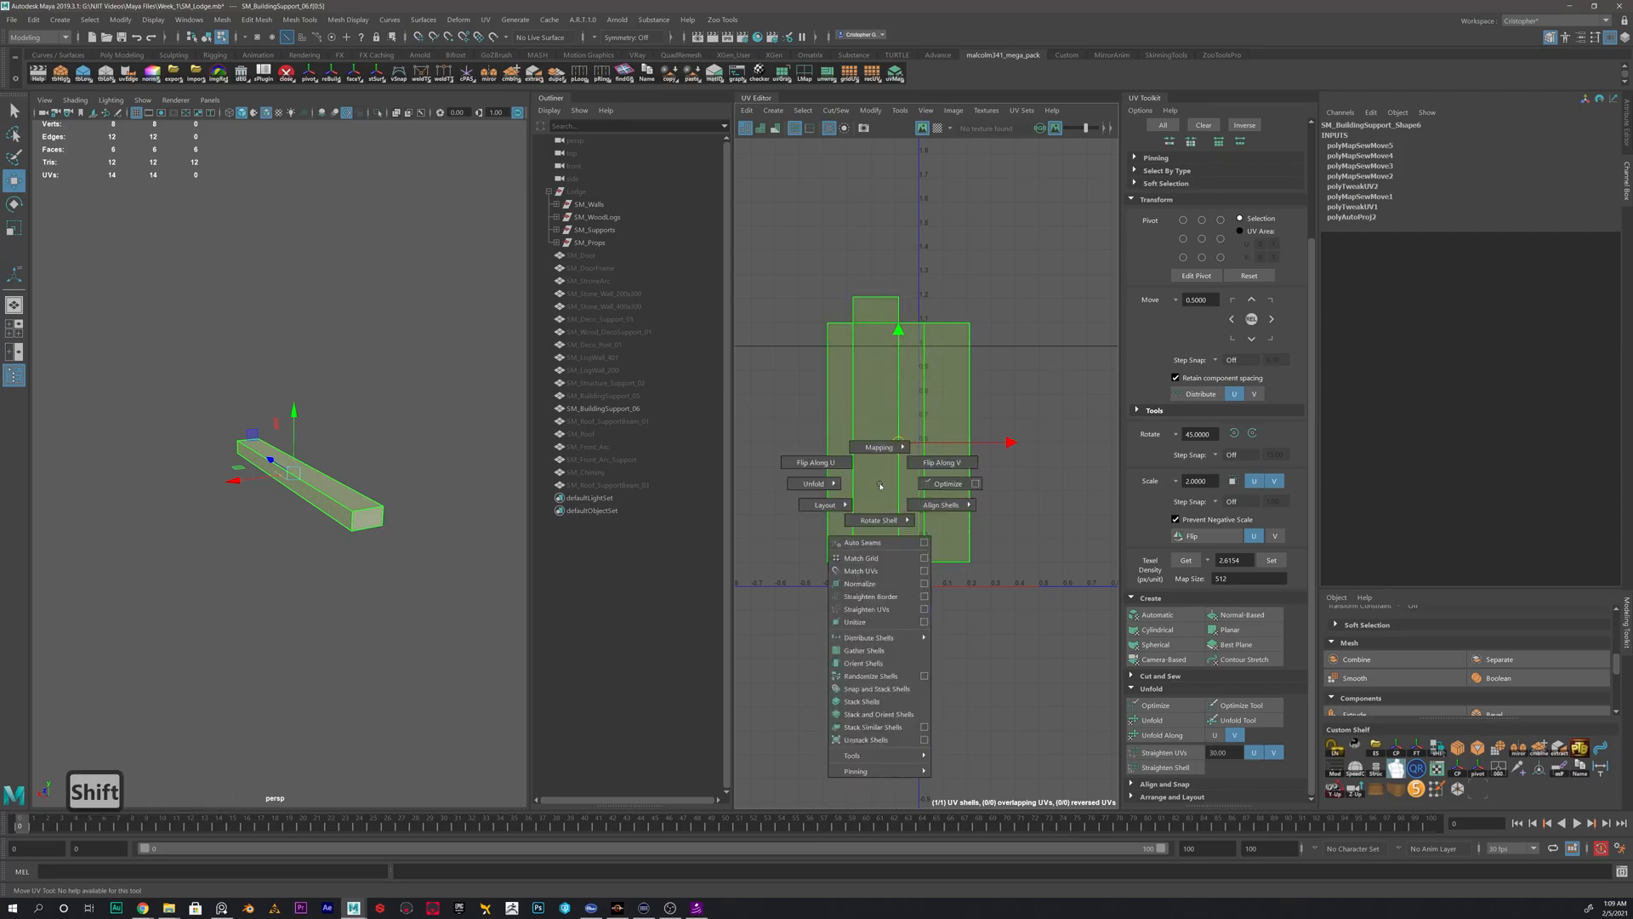
right_click_drag(886, 456, 889, 443, "shift")
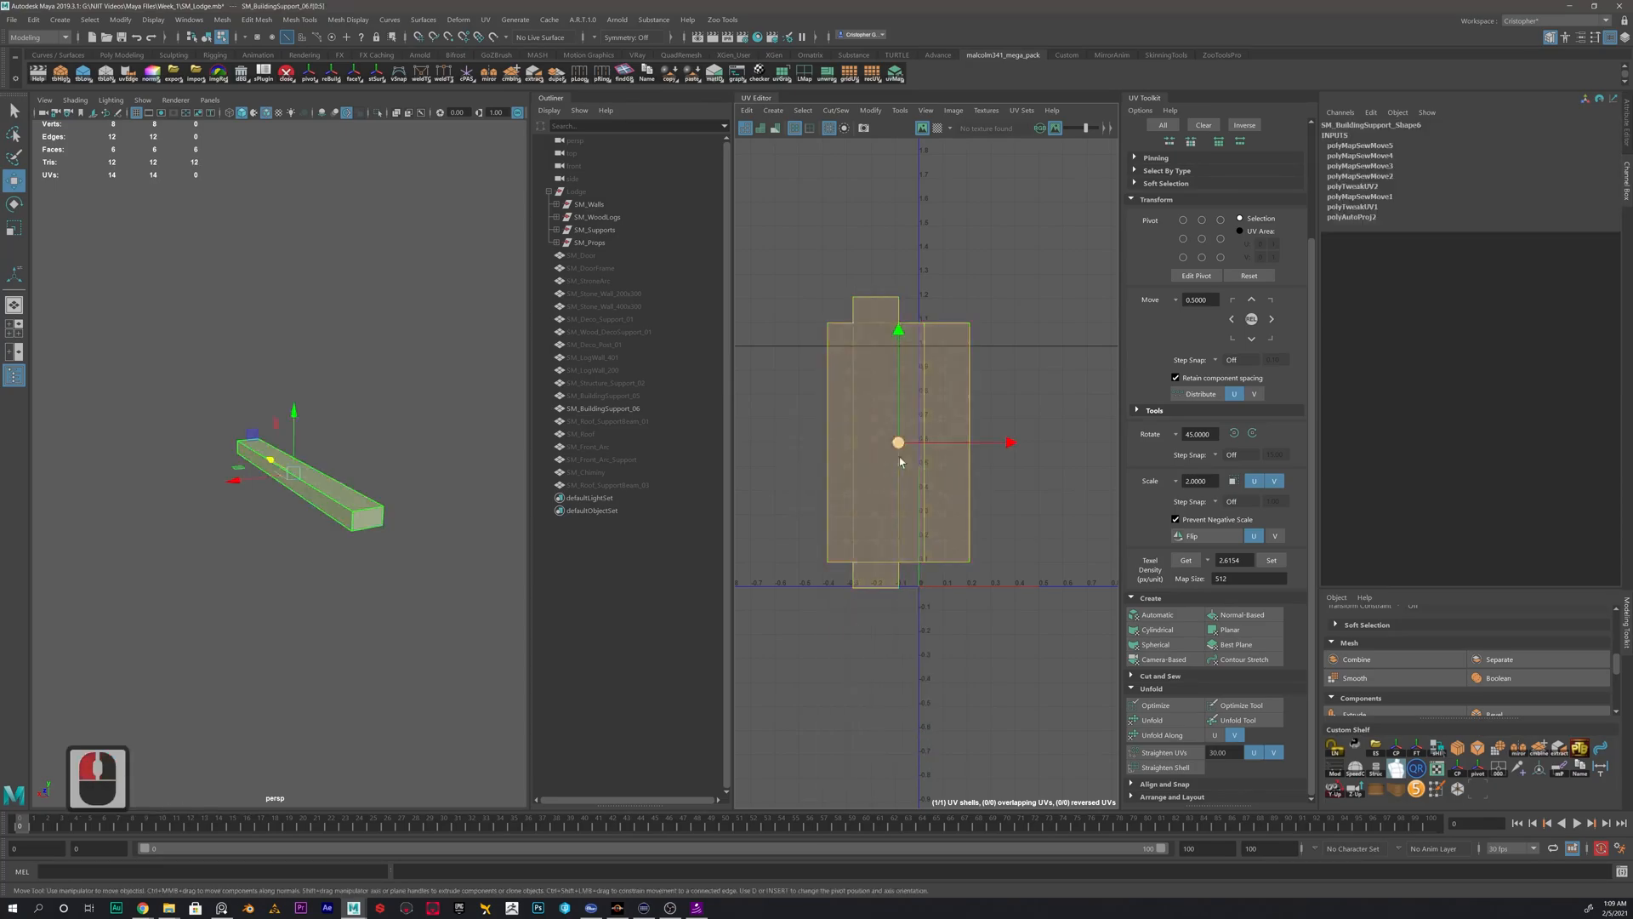
scroll(961, 502, "down", 5)
right_click_drag(292, 527, 293, 489)
key("alt+shift+d")
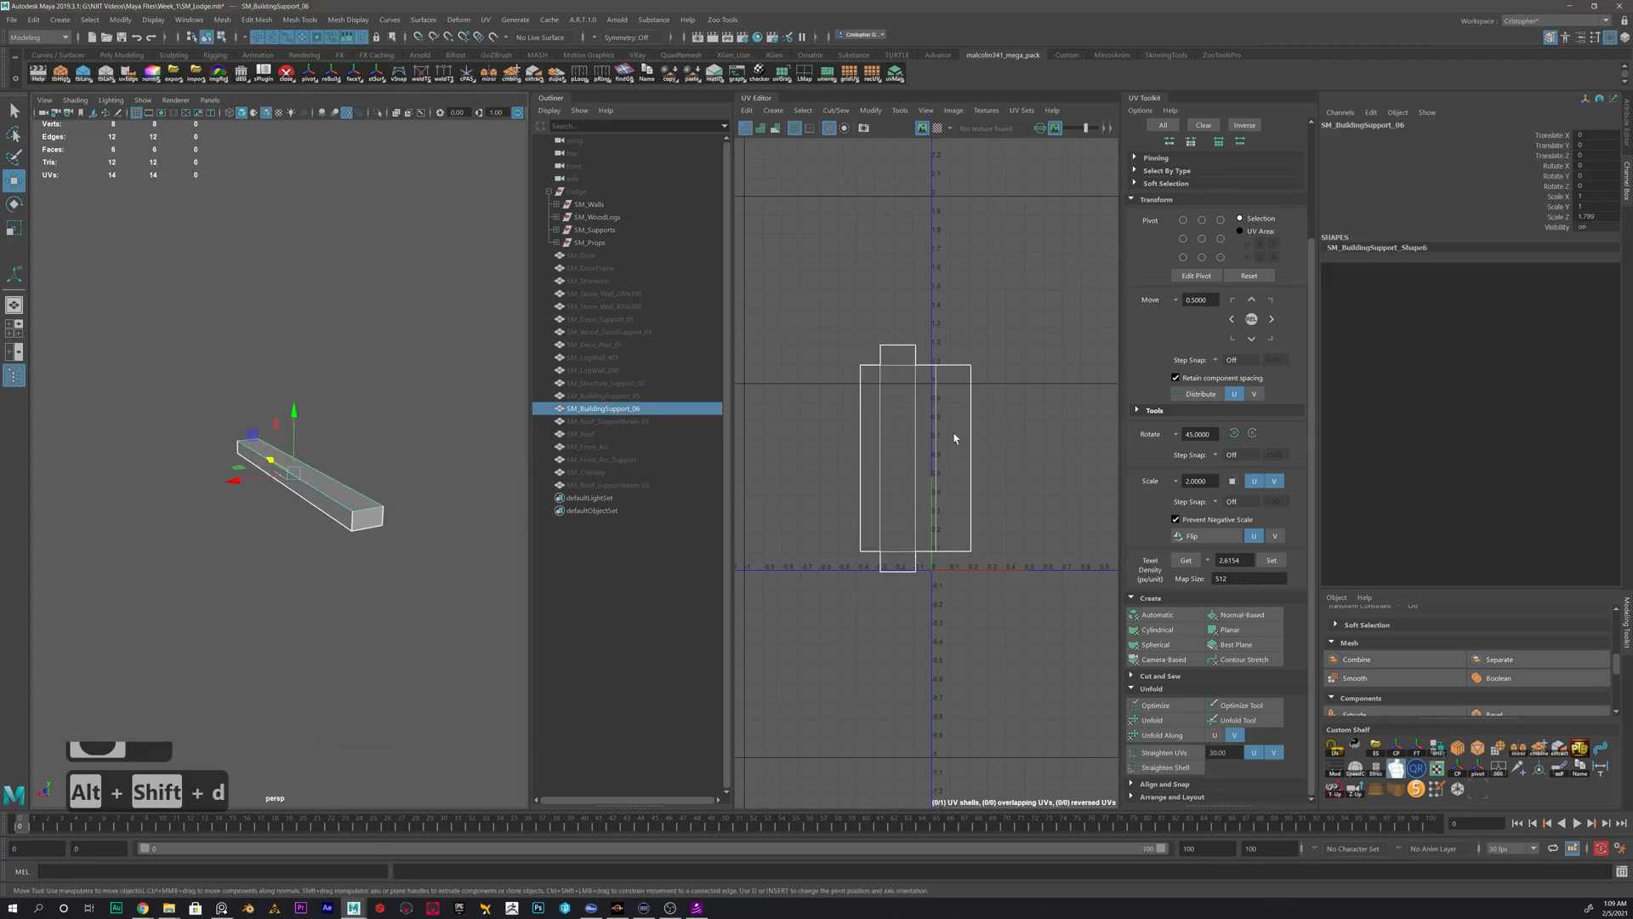
- Move the complete UV shell of SM_BuildingSupport_06 up and to the left, well outside the 0–1 tile
scroll(957, 430, "down", 5)
right_click_drag(957, 430, 962, 466)
scroll(962, 466, "down", 4)
left_click_drag(956, 452, 815, 622)
middle_click_drag(885, 501, 1008, 510, "alt")
scroll(994, 596, "down", 8, "alt")
left_click_drag(970, 608, 911, 397)
- Reselect SM_BuildingSupport_06 as an object and delete the history left by the shell move
scroll(995, 544, "up", 4, "alt")
right_click_drag(236, 465, 404, 448)
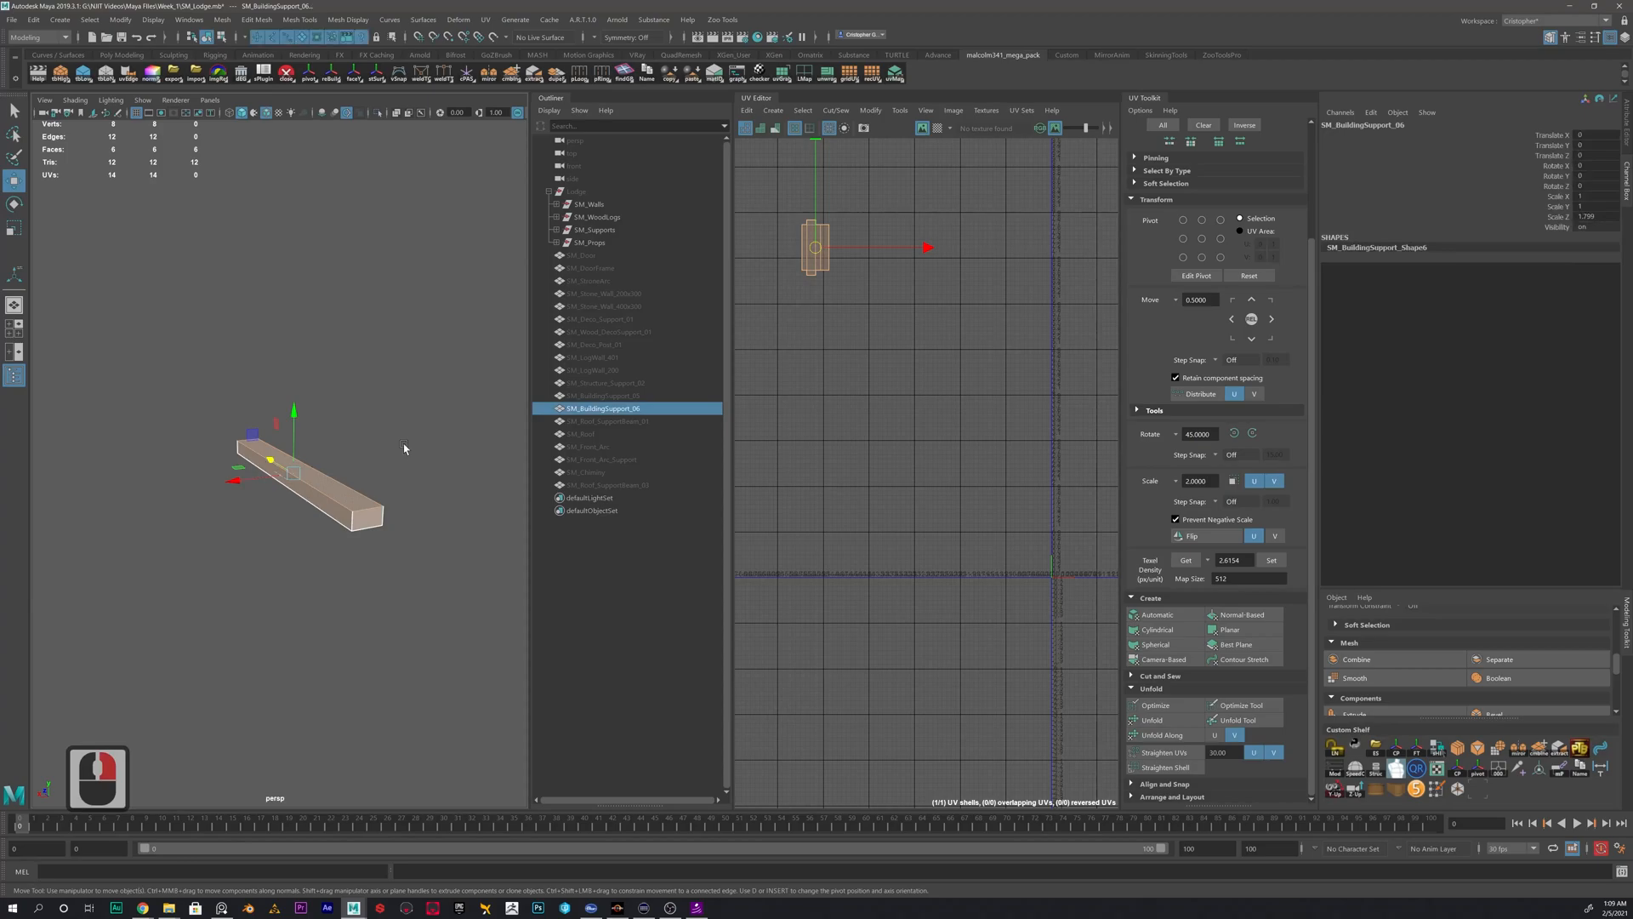
left_click(404, 448)
left_click(623, 407)
key("alt+shift+d")
- Hide SM_BuildingSupport_06 and show SM_BuildingSupport_05 as the only visible mesh
left_click(604, 410)
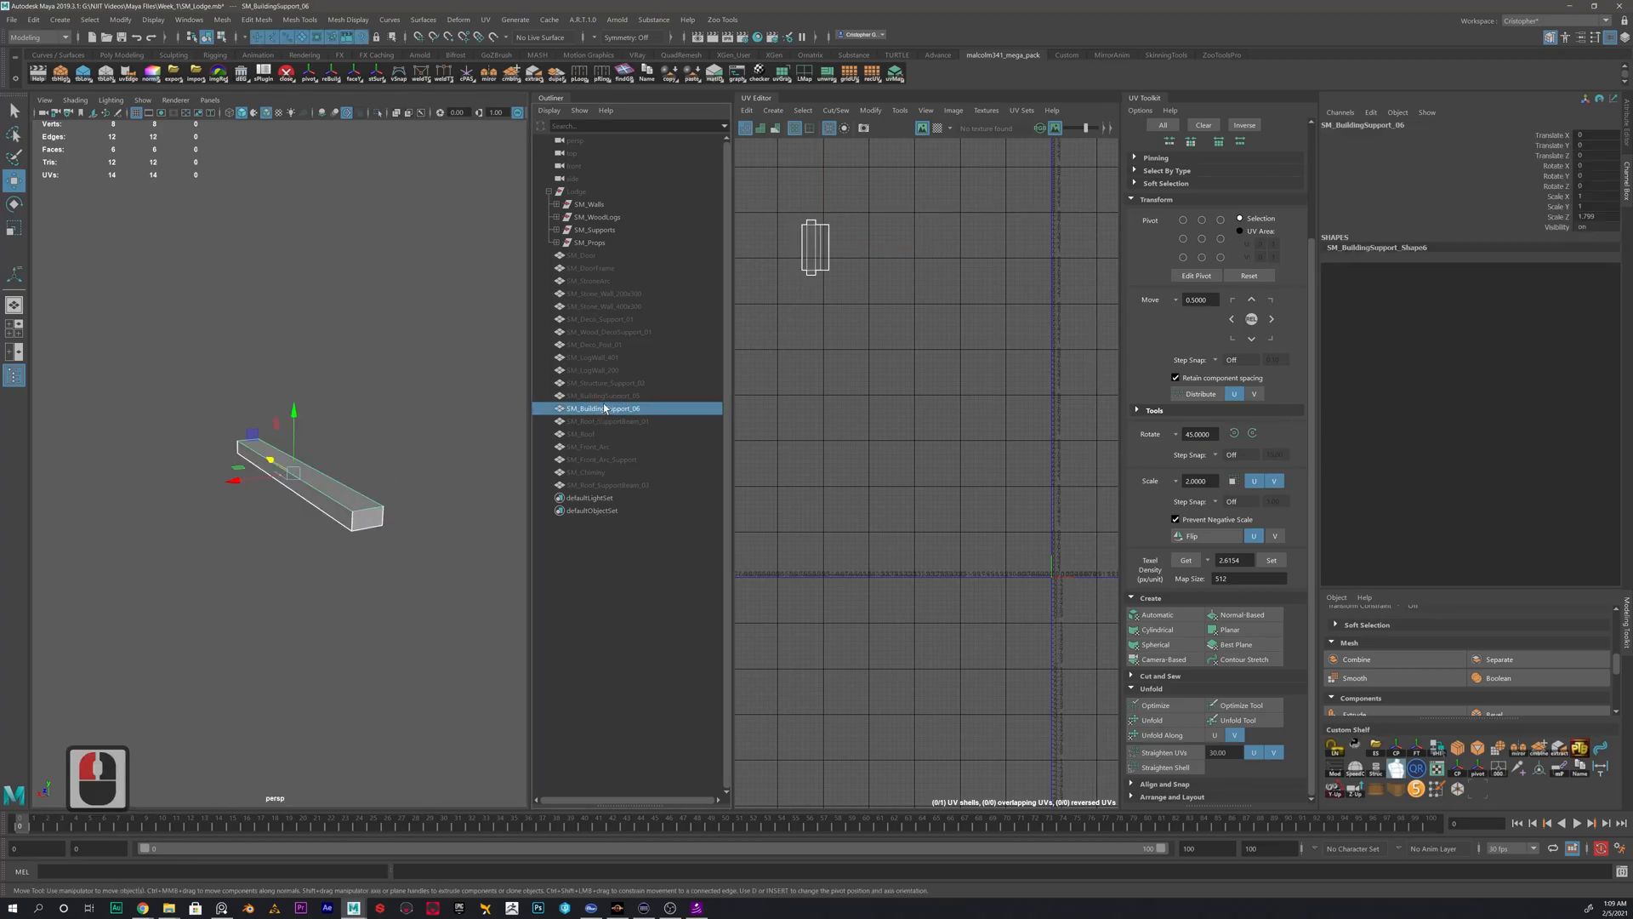
left_click(608, 395)
key("h")
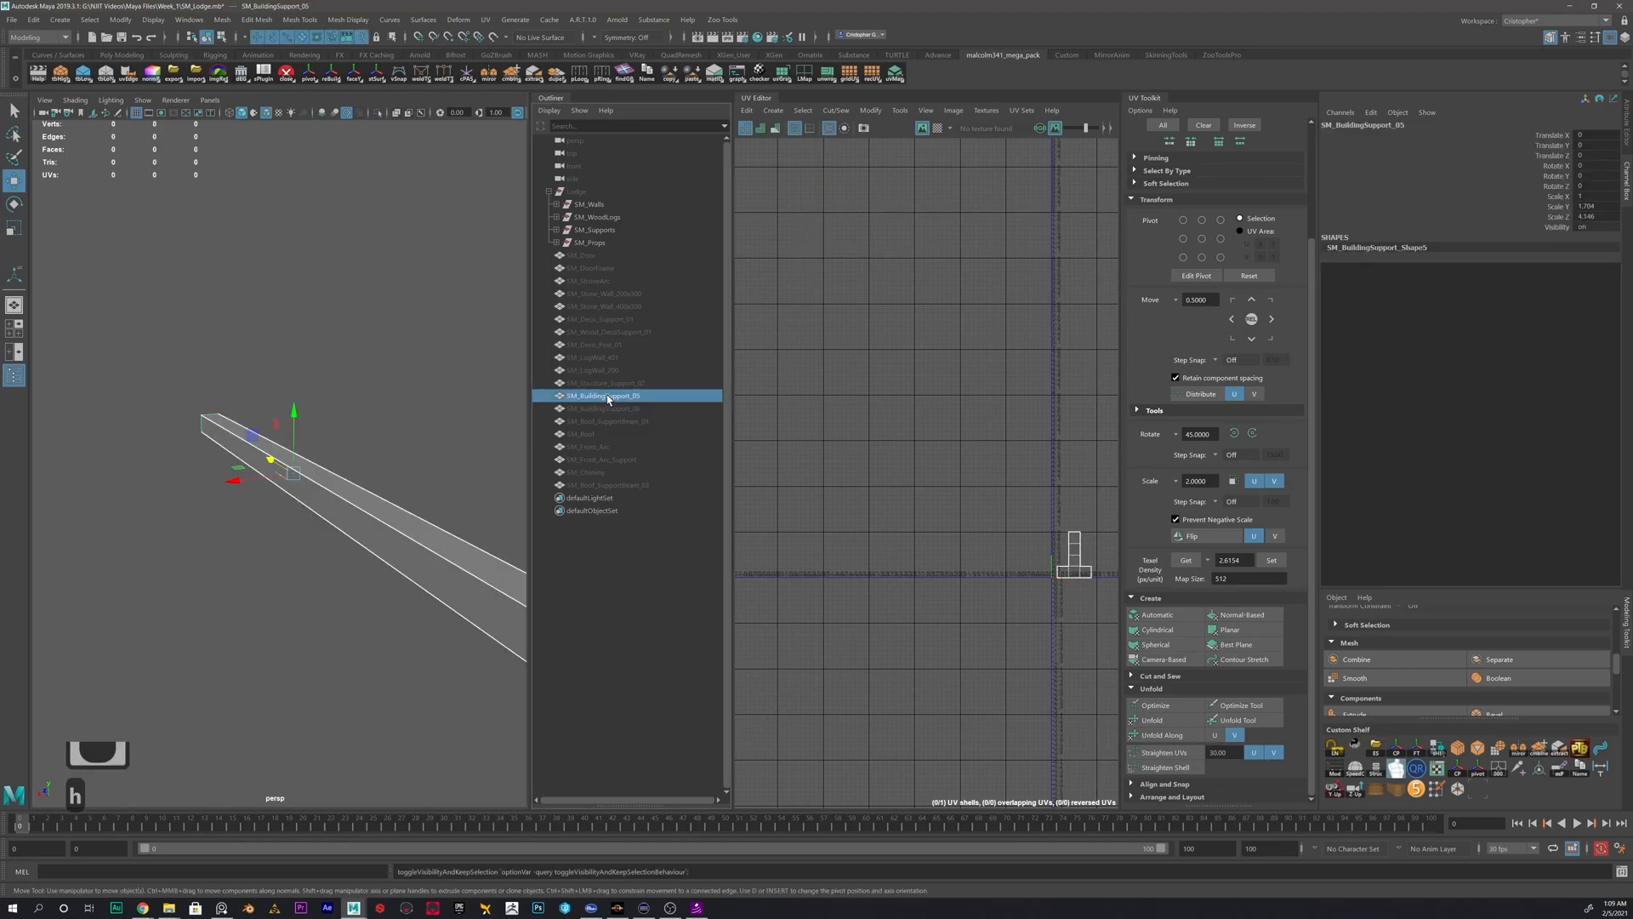
- Select the whole UV shell of SM_BuildingSupport_05 and apply an automatic UV projection to it
middle_click_drag(454, 510, 348, 417, "alt")
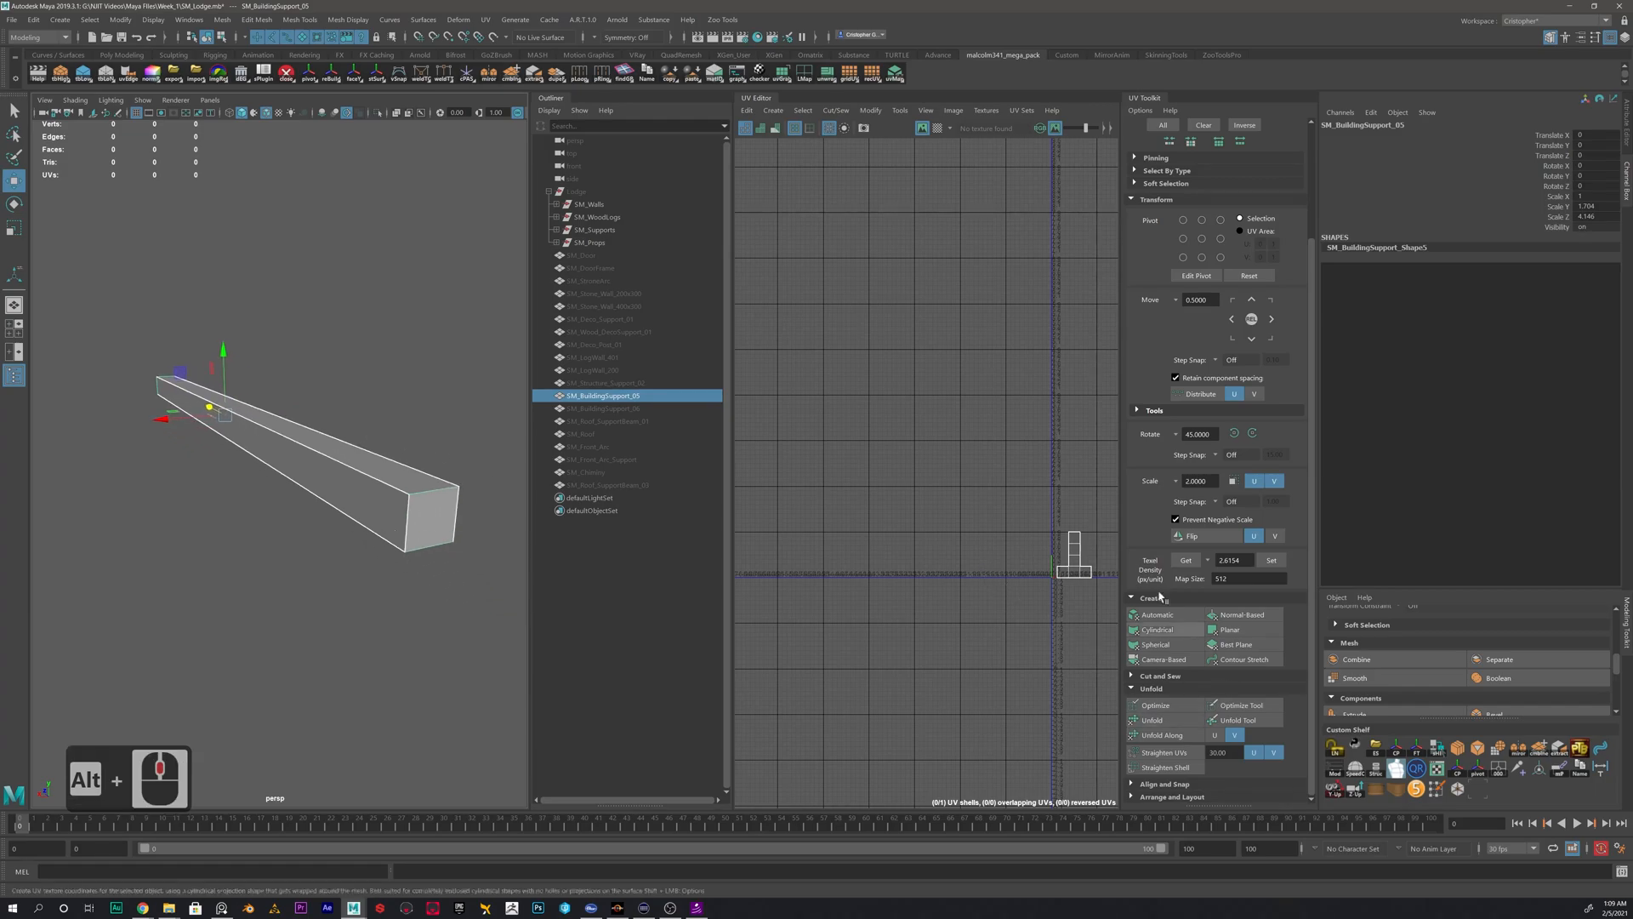
scroll(1191, 681, "up", 5)
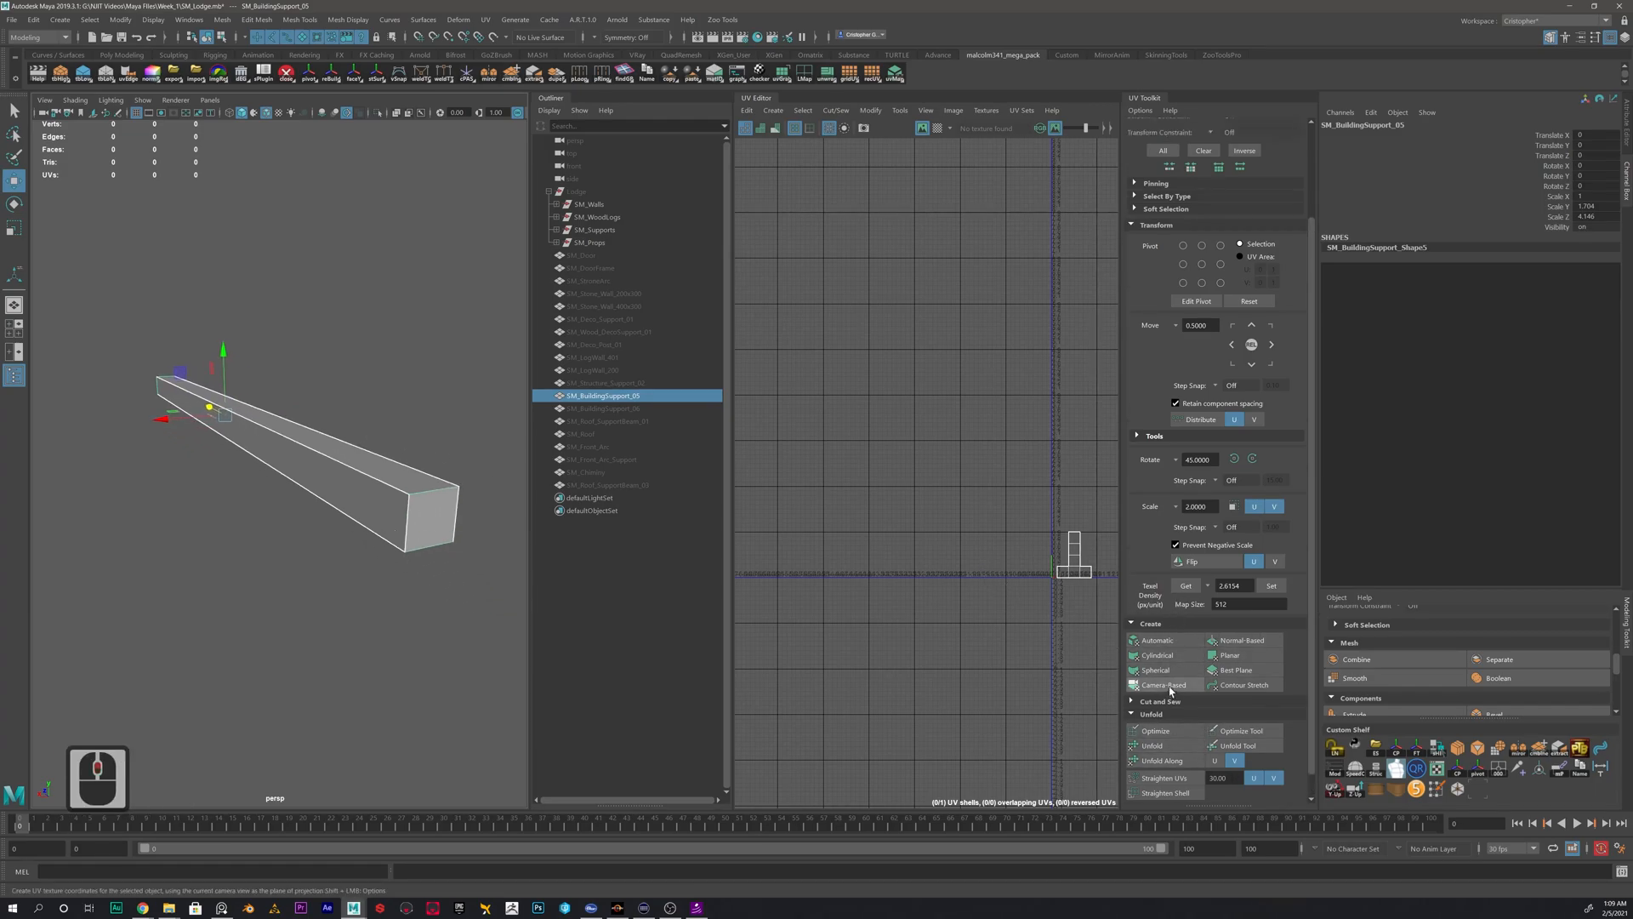
scroll(1177, 616, "up", 5)
scroll(1186, 527, "down", 13)
middle_click_drag(969, 501, 818, 436, "alt")
right_click_drag(819, 436, 971, 510, "alt")
scroll(969, 515, "up", 5, "alt")
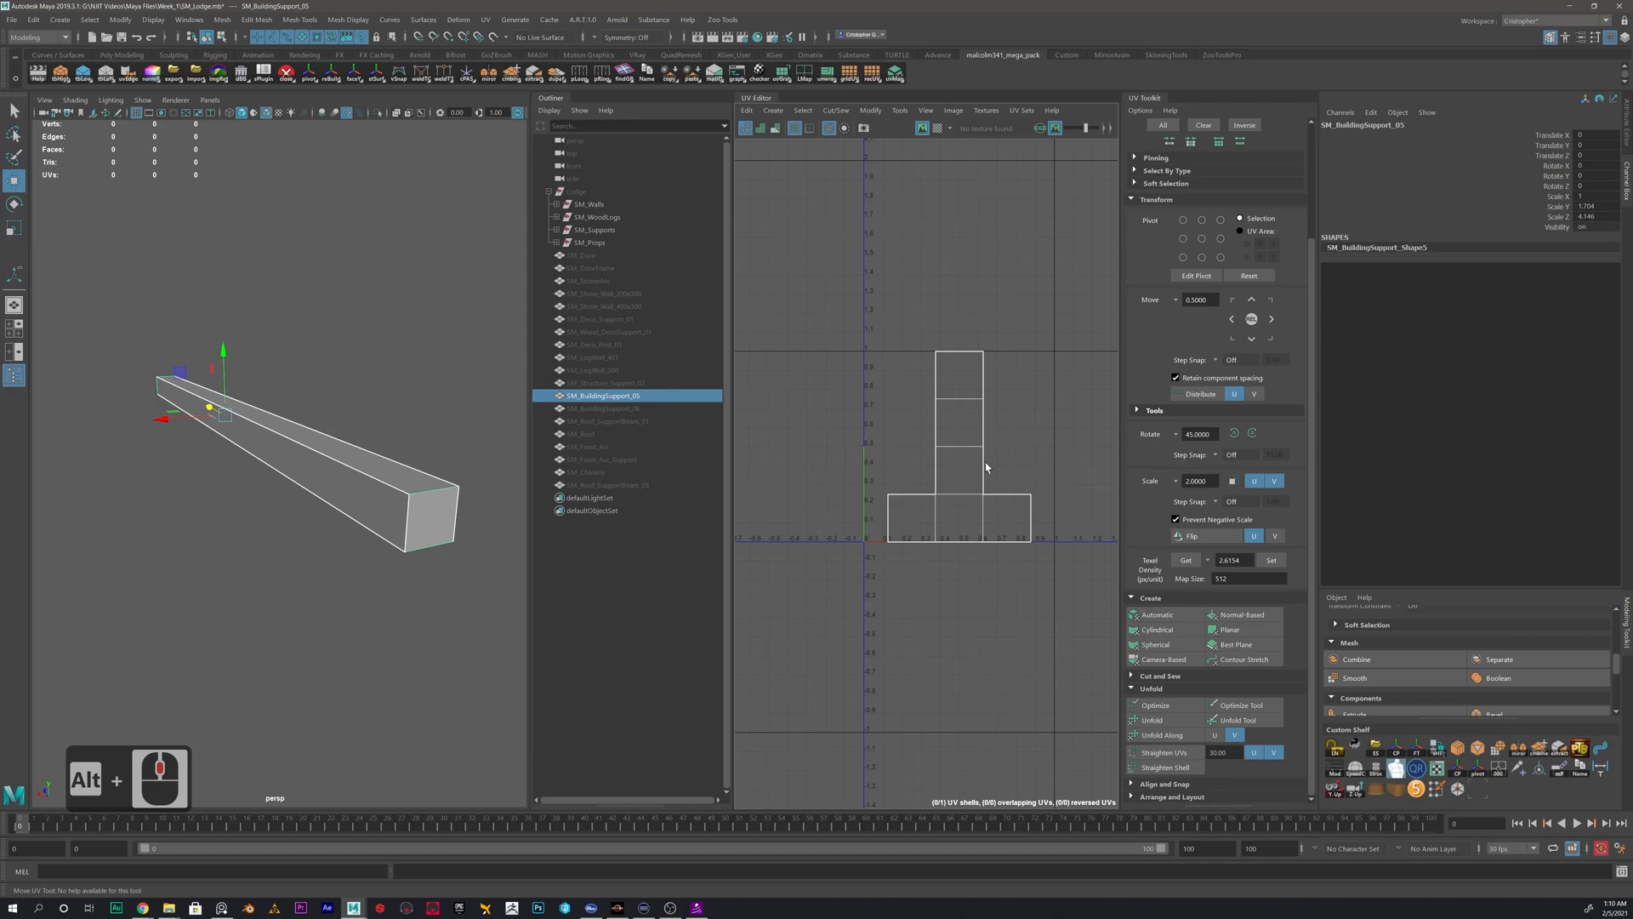
right_click_drag(965, 432, 942, 422)
left_click(959, 398)
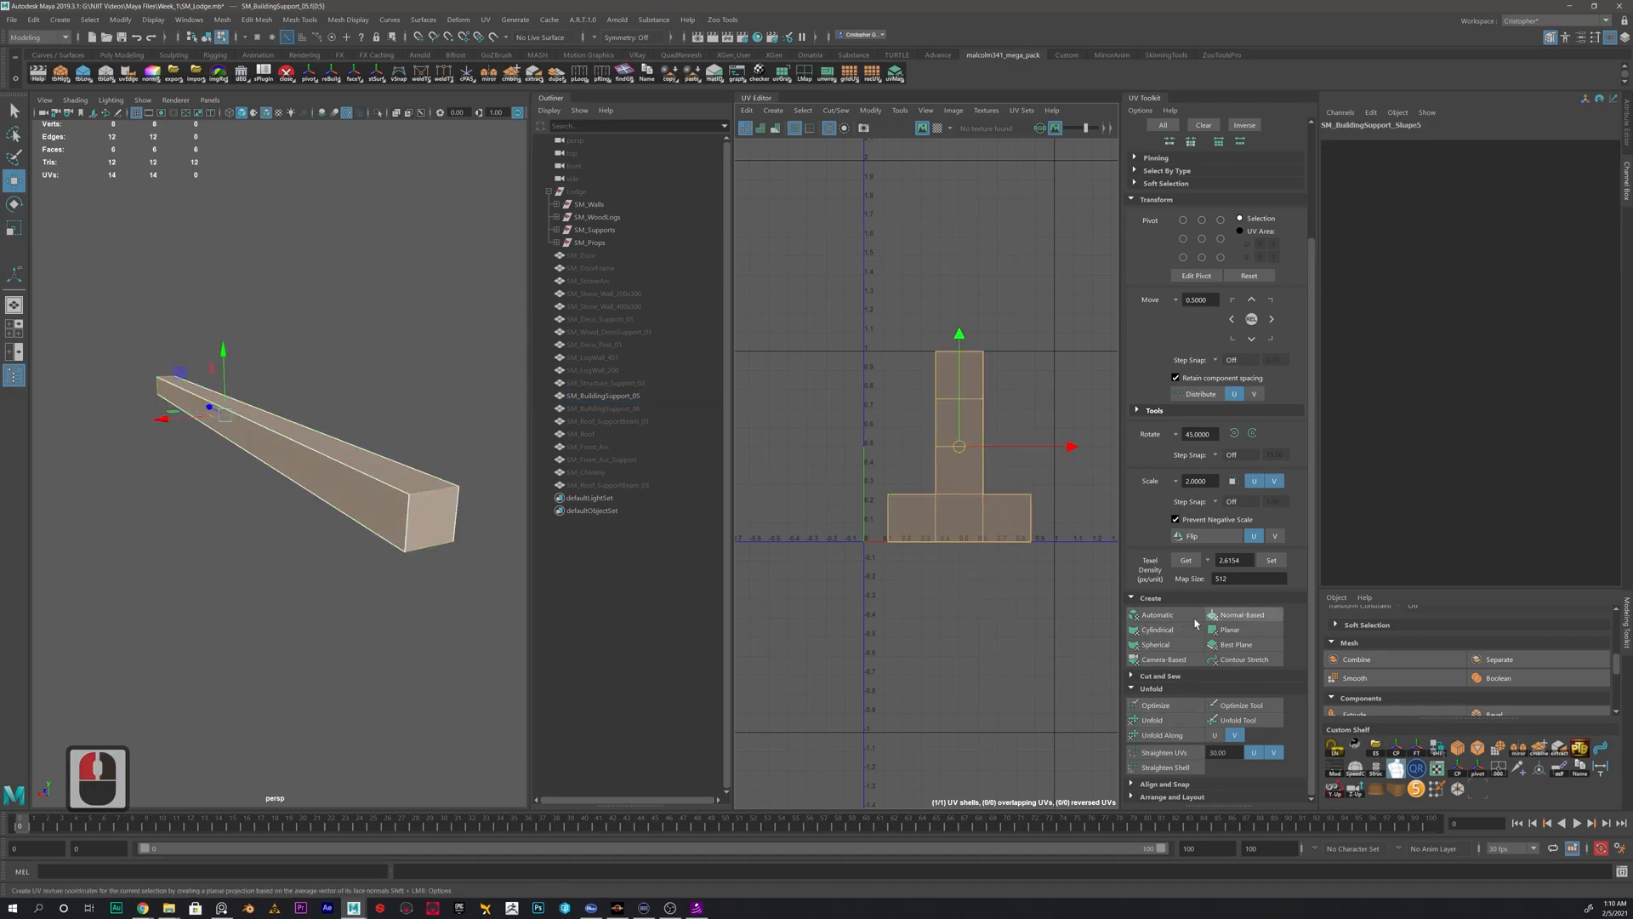
left_click(1157, 614)
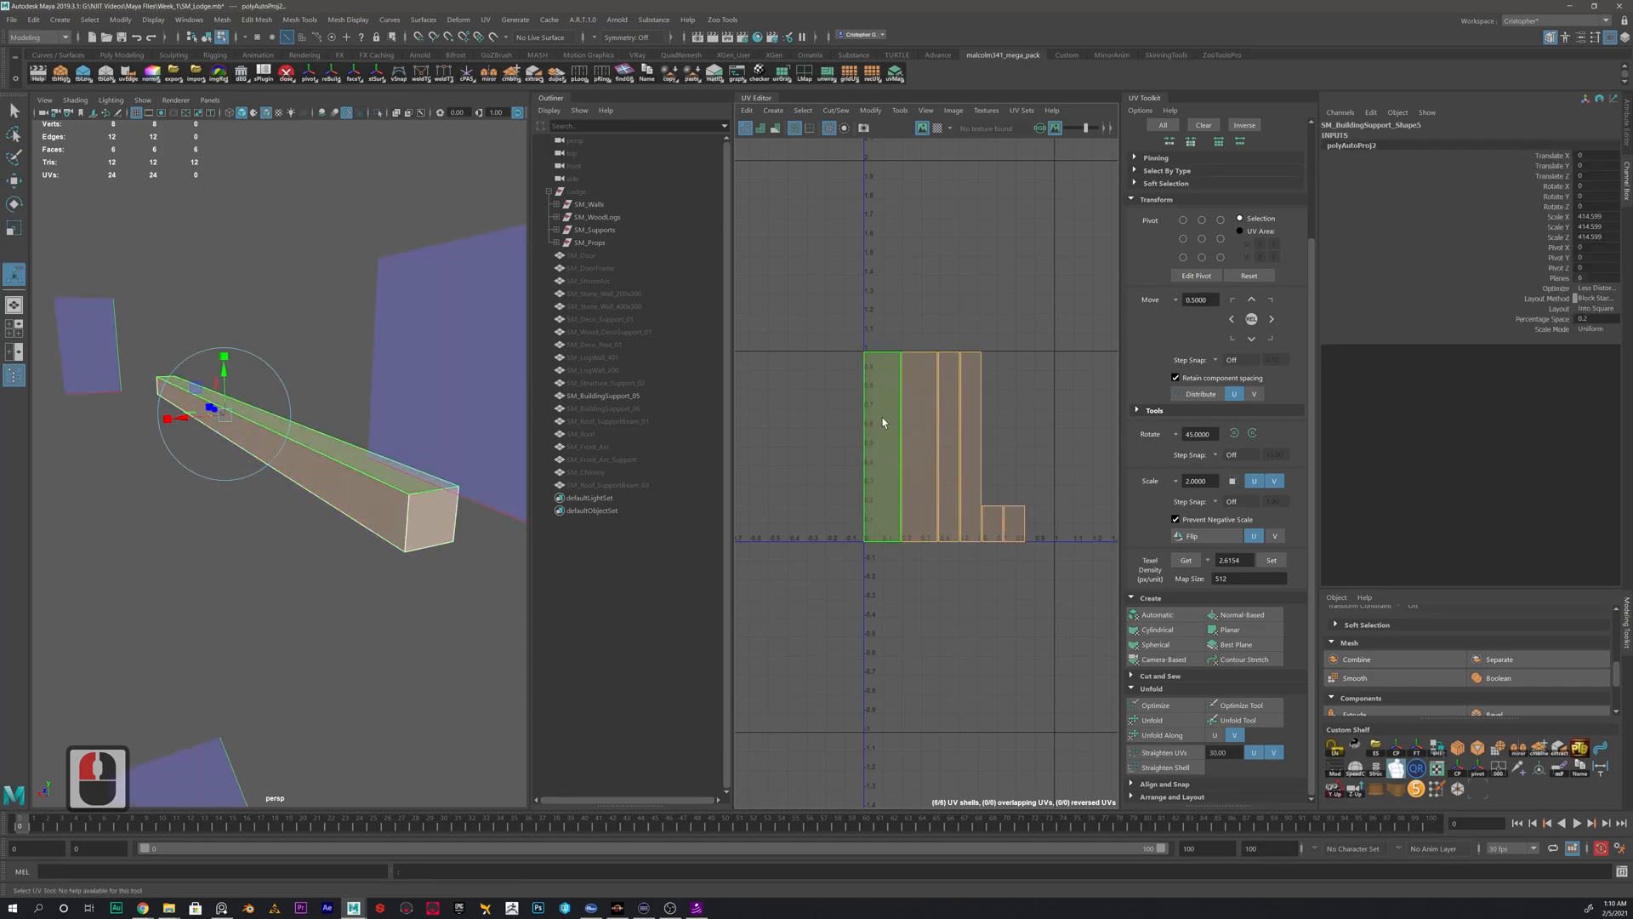
- Move the first long UV shell of SM_BuildingSupport_05 to the left, away from the other shells
middle_click_drag(884, 423, 958, 407, "alt")
left_click(963, 433)
left_click(955, 430)
key("w")
left_click_drag(958, 434, 838, 417)
- Switch to edge selection and select the right long edge of the separated UV shell
right_click(851, 386)
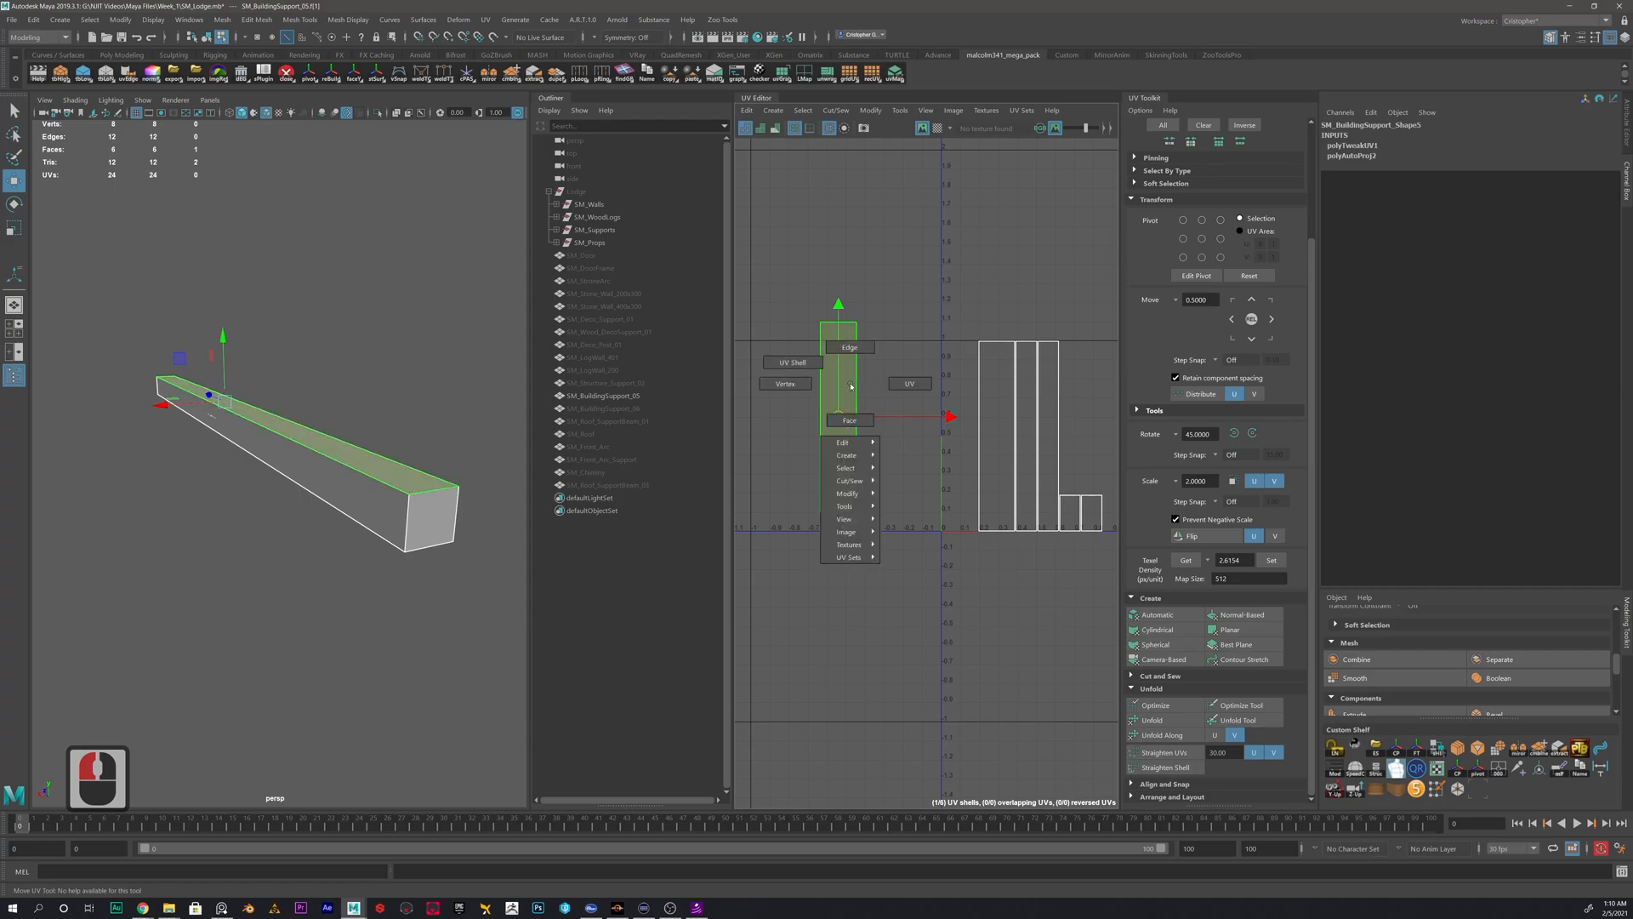
left_click(852, 379)
right_click(854, 382)
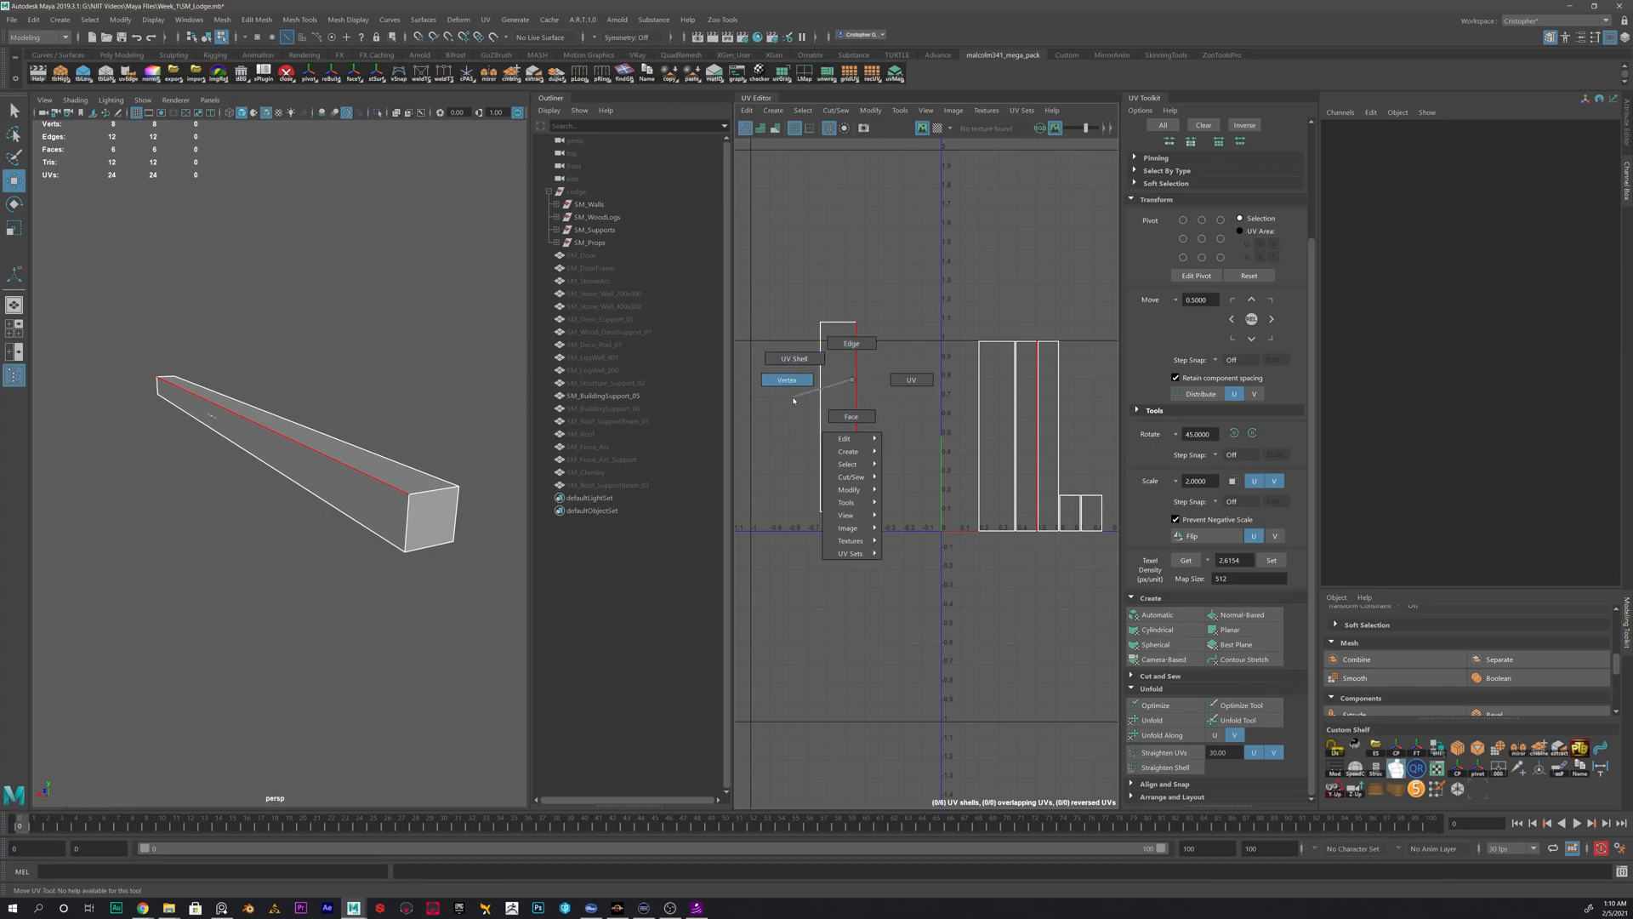
right_click_drag(853, 377, 858, 361)
left_click(856, 374)
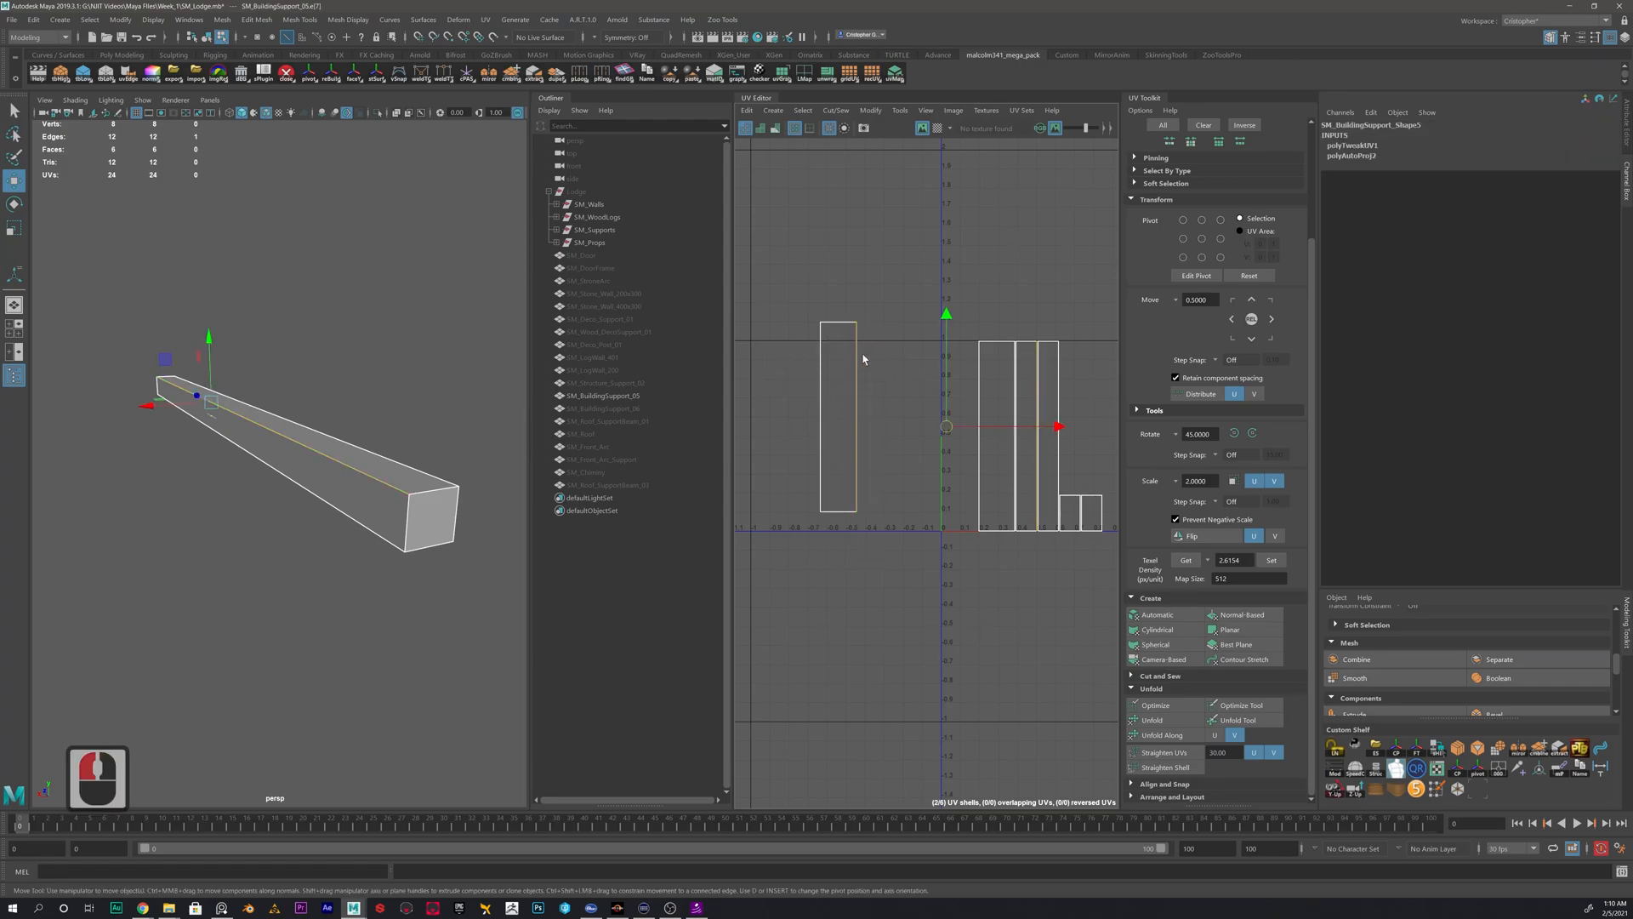
right_click(894, 380, "shift")
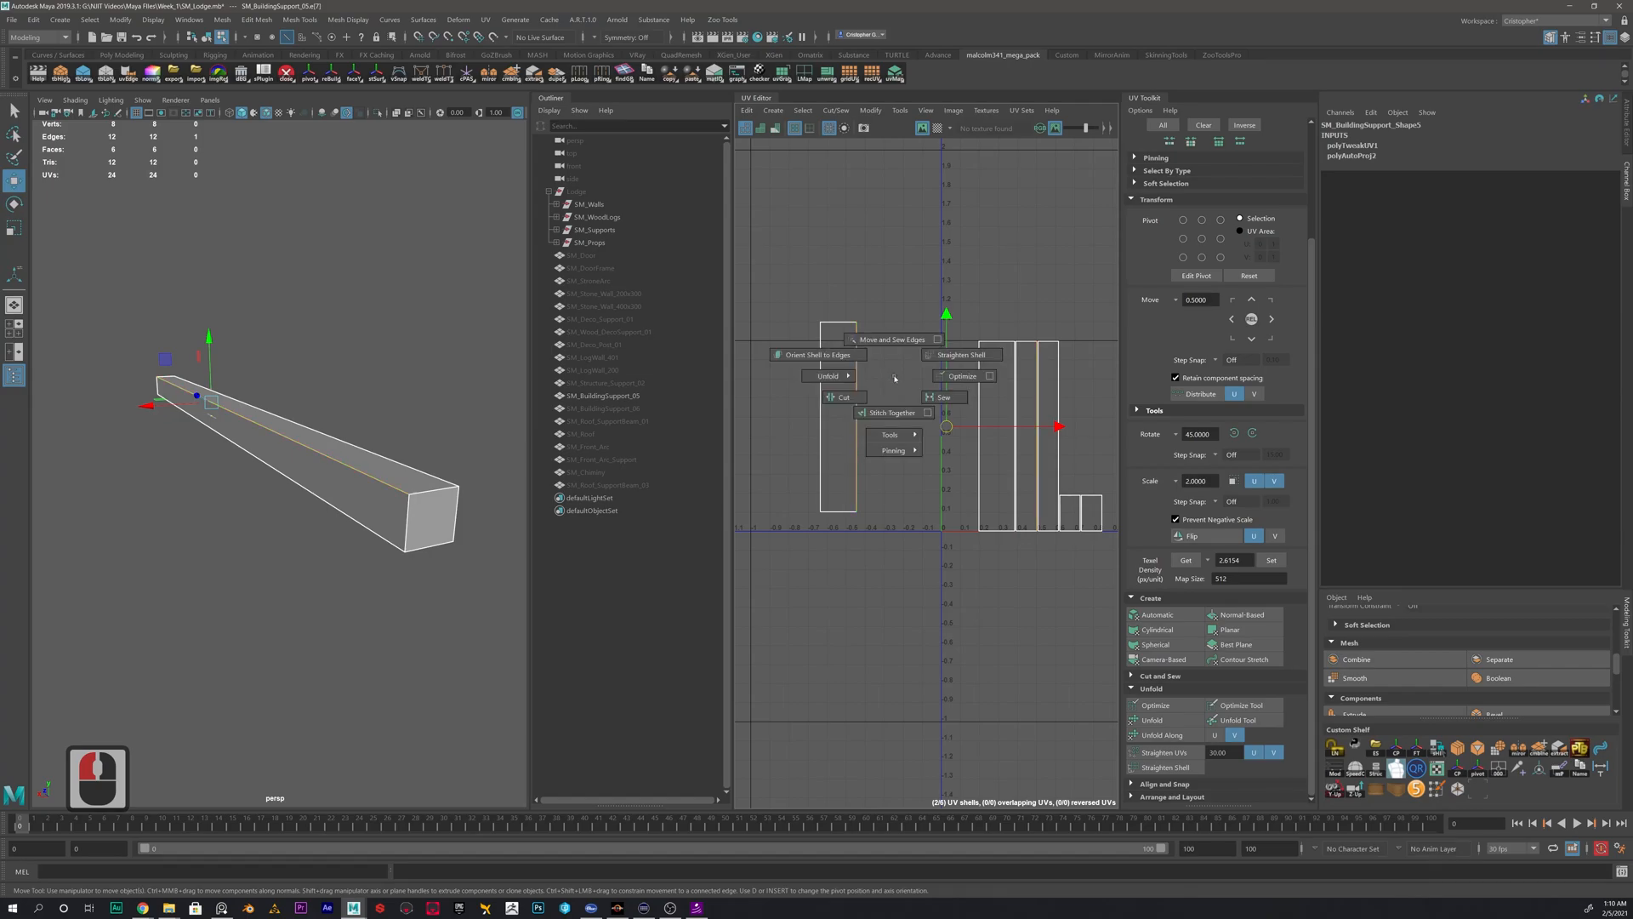
right_click(894, 378, "shift")
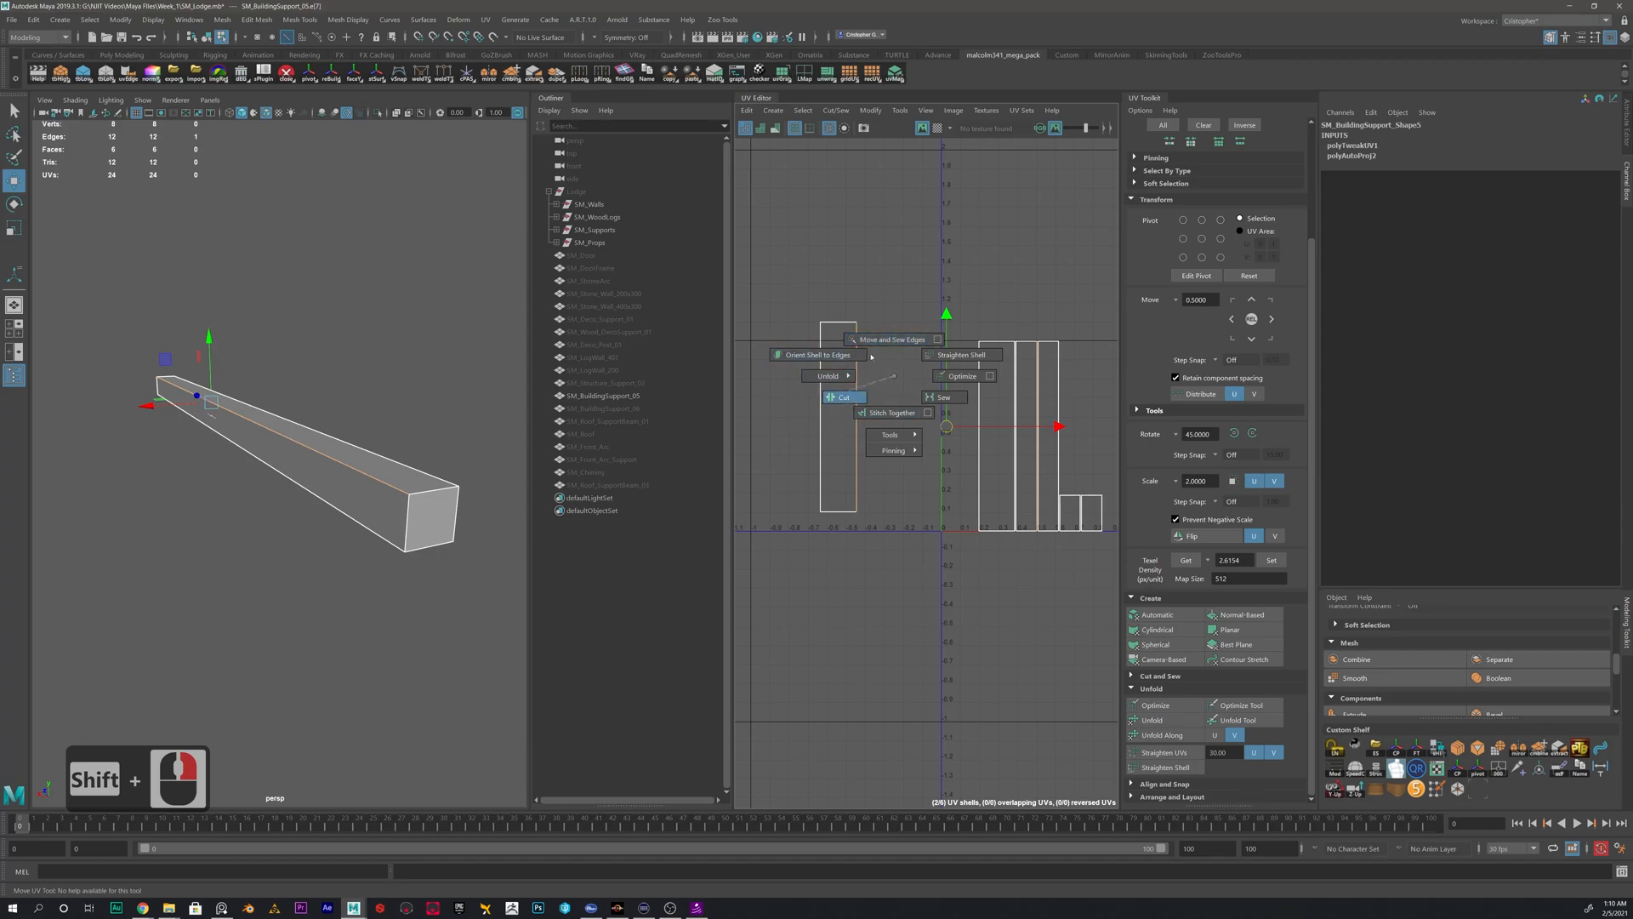
right_click(899, 380, "shift")
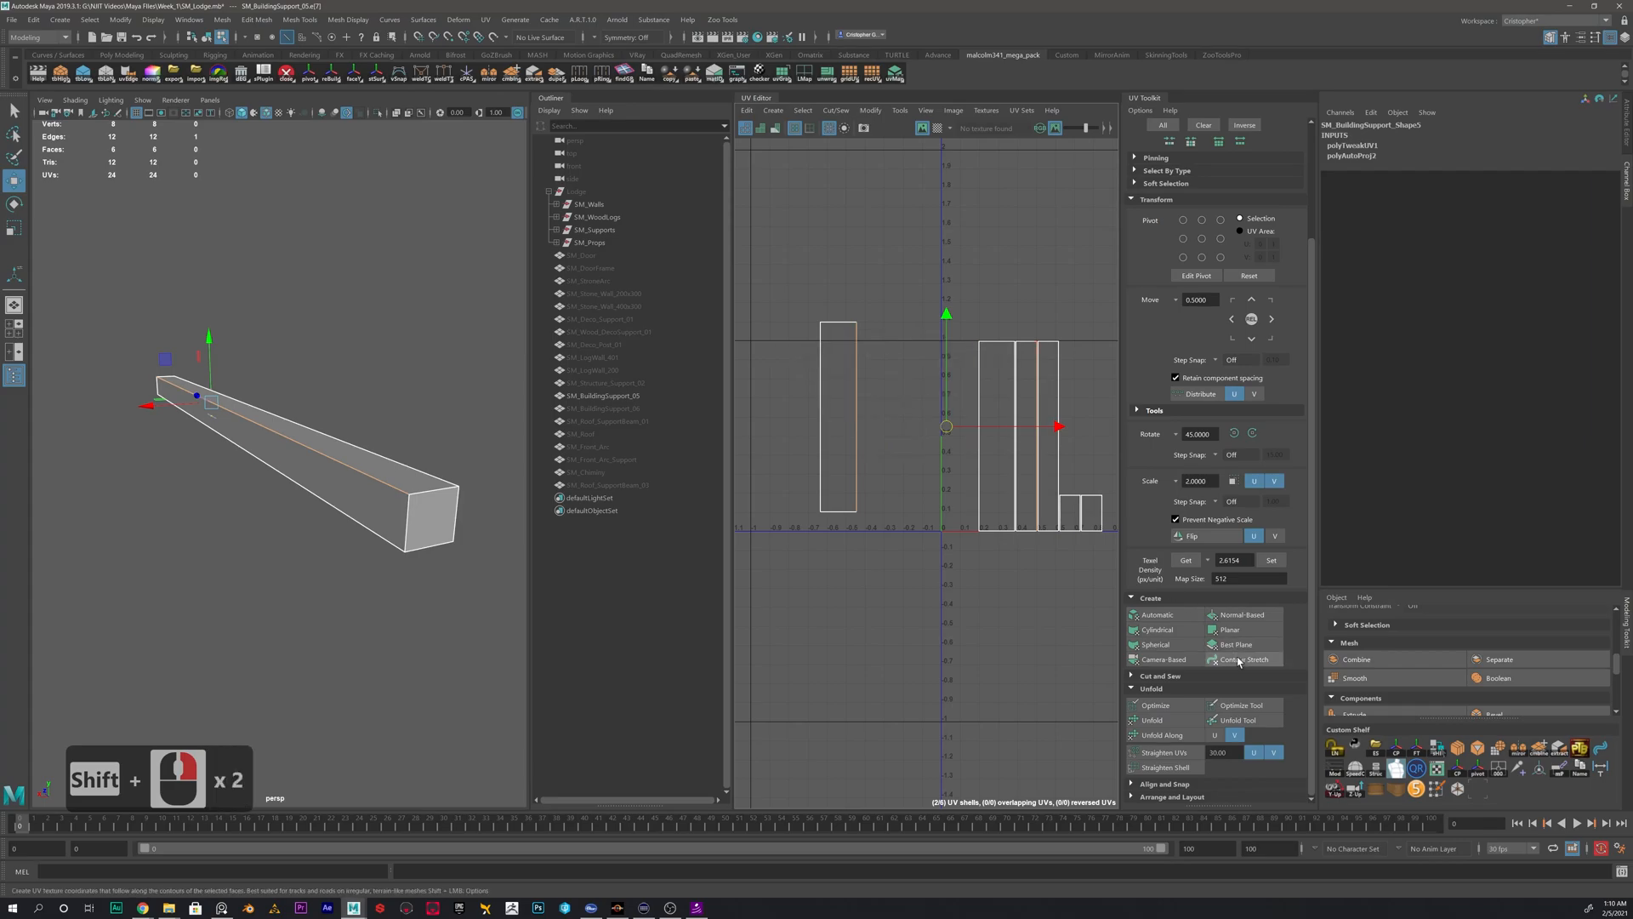
scroll(1172, 730, "down", 5)
scroll(1178, 729, "up", 1)
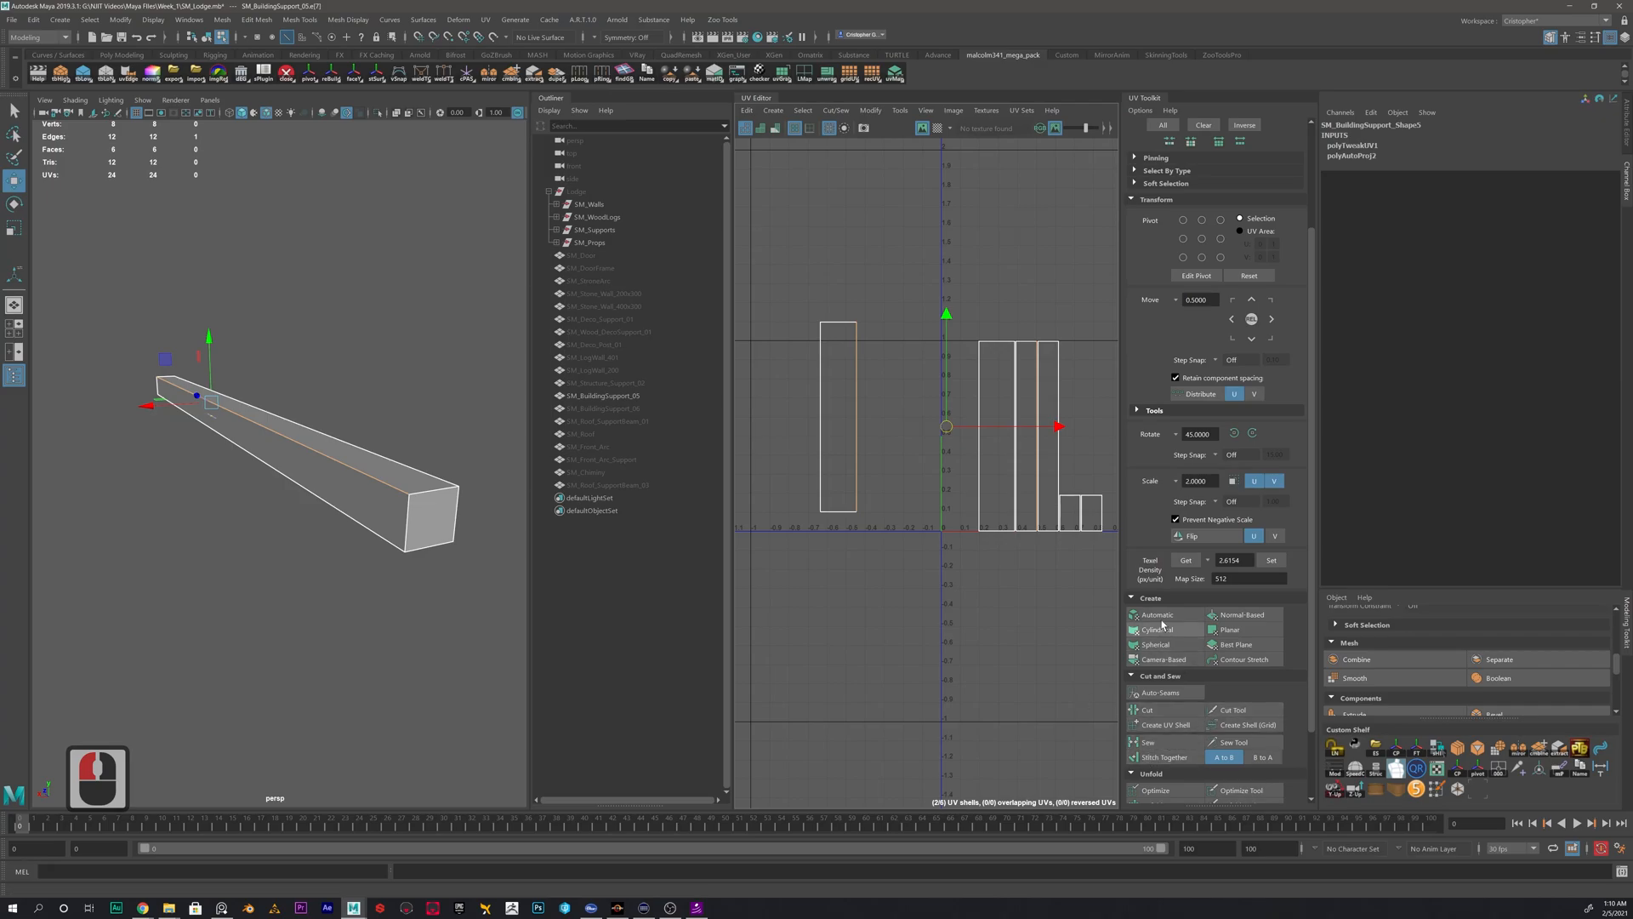
left_click(1154, 678)
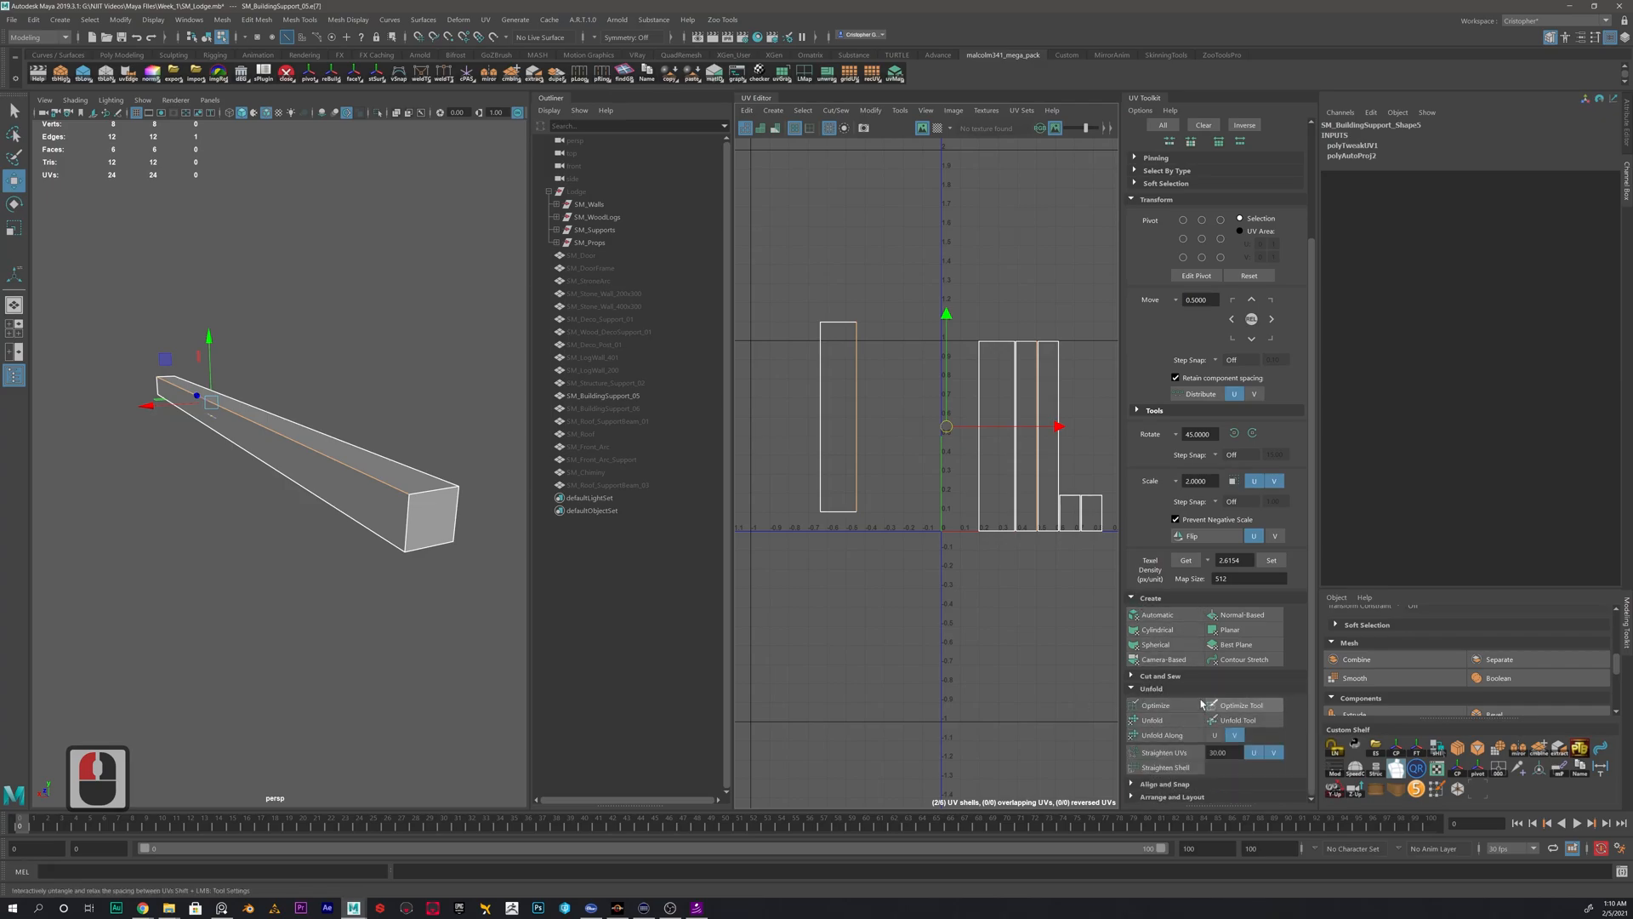
- Move and sew the separated shell's right long edge to its matching side shell
left_click(872, 380)
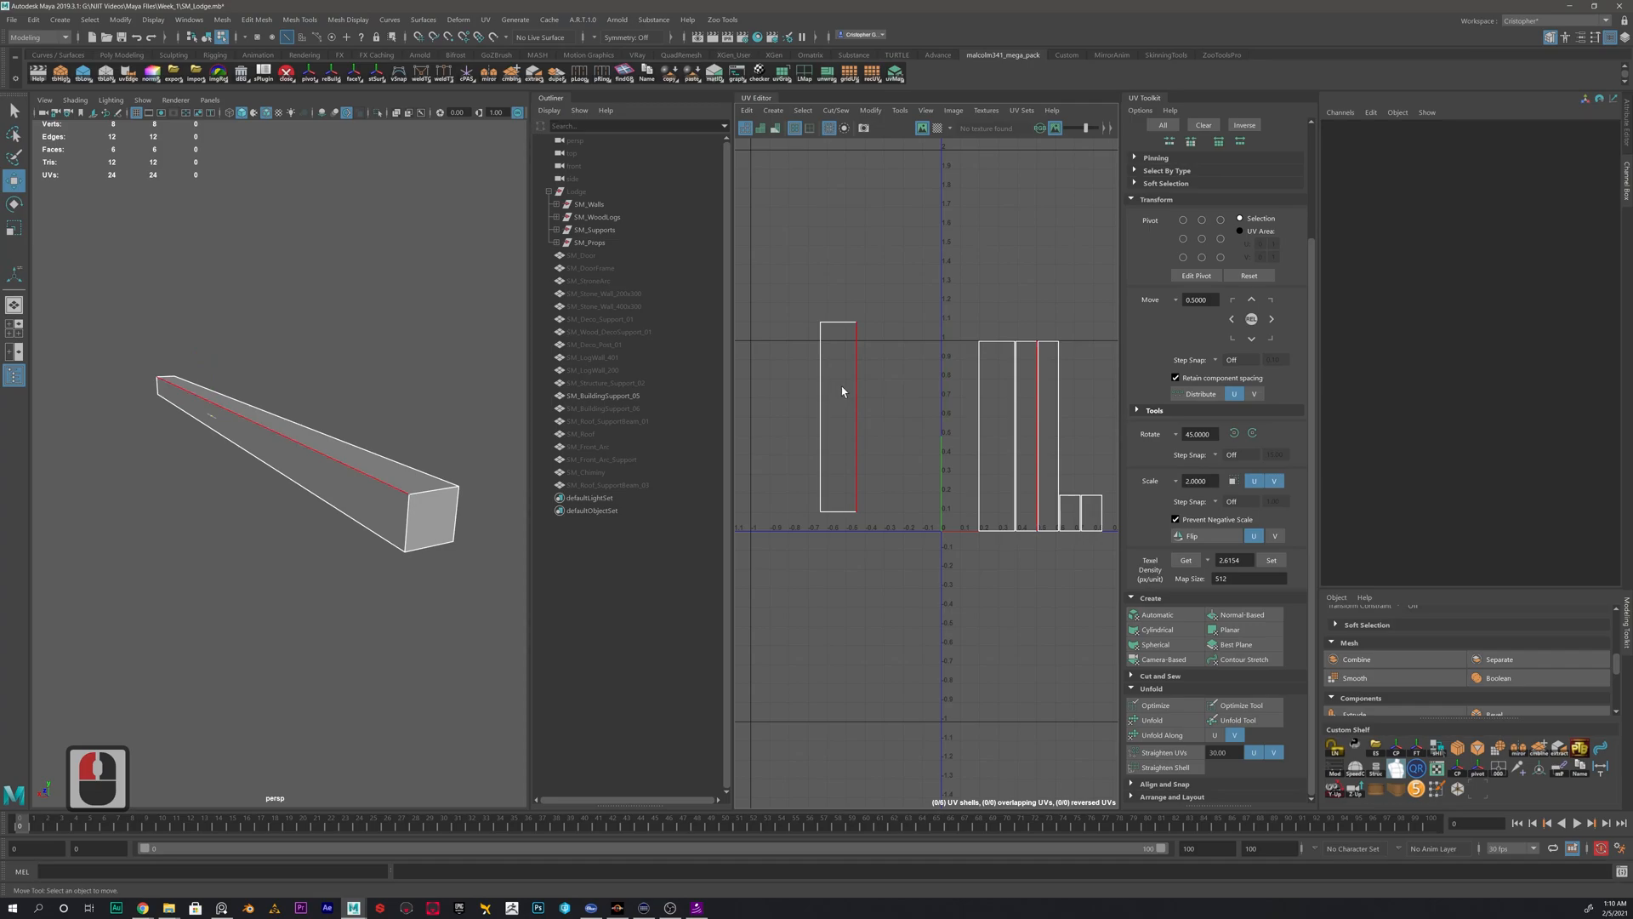
left_click(849, 384)
right_click_drag(909, 364, 901, 330, "shift")
- Move the joined two-face UV shell of SM_BuildingSupport_05 to the left of the unsewn shells
right_click_drag(1010, 380, 965, 356)
left_click(1008, 423)
left_click(1045, 430)
left_click_drag(1047, 435, 830, 421)
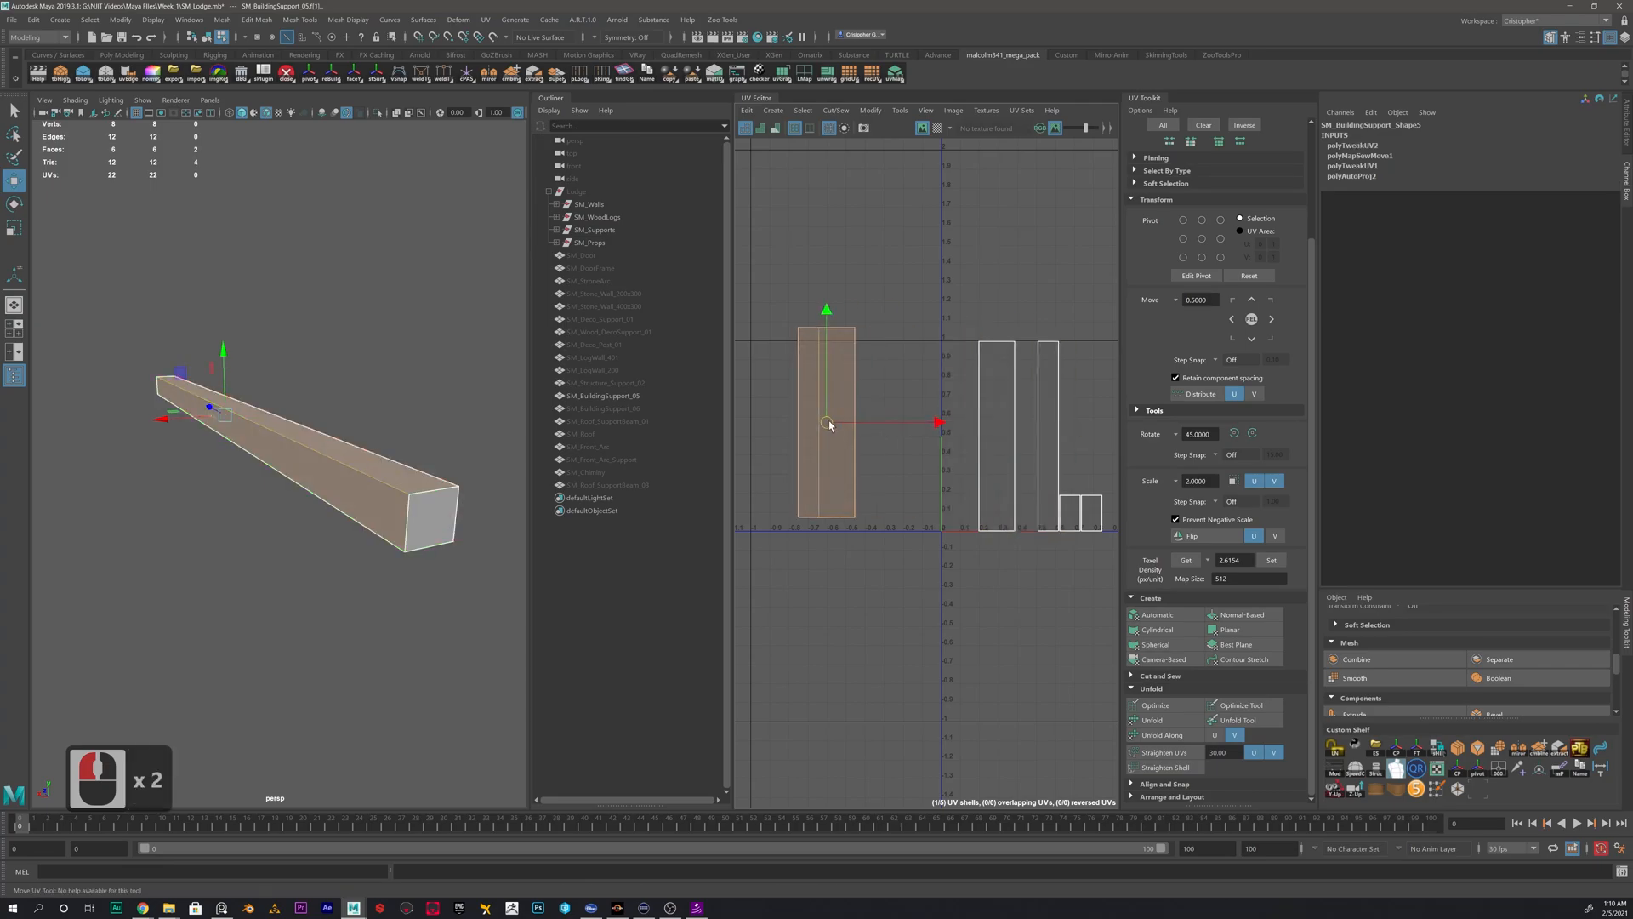
- Move and sew the two remaining long sides and both end caps onto the two-face shell of SM_BuildingSupport_05
left_click(860, 383)
right_click_drag(831, 376, 912, 352)
left_click(862, 376)
left_click(910, 408)
double_click(835, 332)
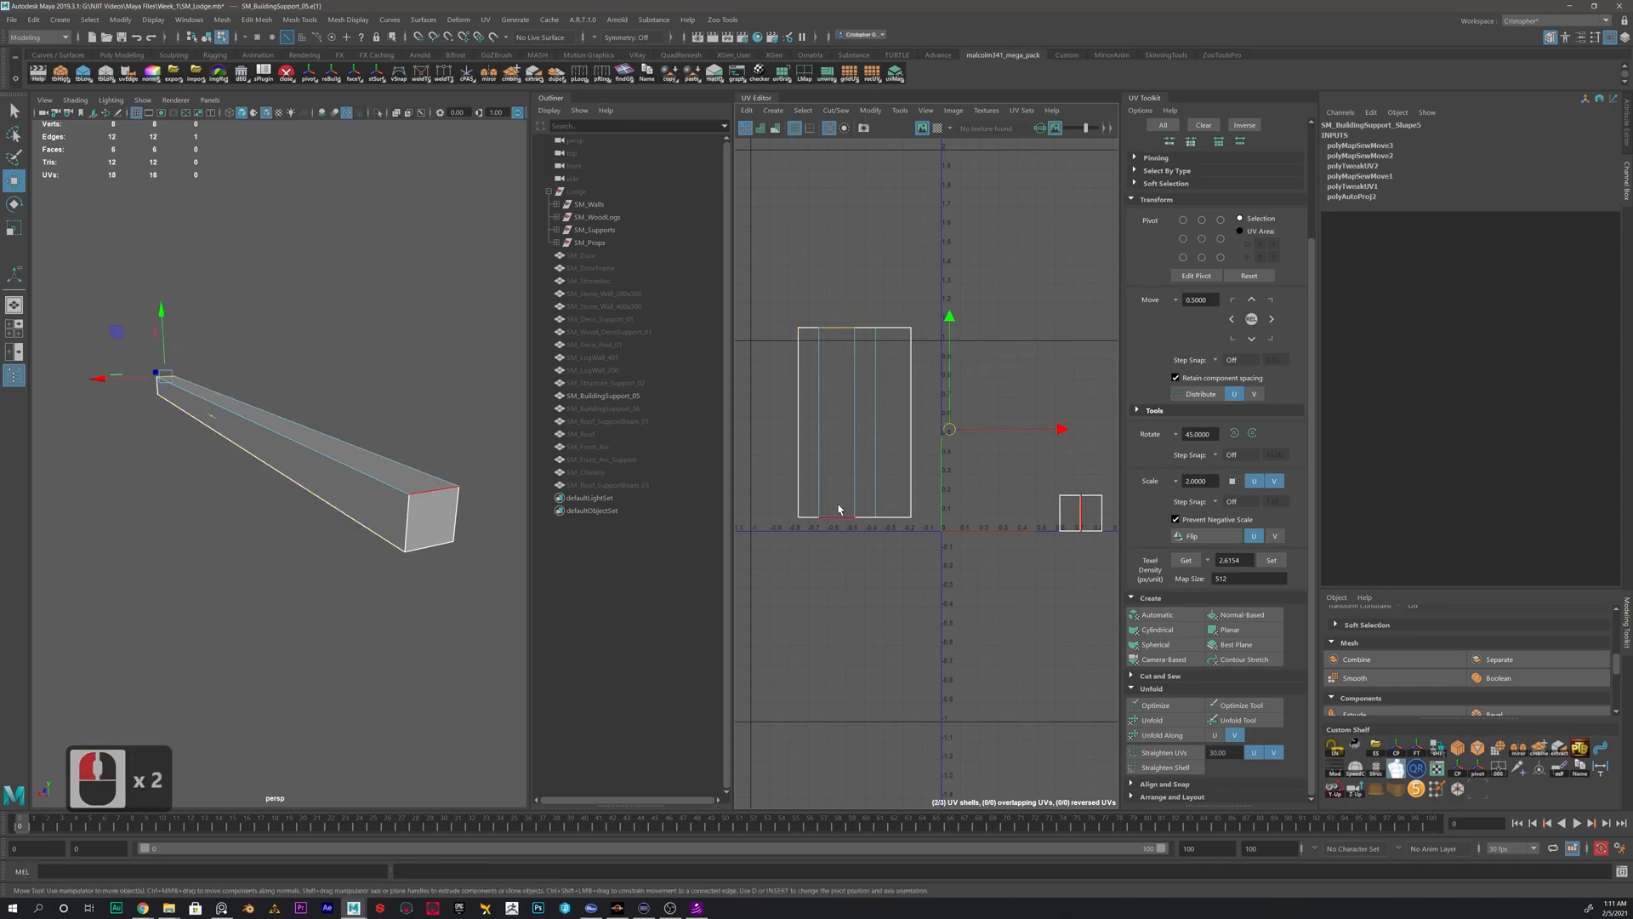
right_click_drag(976, 448, 933, 538, "shift")
- Move the complete UV shell of SM_BuildingSupport_05 up and to the left, outside the 0–1 tile
right_click_drag(830, 438, 793, 415)
left_click(860, 432)
scroll(878, 464, "down", 12)
scroll(878, 464, "down", 4)
left_click_drag(878, 464, 792, 310)
left_click(763, 332)
- Select SM_BuildingSupport_05 as an object and delete its construction history
right_click(403, 483)
right_click_drag(404, 482, 466, 461)
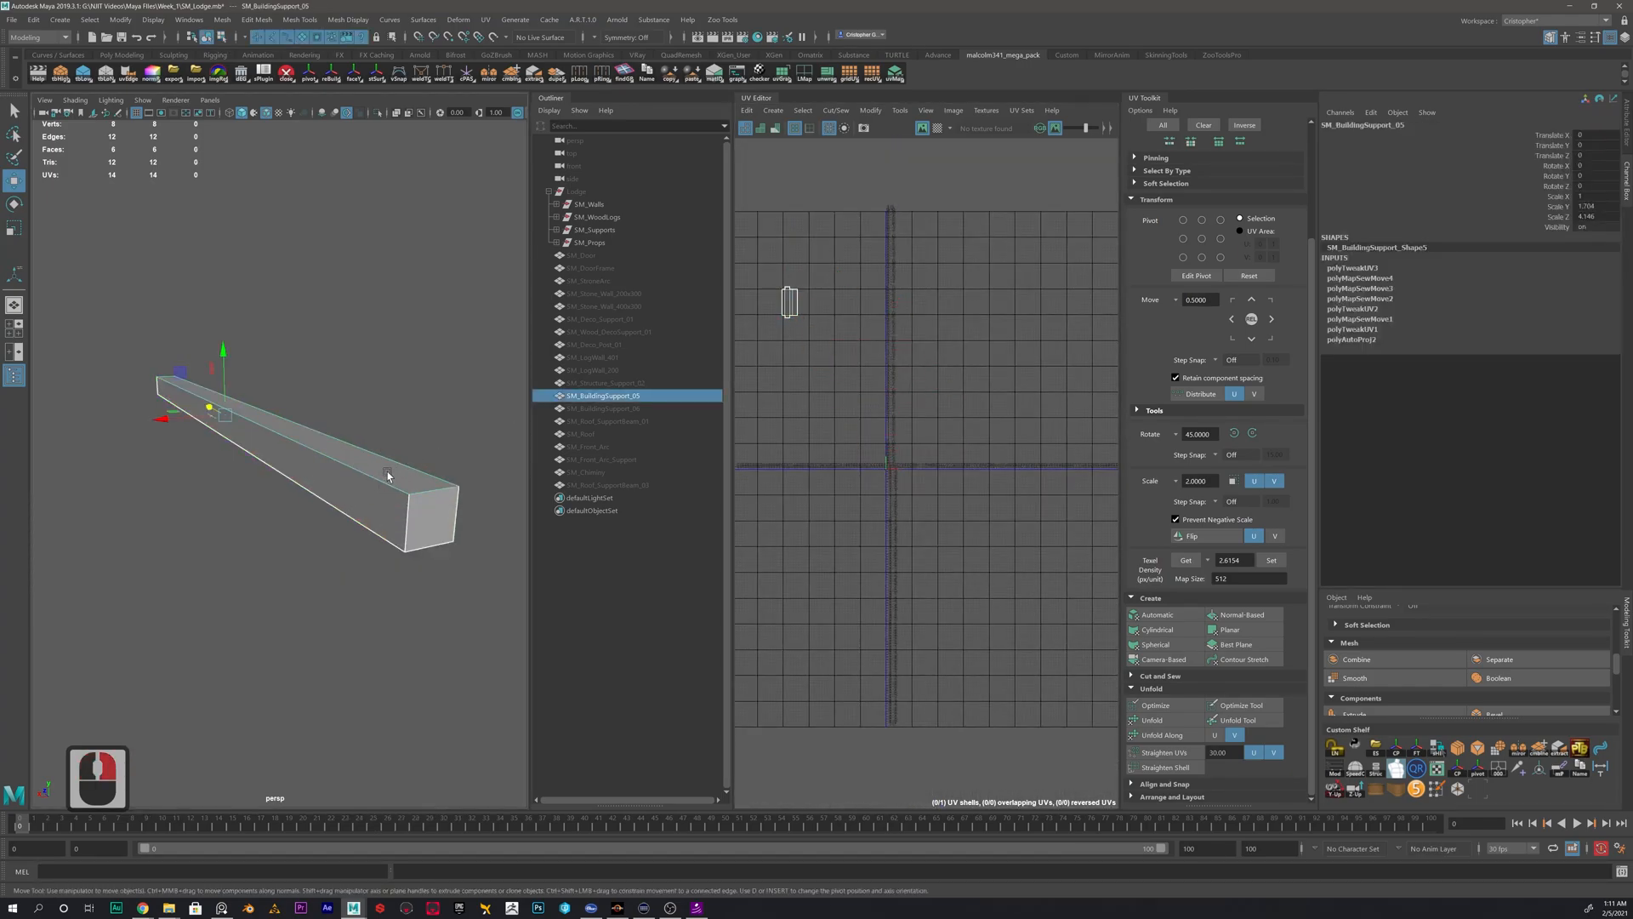
key("alt+shift+d")
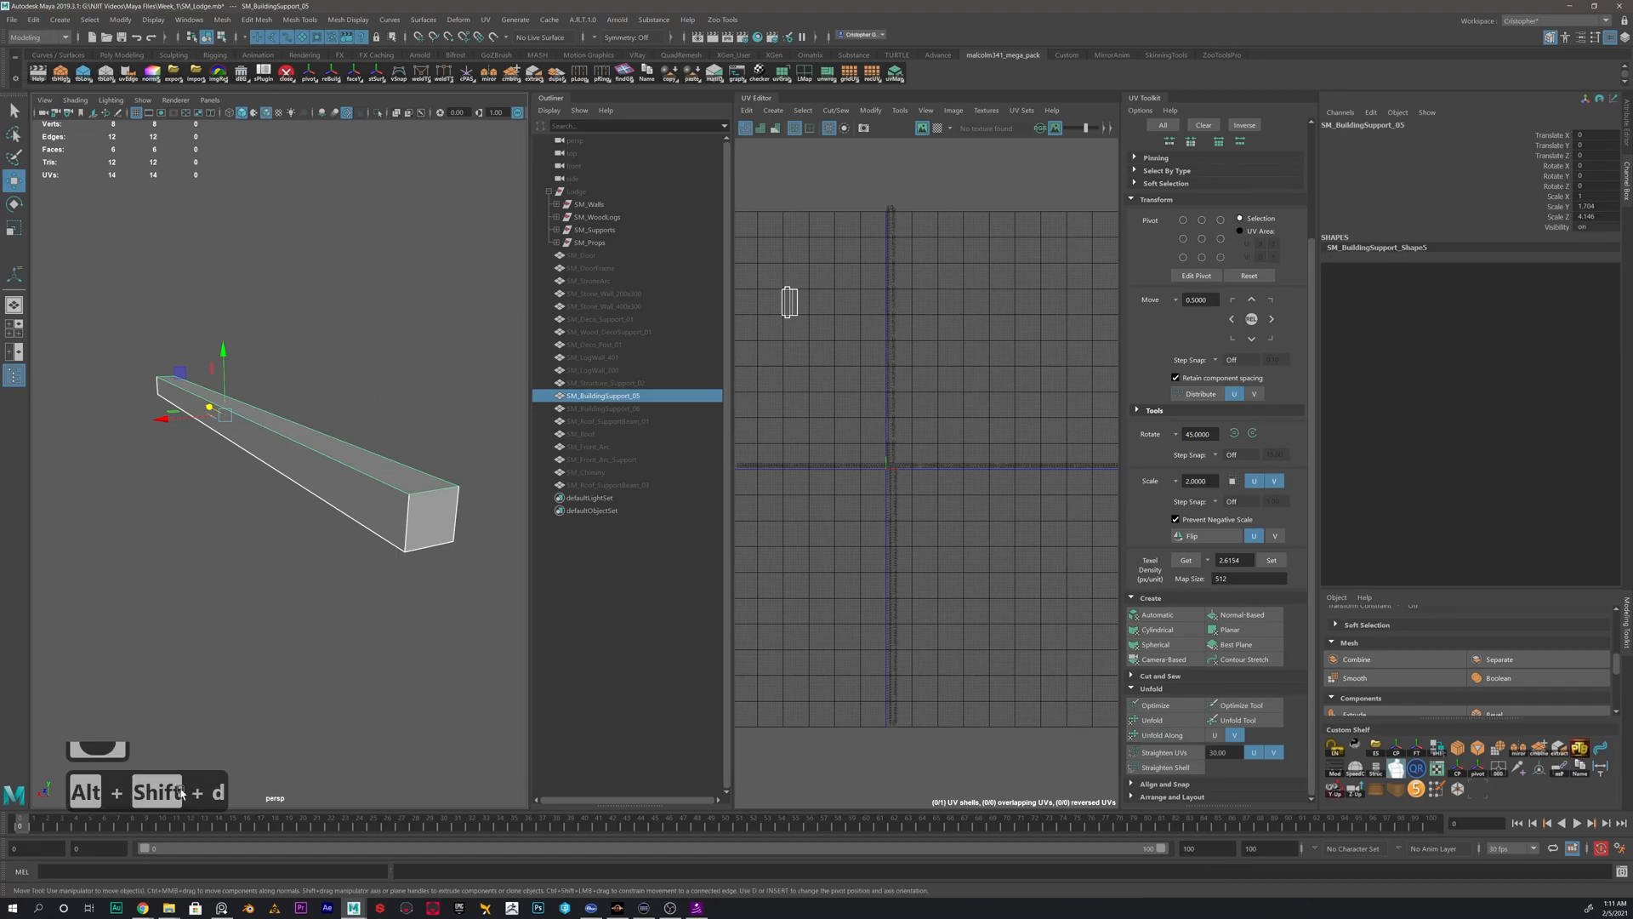
left_click(33, 19)
mouse_move(75, 185)
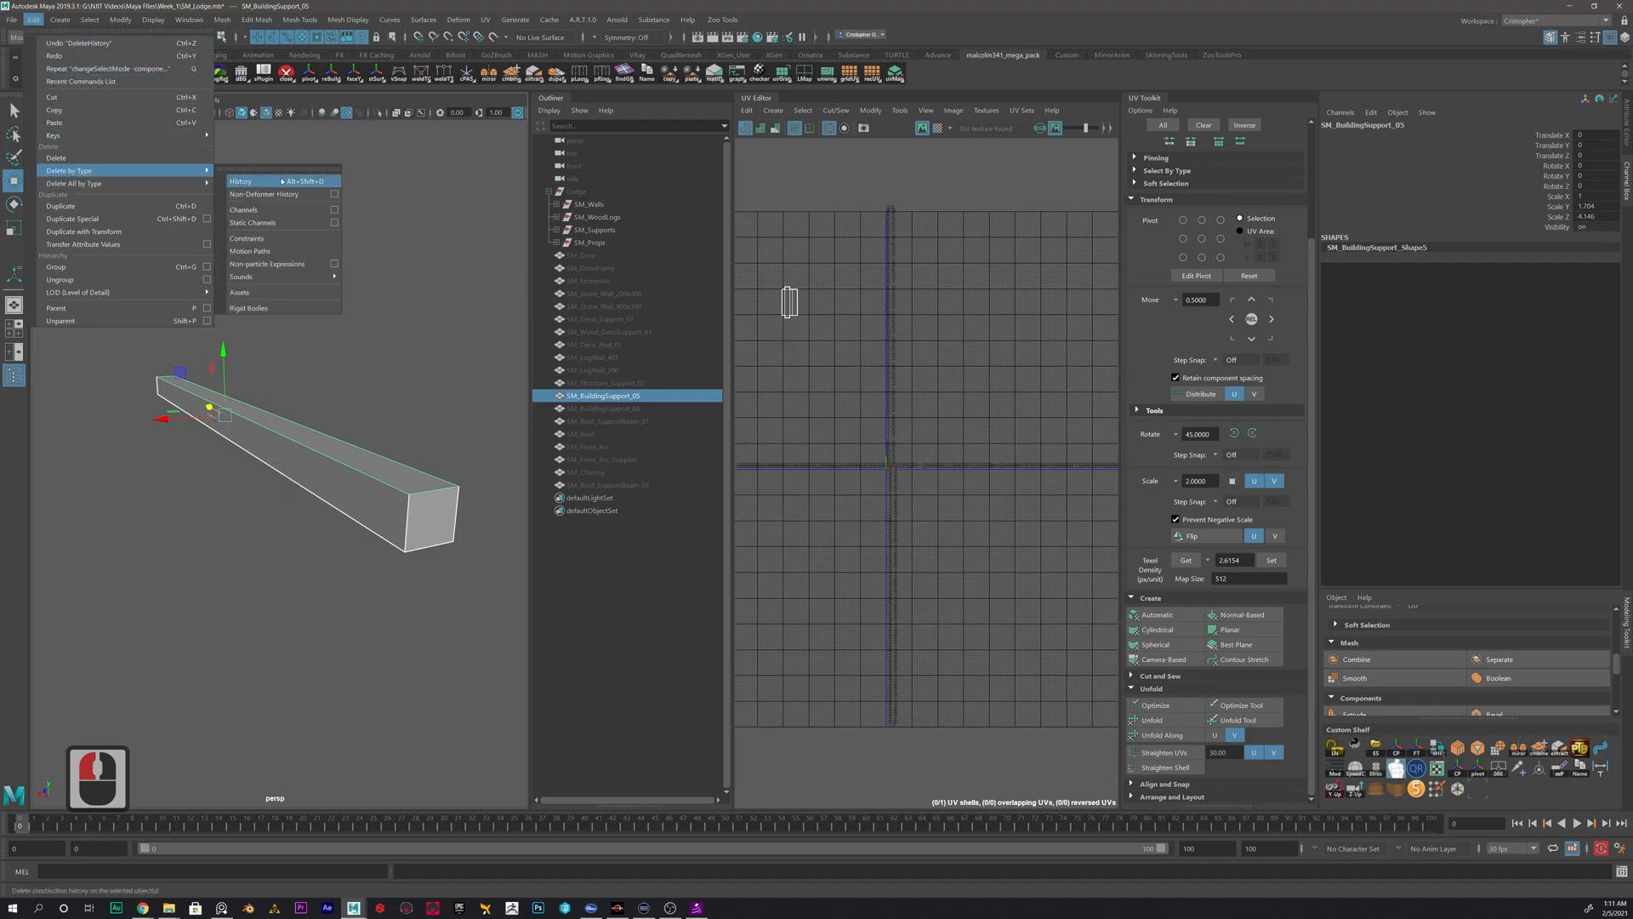
left_click(243, 182)
- Hide SM_BuildingSupport_05, show SM_Structure_Support_02 instead and apply an automatic UV projection to it
left_click(826, 361)
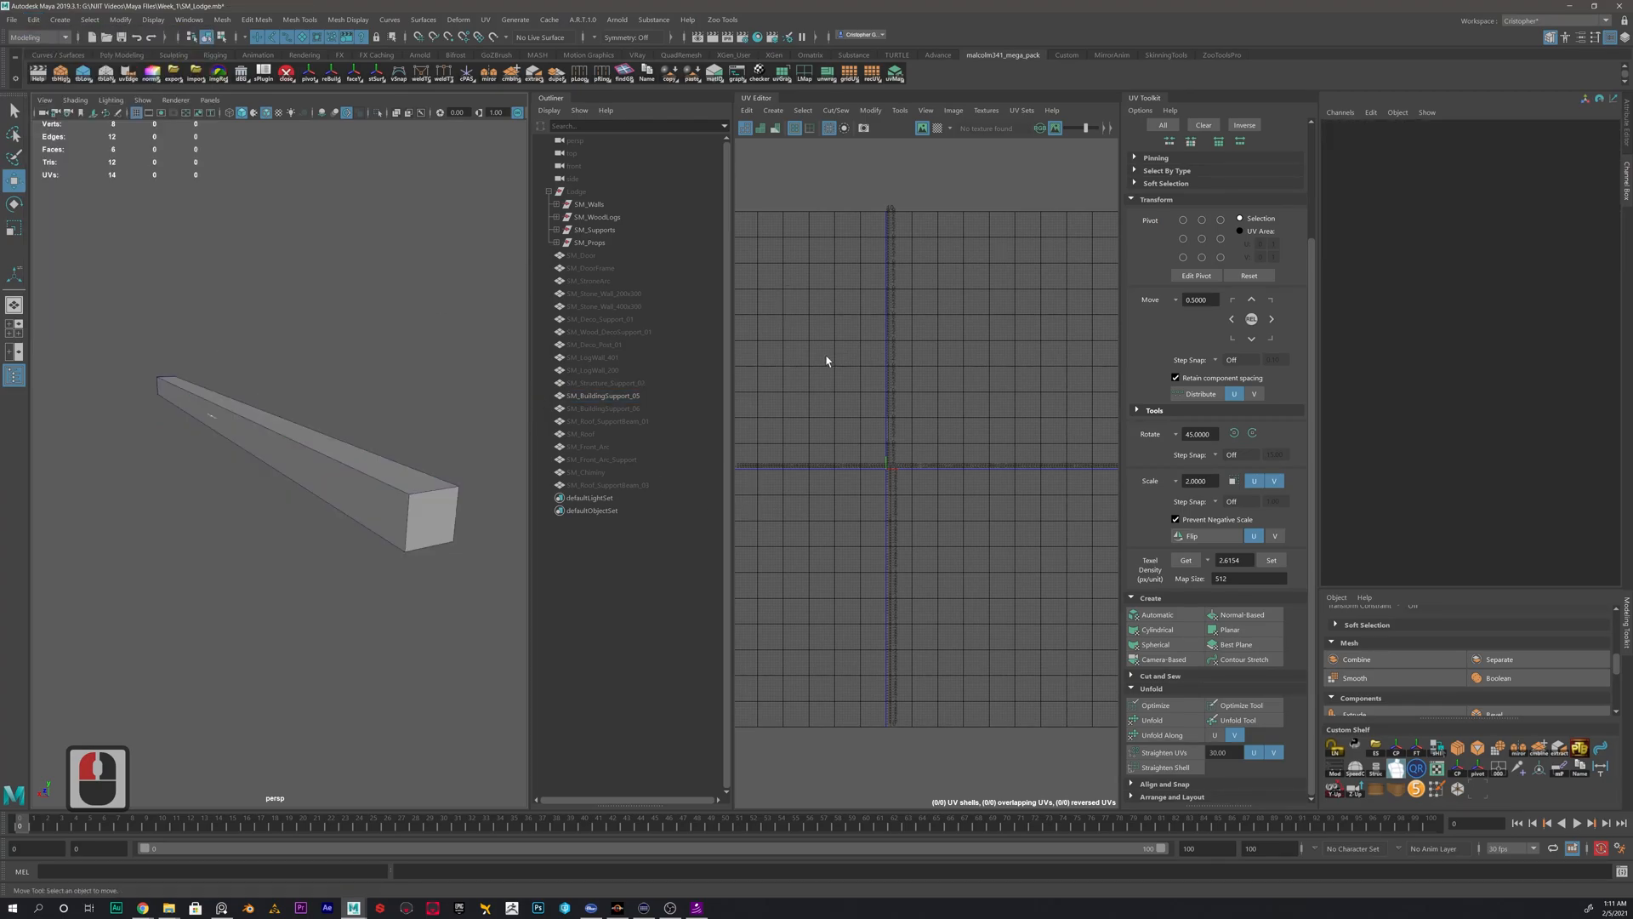
left_click(624, 396)
key("h")
left_click(627, 383)
key("h")
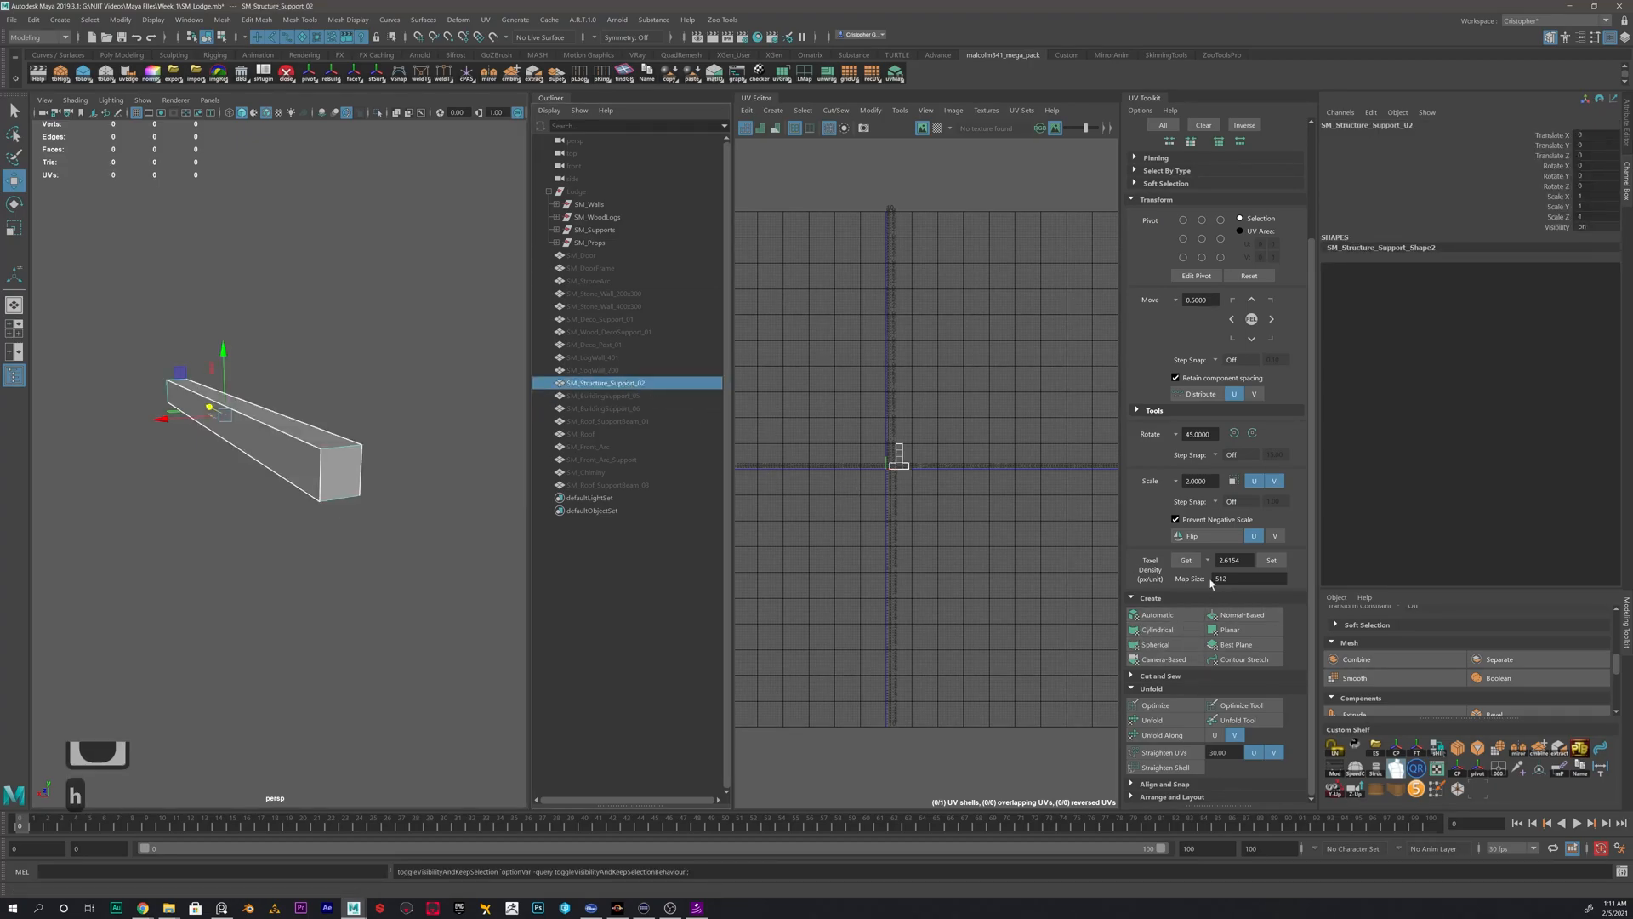
left_click(1157, 614)
- Move the structure support's first long UV shell to the left, clear of the other shells
scroll(911, 462, "up", 5)
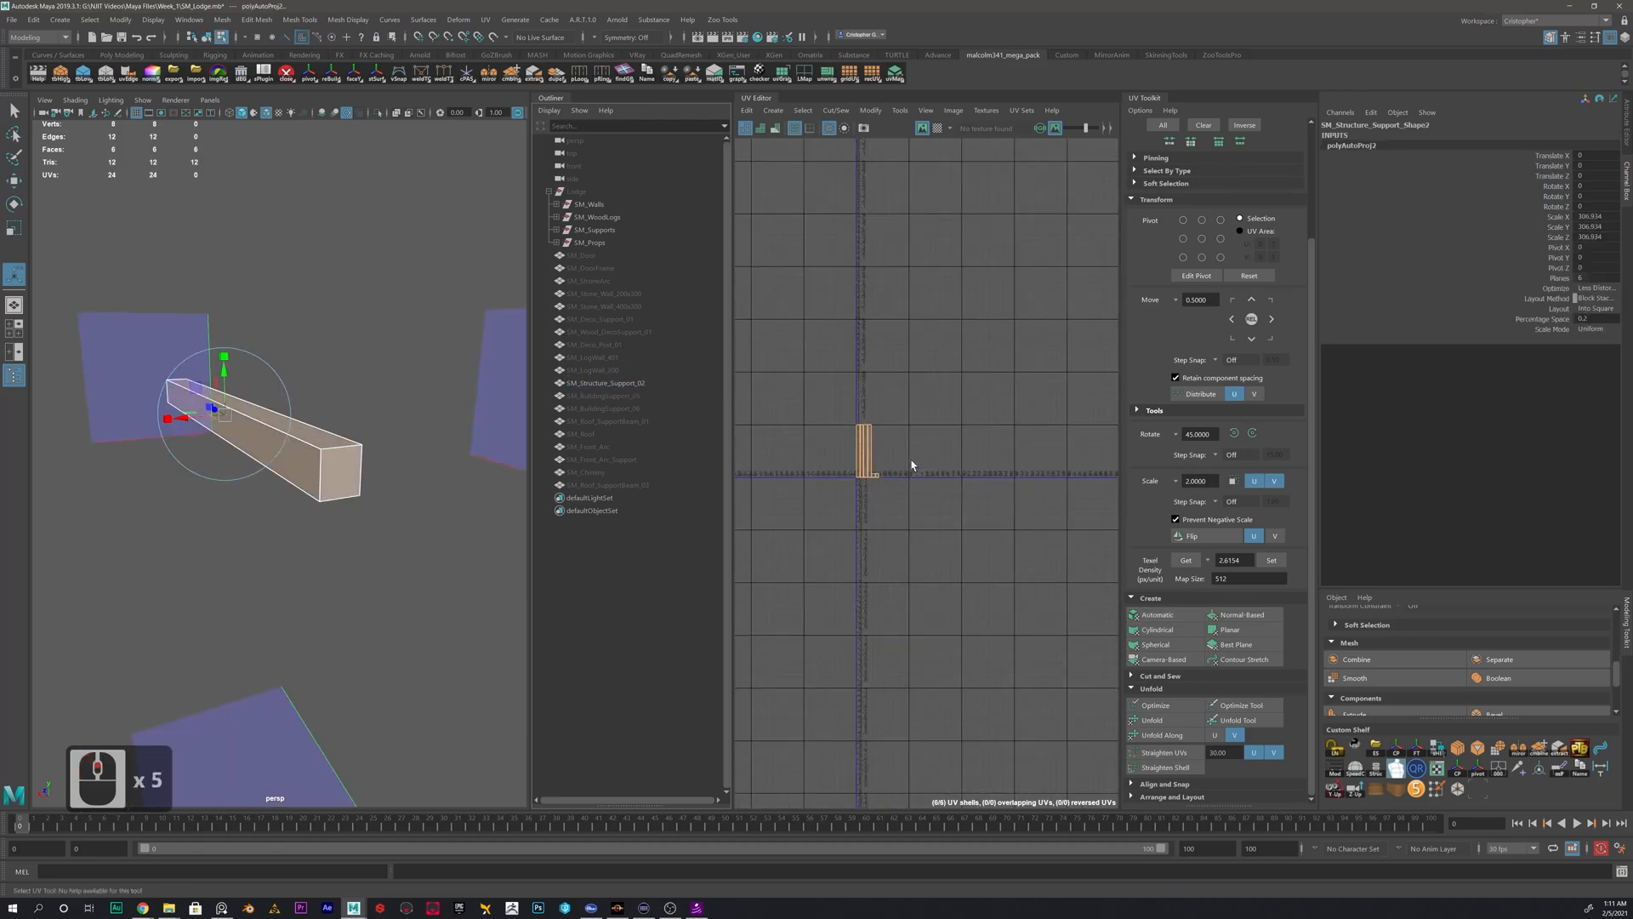
right_click_drag(922, 386, 902, 417)
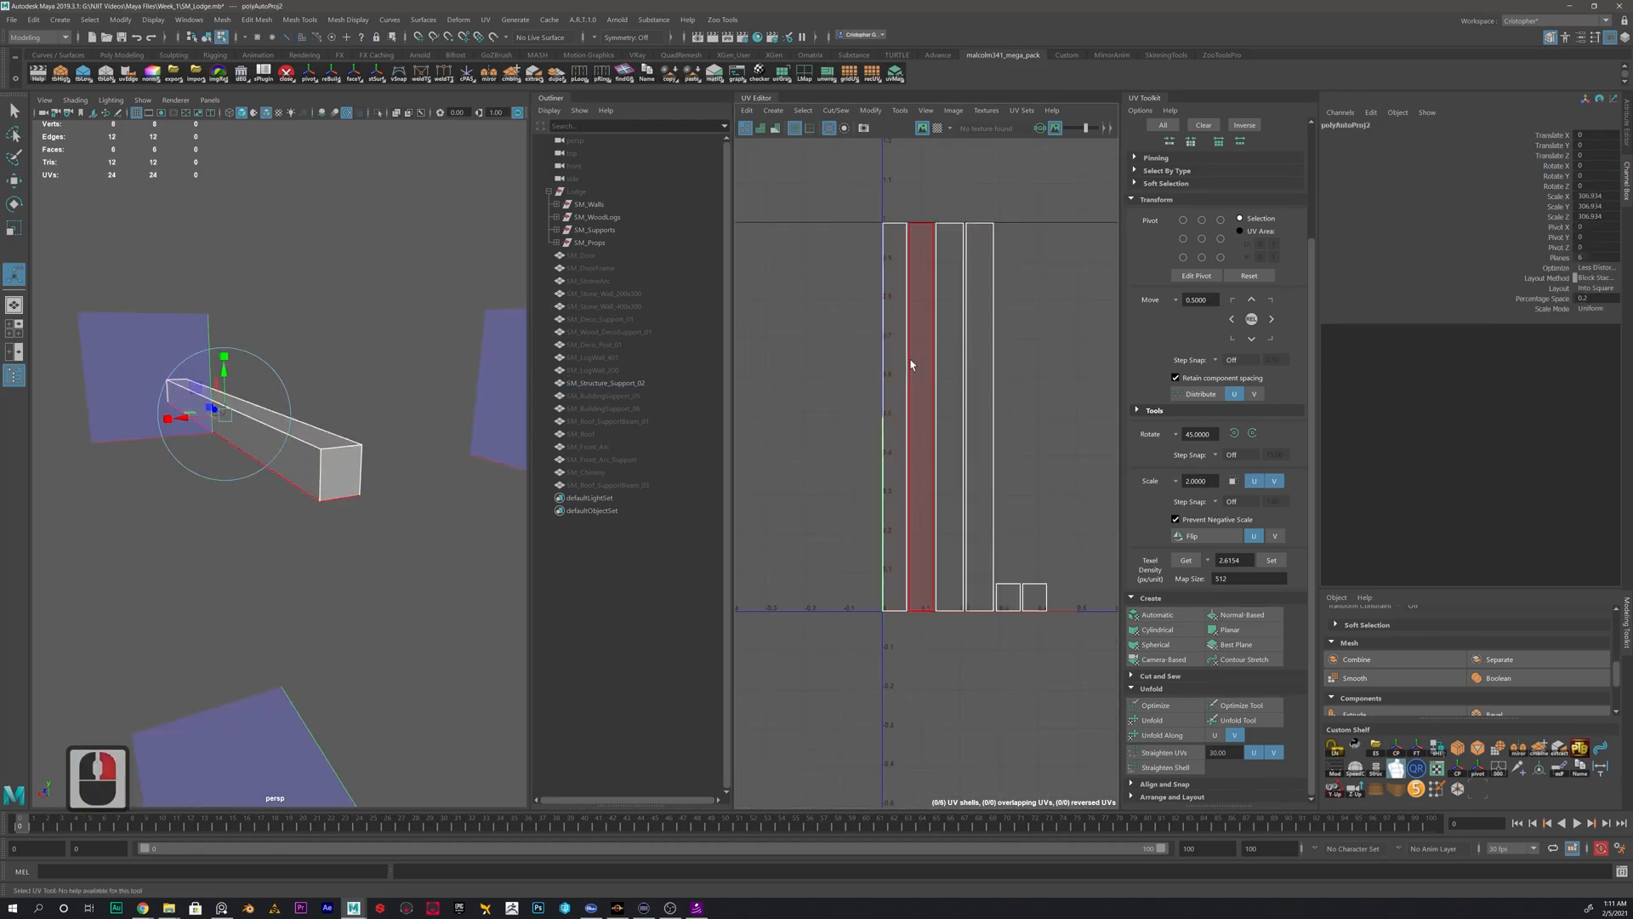
left_click(895, 397)
key("w")
left_click_drag(894, 417, 761, 424)
- Move and sew the structure support's separated UV shell to its neighbouring side along its right long edge
left_click(788, 358)
right_click_drag(788, 358, 822, 299)
left_click(774, 330)
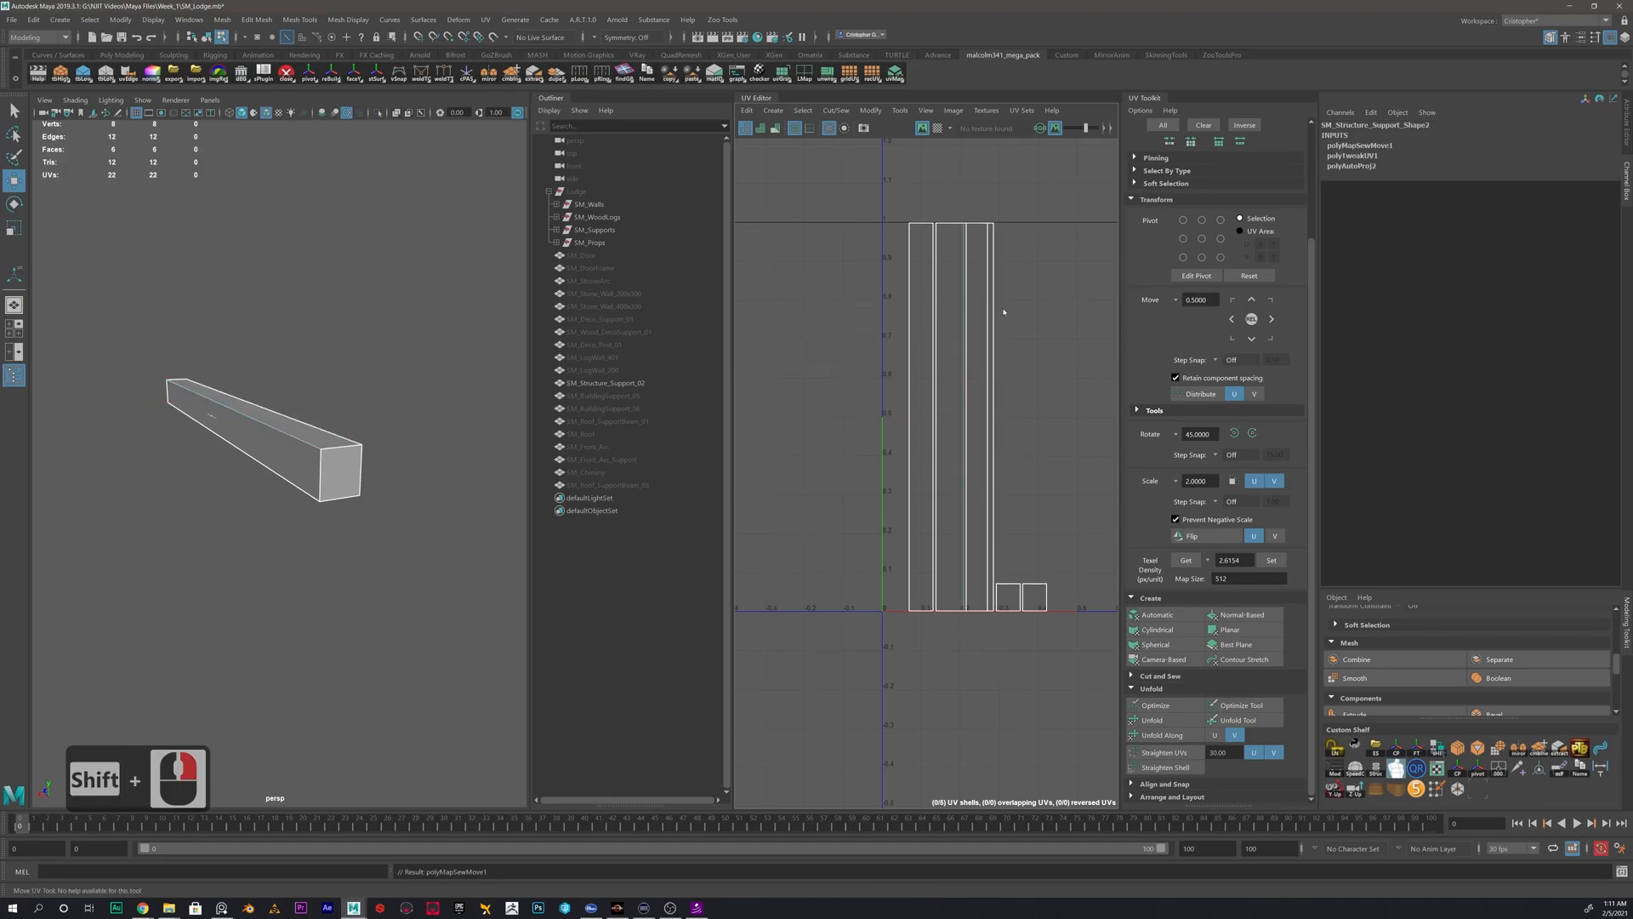
- Move the structure support's joined two-face UV shell to the left of the remaining shells
right_click_drag(1003, 311, 961, 294)
left_click(962, 338)
left_click_drag(961, 417, 786, 419)
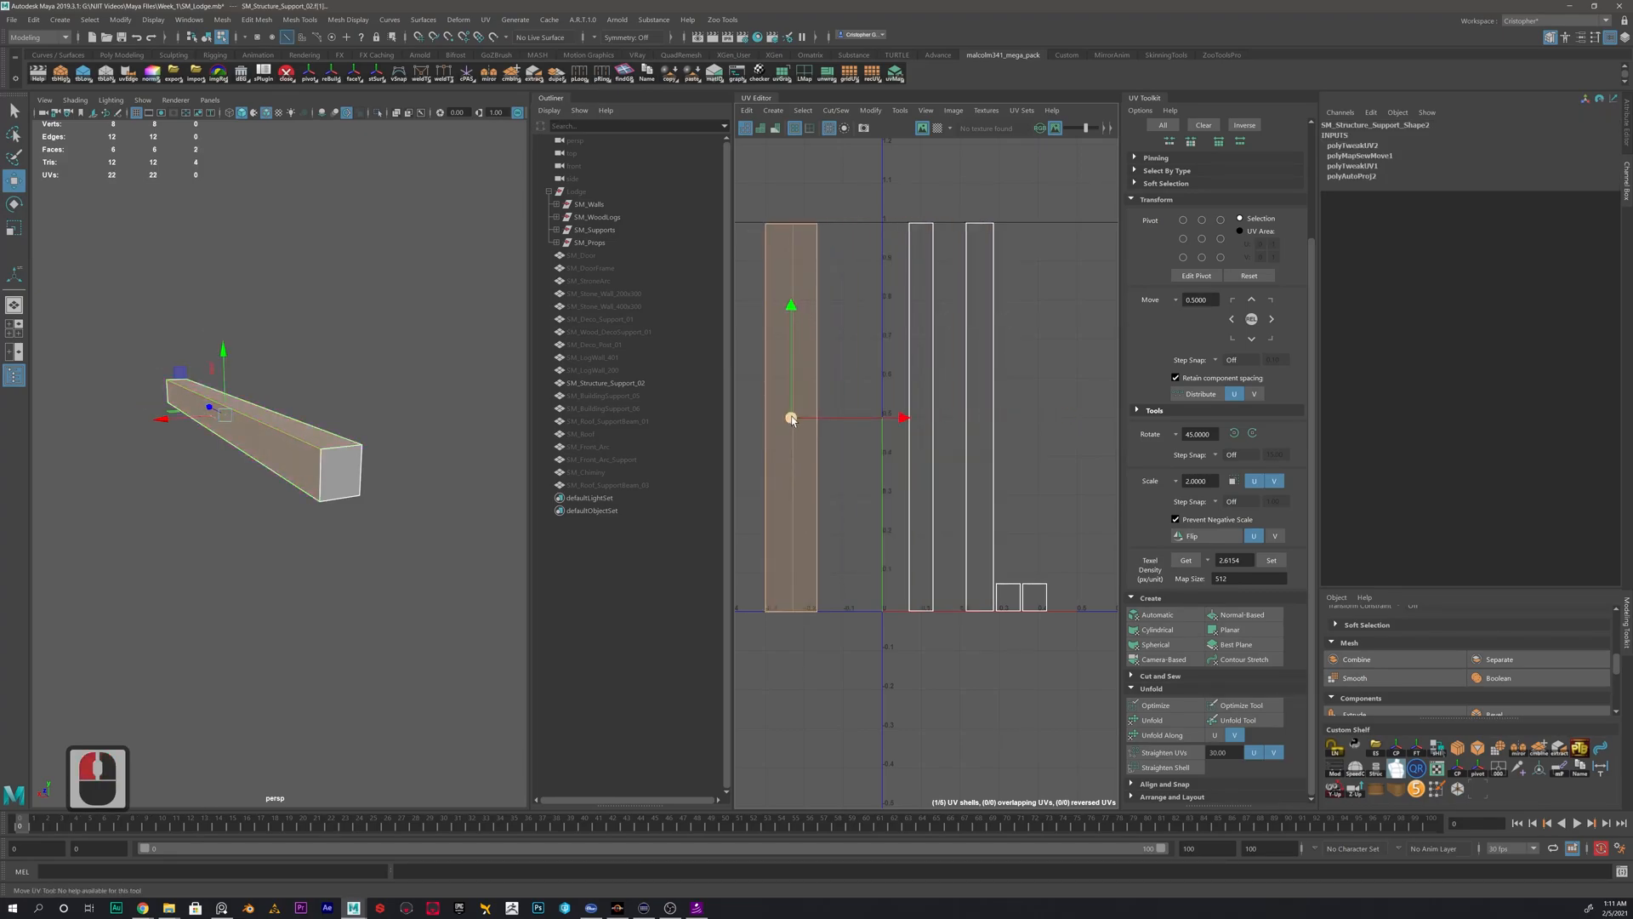
- Move and sew the two remaining long side shells onto the structure support's two-face shell
left_click(814, 364)
right_click_drag(814, 364, 832, 302)
left_click(812, 365)
left_click(853, 372)
right_click_drag(860, 370, 859, 350, "shift")
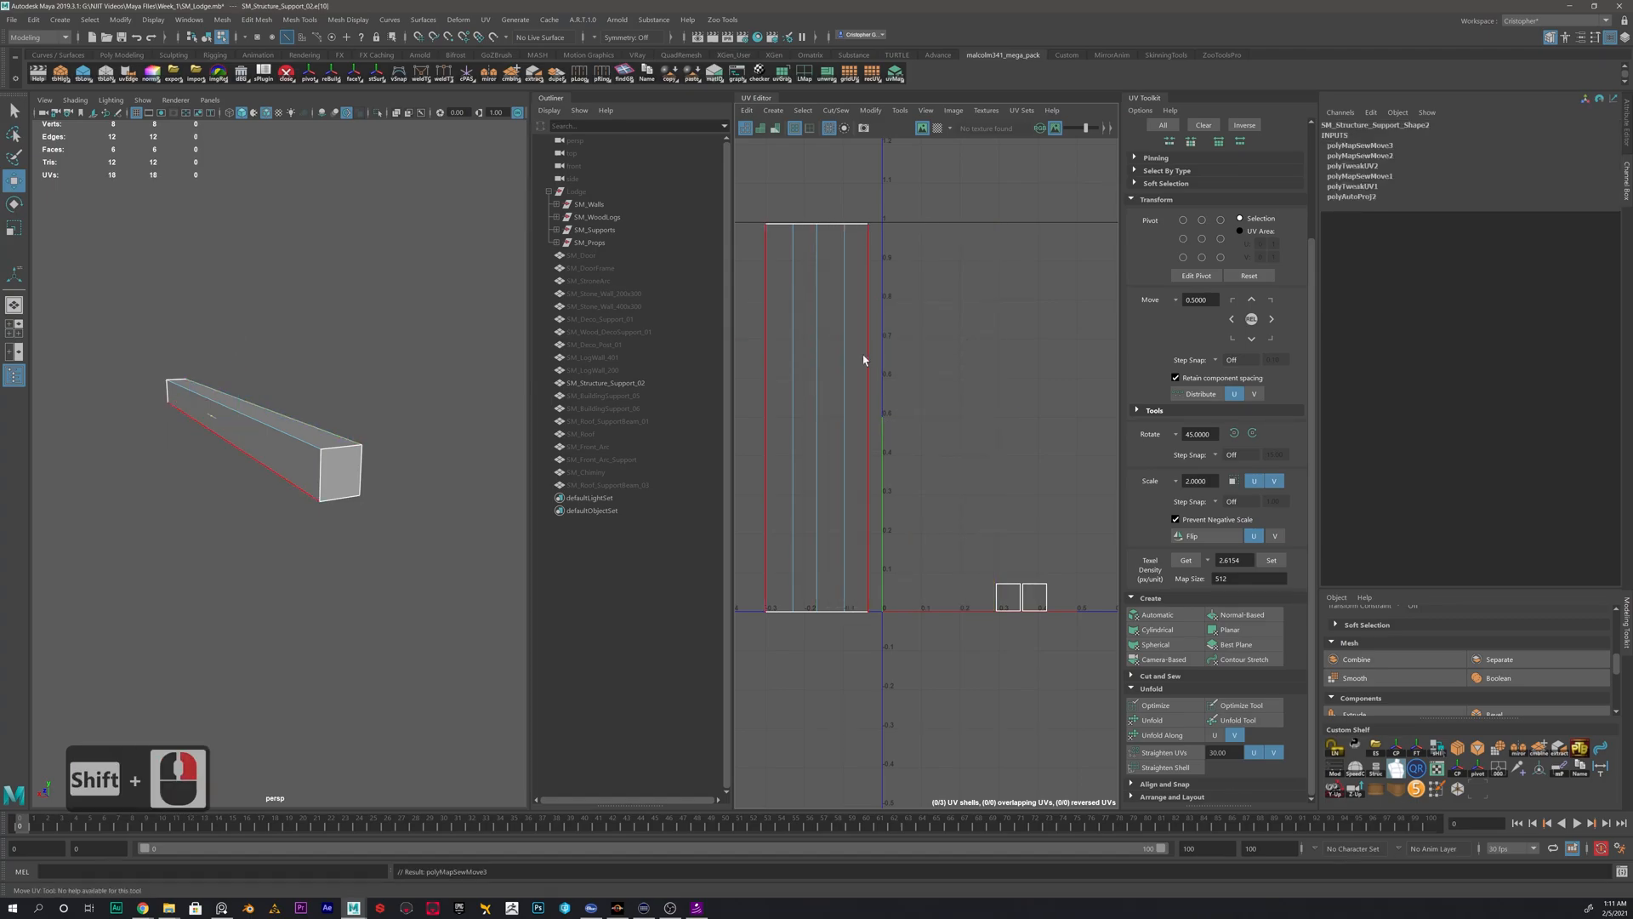
- Move and sew the two square end-cap shells onto the short ends of the structure support's long UV strip
left_click(877, 365)
left_click(805, 225)
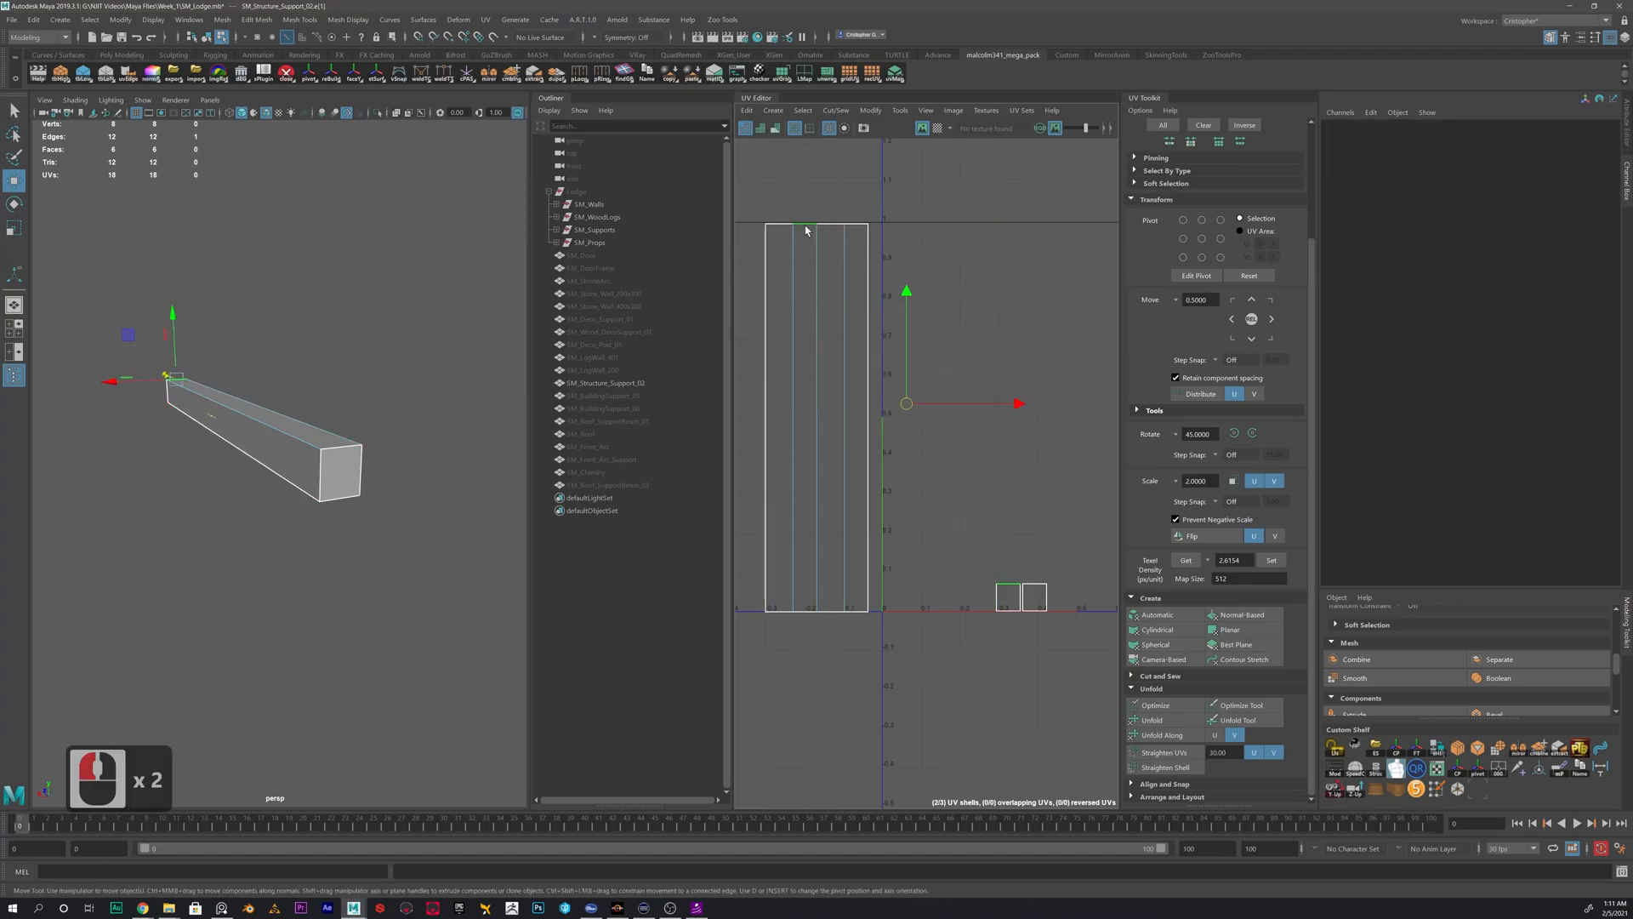
left_click(805, 612, "shift")
right_click_drag(948, 484, 943, 448, "shift")
- Delete the construction history of SM_Structure_Support_02 with its UVs joined into one shell
right_click_drag(809, 371, 768, 355)
left_click(829, 366)
key("alt+shift+d")
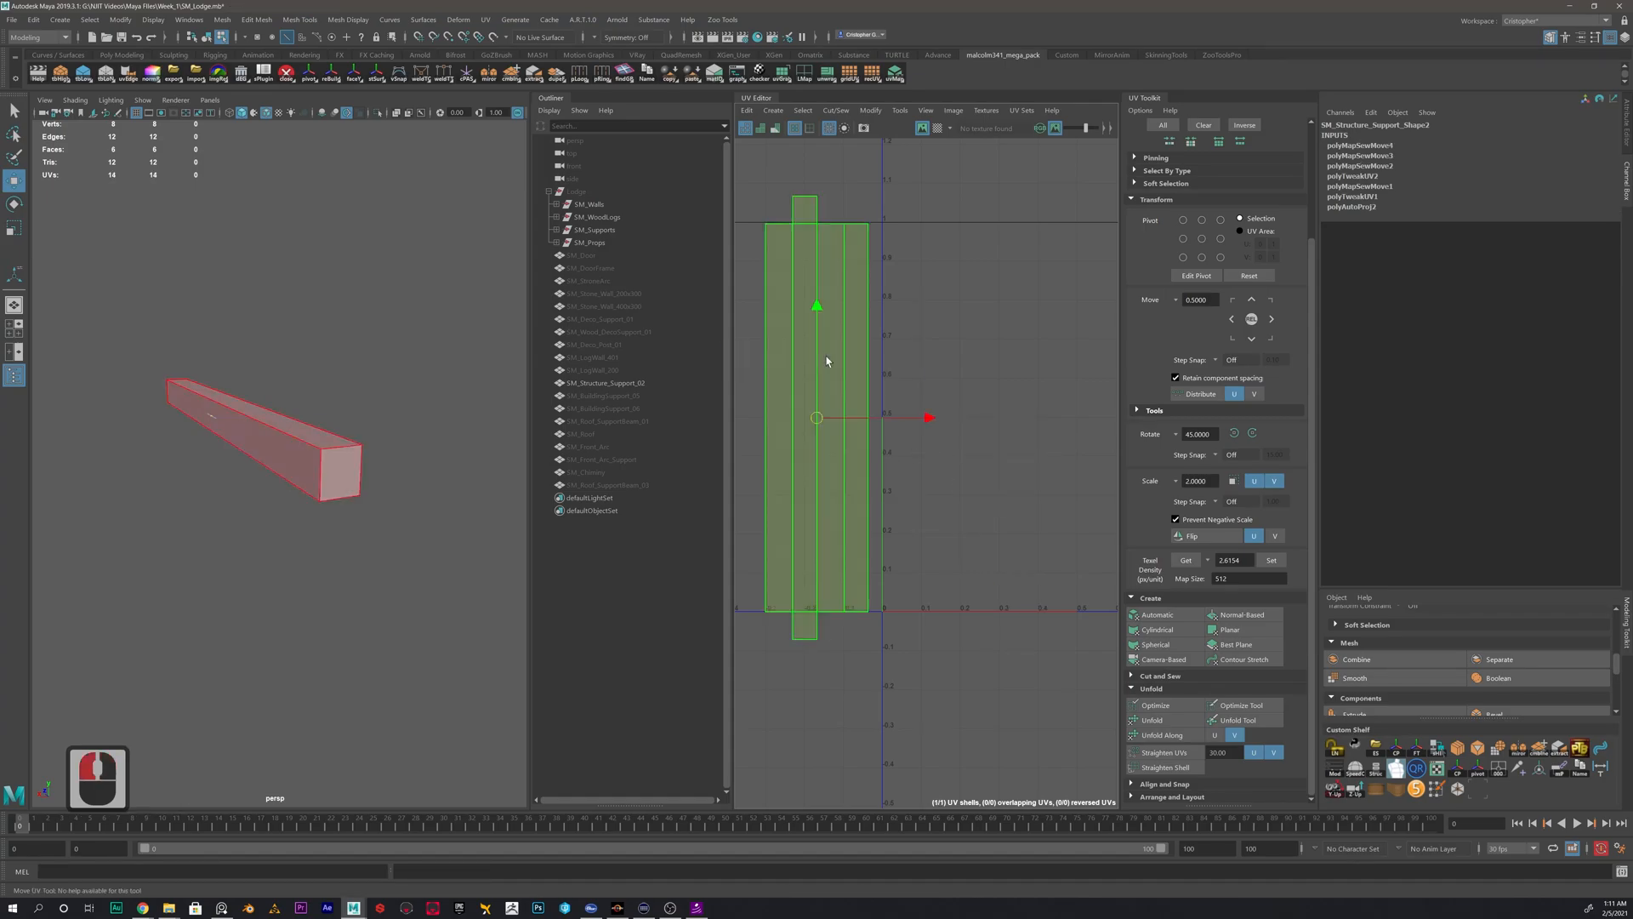
right_click_drag(279, 477, 337, 456)
left_click(381, 384)
left_click(332, 465)
key("alt+shift+d")
- Move the structure support's complete UV shell up and to the left, well outside the 0–1 UV tile
scroll(825, 429, "down", 10)
middle_click_drag(854, 456, 944, 456, "alt")
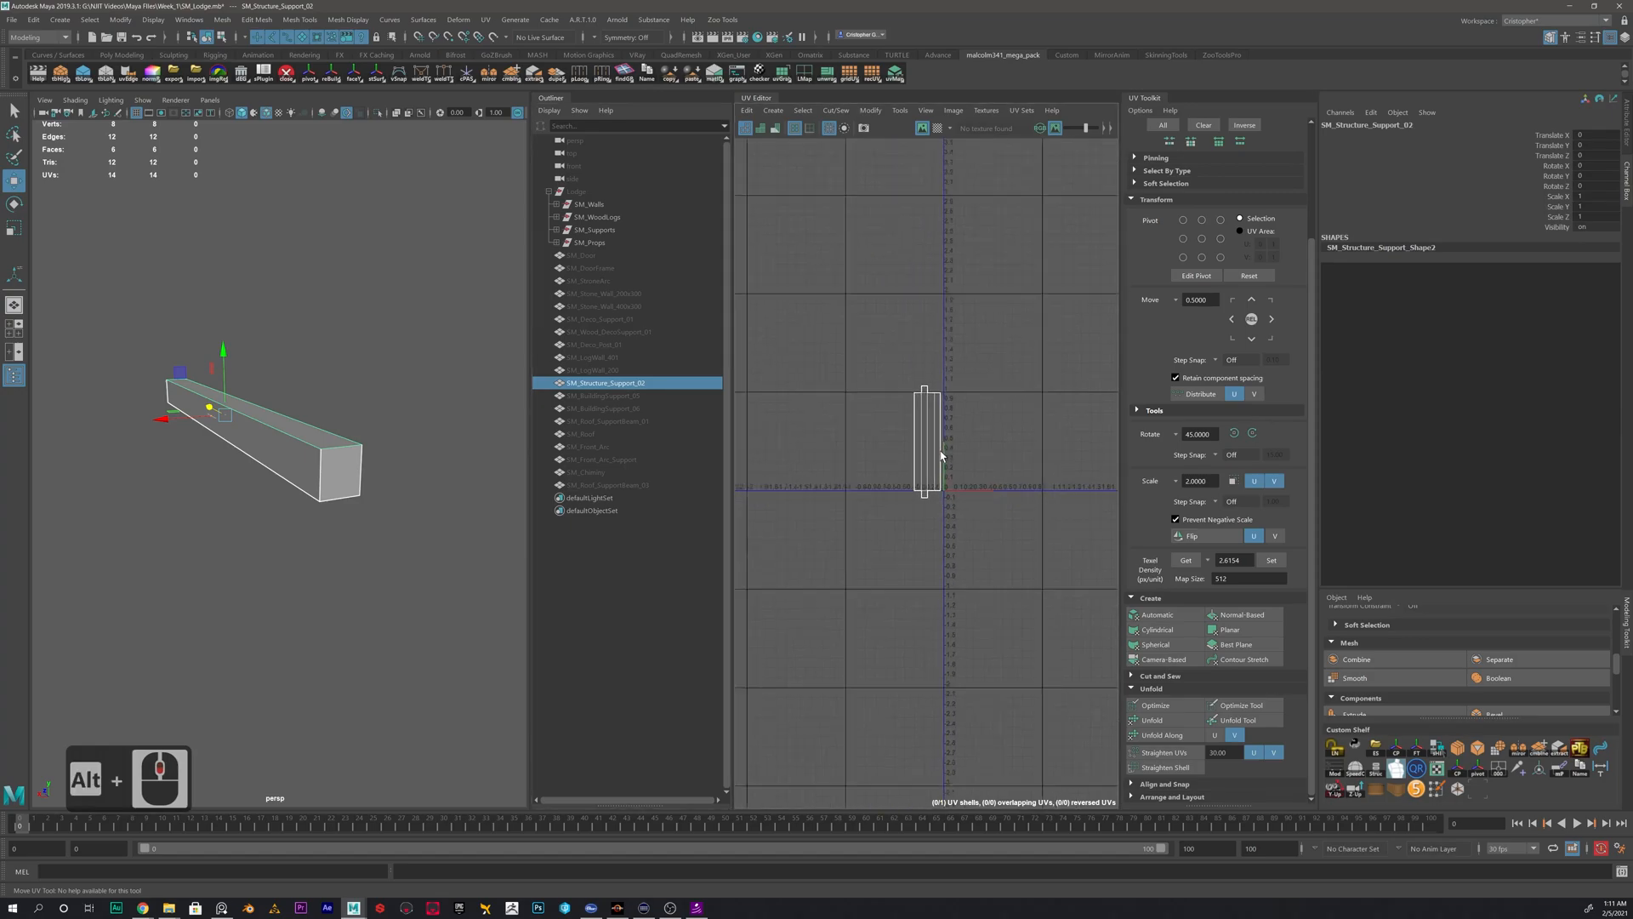
right_click_drag(920, 458, 859, 434)
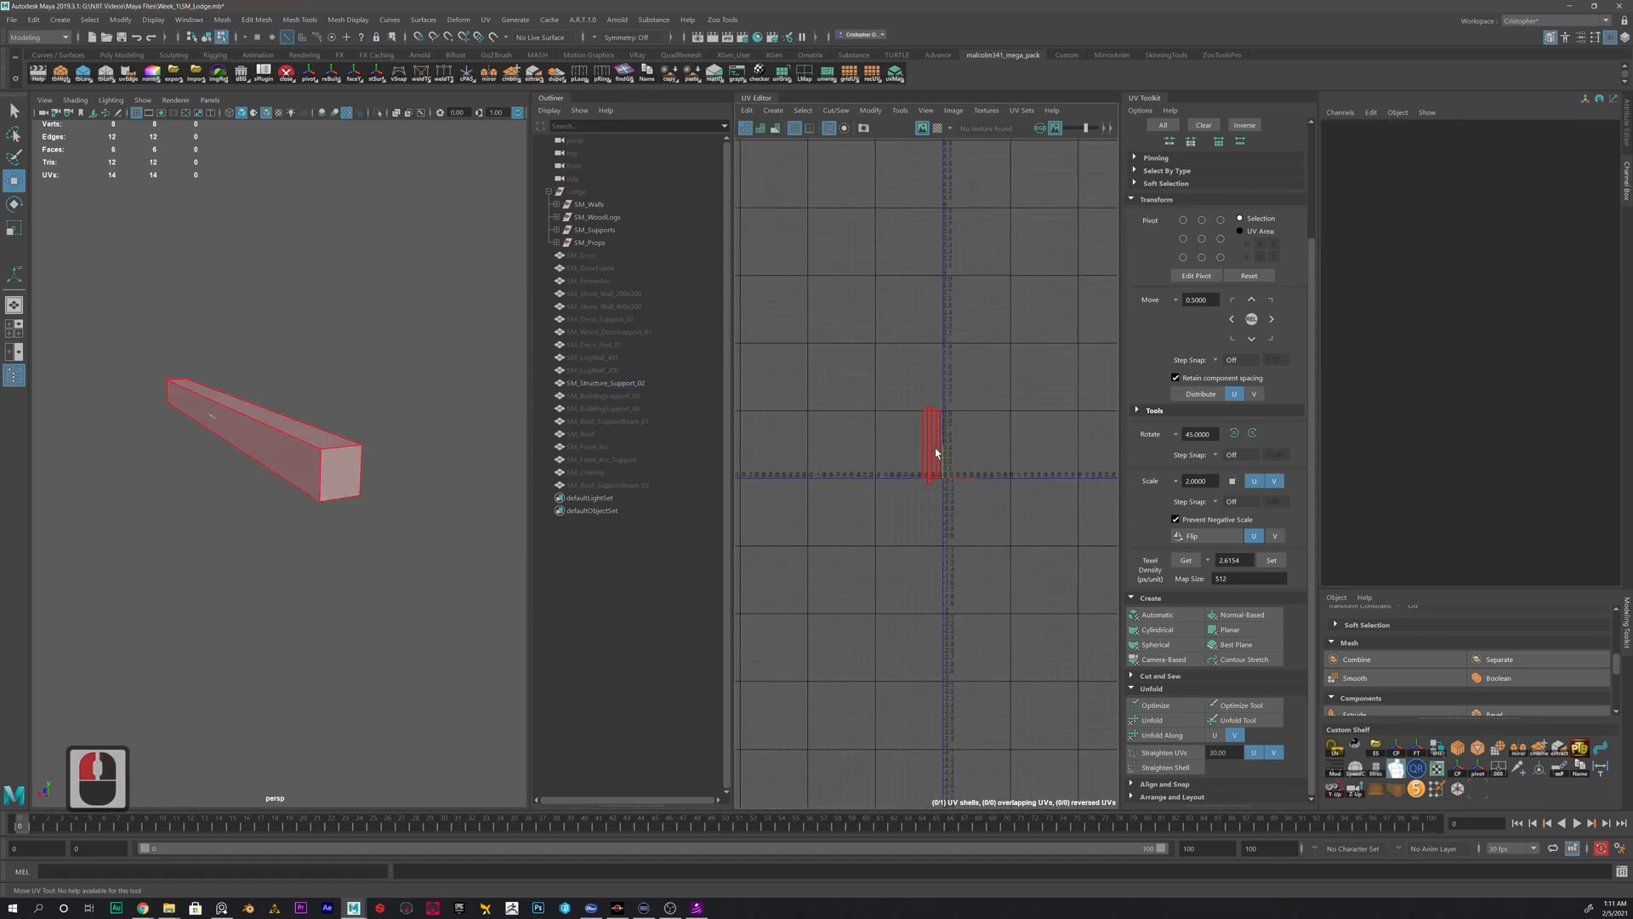
left_click(937, 453)
scroll(939, 491, "down", 5)
left_click_drag(937, 463, 907, 257)
left_click(859, 270)
- Reselect SM_Structure_Support_02 as an object and clear the history left by moving its UV shell
right_click_drag(303, 443, 401, 397)
left_click(401, 397)
left_click(667, 384)
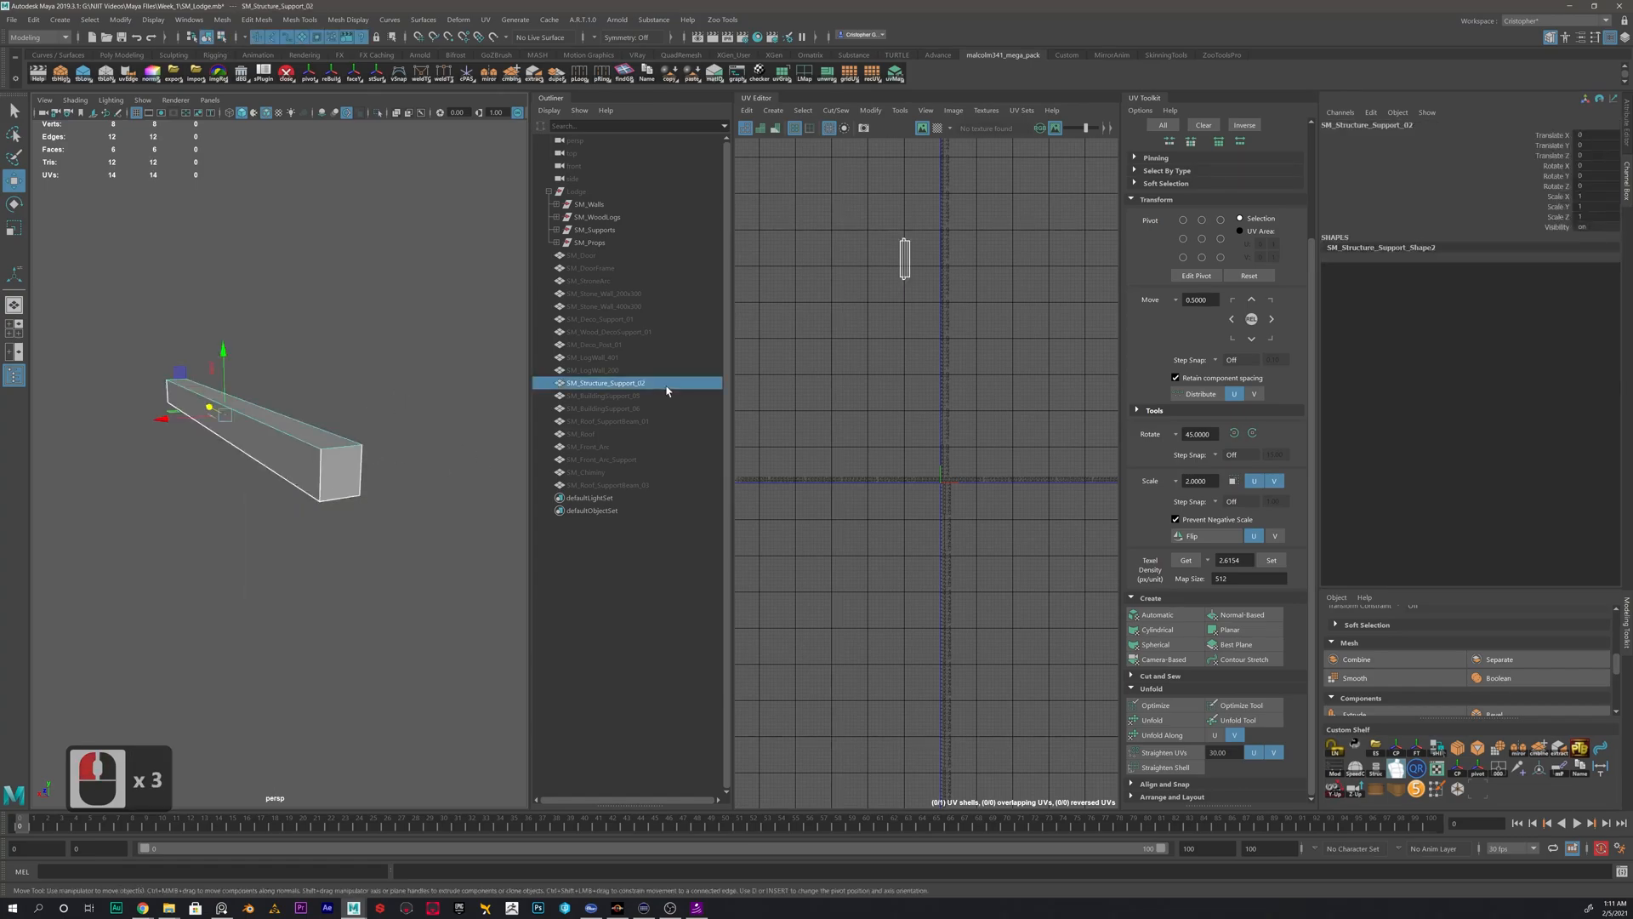
key("alt+shift+d")
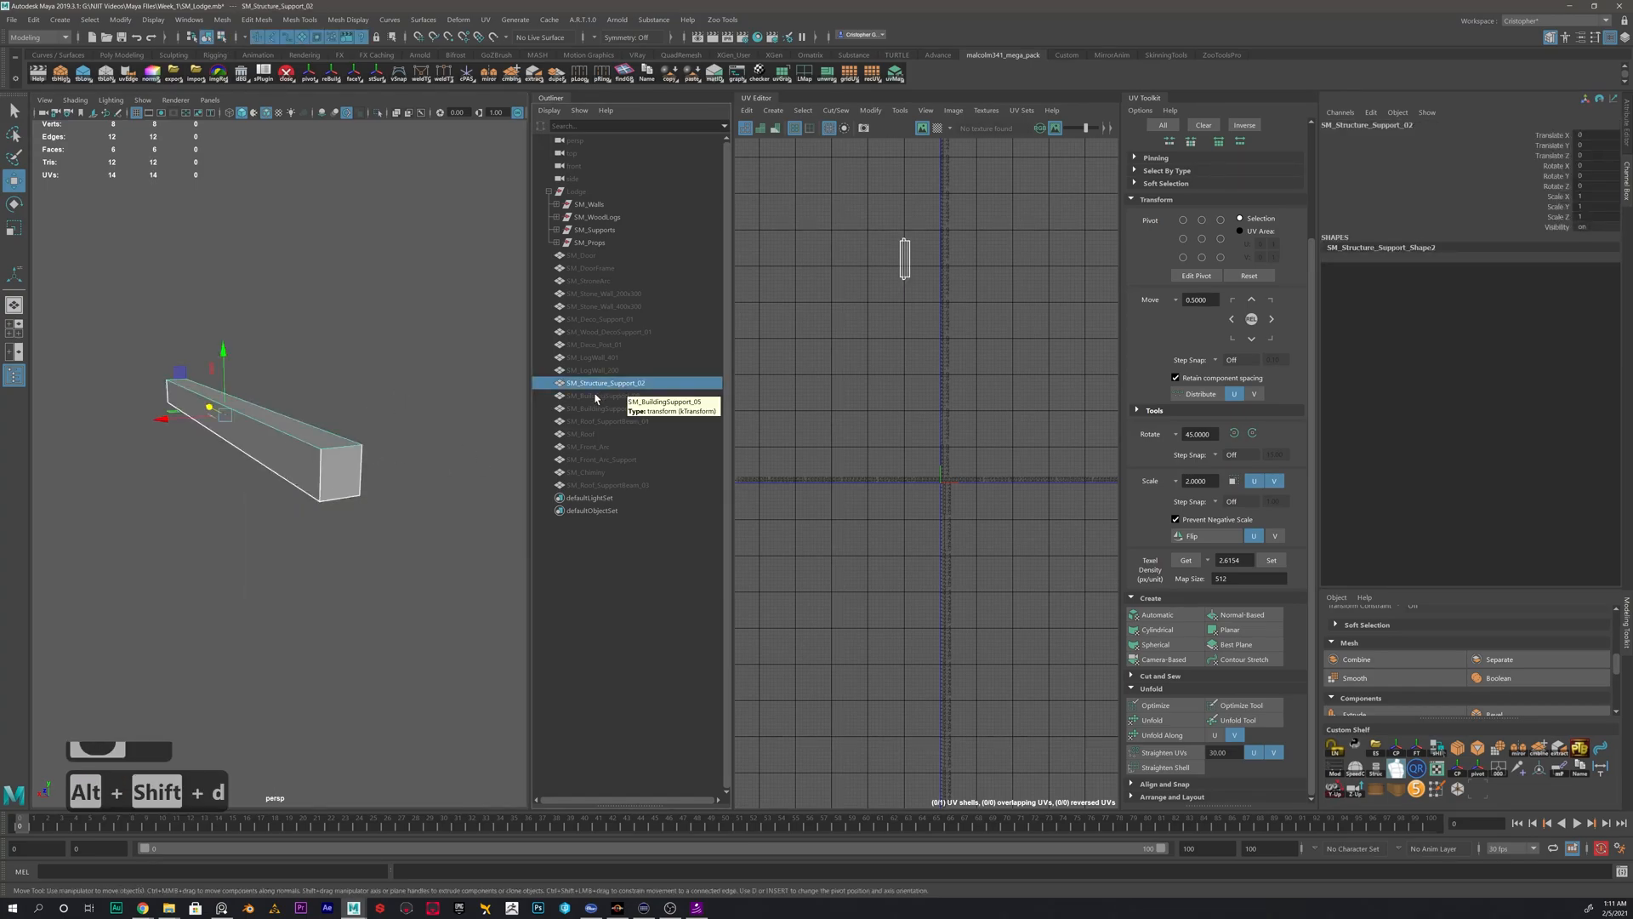
- Hide SM_Structure_Support_02, then unhide SM_LogWall_200 and select it as the next mesh to unwrap
left_click(606, 386)
left_click(606, 386)
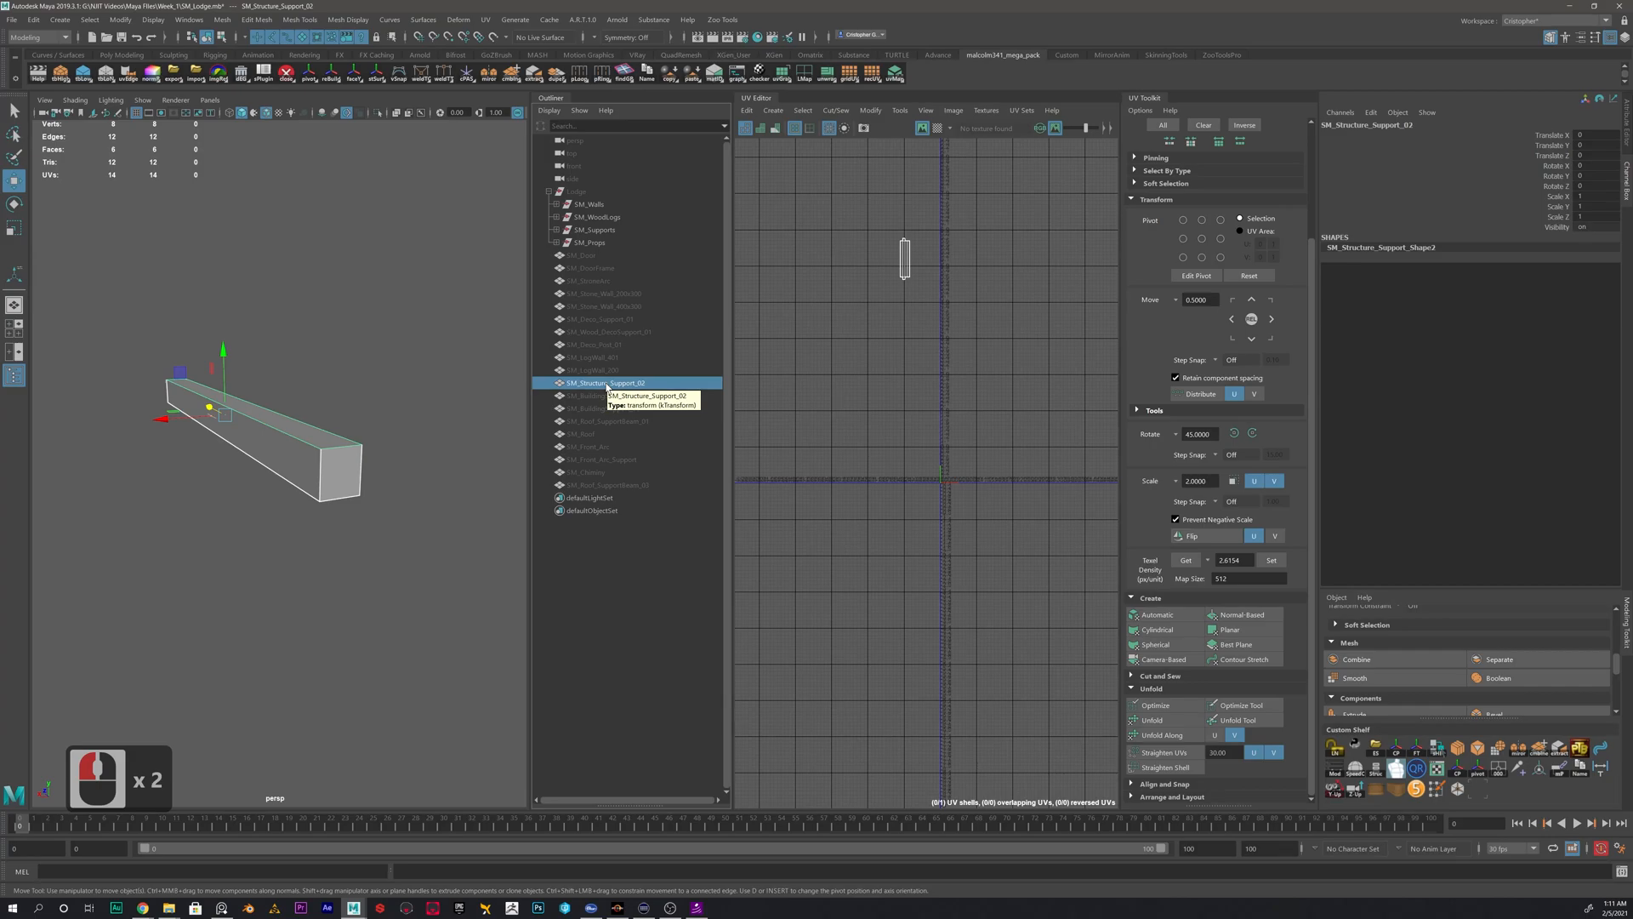
left_click(605, 371)
key("h")
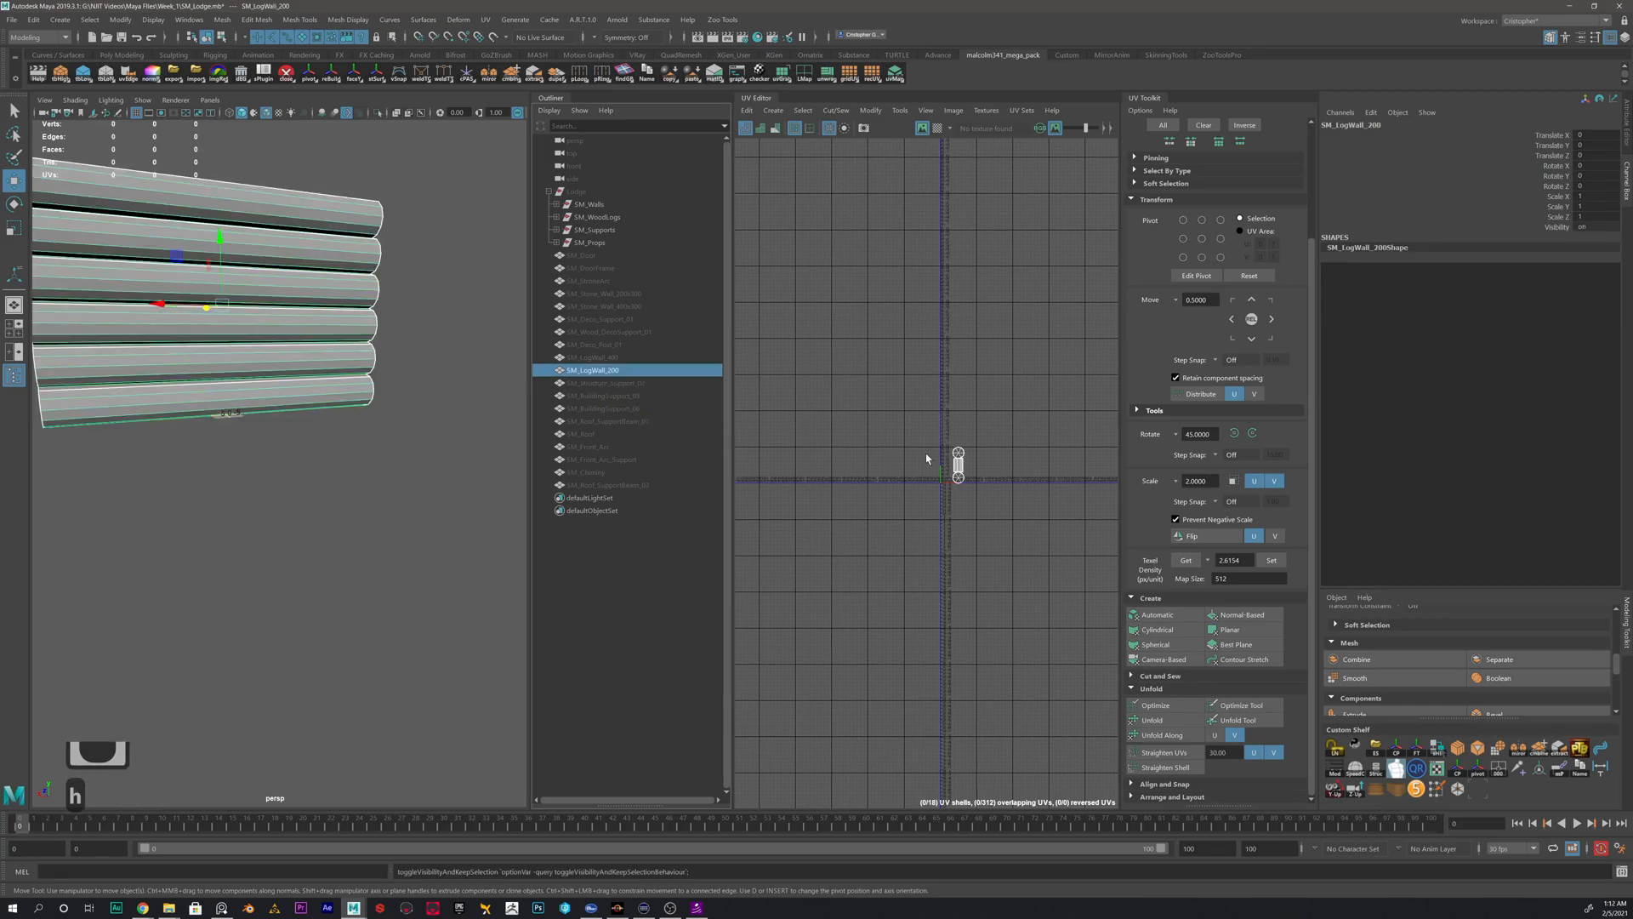
left_click(602, 358)
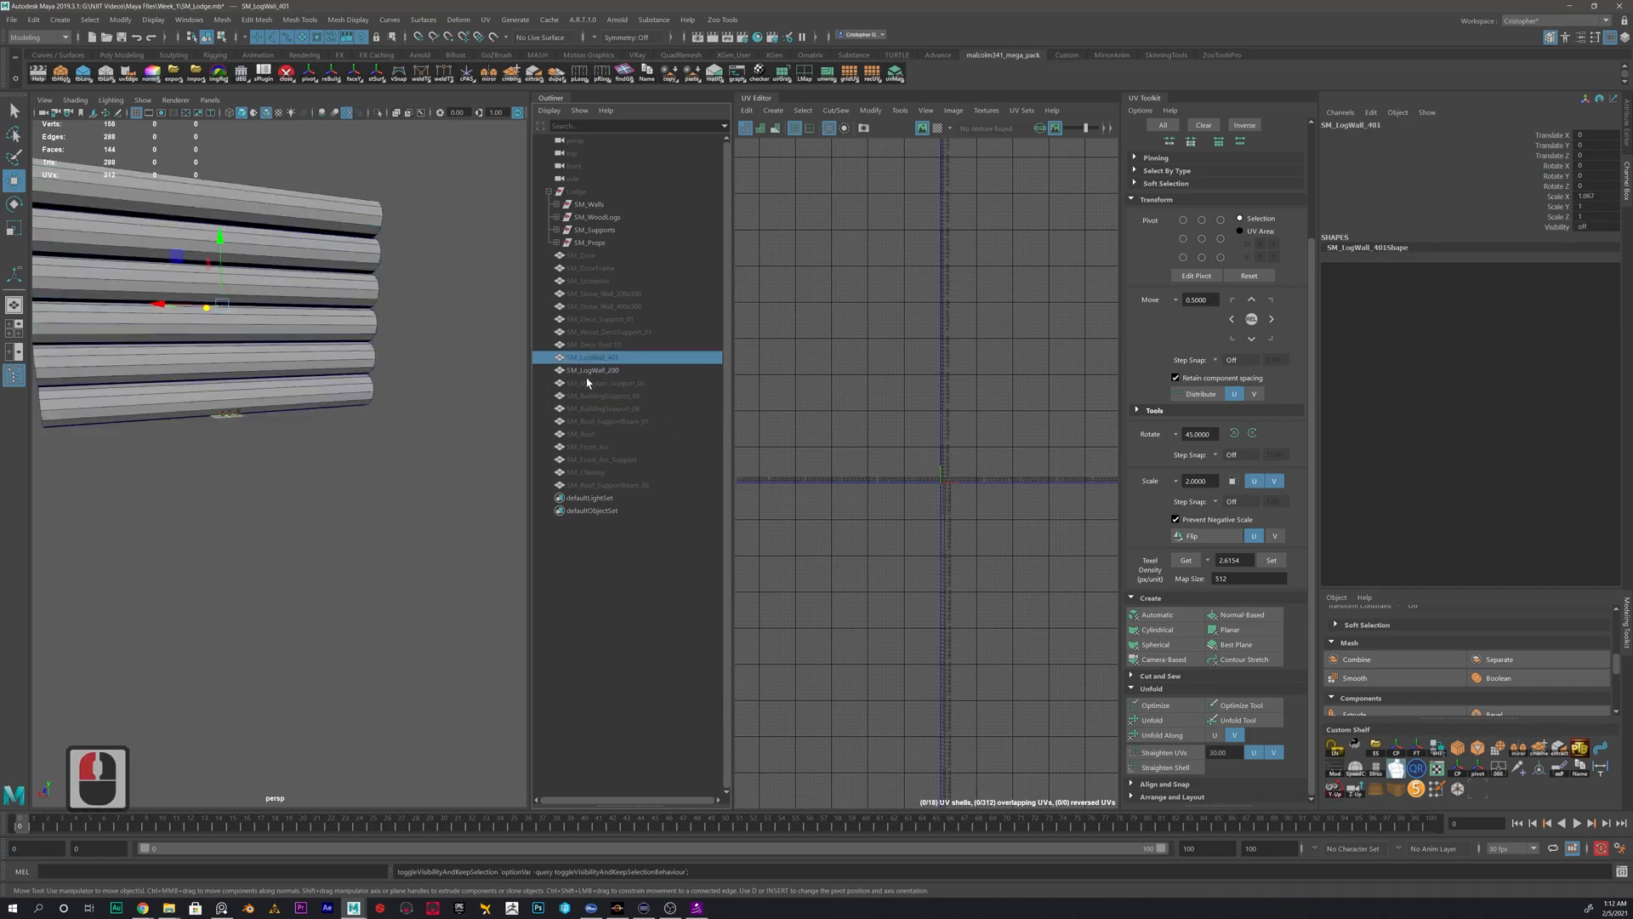
left_click(593, 371)
left_click_drag(295, 497, 274, 455, "alt")
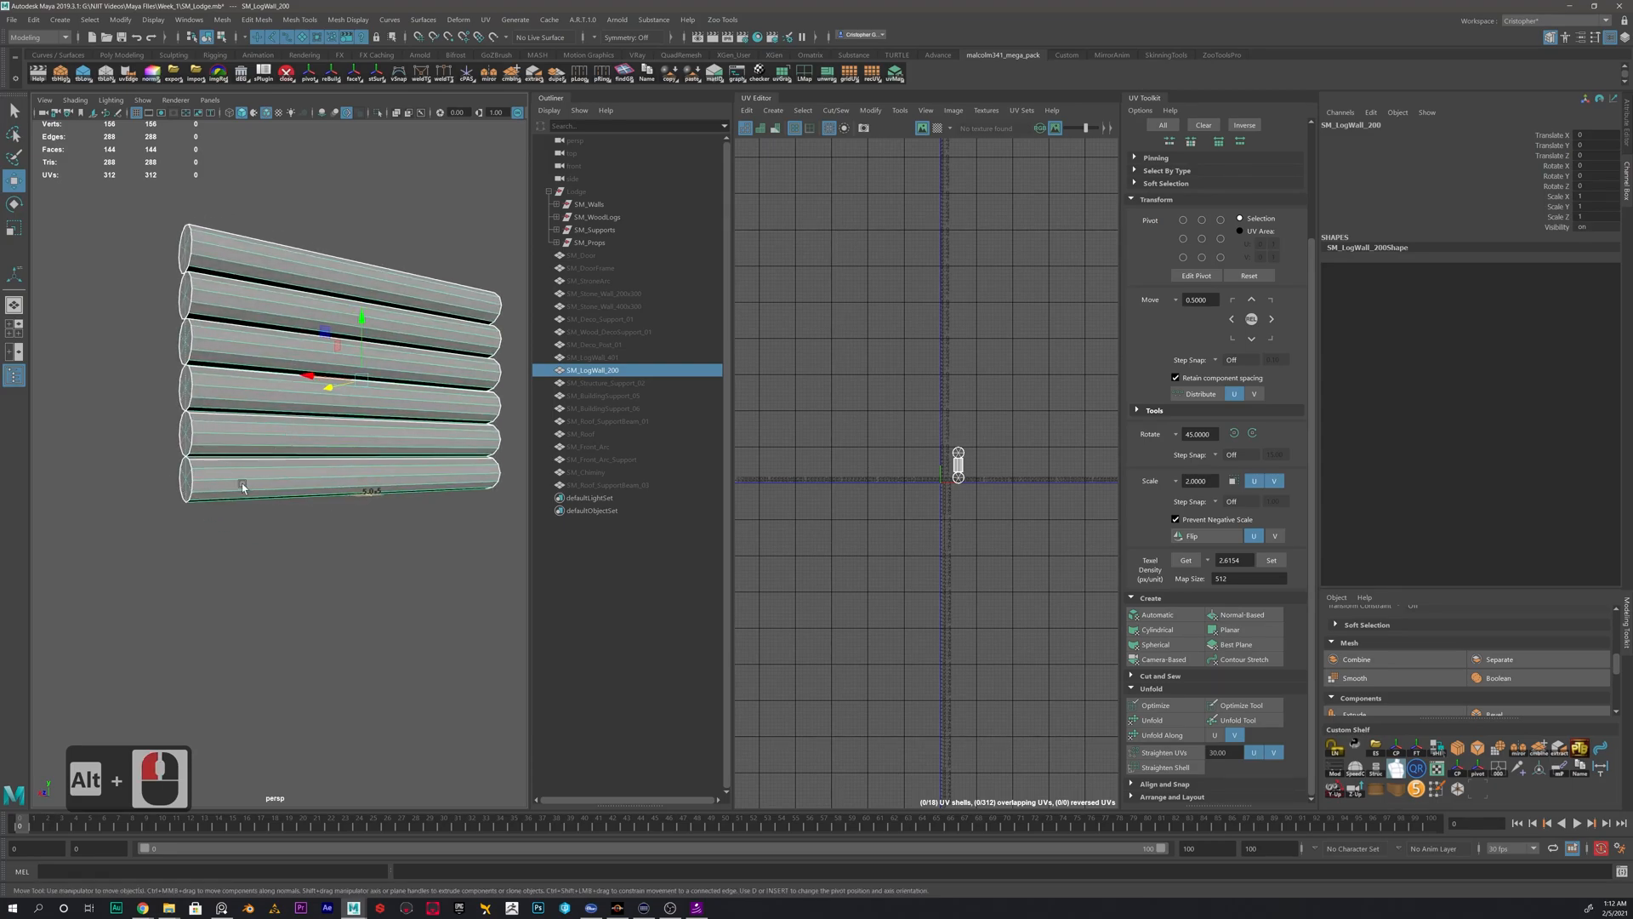
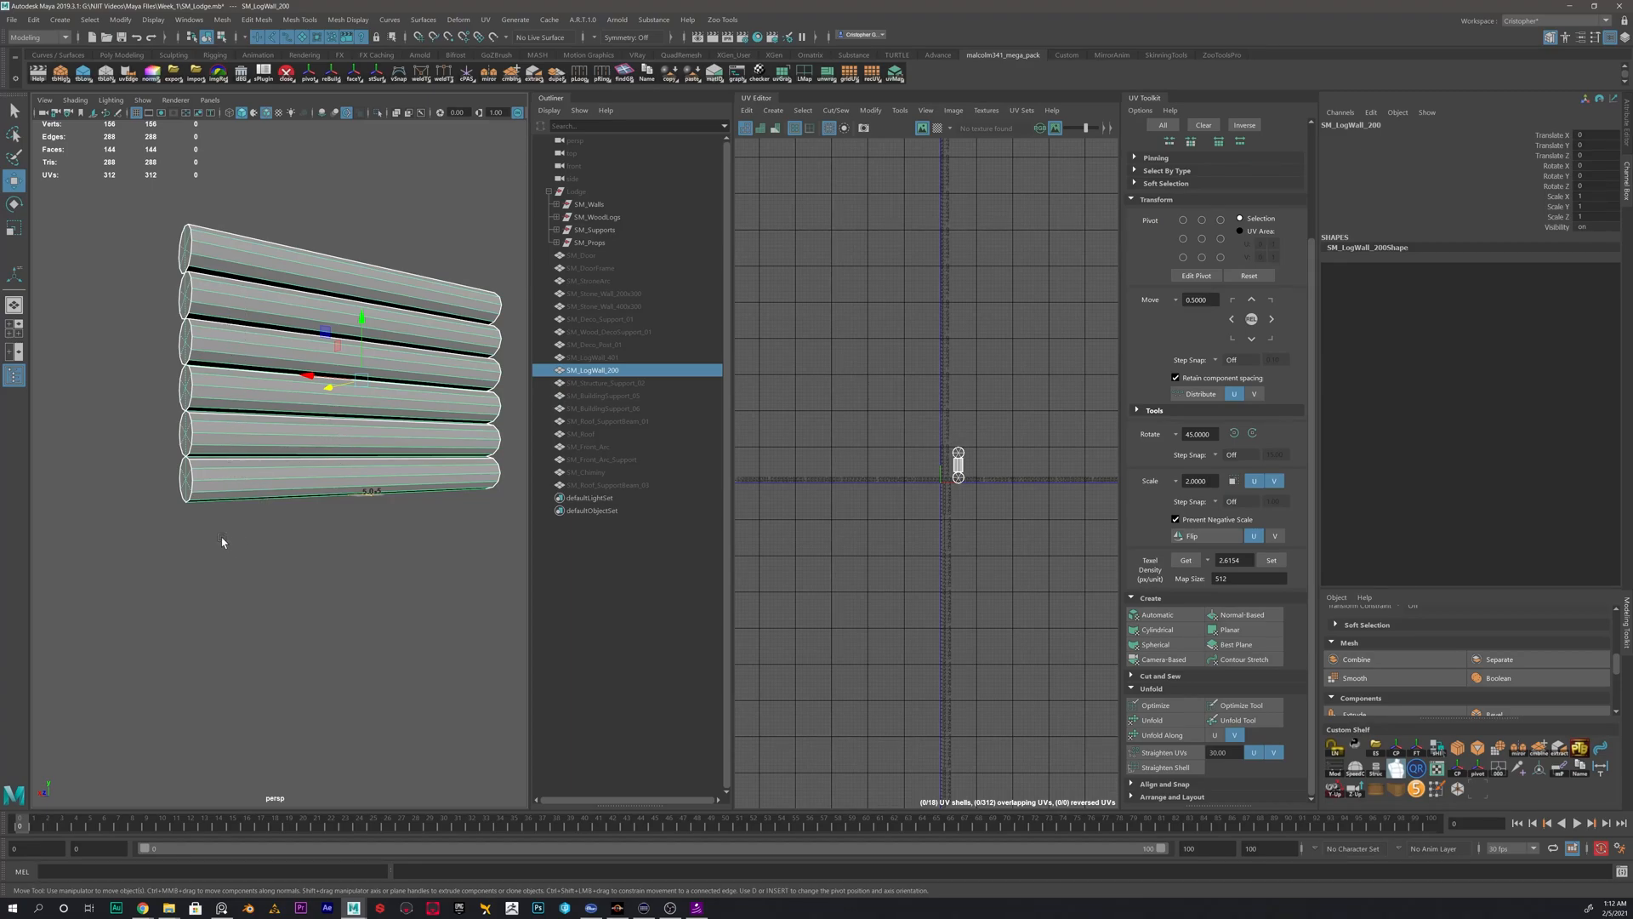
- Examine SM_LogWall_200's round log ends and the lengths of the logs from several angles
left_click(281, 489)
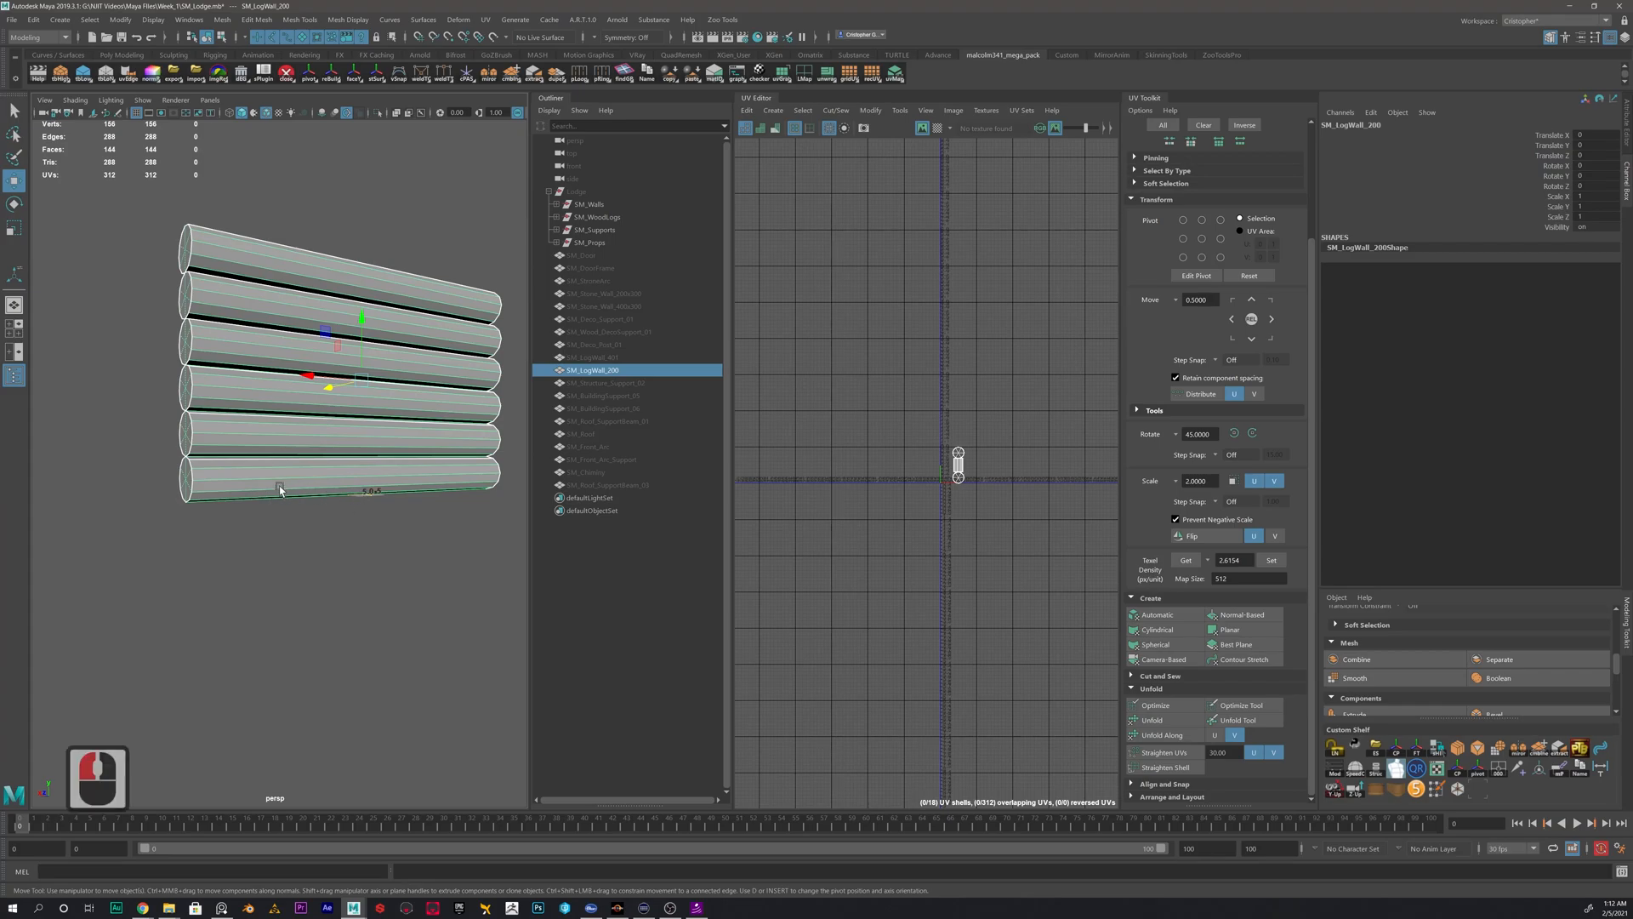
left_click(408, 638)
left_click(339, 493)
left_click(392, 638)
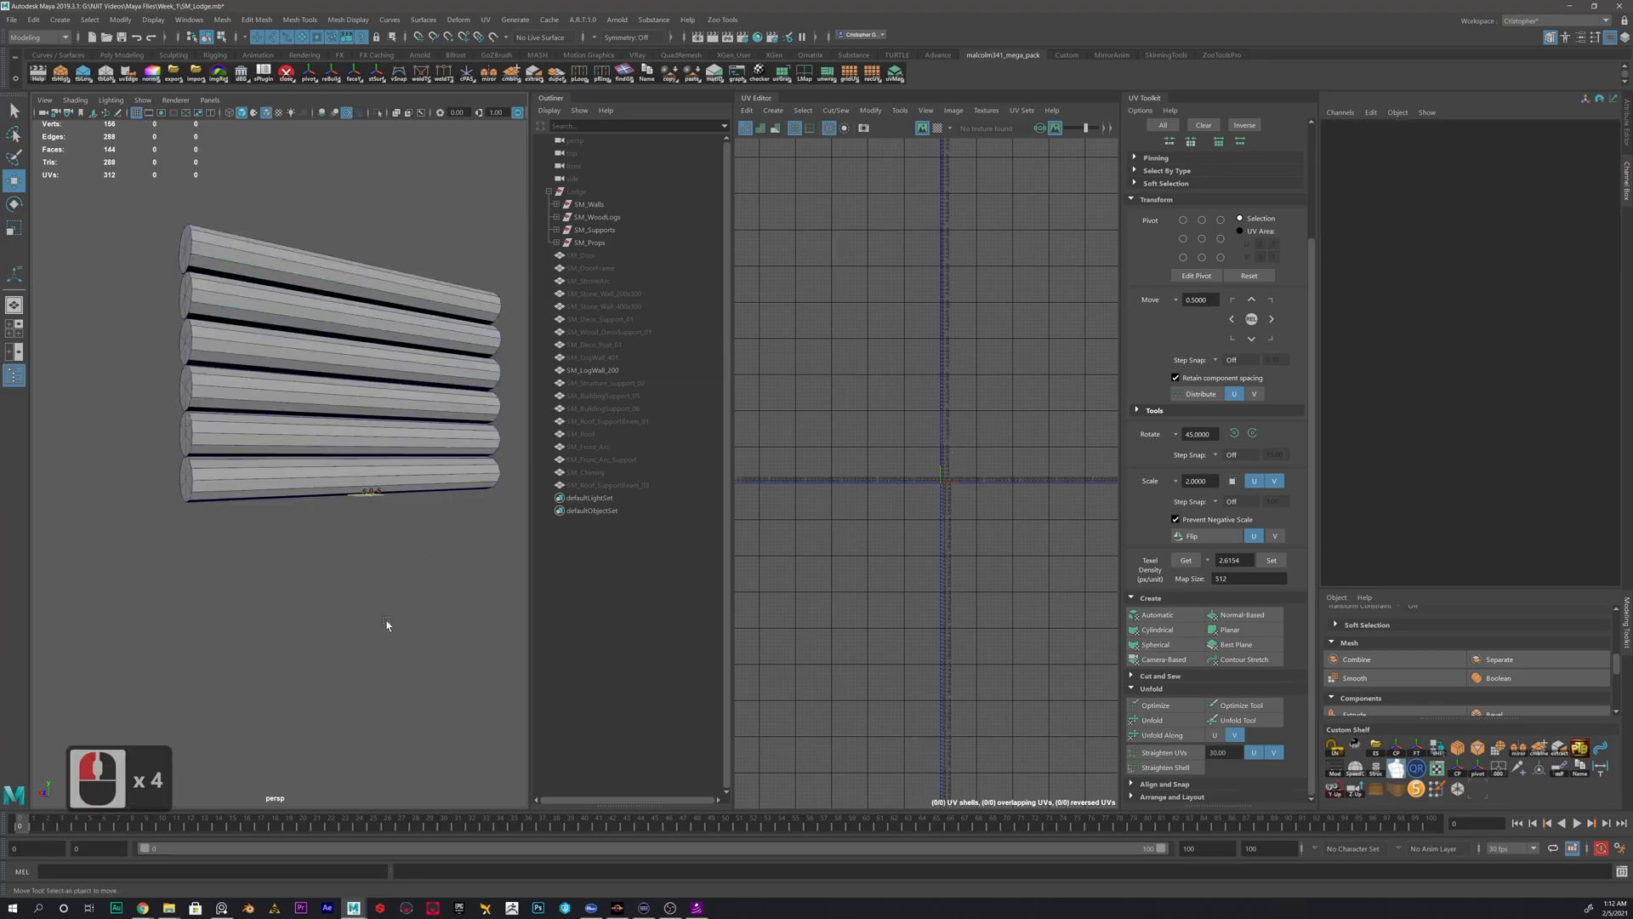
left_click(312, 481)
left_click_drag(305, 585, 245, 507, "alt")
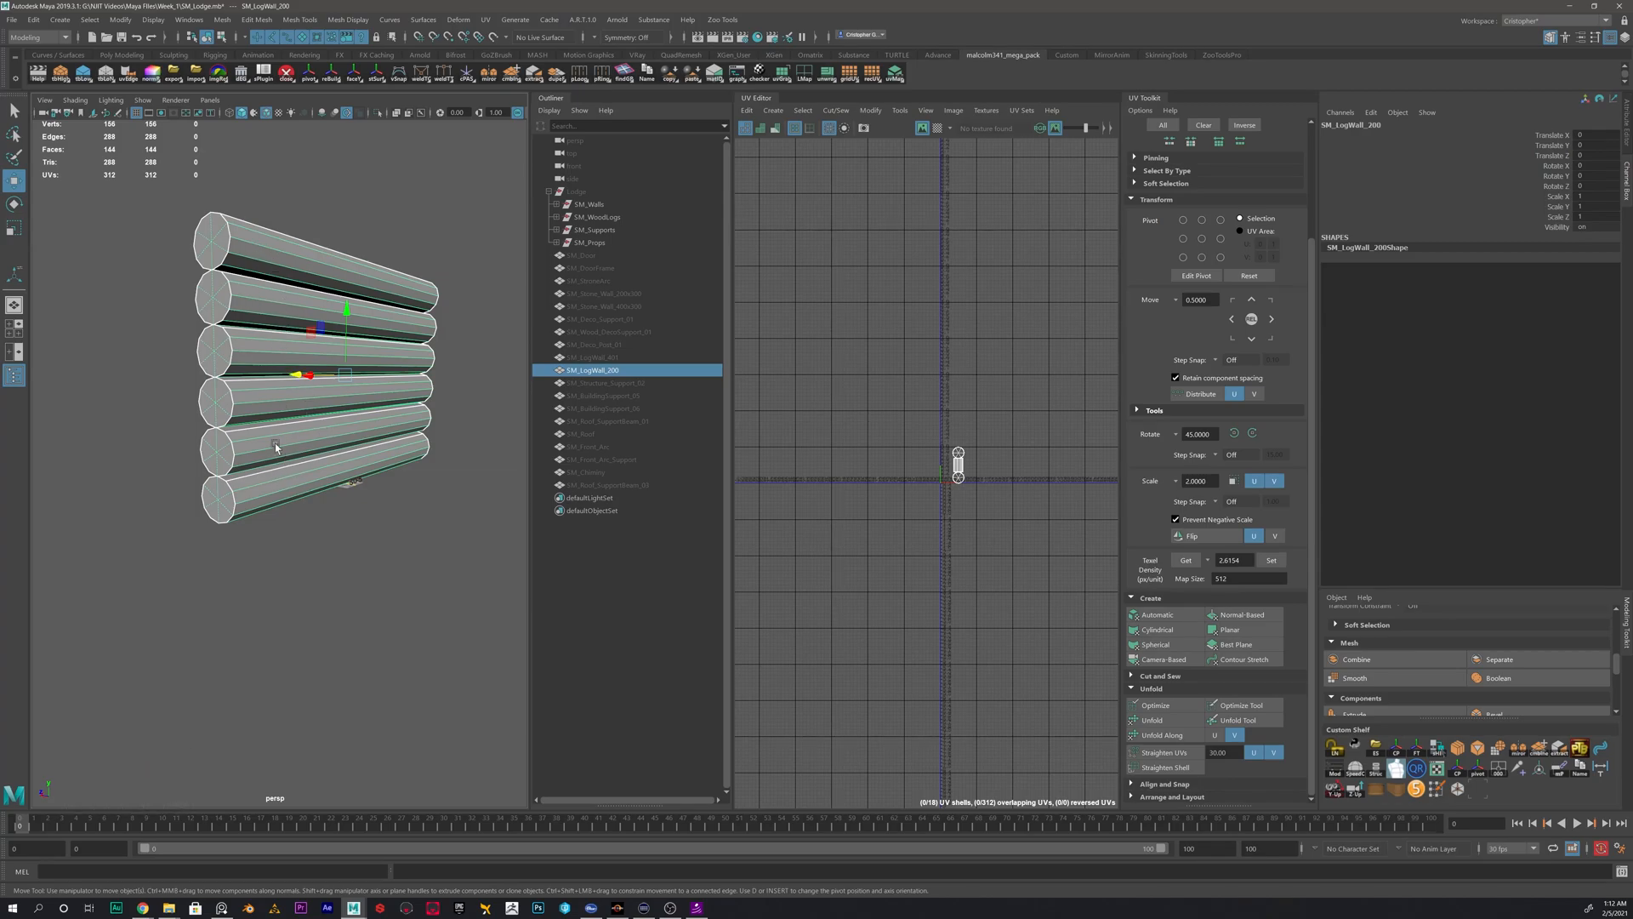
left_click_drag(287, 451, 226, 412, "alt")
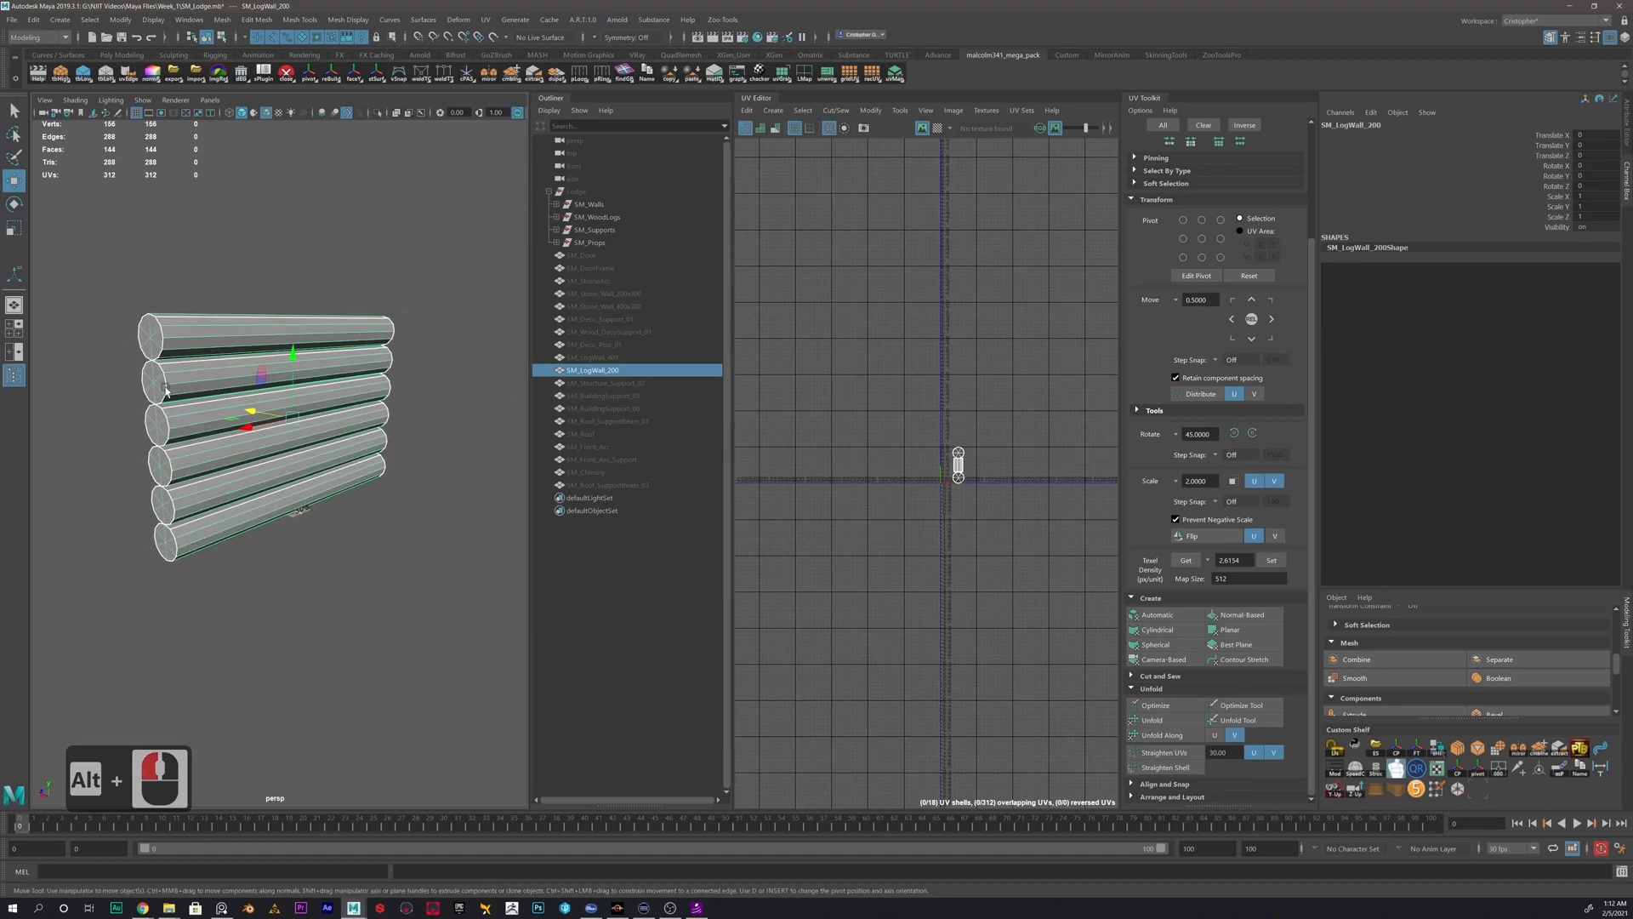
left_click_drag(212, 412, 238, 288, "alt")
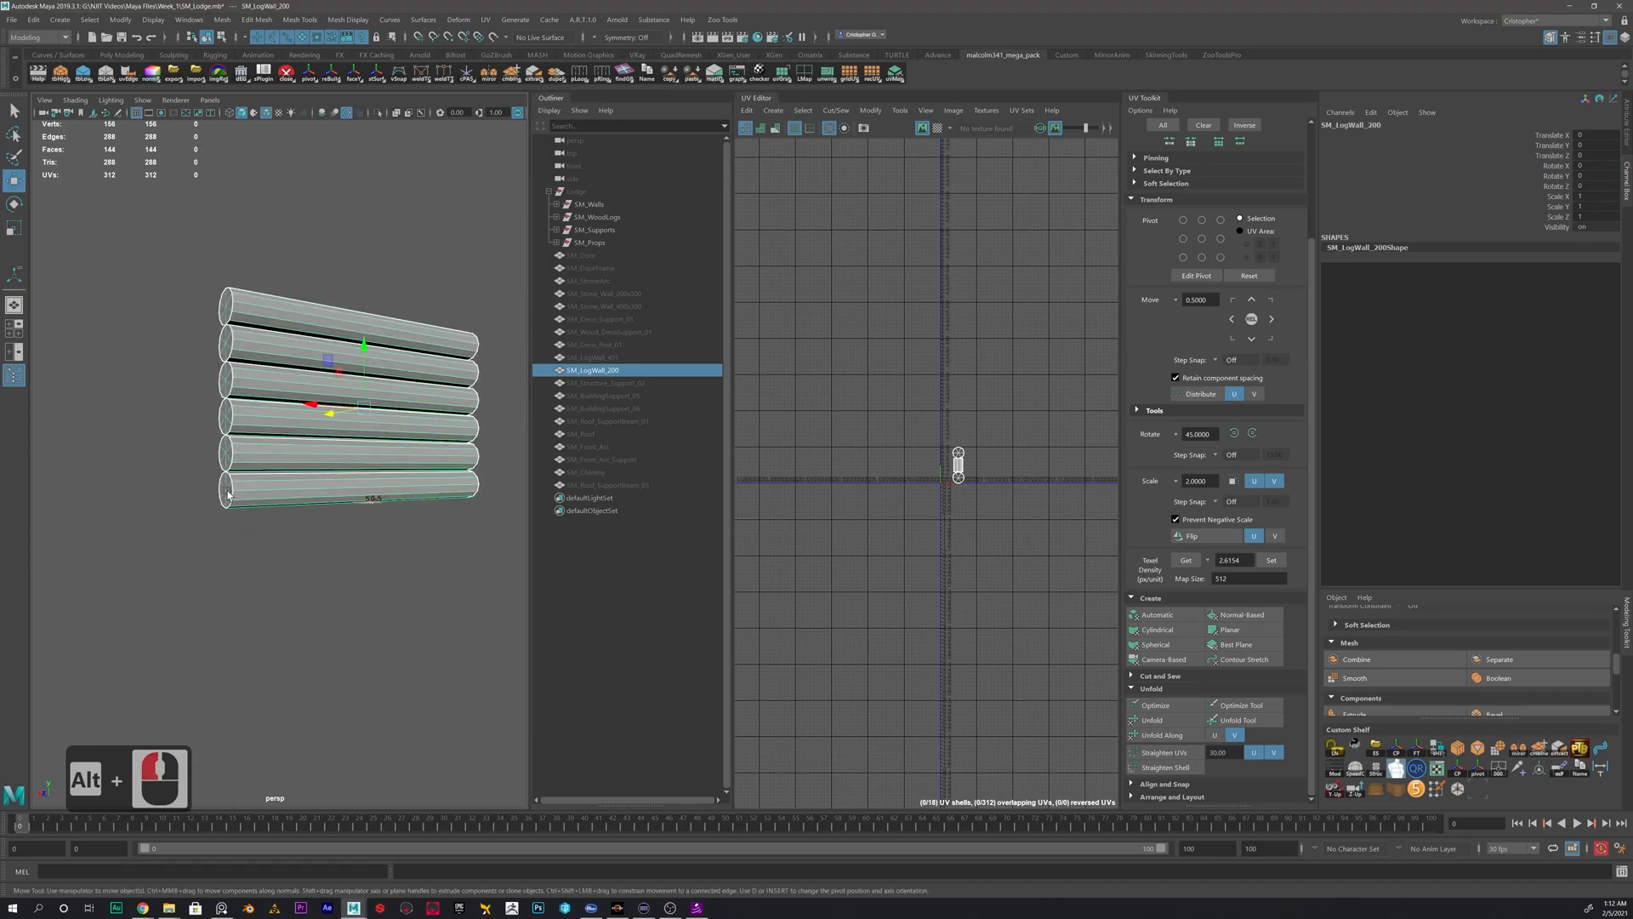
scroll(227, 498, "up", 3)
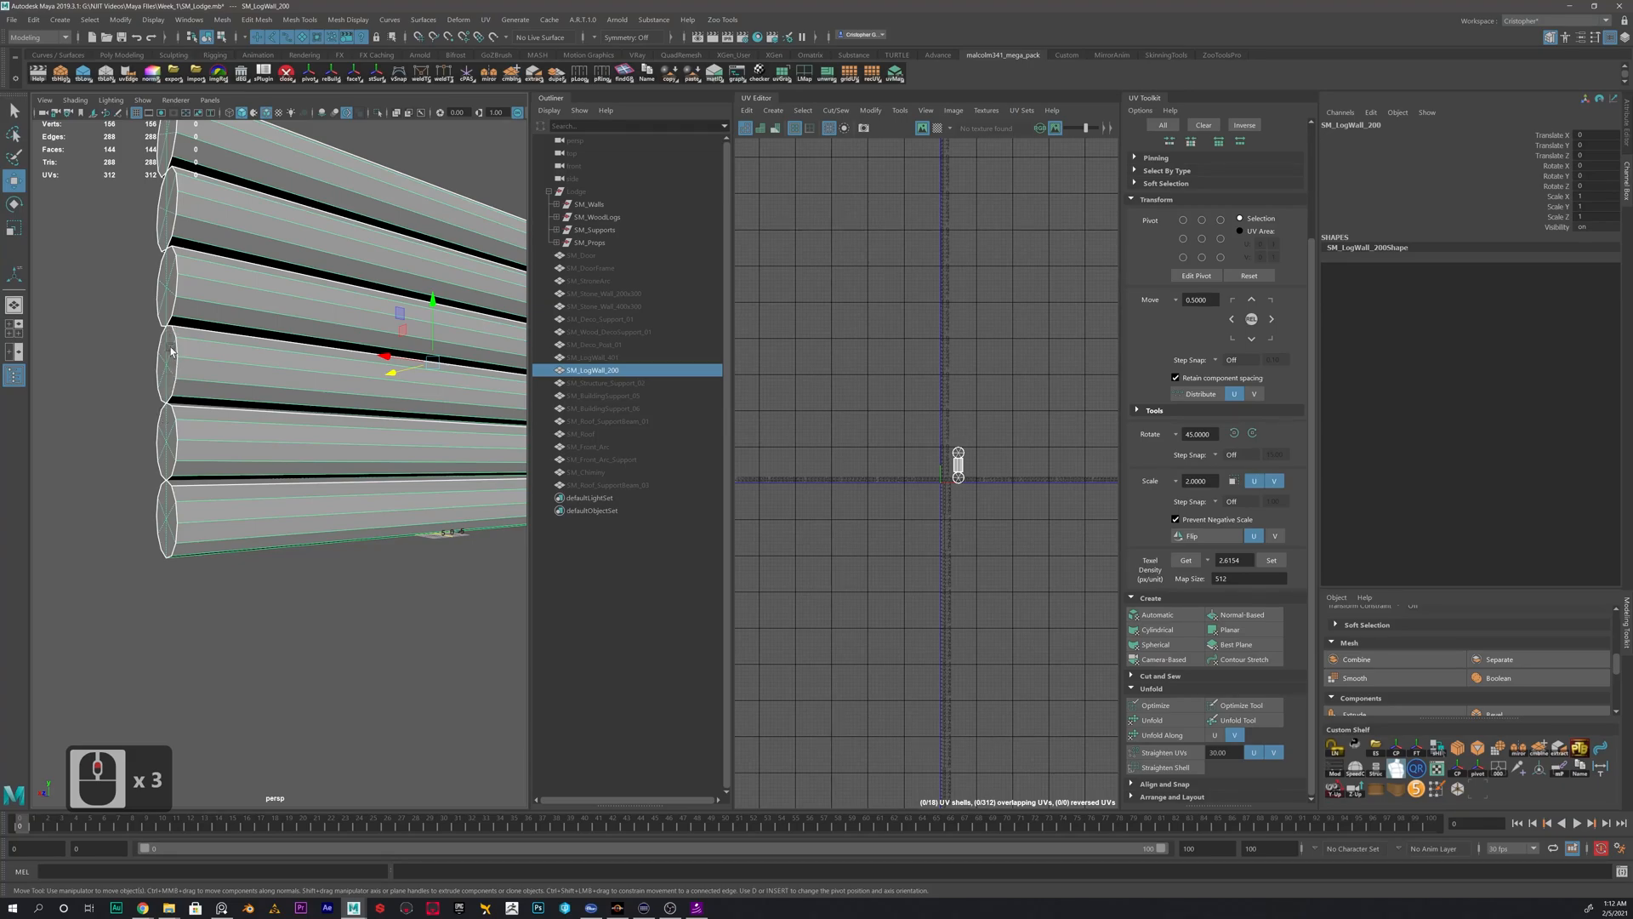
scroll(176, 349, "down", 1)
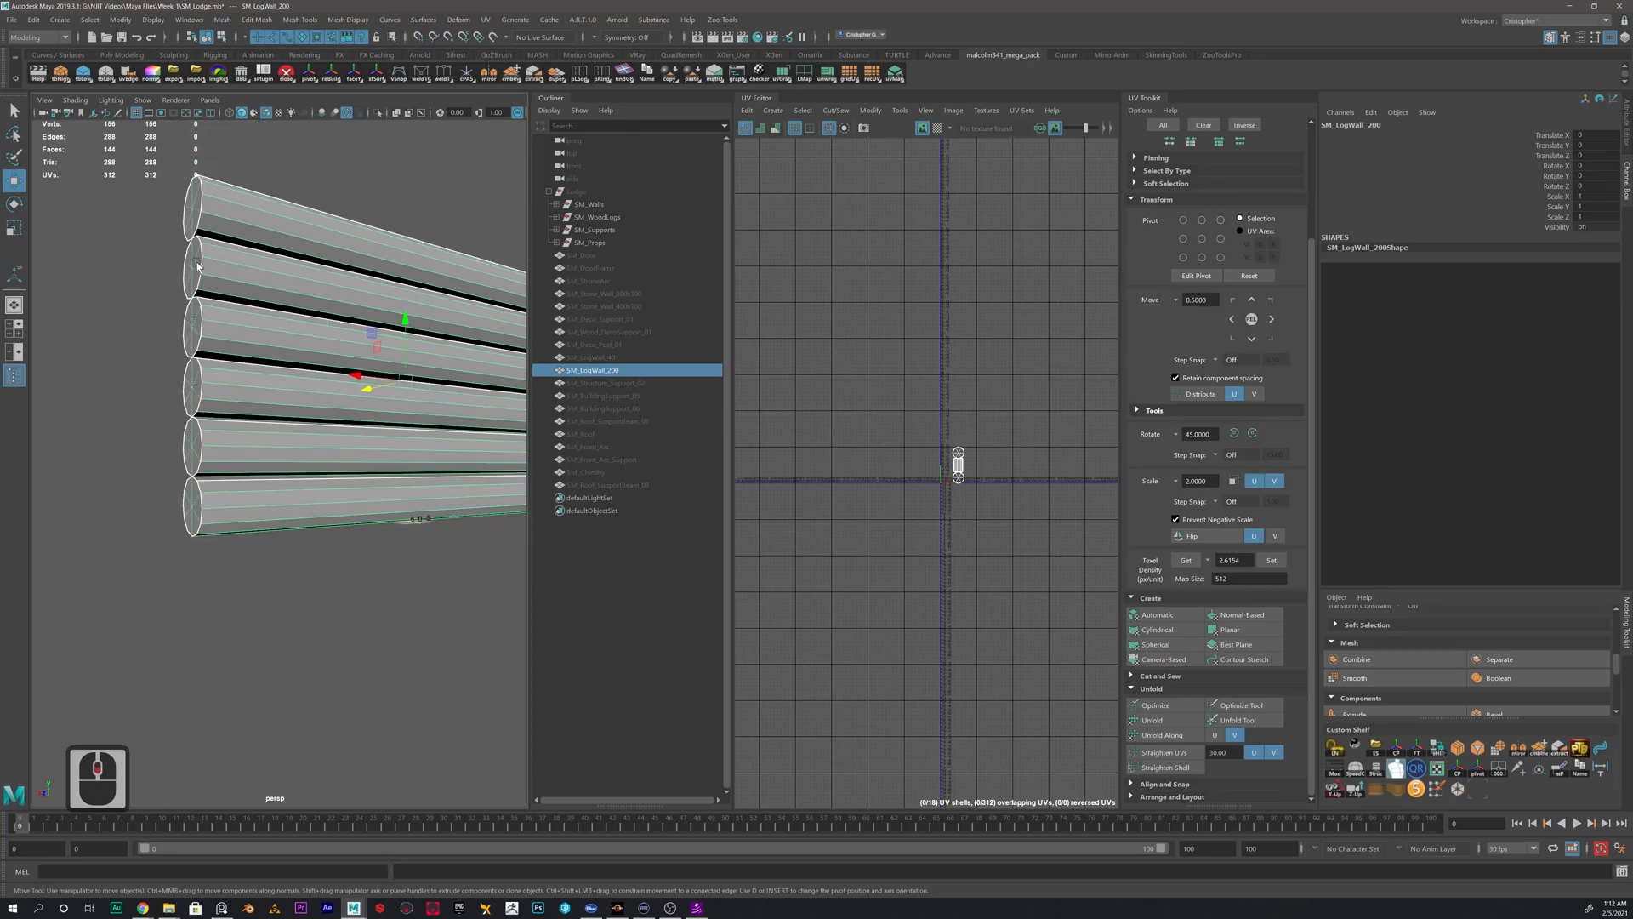
mouse_move(202, 328)
left_mouse_down("alt")
mouse_move(205, 397)
mouse_move(202, 338)
left_mouse_up("alt")
right_click_drag(239, 309, 196, 303)
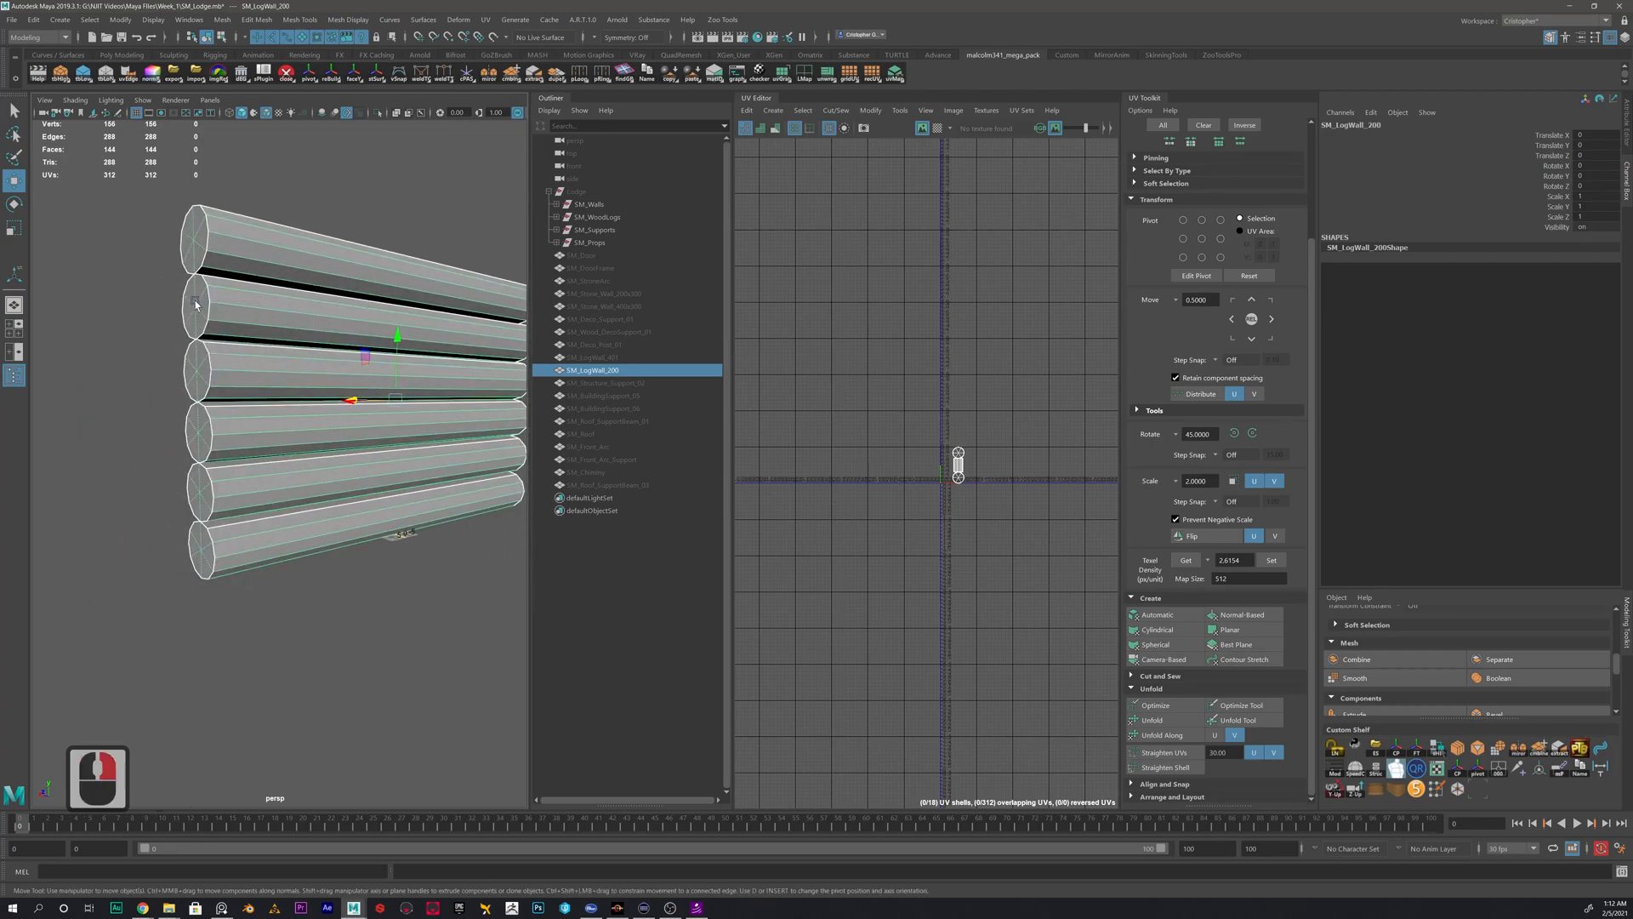
- Select all cap vertices at both ends of the six logs in SM_LogWall_200
scroll(191, 267, "down", 2, "alt")
left_click_drag(192, 269, 247, 609)
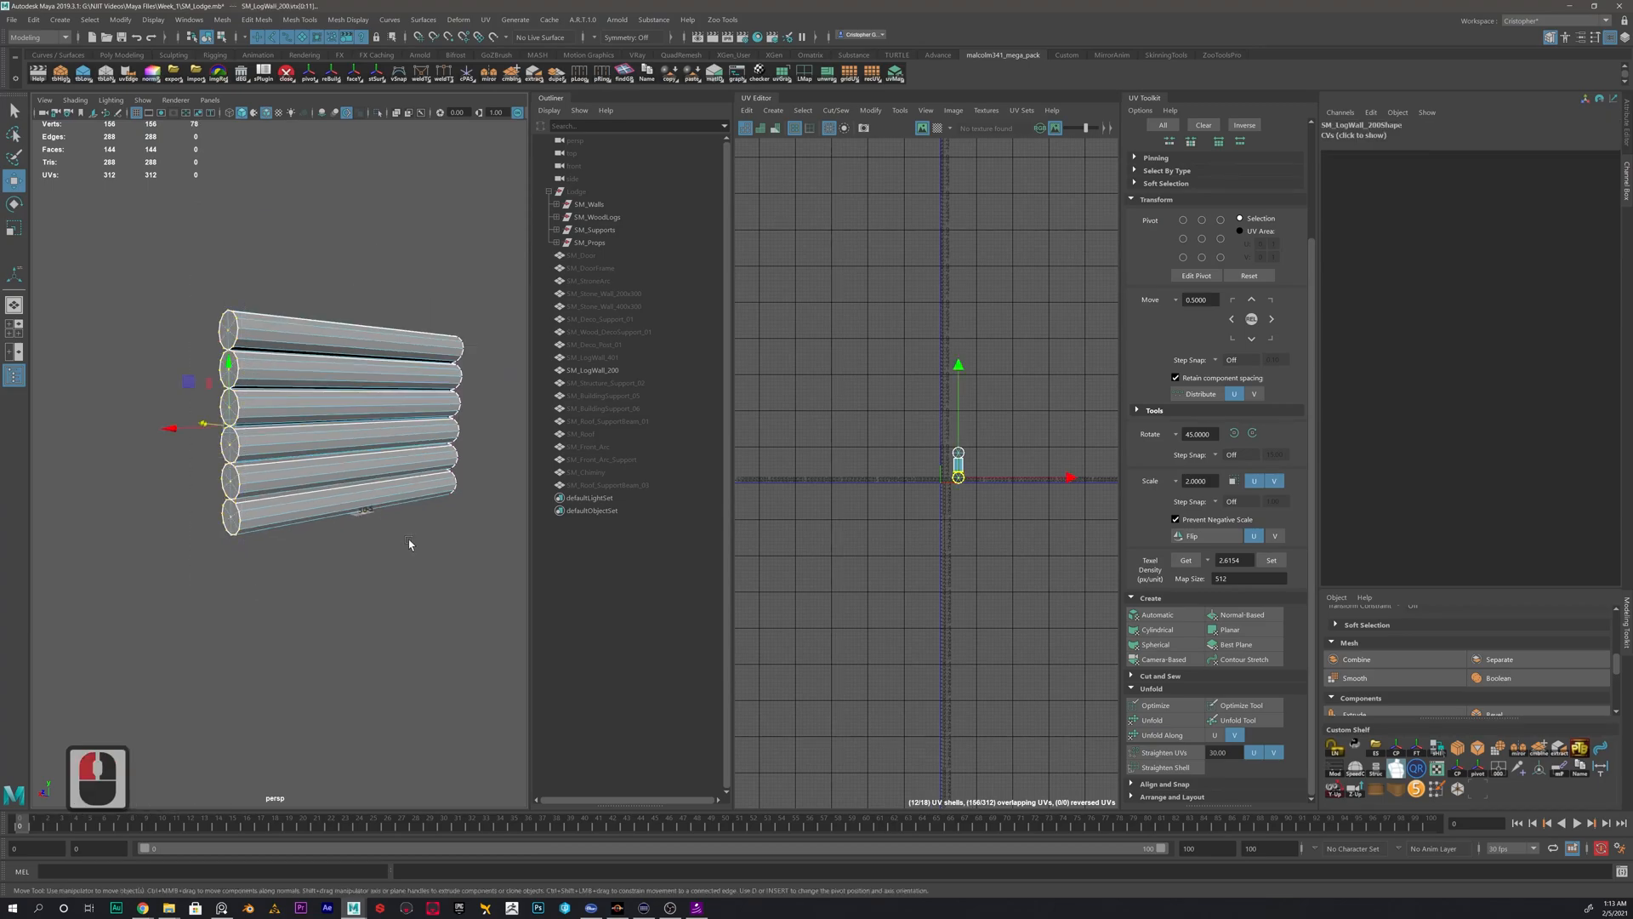
left_click_drag(408, 543, 324, 532, "alt")
middle_click_drag(324, 532, 184, 532, "alt")
left_click_drag(413, 264, 271, 631, "ctrl")
left_click_drag(354, 410, 371, 403, "alt")
left_click_drag(390, 297, 171, 445, "shift")
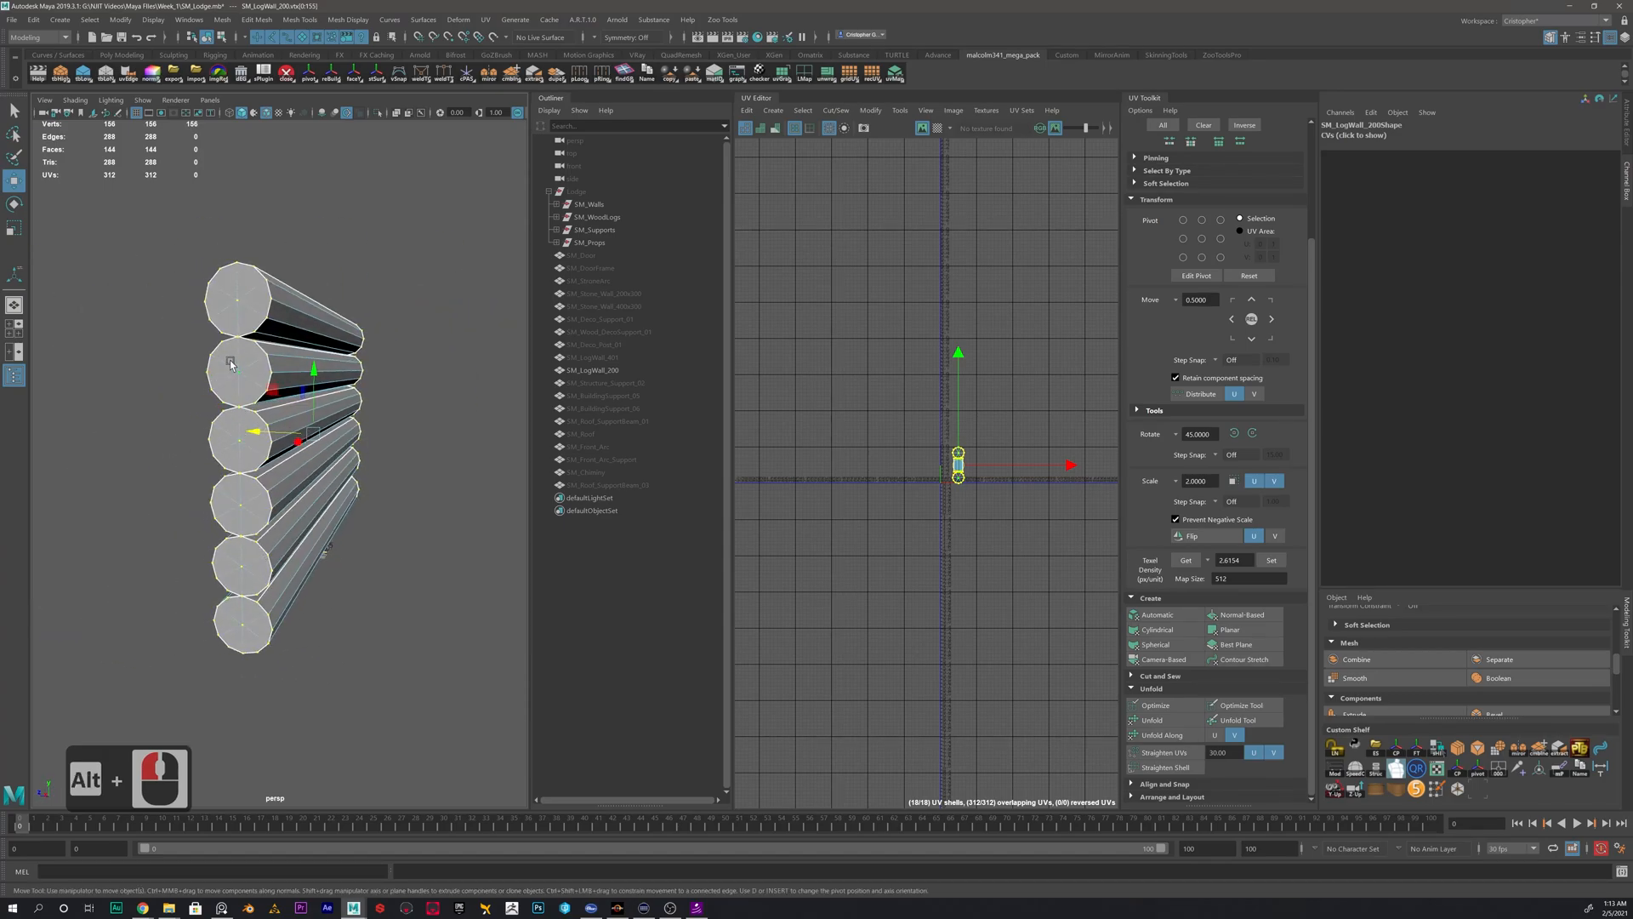
- Deselect the centre vertex of every log cap in the side view and return to the perspective view
left_click_drag(238, 317, 311, 511, "alt")
key("space")
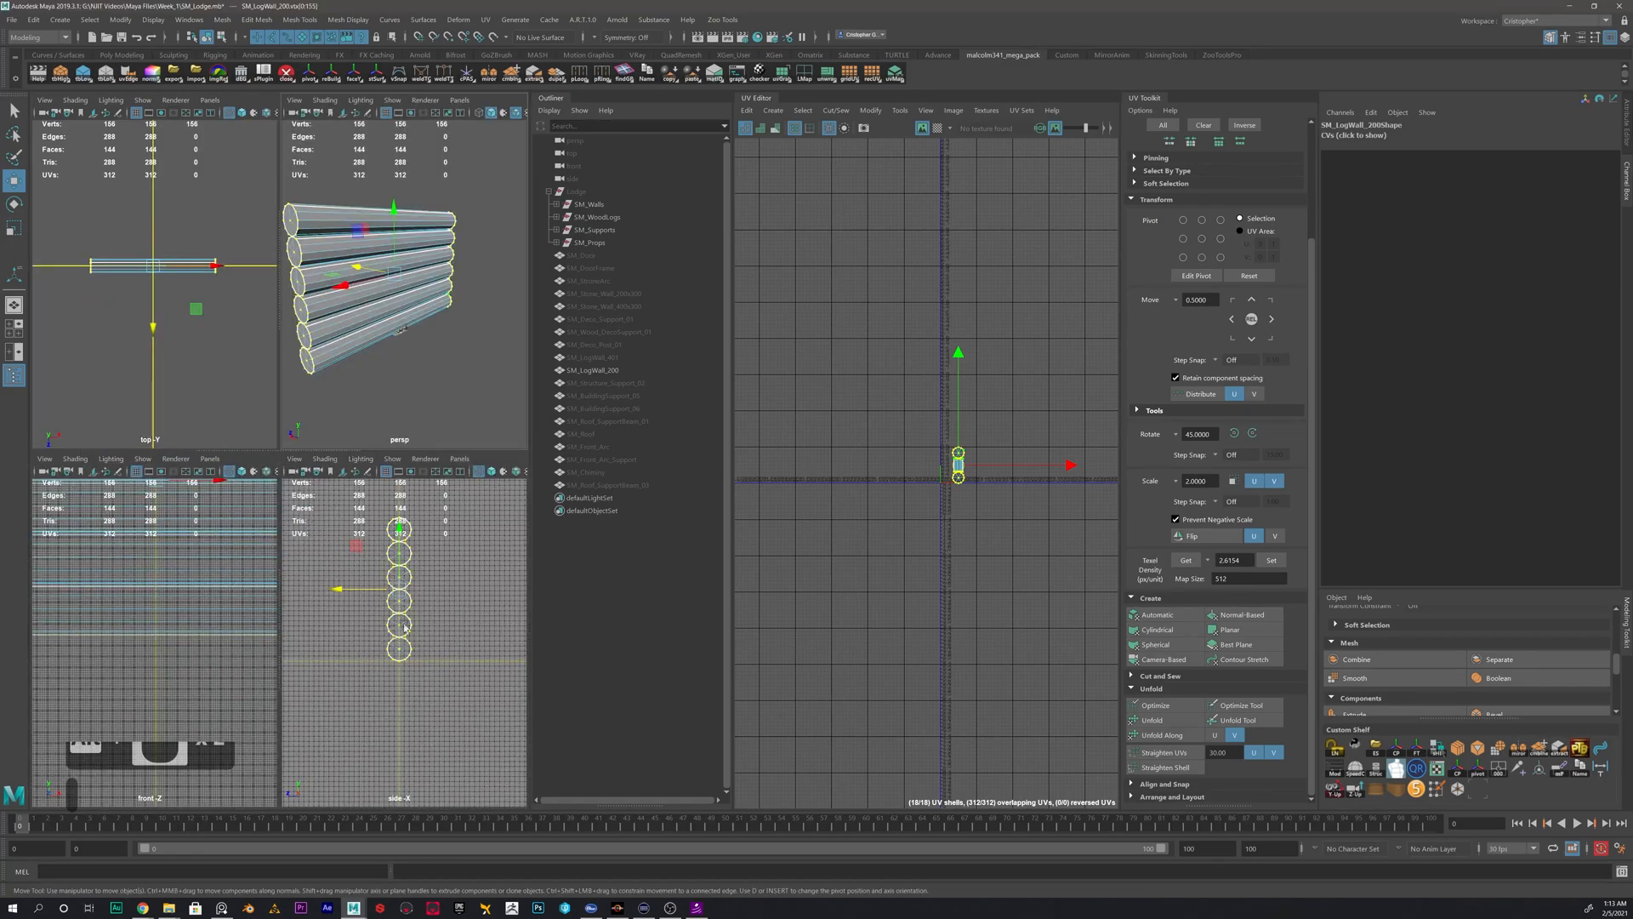
key("space")
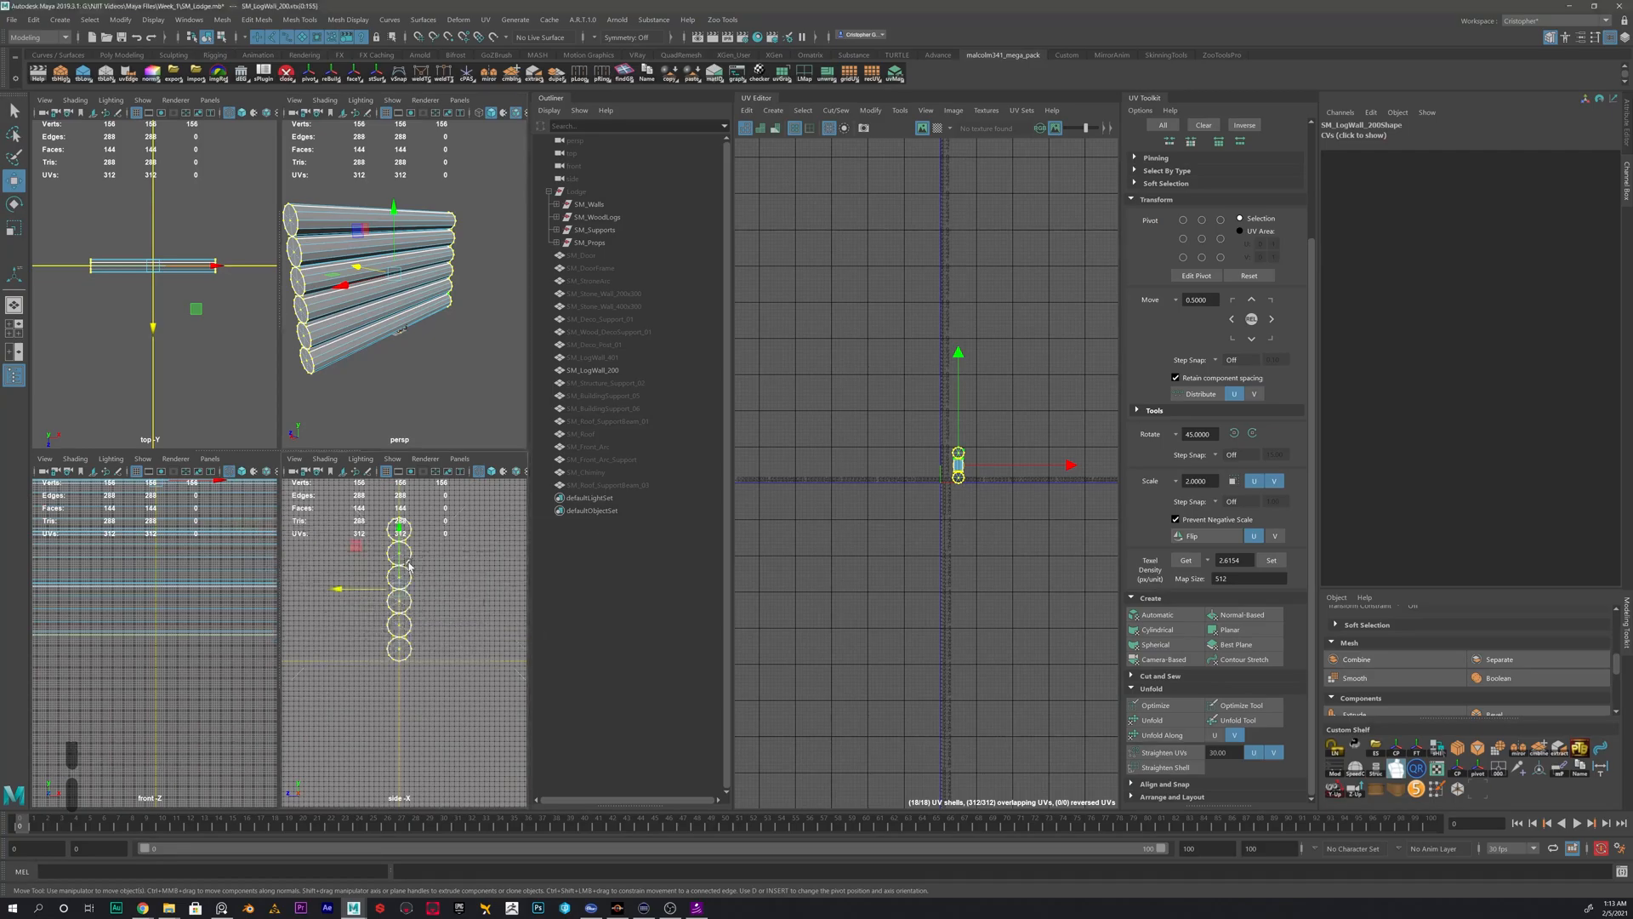
scroll(402, 580, "up", 3, "alt")
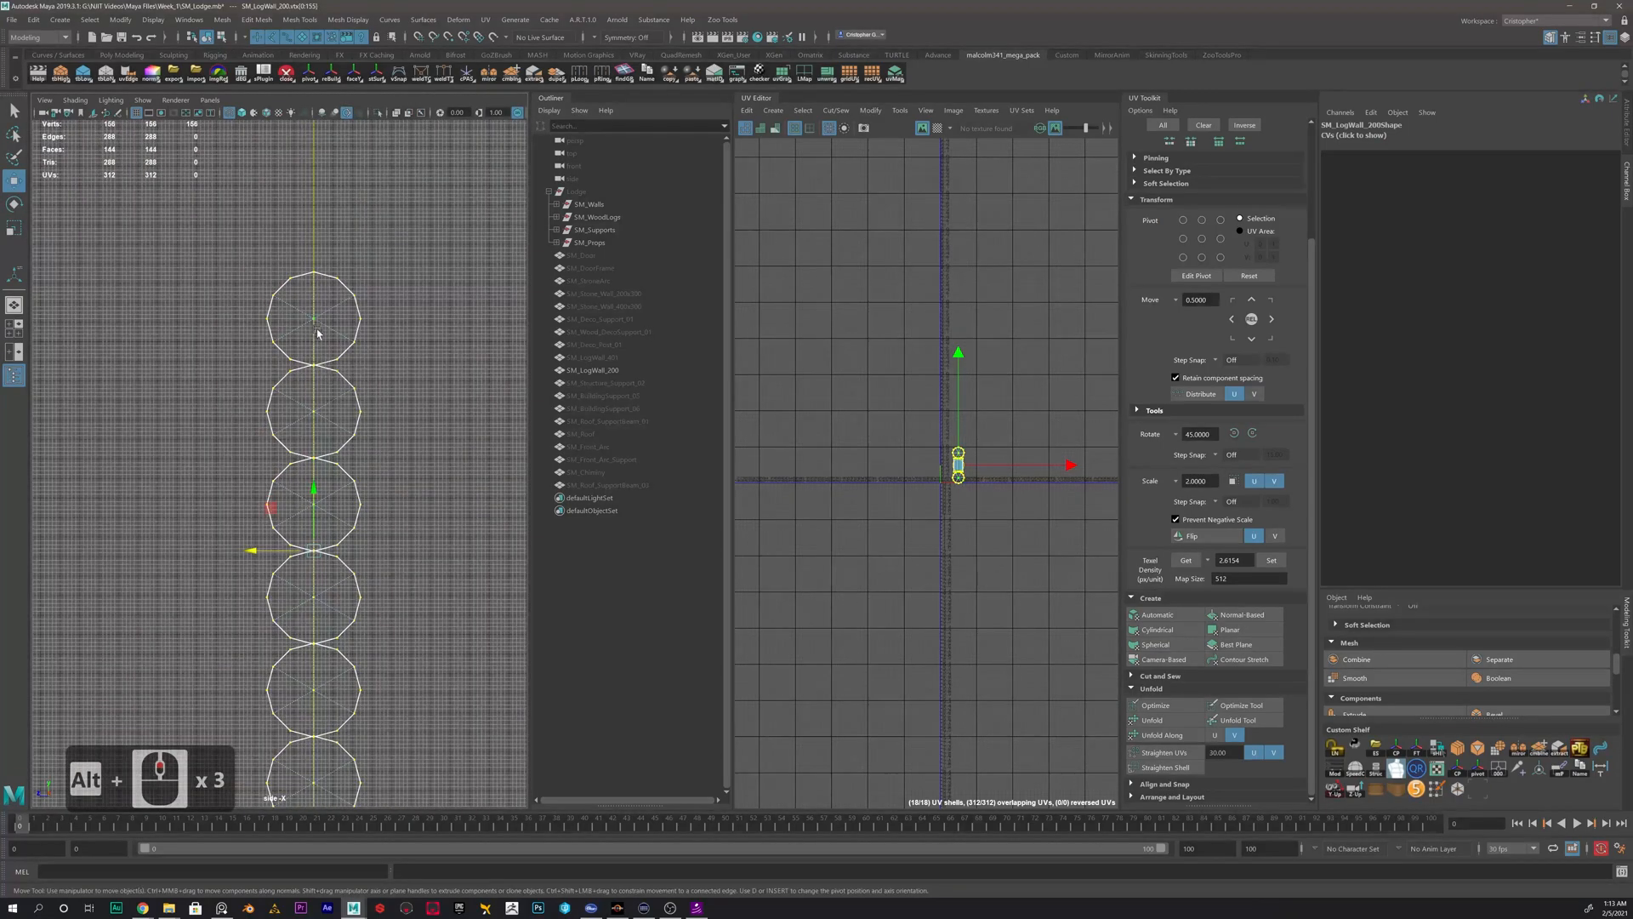
left_click_drag(296, 305, 324, 344)
left_click_drag(309, 413, 322, 430, "ctrl")
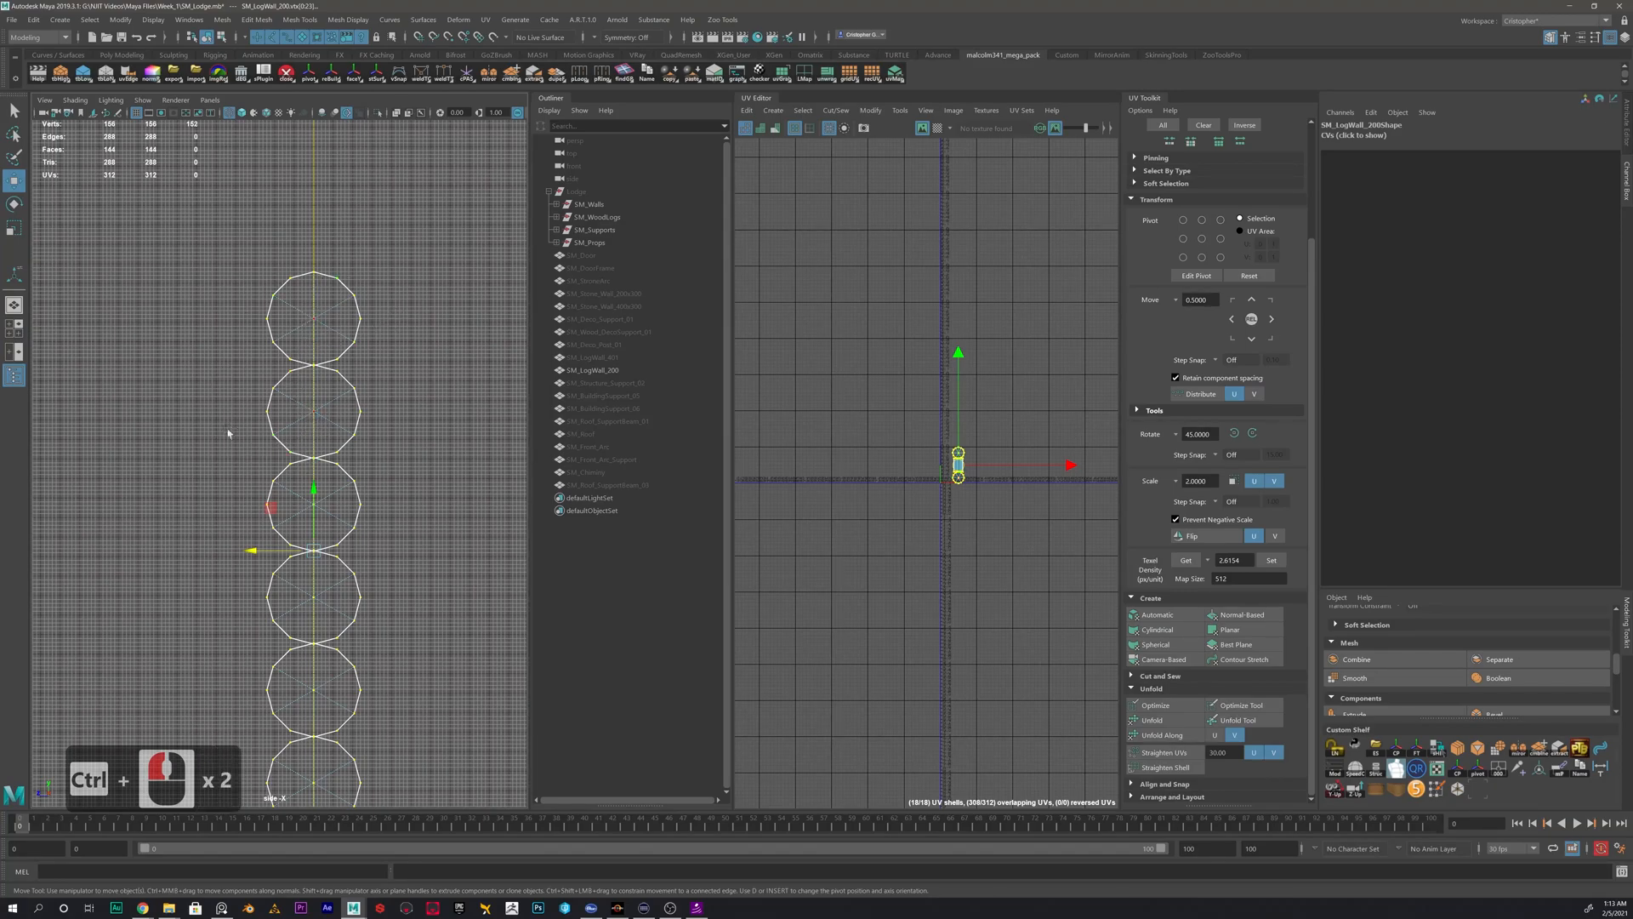
left_click_drag(291, 497, 319, 606, "ctrl")
middle_click_drag(369, 712, 366, 549, "alt")
left_click_drag(305, 626, 331, 660, "ctrl")
key("space")
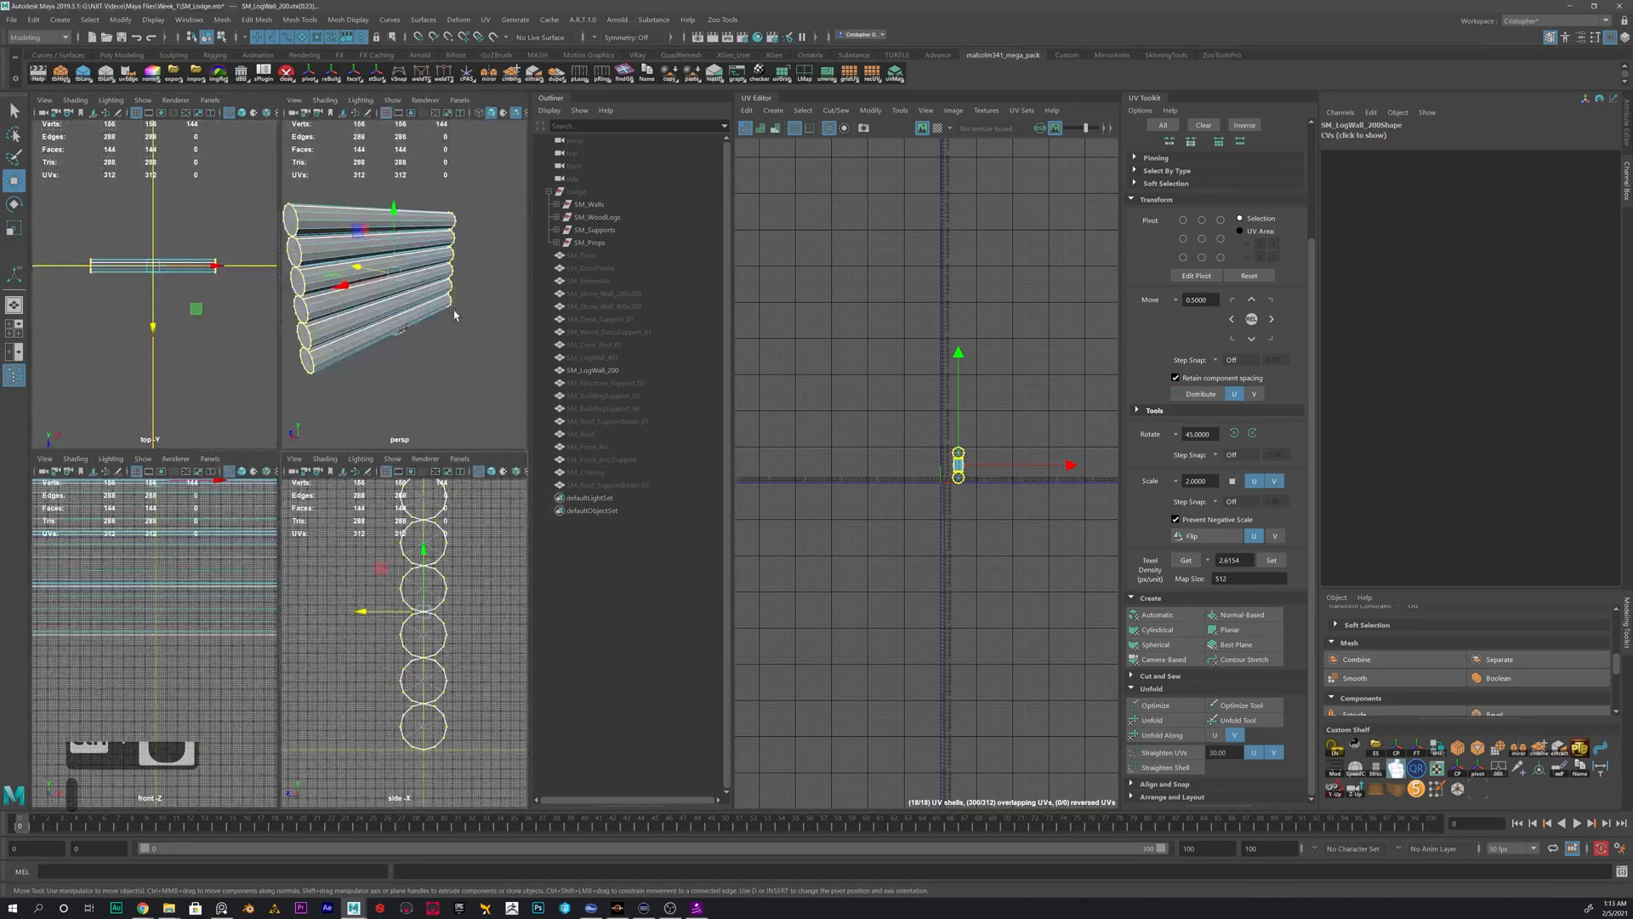
key("space")
- Convert the rim vertex selection on the log wall to edges
left_click_drag(401, 346, 234, 349, "alt")
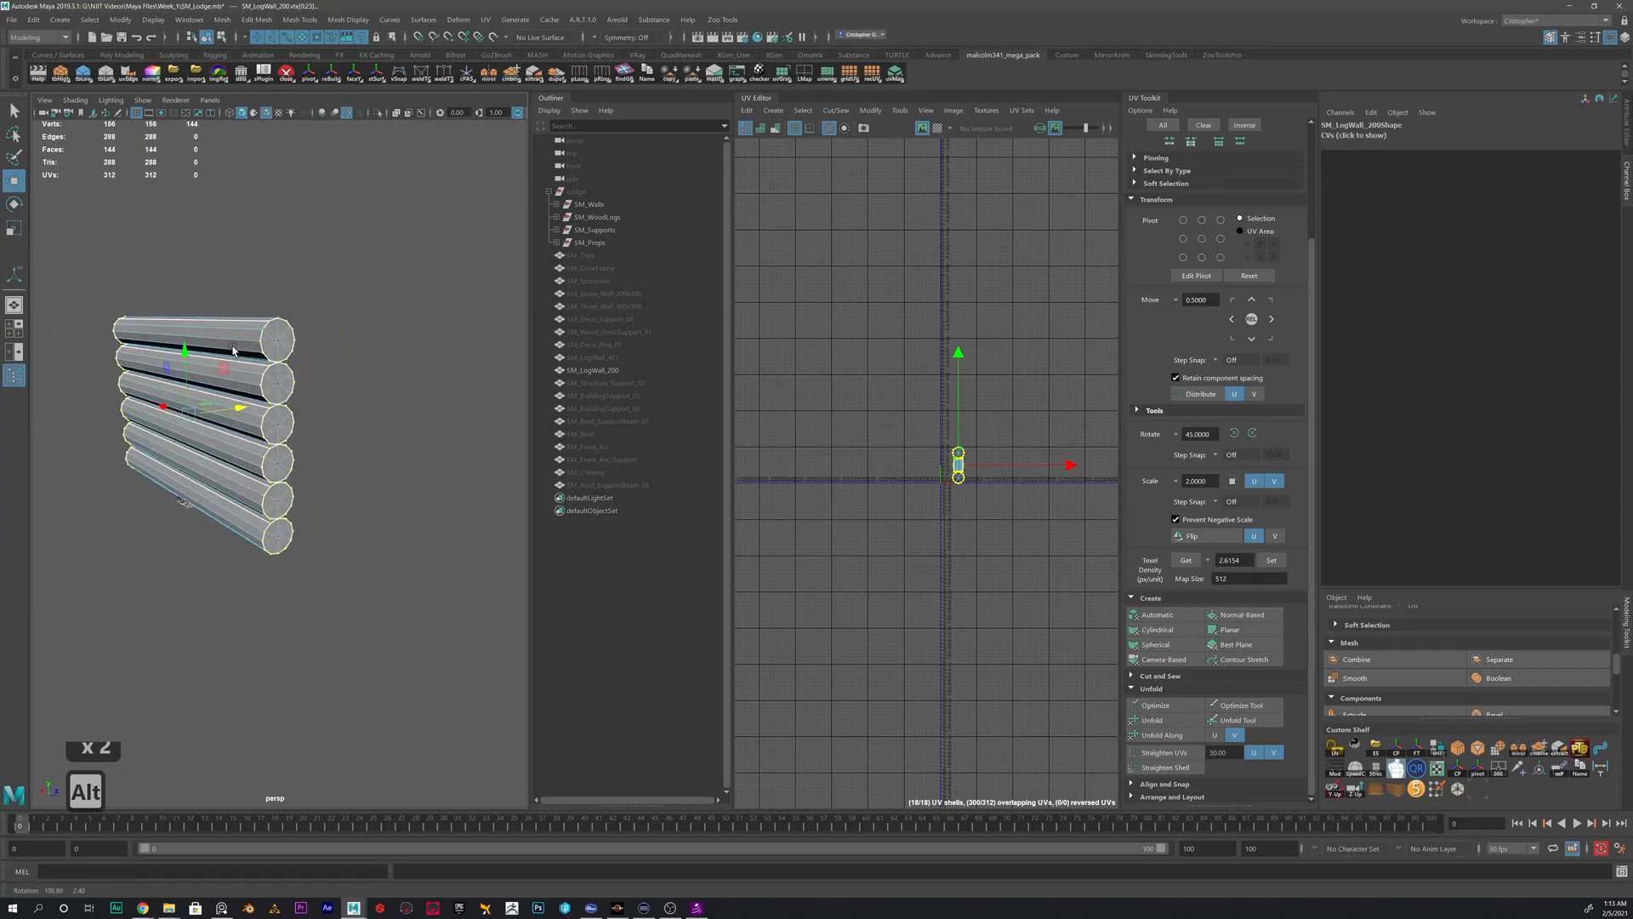
left_click_drag(231, 411, 325, 433, "alt")
middle_click_drag(325, 432, 325, 442, "alt")
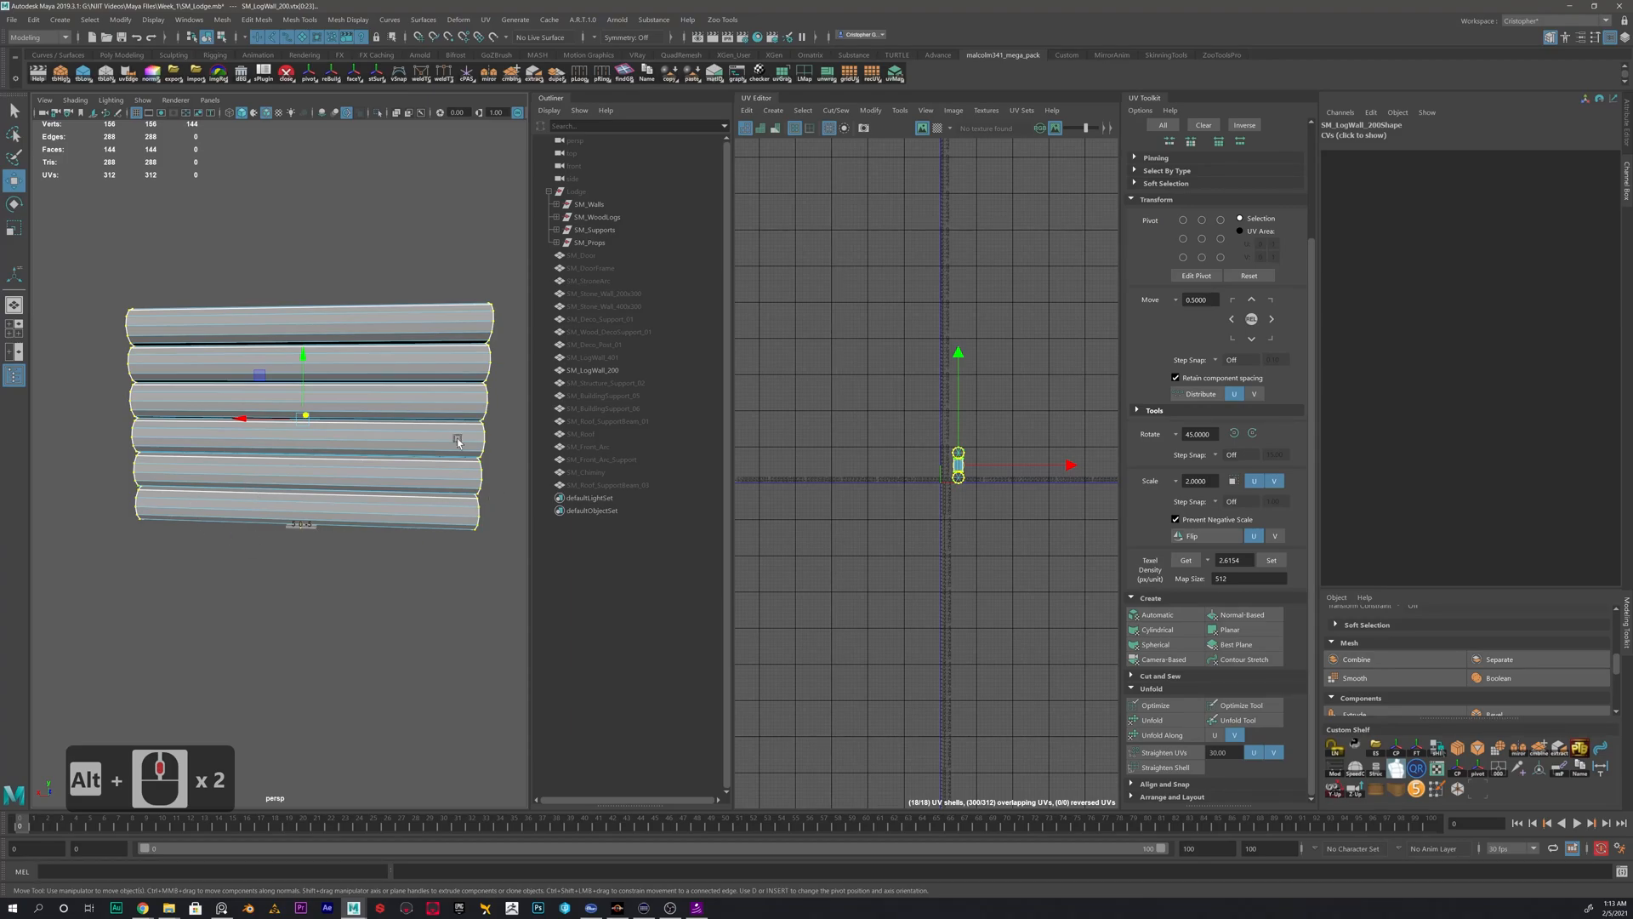
middle_click_drag(401, 519, 381, 585, "alt")
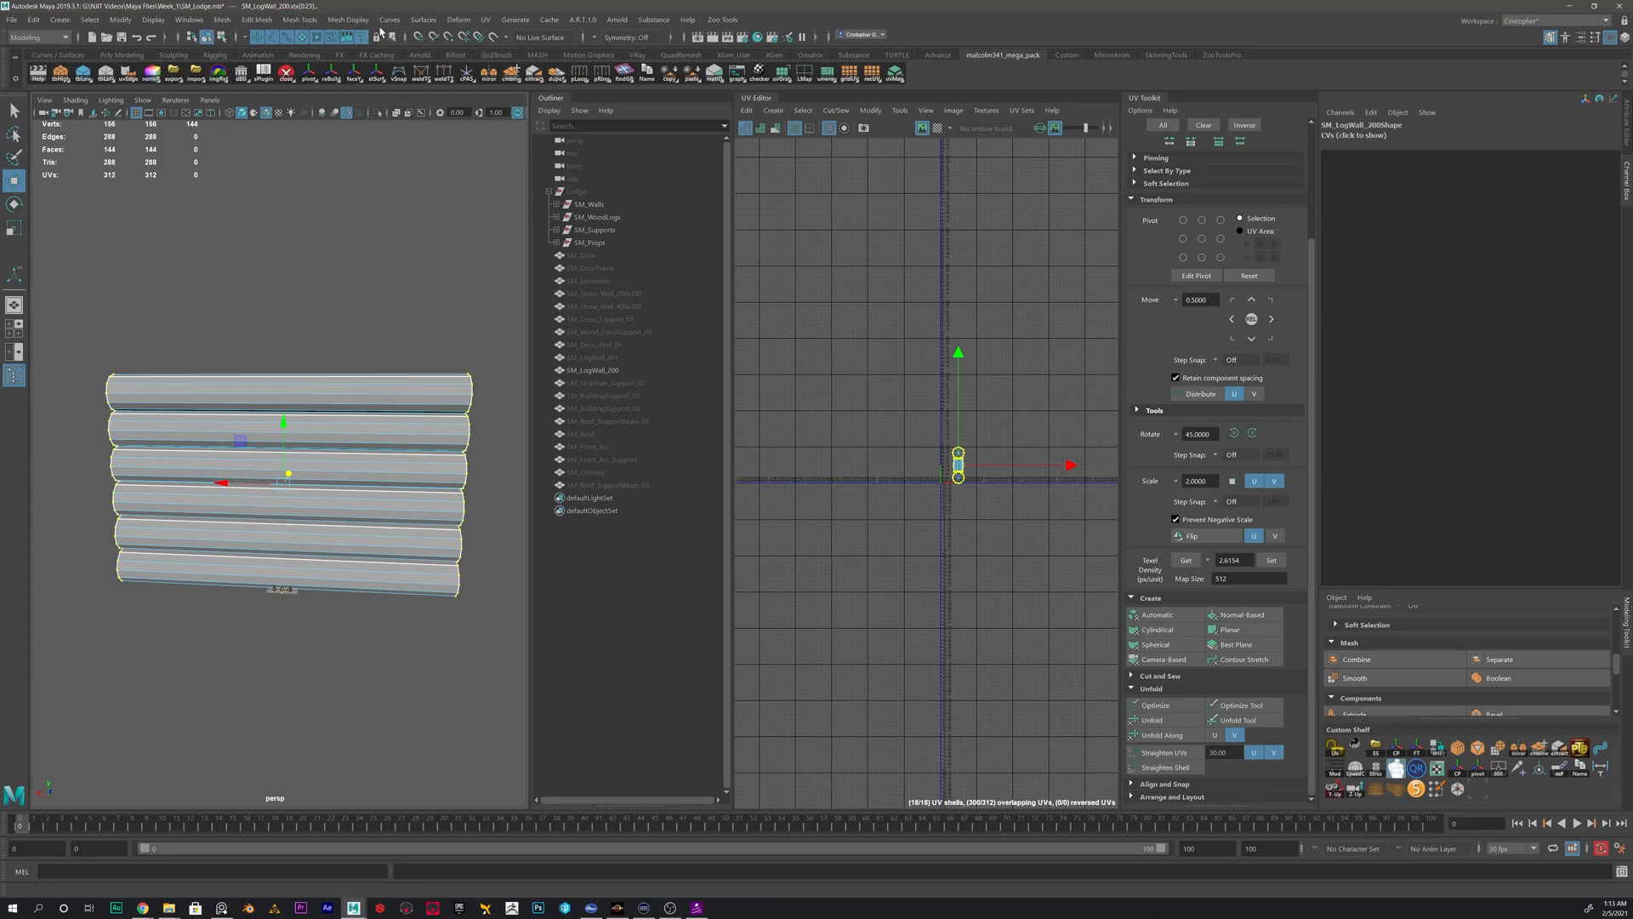
left_click(89, 19)
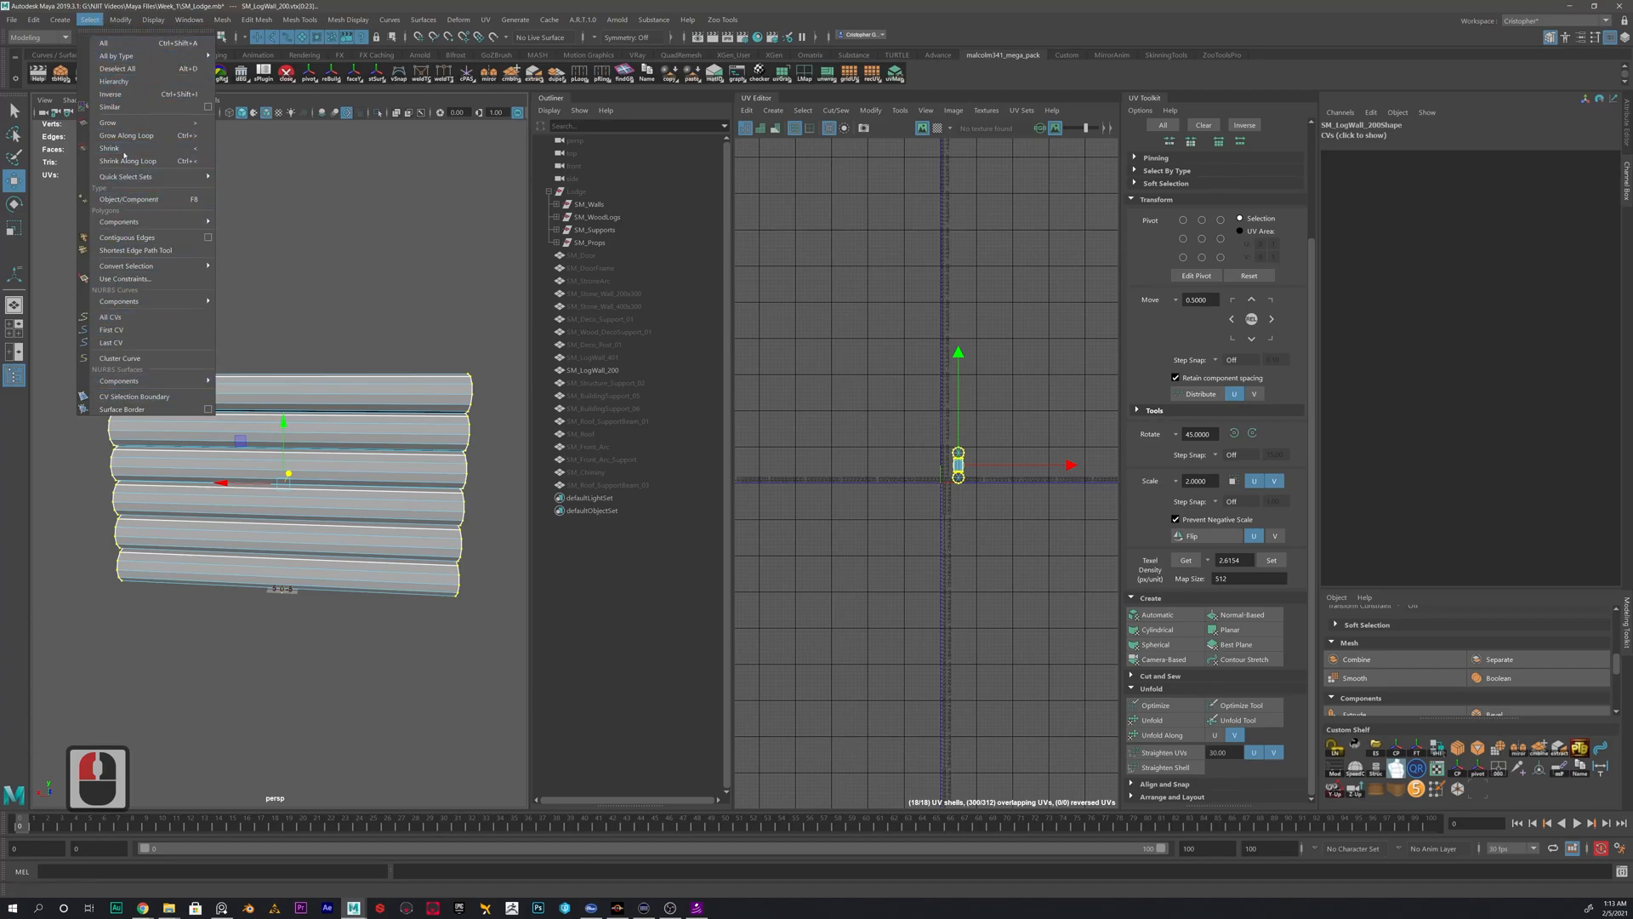
middle_click_drag(329, 344, 409, 313, "alt")
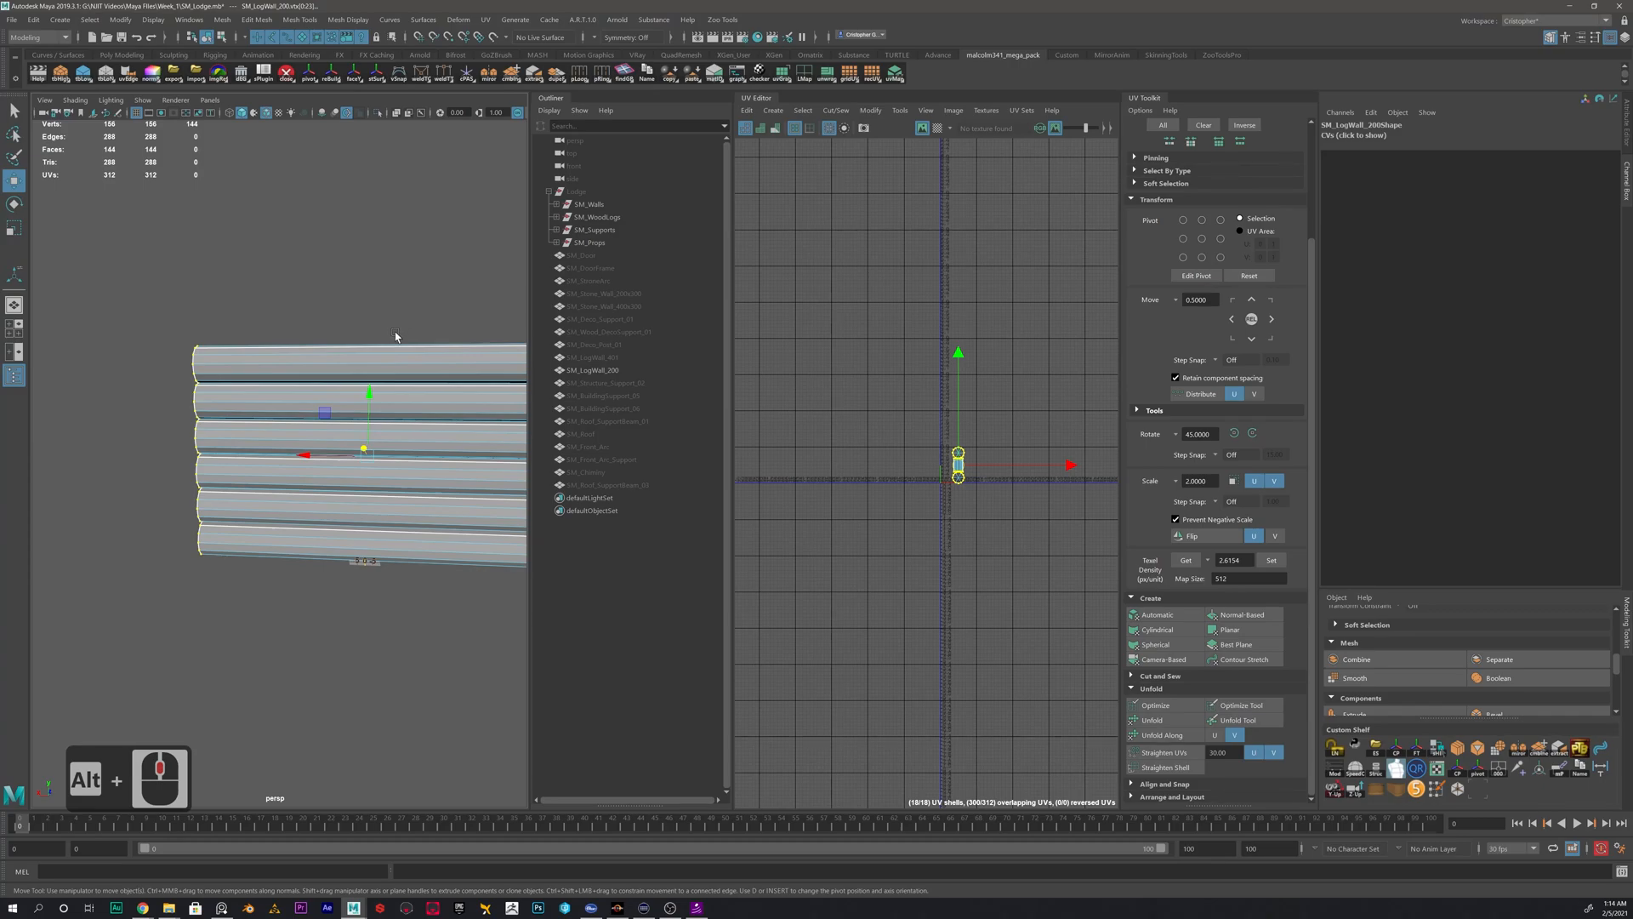
right_click_drag(336, 336, 405, 312, "ctrl")
right_click_drag(305, 359, 341, 337, "ctrl")
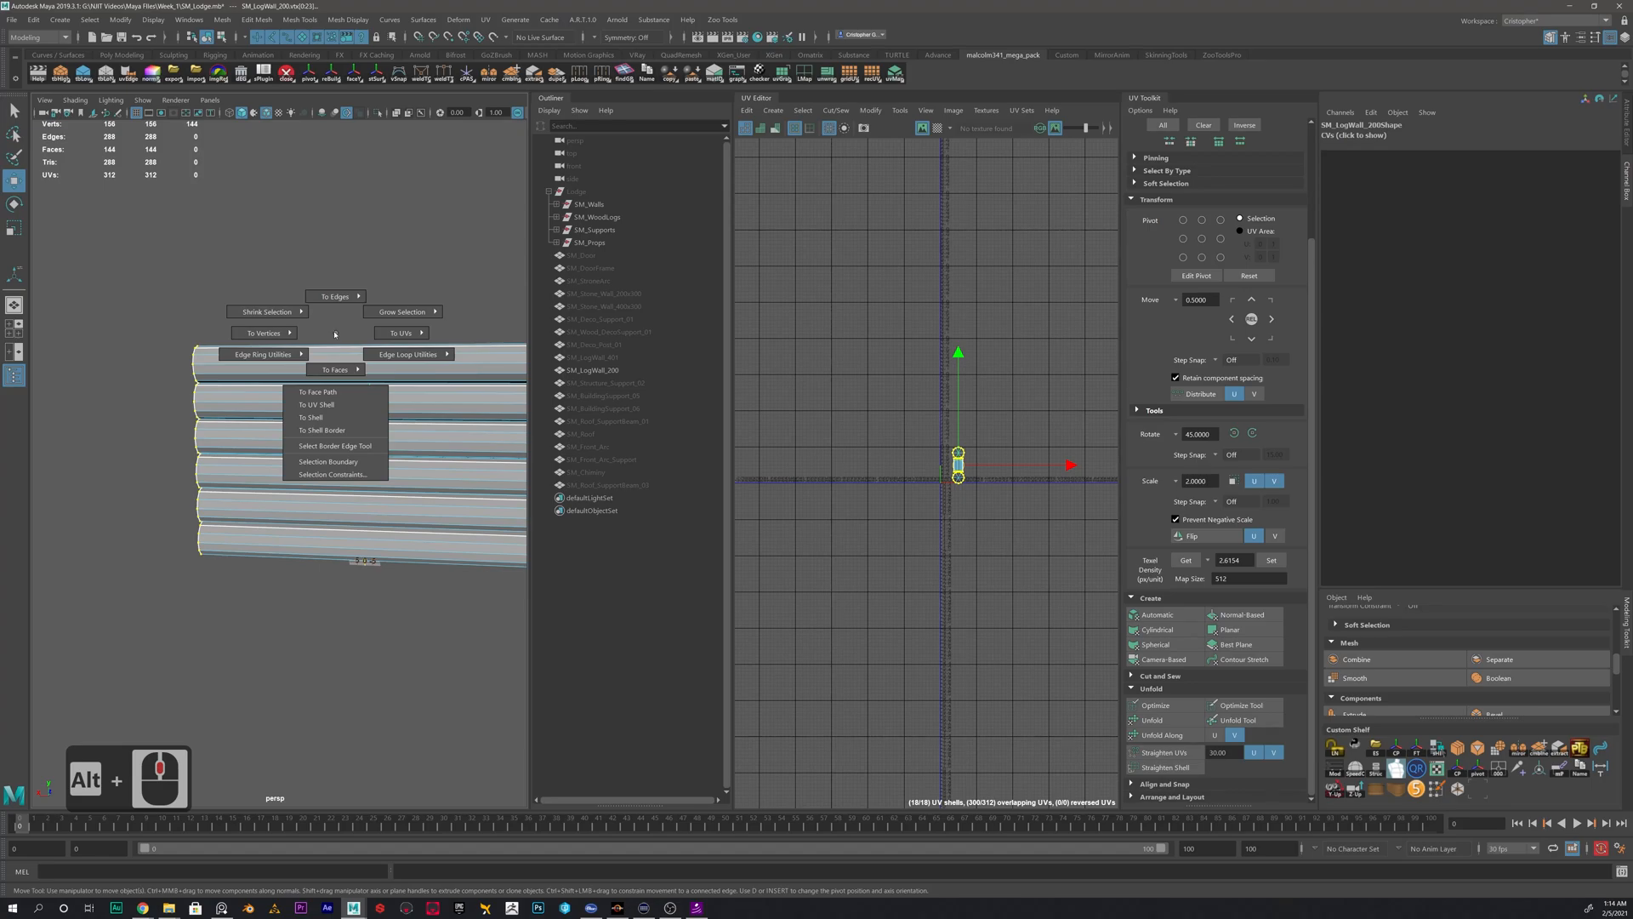
mouse_move(336, 316)
right_mouse_down("ctrl")
mouse_move(335, 295)
mouse_move(347, 373)
mouse_move(337, 333)
right_mouse_up("ctrl")
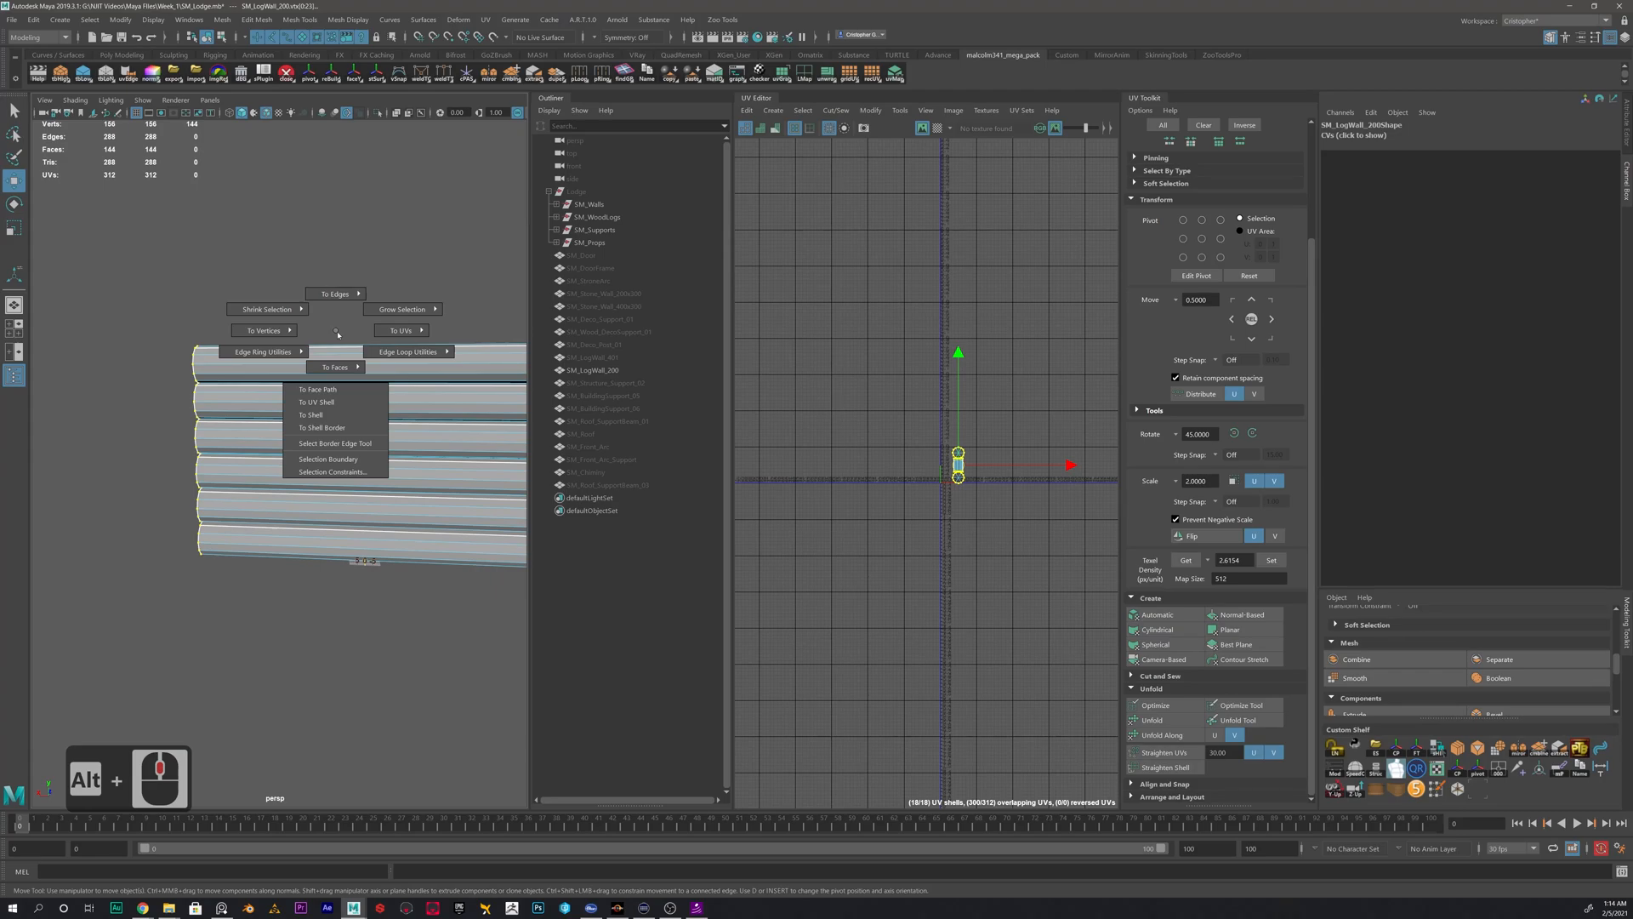
mouse_move(338, 332)
right_mouse_down("ctrl")
mouse_move(337, 295)
mouse_move(312, 331)
mouse_move(362, 333)
mouse_move(311, 334)
mouse_move(350, 332)
right_mouse_up("ctrl")
- Deselect the lengthwise edges along the logs, keeping only the rim edges at both ends selected
left_click_drag(235, 366, 292, 366, "alt")
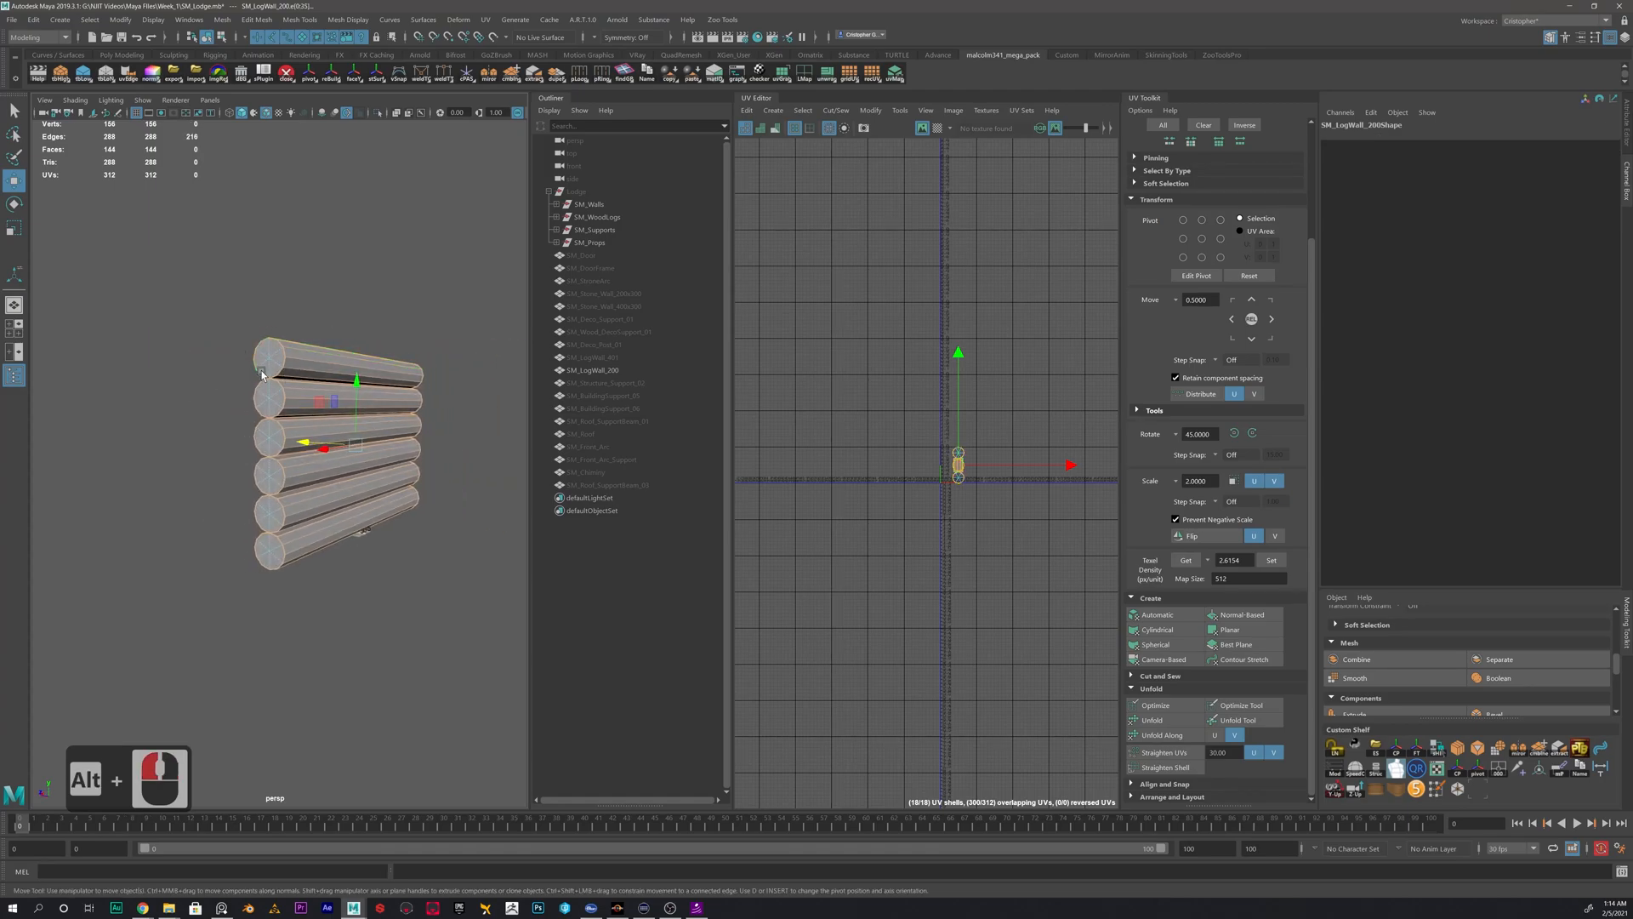
mouse_move(362, 359)
left_mouse_down("alt")
mouse_move(299, 362)
mouse_move(366, 370)
left_mouse_up("alt")
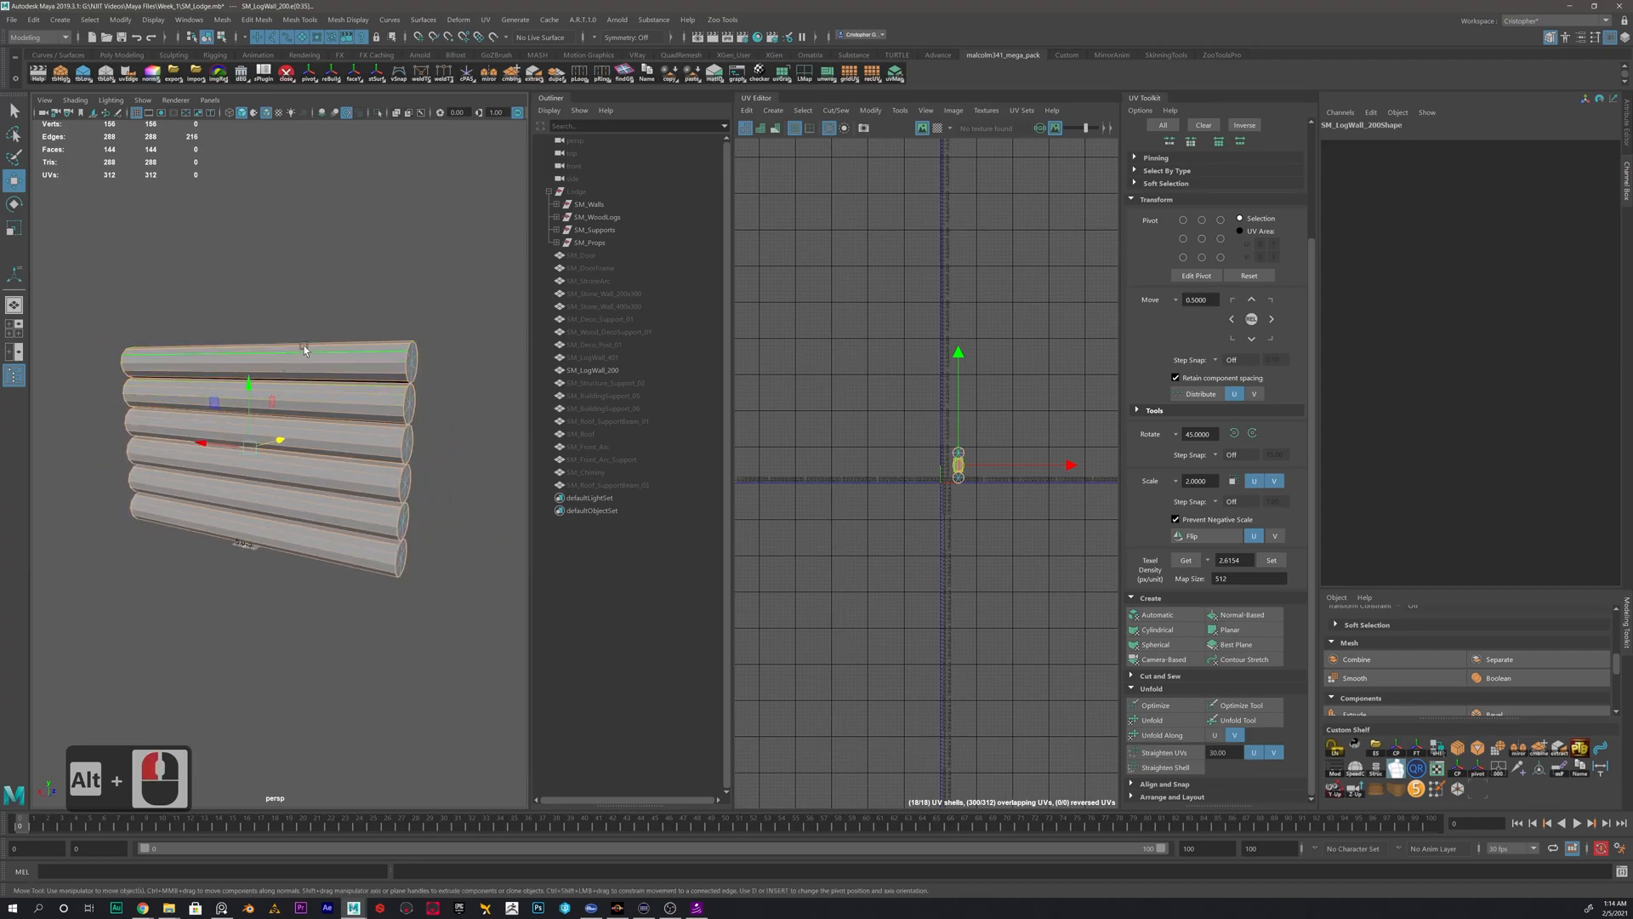
left_click_drag(262, 570, 313, 487, "alt")
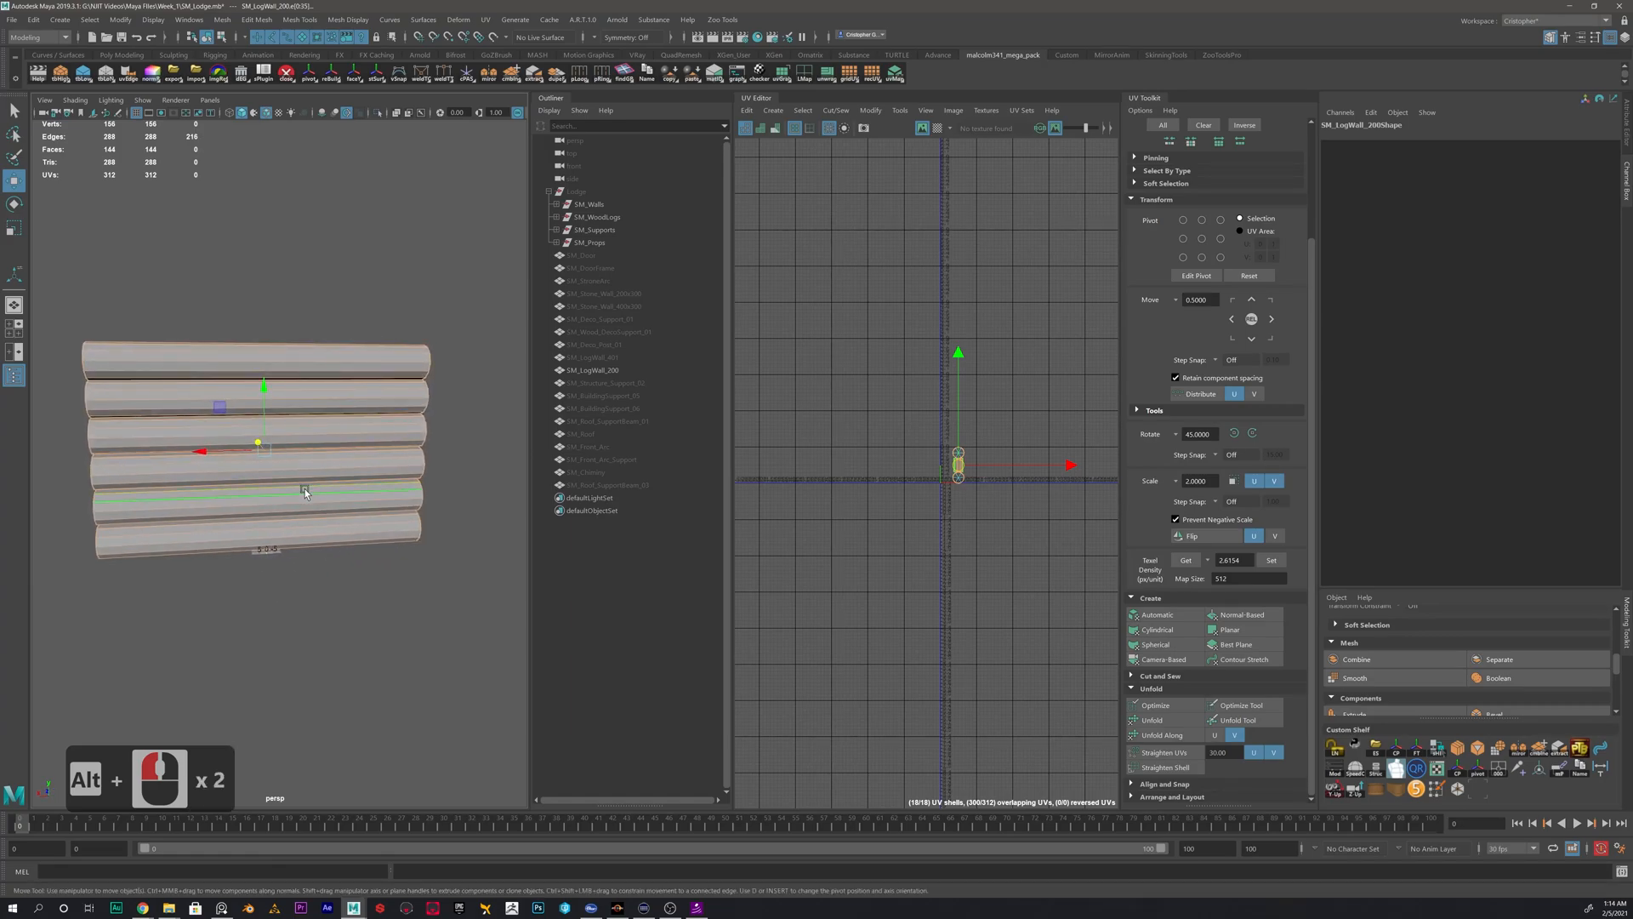
left_click_drag(326, 255, 228, 620, "ctrl")
left_click_drag(160, 477, 249, 439, "alt")
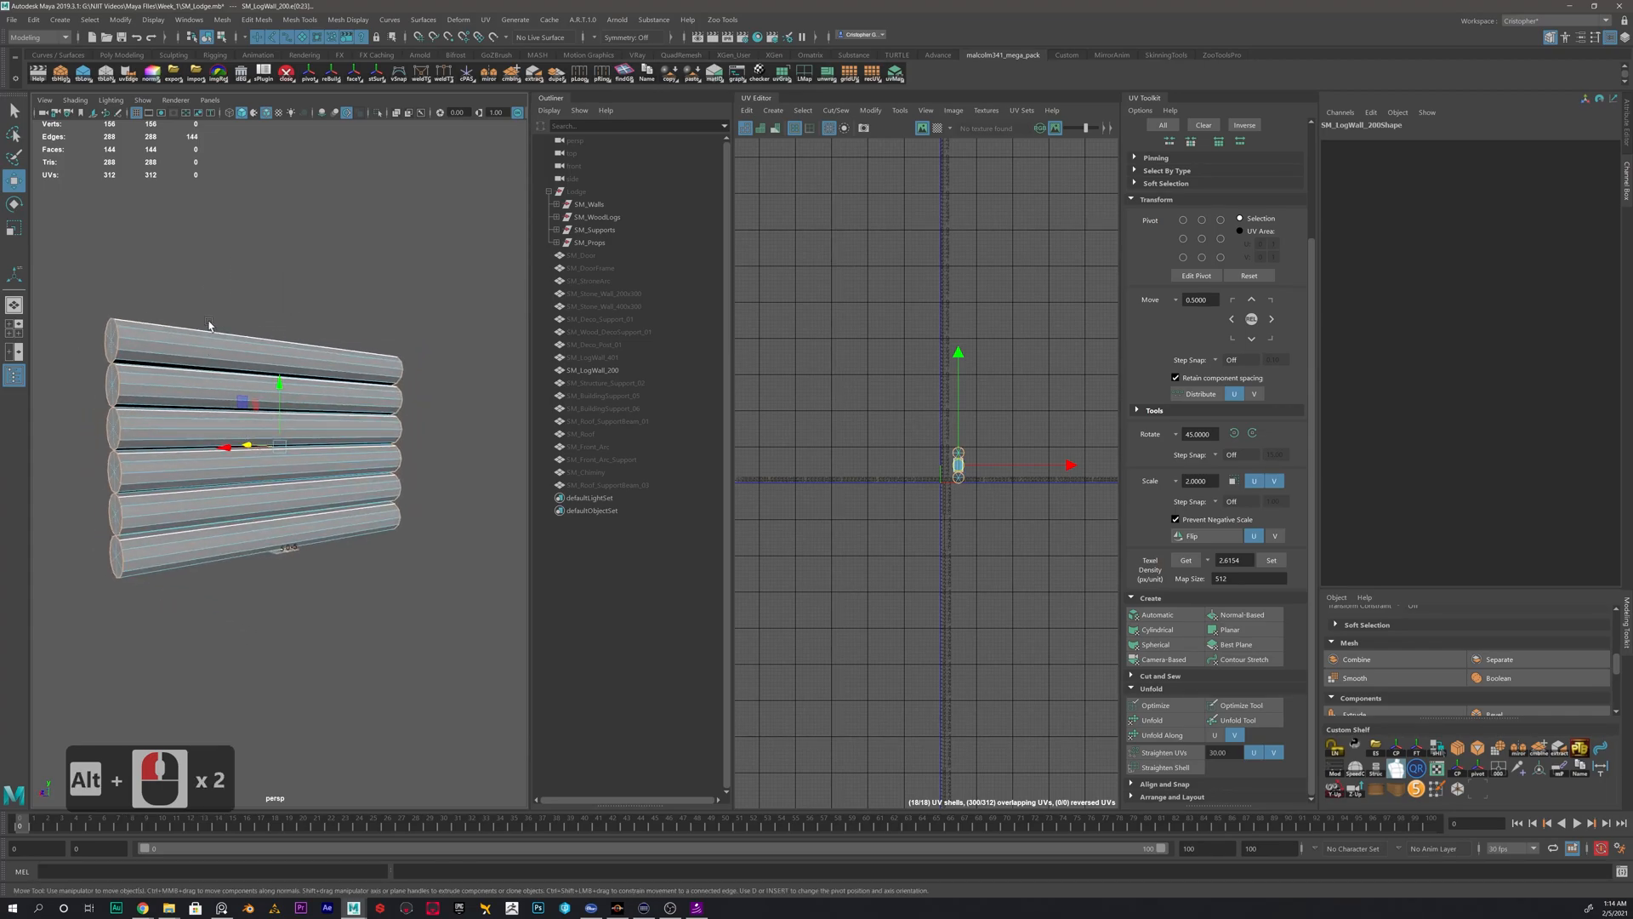
left_click_drag(209, 345, 420, 335, "alt")
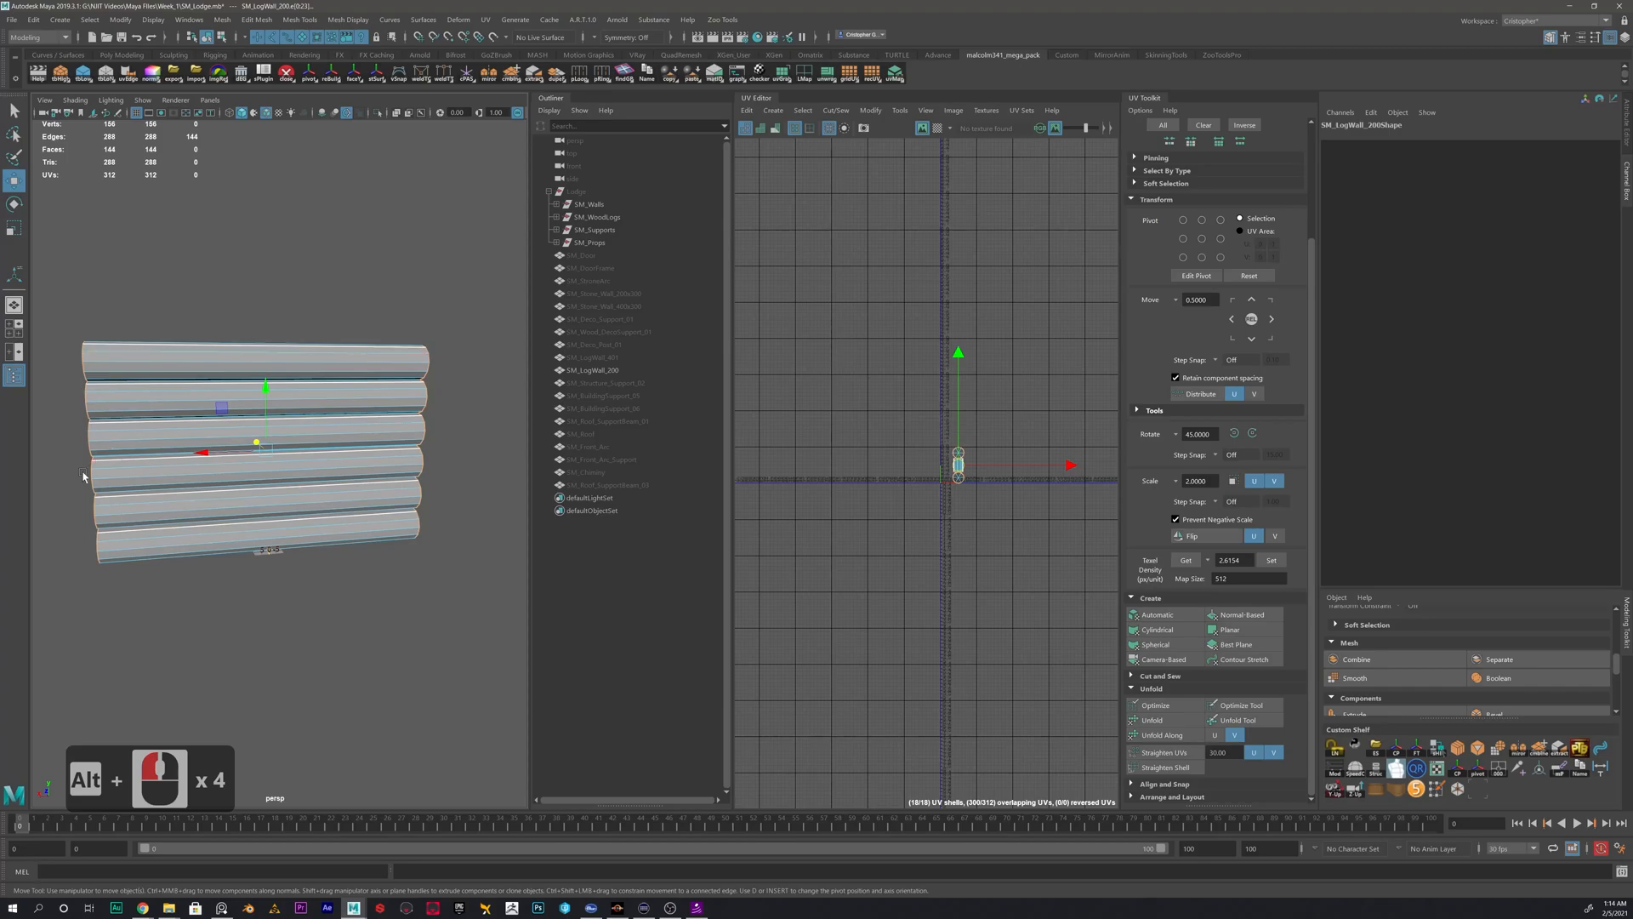
left_click_drag(136, 427, 185, 424, "alt")
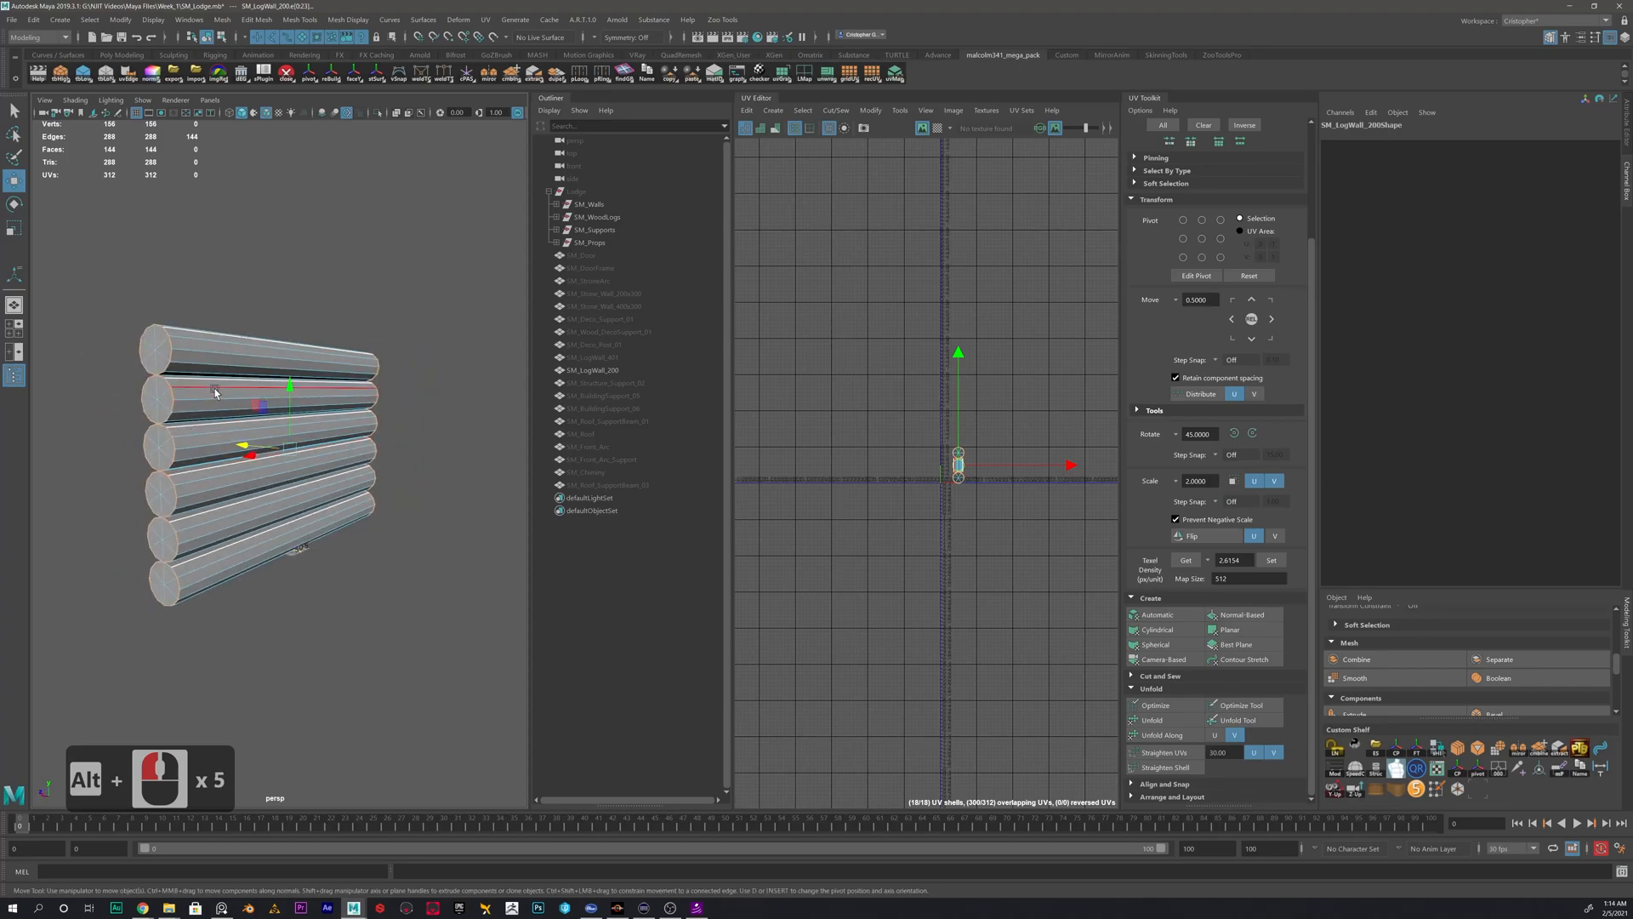
- Bevel the selected log rim edges with a fraction of 0.4
right_click(246, 289, "shift")
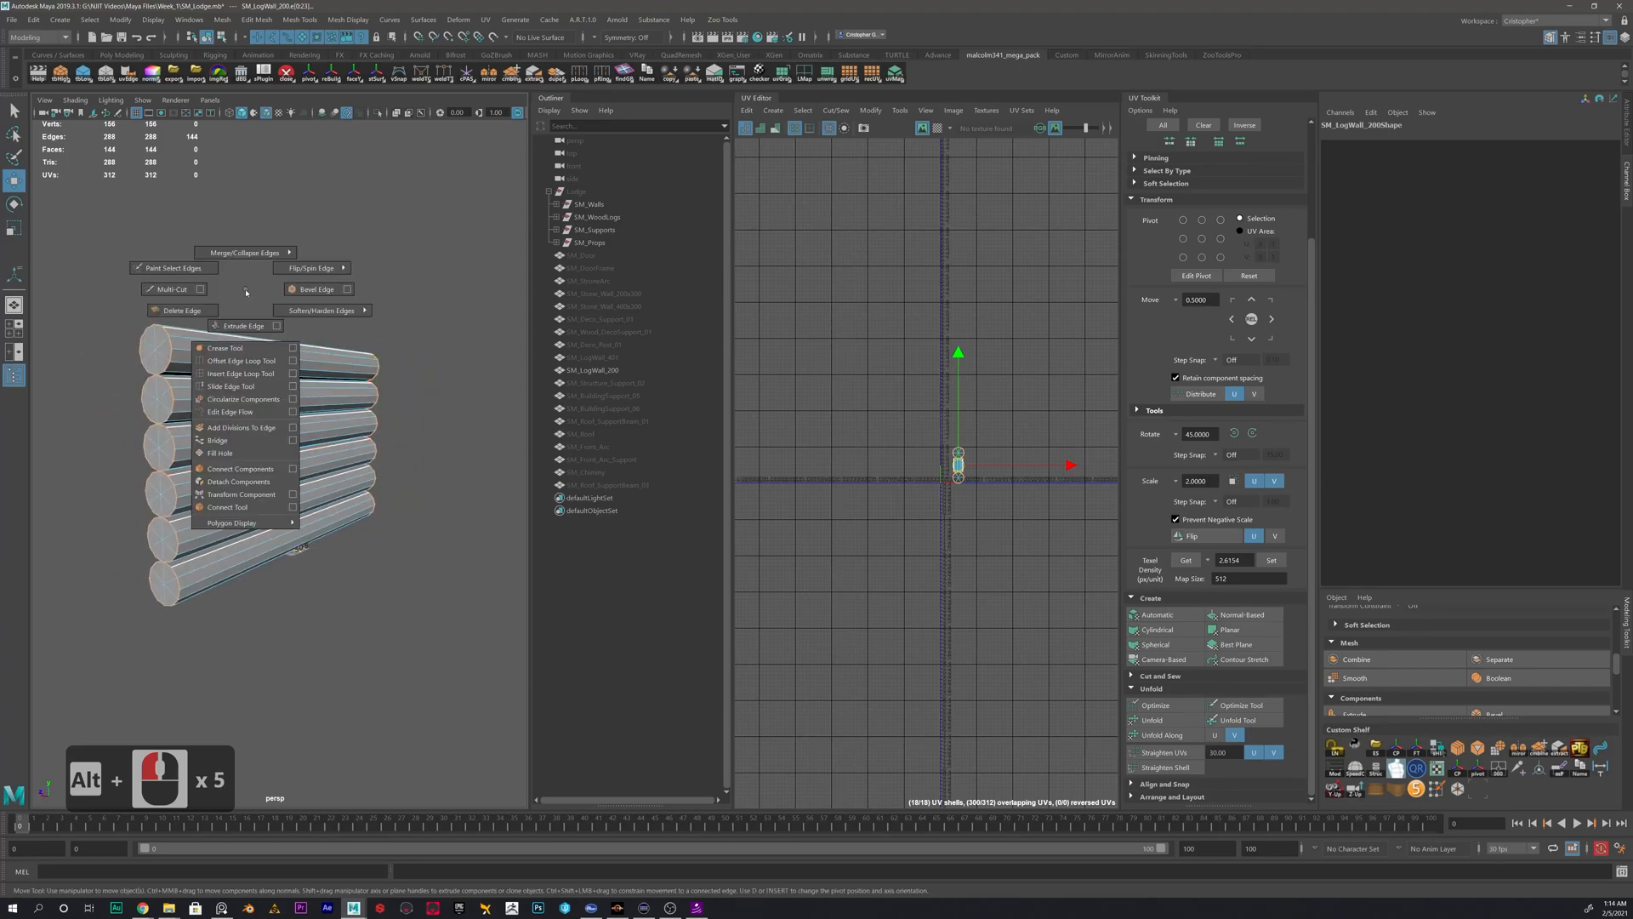
right_click_drag(245, 289, 303, 288, "shift")
mouse_move(258, 343)
left_mouse_down("alt")
mouse_move(159, 347)
mouse_move(290, 341)
left_mouse_up("alt")
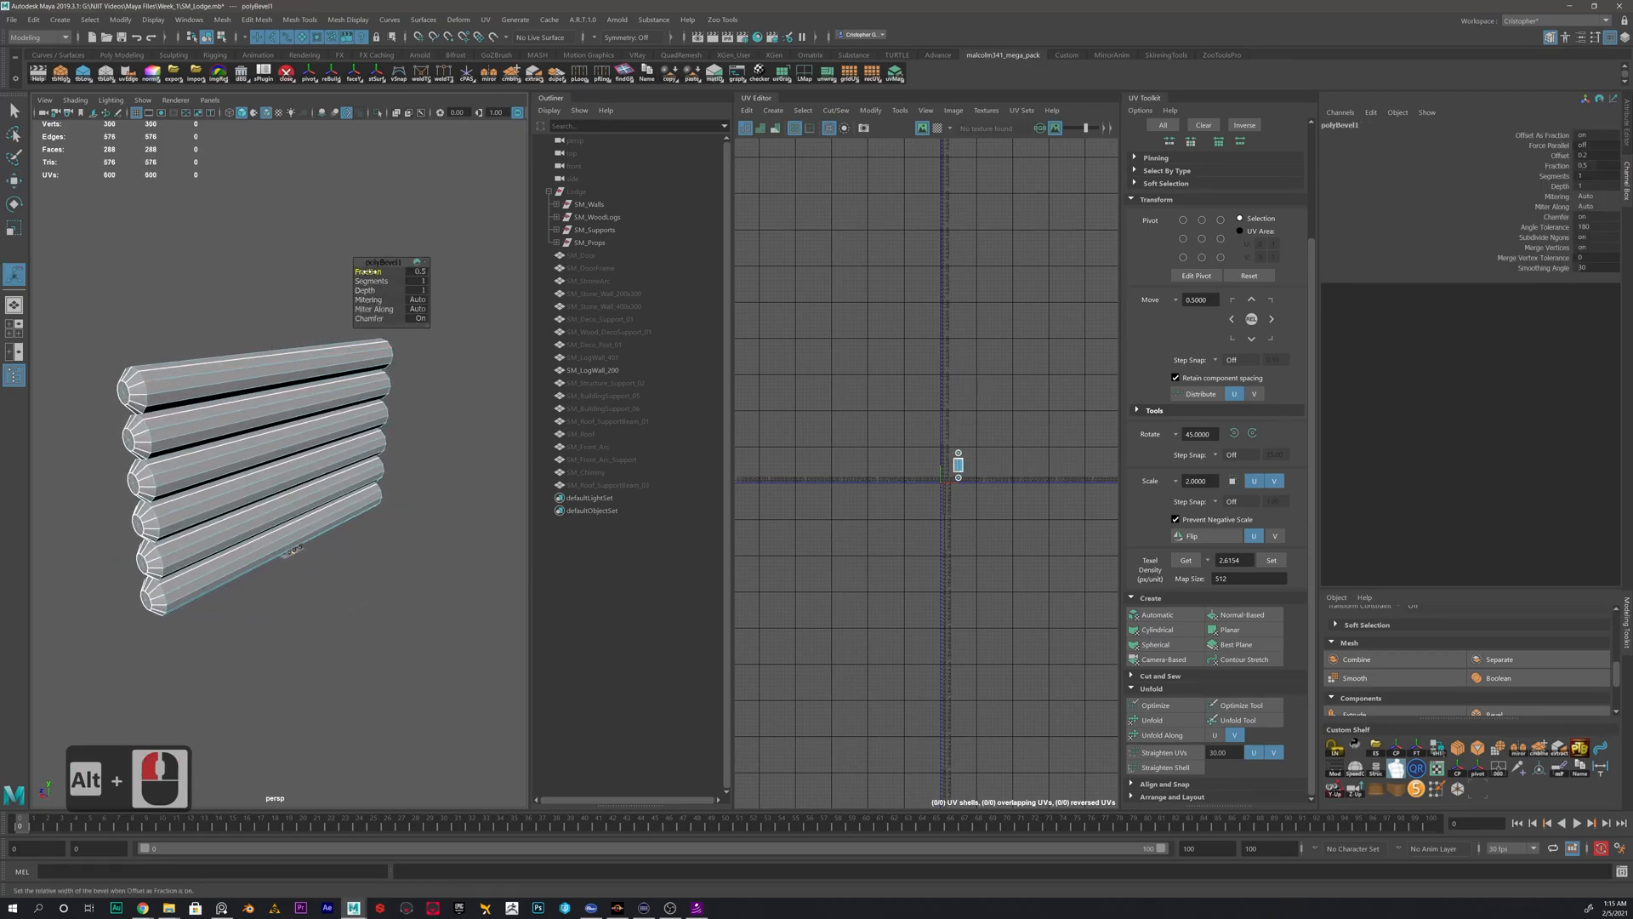
left_click_drag(374, 272, 347, 289)
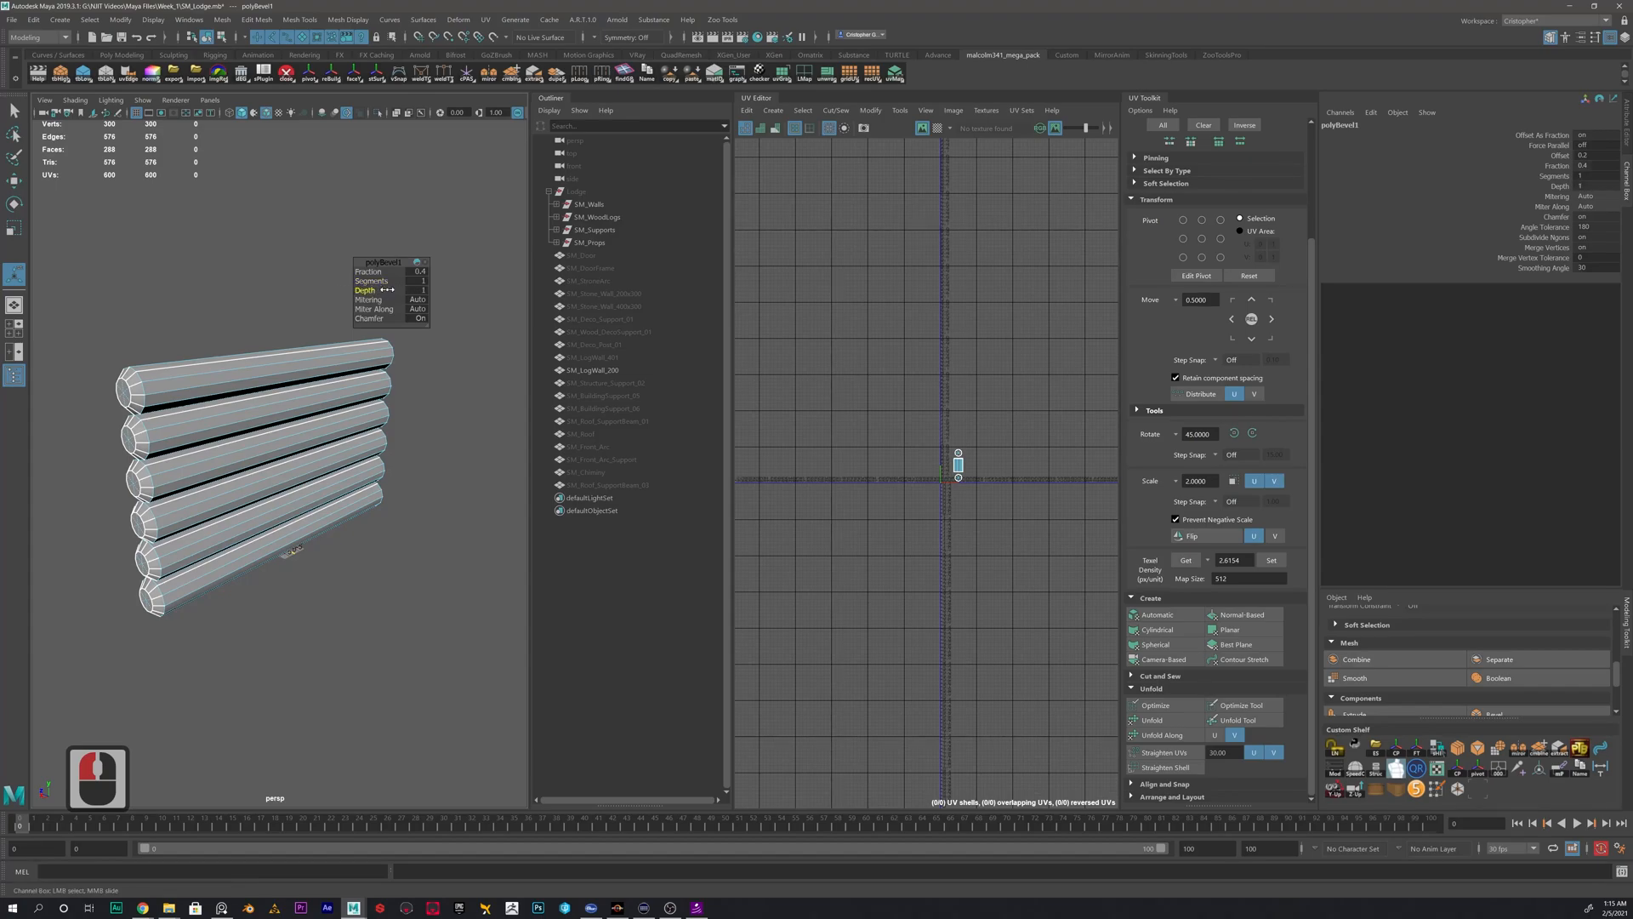
- Try a depth of -0.8 with 2 segments on the rim bevel, undo the segment change and reset the depth to 1
mouse_move(391, 290)
left_mouse_down()
mouse_move(357, 282)
mouse_move(371, 283)
left_mouse_up()
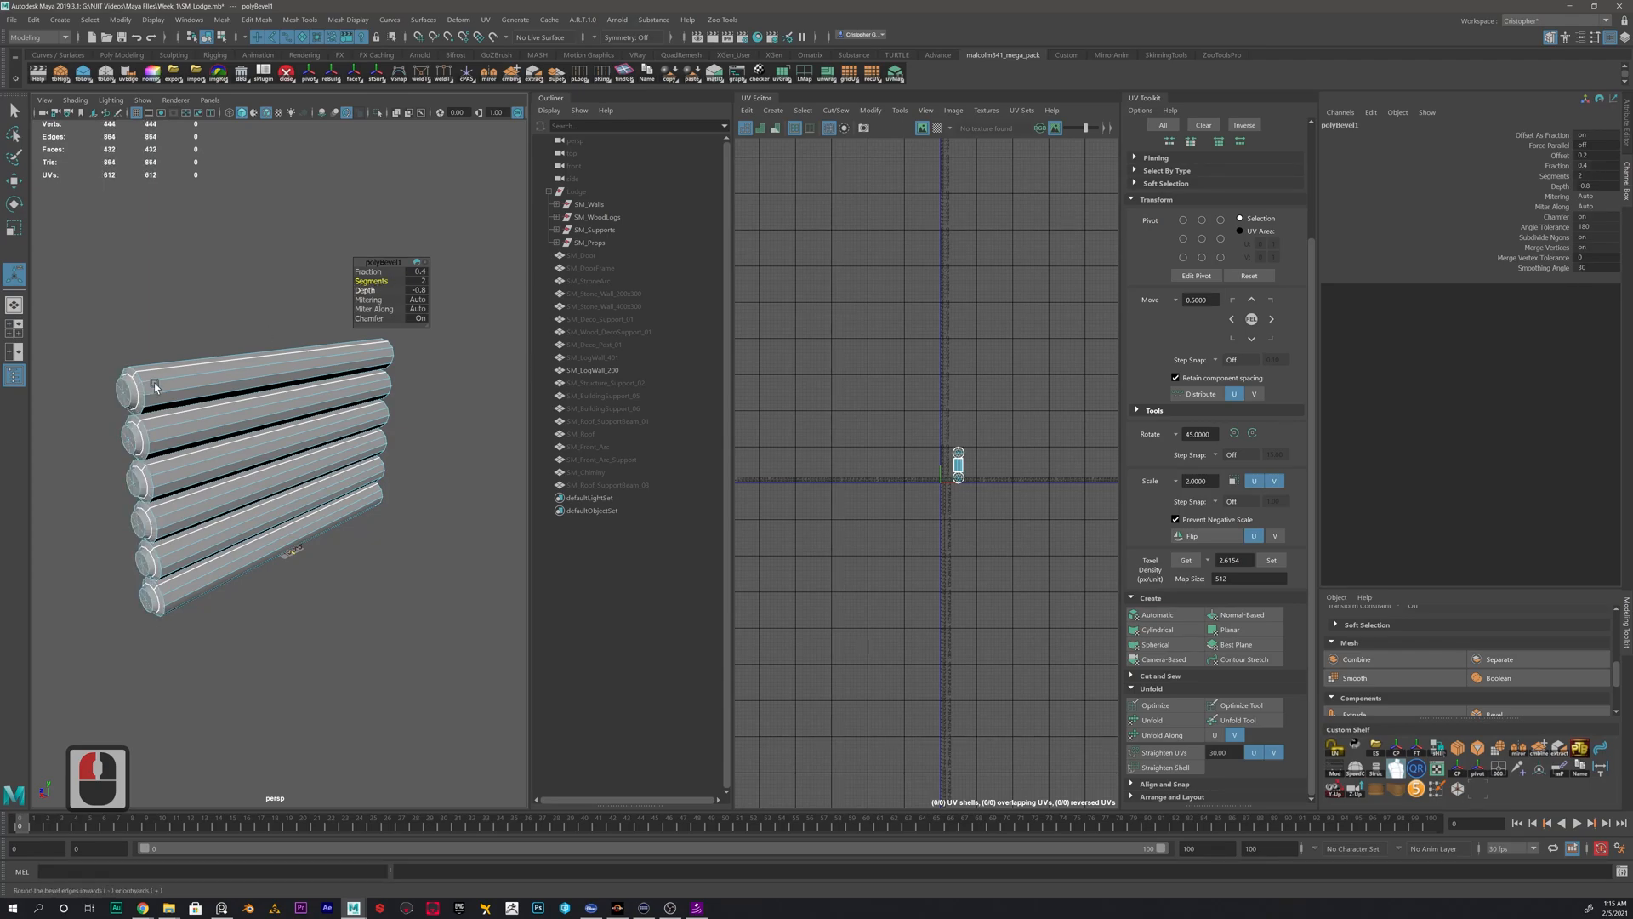
scroll(159, 386, "up", 2, "alt")
middle_click_drag(61, 319, 173, 354, "alt")
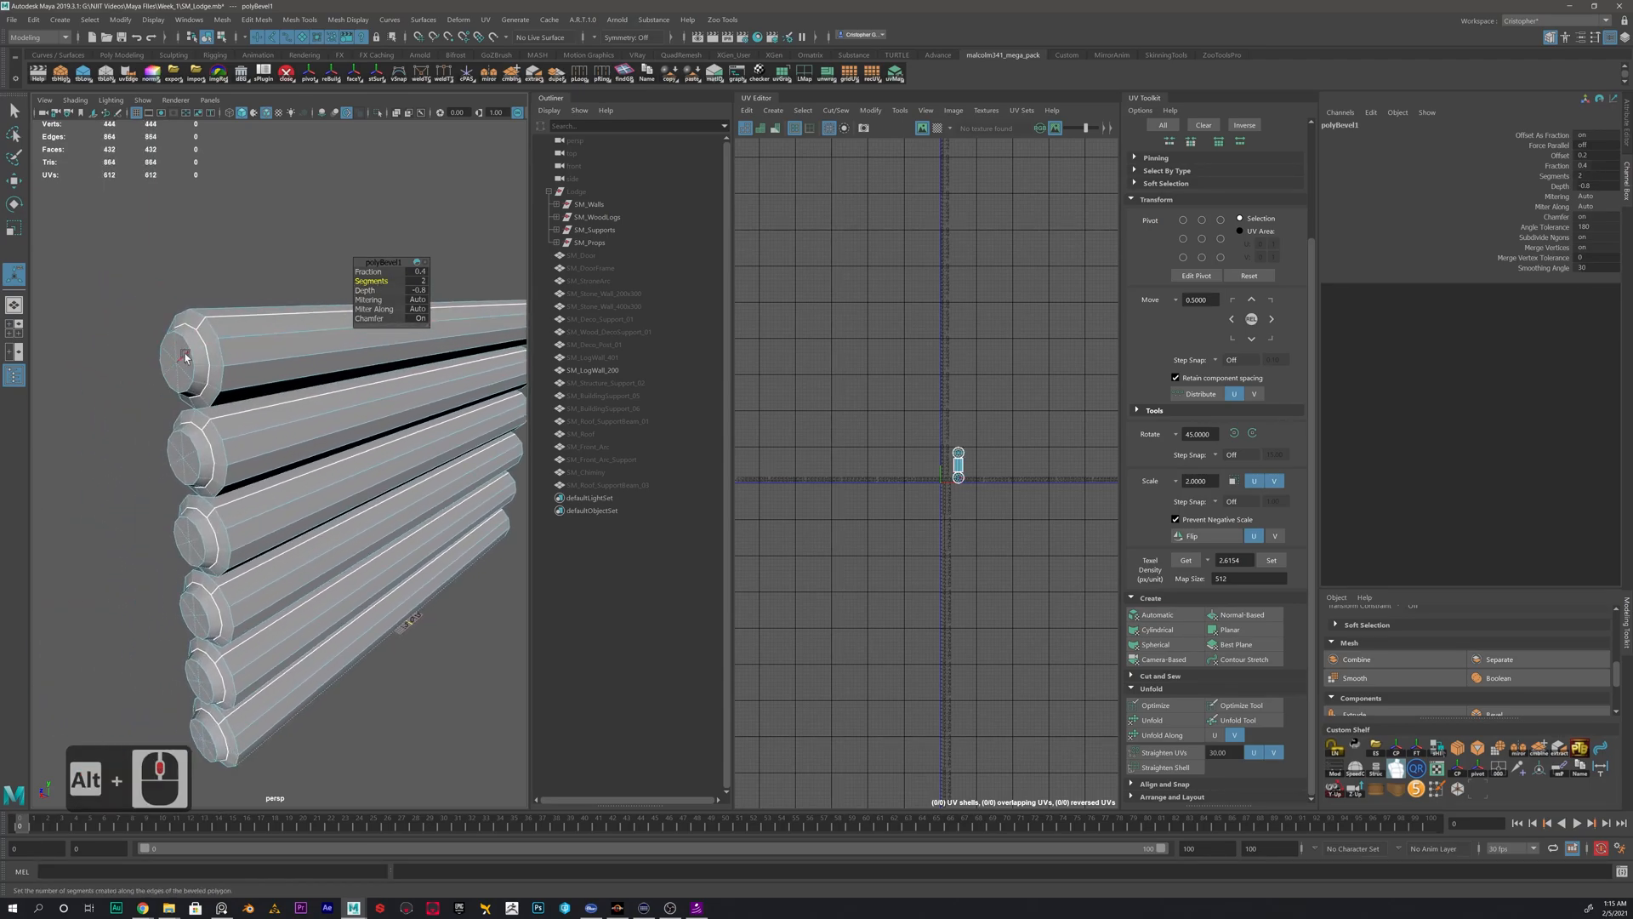
key("ctrl+z")
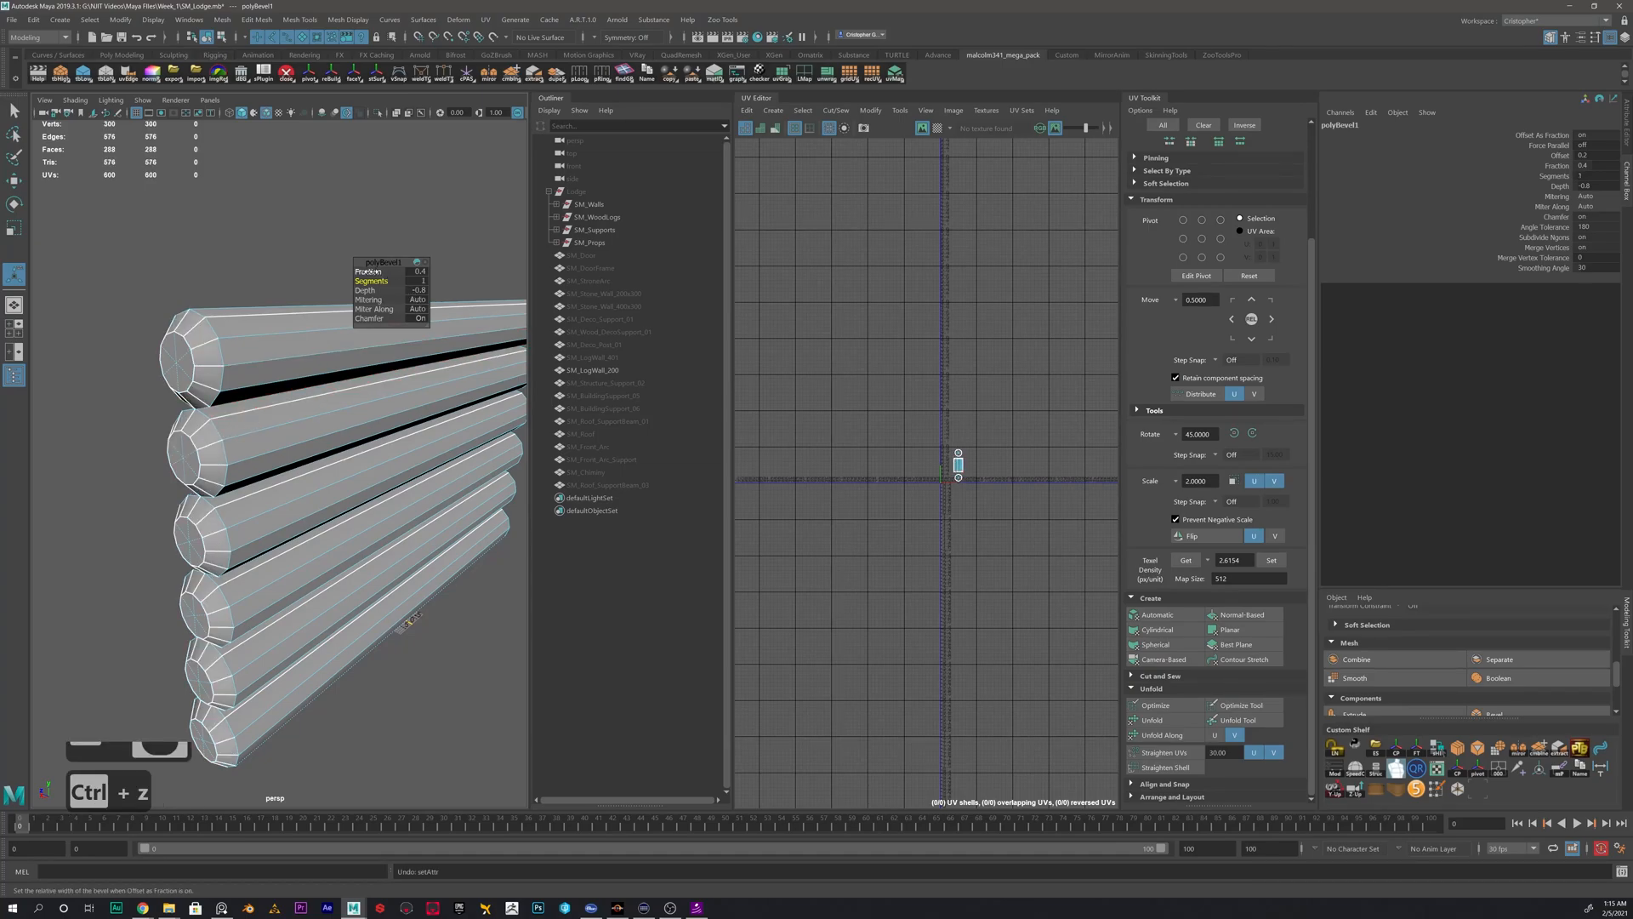
left_click(412, 291)
type("1")
key("Return")
- Set the fraction of the log rim bevel to 0.1
left_click_drag(373, 271, 392, 275)
double_click(416, 271)
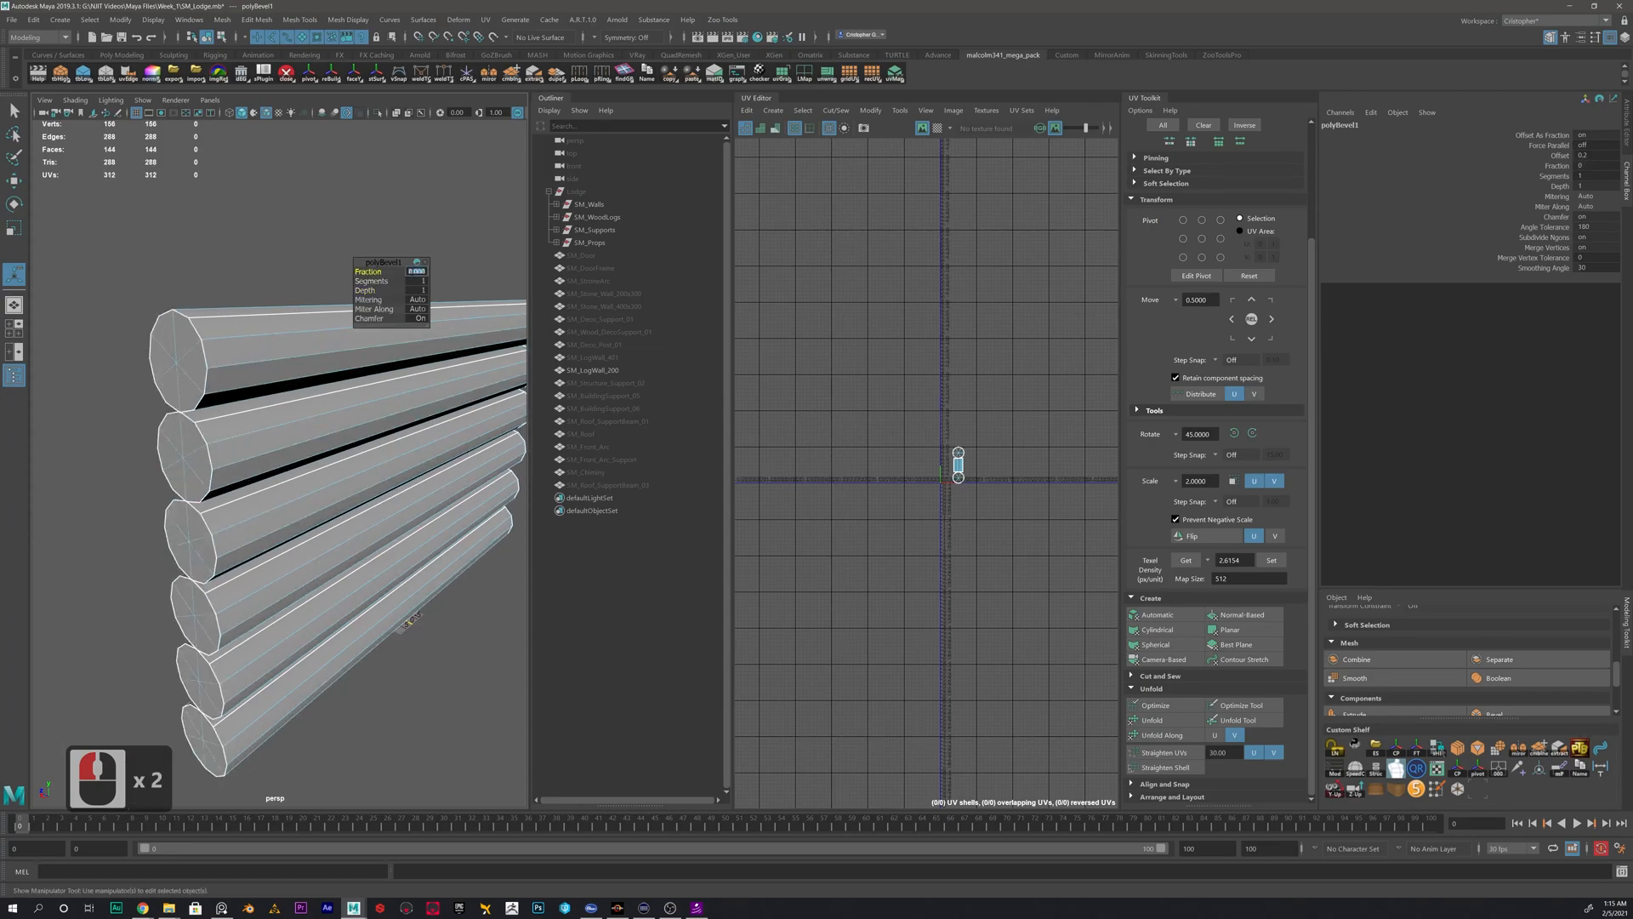
type(".1")
key("Return")
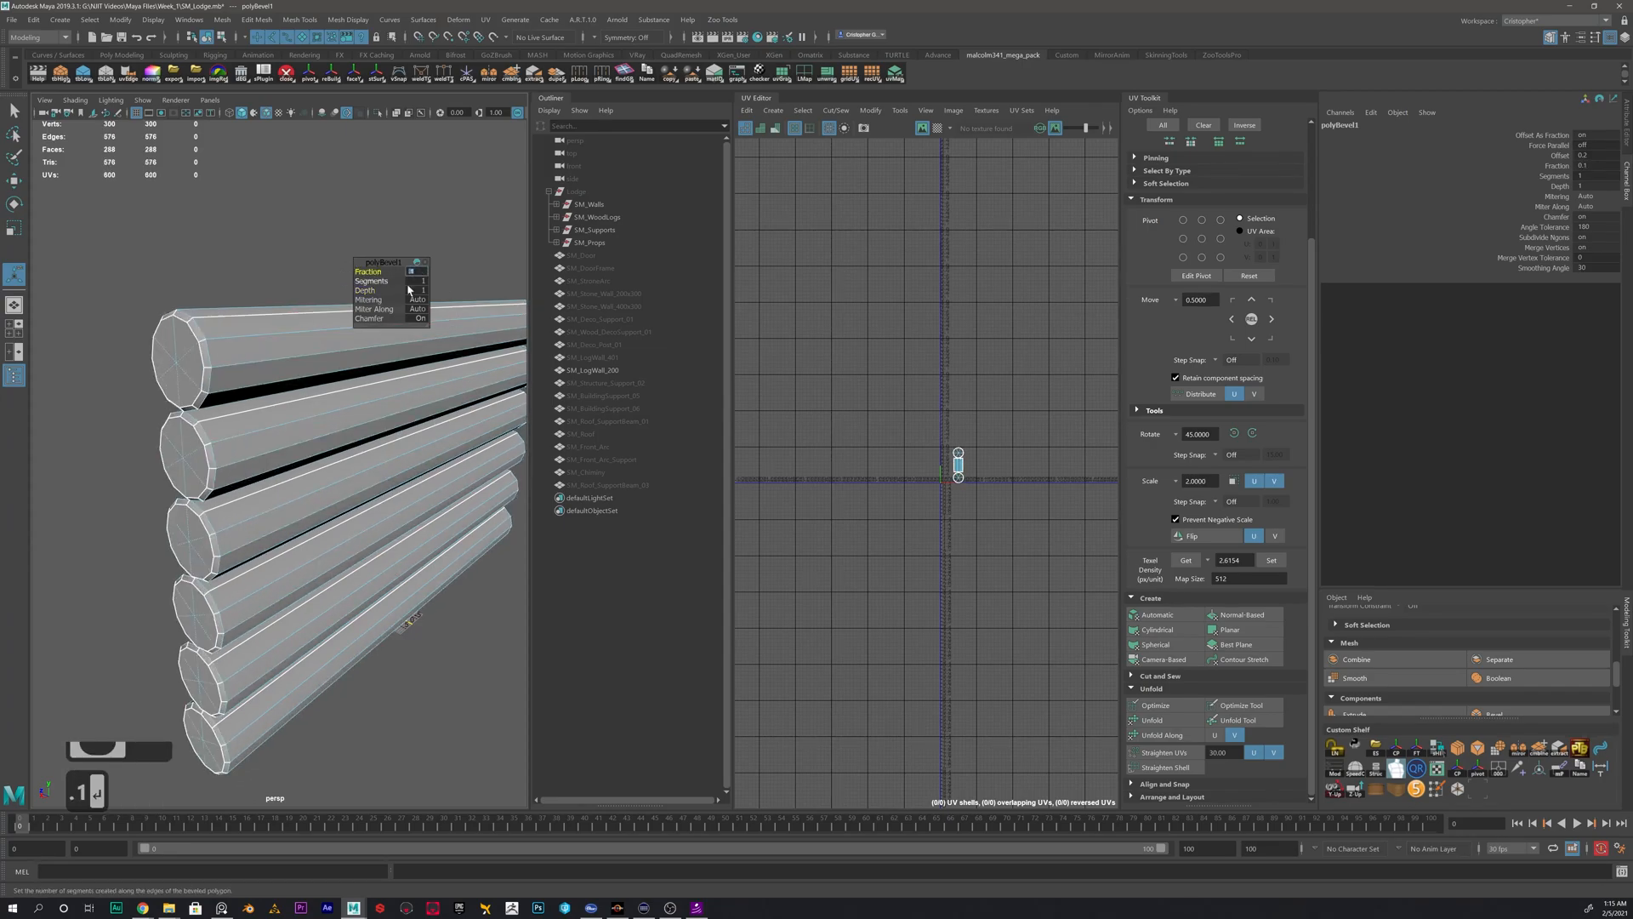
- Return SM_LogWall_200 to object mode and delete its construction history
left_click_drag(196, 334, 336, 508, "alt")
right_click_drag(281, 414, 344, 393)
left_click_drag(288, 426, 248, 365, "alt")
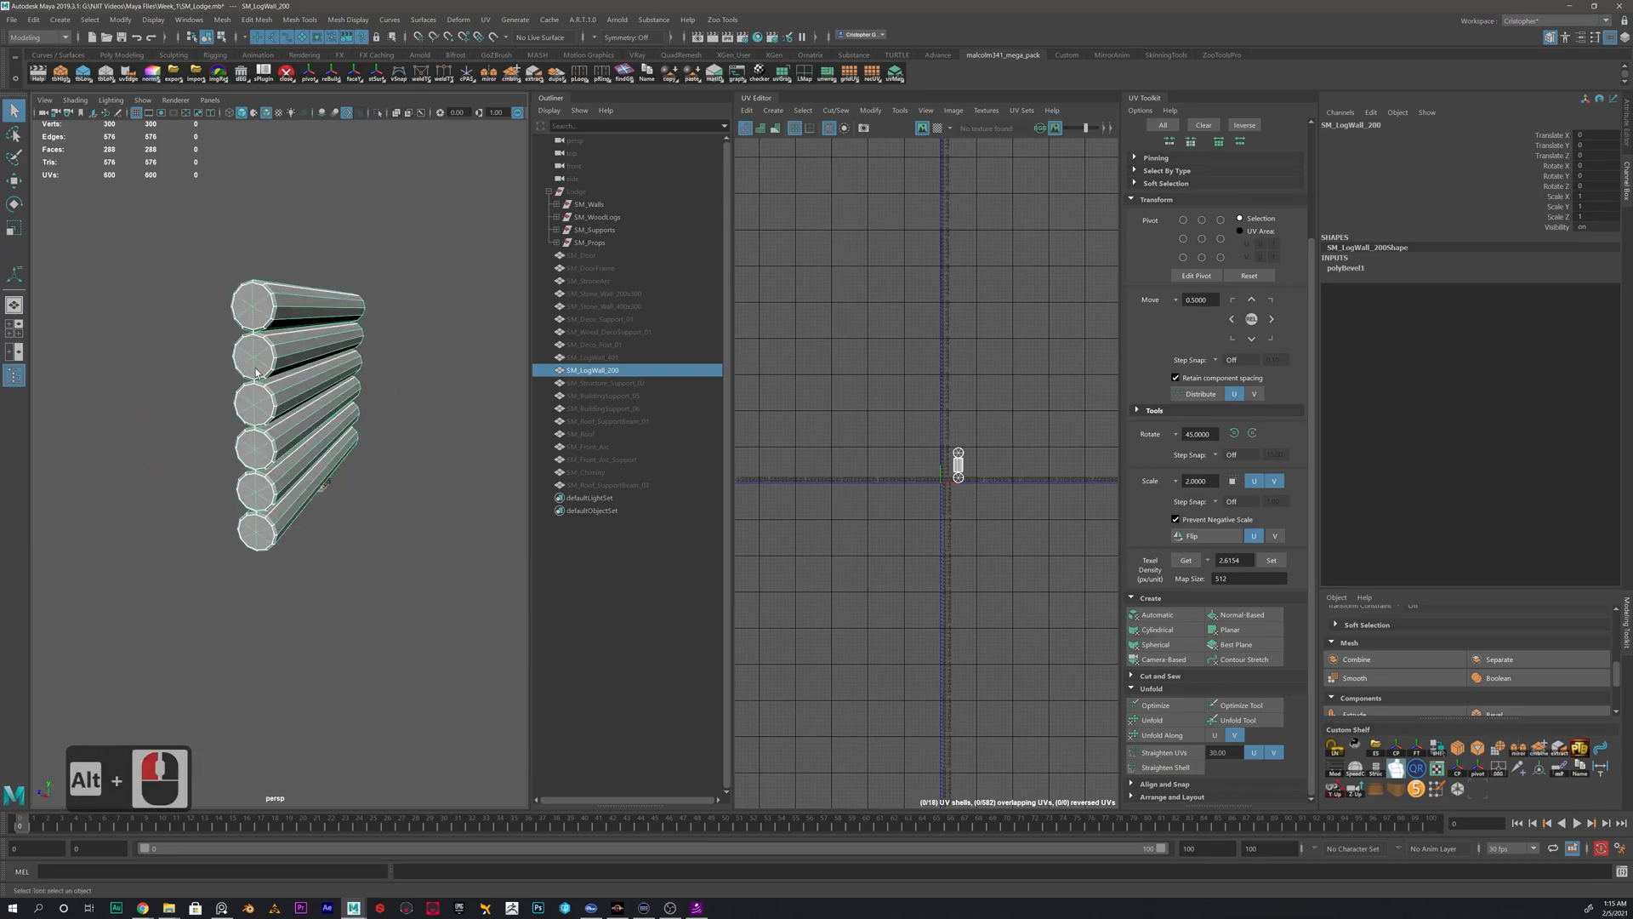
key("alt+shift+d")
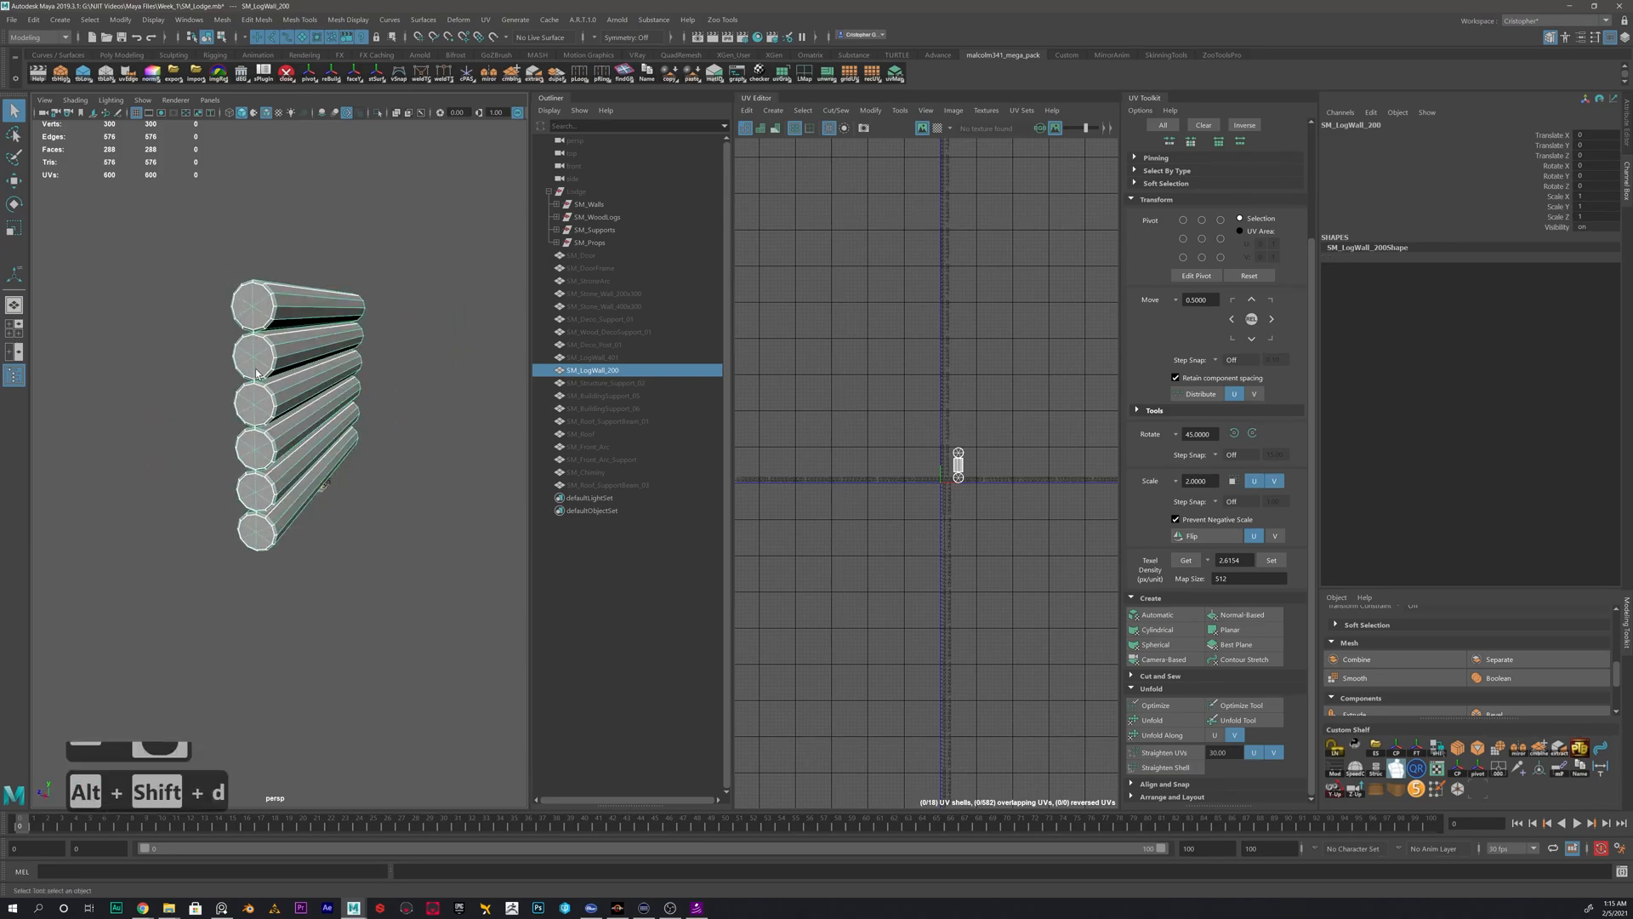
left_click(42, 22)
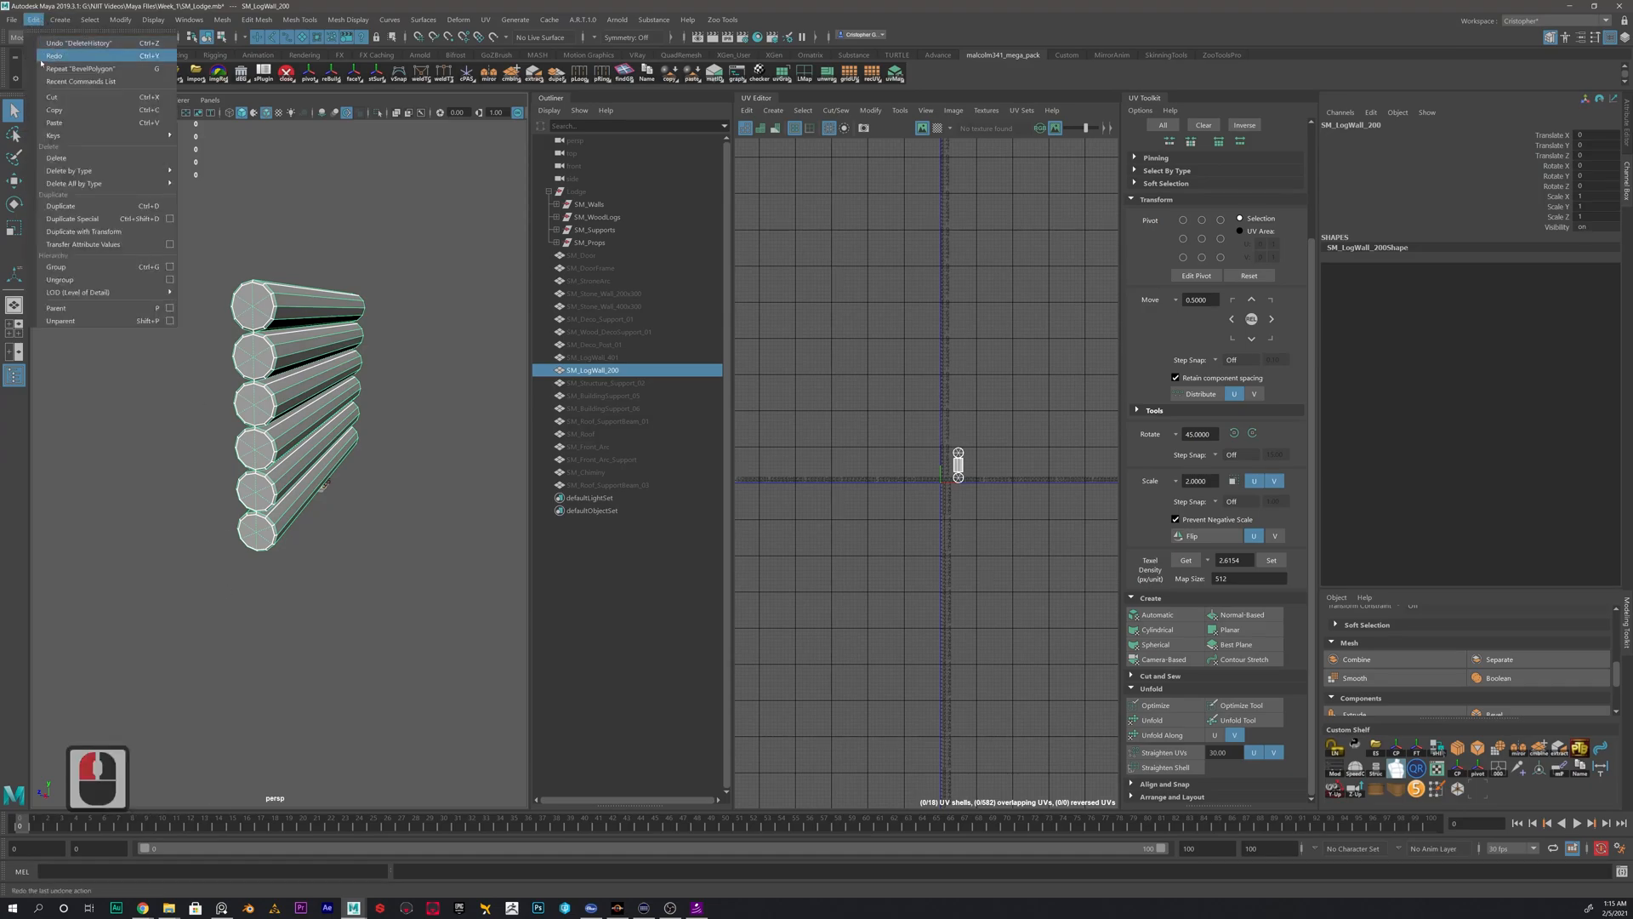
mouse_move(94, 175)
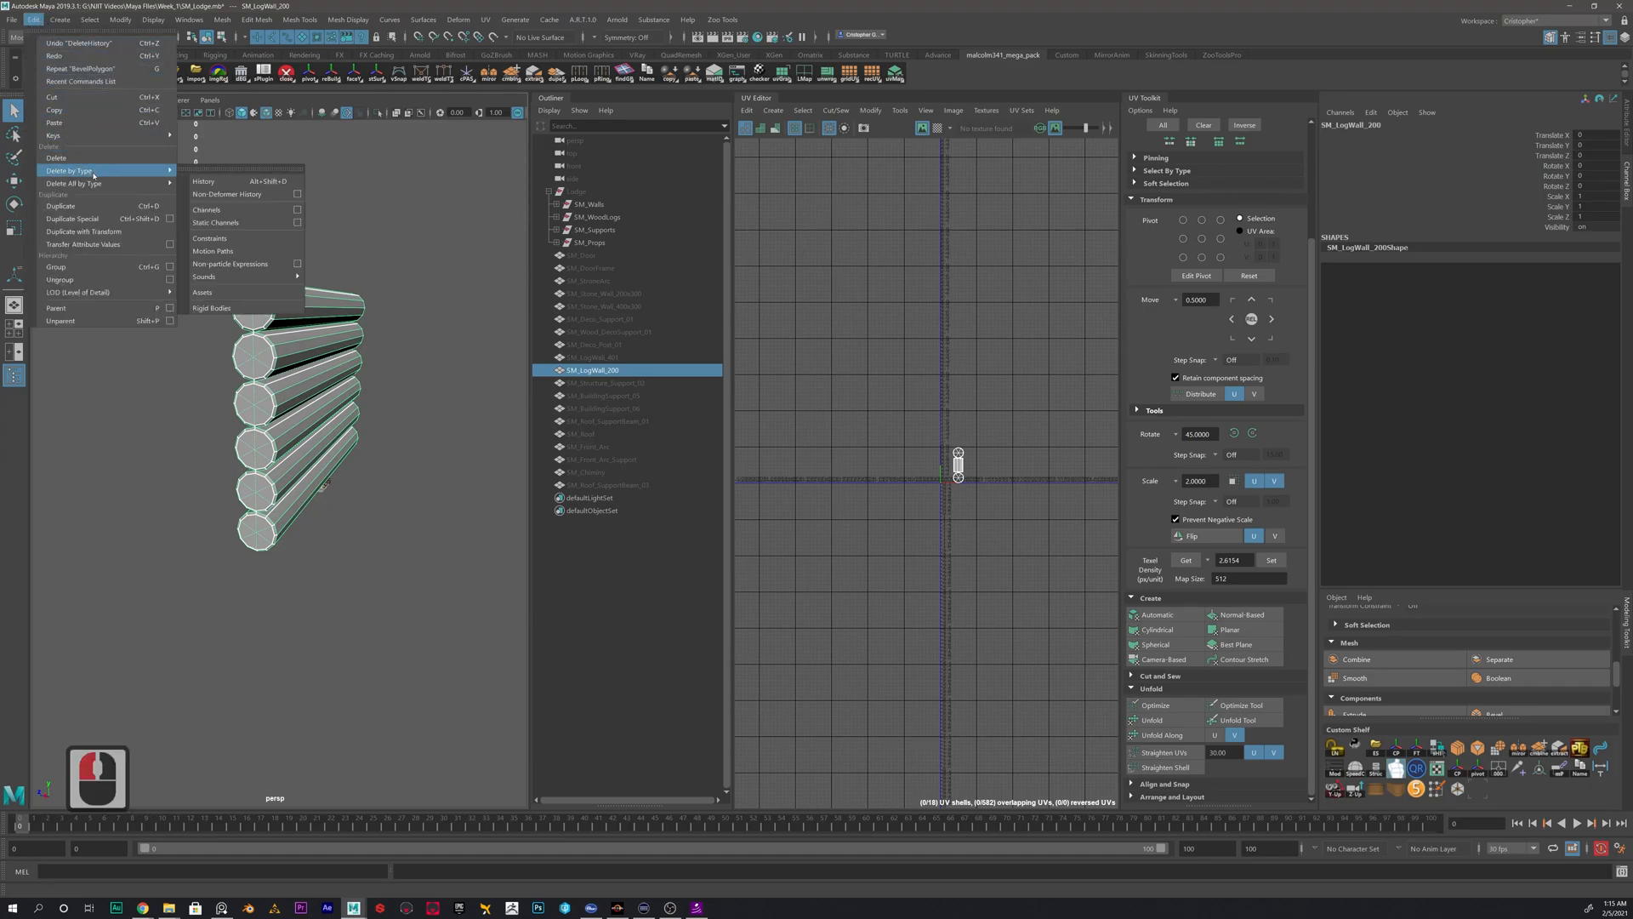
left_click(441, 380)
- Separate SM_LogWall_200 into its individual log meshes
left_click(320, 469)
left_click_drag(329, 483, 350, 383, "alt")
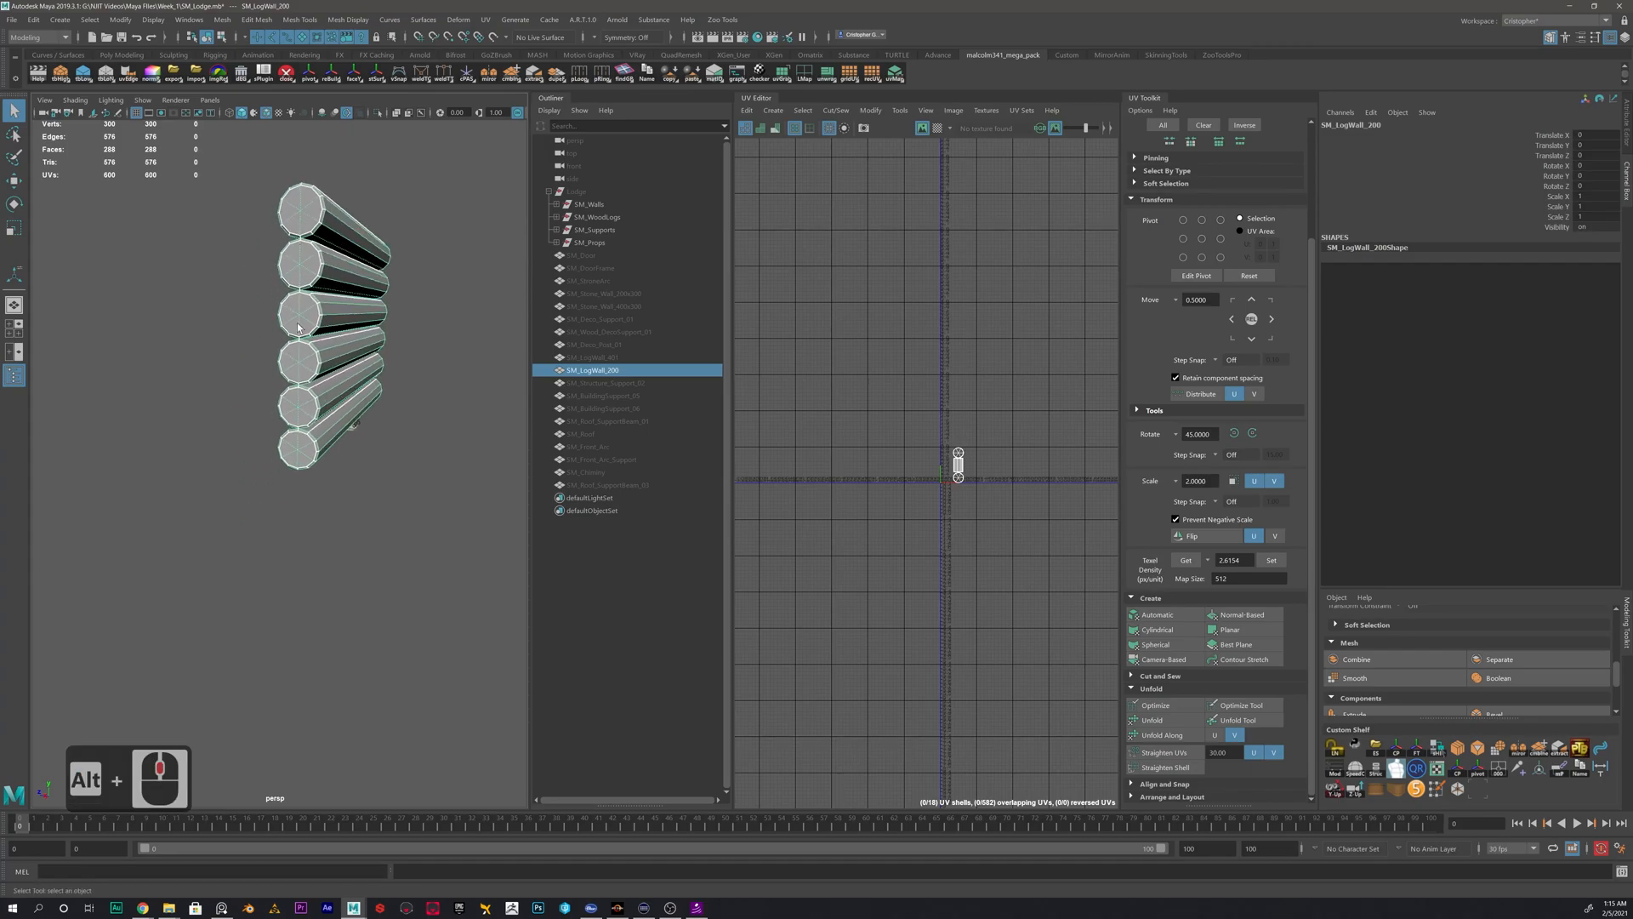
right_click(434, 313, "shift")
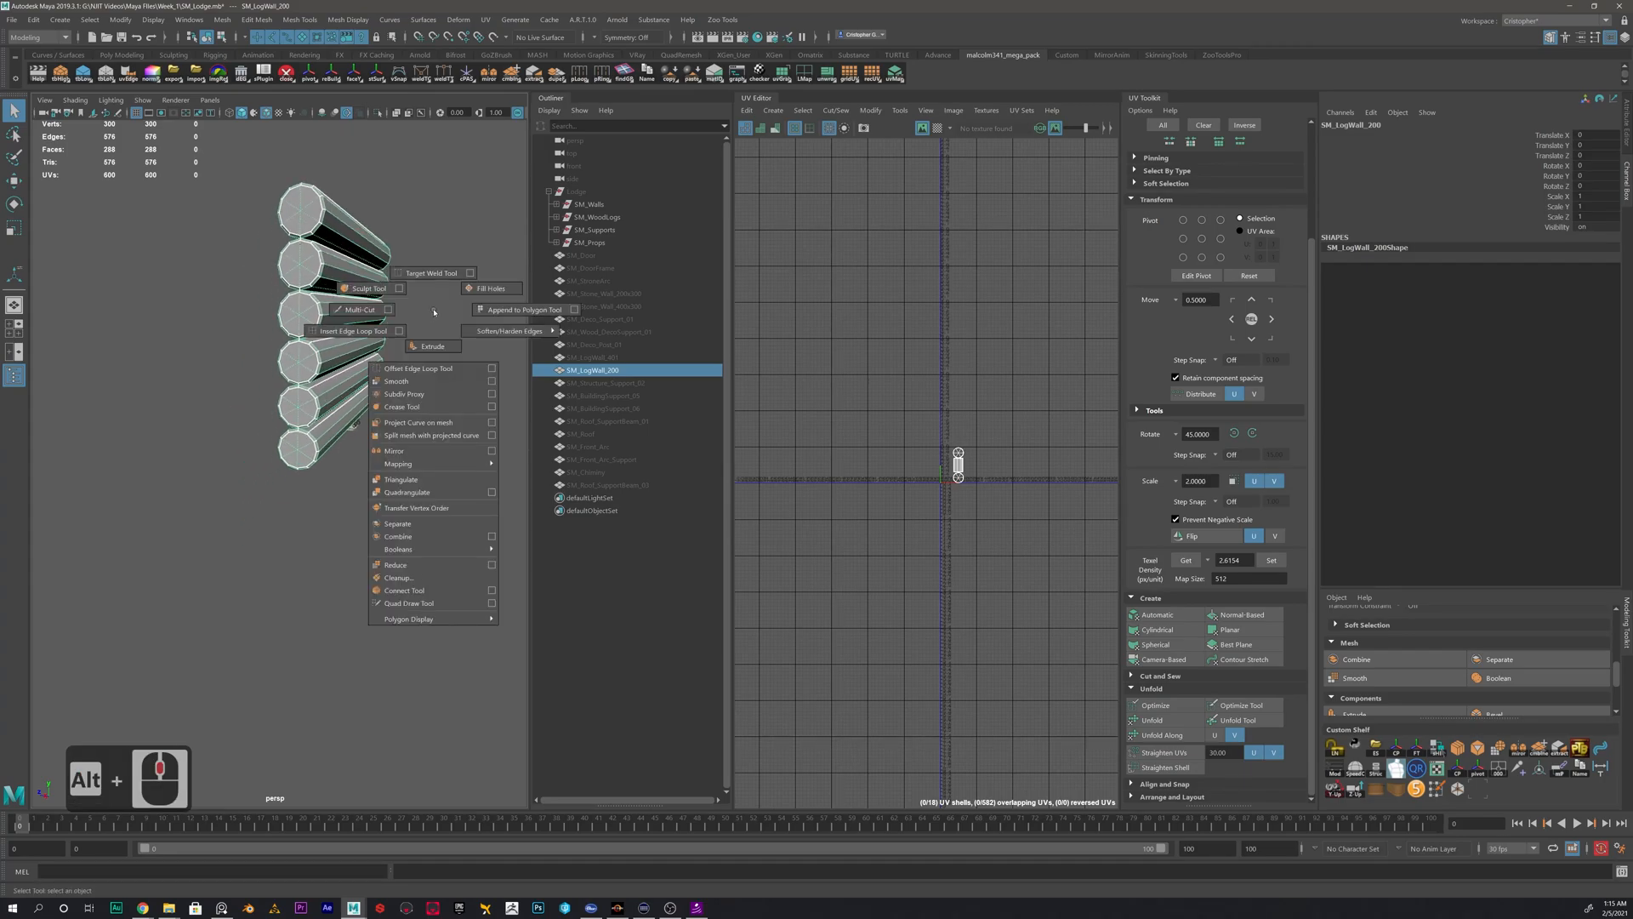
left_click(398, 524)
left_click_drag(422, 361, 534, 345, "alt")
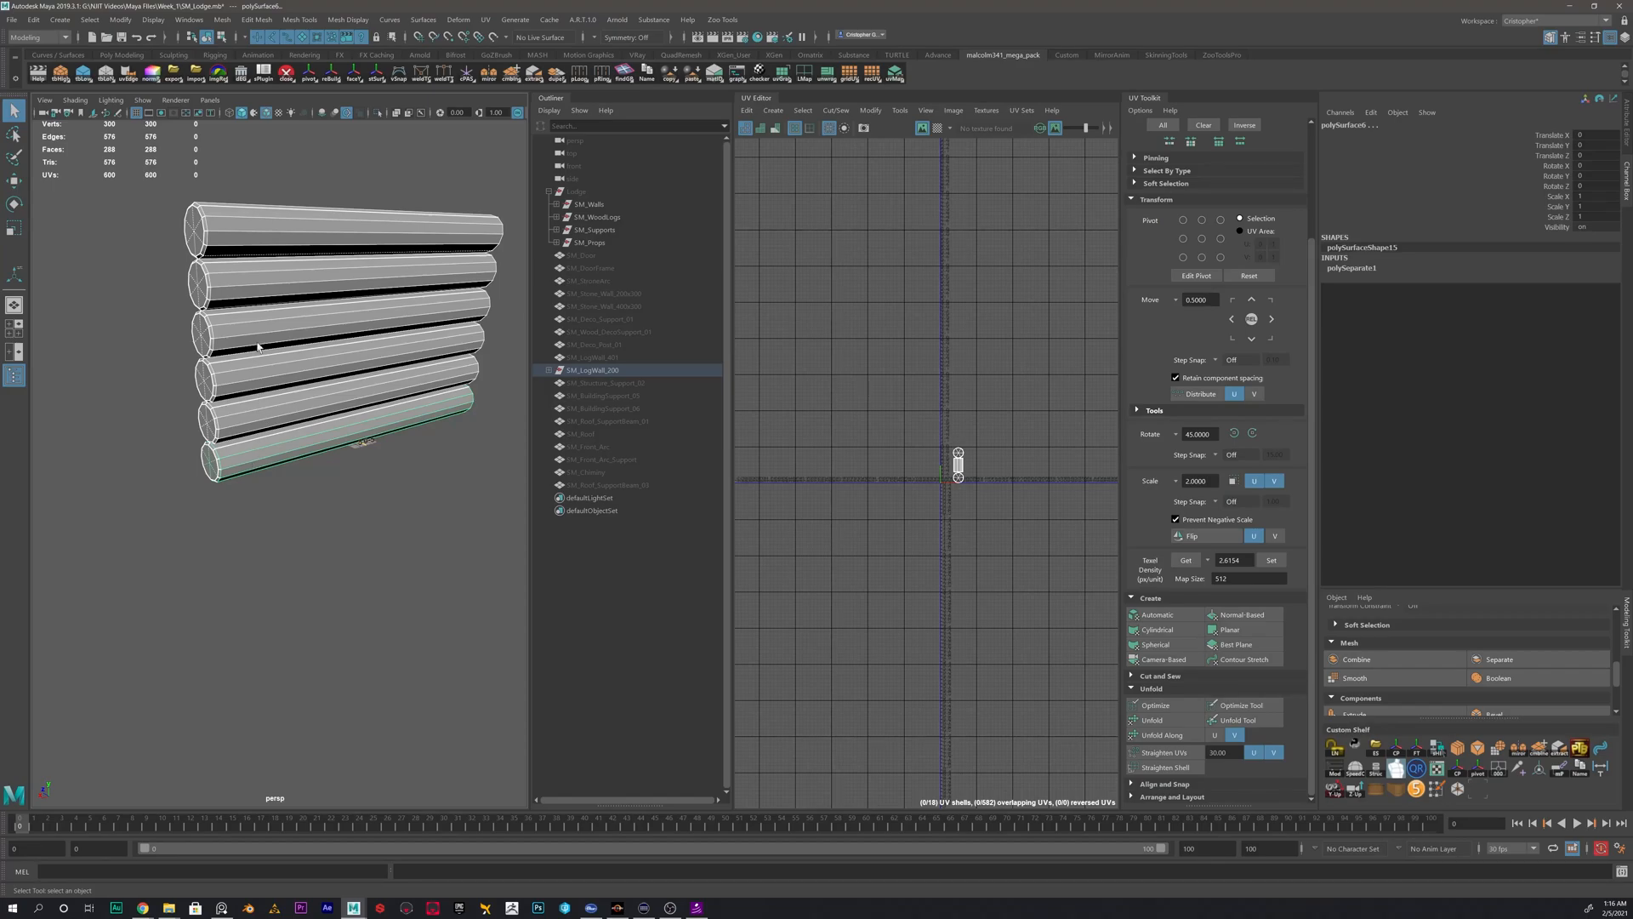
- Select all separated logs, polySurface1 to polySurface6, within the SM_LogWall_200 group and delete their history
left_click(550, 372)
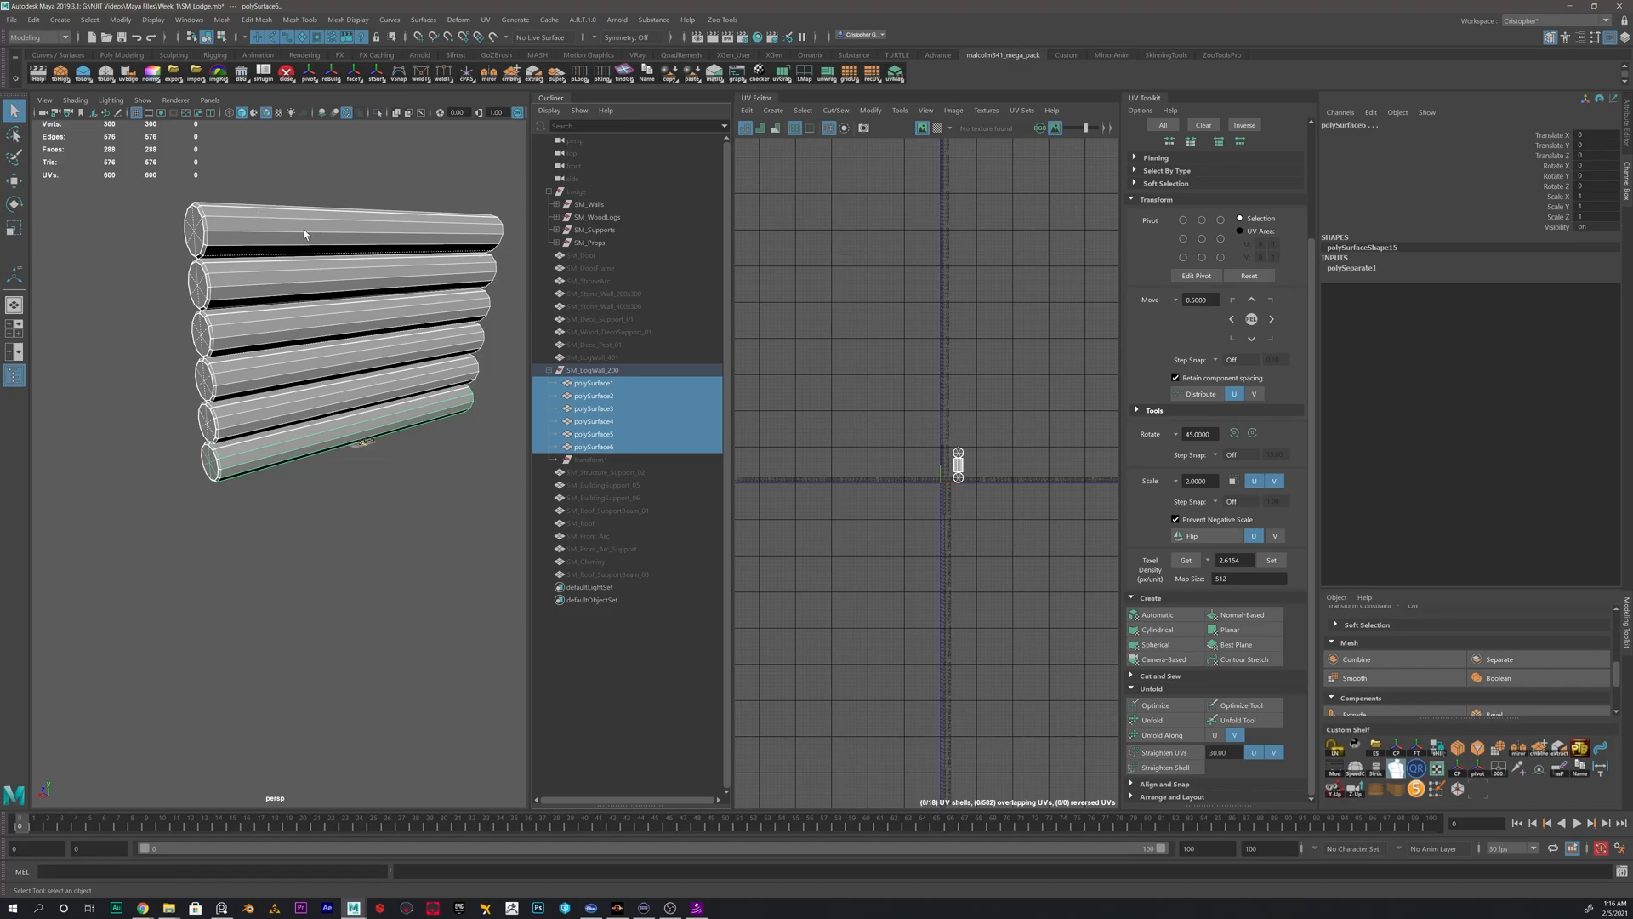
left_click(595, 385)
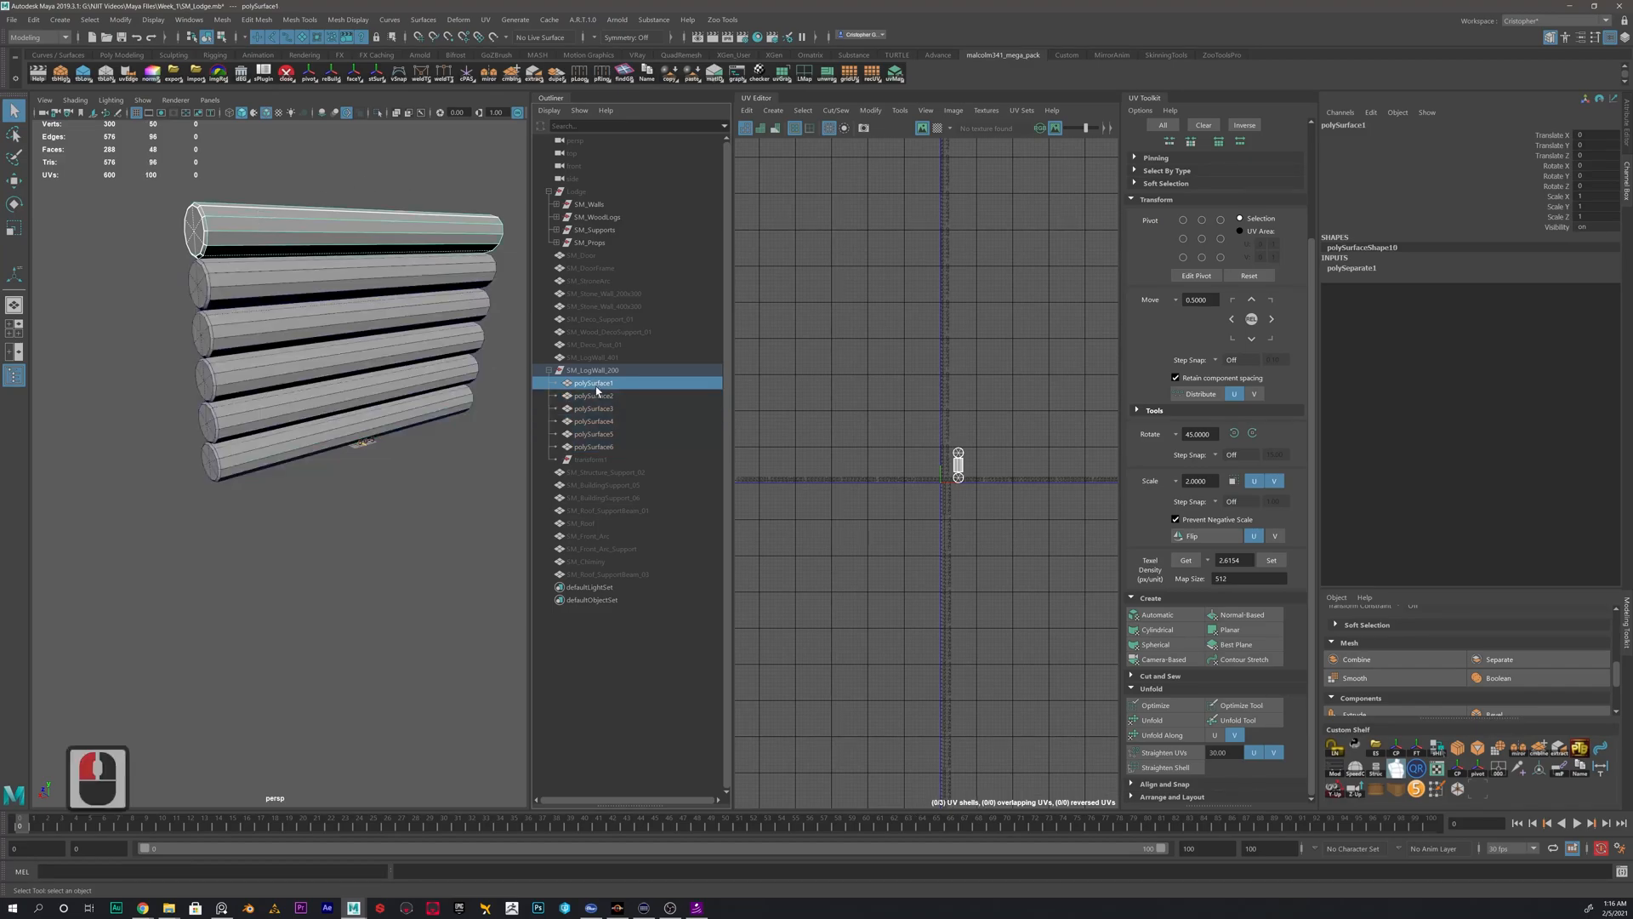
left_click(601, 447, "shift")
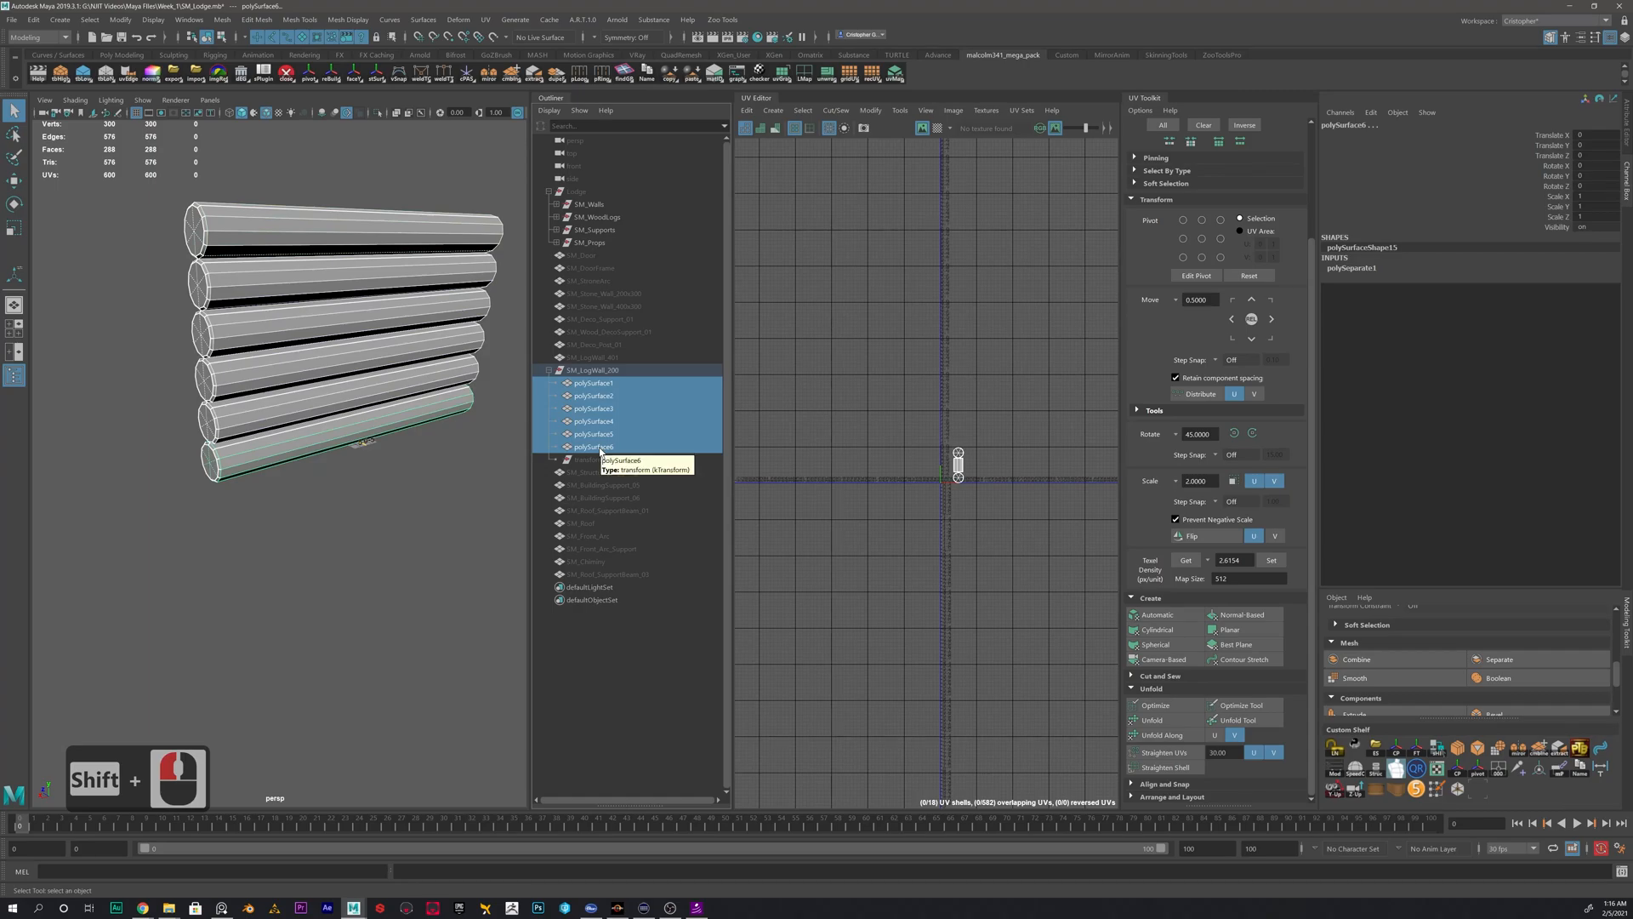
key("alt+shift+d")
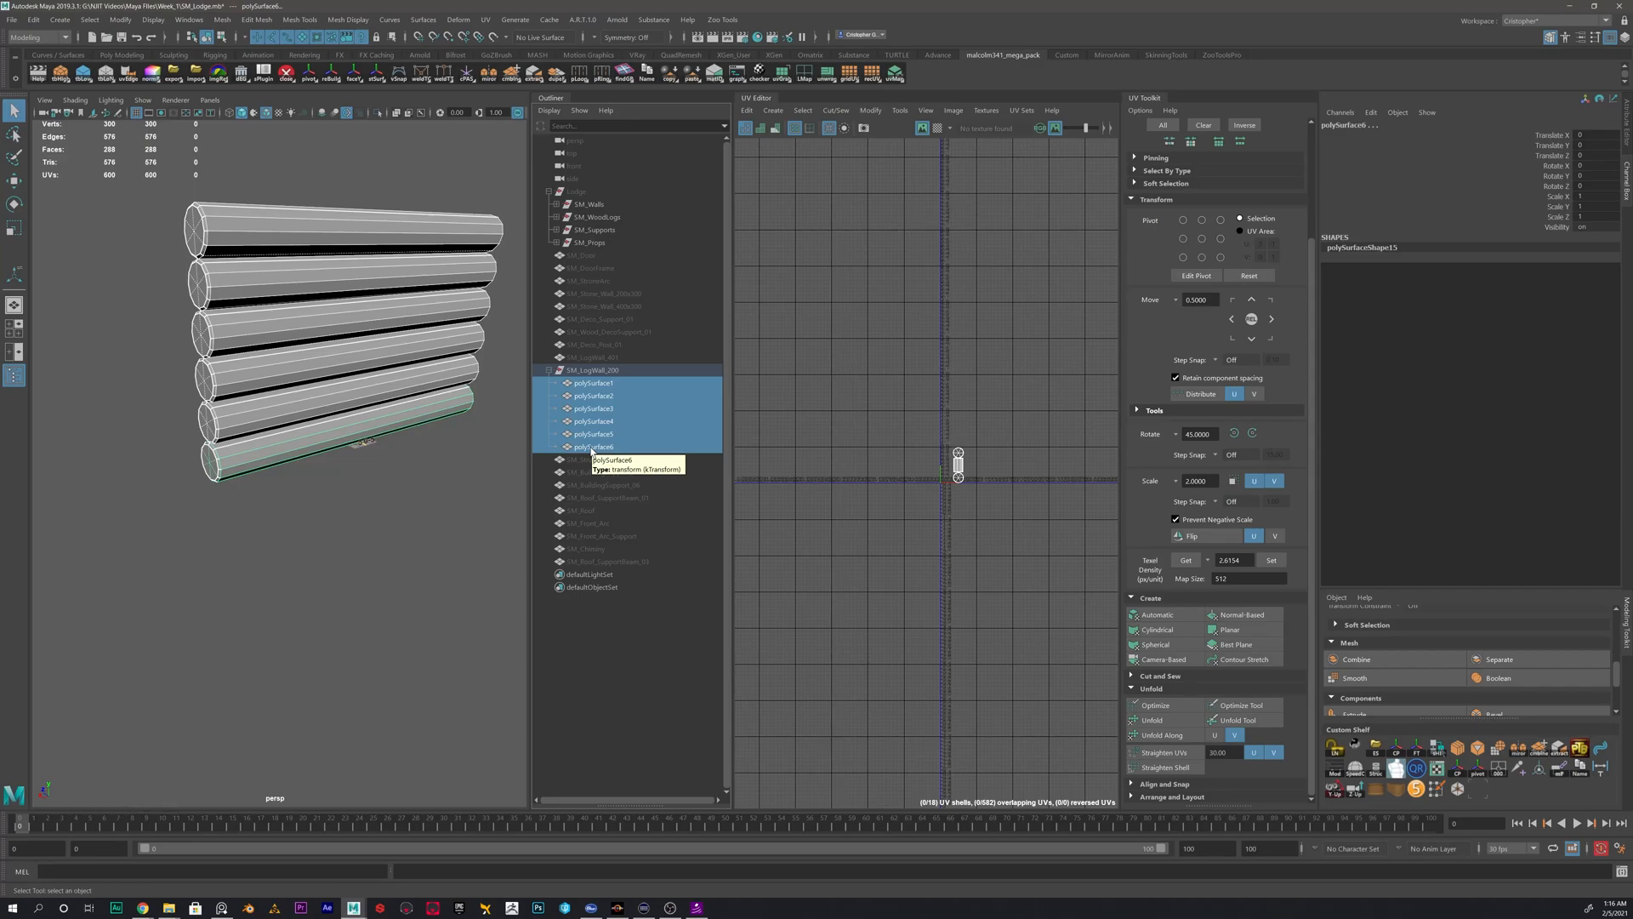
- Unfold the rectangular side UV shell of the lowest log
left_click(255, 459)
left_click(255, 464)
left_click_drag(247, 466, 304, 487, "alt")
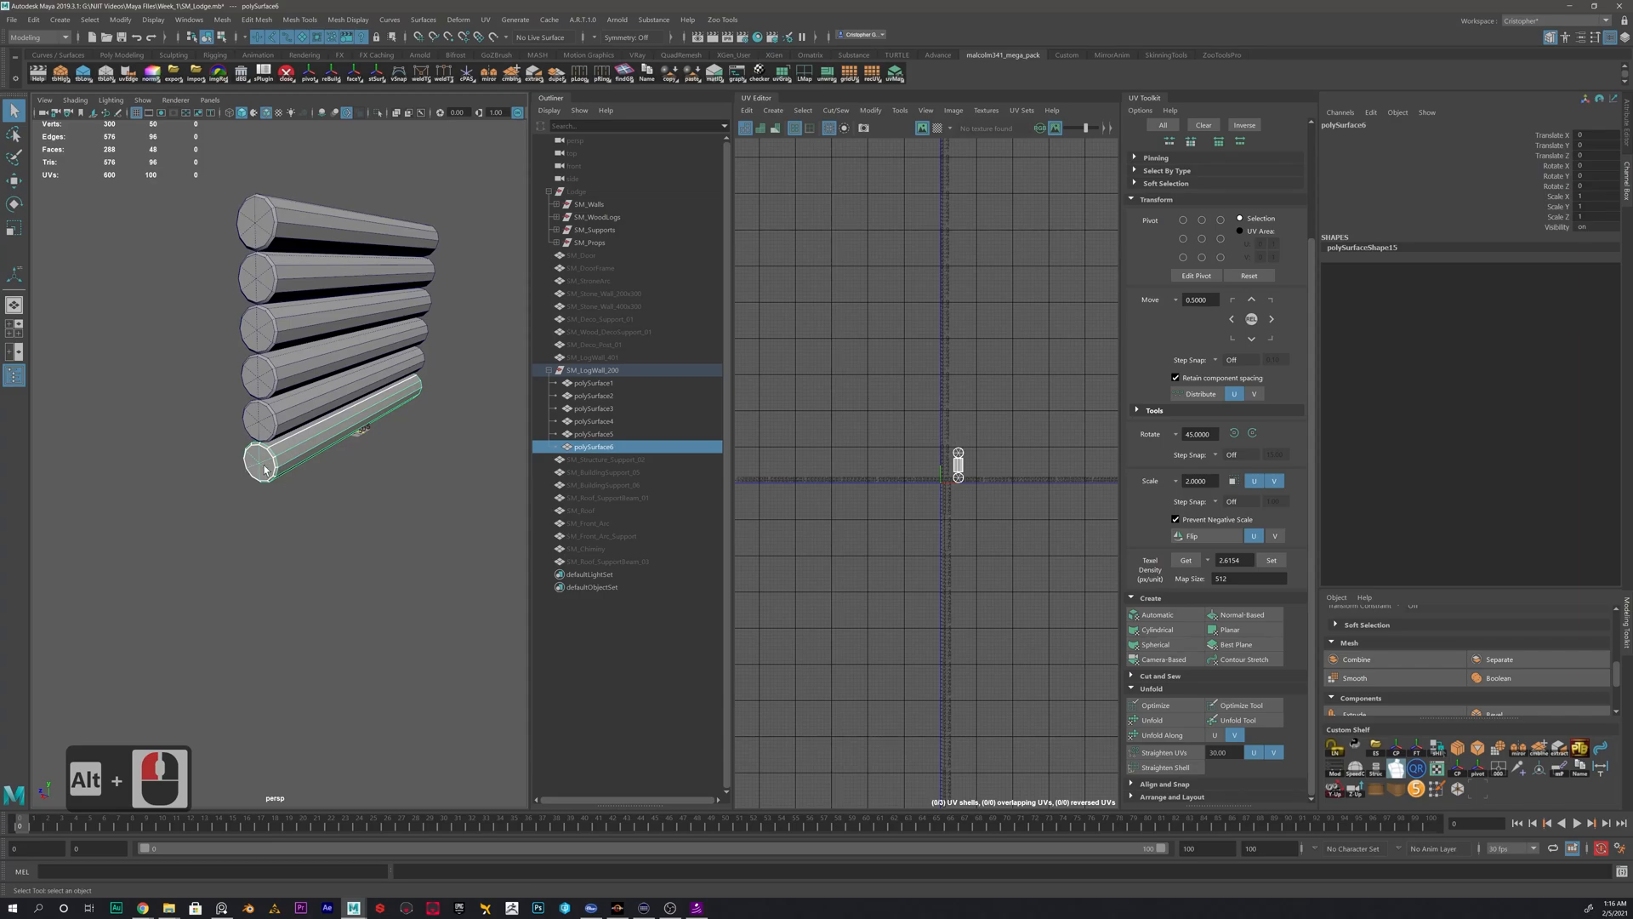
scroll(961, 476, "up", 14, "alt")
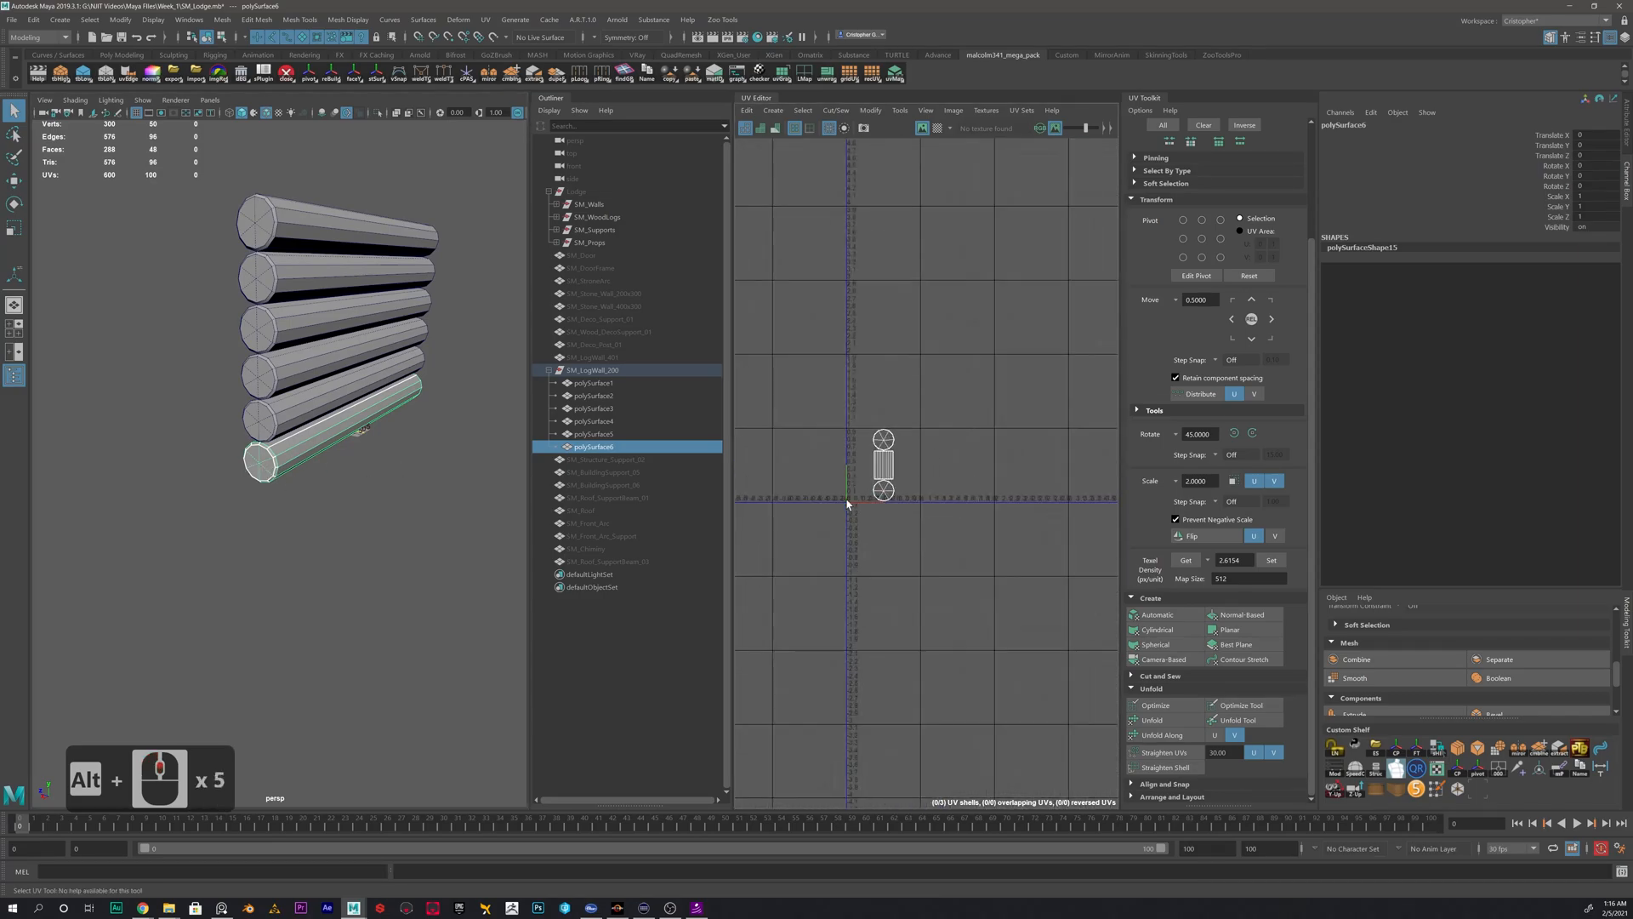
middle_click_drag(1005, 415, 957, 400, "alt")
scroll(964, 396, "up", 1, "alt")
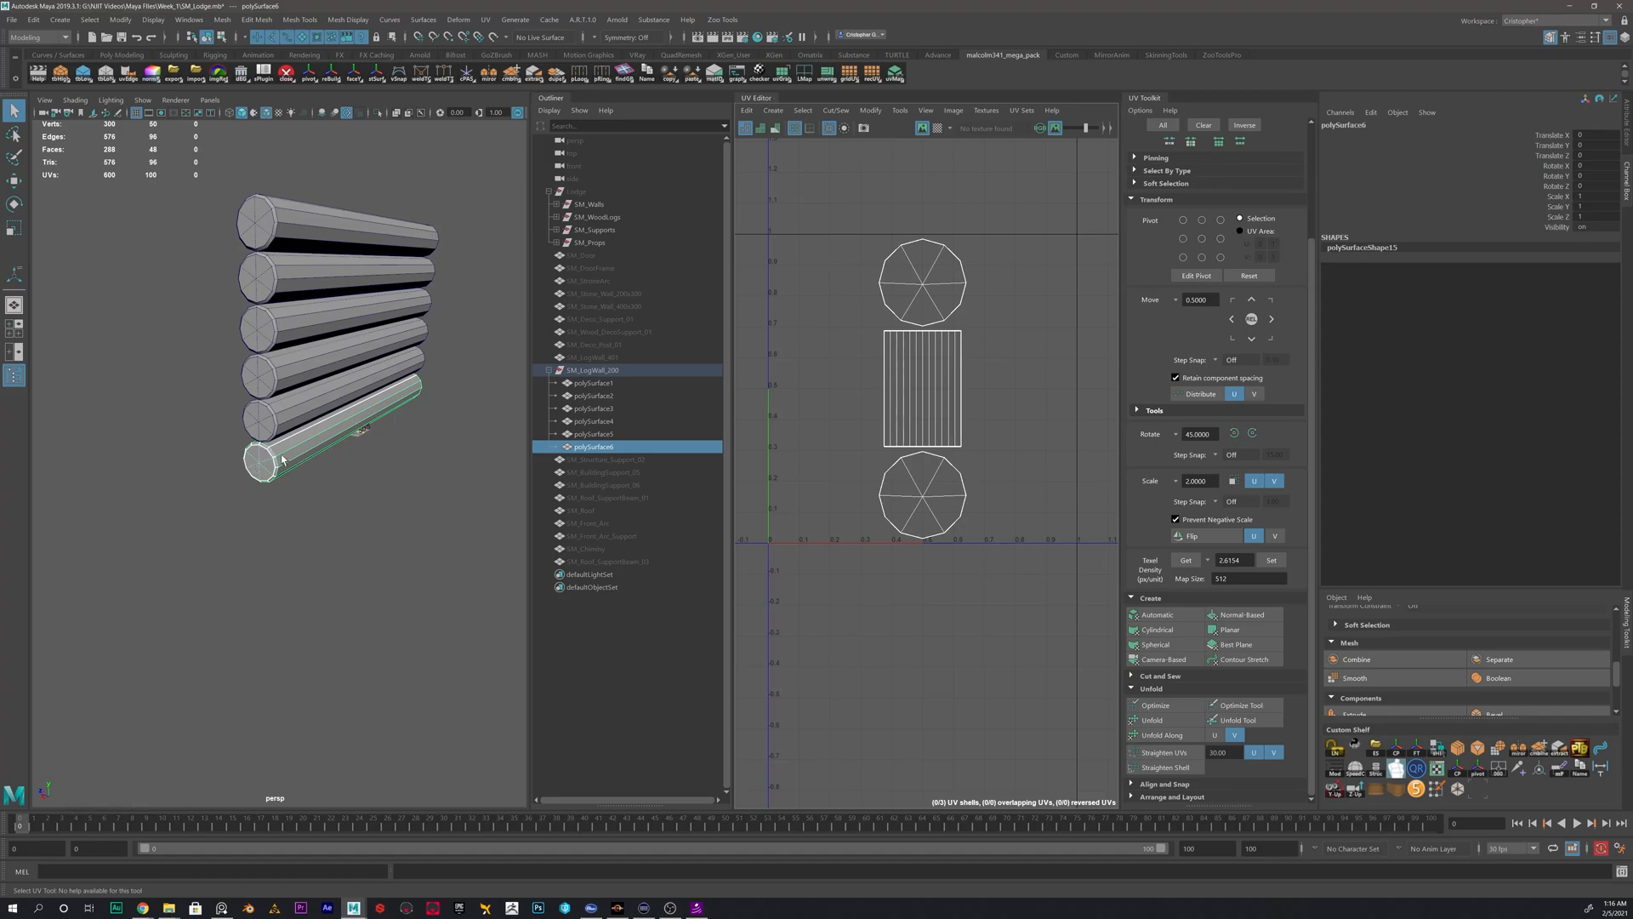
right_click_drag(884, 349, 864, 356)
left_click(937, 374)
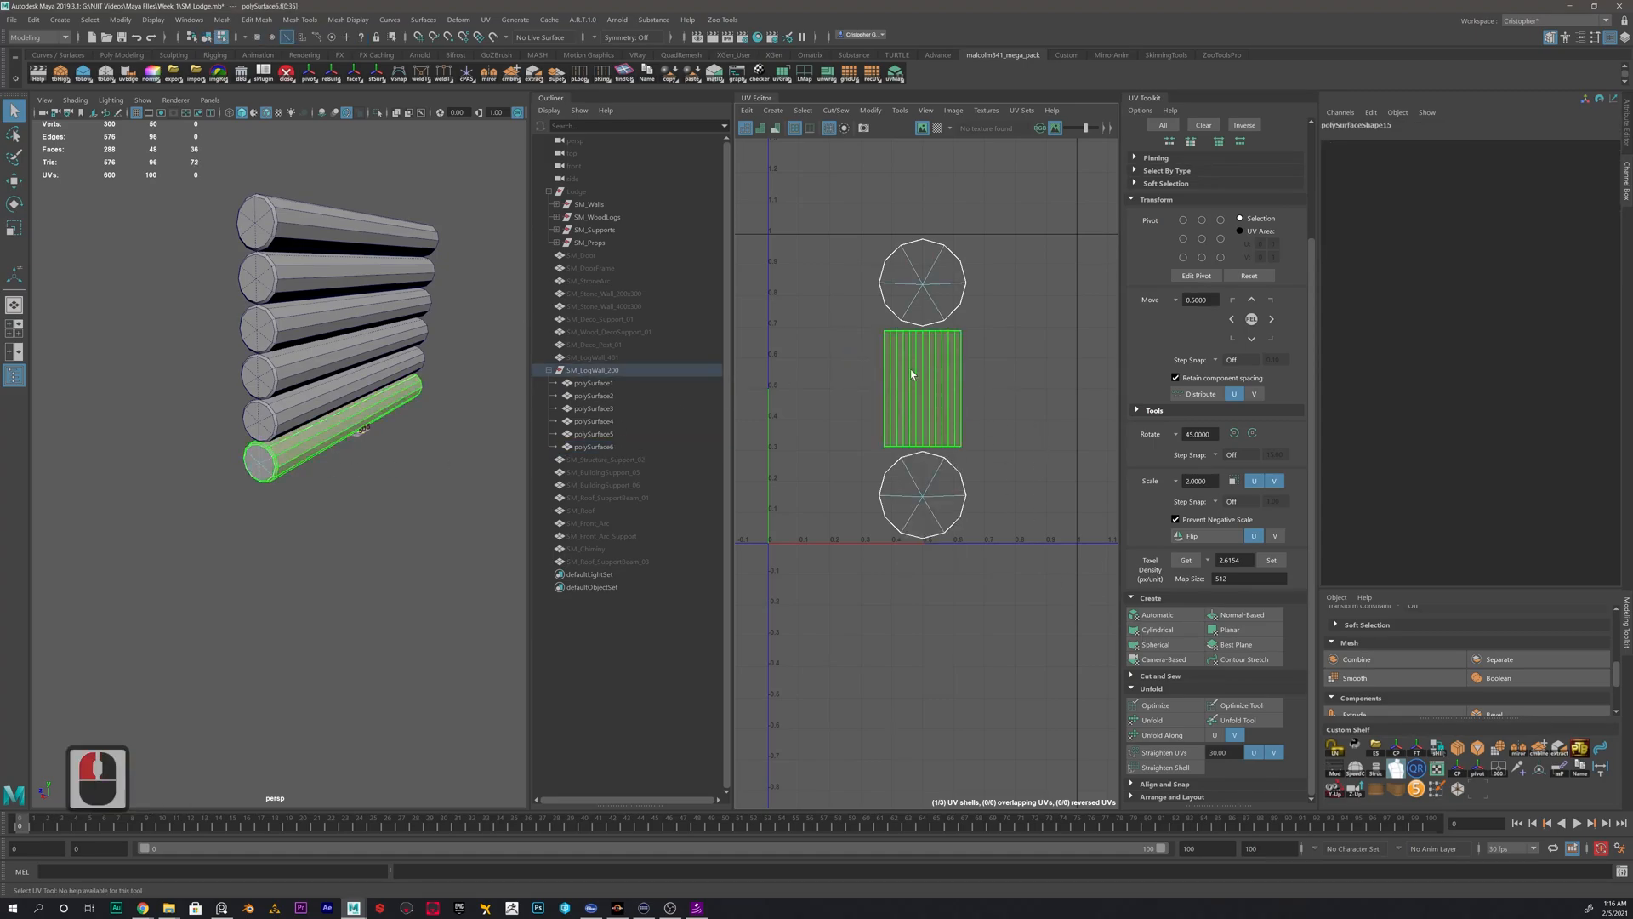
left_click(1169, 721)
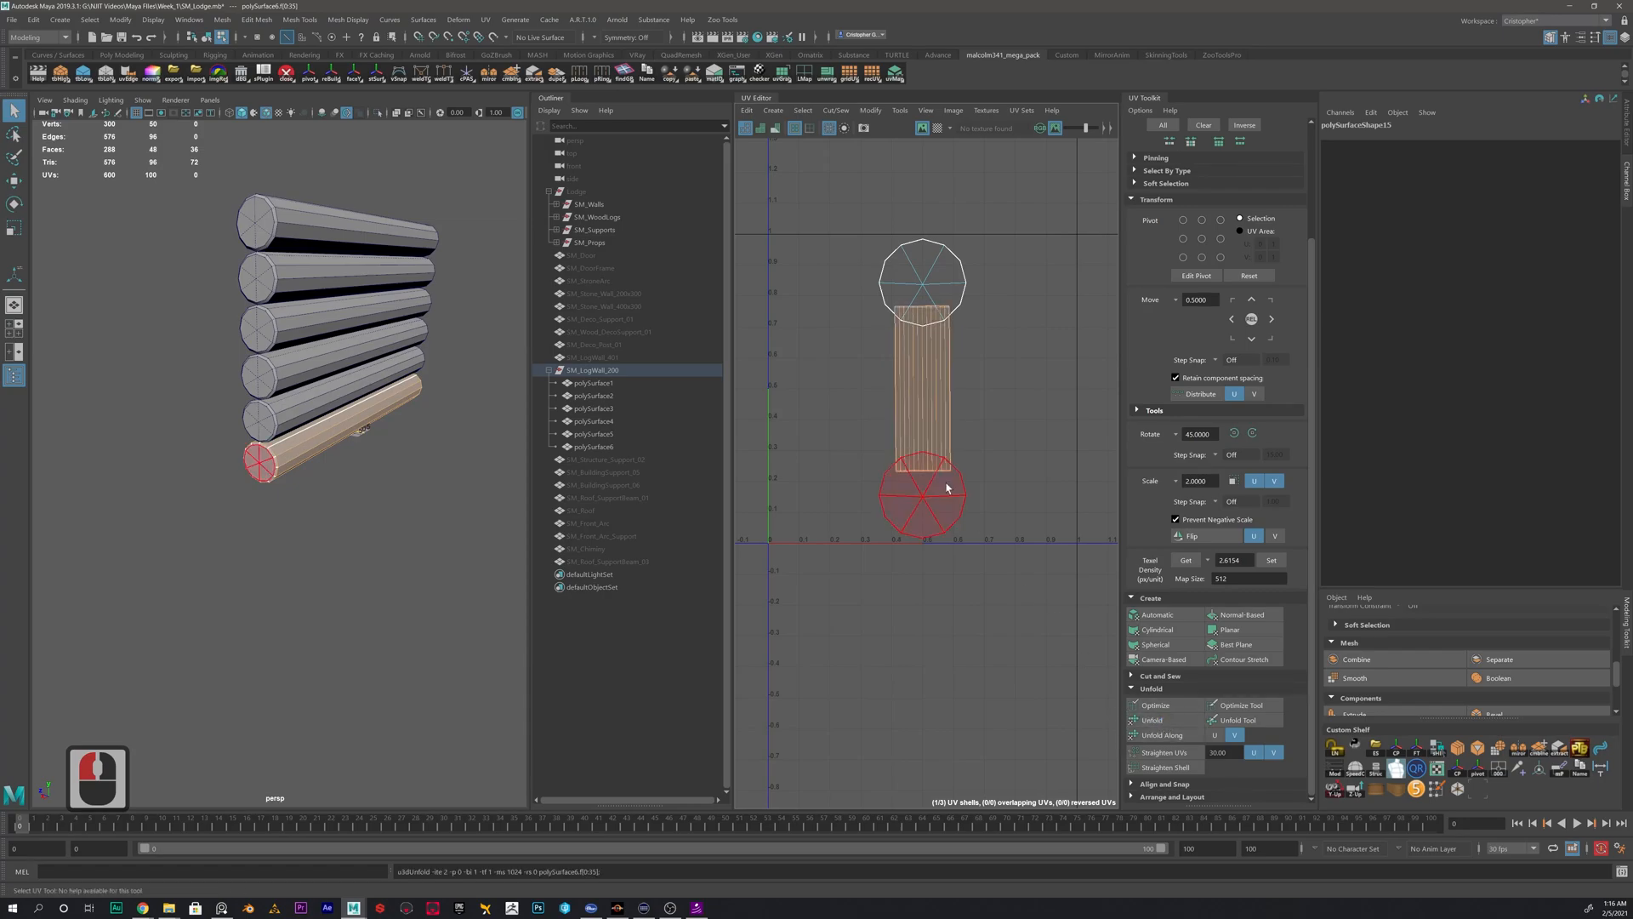
- Move the lowest log's side UV shell clear of its end-cap shells and unfold both circular caps
scroll(931, 436, "down", 2)
key("w")
left_click_drag(926, 400, 851, 410)
double_click(933, 317)
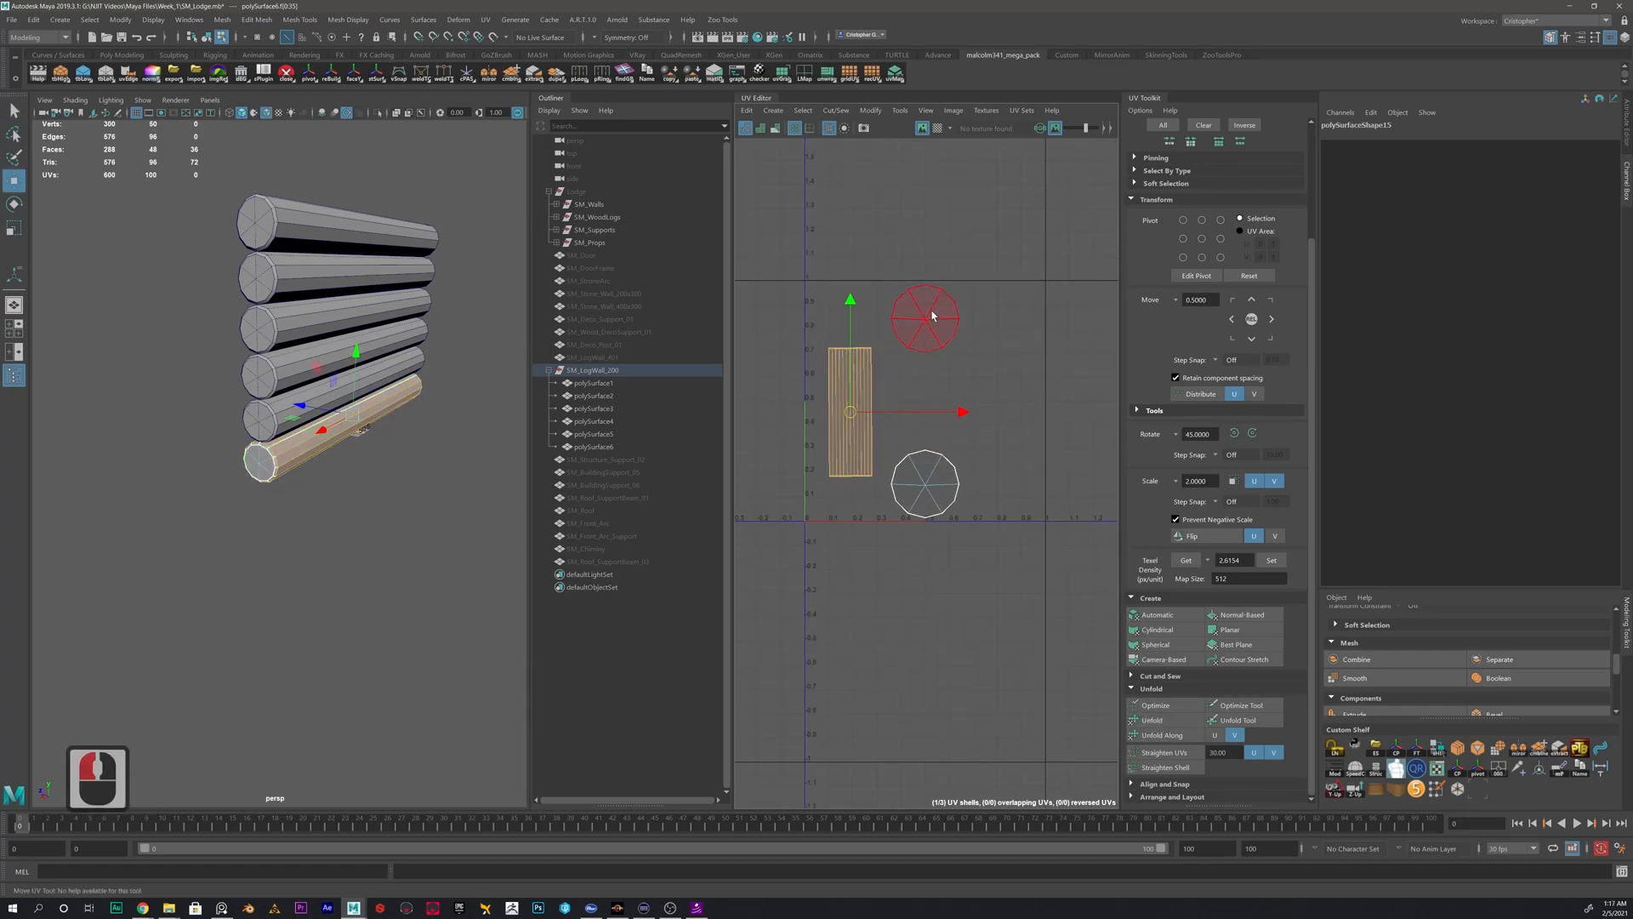
left_click(1163, 720)
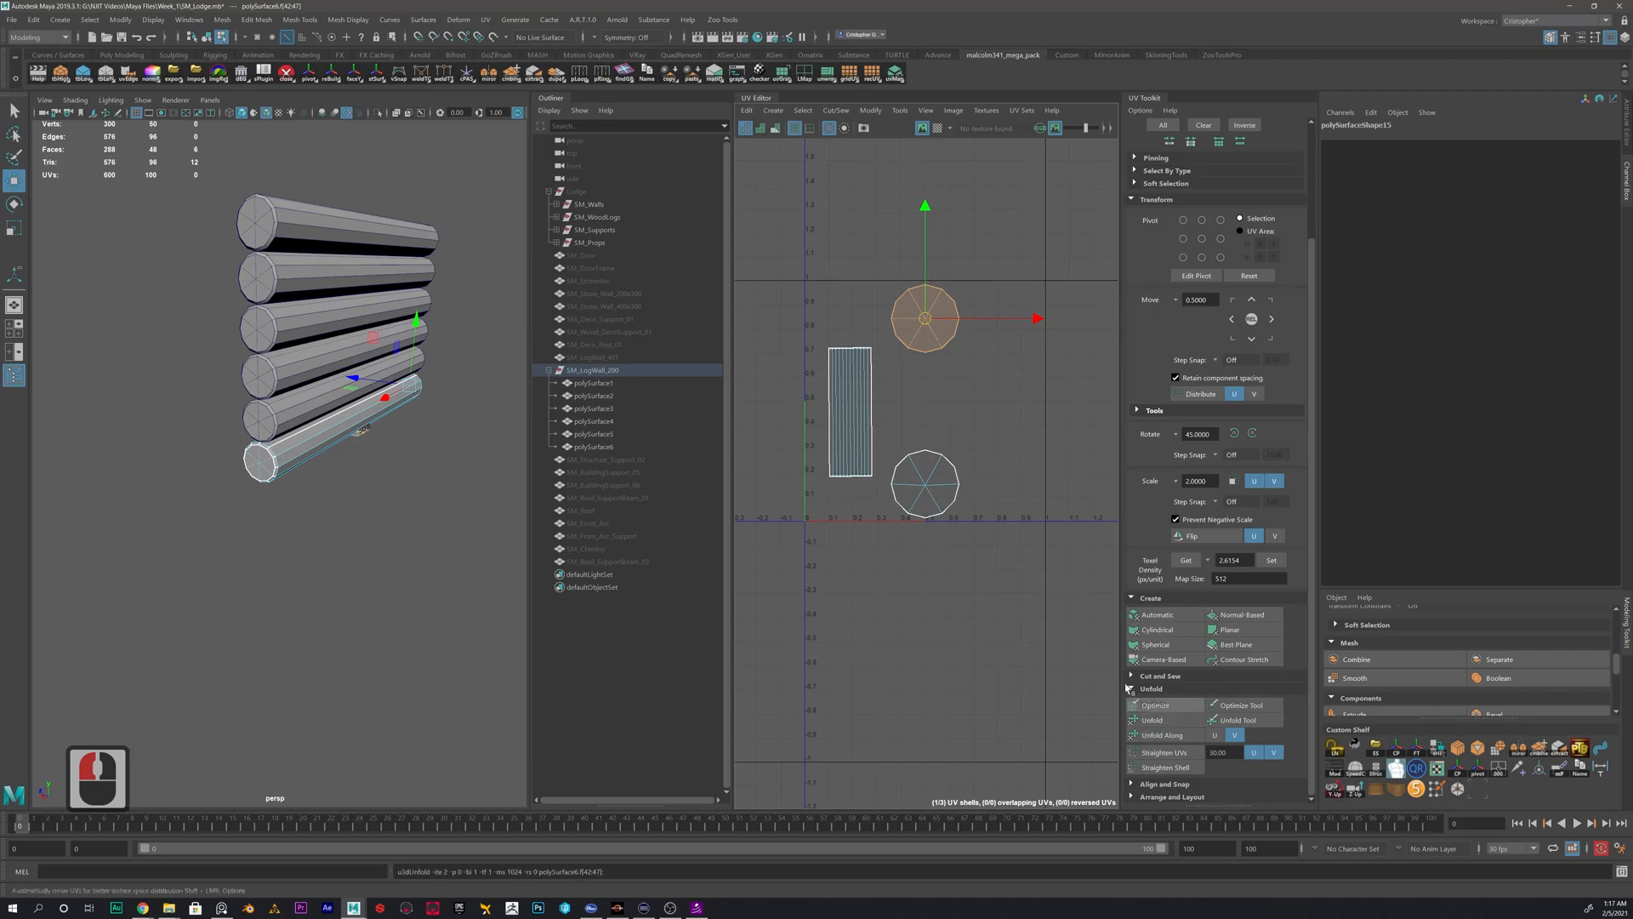
double_click(924, 483)
left_click(1165, 720)
- Examine the lowest log's unfolded side and cap shells and compare them with the bevelled rim on the mesh
scroll(861, 394, "up", 8)
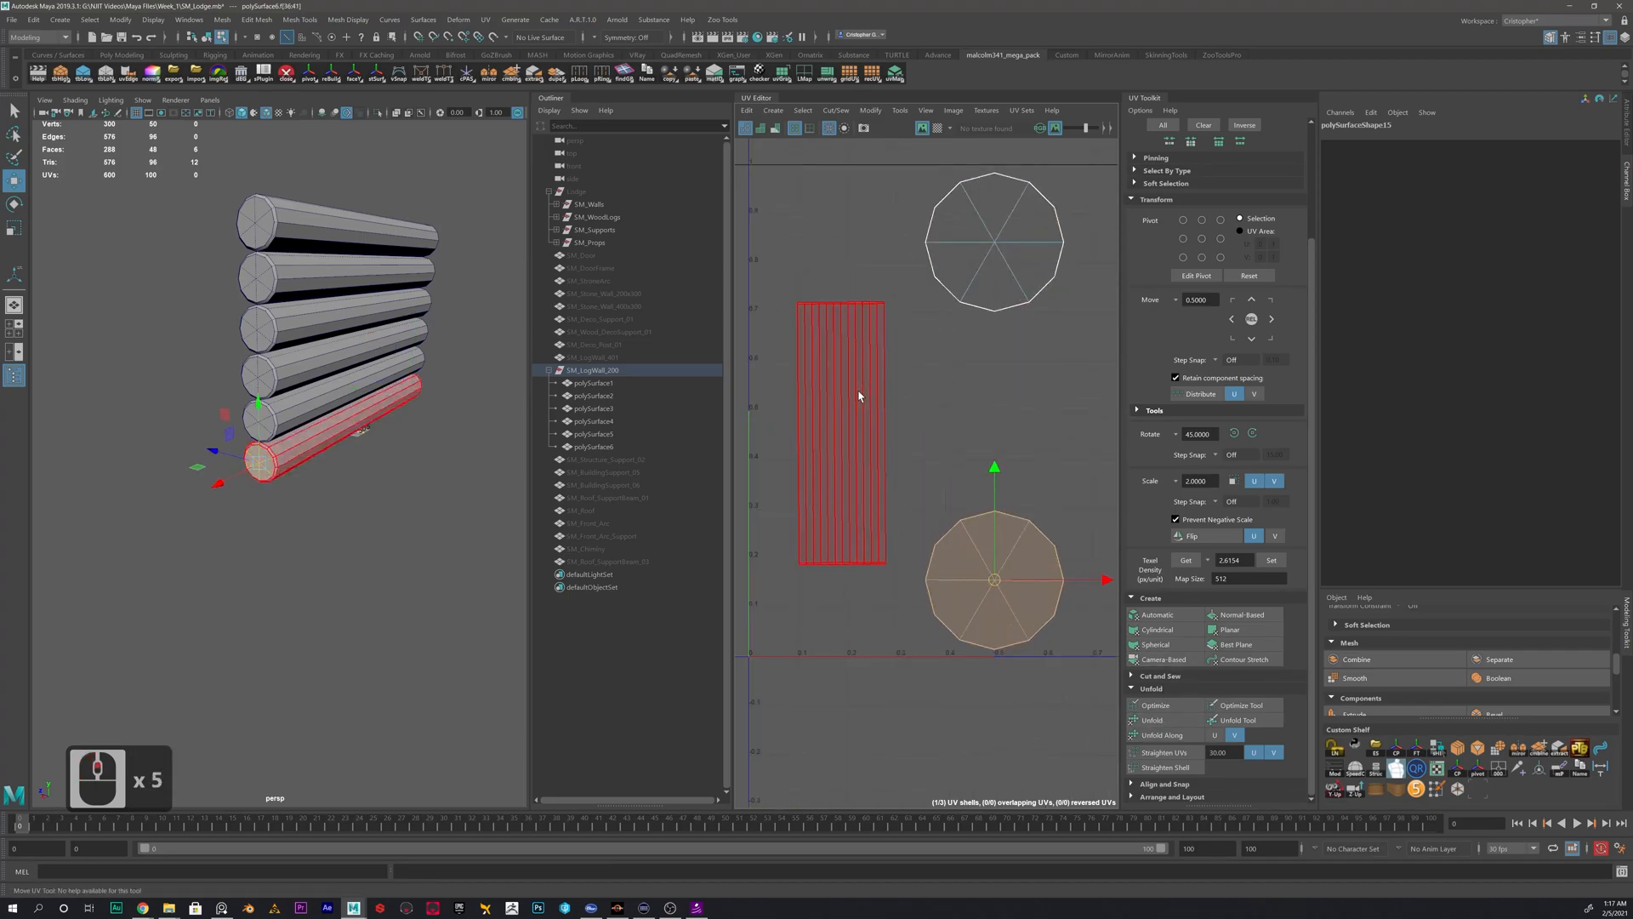
scroll(952, 343, "up", 3)
middle_click_drag(952, 343, 871, 517, "alt")
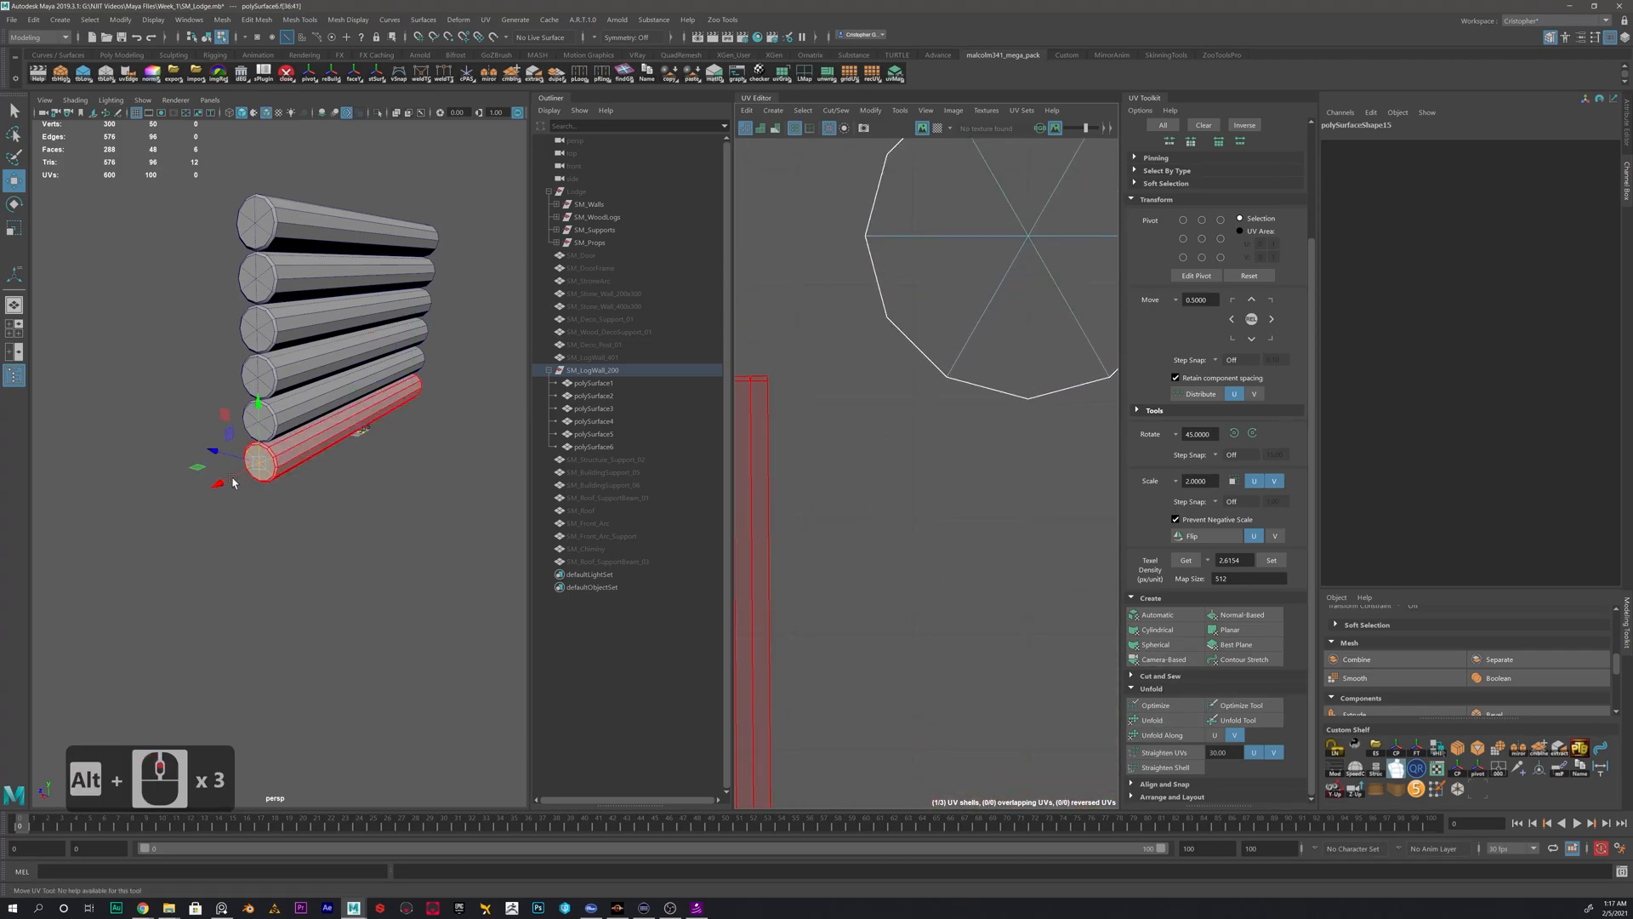
scroll(234, 483, "up", 3)
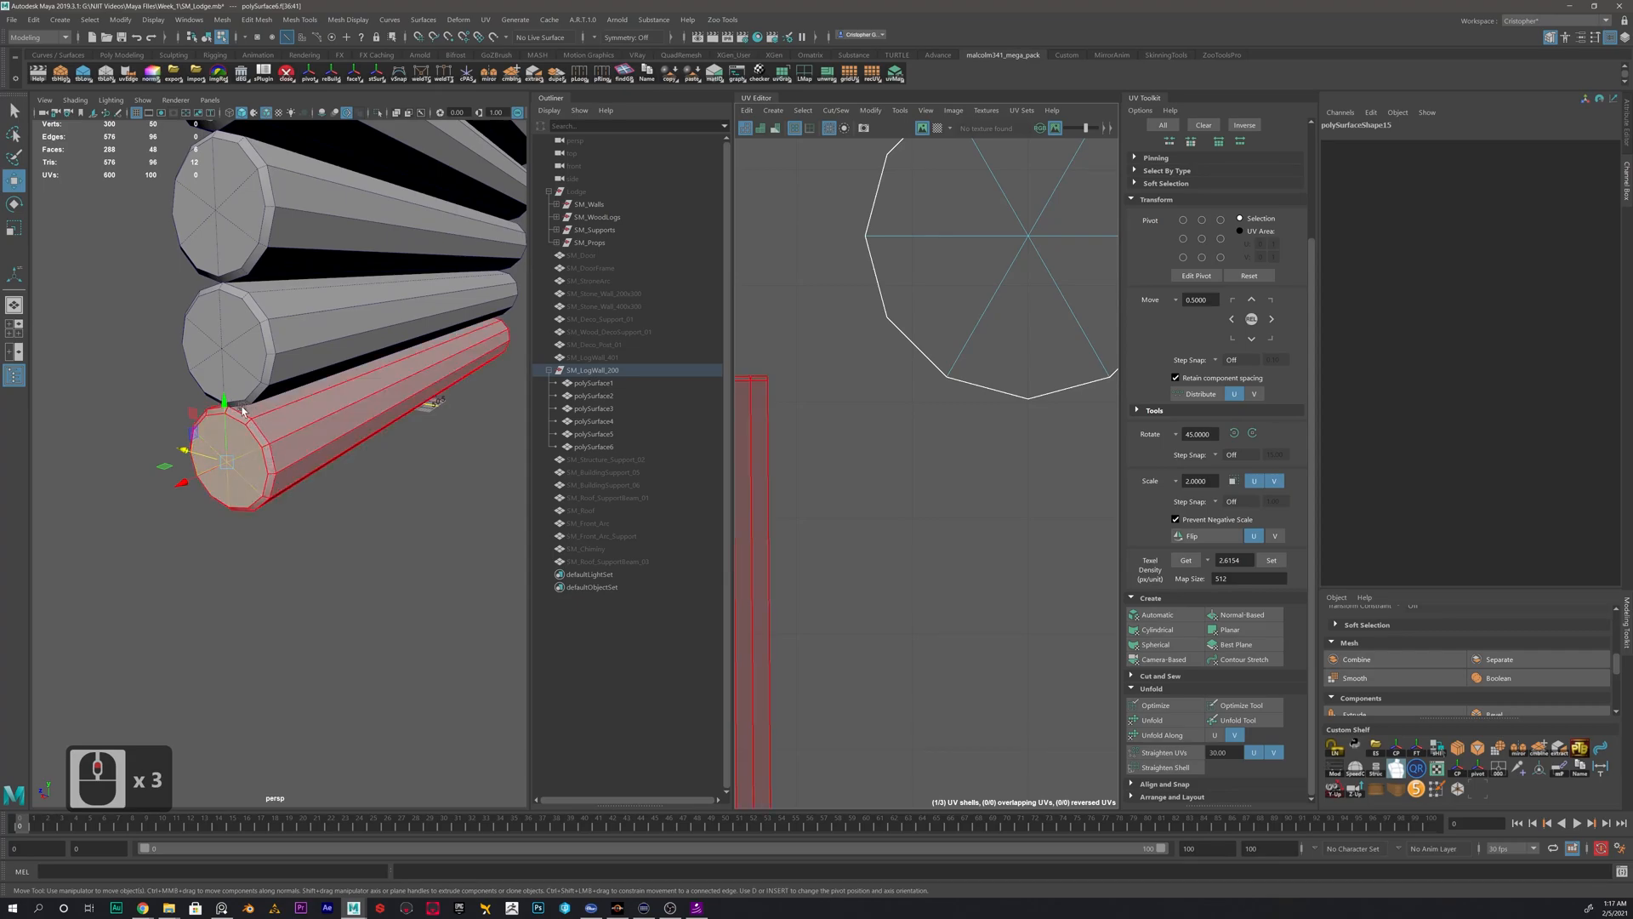
scroll(854, 444, "down", 3)
scroll(795, 409, "up", 2, "alt")
scroll(887, 407, "up", 4)
scroll(888, 407, "up", 4)
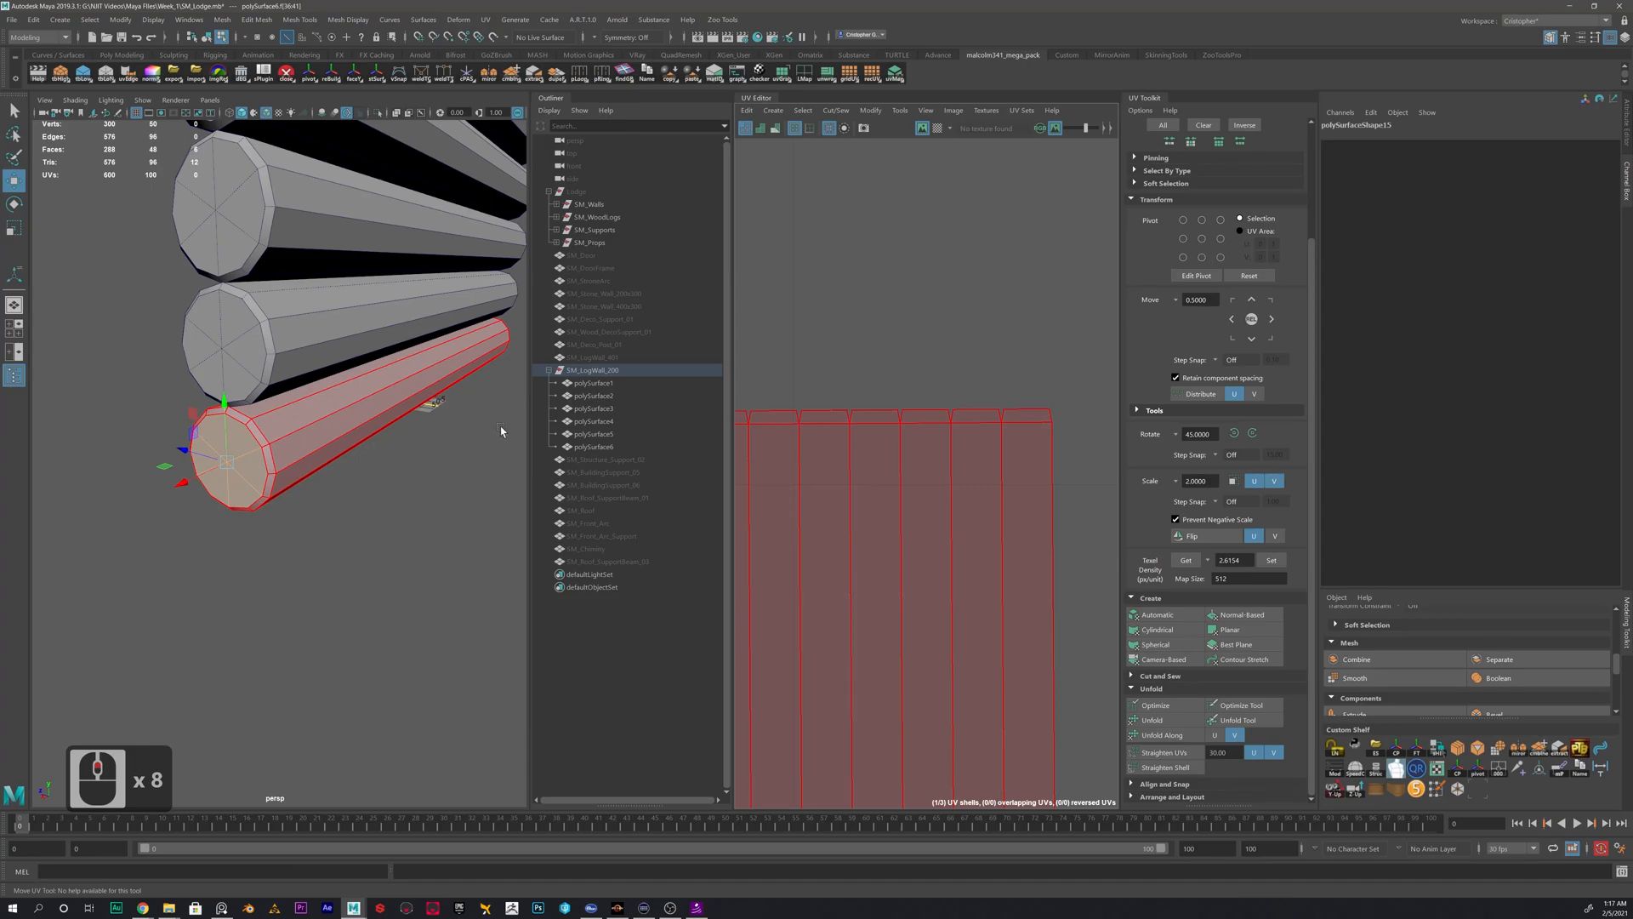
scroll(951, 463, "down", 10)
scroll(923, 547, "up", 4)
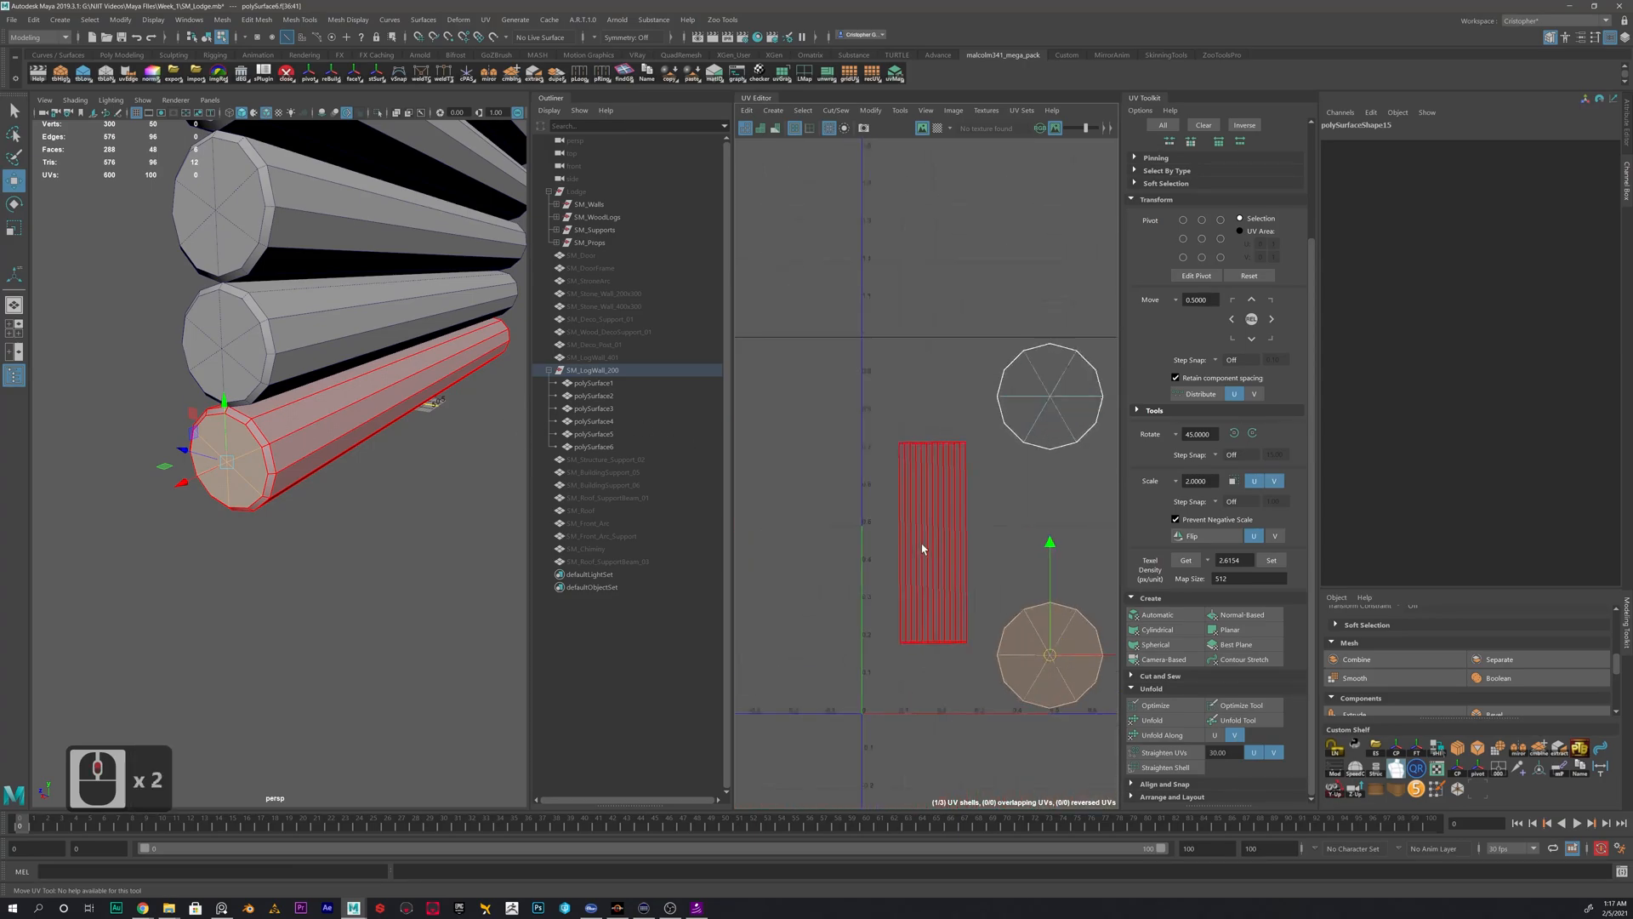
right_click_drag(941, 460, 914, 418)
left_click(960, 459)
right_click(968, 439)
double_click(960, 445)
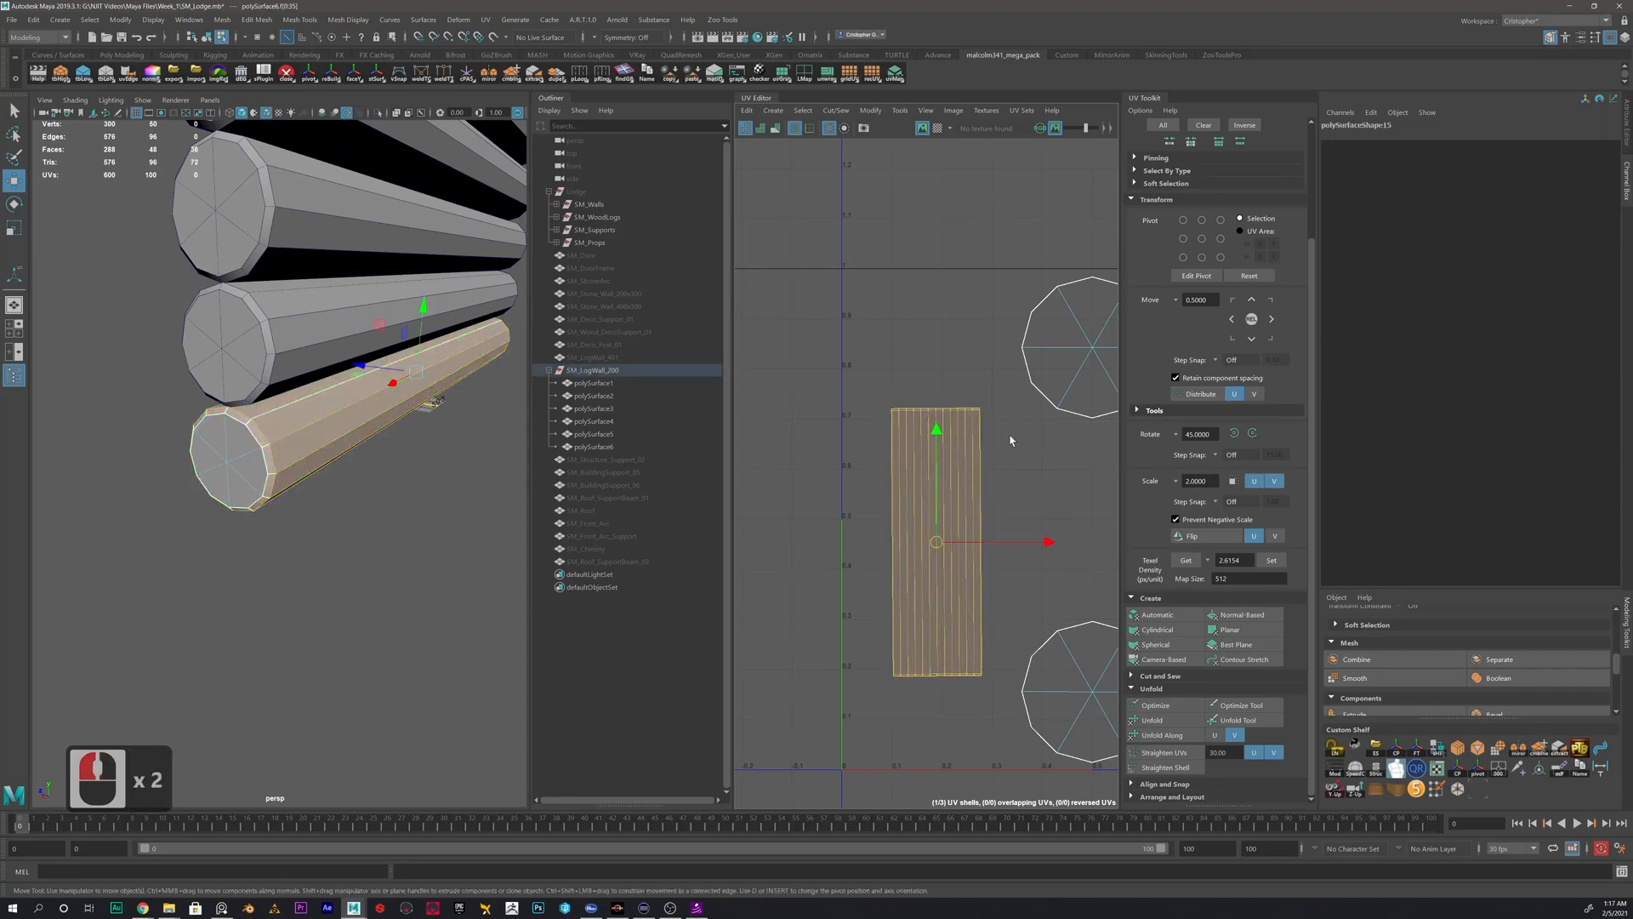
right_click(890, 433)
right_click(945, 434)
- Select the lowest log in object mode and apply a planar UV projection to it
right_click_drag(329, 423, 391, 398)
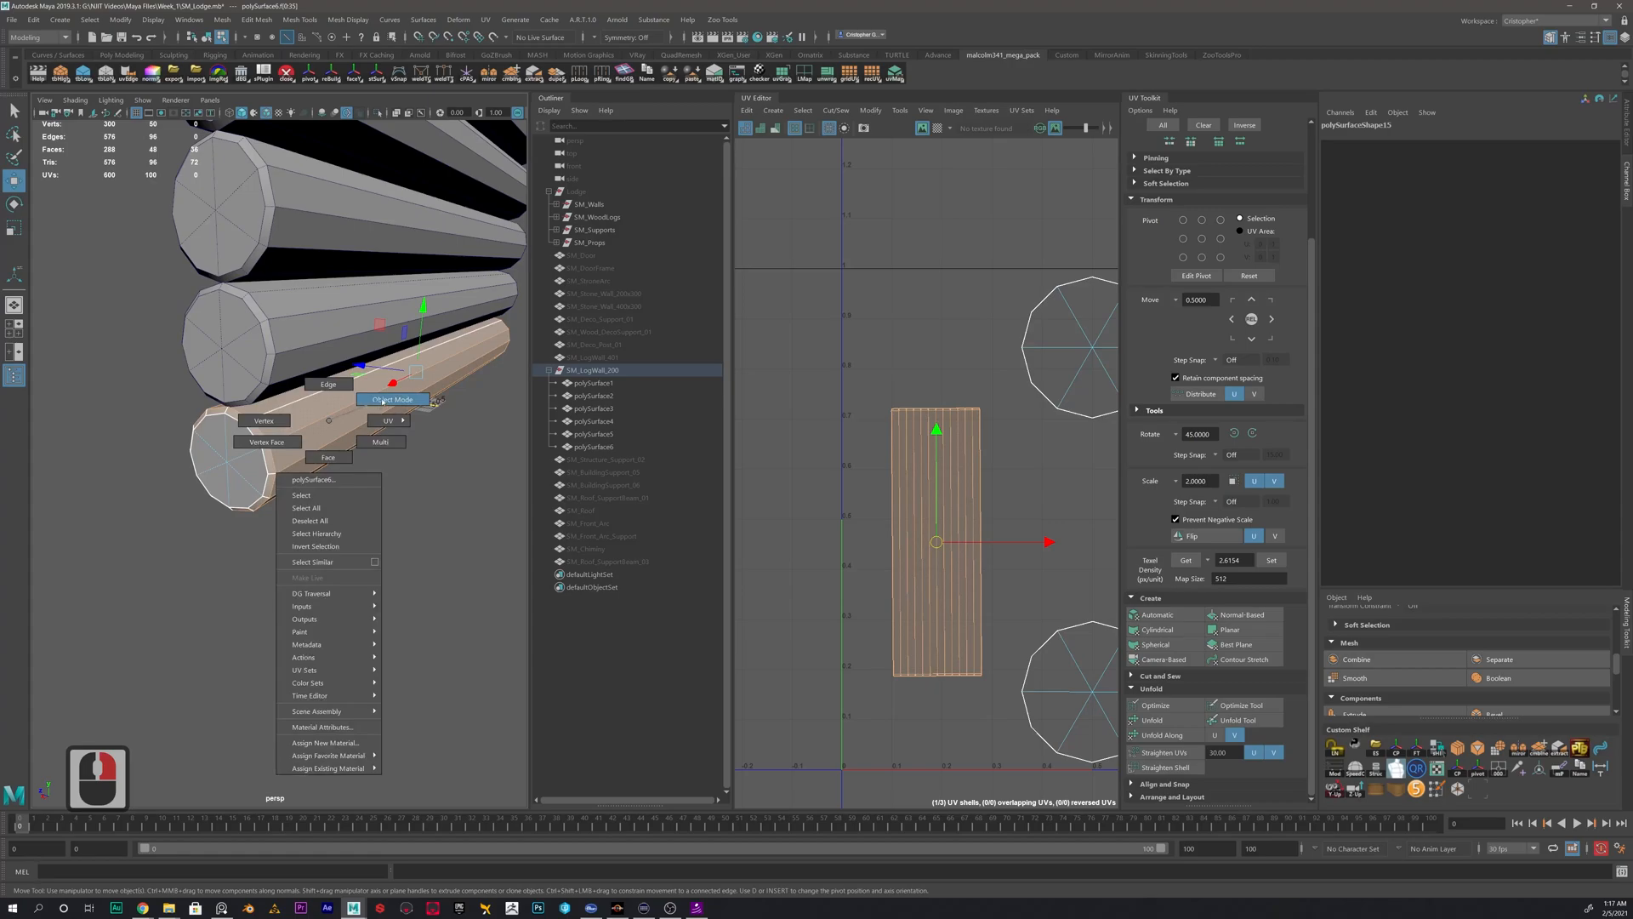
left_click(294, 434)
left_click(317, 454)
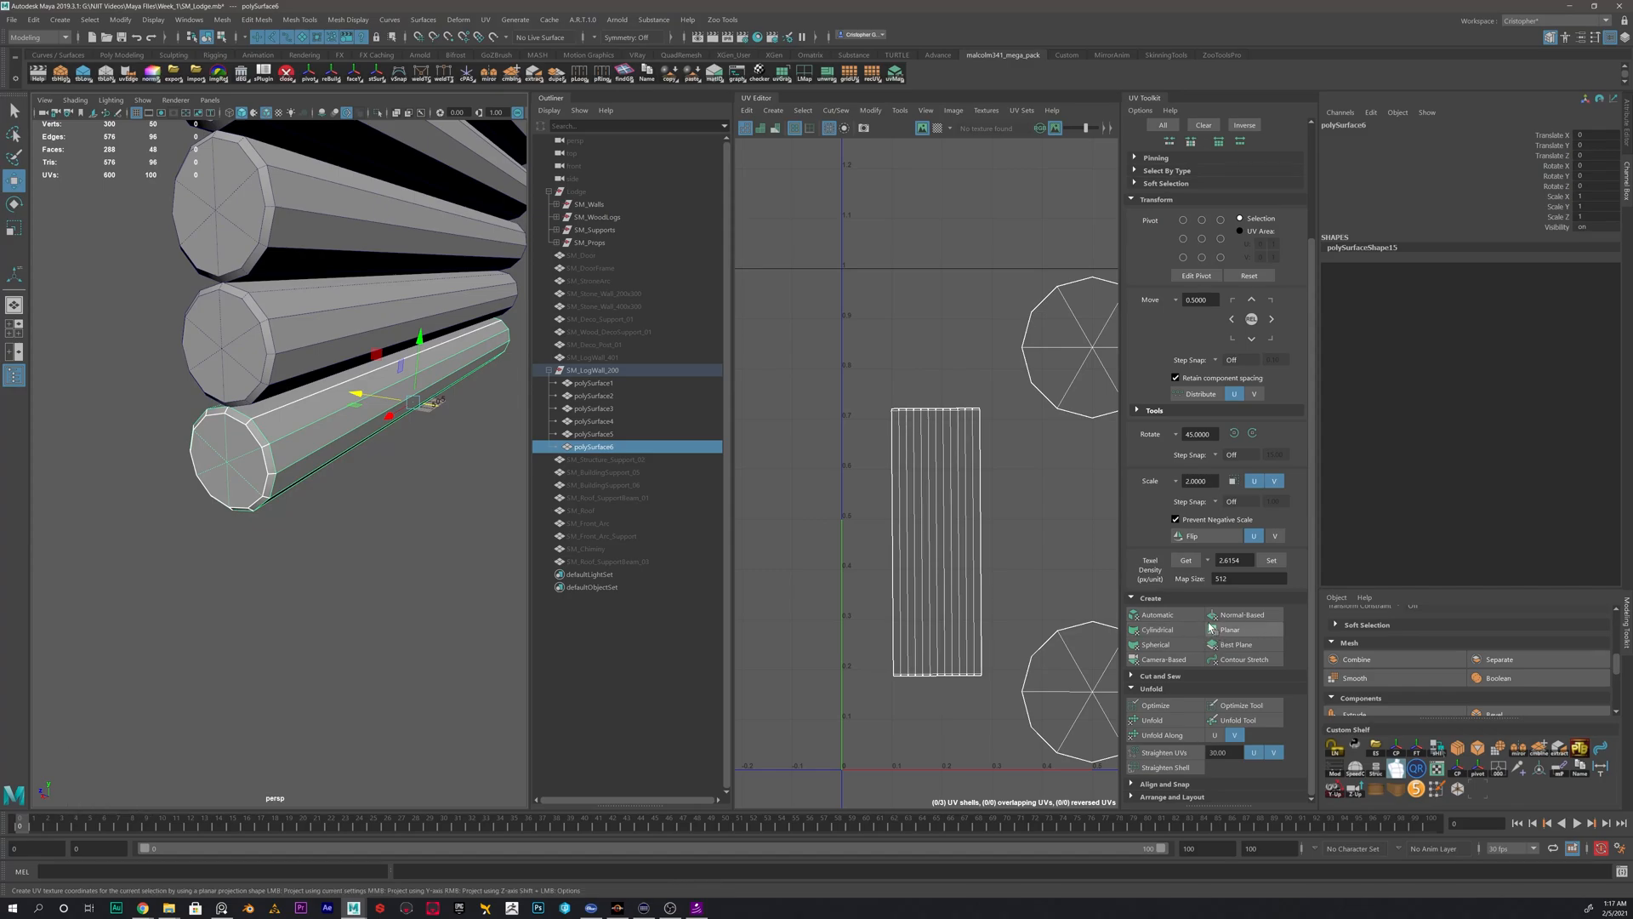
left_click(1256, 634)
scroll(942, 529, "down", 10)
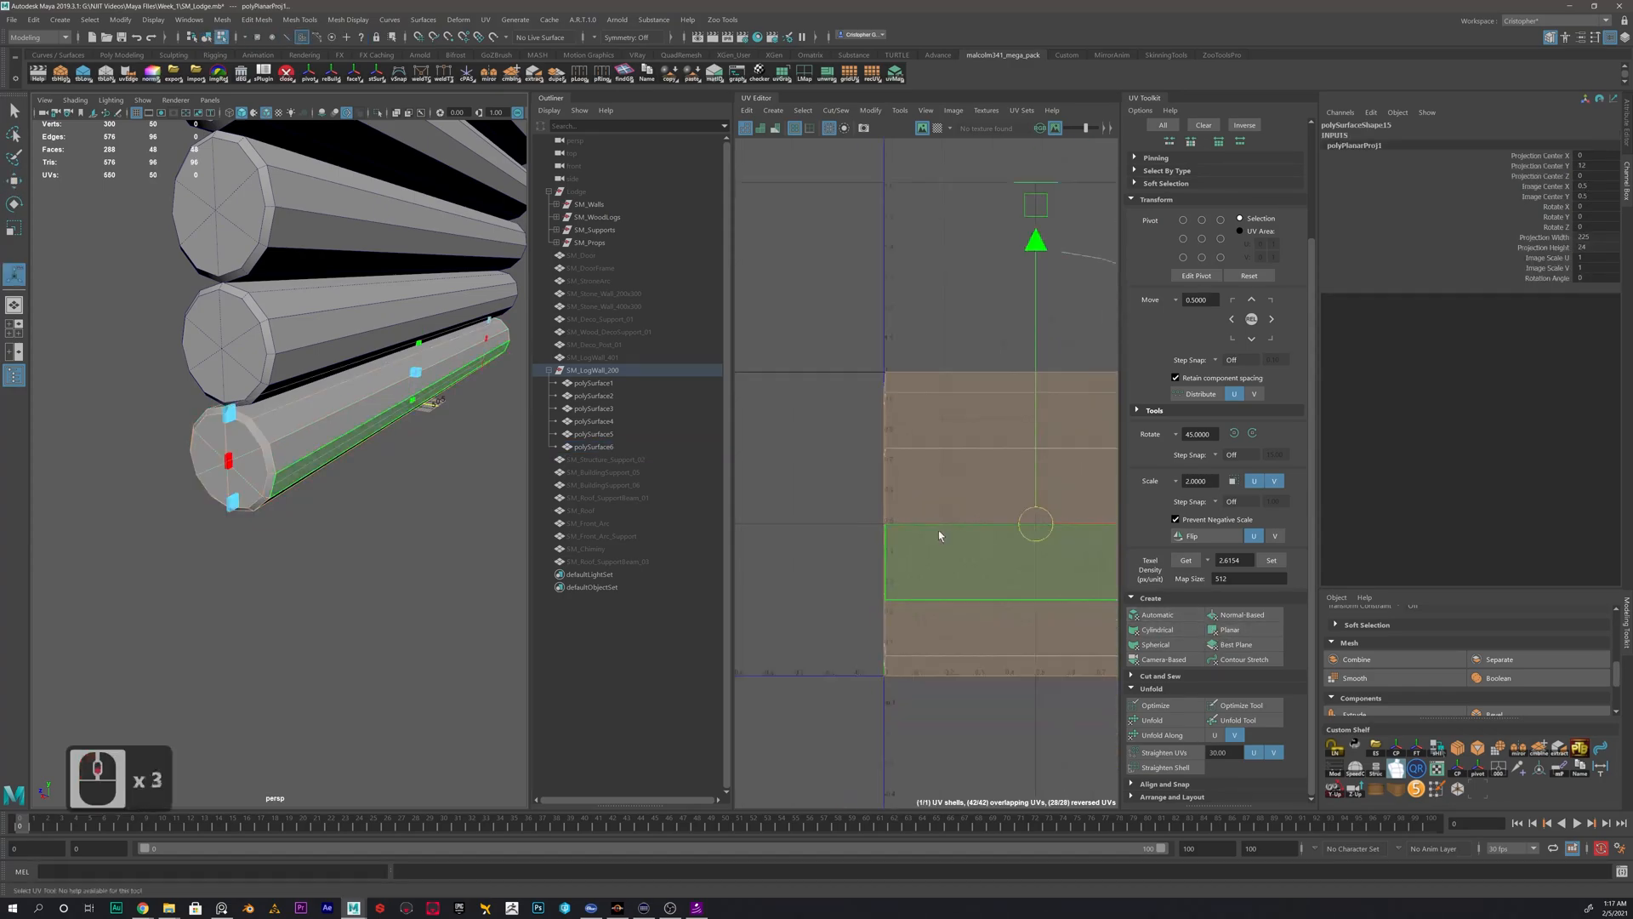
- Select the lengthwise edge along the underside of the lowest log as a UV seam
right_click_drag(305, 449, 353, 411)
scroll(320, 497, "up", 2)
left_click_drag(270, 451, 364, 349, "alt")
right_click_drag(364, 349, 366, 310)
left_click(359, 337)
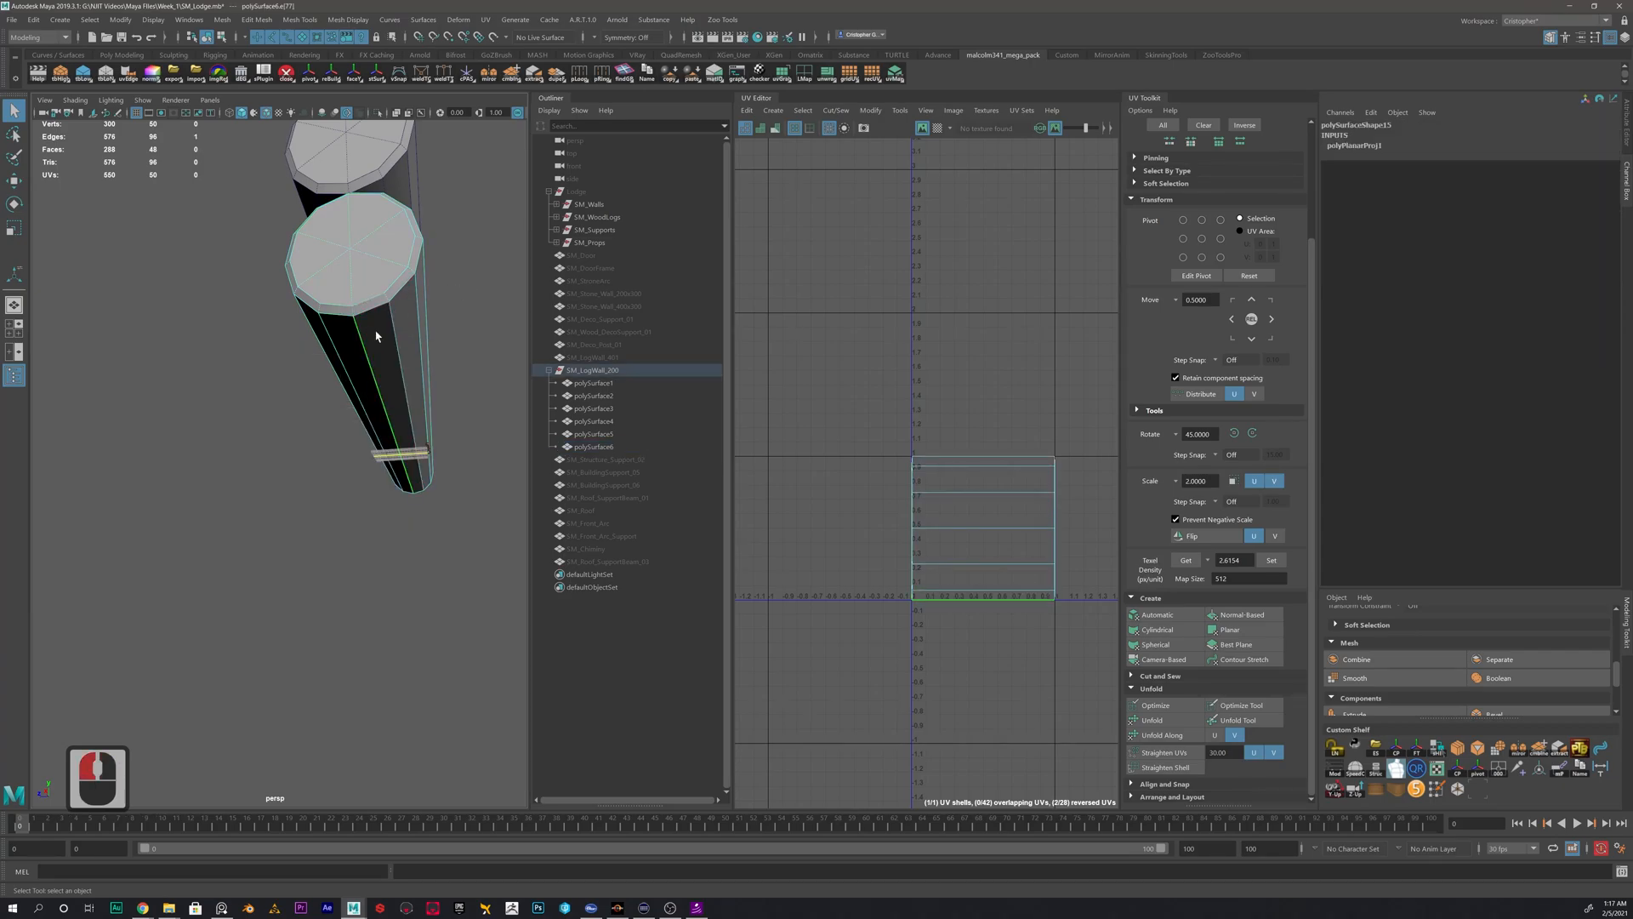
left_click_drag(363, 364, 304, 380, "alt")
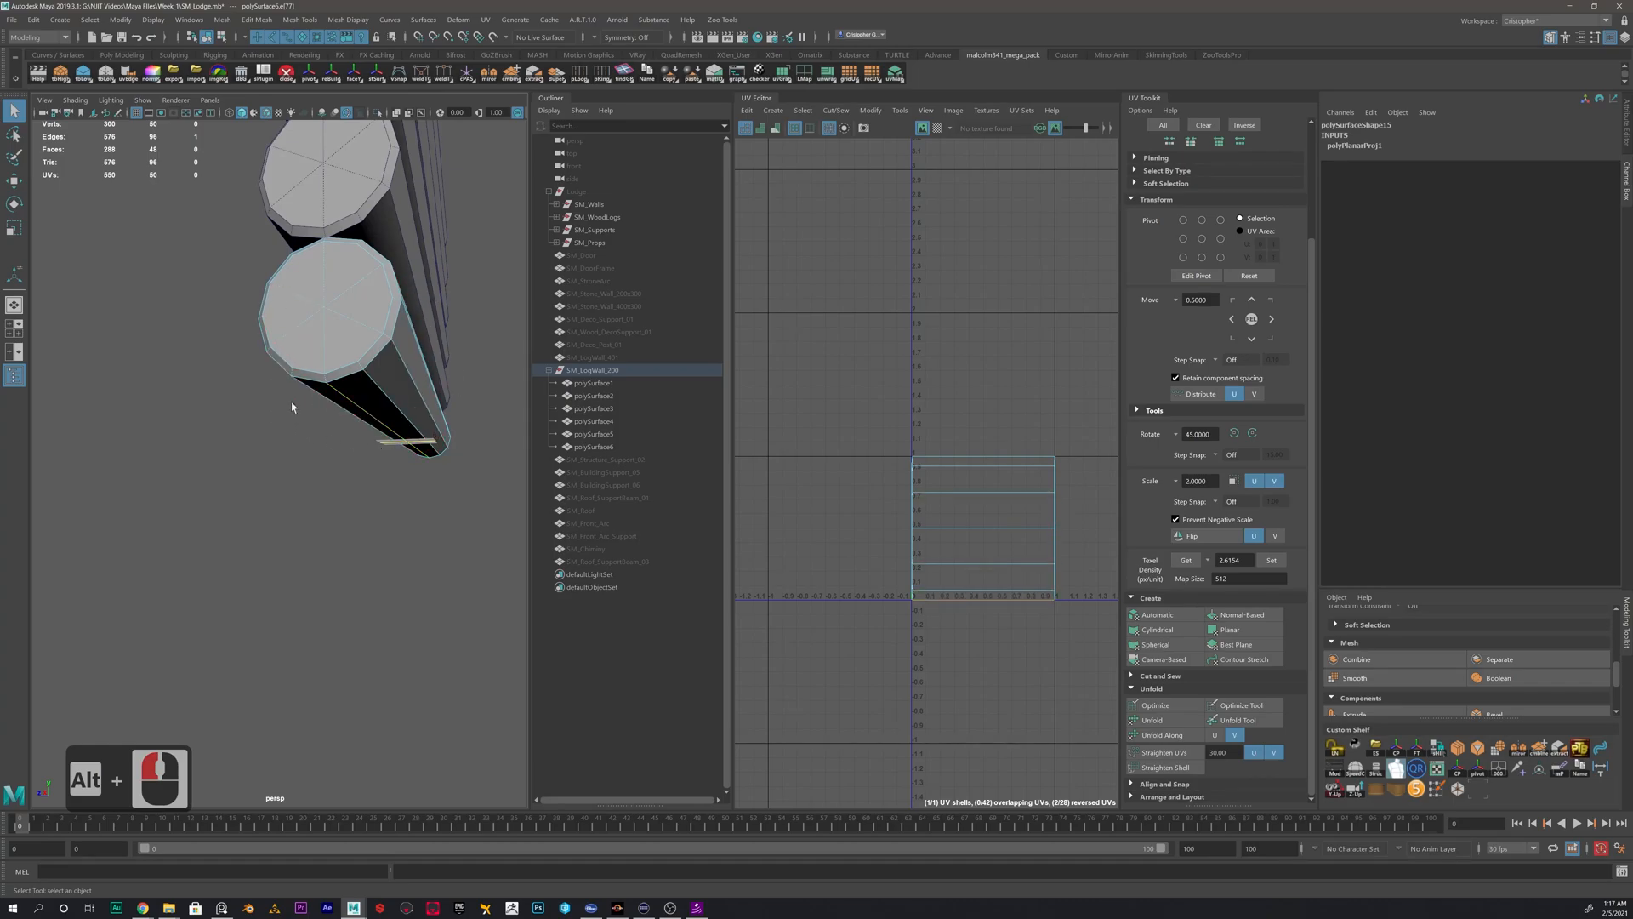
left_click(328, 384)
middle_click_drag(328, 384, 381, 377, "alt")
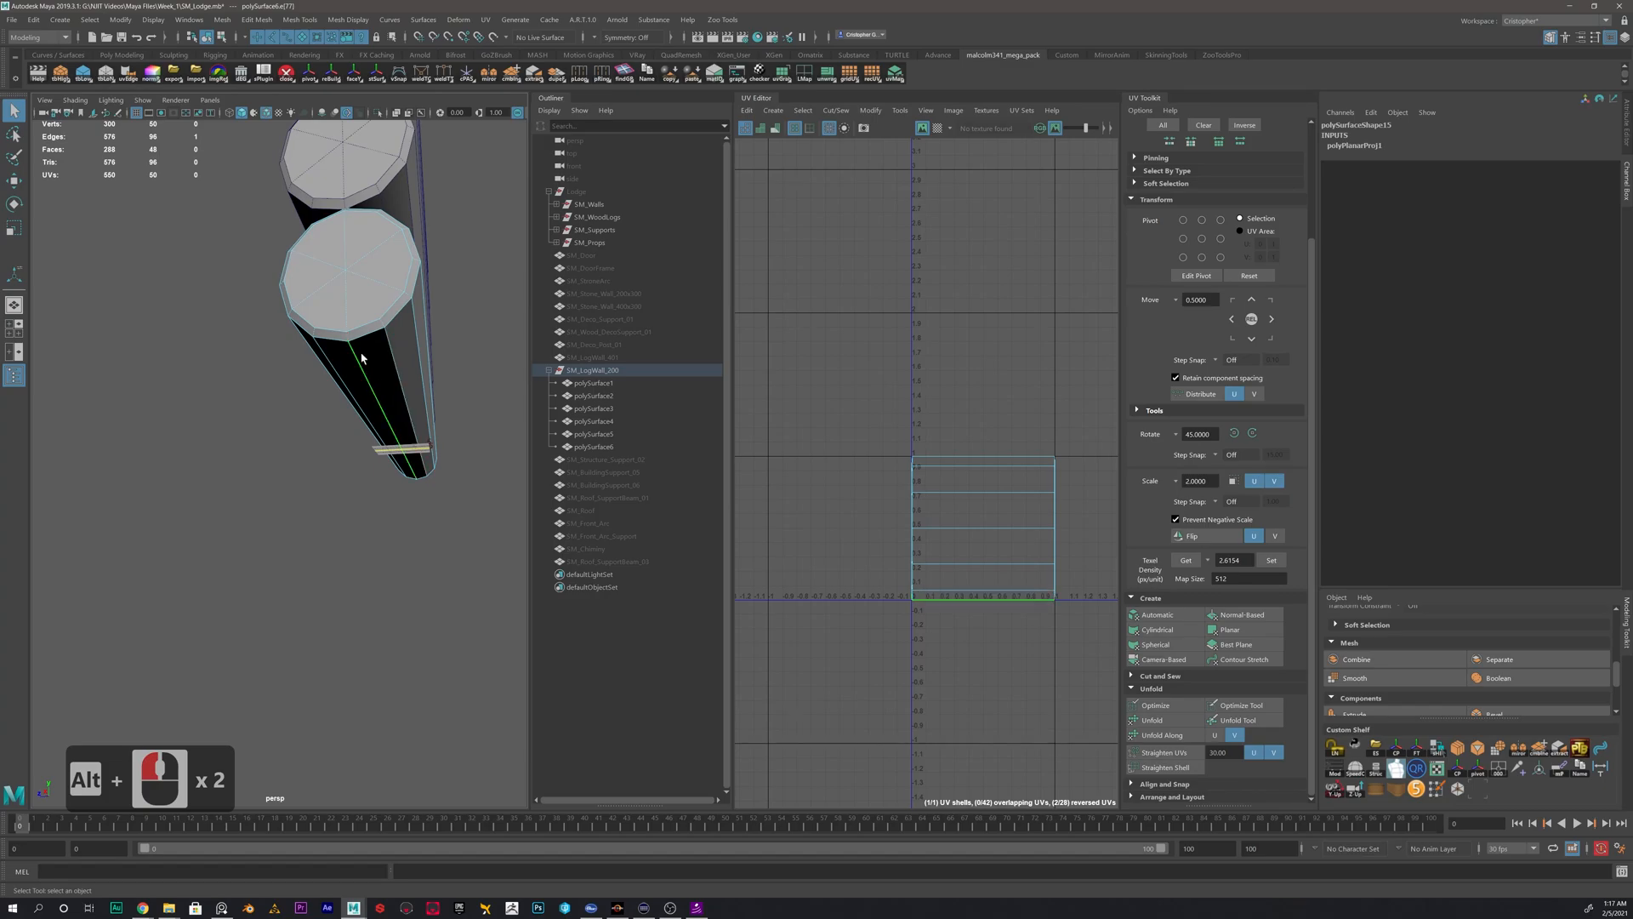
scroll(381, 377, "up", 3)
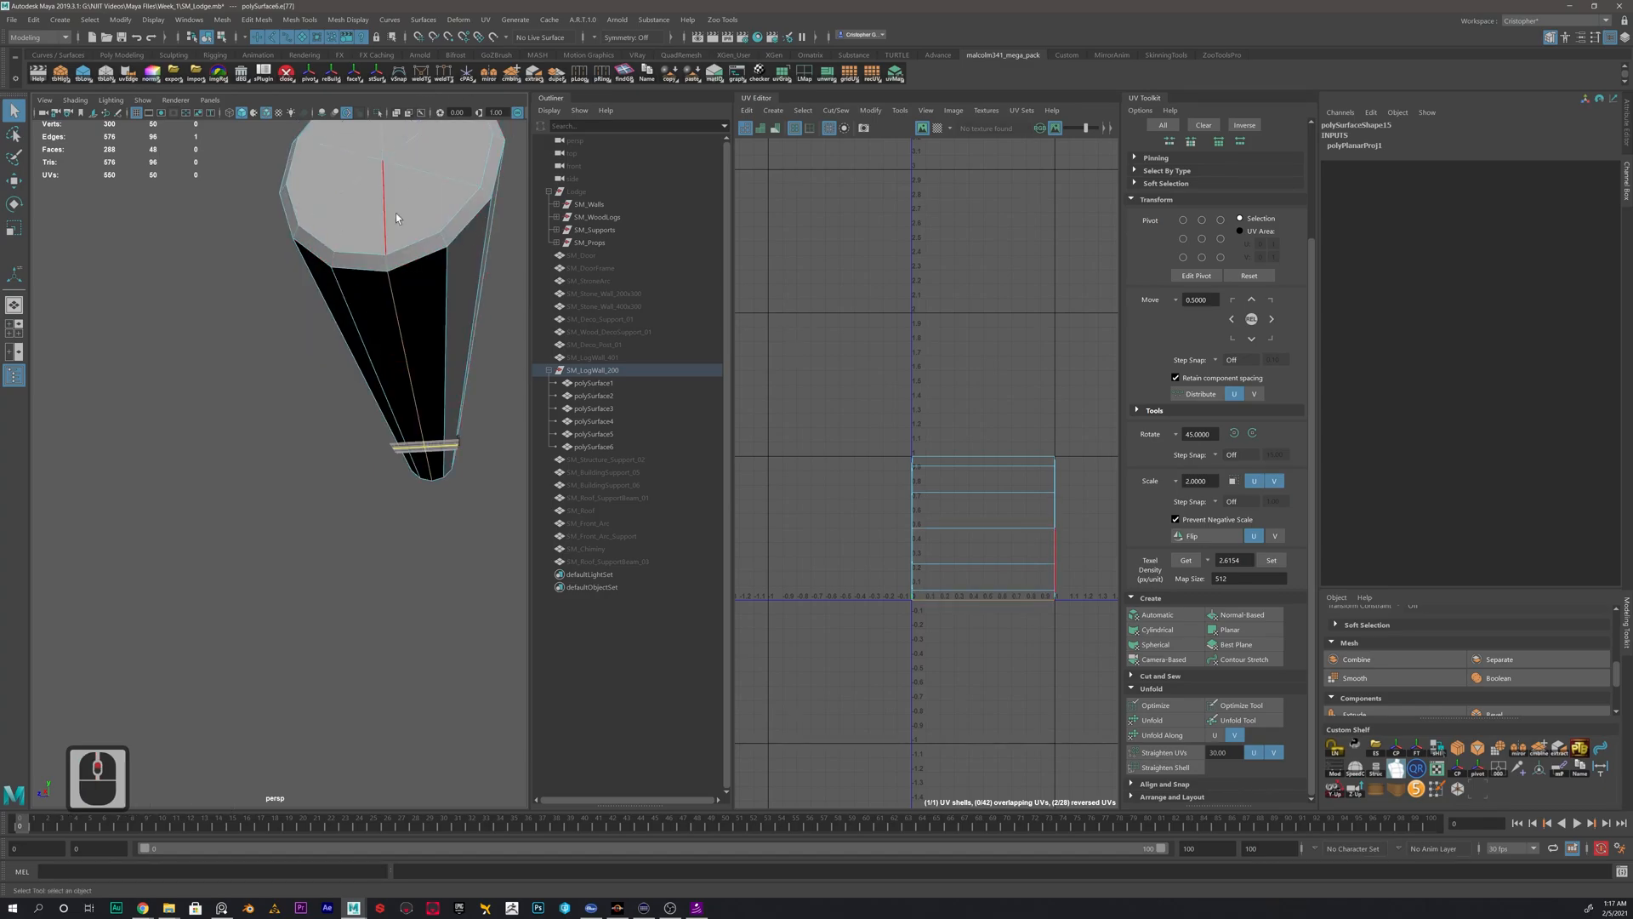
- Add the outer rim edge loop at the lowest log's near end to the seam selection
double_click(421, 263, "shift")
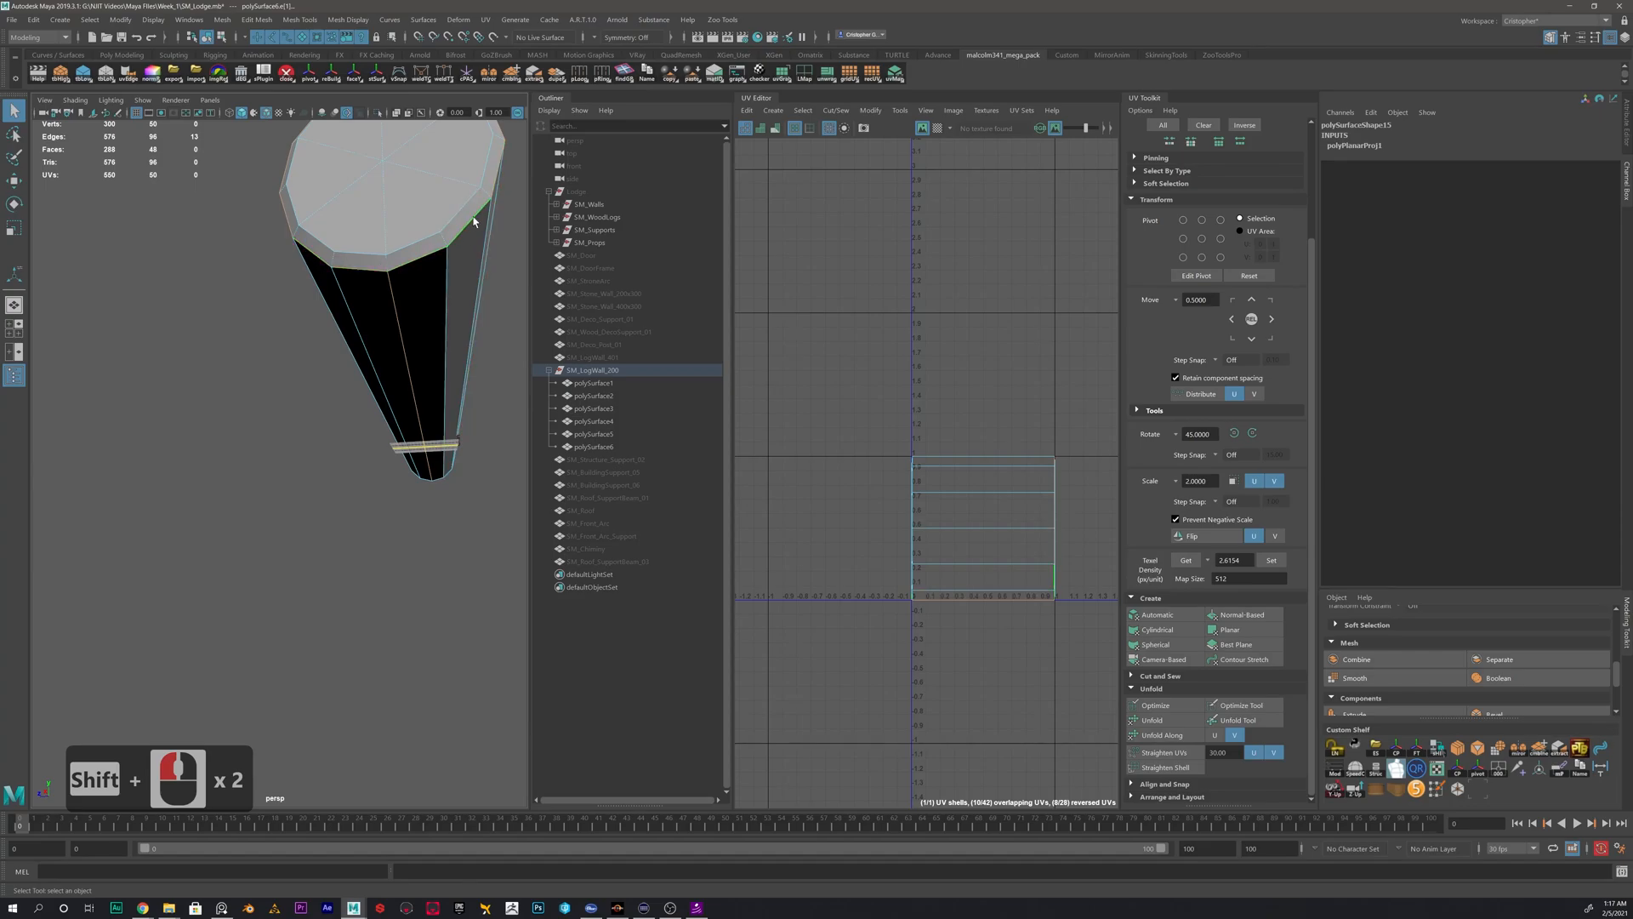
left_click_drag(341, 272, 444, 313, "alt")
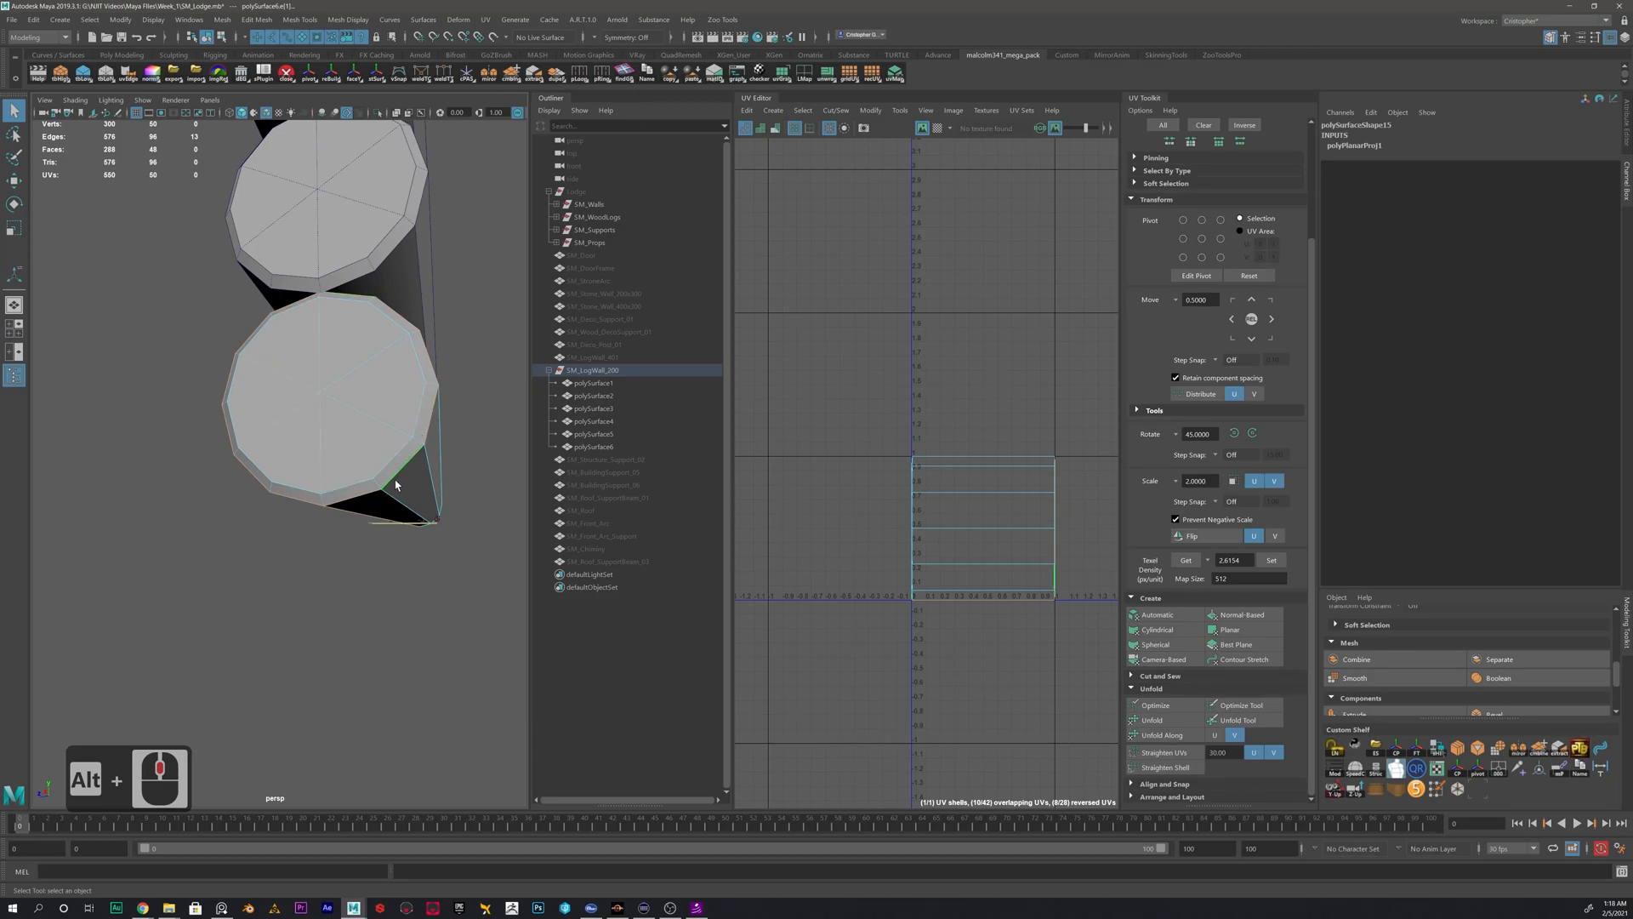
left_click_drag(347, 501, 350, 359, "alt")
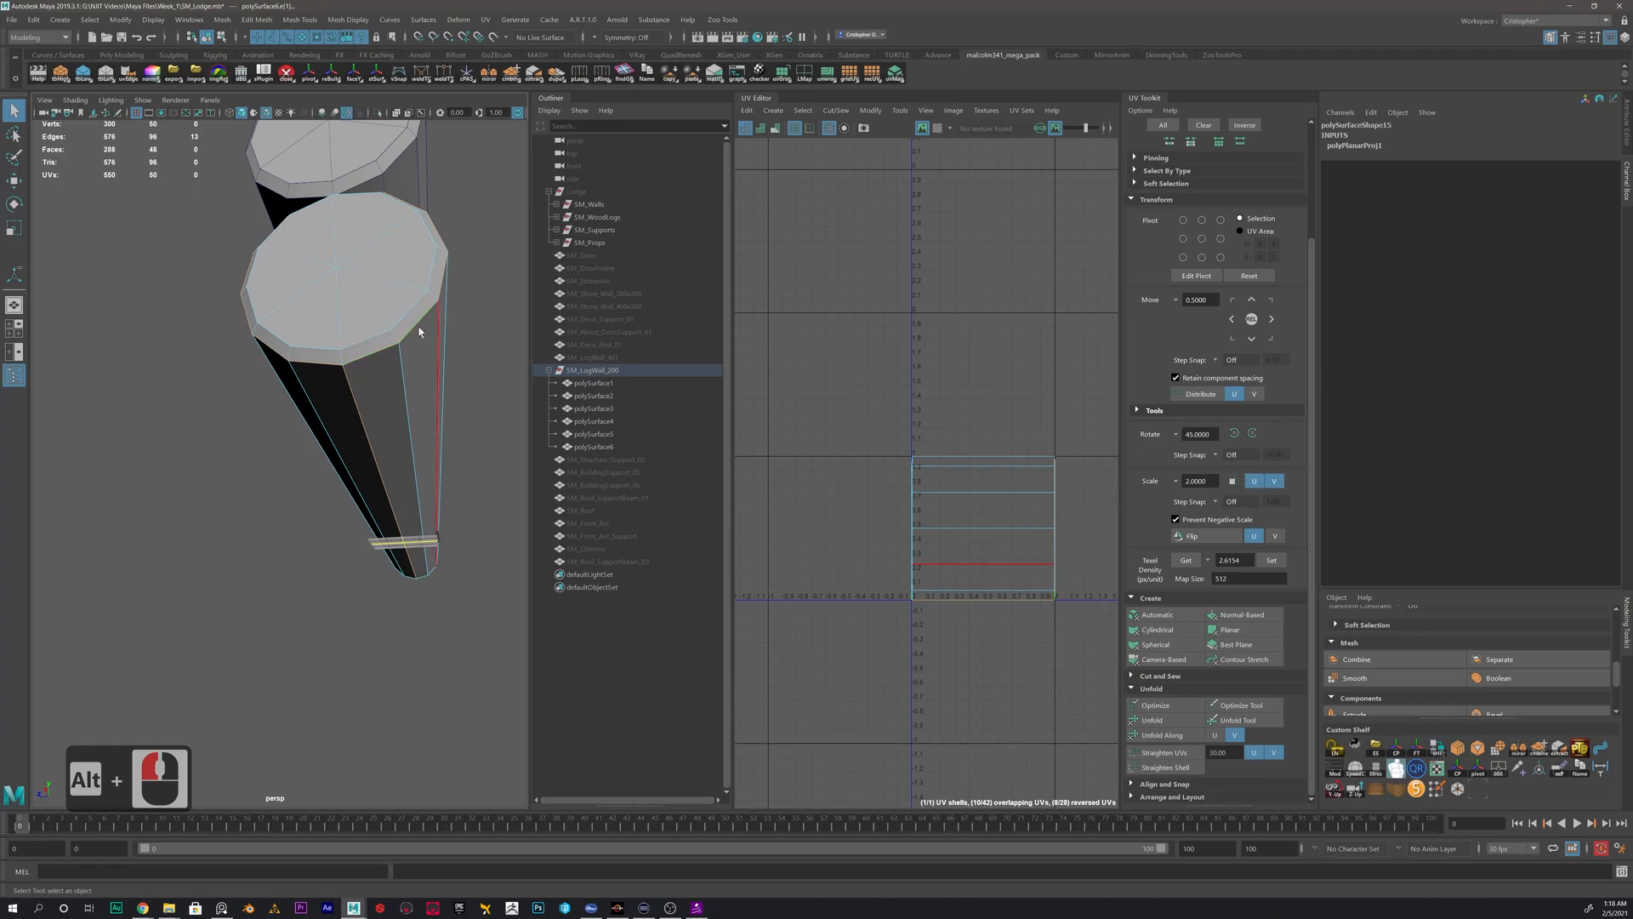
- Add the matching rim edge loop at the log's far end and cut the UVs along the selected seams
left_click_drag(463, 443, 362, 464, "alt")
middle_click_drag(374, 457, 228, 451, "alt")
left_click_drag(227, 451, 365, 492, "alt")
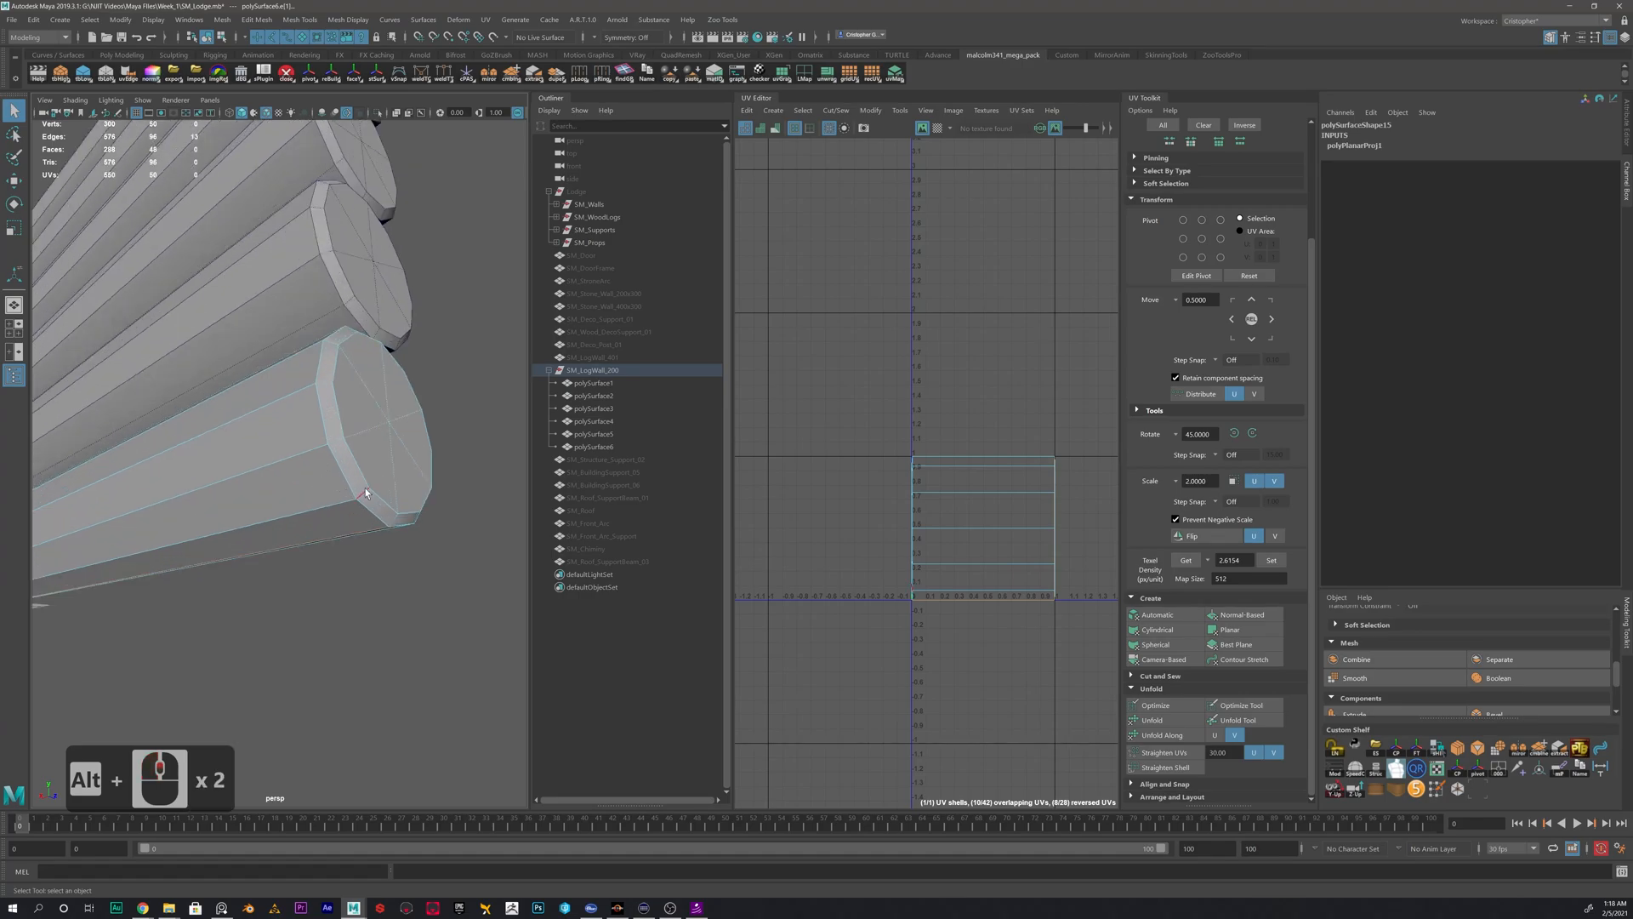
double_click(375, 518, "shift")
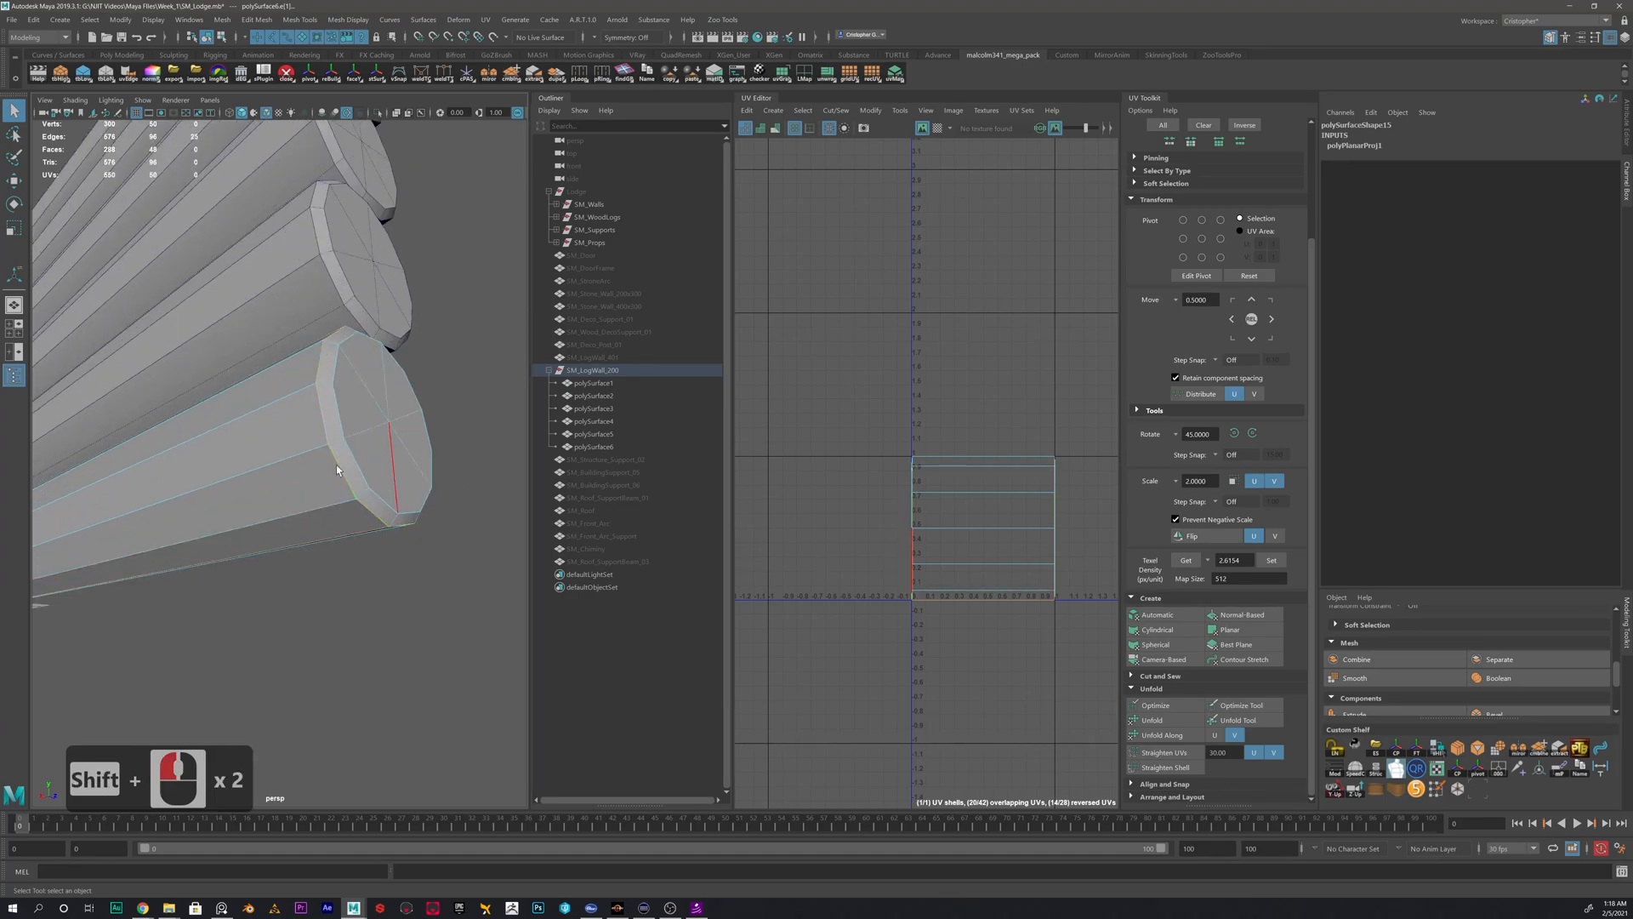
right_click_drag(375, 518, 302, 482, "alt")
left_click_drag(302, 482, 366, 498, "alt")
right_click_drag(366, 498, 306, 461, "alt")
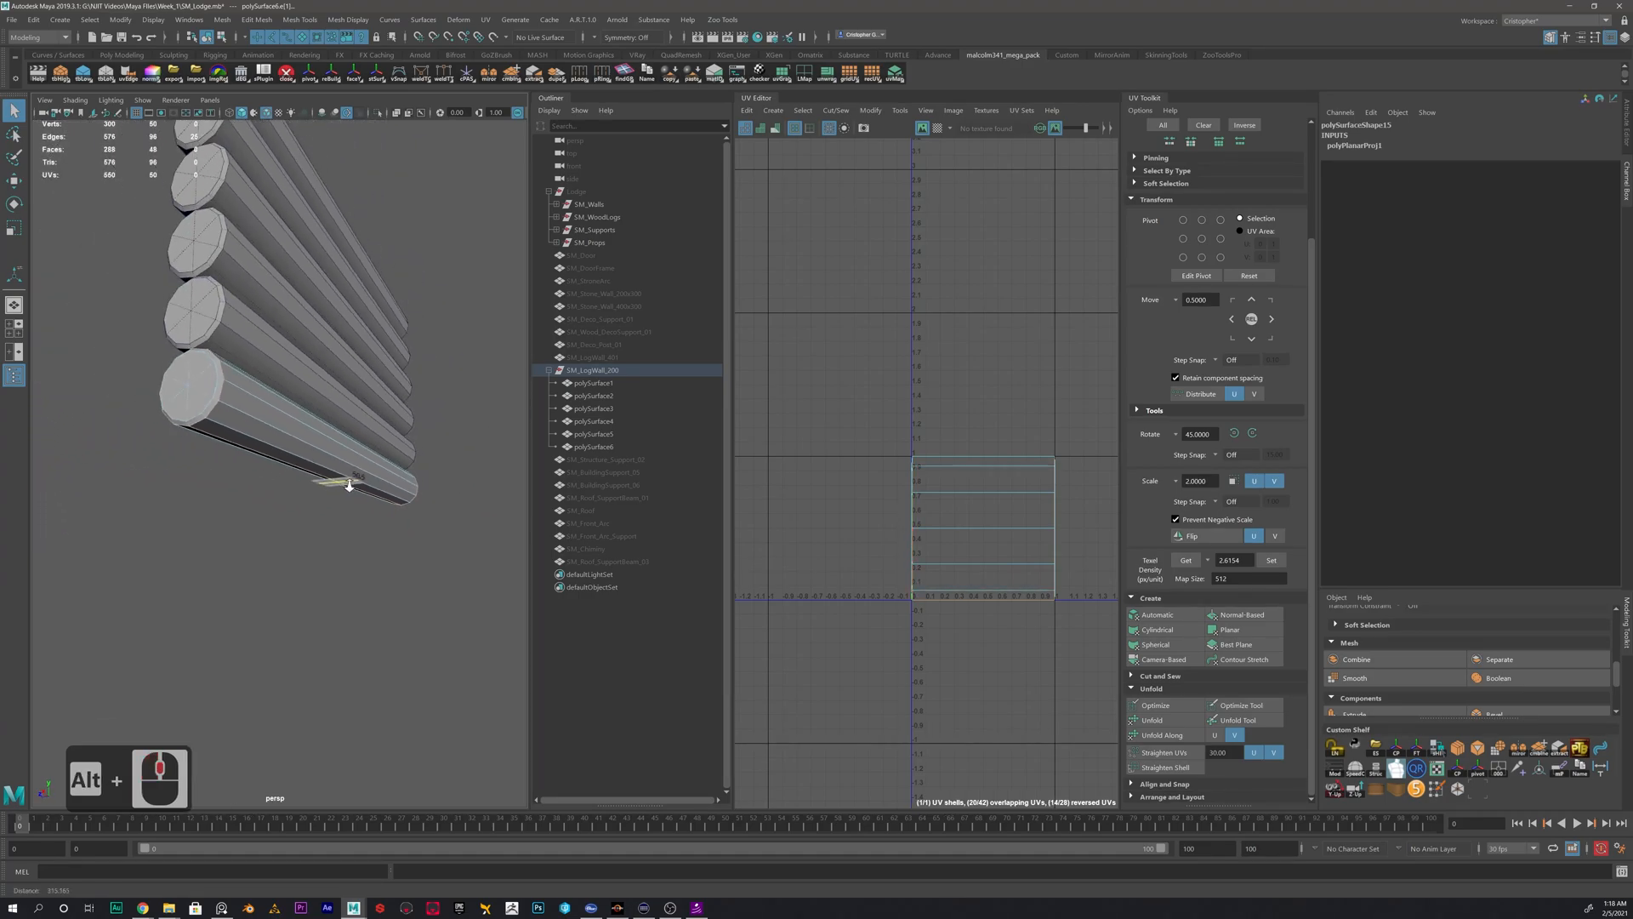
right_click(927, 418, "shift")
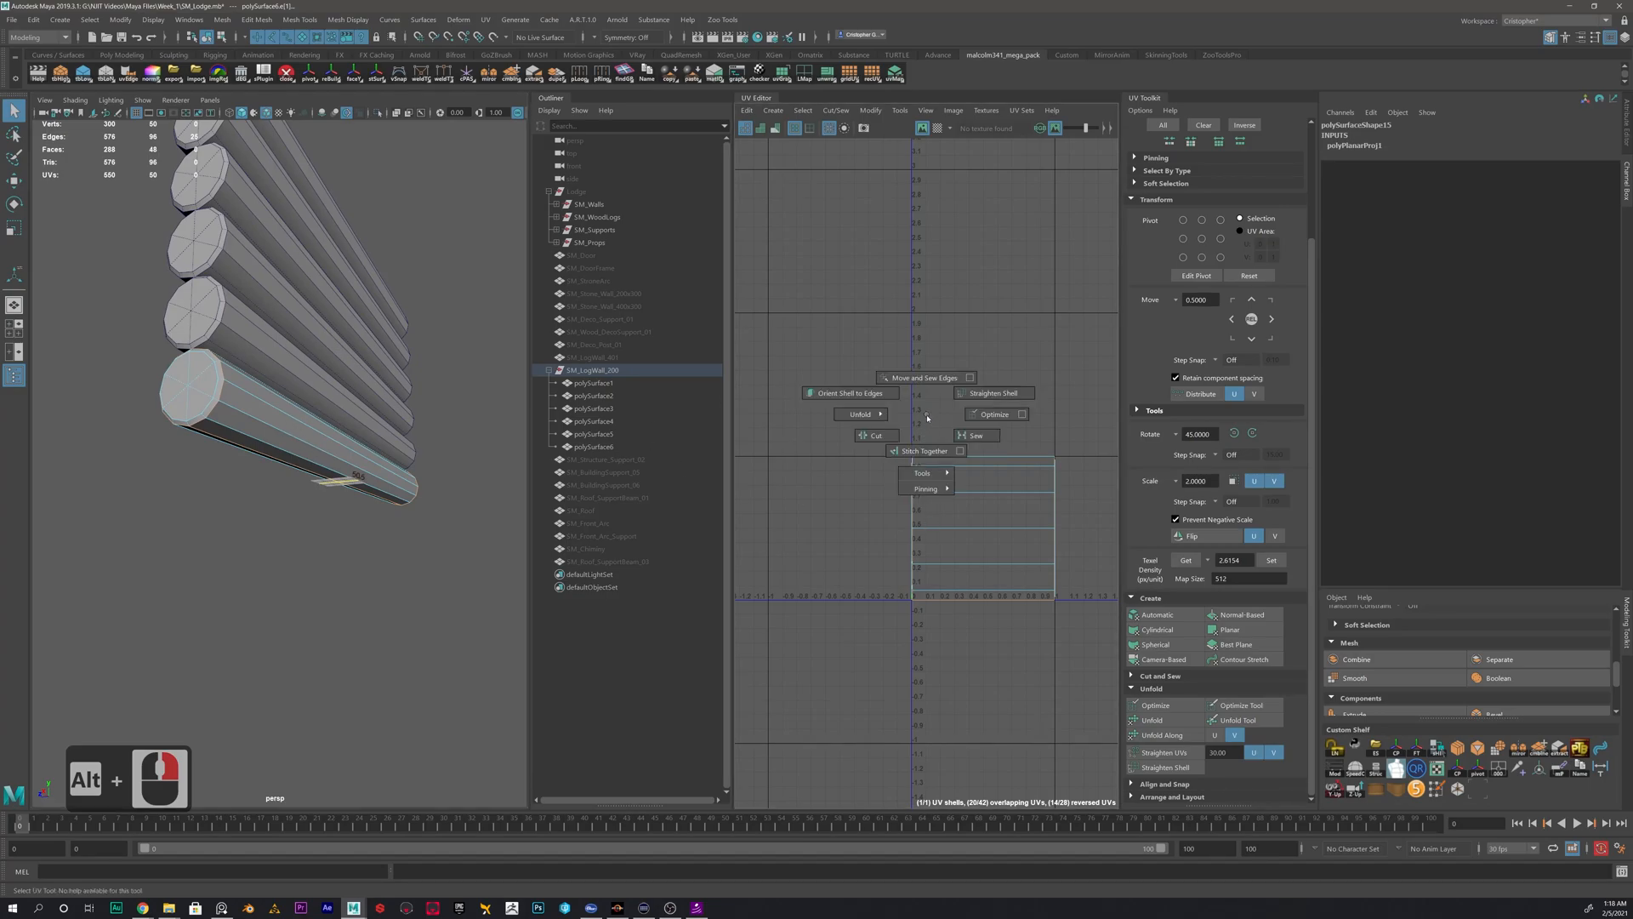
left_click(871, 434)
- Select all of the lowest log's UV shells and unfold them together
right_click(964, 497, "shift")
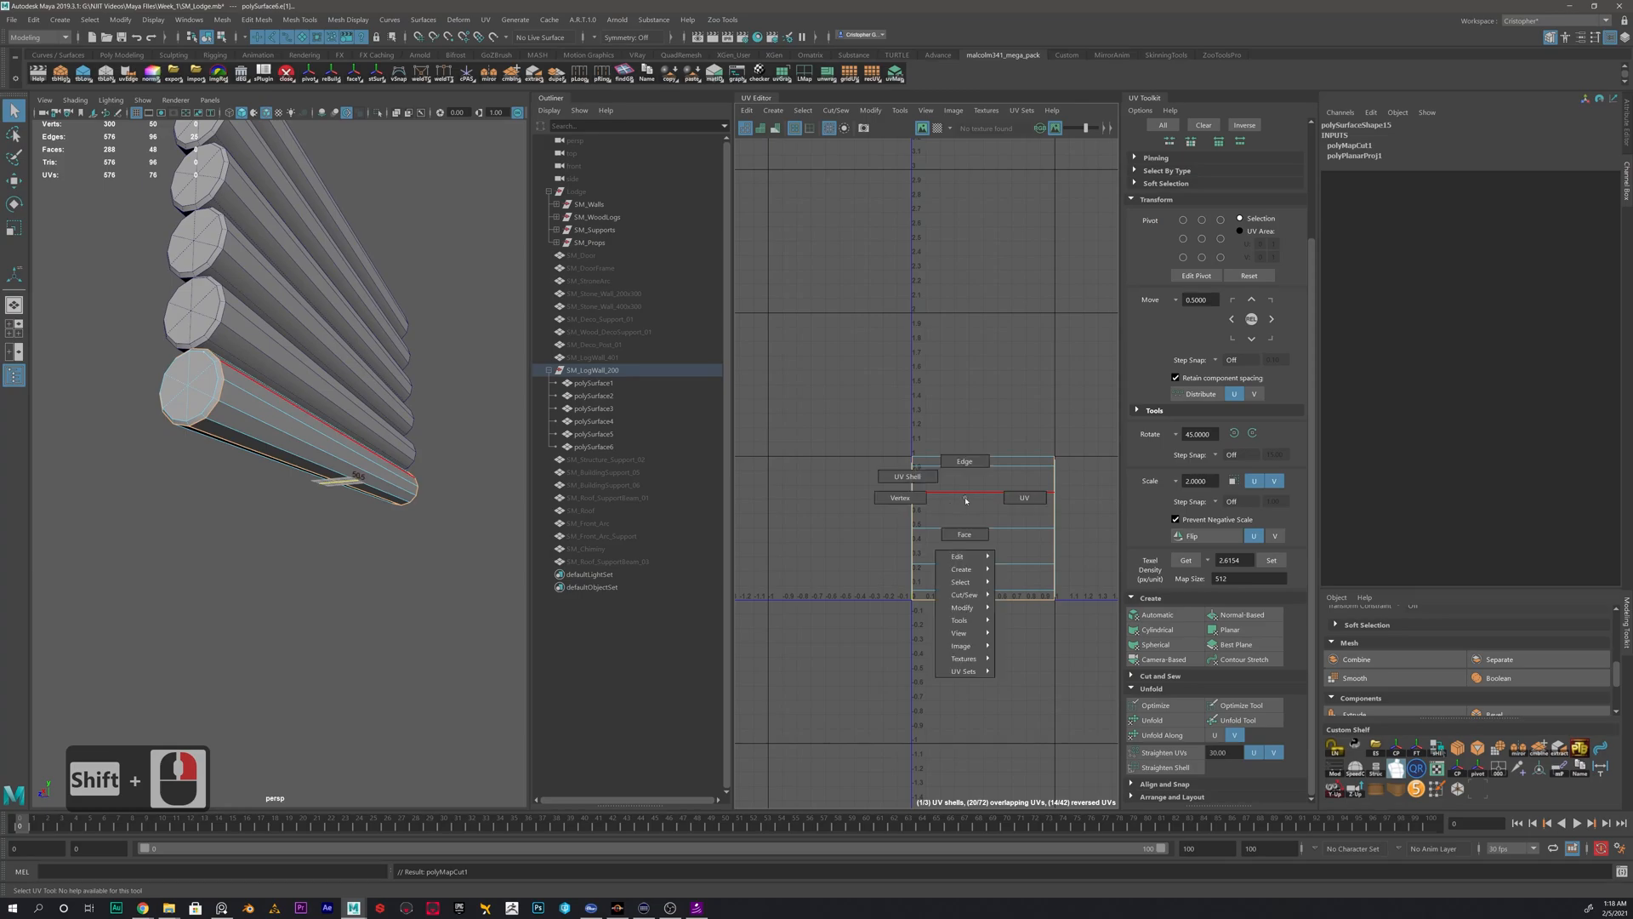
left_click(920, 483)
left_click_drag(831, 408, 1094, 646)
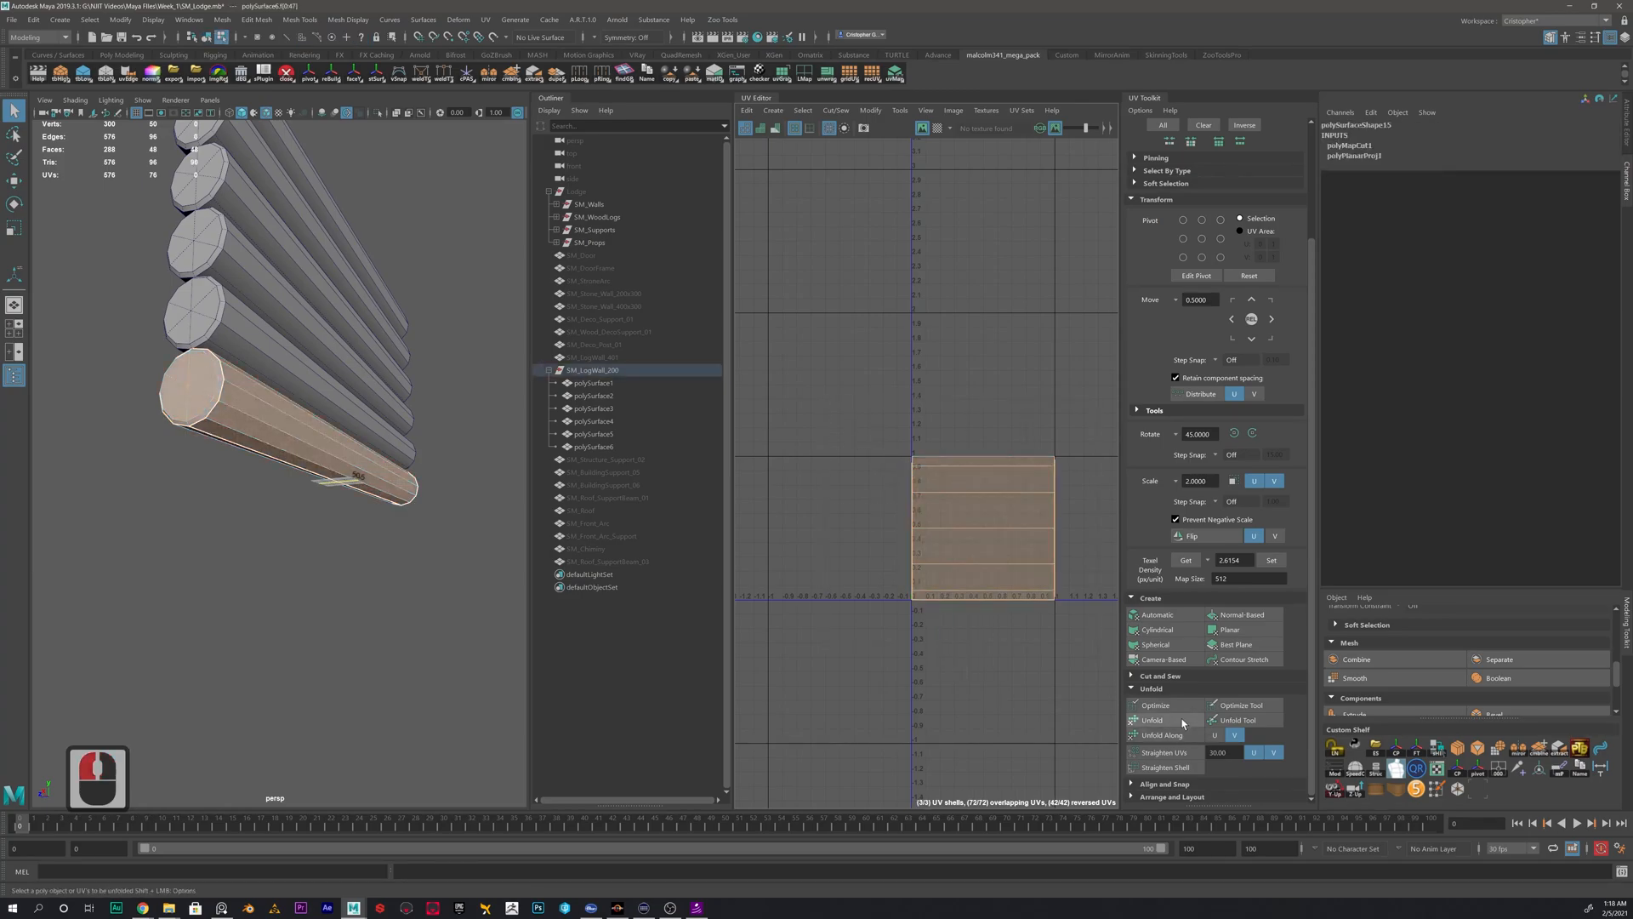
left_click(1166, 719)
- Move the unfolded side UV shell above the two end-cap shells
scroll(1006, 507, "down", 3)
middle_click_drag(1006, 507, 900, 445, "alt")
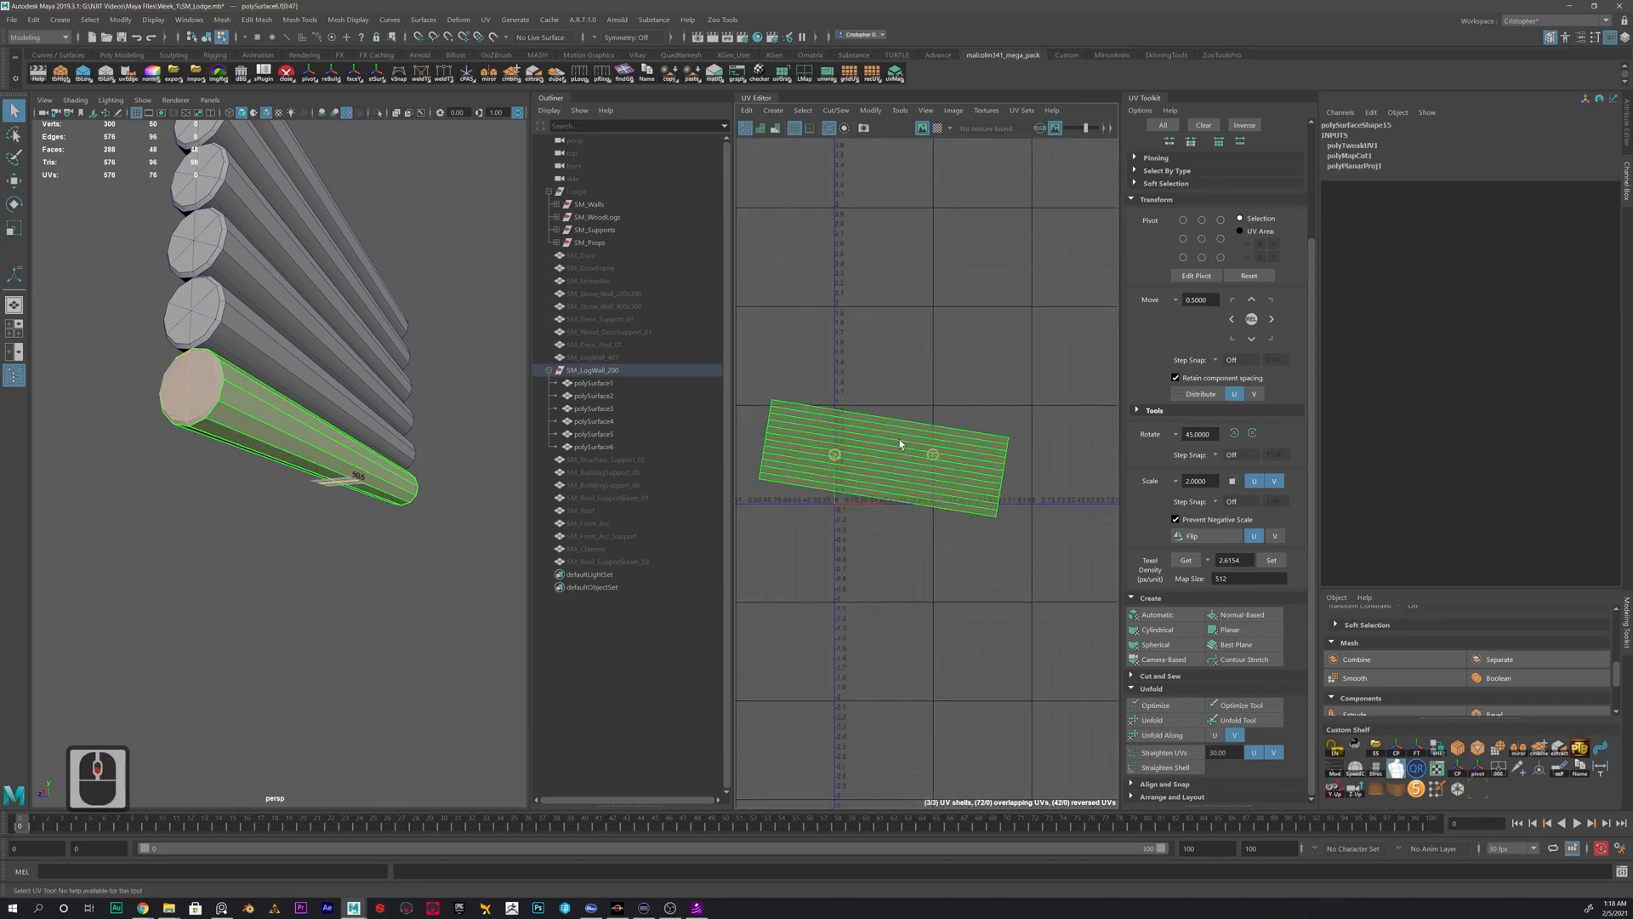
left_click(887, 443)
key("w")
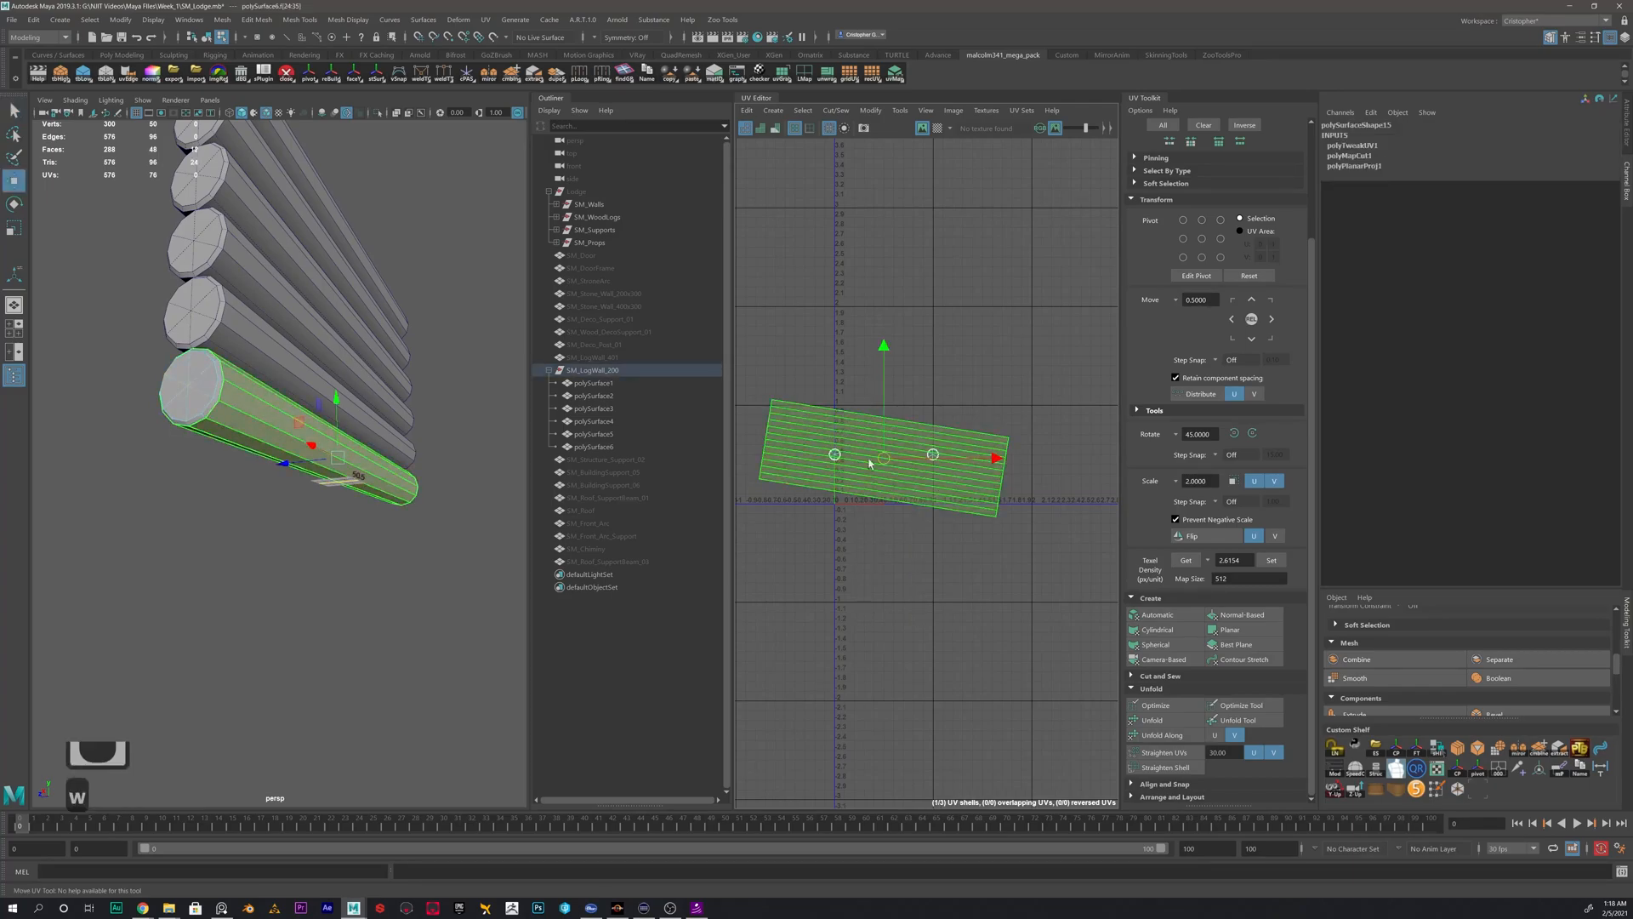
left_click_drag(886, 456, 925, 382)
- Check a bevelled end-cap shell, then rotate the side UV shell until its strips run horizontally
scroll(933, 456, "up", 17)
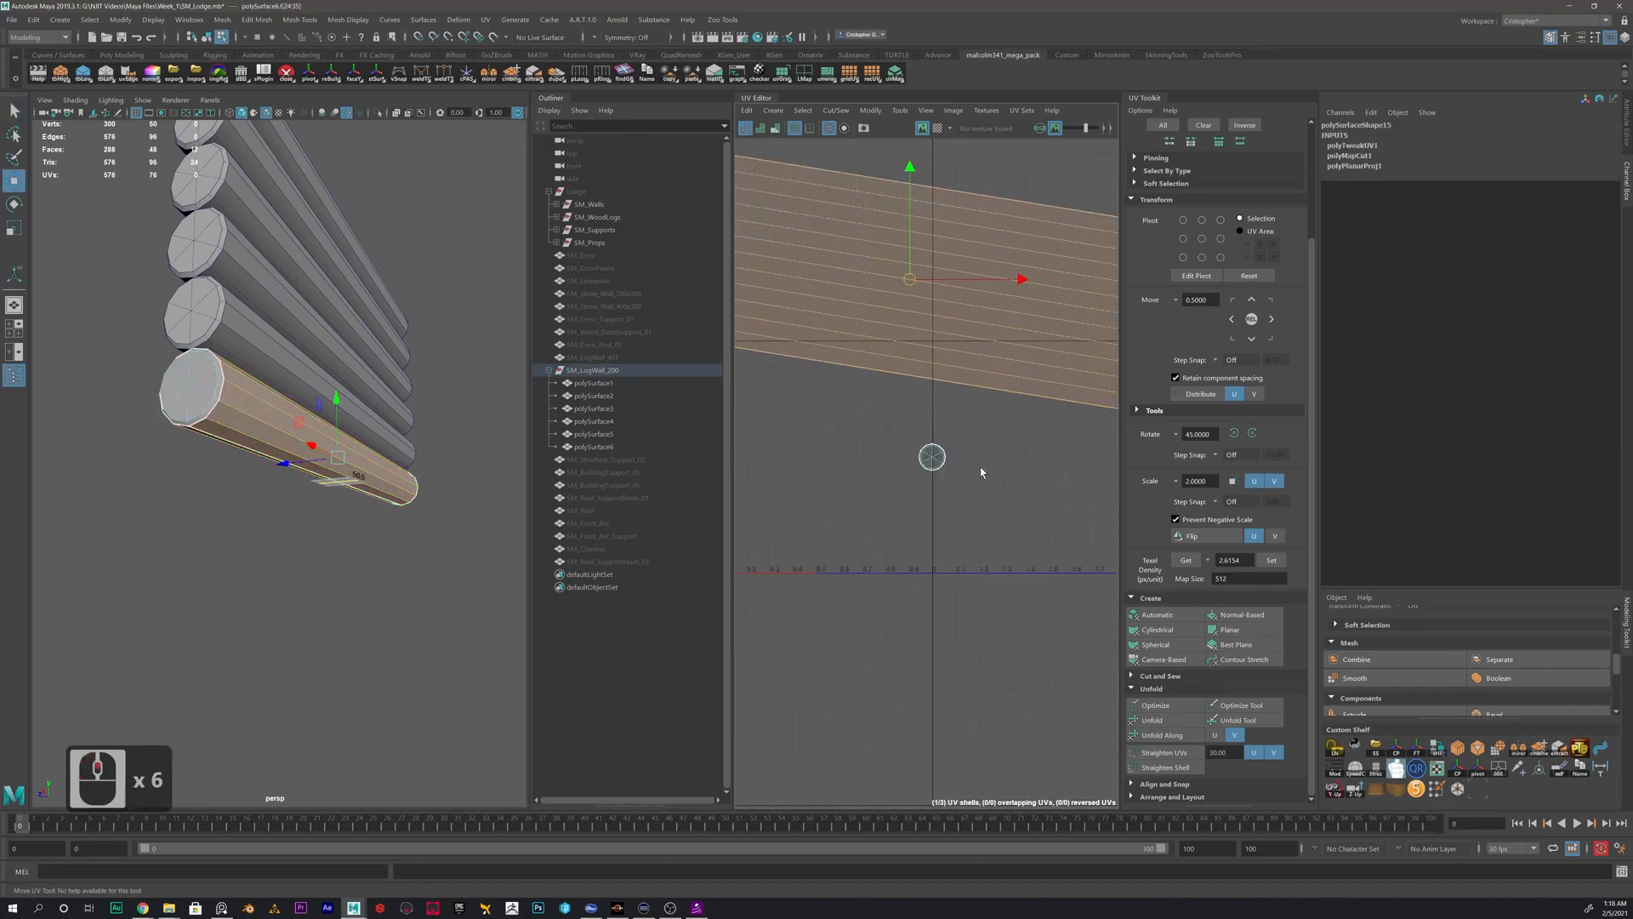
left_click(883, 466)
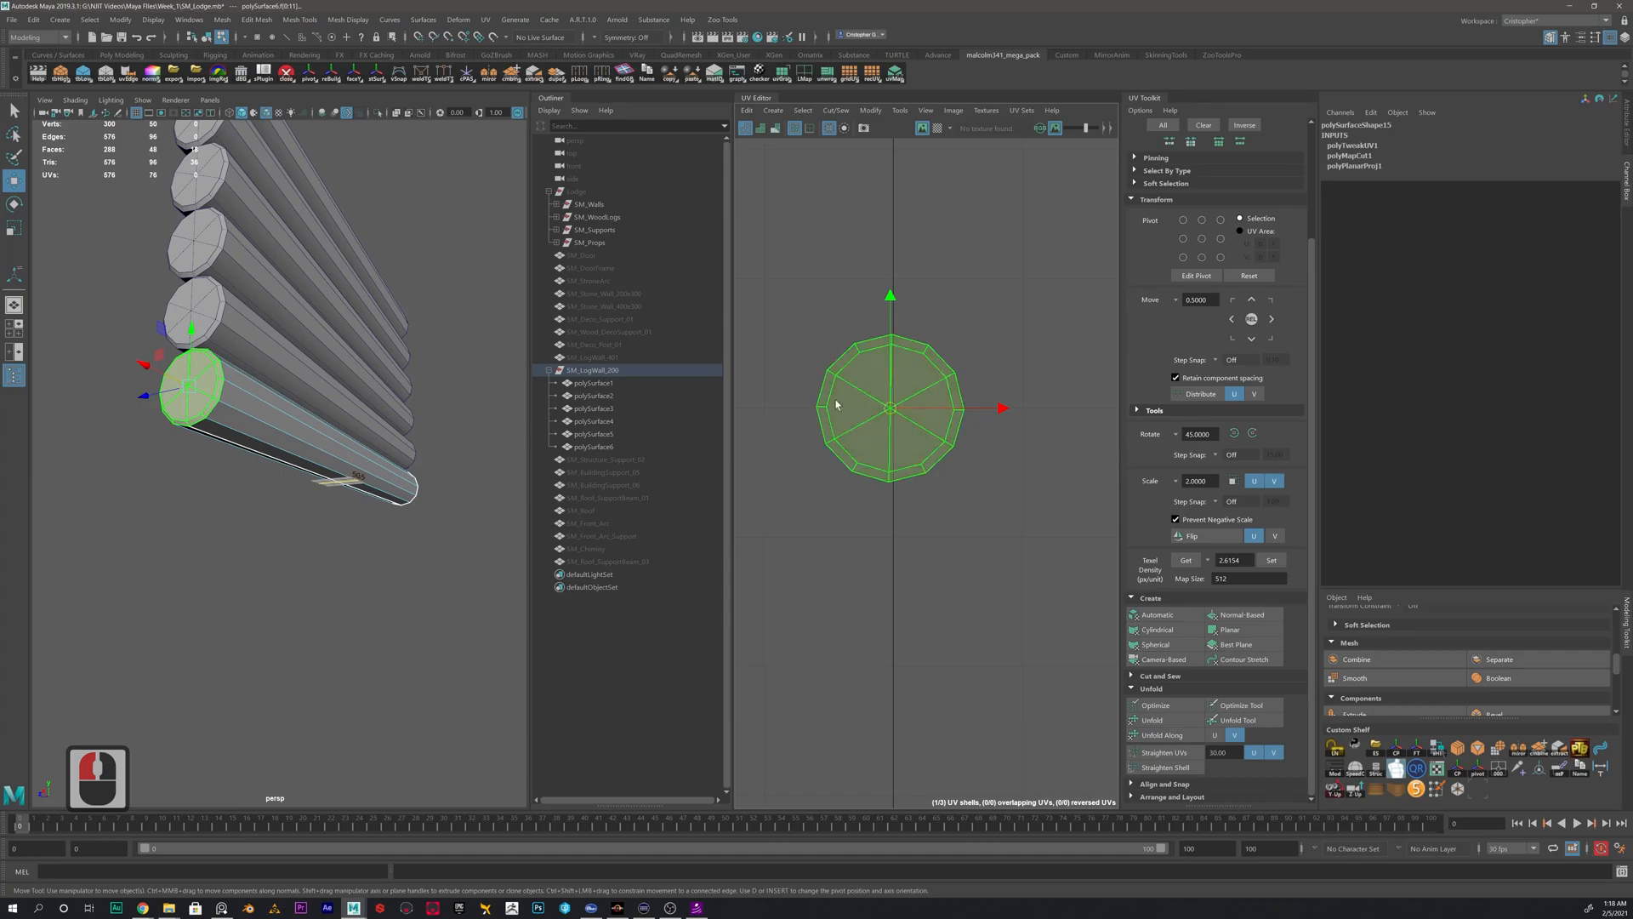
scroll(847, 406, "up", 3)
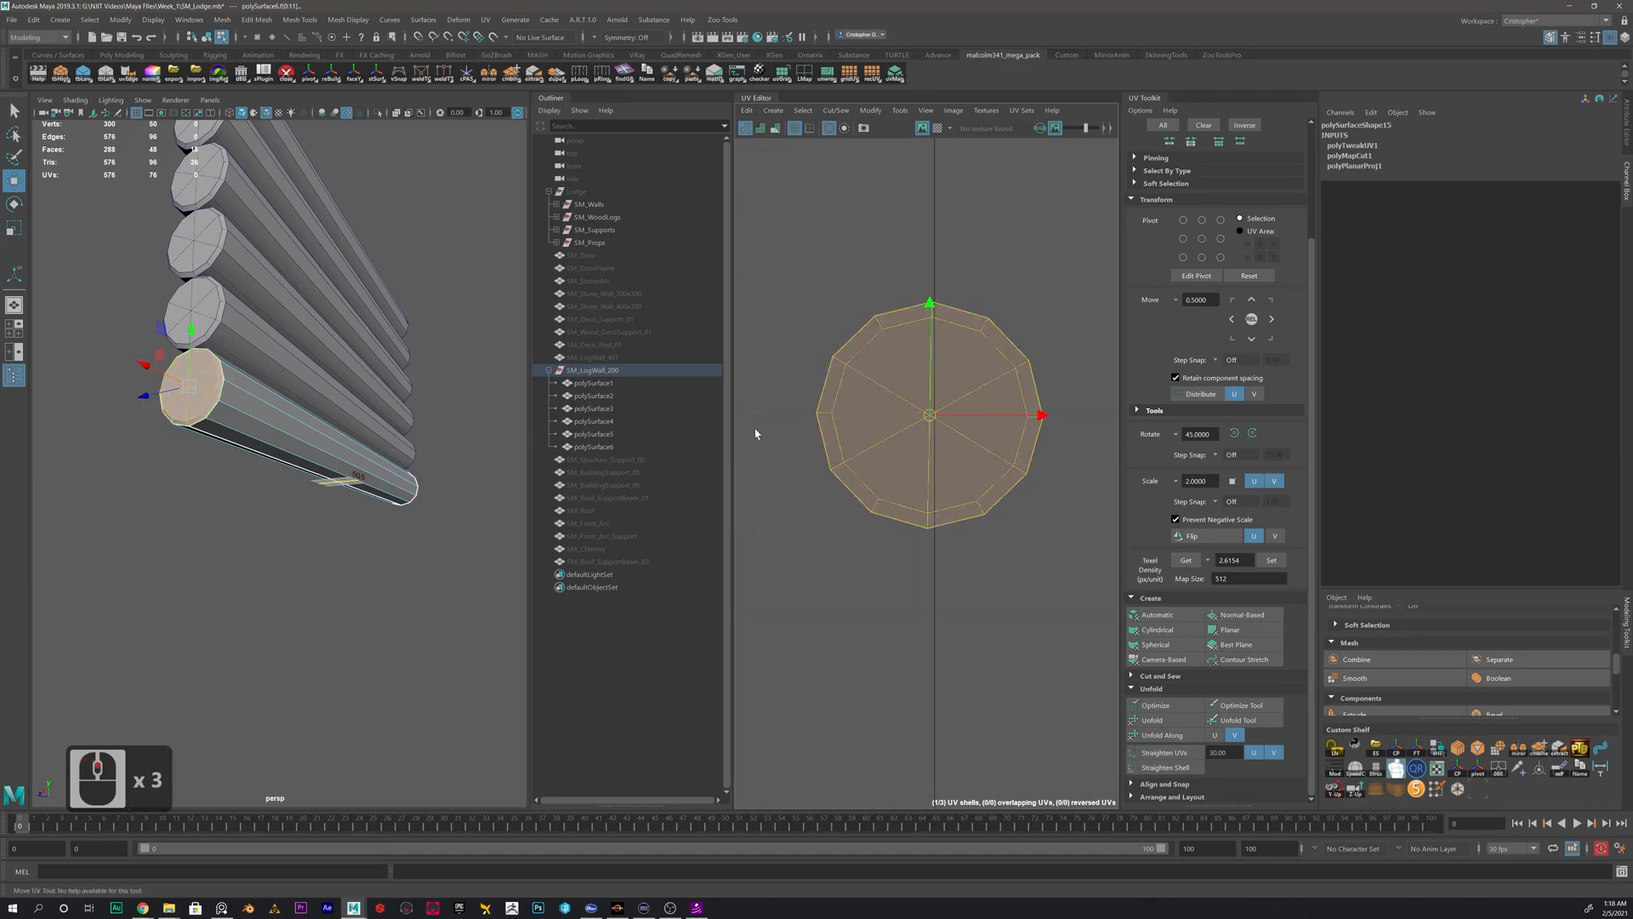
scroll(836, 440, "down", 20, "alt")
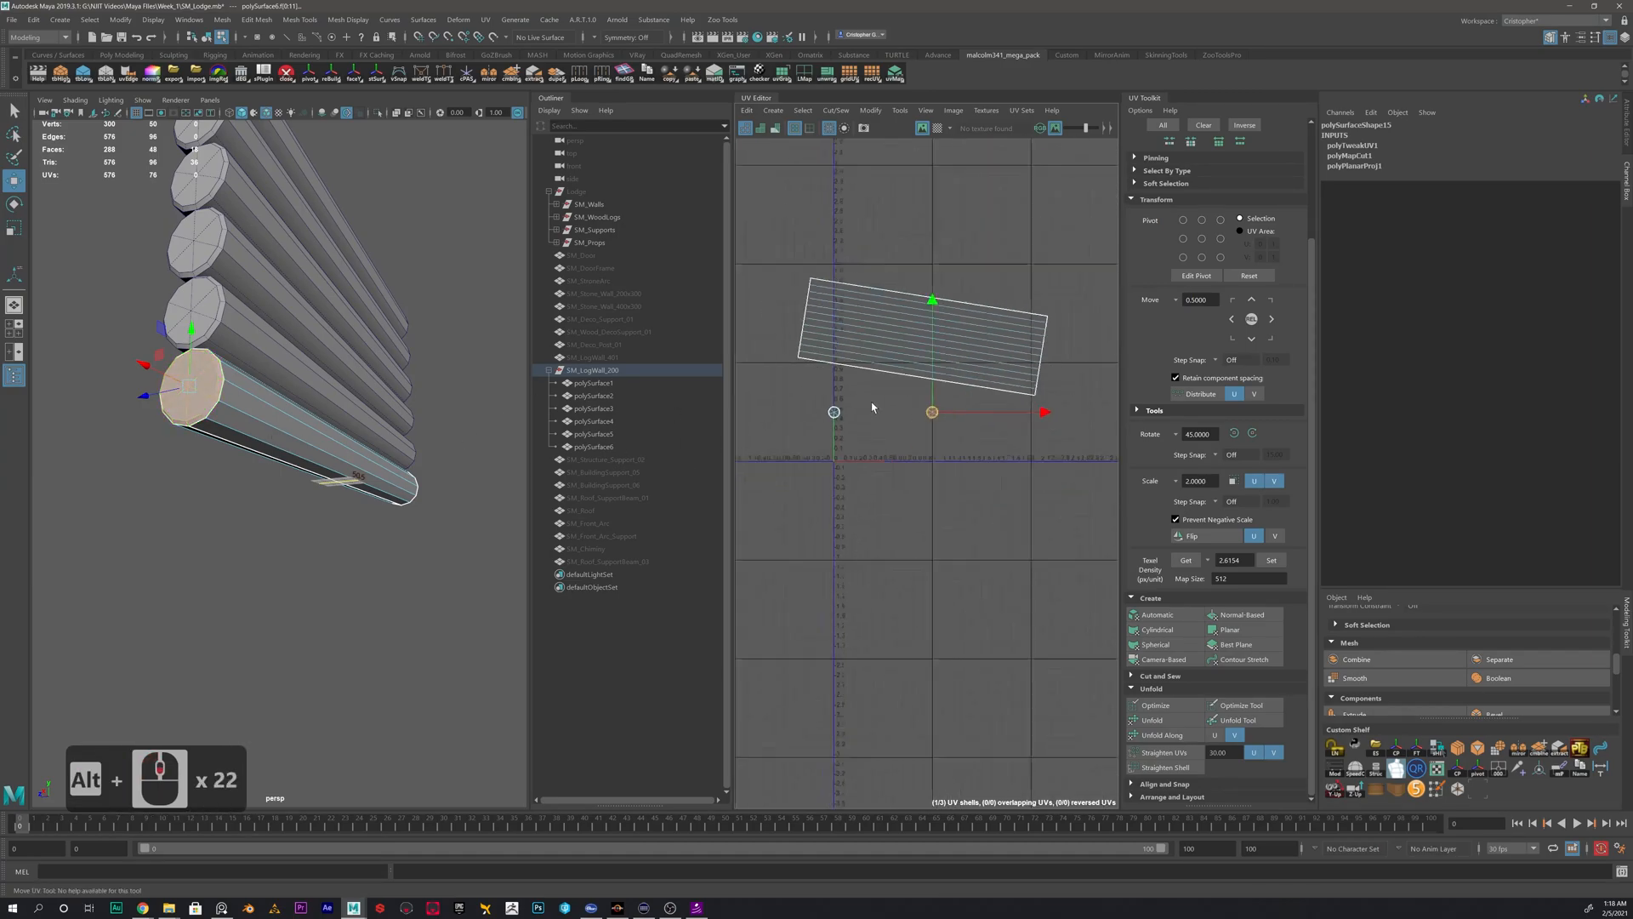
left_click(894, 332)
key("e")
left_click_drag(970, 294, 987, 272)
key("w")
left_click(1086, 407)
left_click(933, 367)
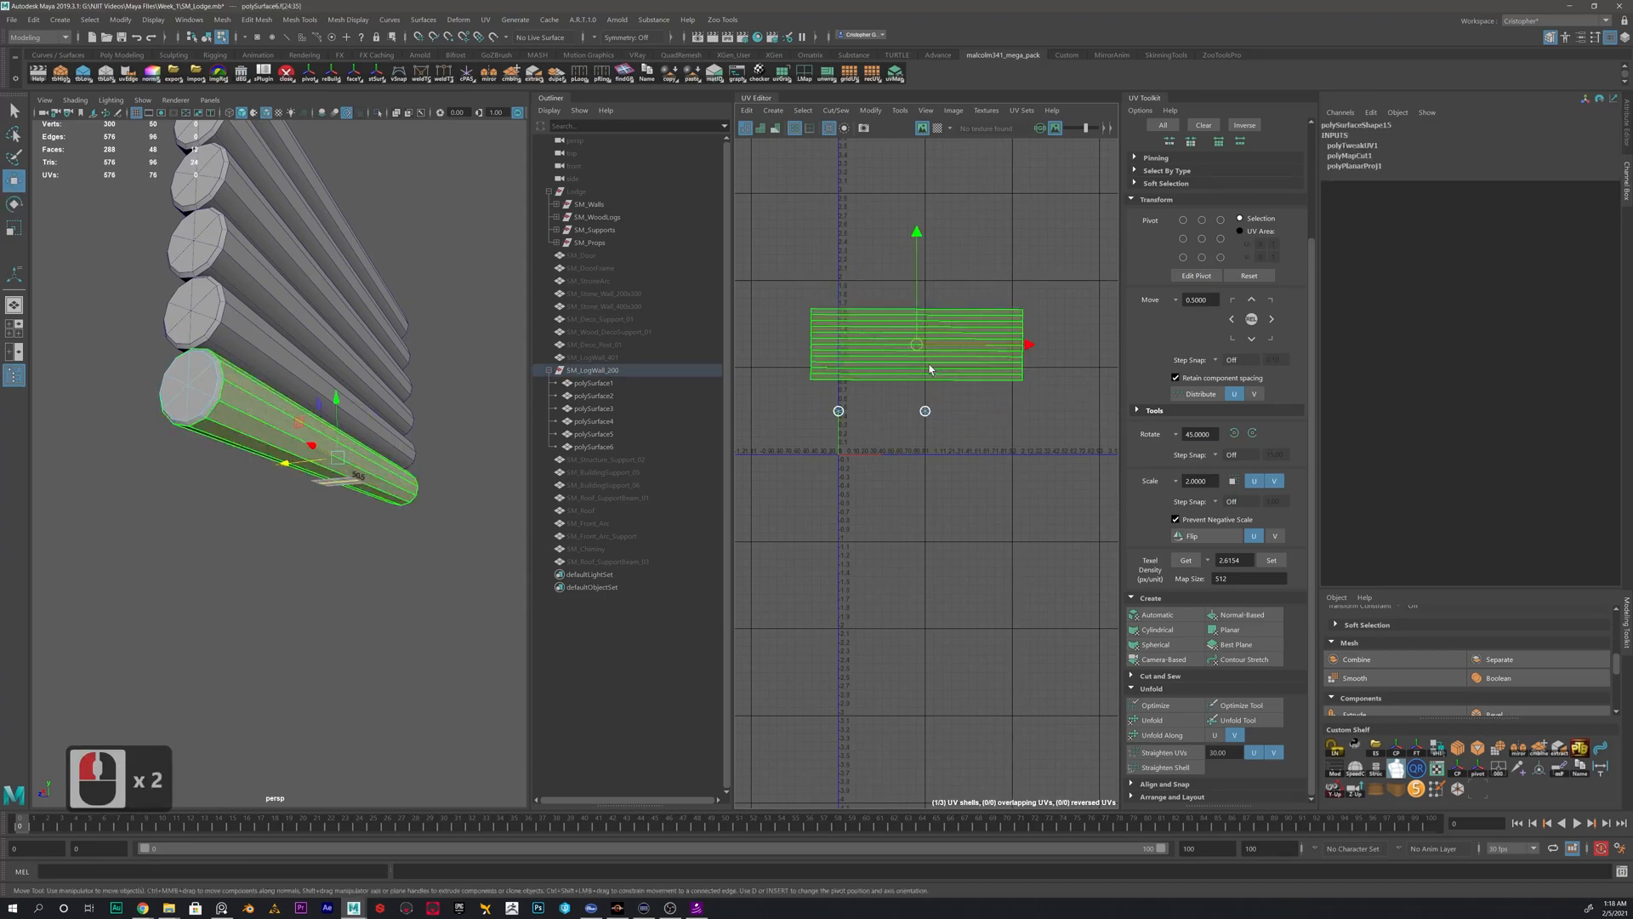
- Get the texel density of the log's side UV shell
scroll(884, 410, "up", 2, "alt")
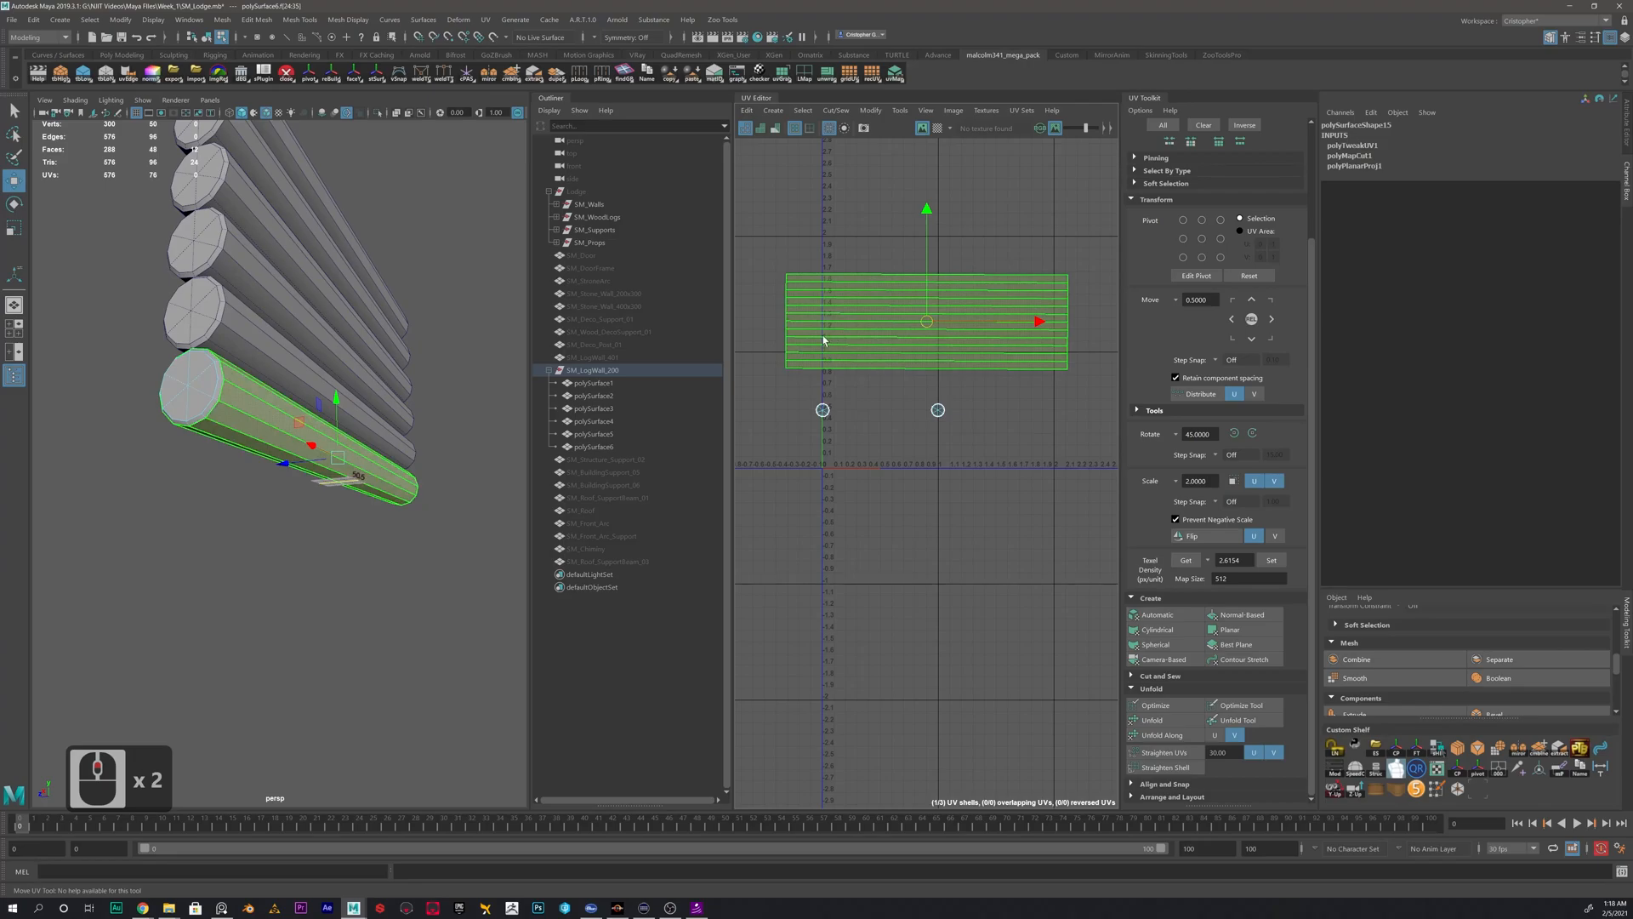
right_click_drag(870, 307, 815, 281)
left_click(901, 310)
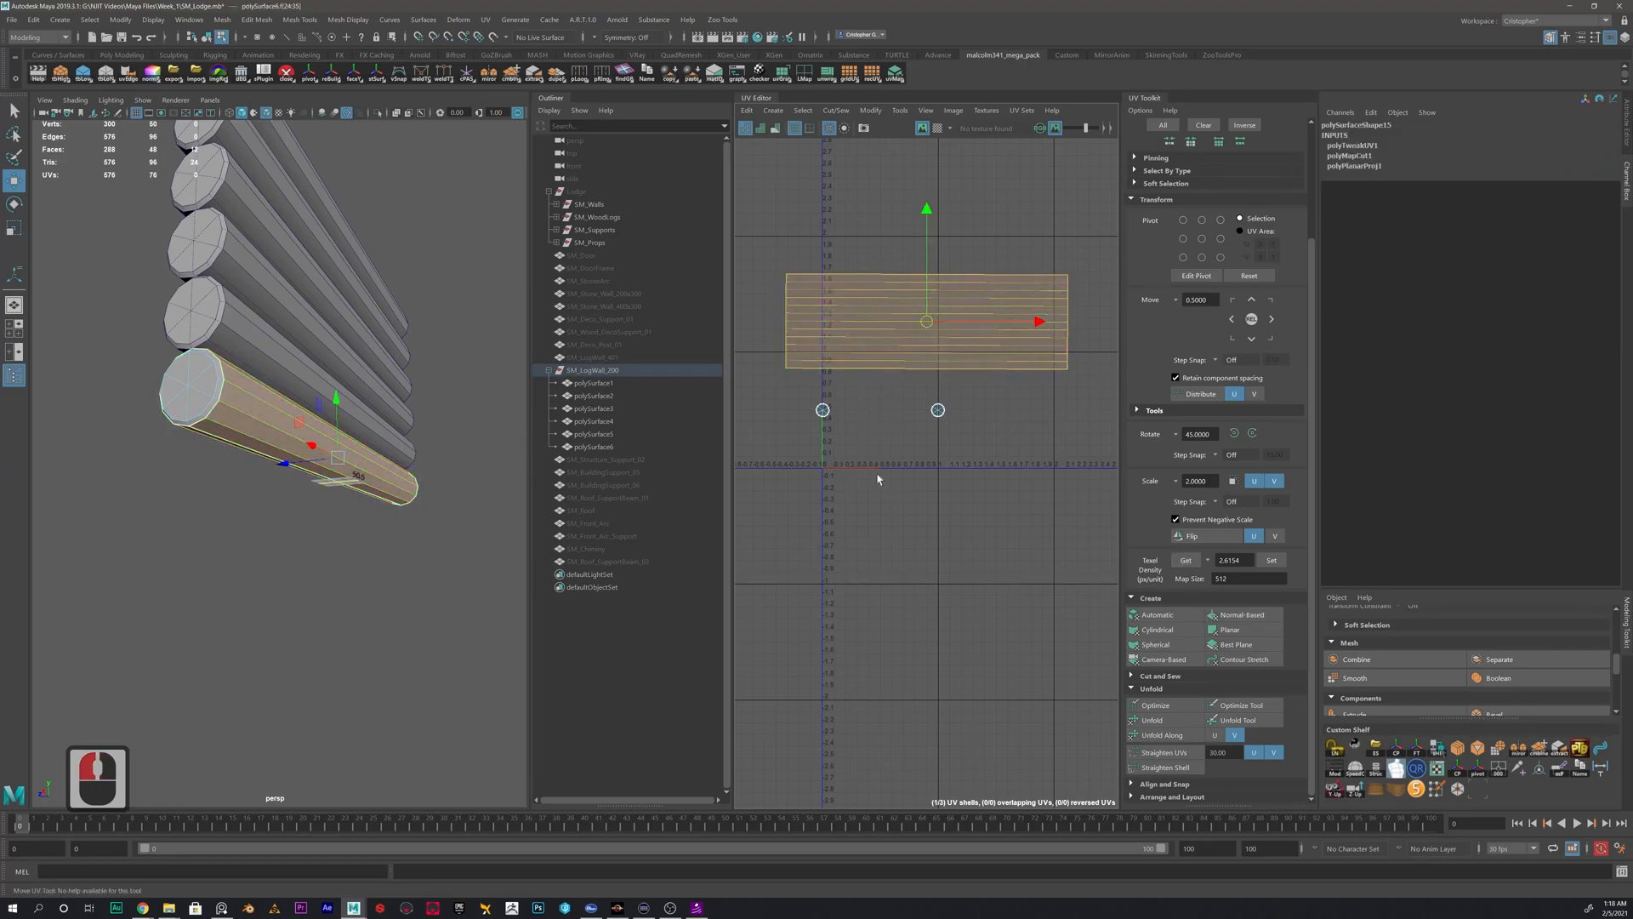
left_click(1186, 562)
- Set both end-cap UV shells to the texel density sampled from the side shell
left_click_drag(978, 398, 796, 464)
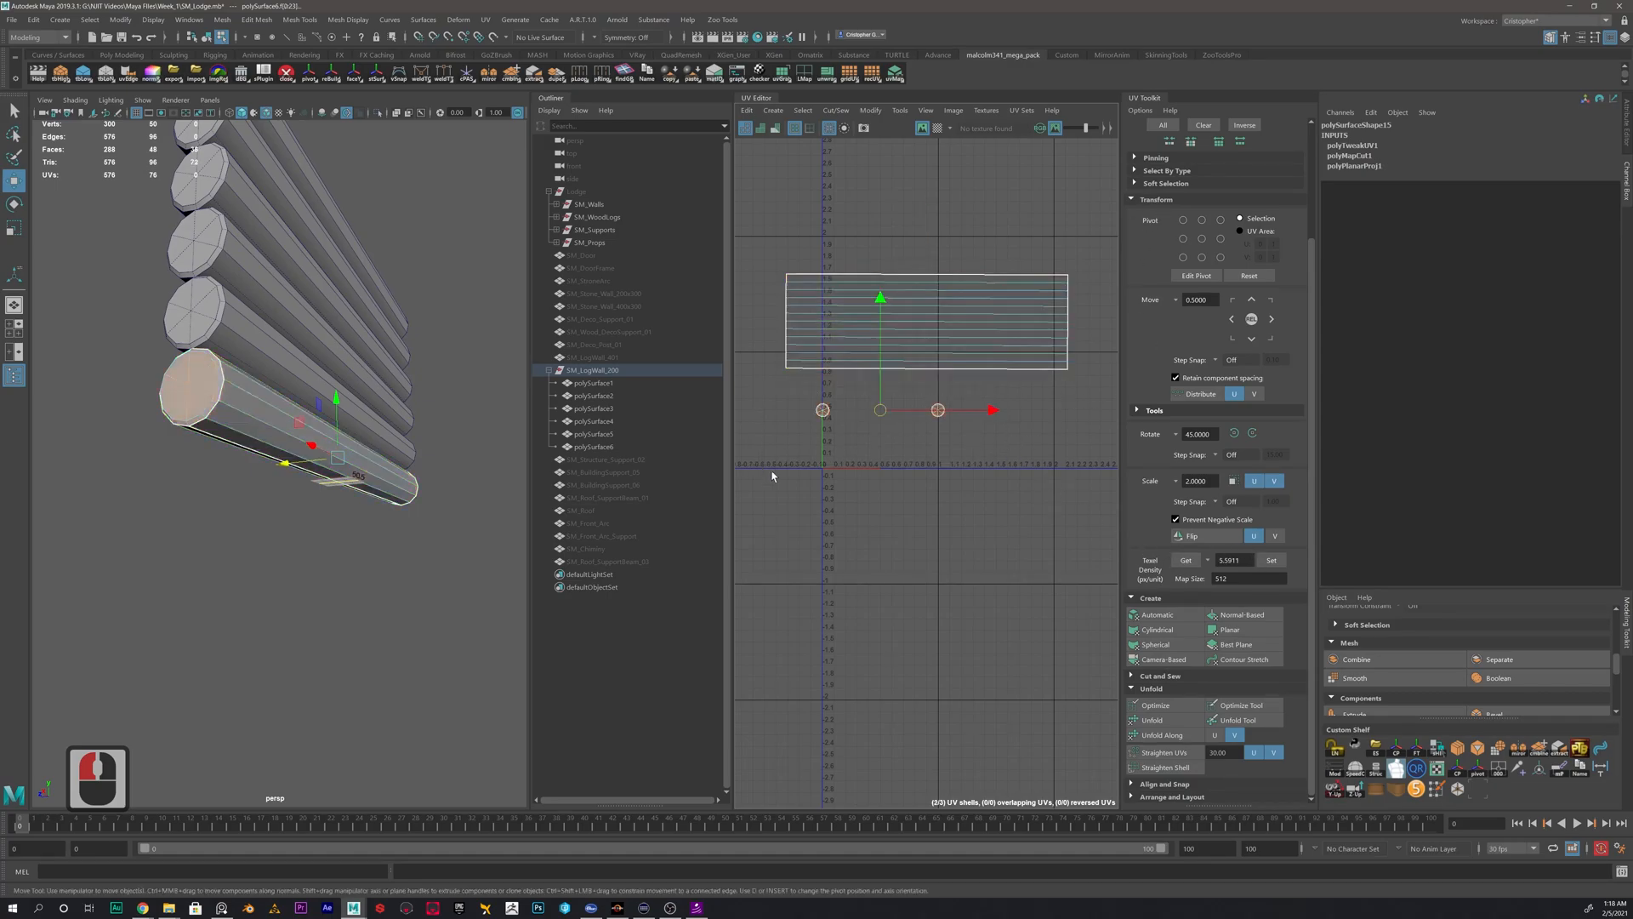
left_click(897, 433)
left_click(821, 411)
left_click(927, 361)
left_click(935, 410)
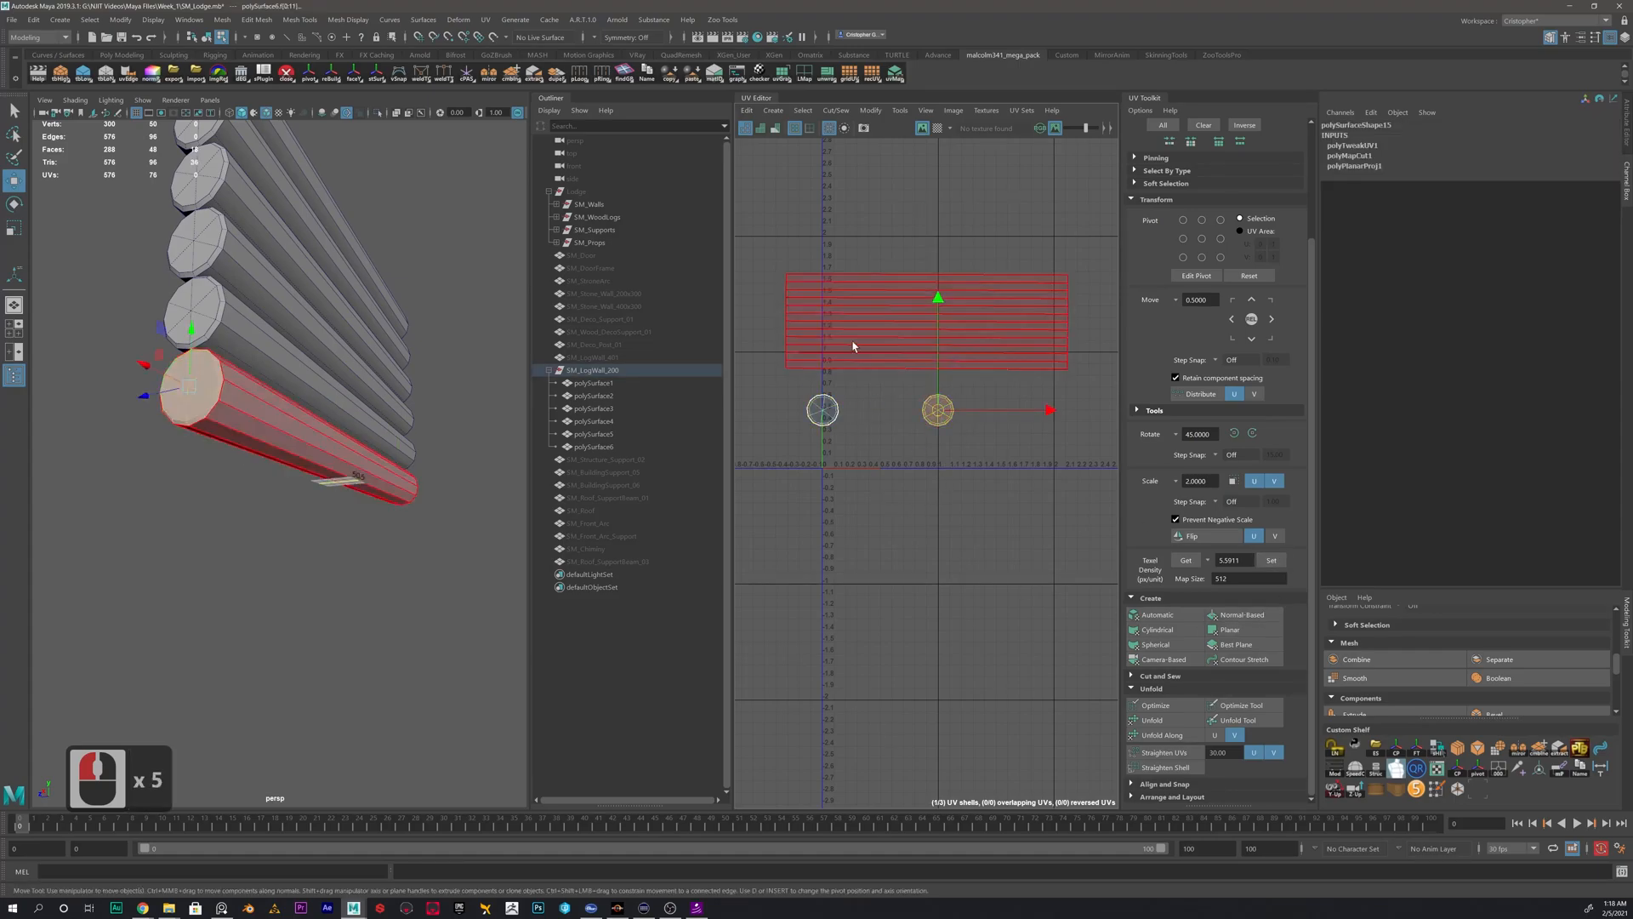
left_click(855, 344)
left_click(912, 415)
scroll(907, 458, "down", 5)
scroll(910, 455, "down", 10)
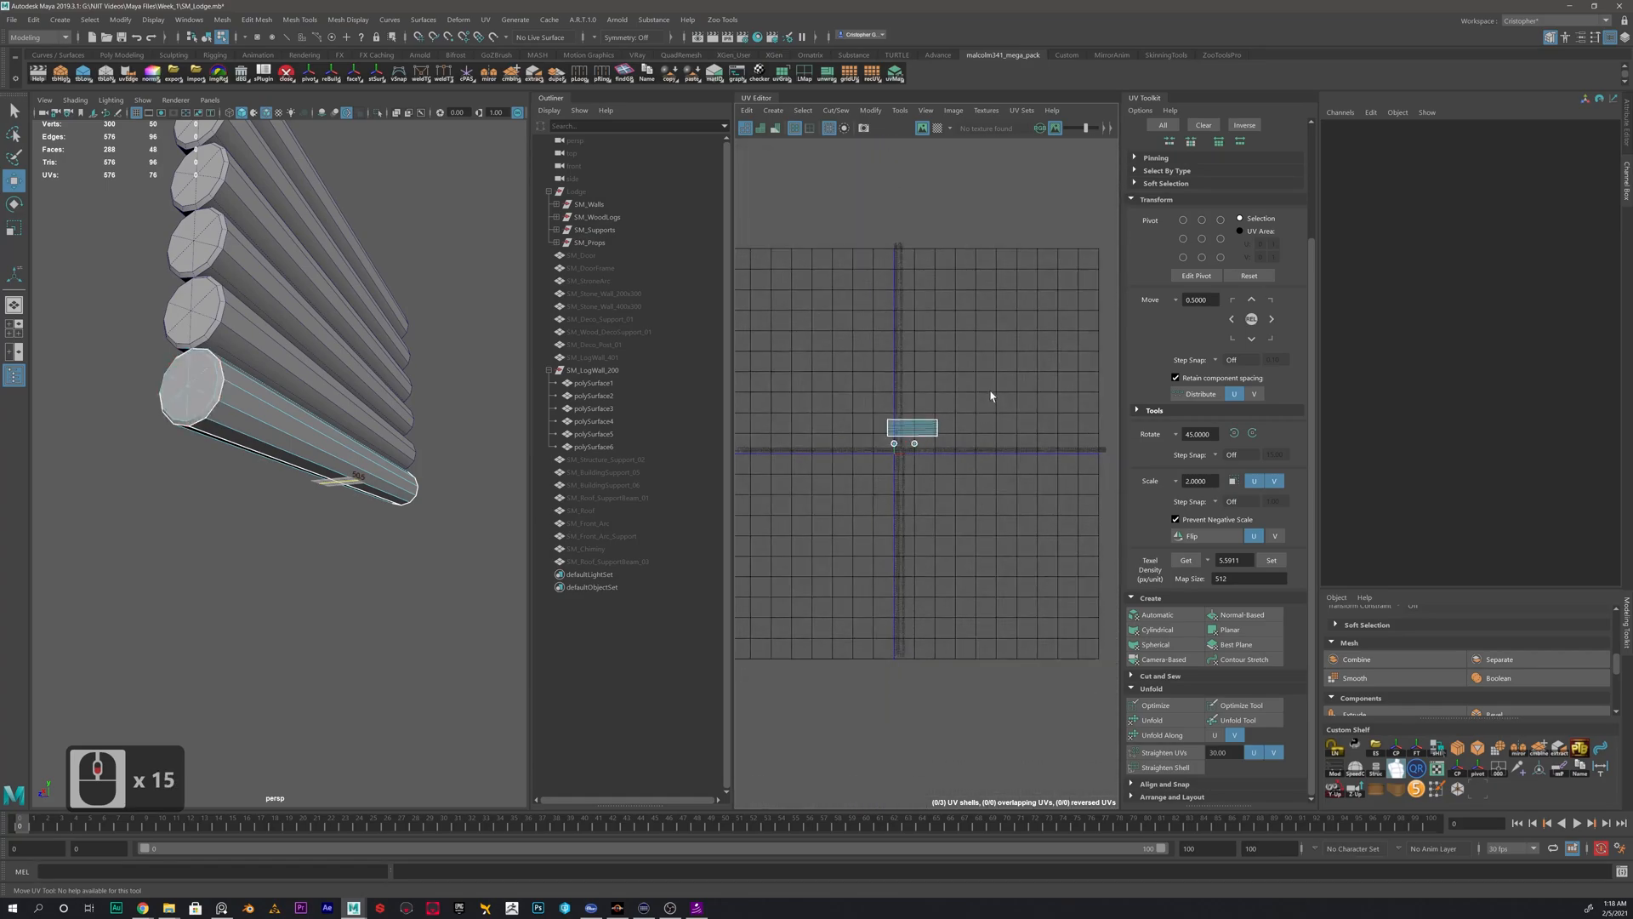
- Select the lowest log in object mode and delete its construction history
left_click_drag(996, 394, 855, 473)
right_click(909, 427)
right_click_drag(910, 430, 880, 414)
left_click(913, 431)
left_click(912, 436)
right_click_drag(329, 443, 388, 421)
left_click(380, 534)
left_click(381, 498)
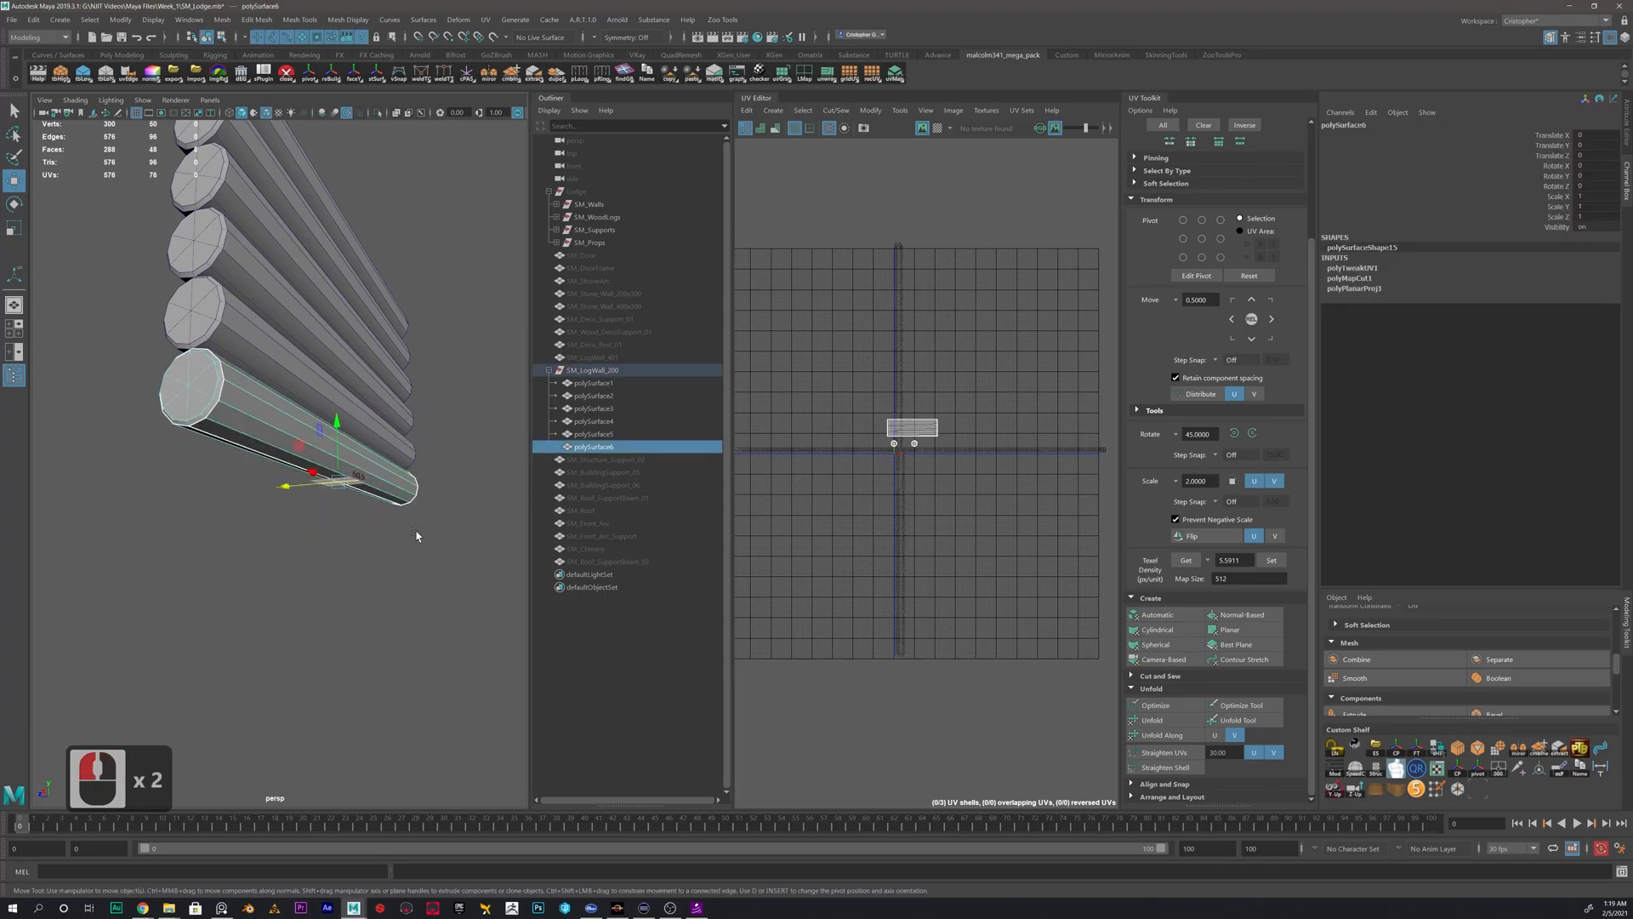
key("alt+shift+d")
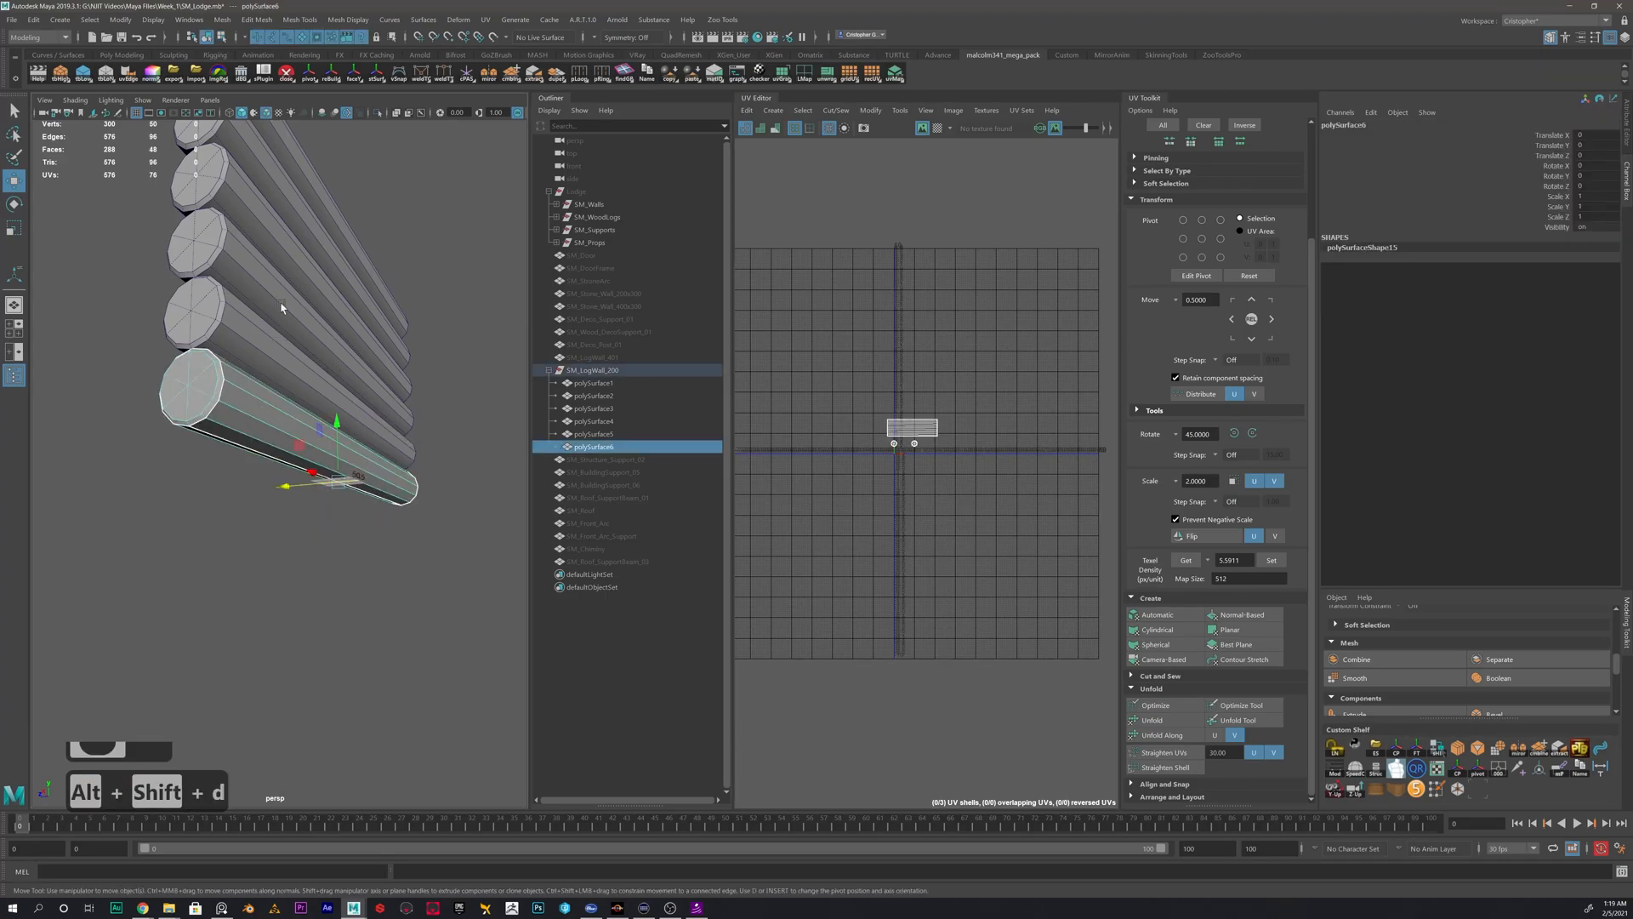
- Examine the second-lowest log's bevelled end and its existing UV layout
left_click_drag(285, 184, 375, 630, "alt")
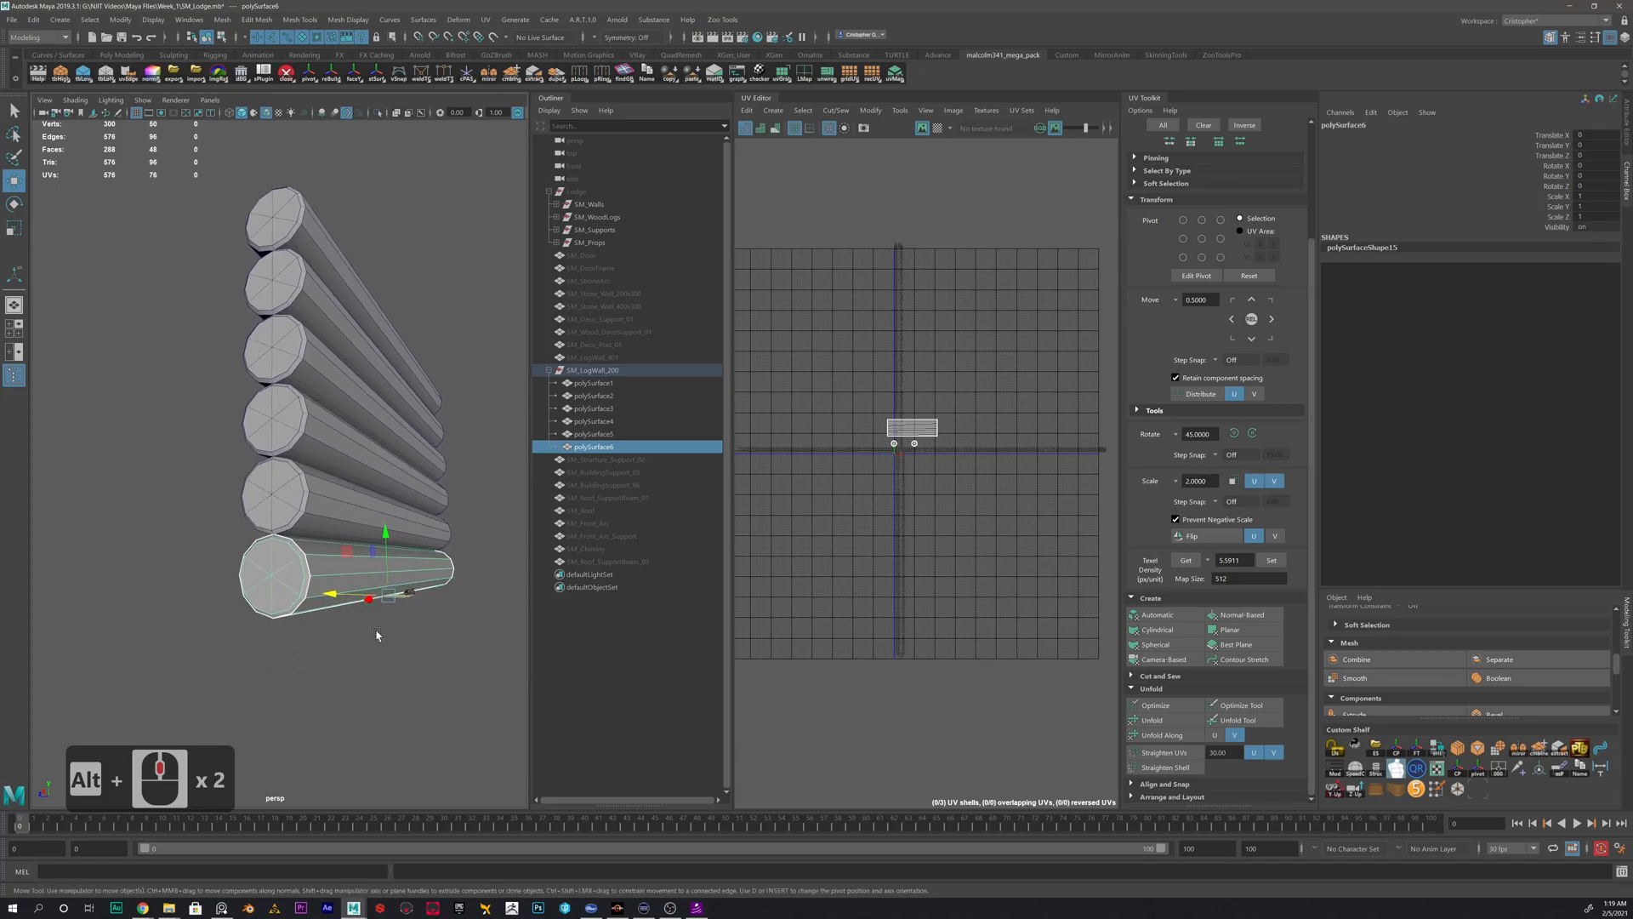
left_click(399, 640)
left_click(351, 515)
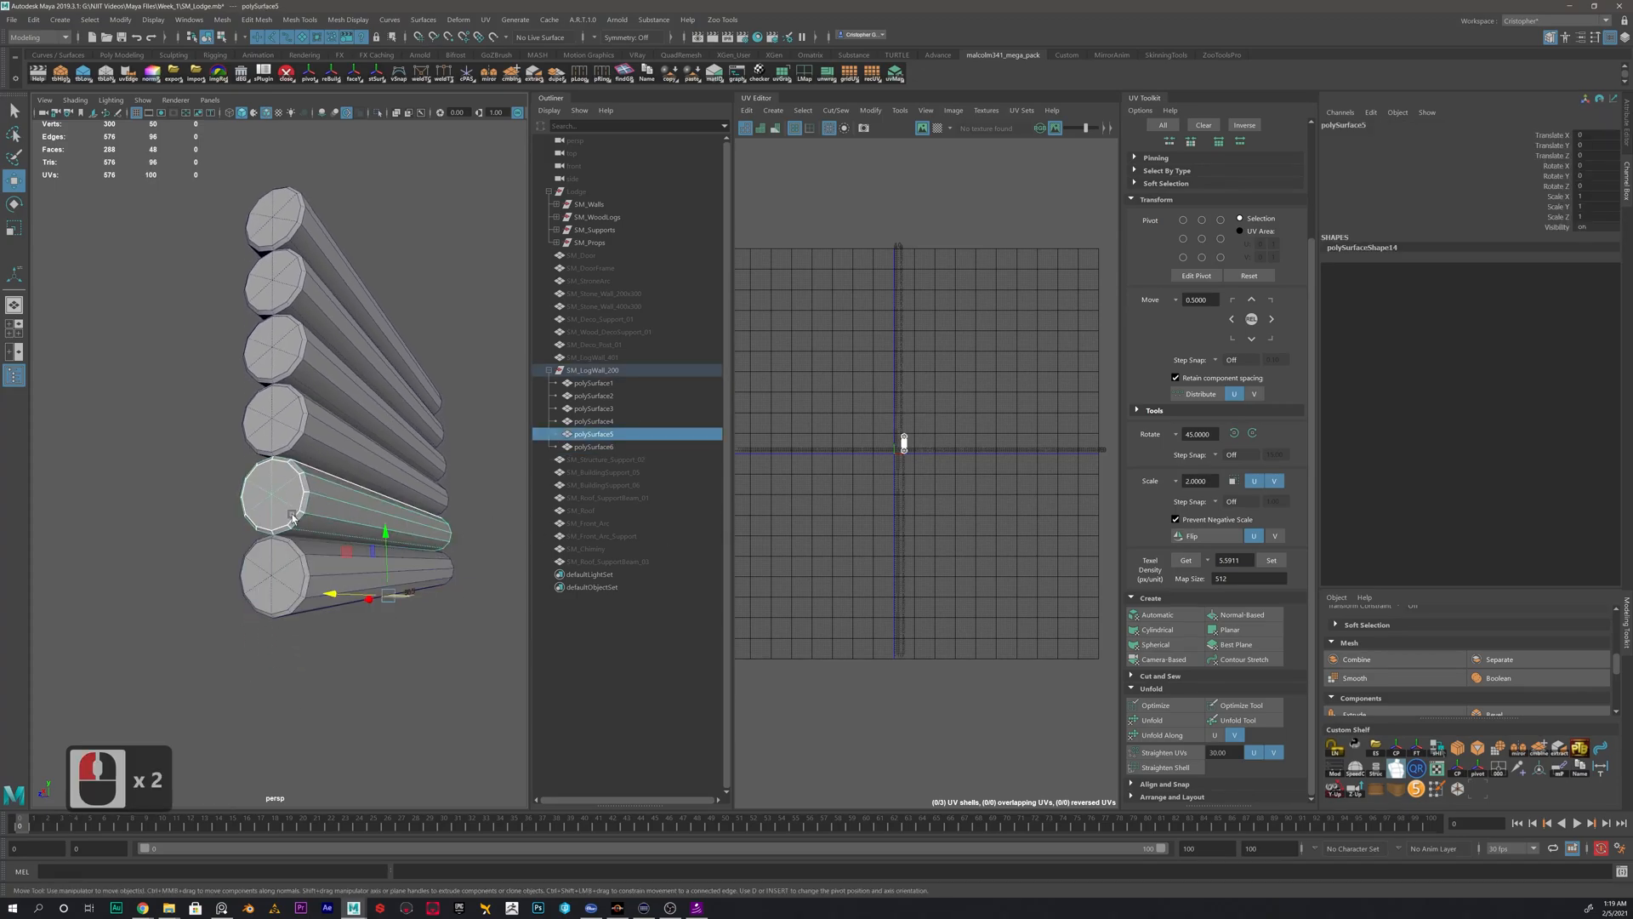
scroll(303, 510, "up", 3)
scroll(309, 512, "down", 1)
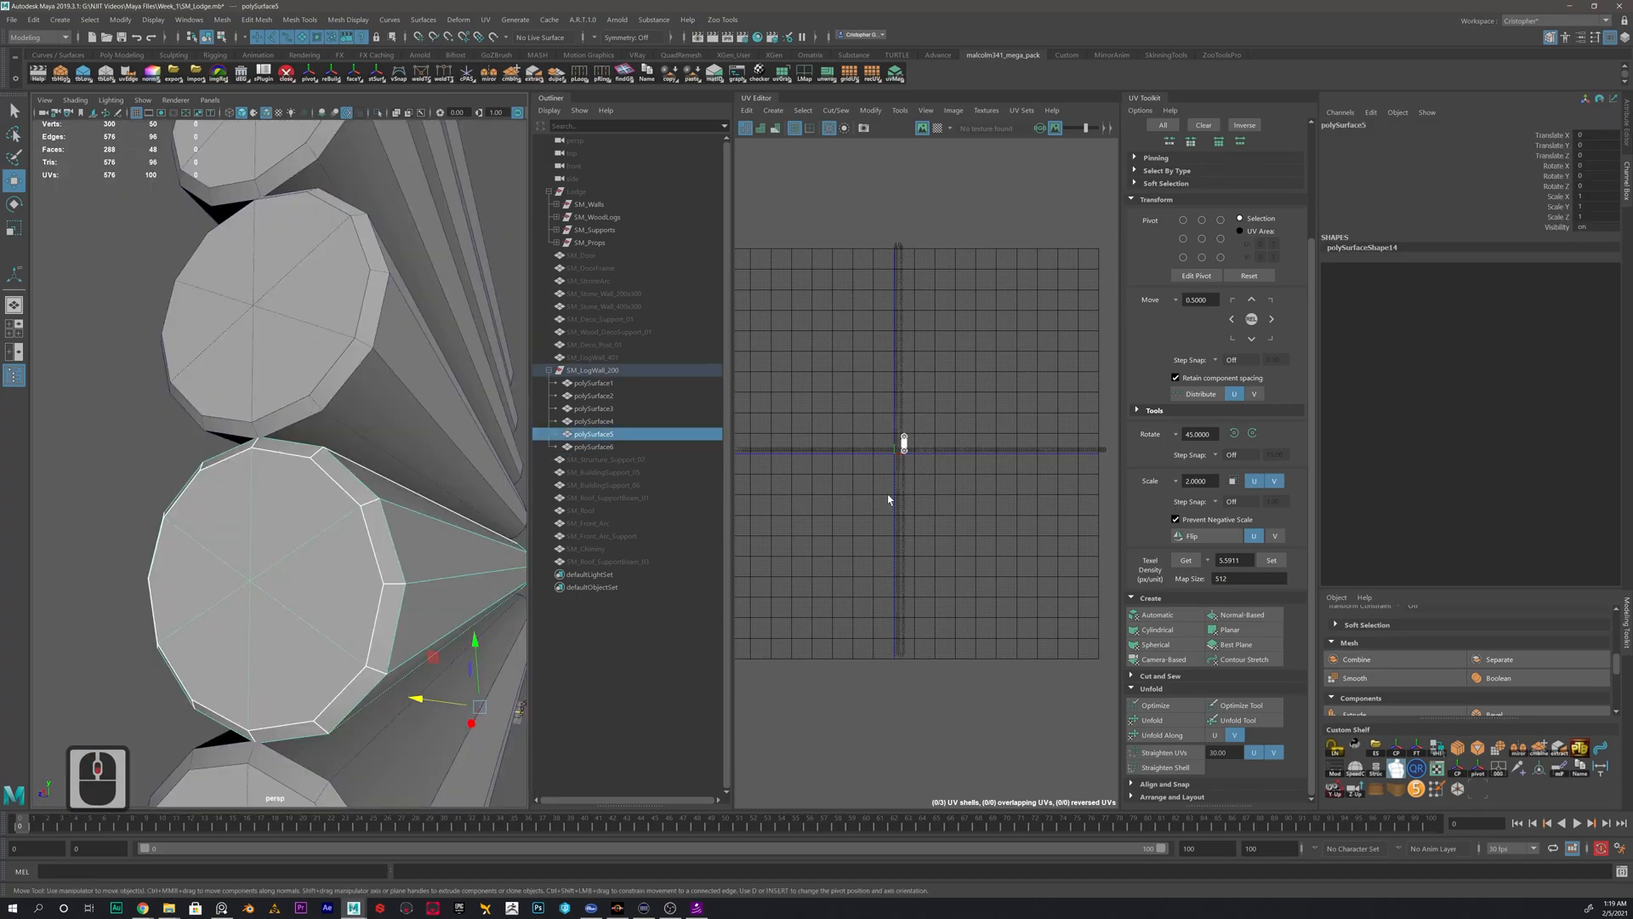
middle_click_drag(888, 499, 834, 423, "alt")
scroll(843, 414, "up", 8, "alt")
middle_click_drag(871, 354, 929, 423, "alt")
scroll(930, 423, "up", 2, "alt")
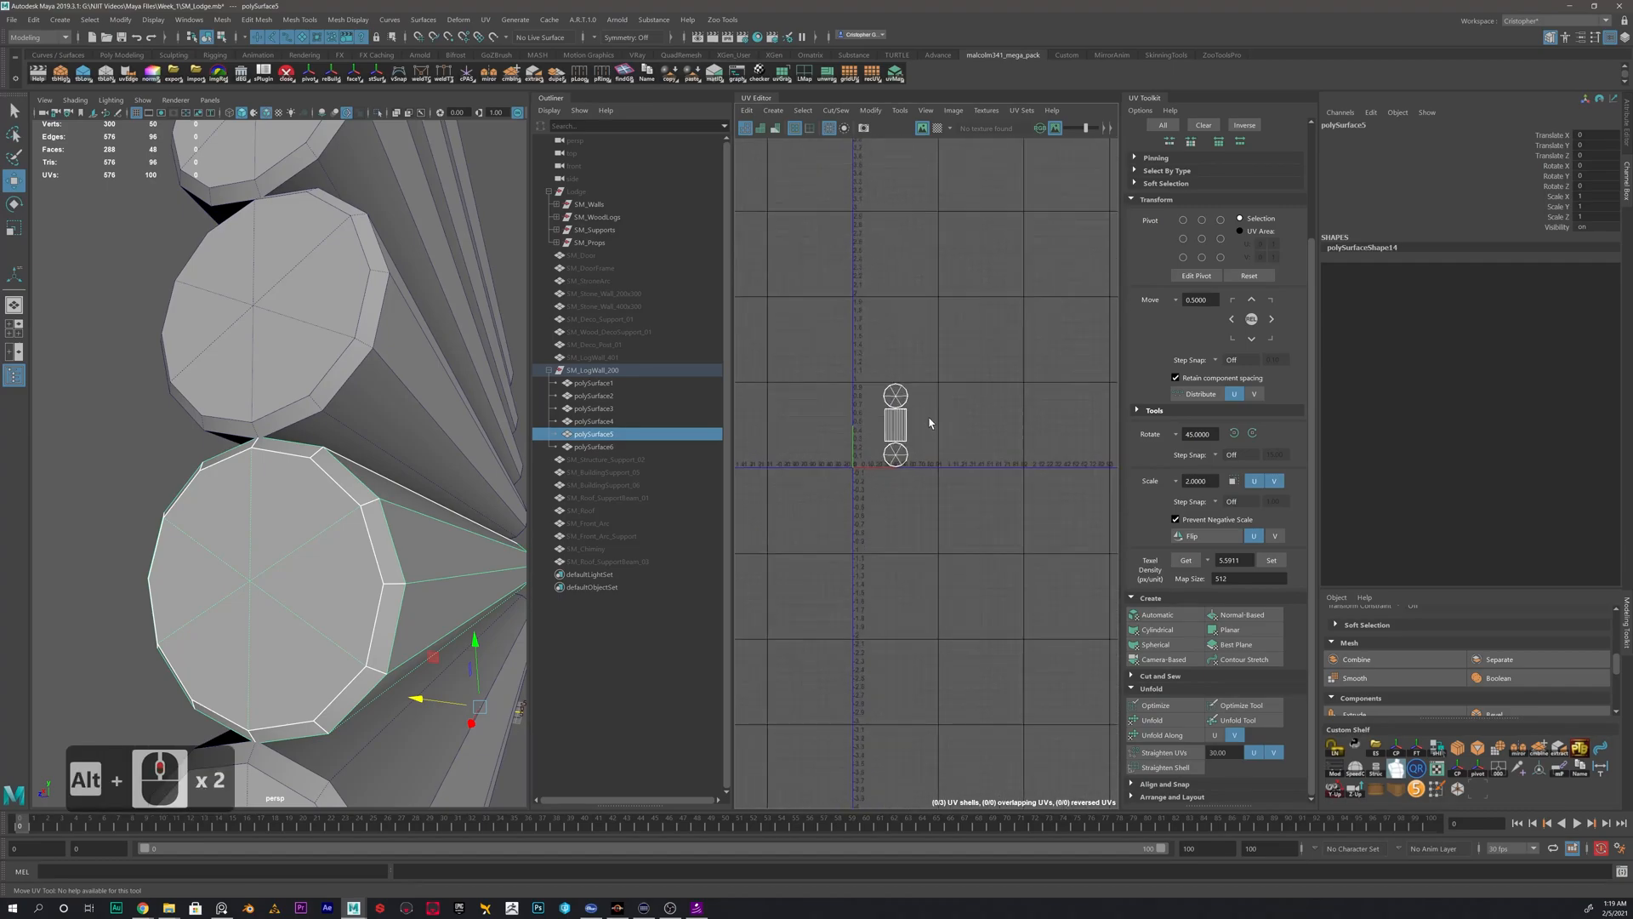
scroll(320, 445, "up", 1, "alt")
middle_click_drag(402, 583, 367, 466, "alt")
scroll(361, 462, "down", 1, "alt")
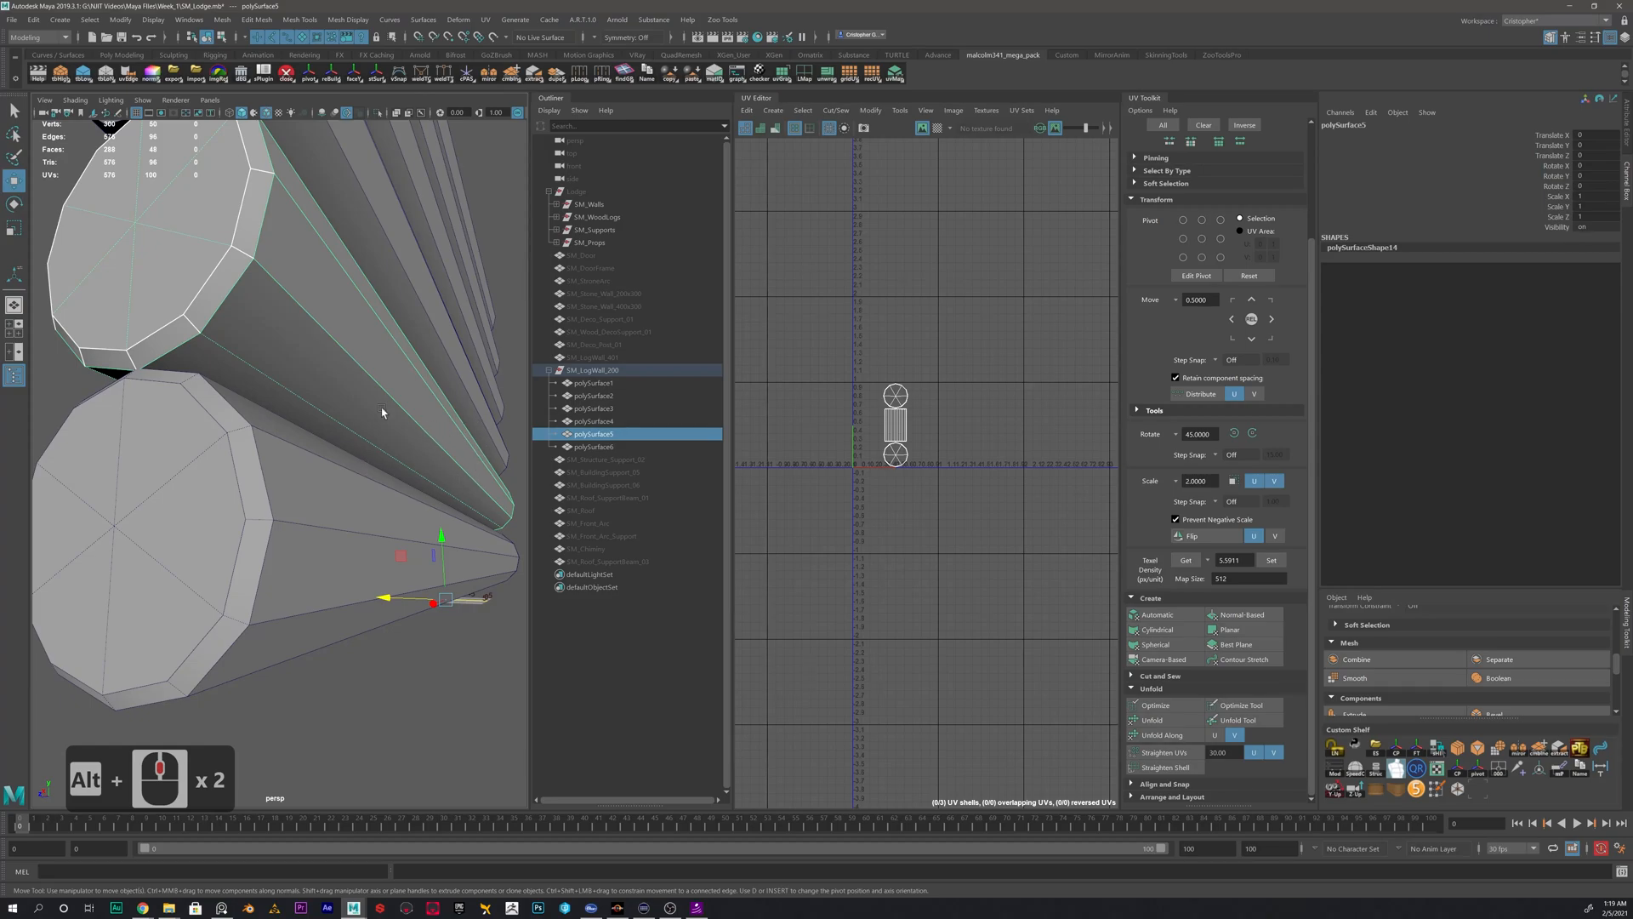
- Open the Transfer Attributes options for the lowest log, reset the settings, and choose all UV sets with color sets off
left_click(334, 504)
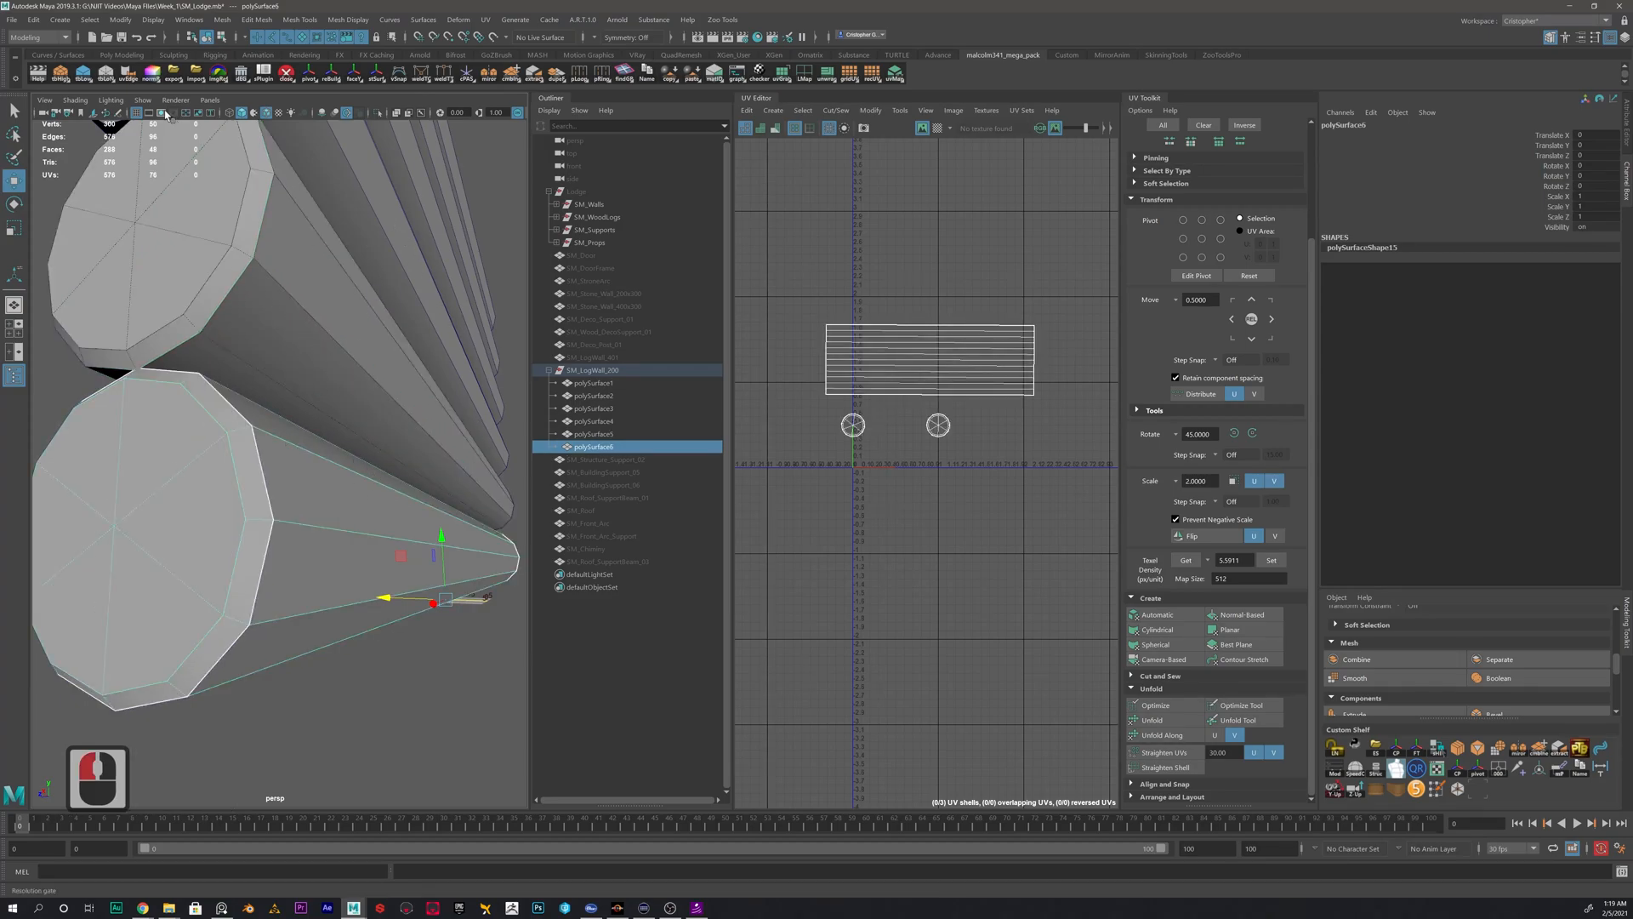
left_click(222, 18)
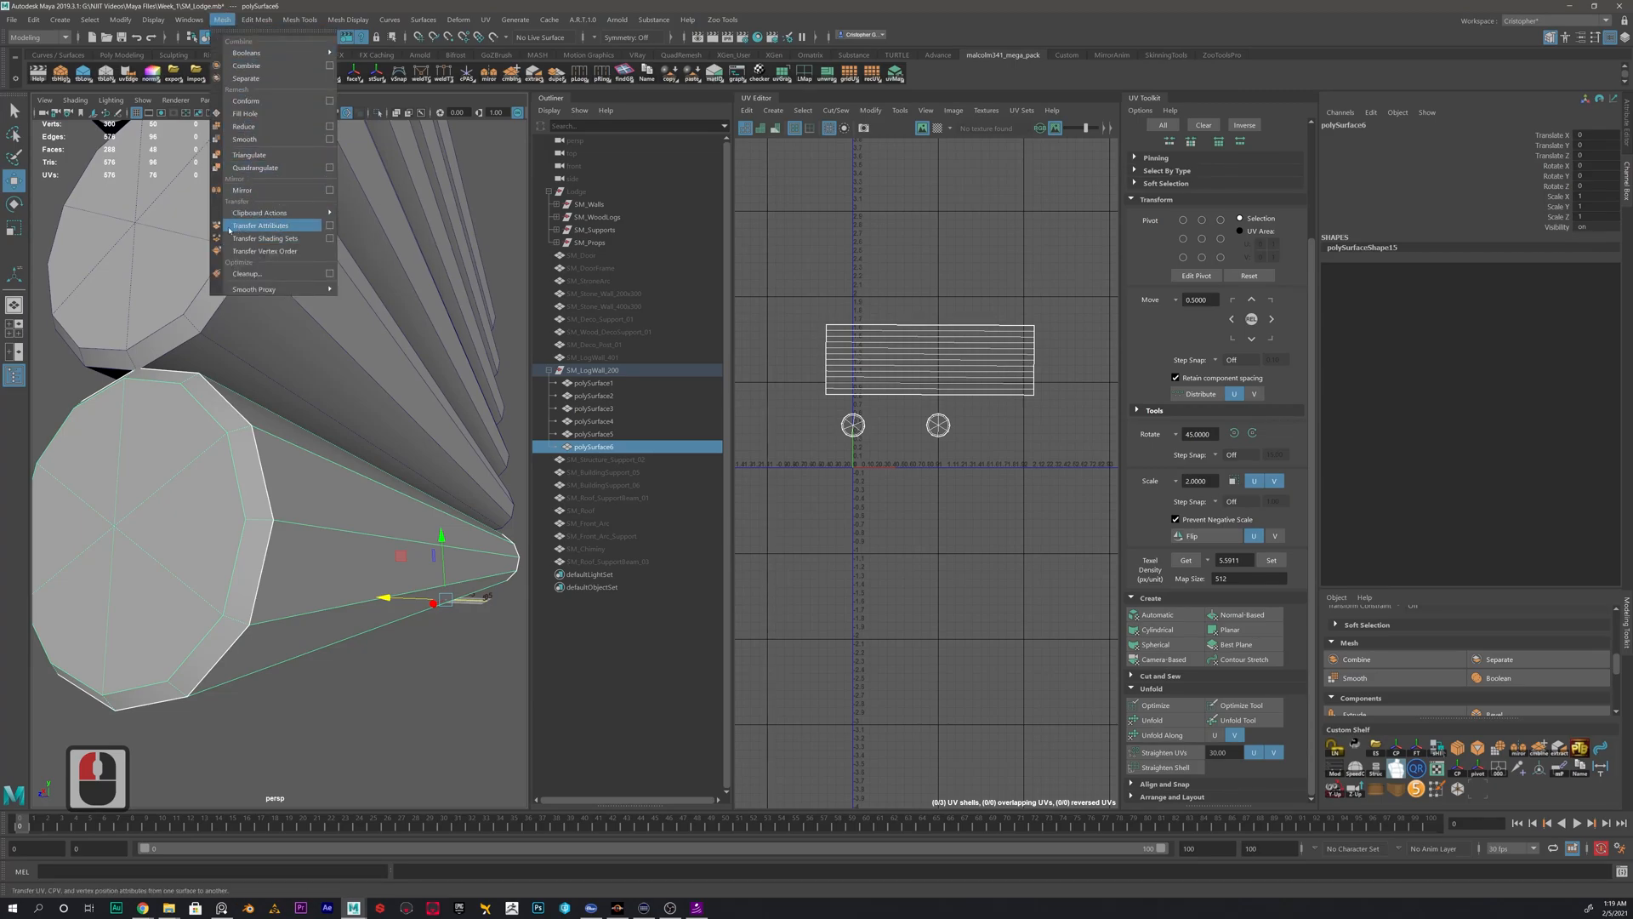
left_click(330, 228)
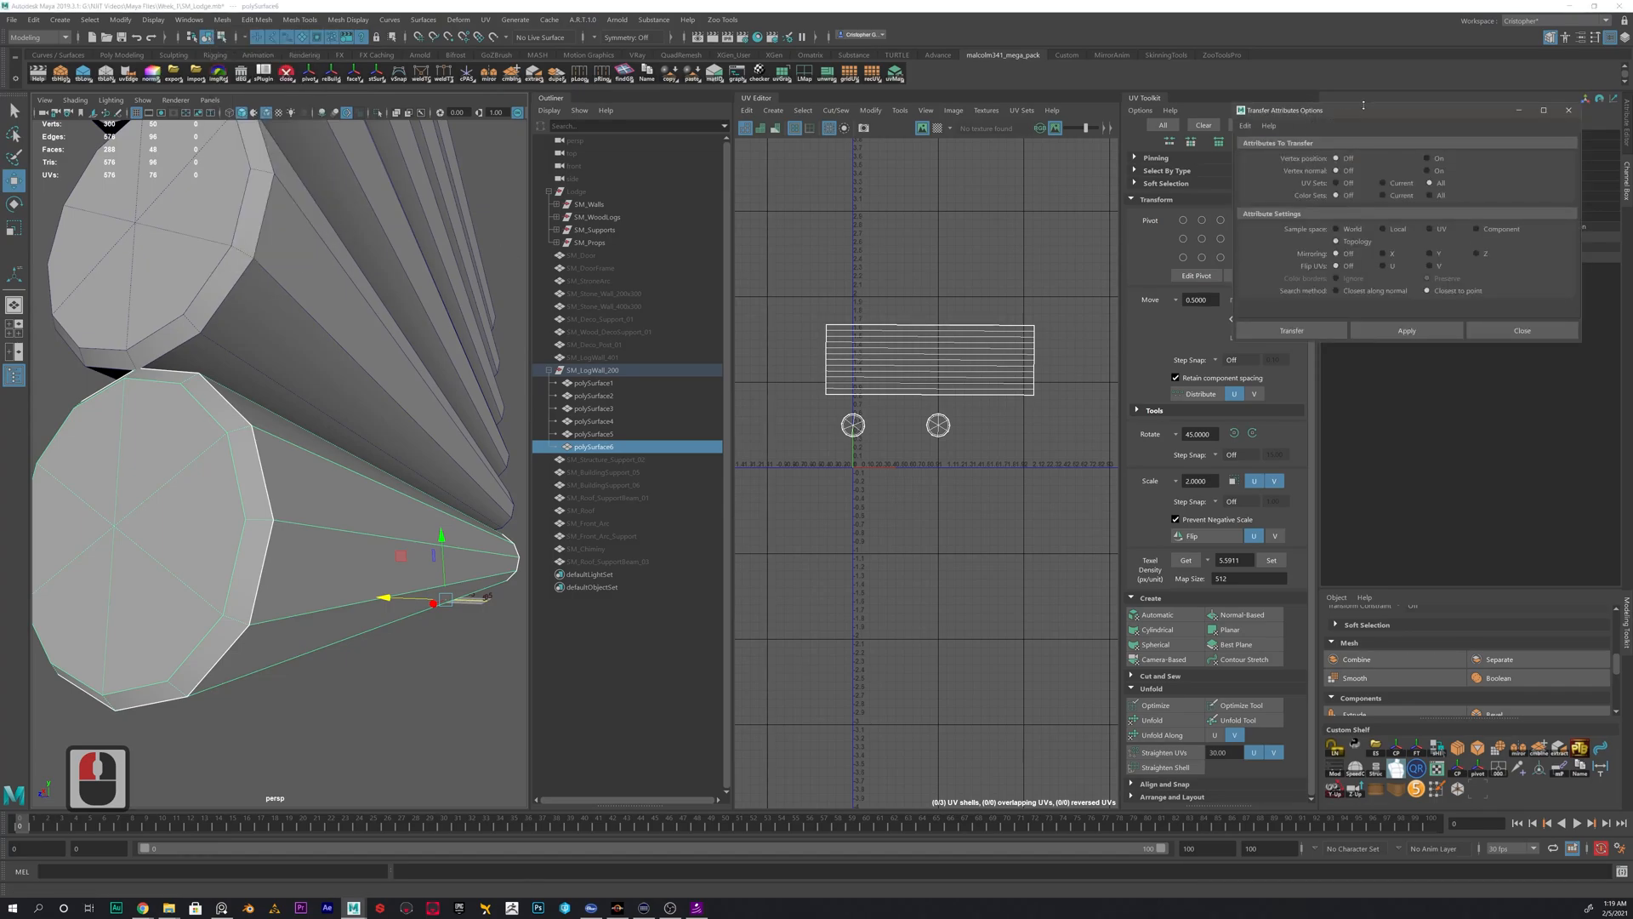
left_click_drag(1364, 106, 1066, 170)
left_click(1032, 177)
left_click(1068, 202)
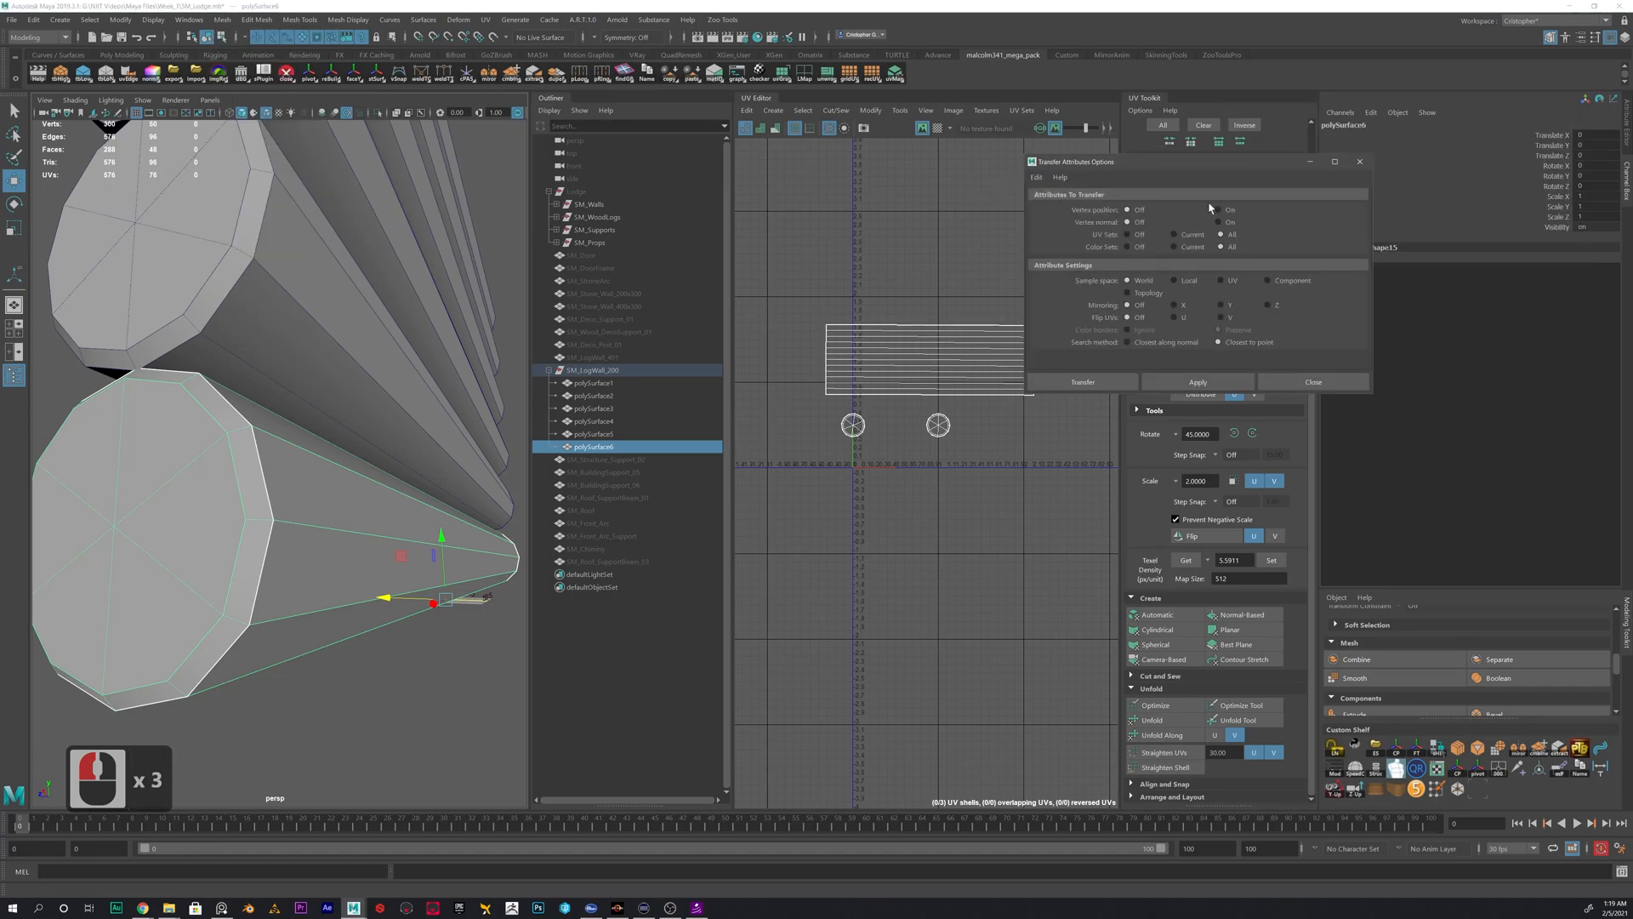
left_click_drag(1181, 168, 1079, 193)
left_click(954, 203)
left_click(1086, 250)
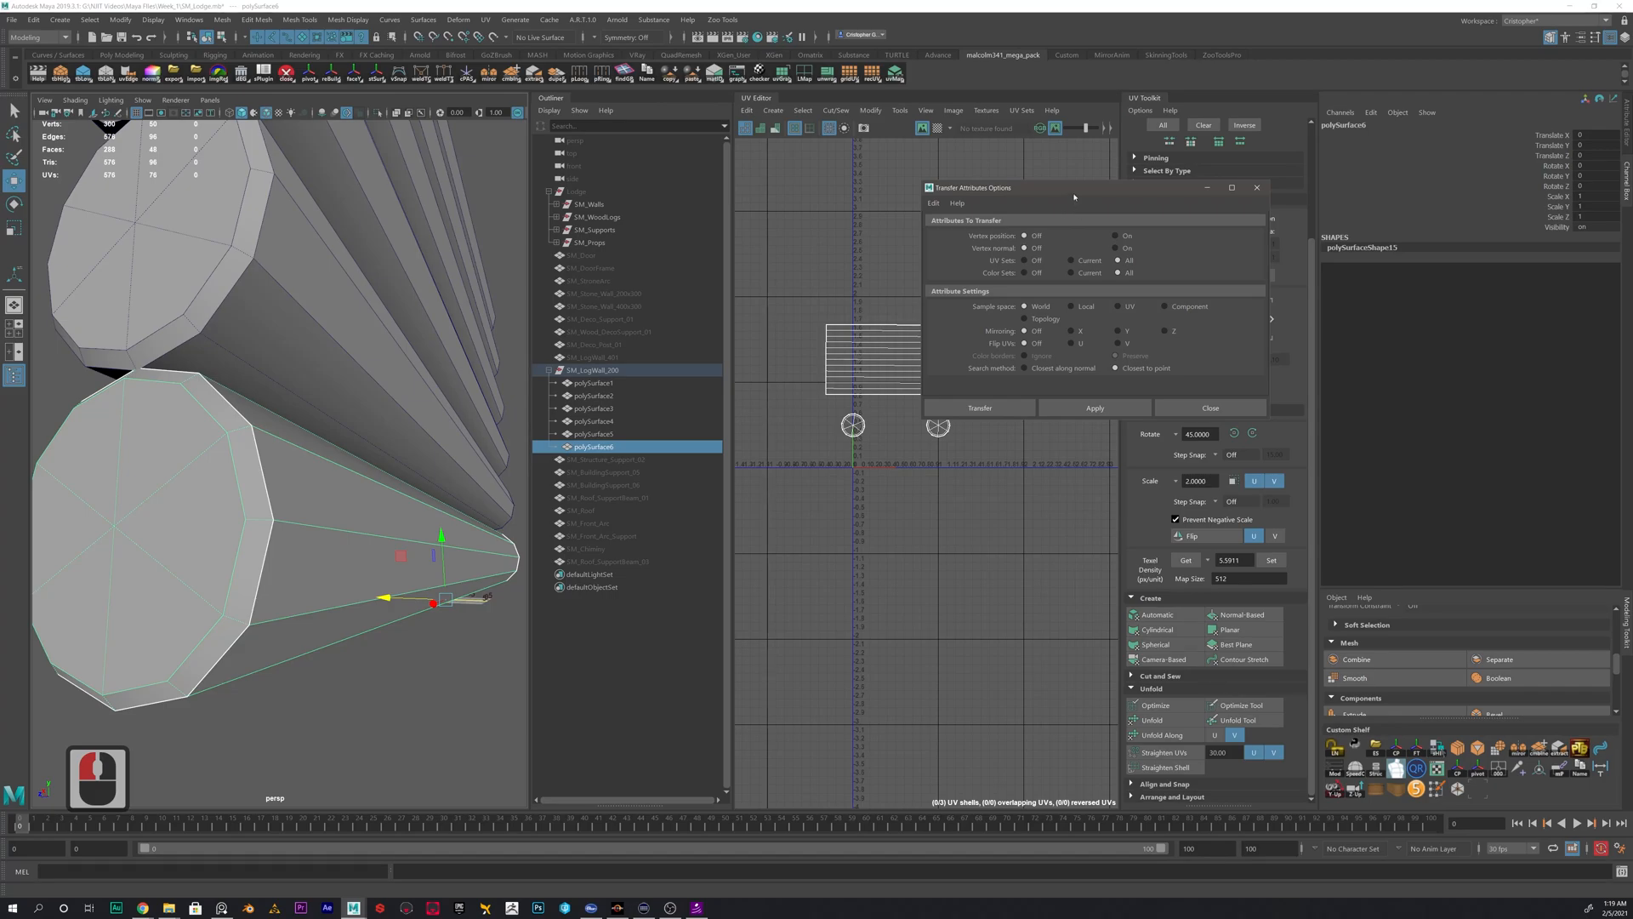
left_click_drag(1075, 195, 1032, 197)
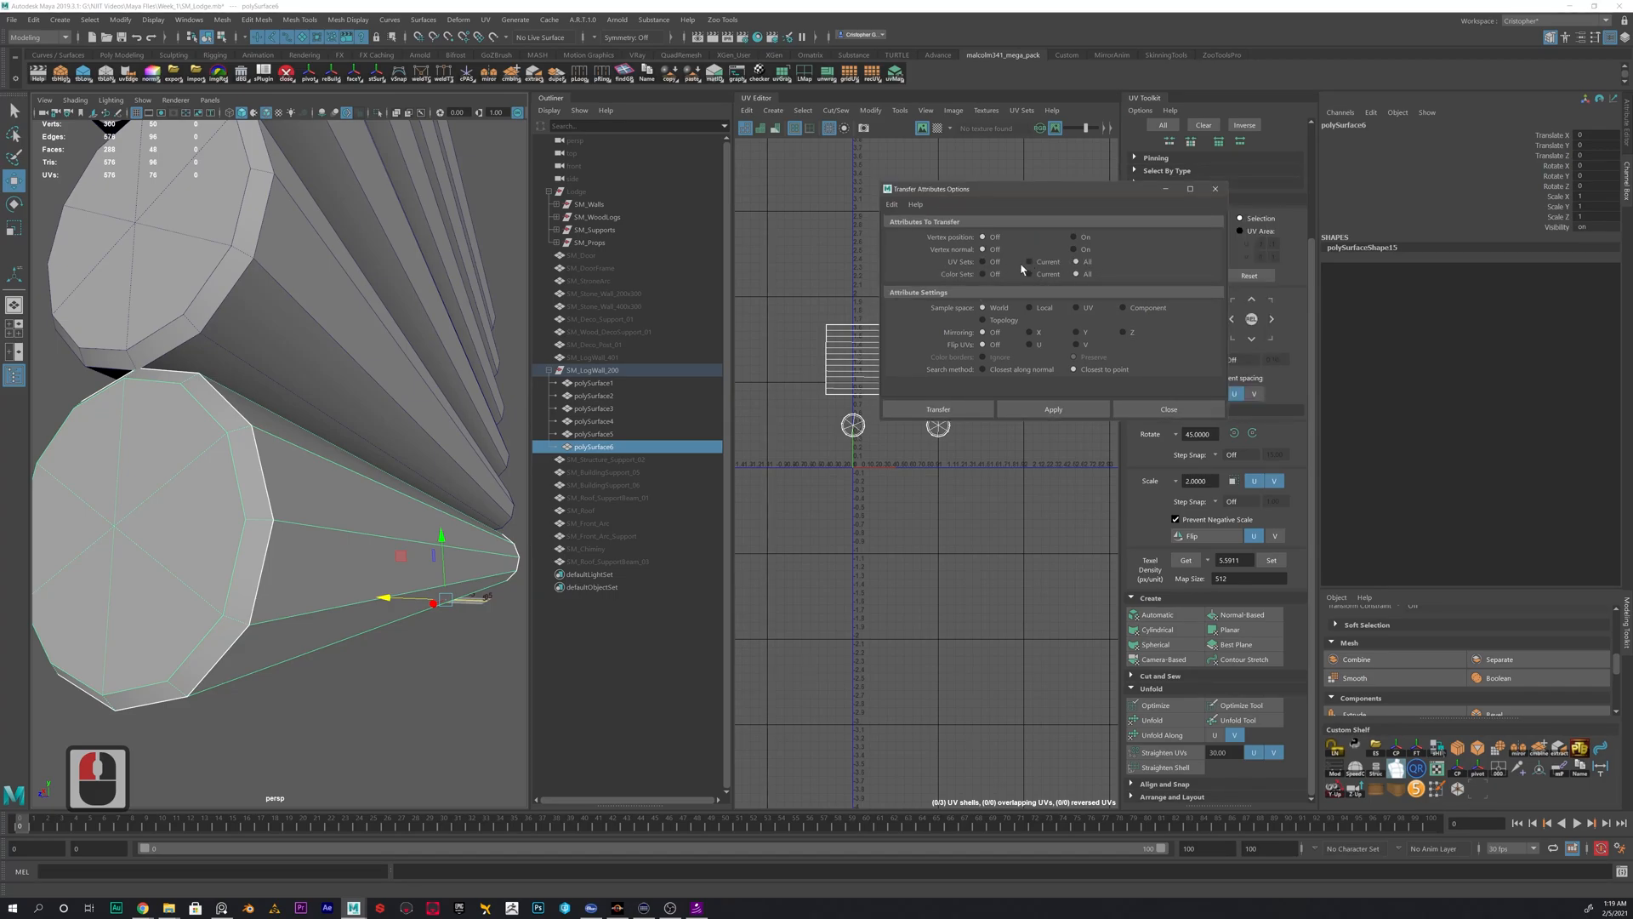
left_click(1078, 262)
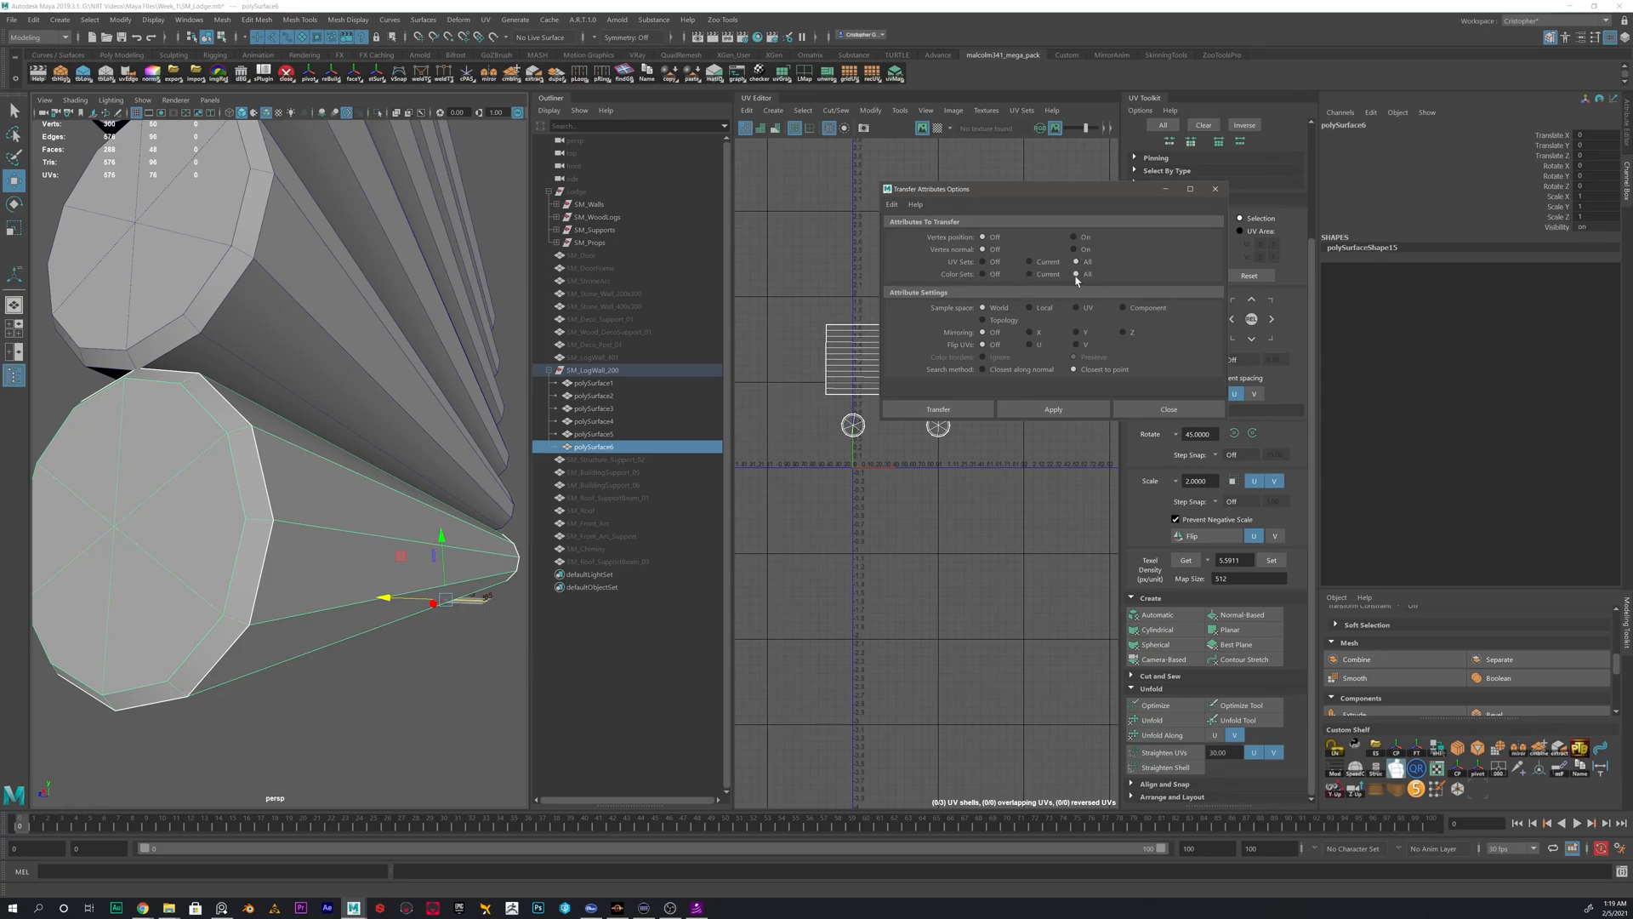
left_click(988, 278)
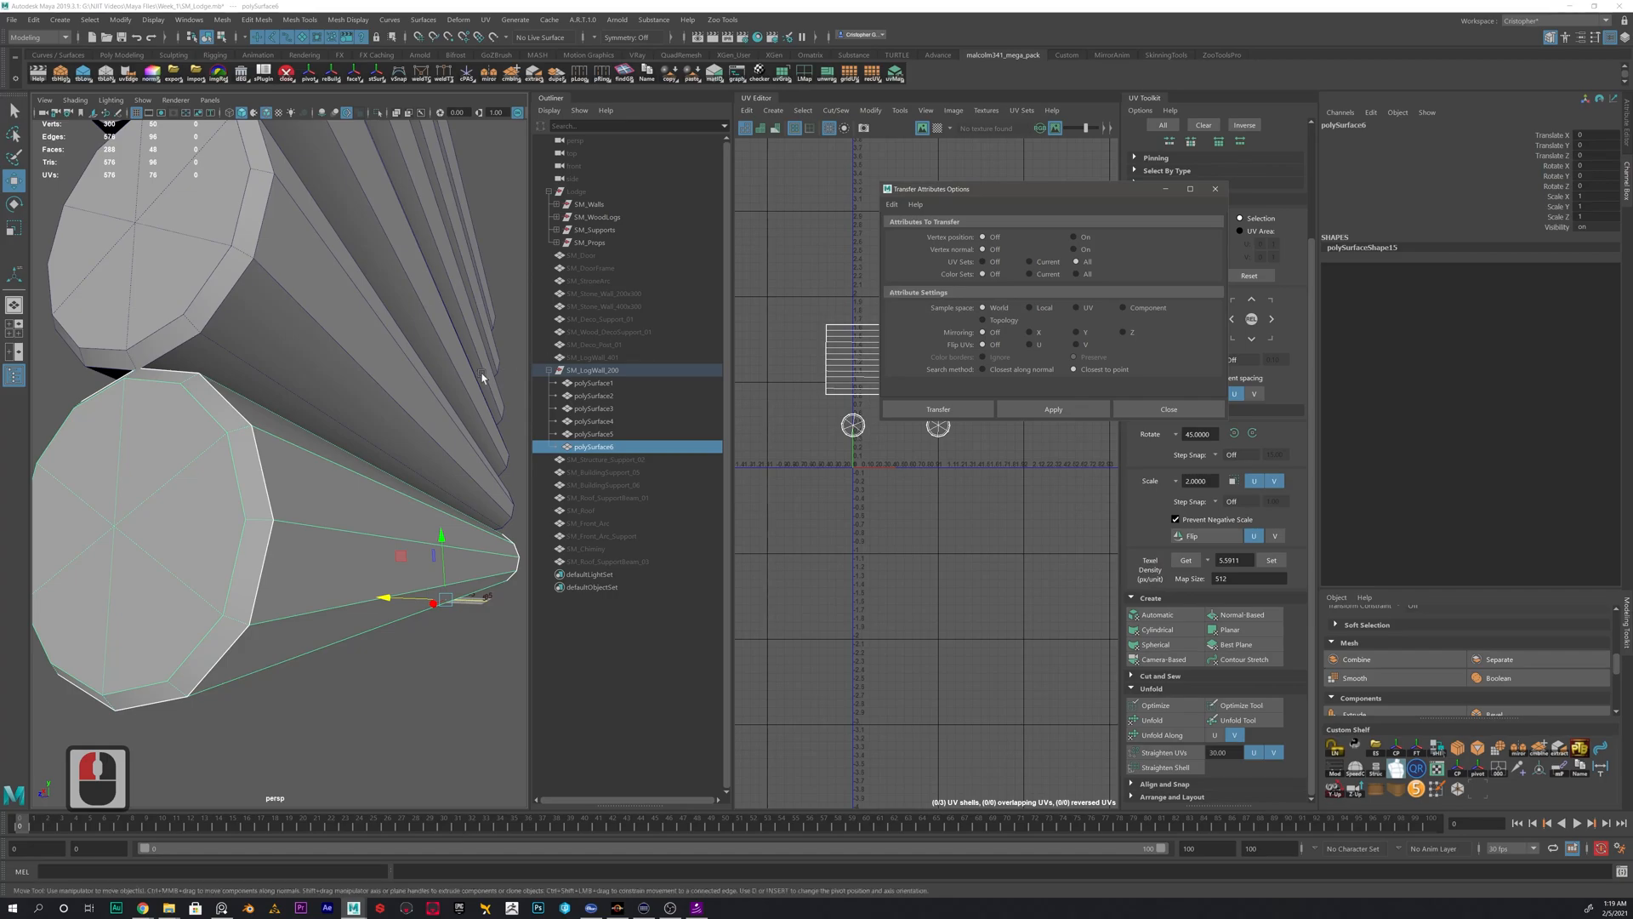
left_click(266, 411)
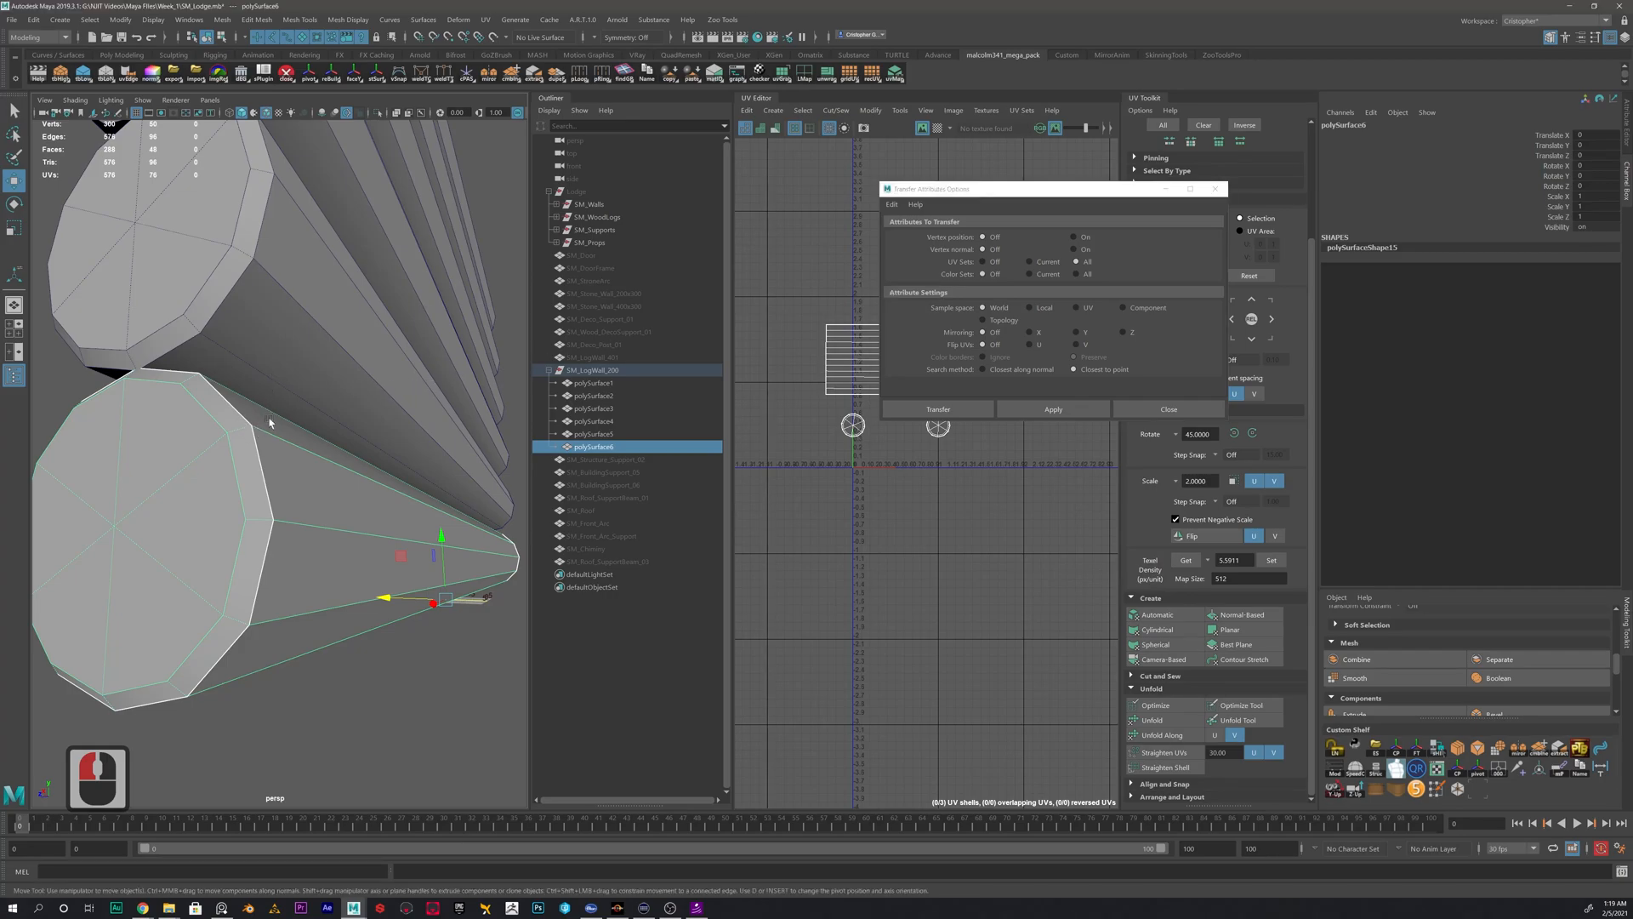
left_click(319, 326)
left_click(377, 215)
left_click(265, 286)
left_click(252, 433, "shift")
left_click(306, 409)
left_click(364, 337)
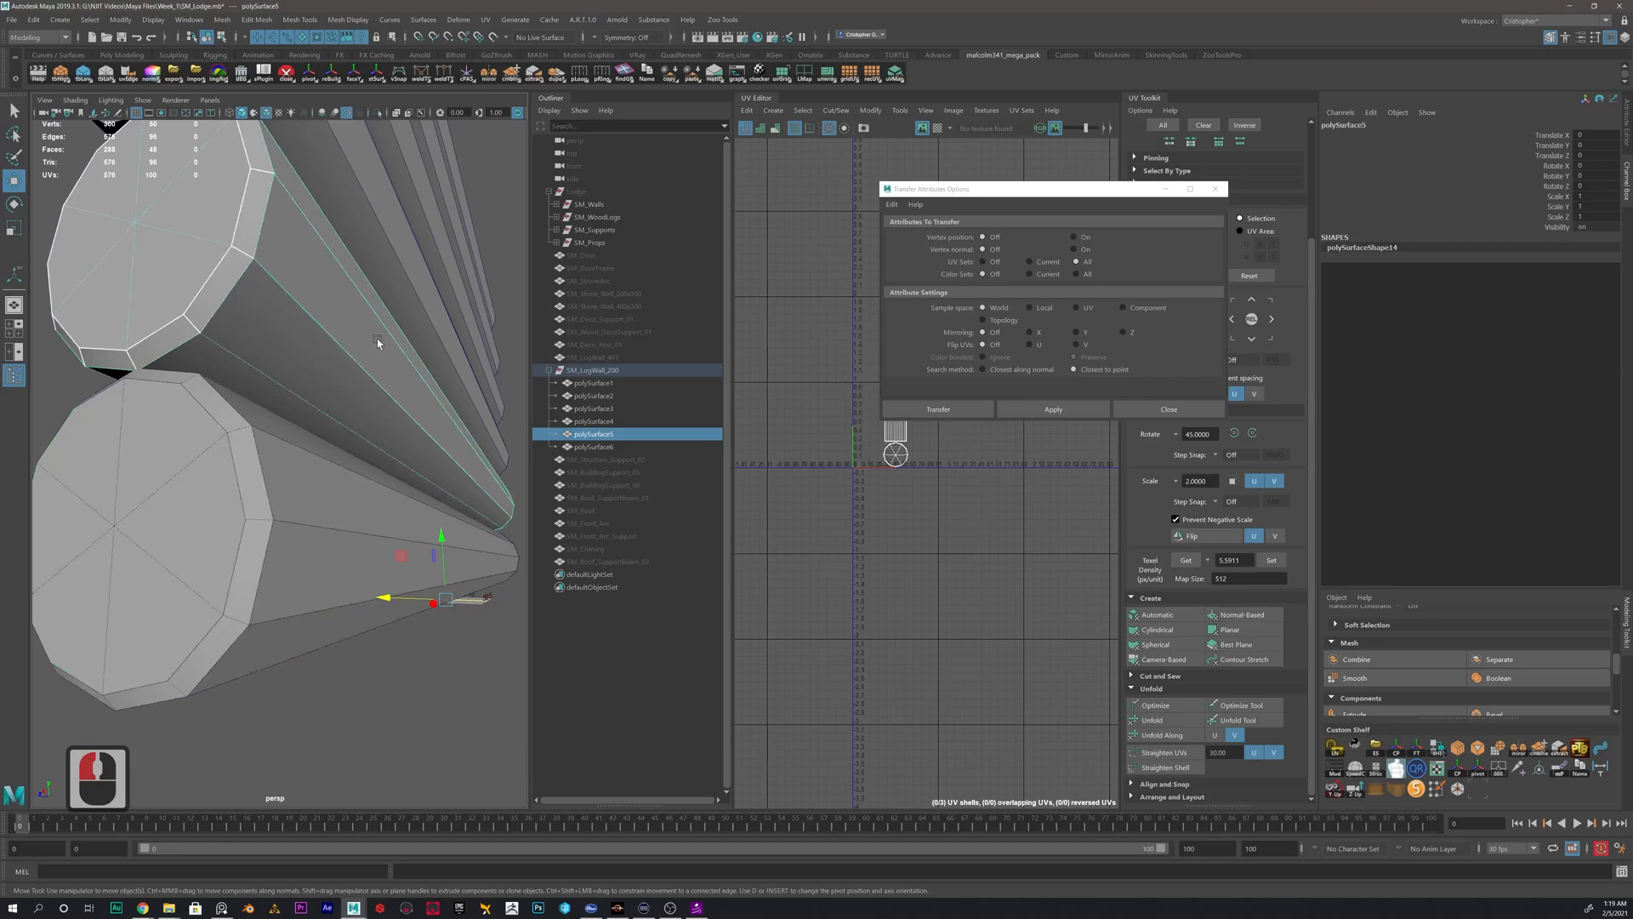
left_click_drag(394, 216, 457, 205)
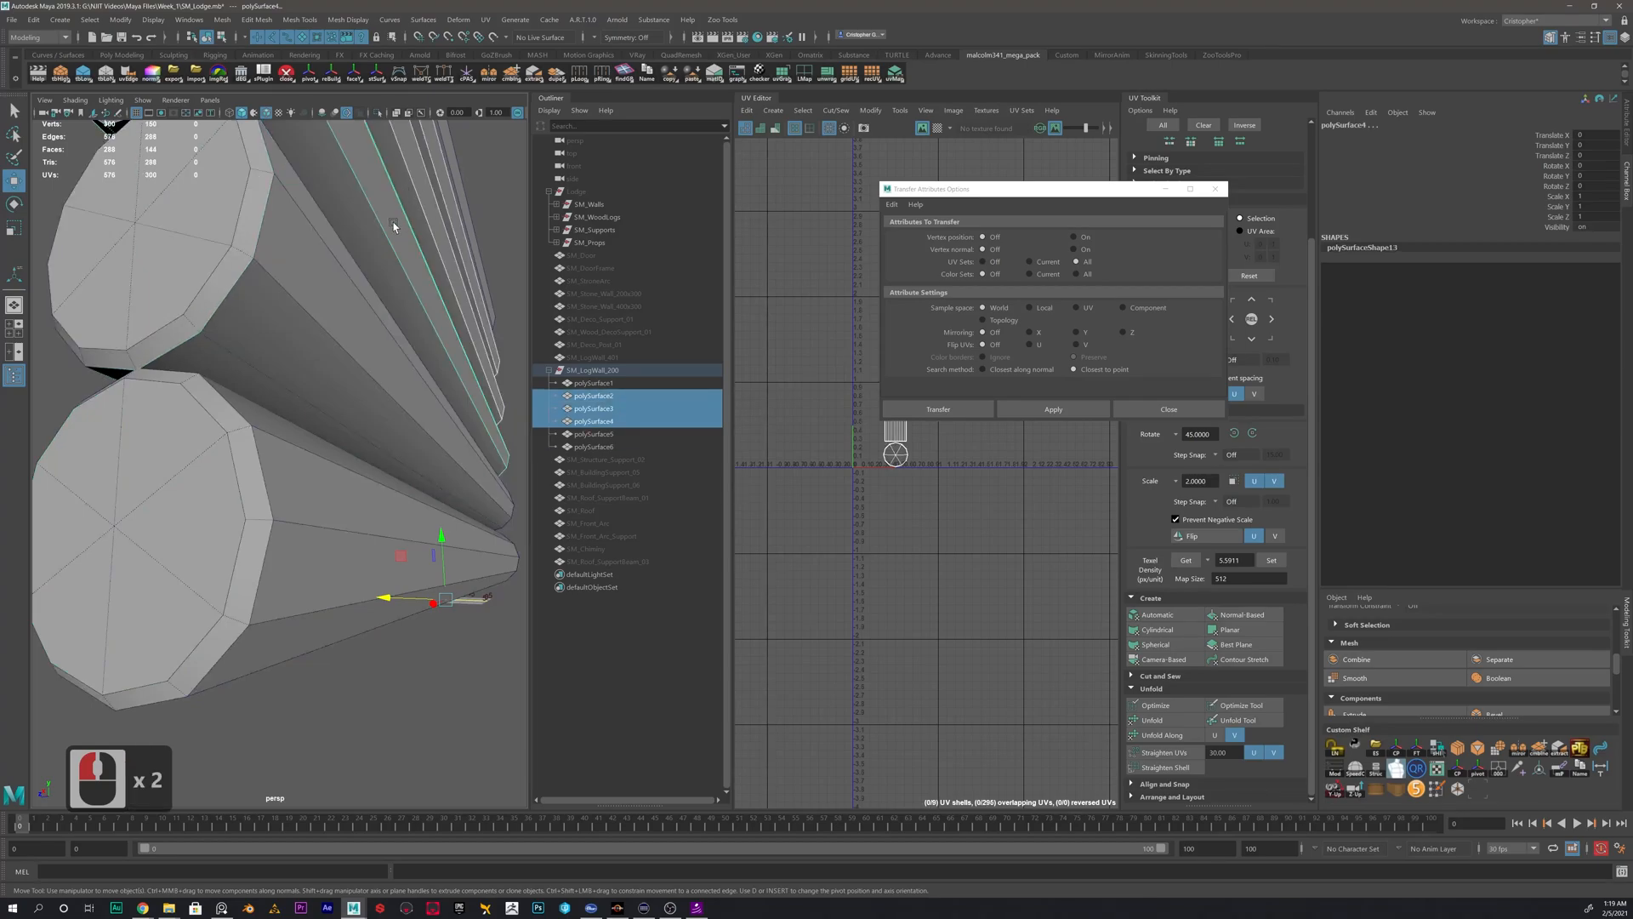
left_click(440, 197)
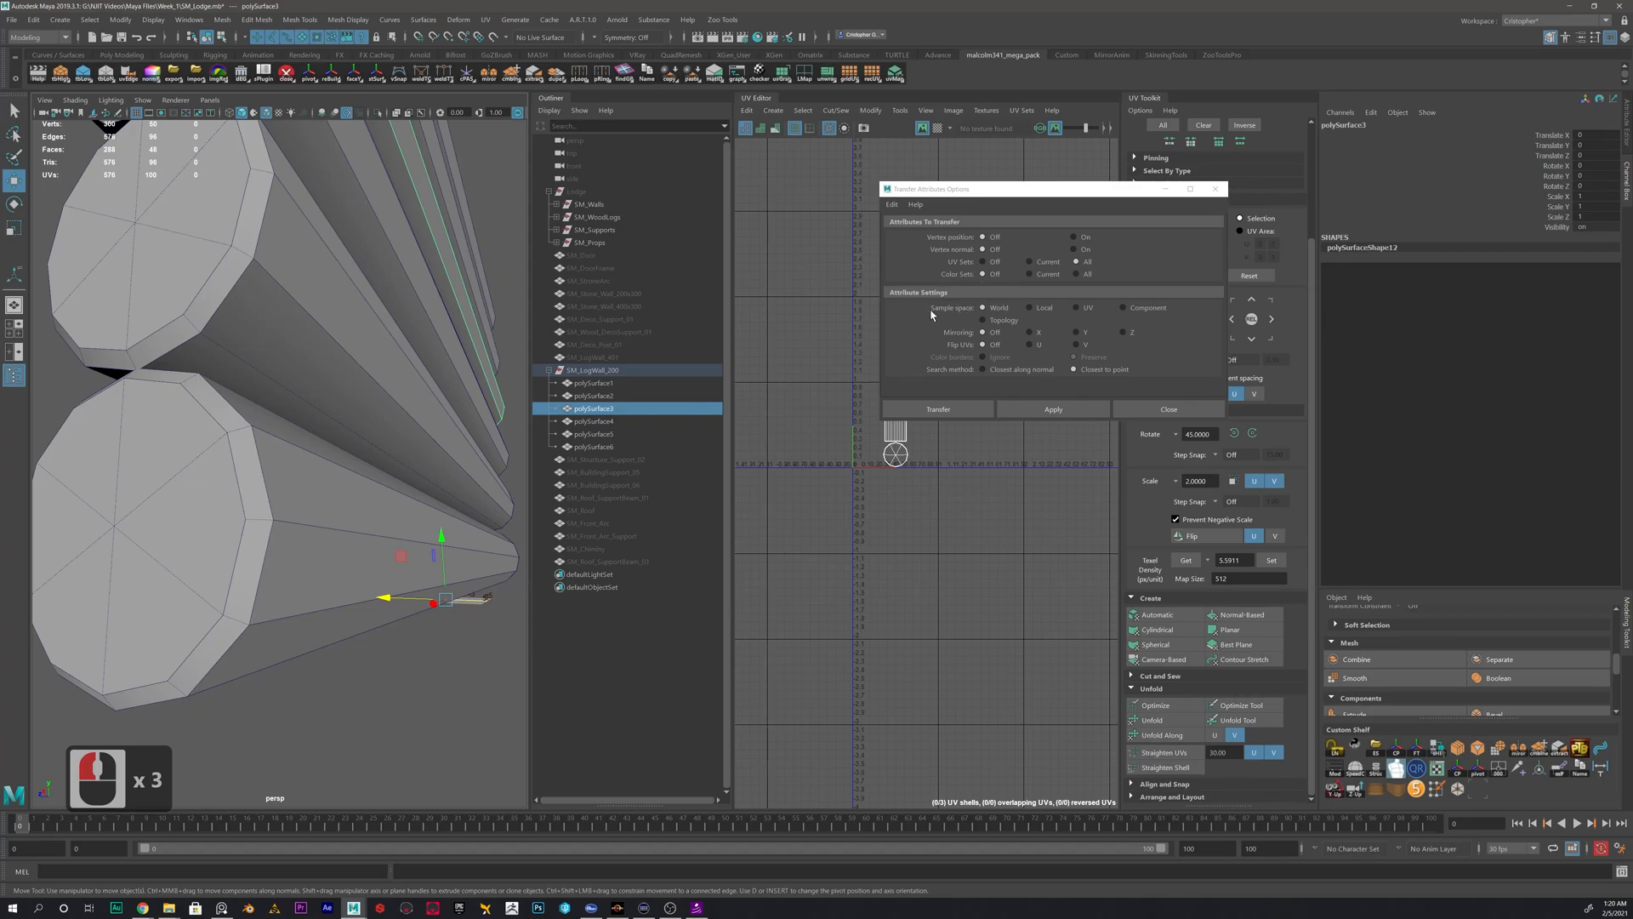
- Set the sample space to Topology and transfer the UVs from the lowest log to the second-lowest log
left_click(1012, 321)
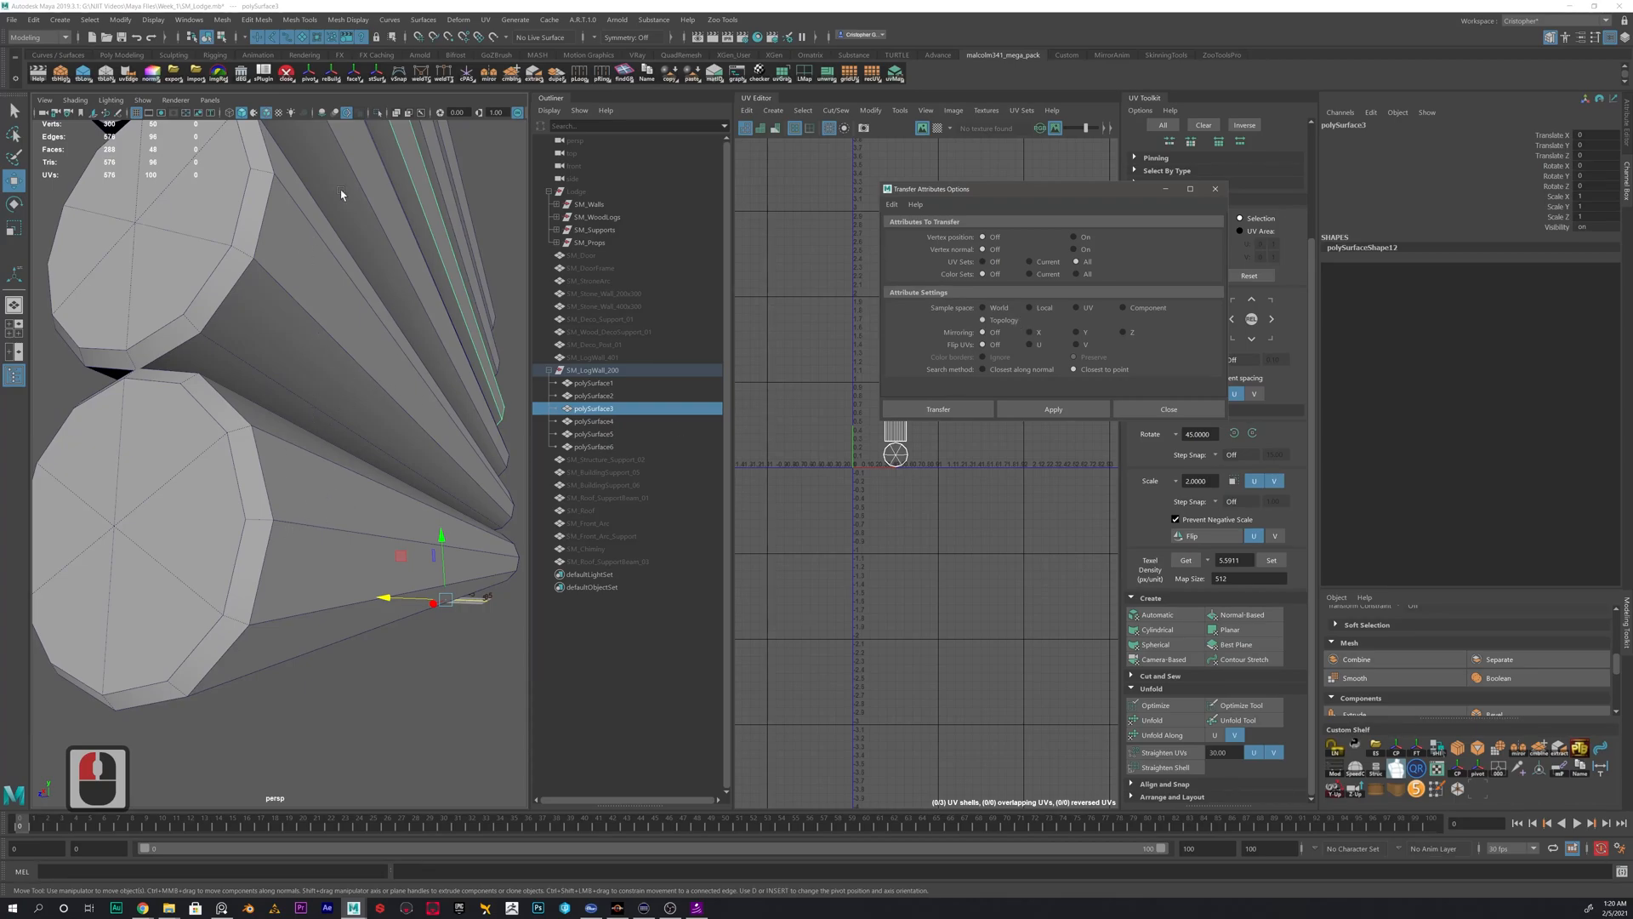
left_click(360, 585)
left_click(357, 521)
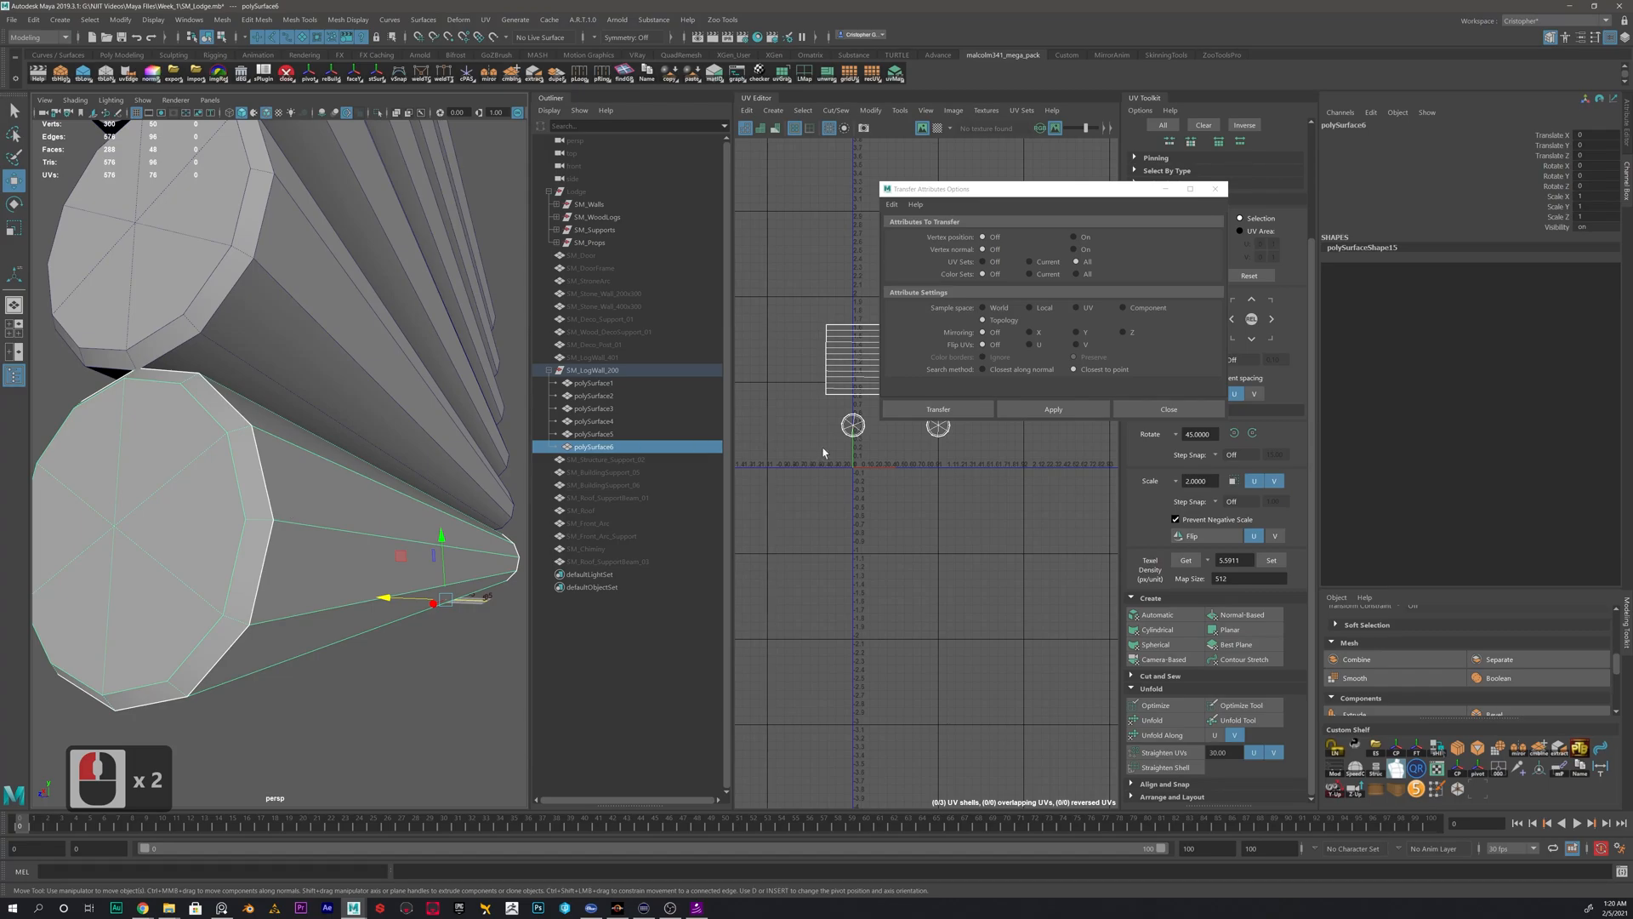
scroll(883, 467, "down", 3, "alt")
middle_click_drag(919, 424, 880, 509, "alt")
left_click_drag(1098, 191, 1241, 65)
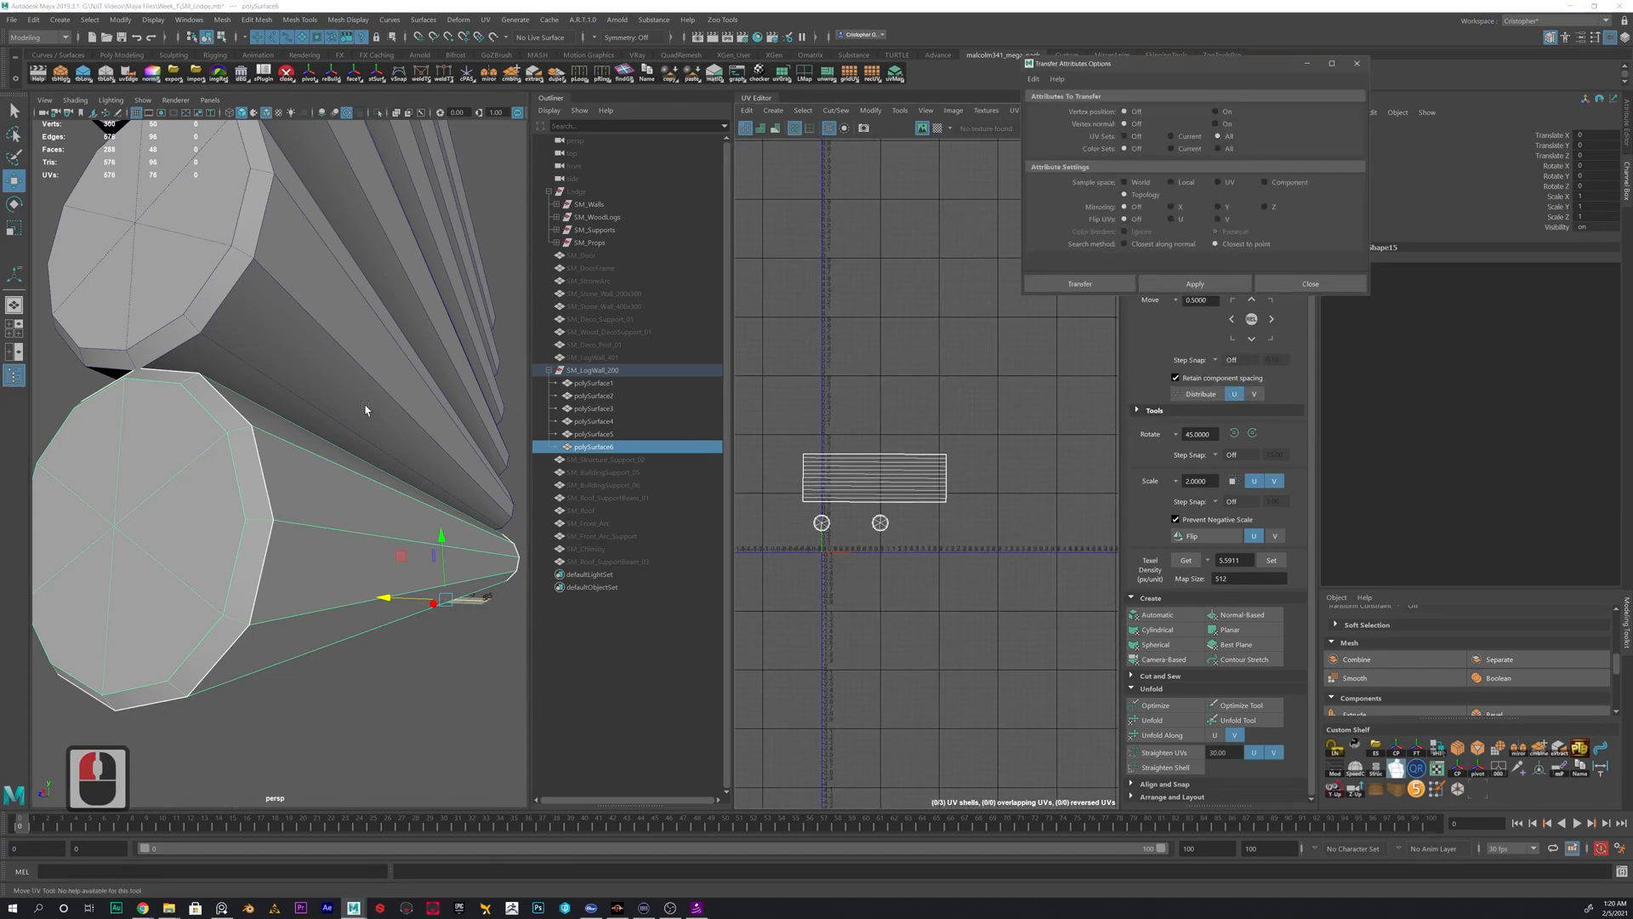
left_click(317, 313, "shift")
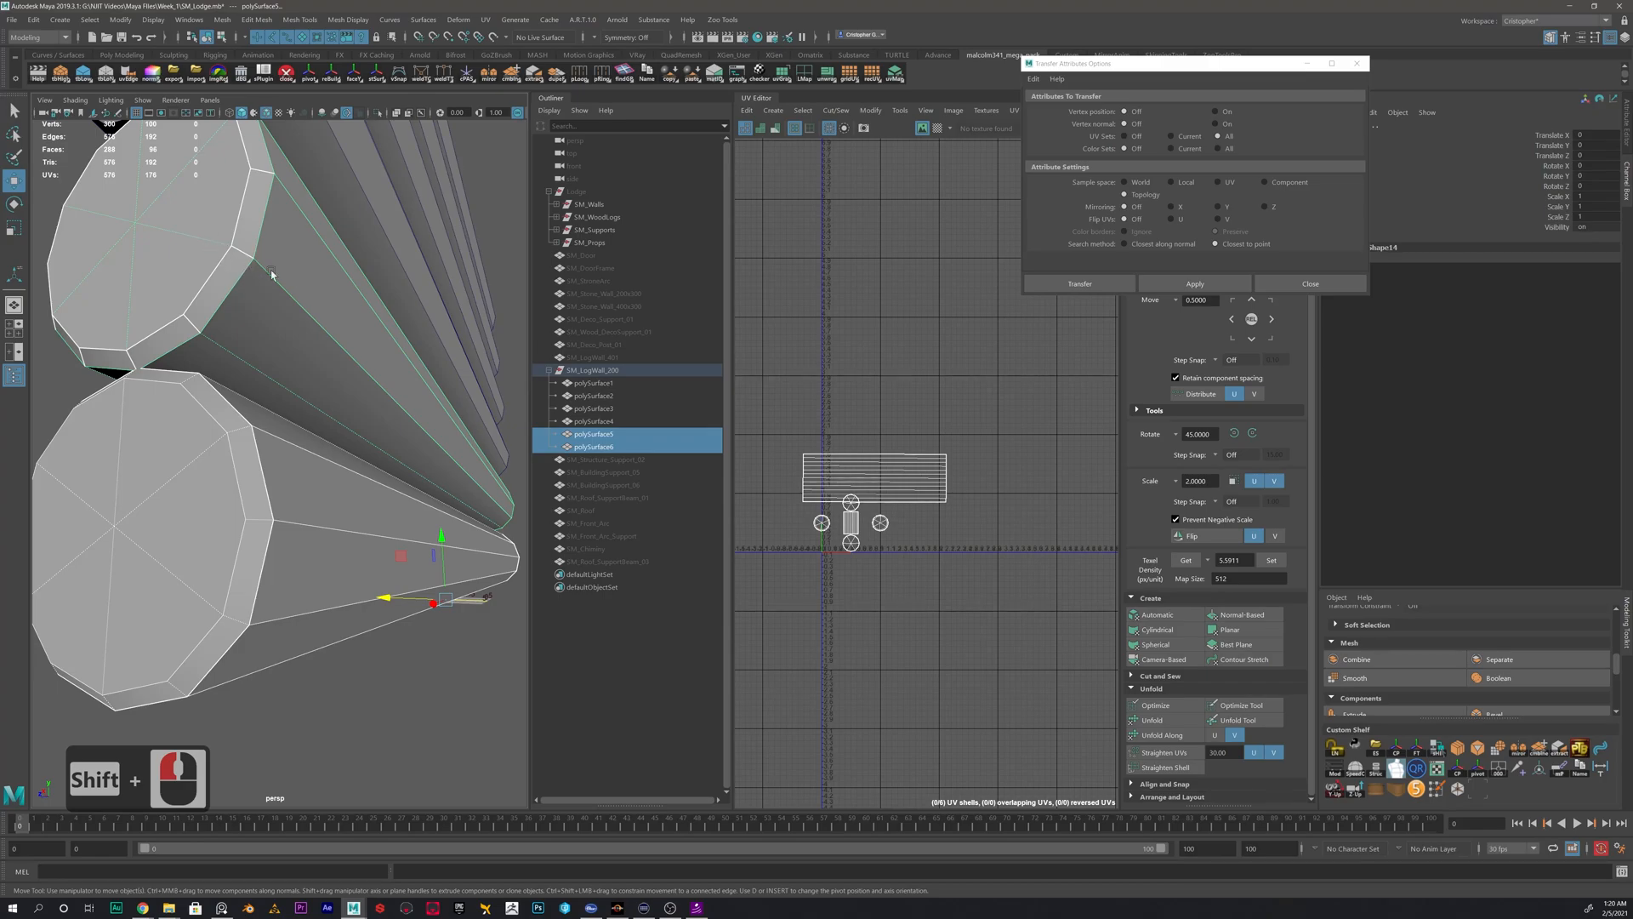
left_click(1204, 285)
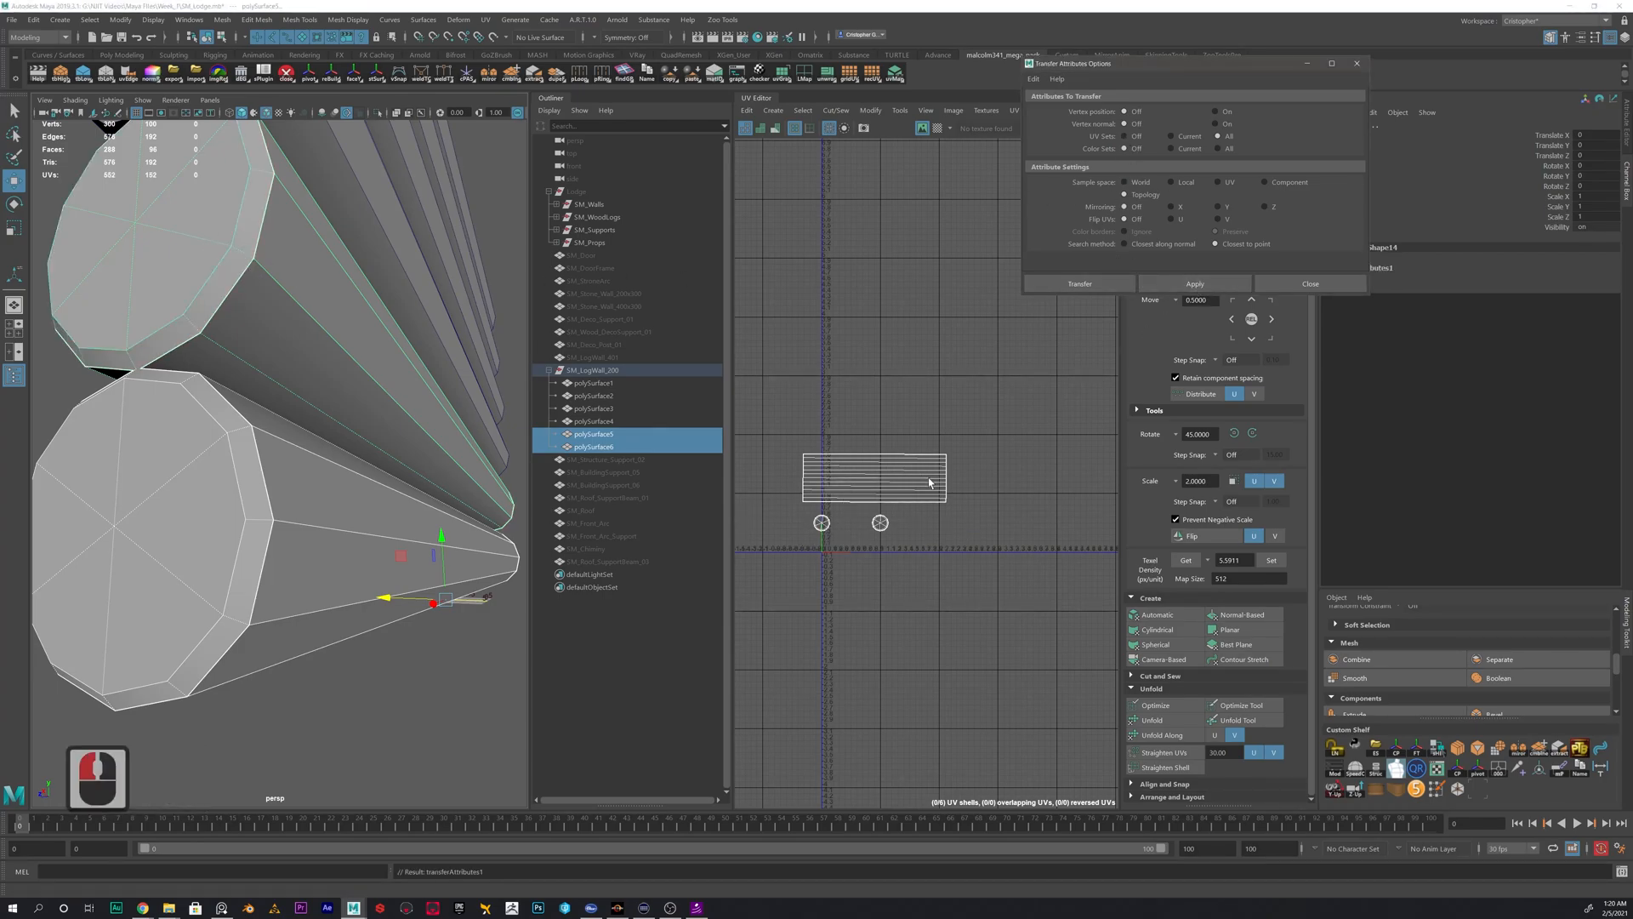
- Move one of the two overlapping side UV shells above the other to compare the two logs' layouts
left_click(868, 526)
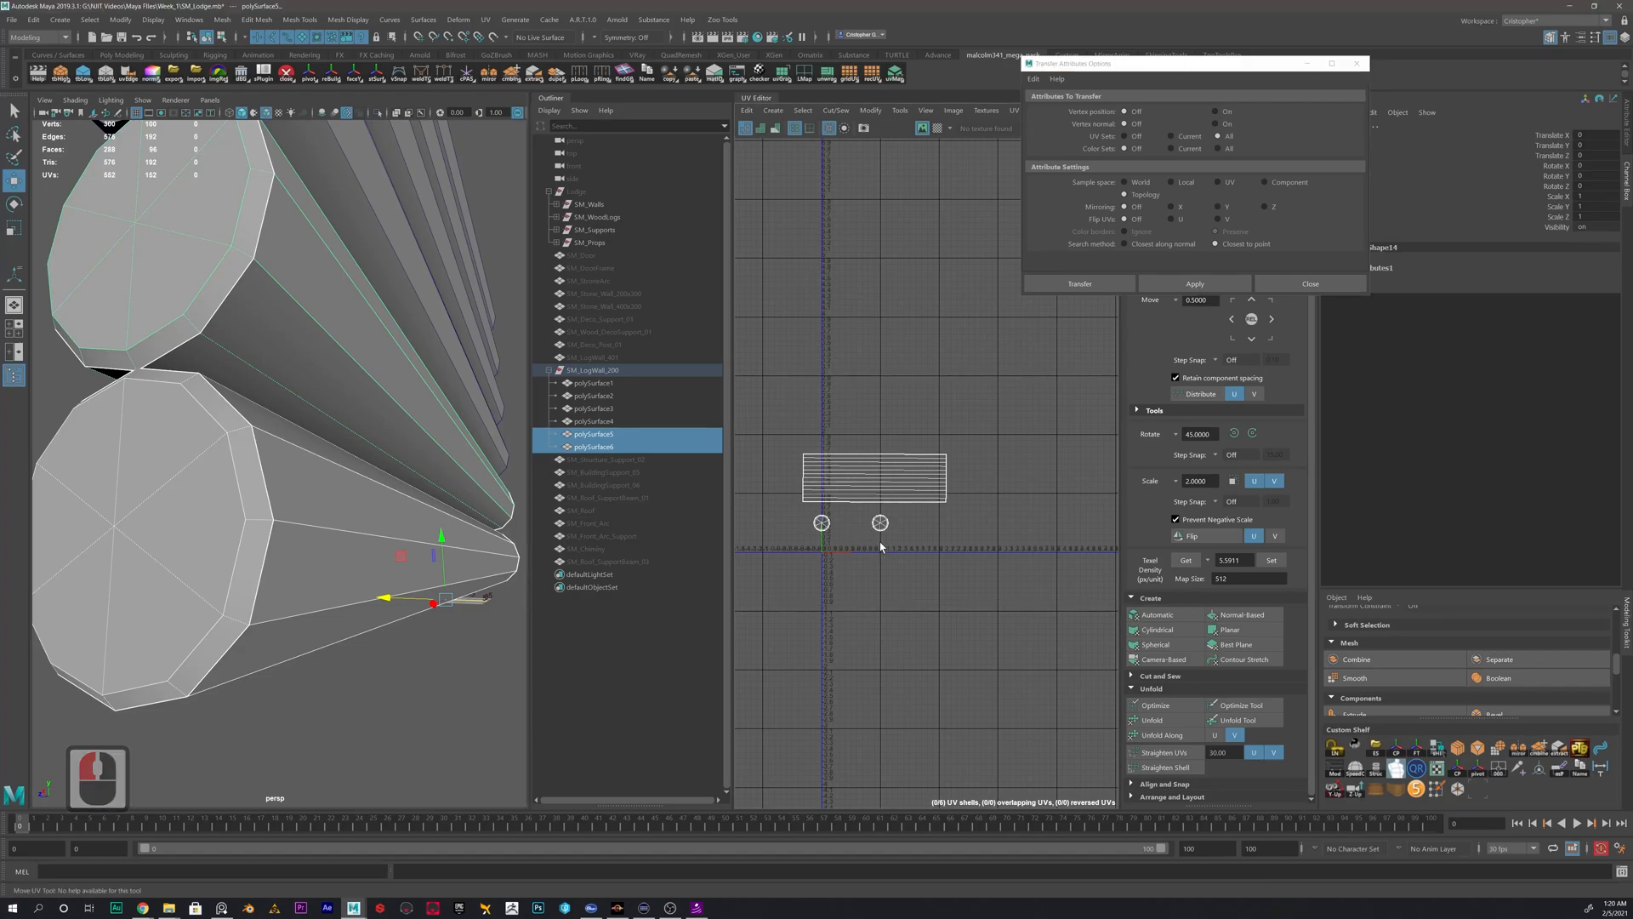
right_click_drag(910, 461, 861, 440)
left_click(884, 487)
left_click_drag(885, 486, 878, 406)
left_click(851, 477)
left_click(838, 408)
left_click(845, 471)
left_click(824, 412)
left_click(831, 469)
left_click(831, 416)
left_click(832, 481)
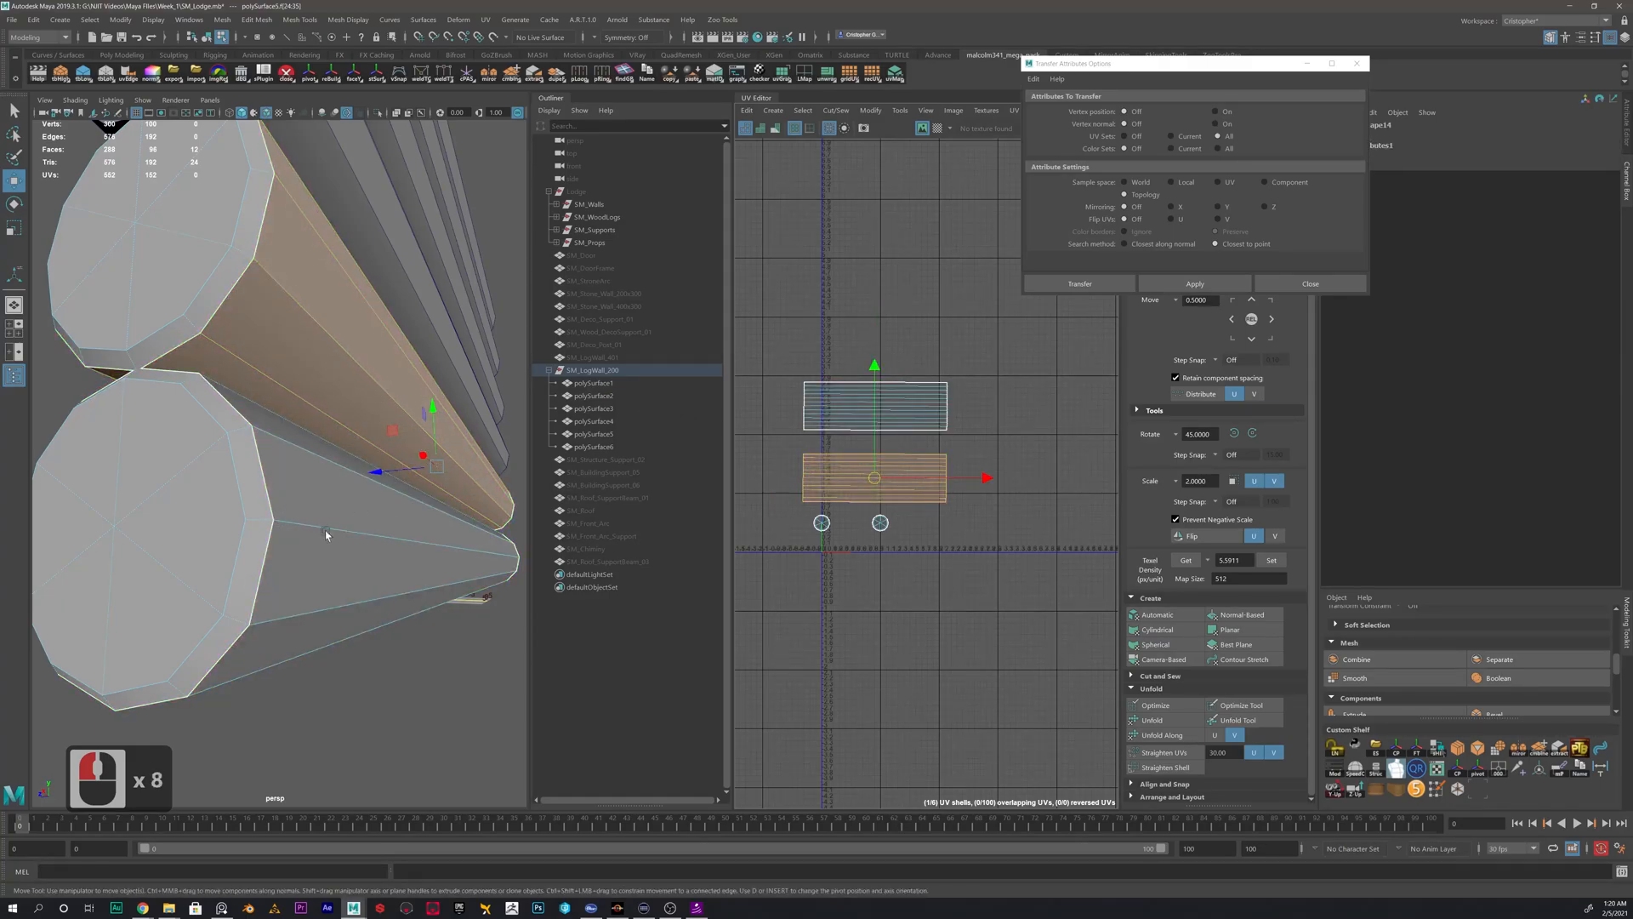
left_click(850, 411)
left_click(856, 477)
left_click(834, 518)
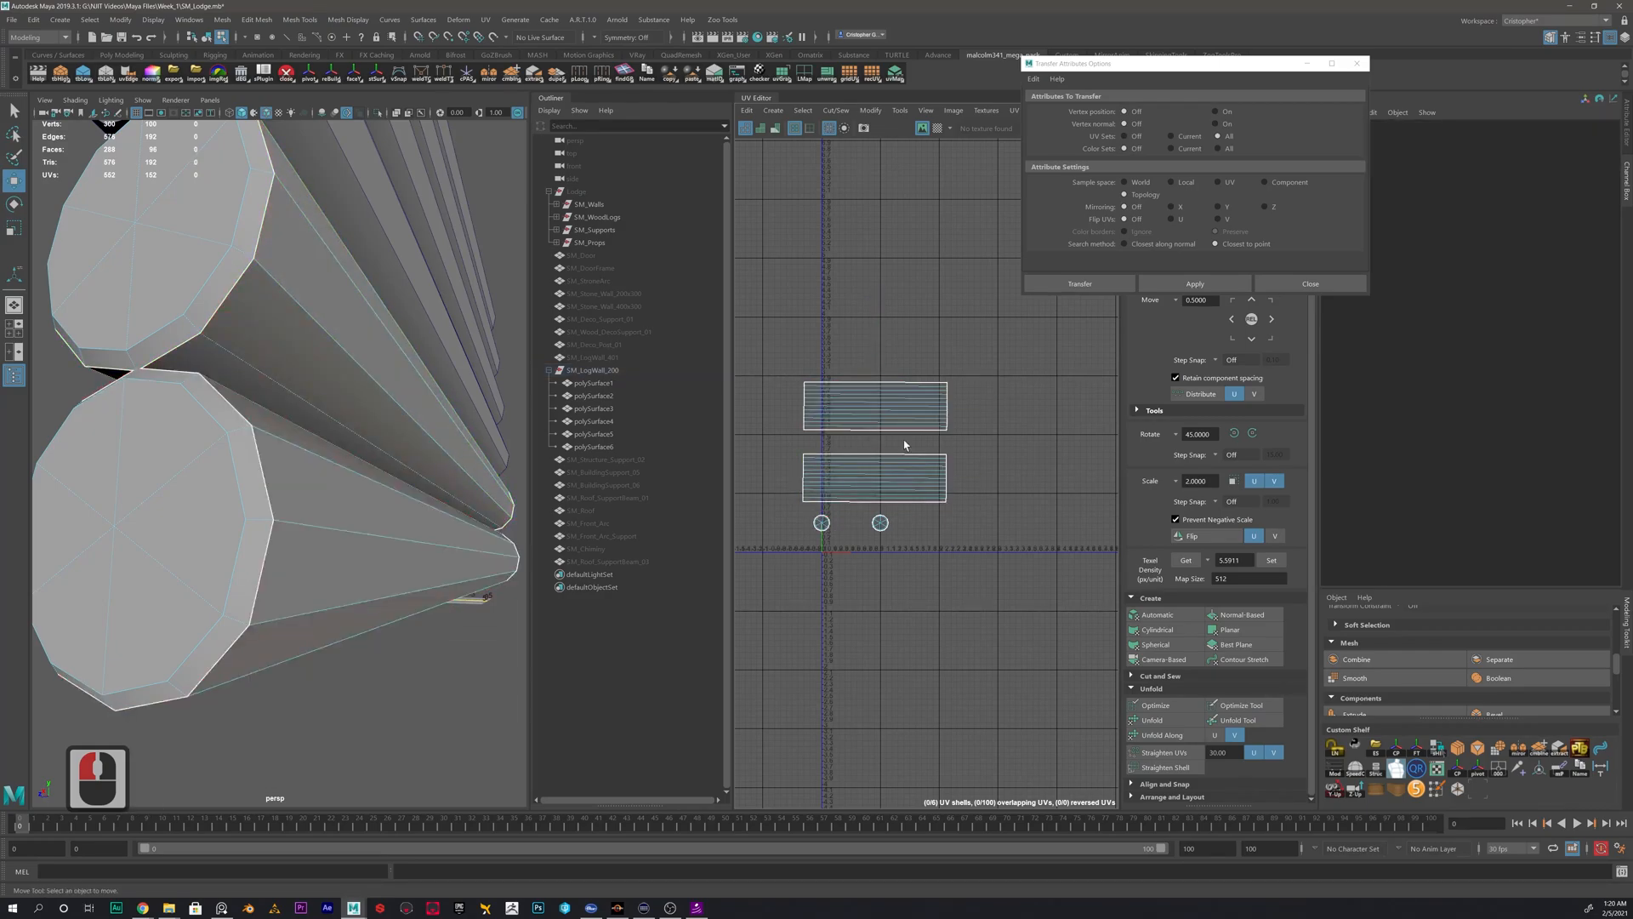
- Undo the side UV shell's move and the selections made while comparing the two layouts
key("ctrl+z")
key("ctrl+z")
key("ctrl+z")
key("ctrl+z")
key("ctrl+z")
key("ctrl+z")
key("ctrl+z")
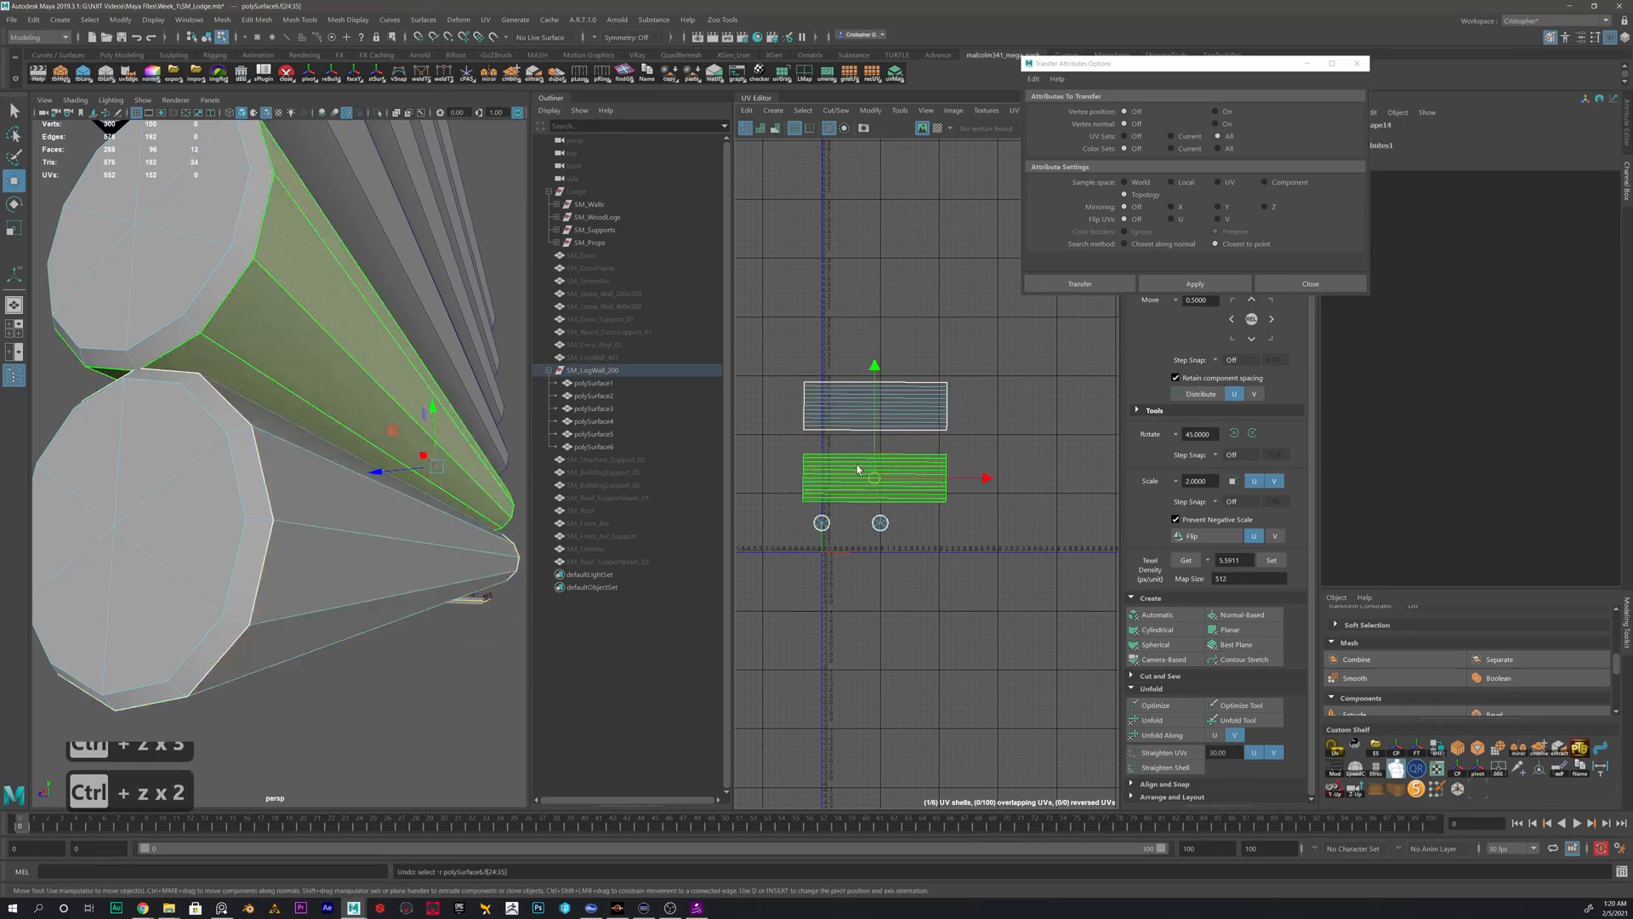
key("ctrl+z")
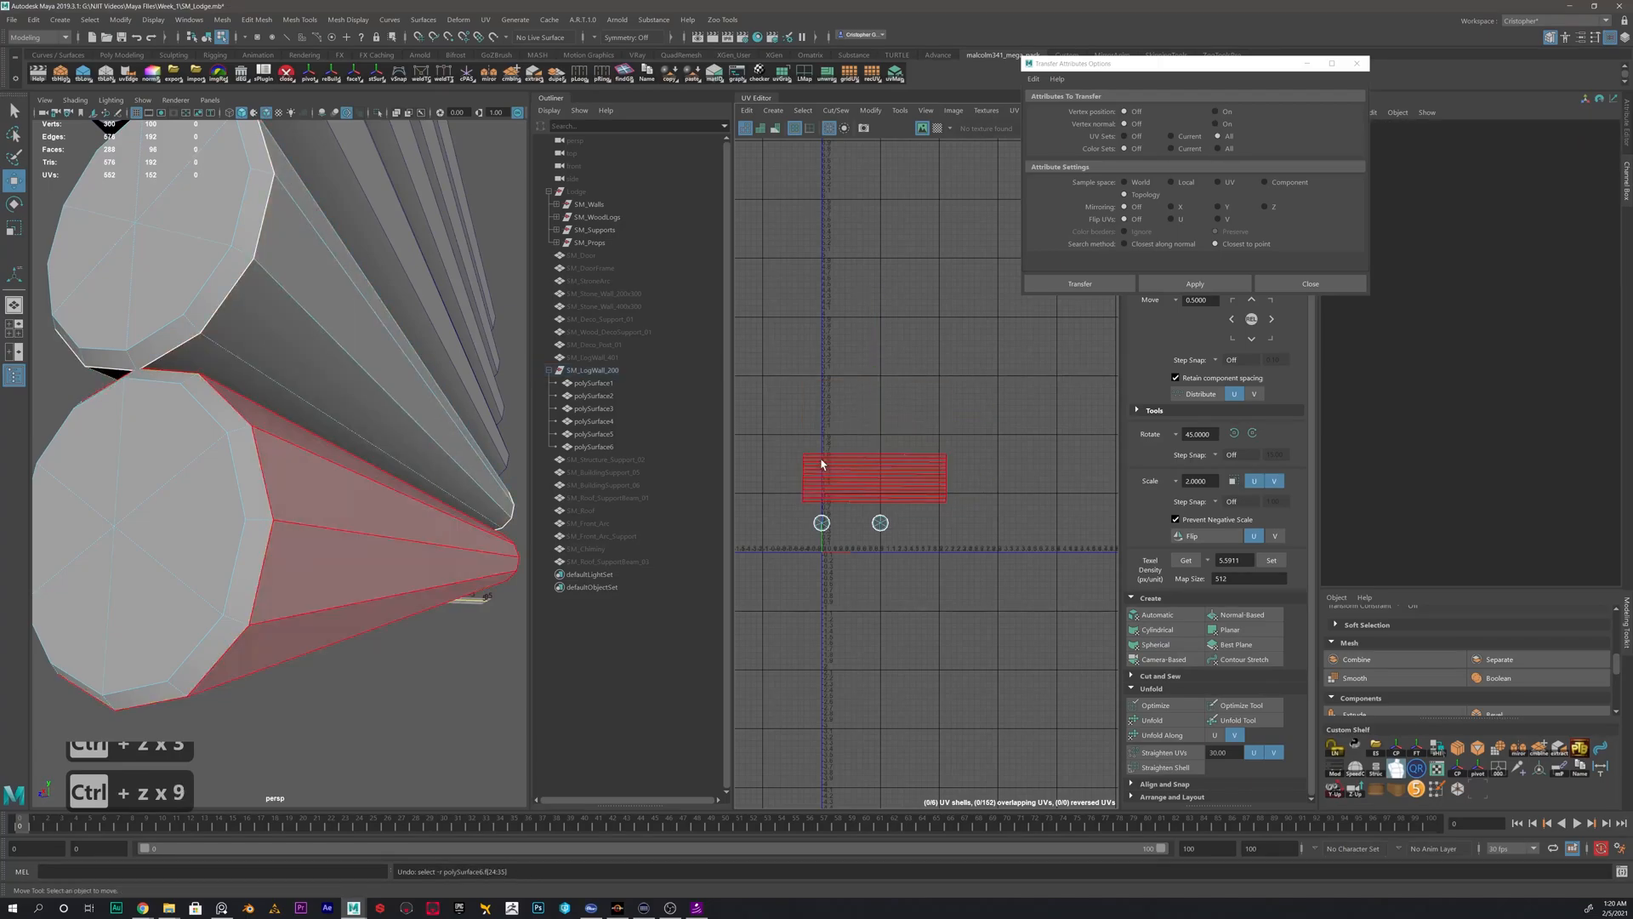
- Return to object mode and transfer the UVs from the second-lowest log to the third-lowest log
right_click_drag(386, 486, 448, 454)
left_click(302, 499)
left_click(303, 500)
middle_click_drag(315, 401, 353, 528, "alt")
scroll(354, 525, "down", 3, "alt")
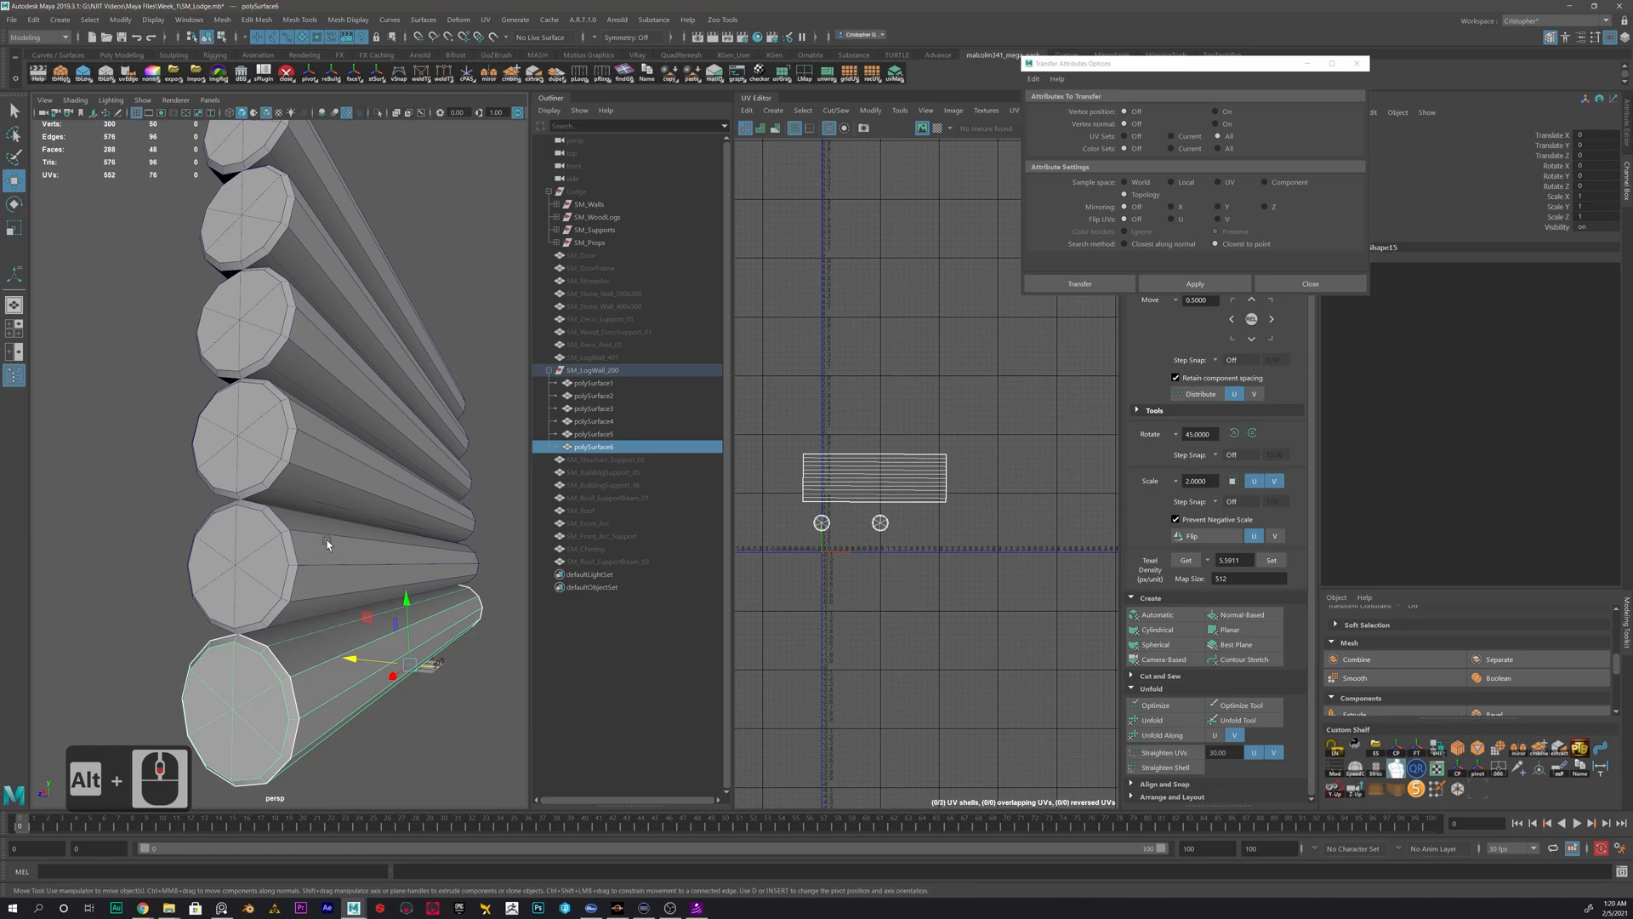
left_click(326, 545)
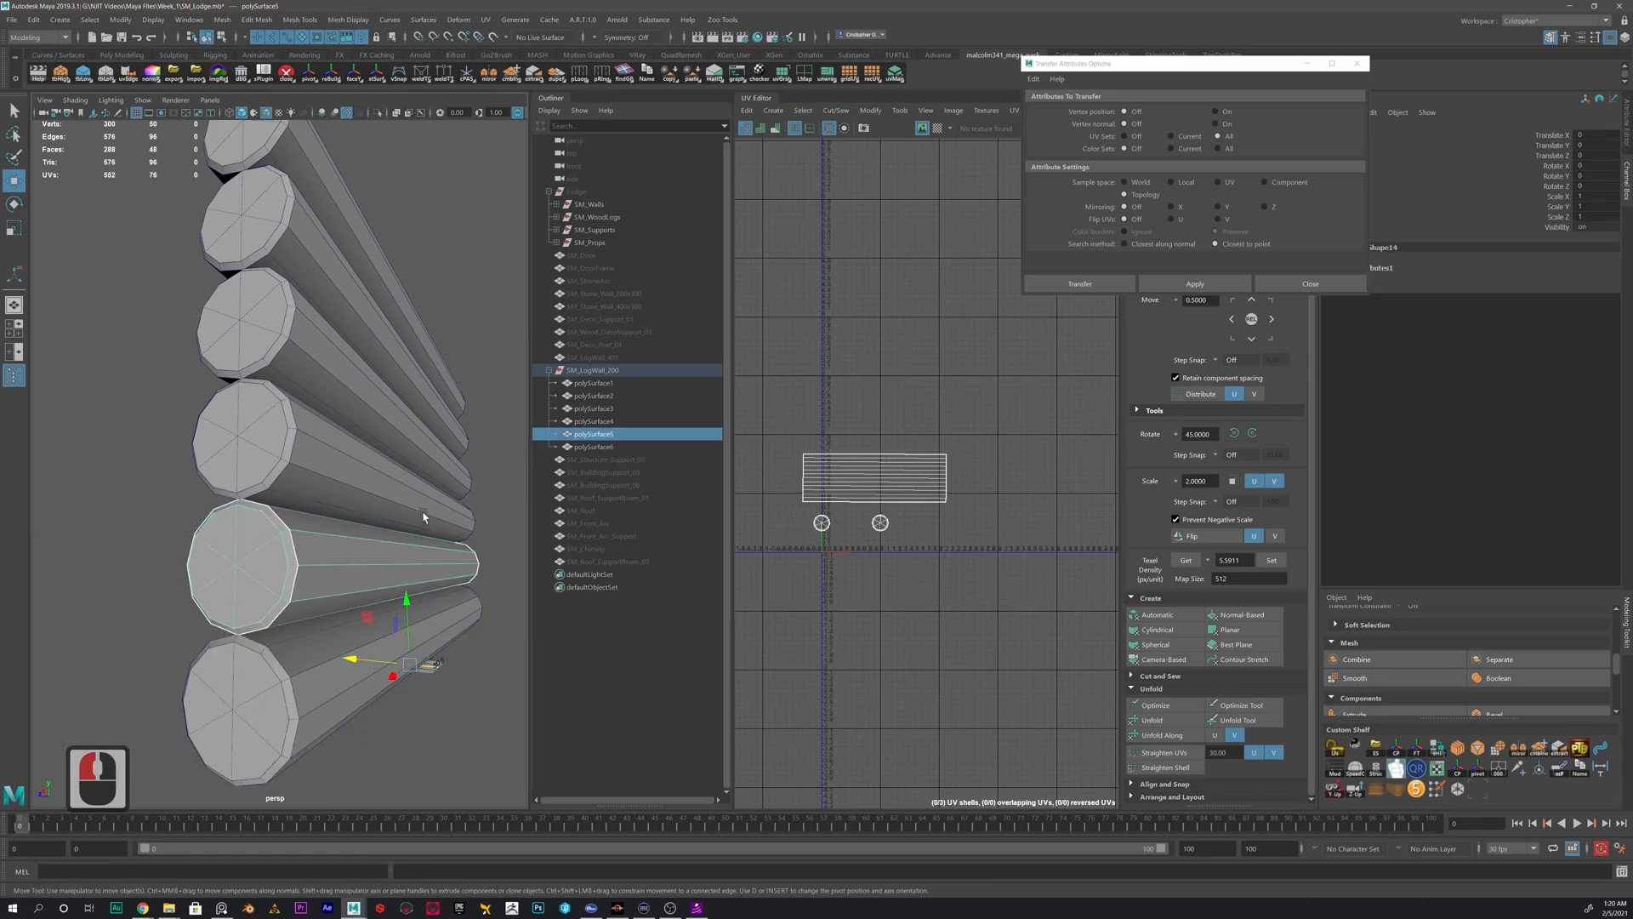
left_click(352, 462, "shift")
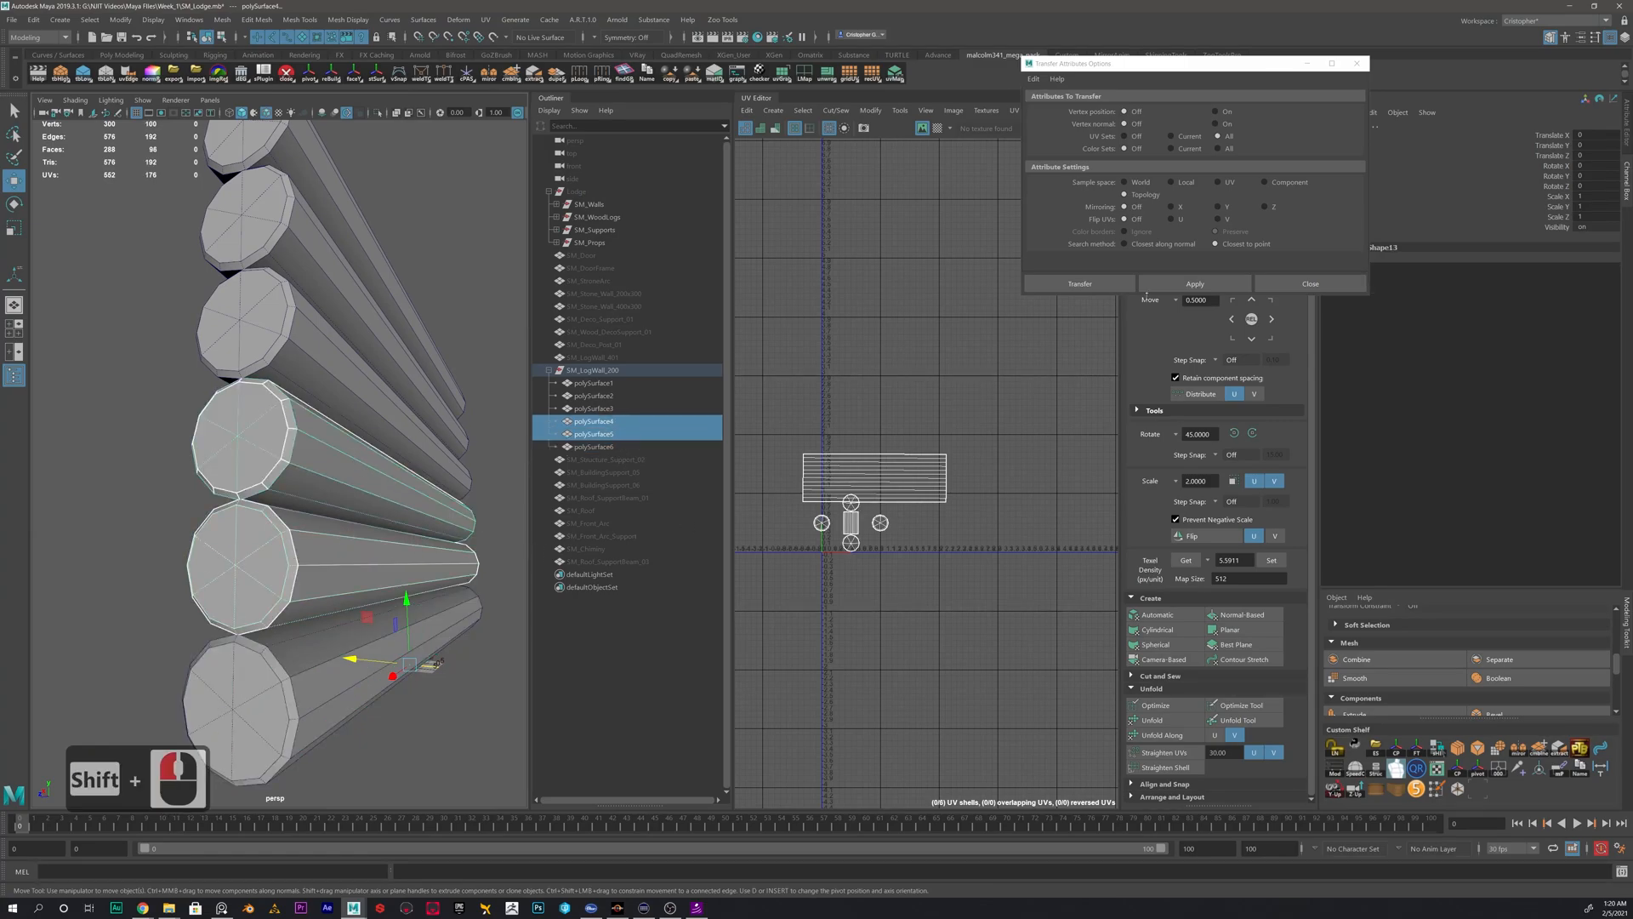
left_click(1194, 283)
- Transfer the UVs from the third-lowest log to the fourth-lowest log using the same topology settings
double_click(352, 438)
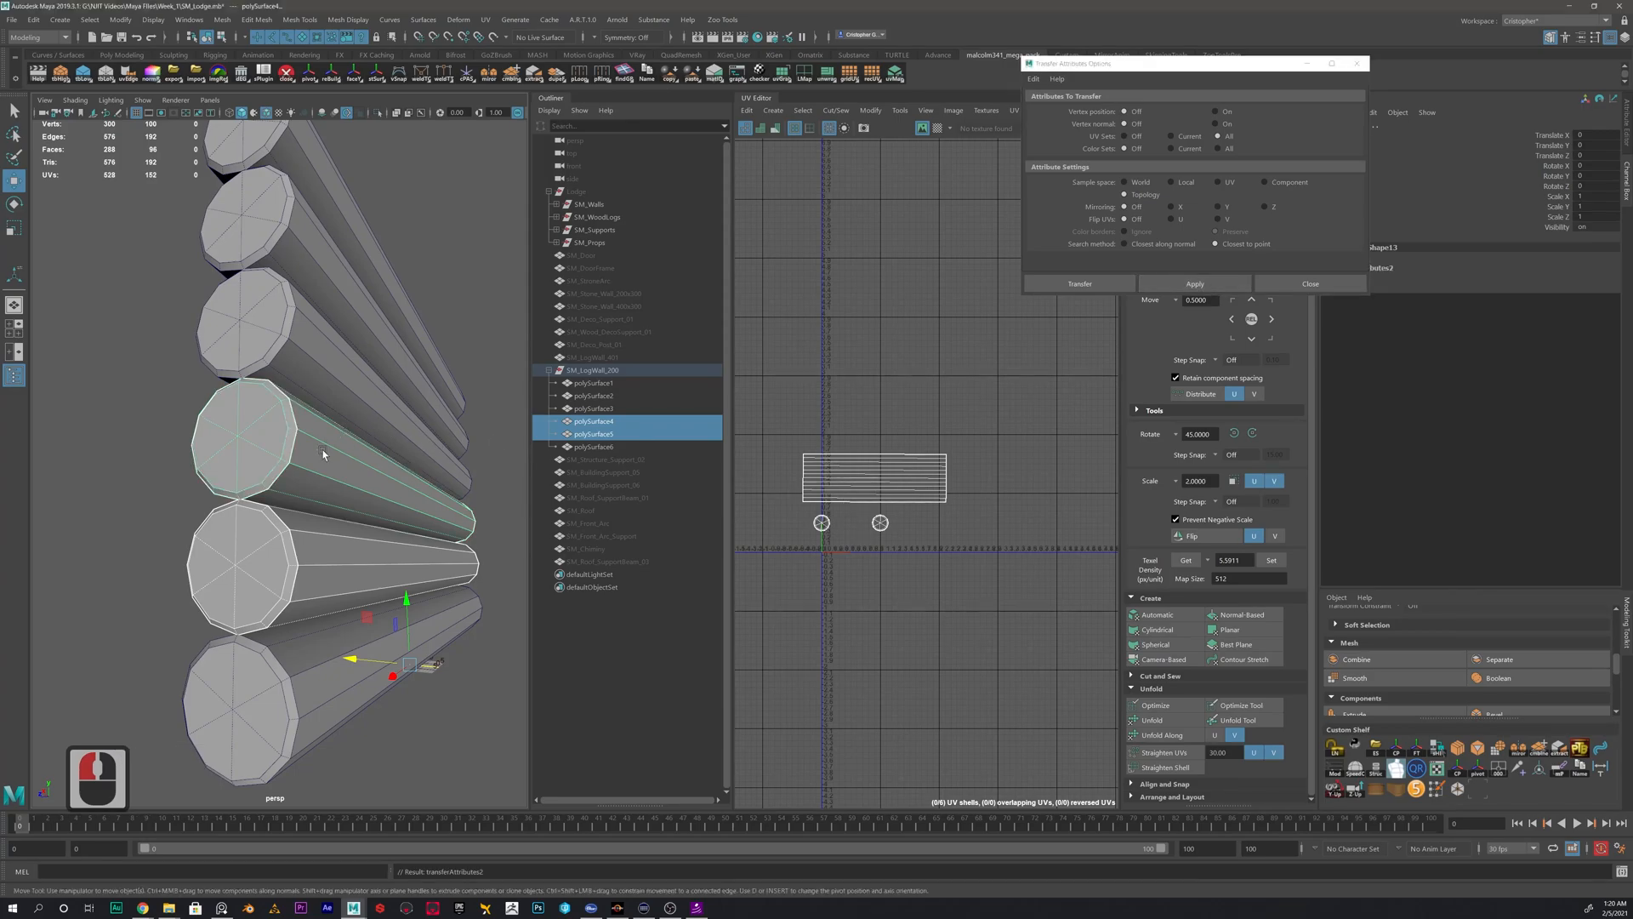
left_click(319, 368, "shift")
left_click(1195, 283)
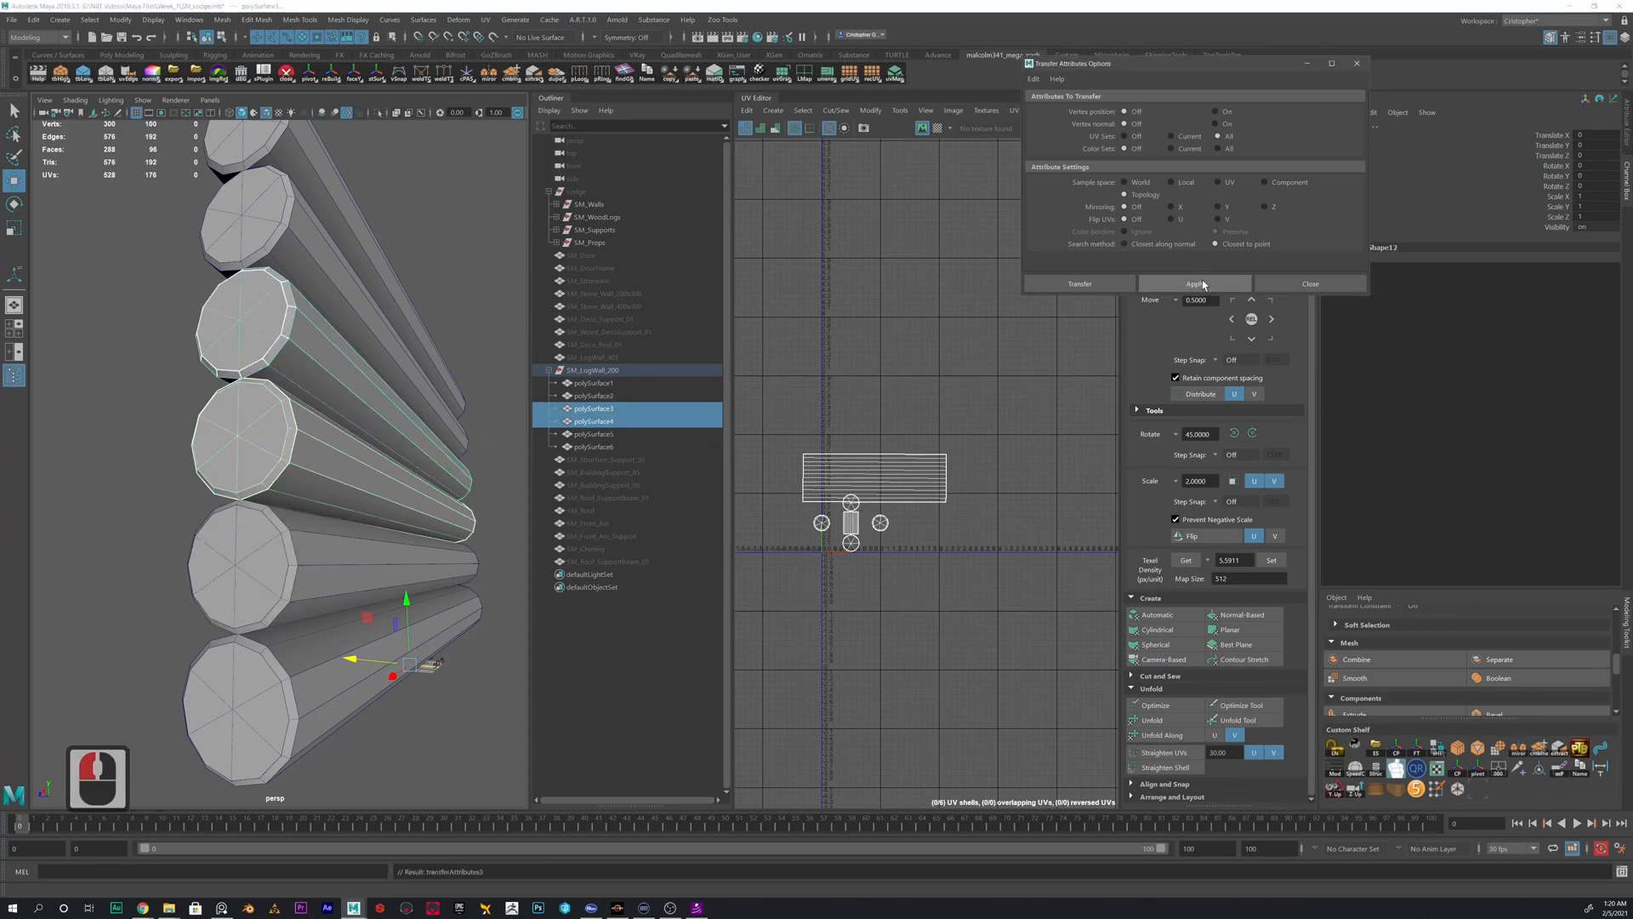
- Check the UVs of the lowest and fourth-lowest logs, and transfer the fourth-lowest log's UVs to the fifth-lowest log
left_click(351, 640)
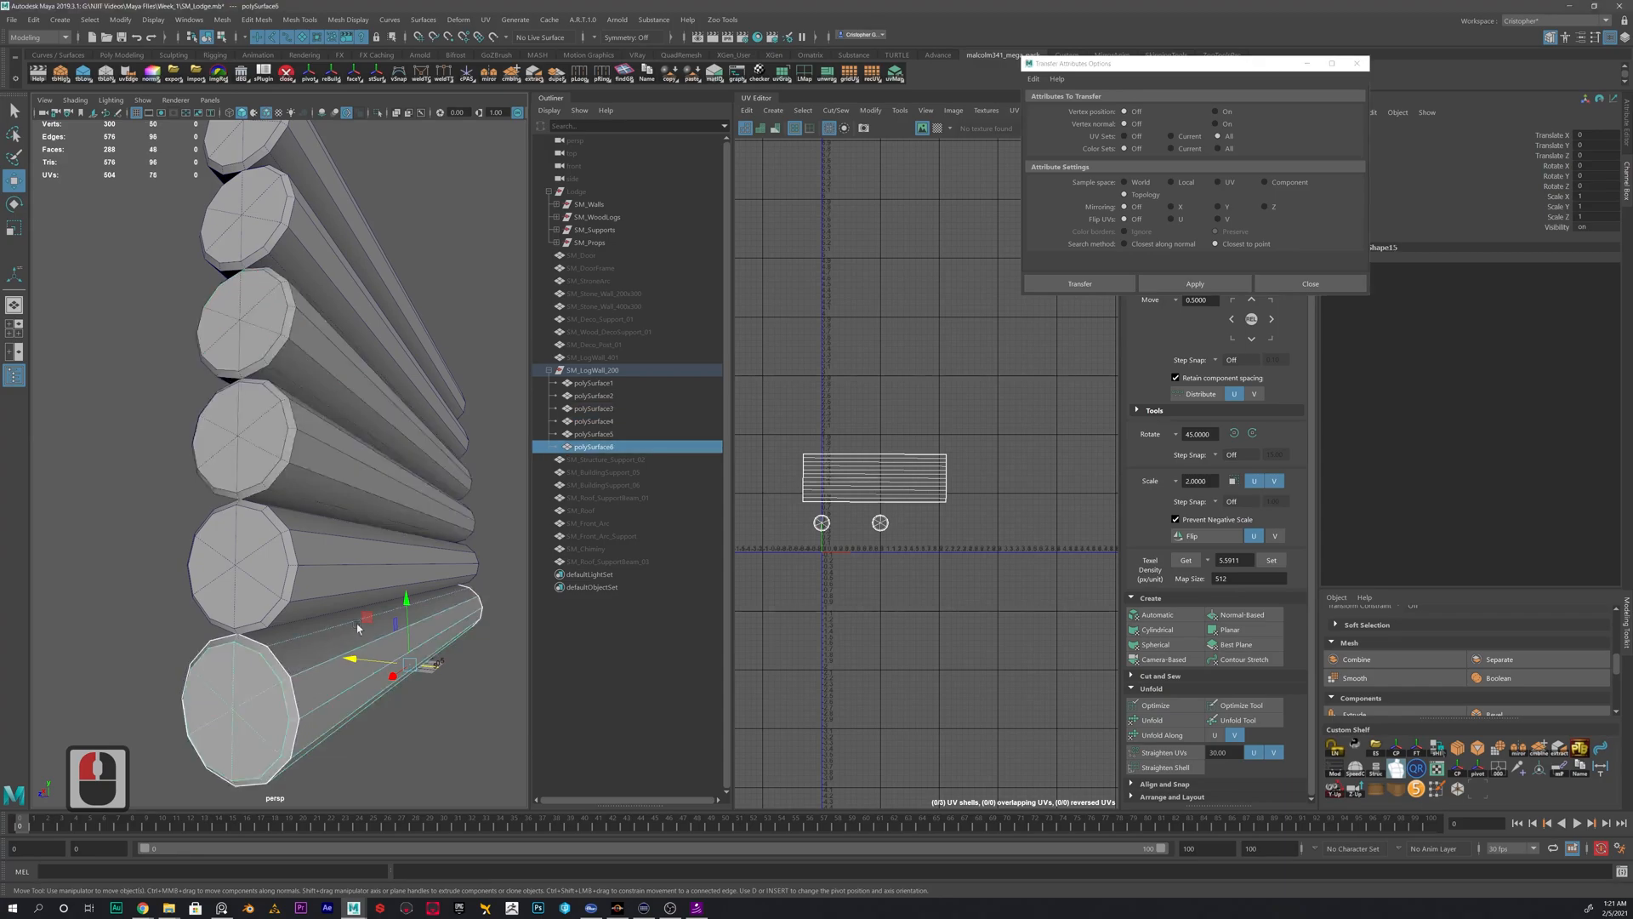
double_click(305, 352)
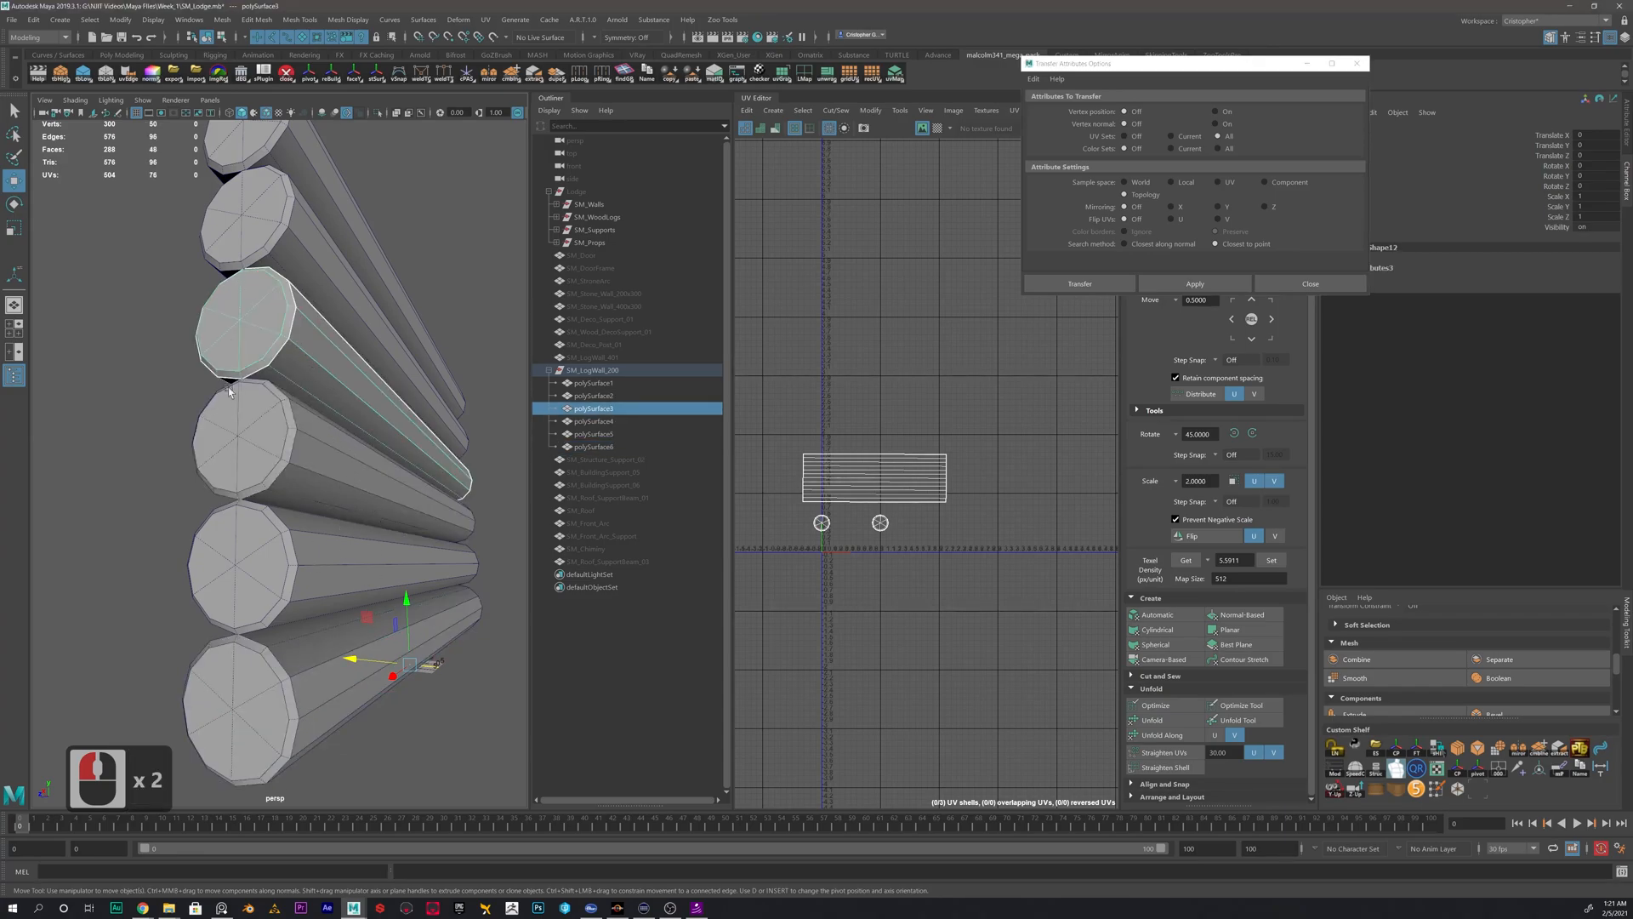
left_click_drag(312, 345, 347, 439, "alt")
left_click(124, 433)
double_click(353, 425)
left_click(444, 368, "shift")
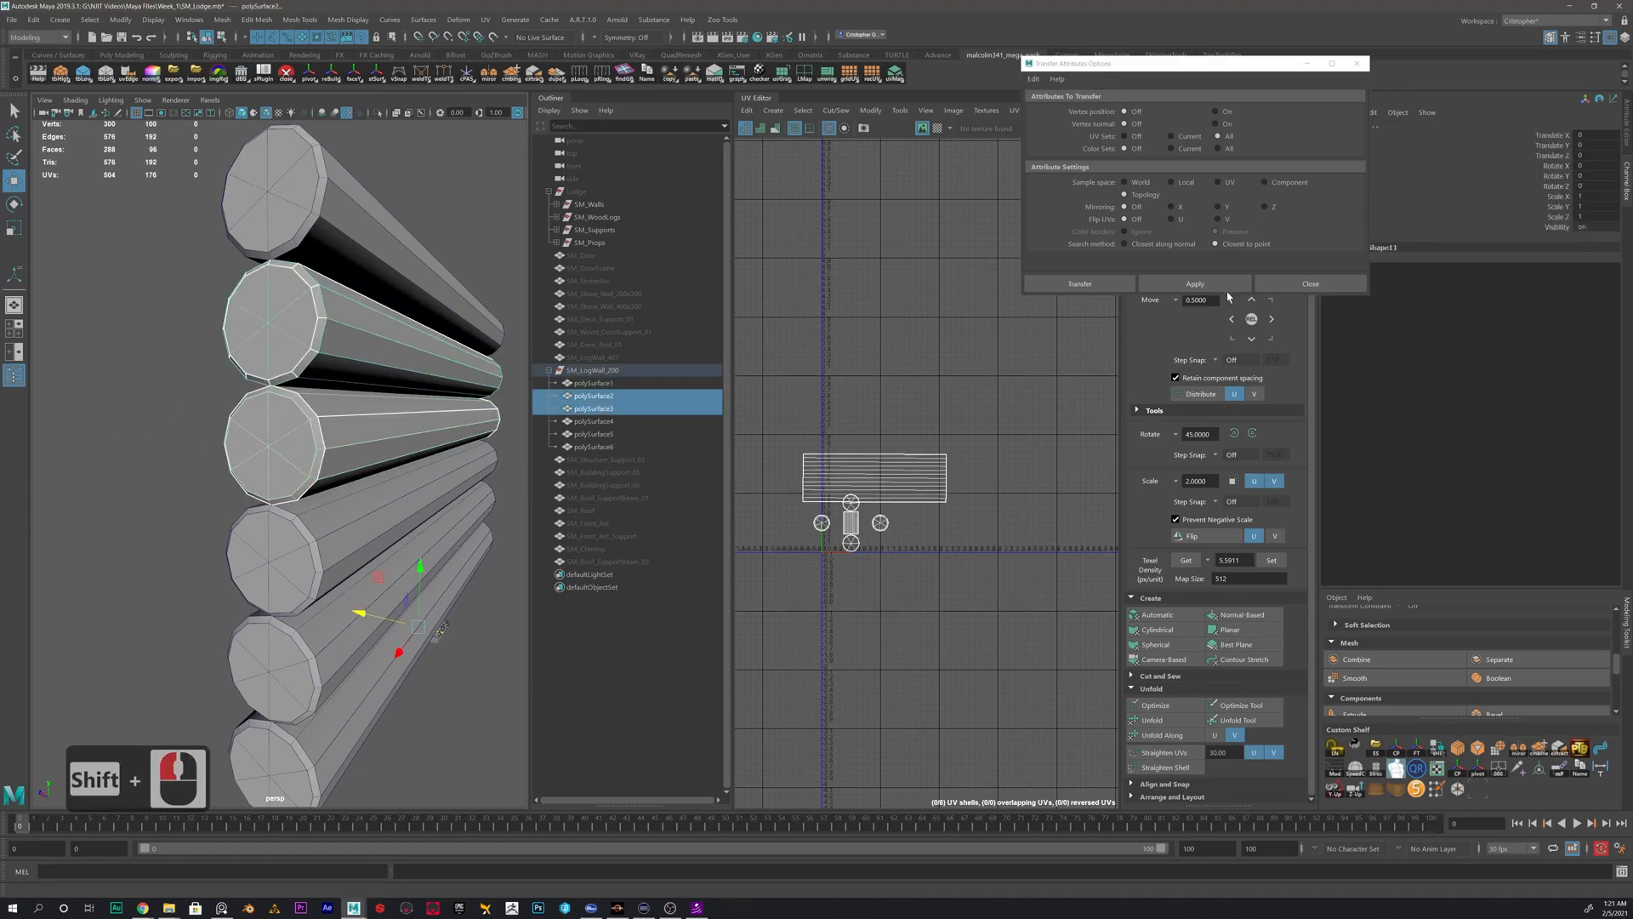
left_click(1213, 284)
- Transfer the UVs from the second-highest log to the topmost log of the wall
double_click(355, 336)
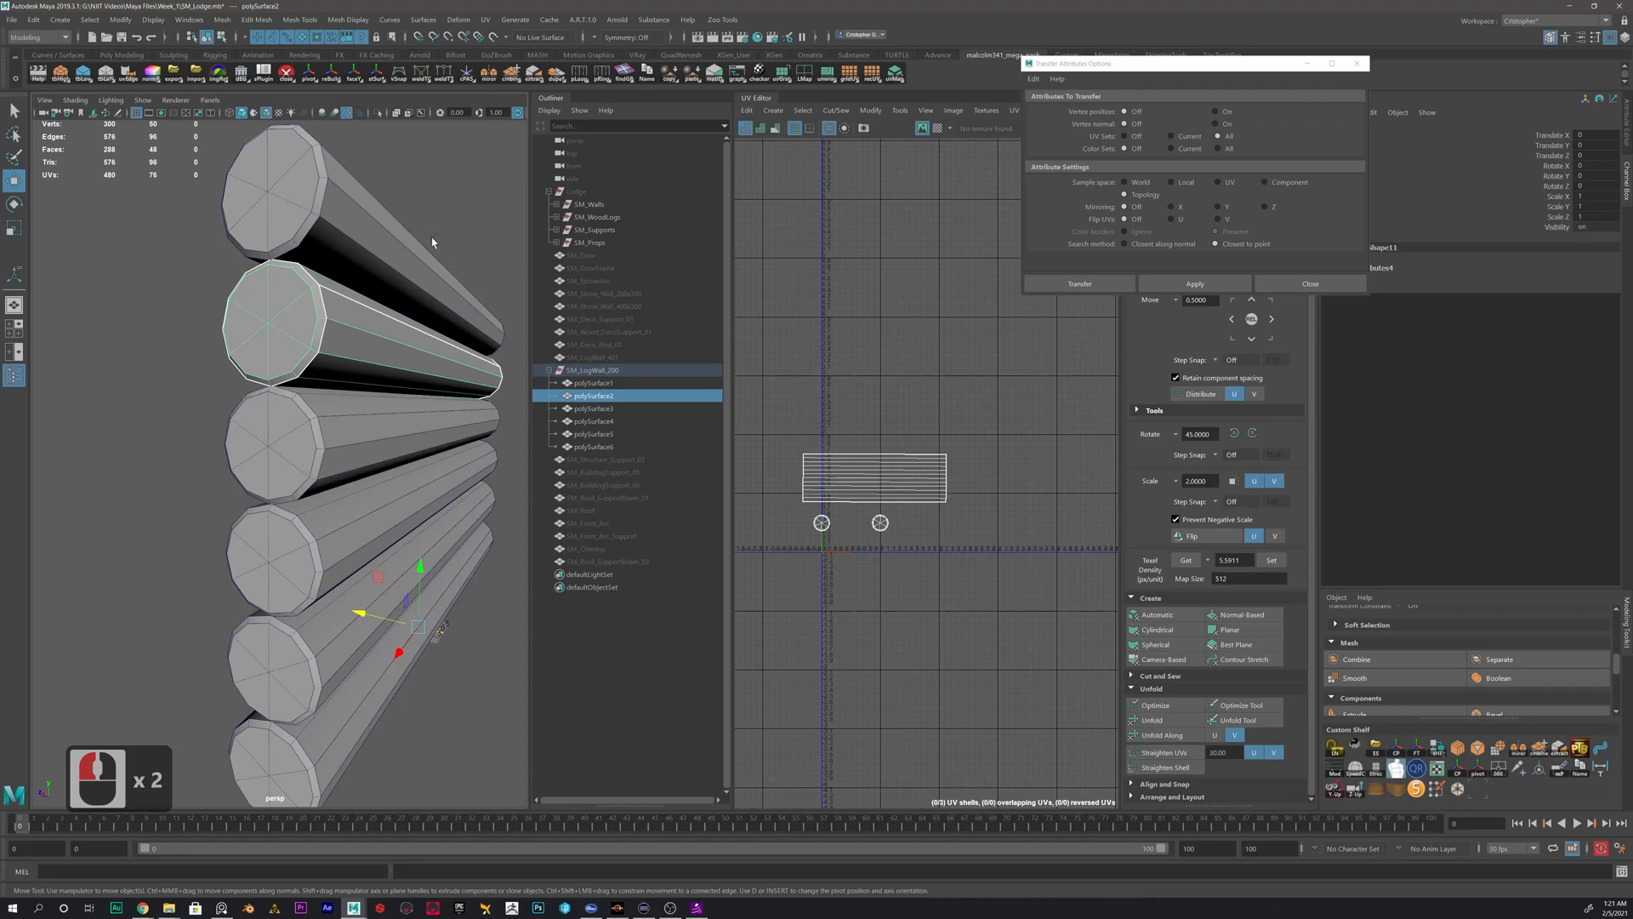
left_click(426, 264, "shift")
left_click(1192, 282)
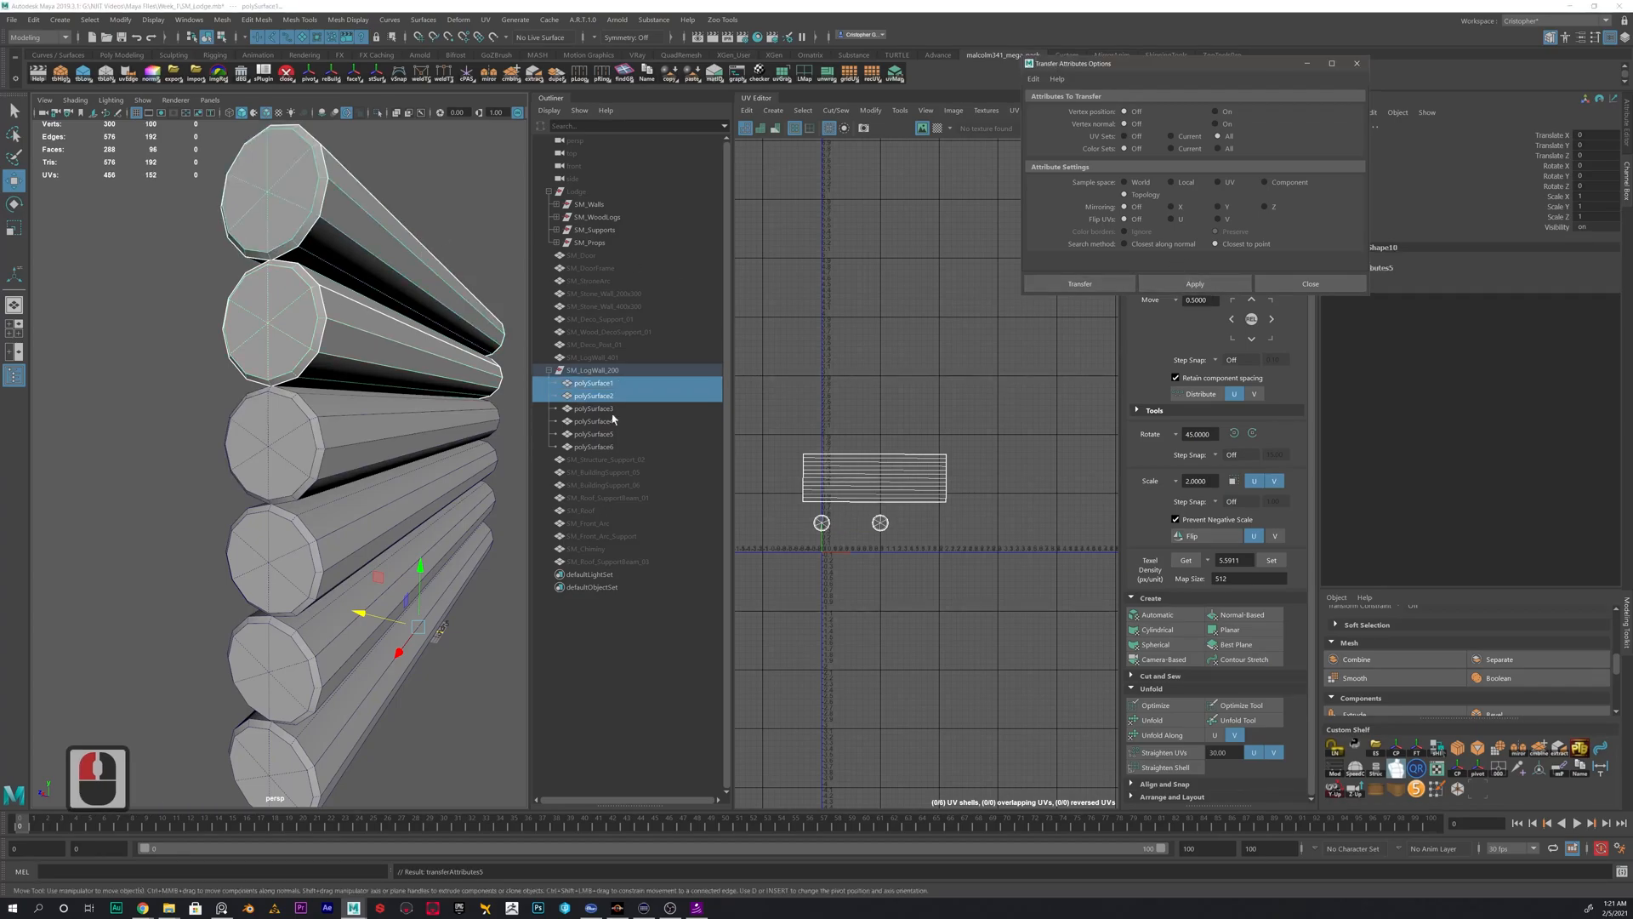
- Select all six logs of SM_LogWall_200 and delete their construction history
scroll(211, 460, "down", 4)
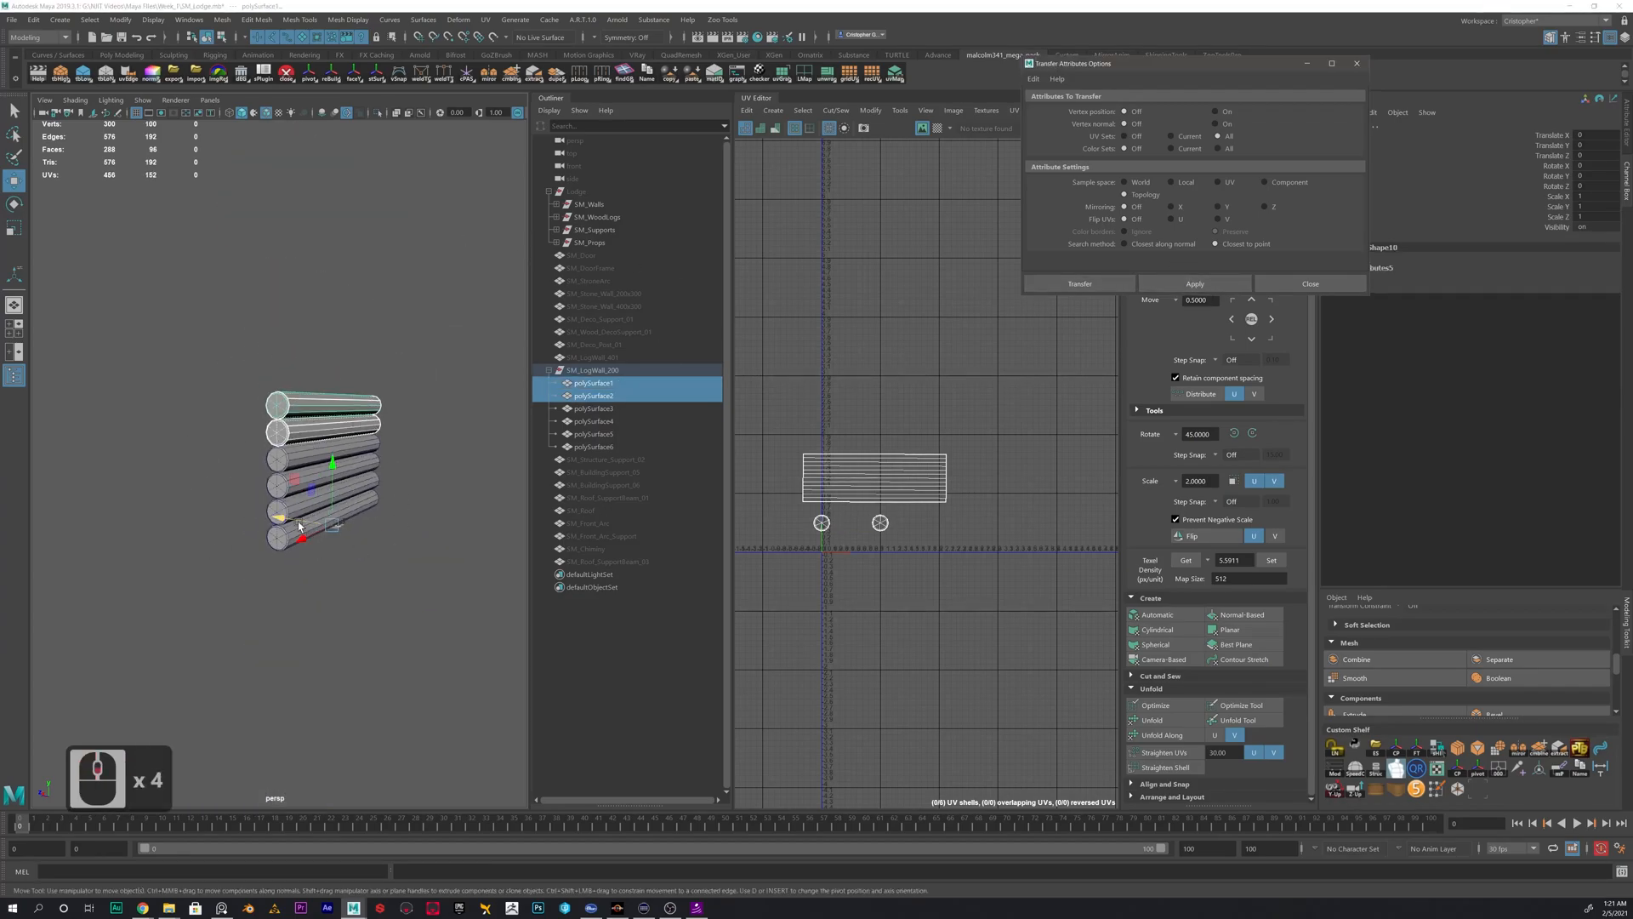
left_click(349, 403)
left_click_drag(331, 375, 246, 599)
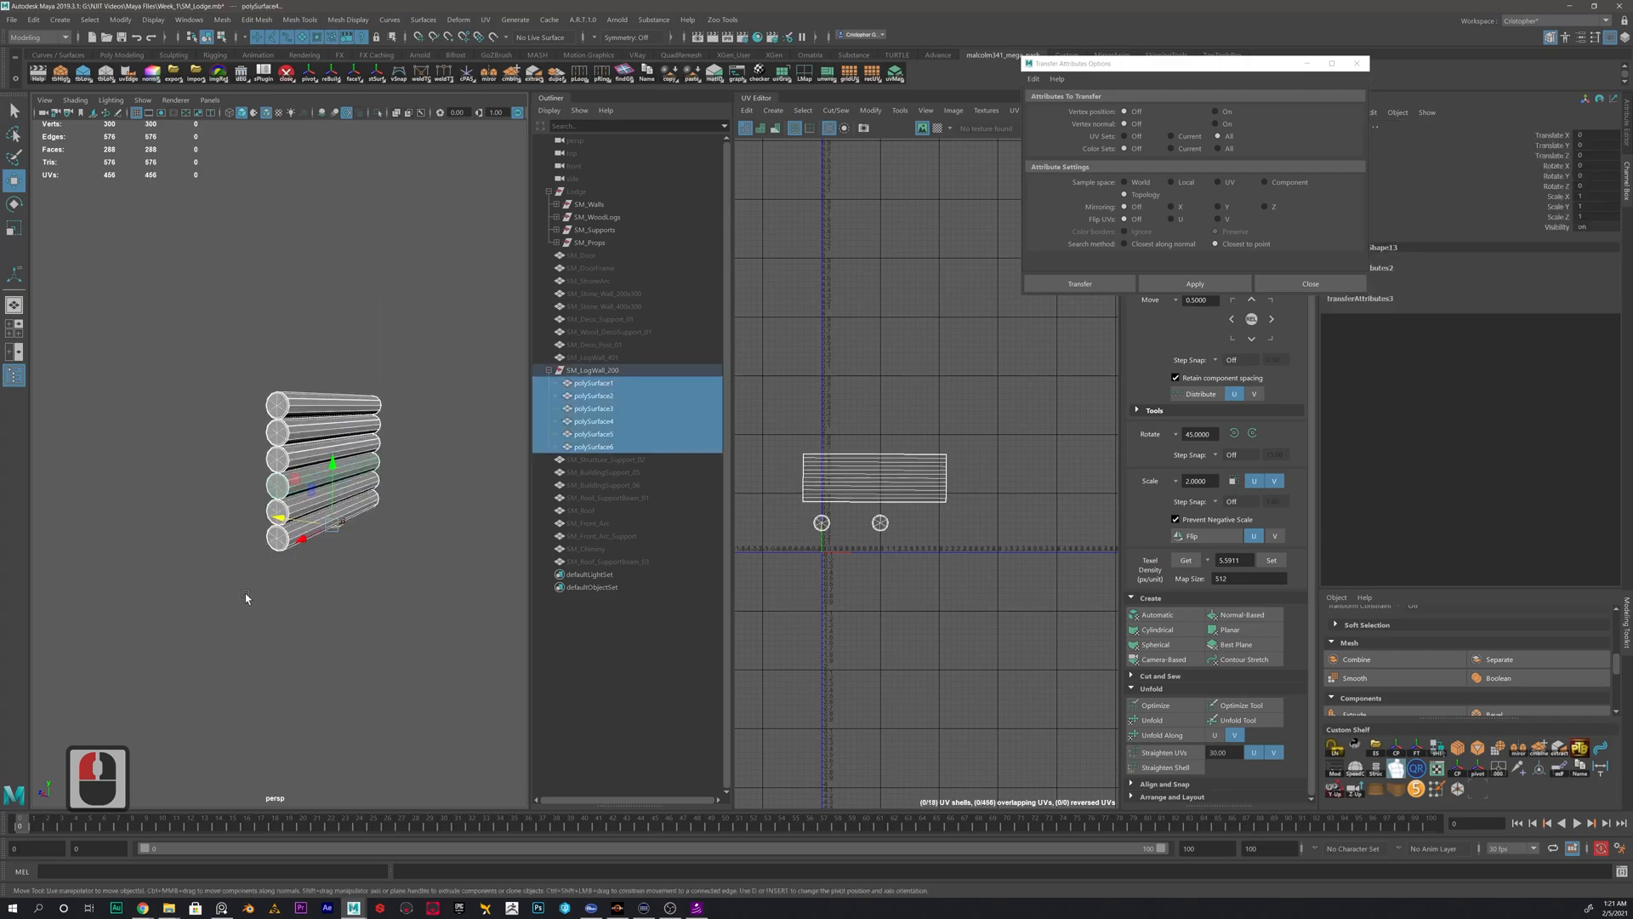
key("alt+shift+d")
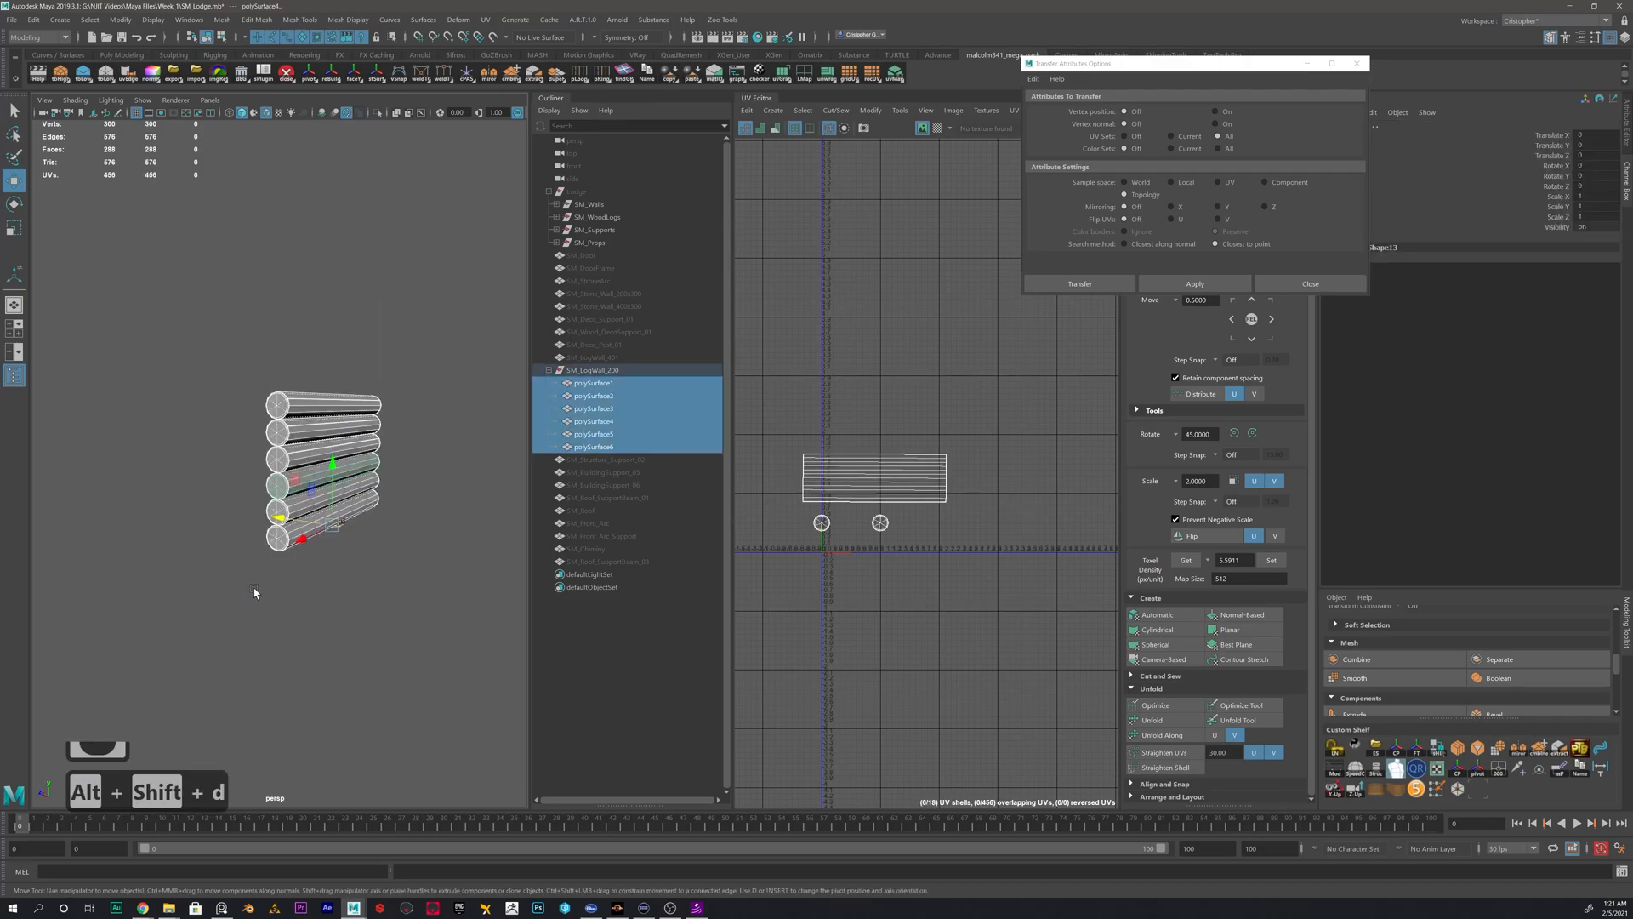
- Combine the six logs of SM_LogWall_200 into a single mesh
left_click(405, 384)
left_click(299, 415)
left_click(384, 339)
left_click_drag(403, 302, 226, 622)
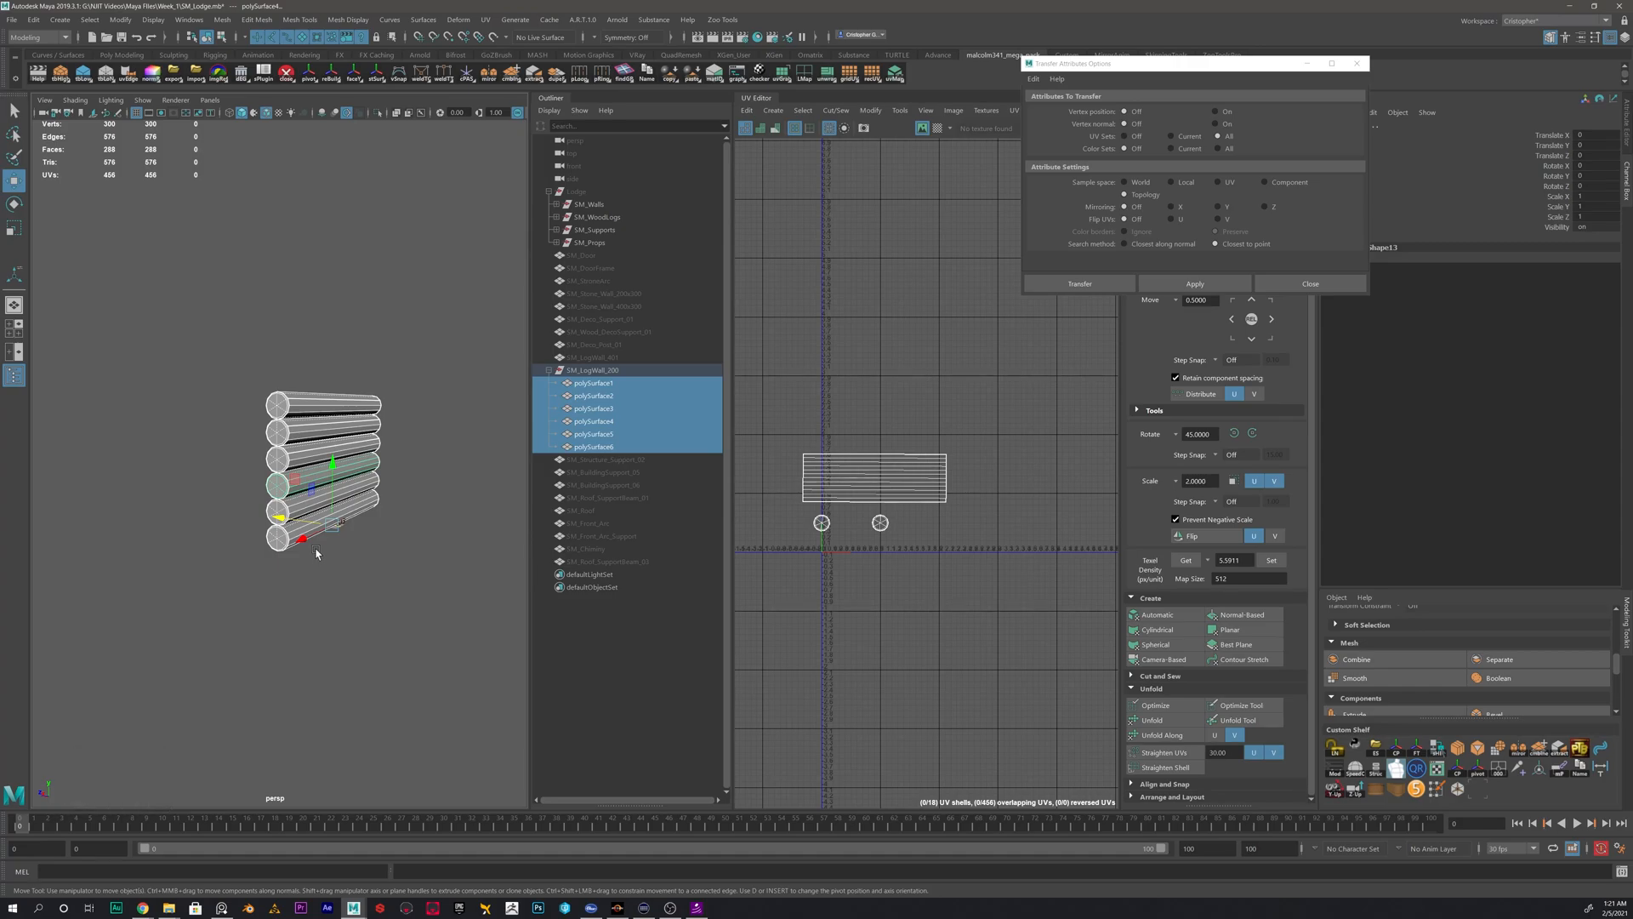
scroll(484, 469, "up", 4)
middle_click_drag(483, 470, 488, 382, "alt")
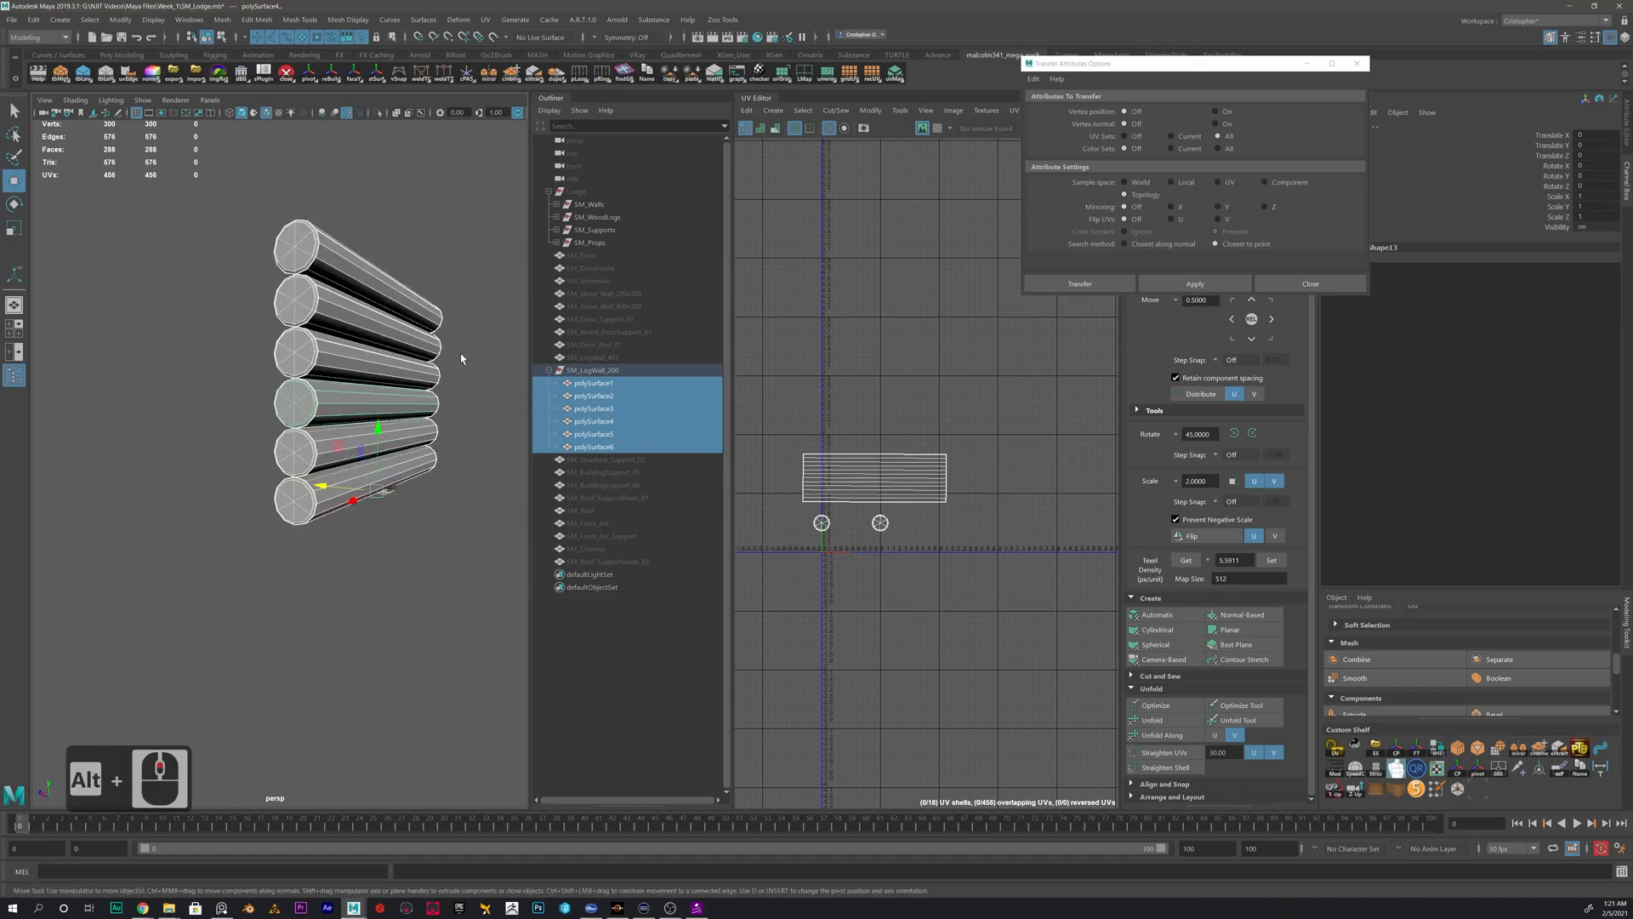
right_click(464, 345, "shift")
right_click_drag(463, 346, 428, 570, "shift")
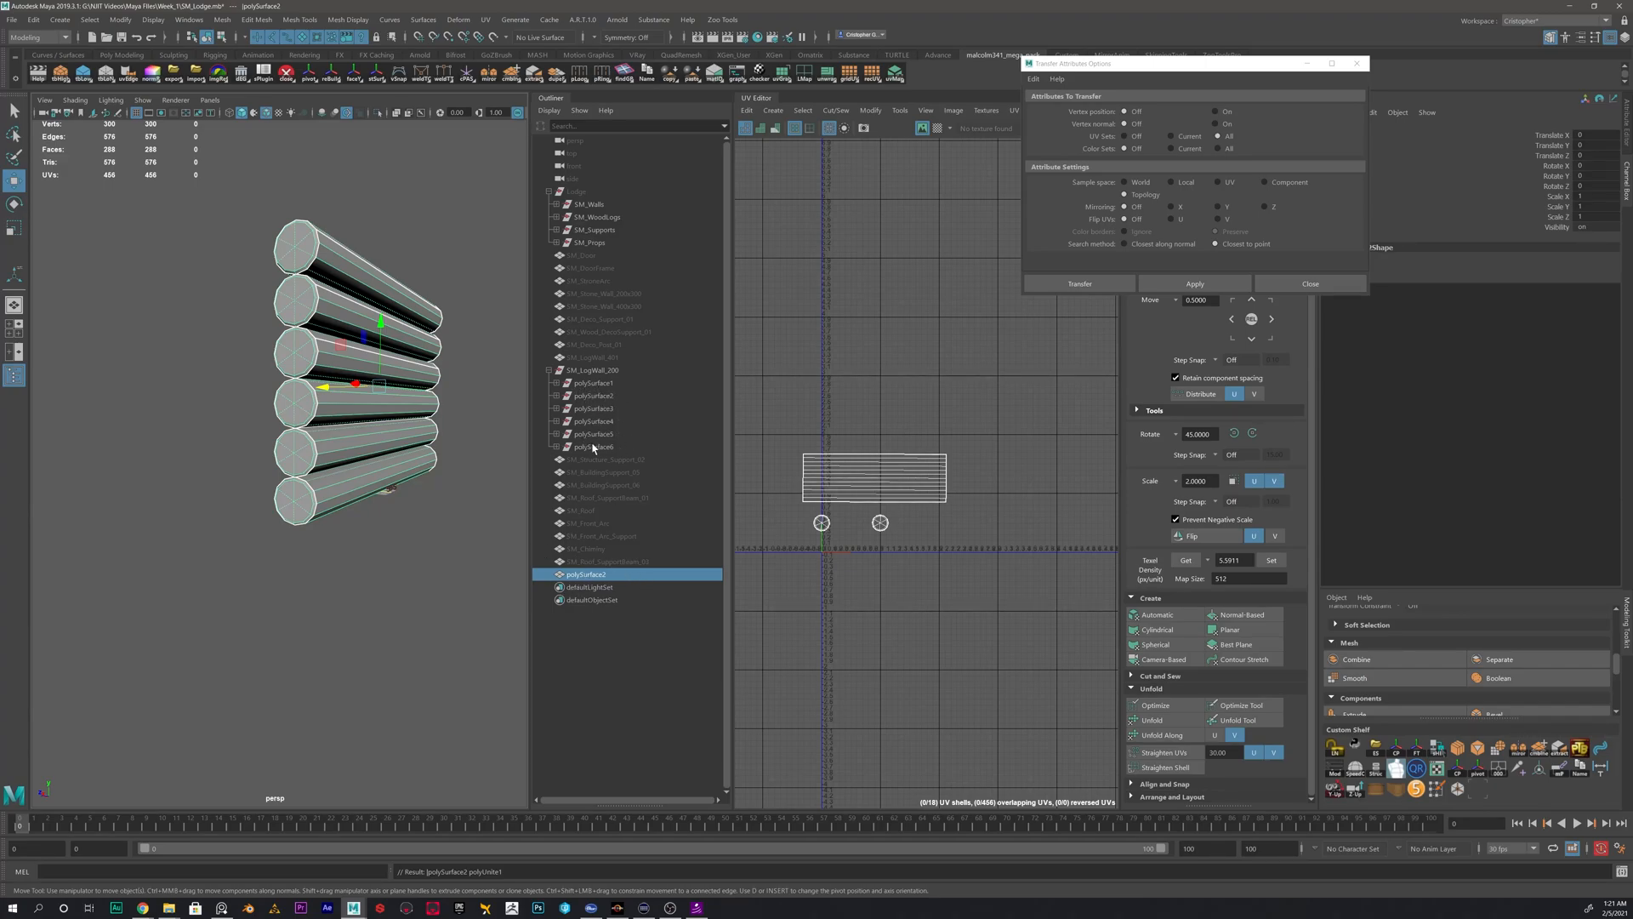
- Check the contents of the leftover log groups under SM_LogWall_200 and select the combined log mesh
left_click(557, 384)
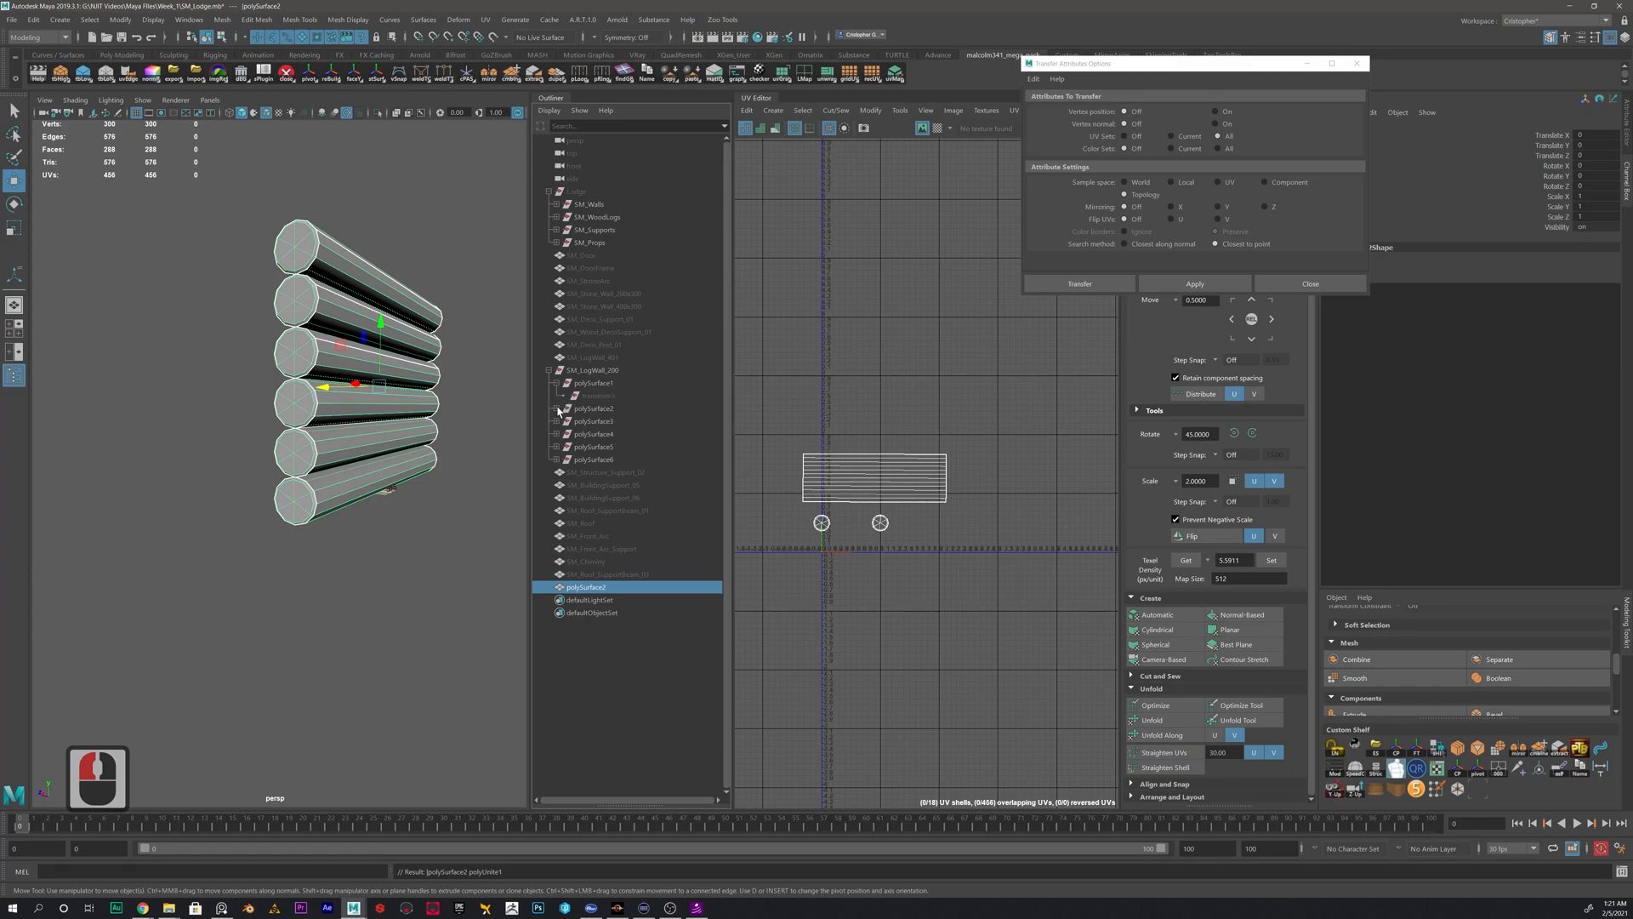
left_click(557, 409)
left_click(557, 409)
left_click(557, 383)
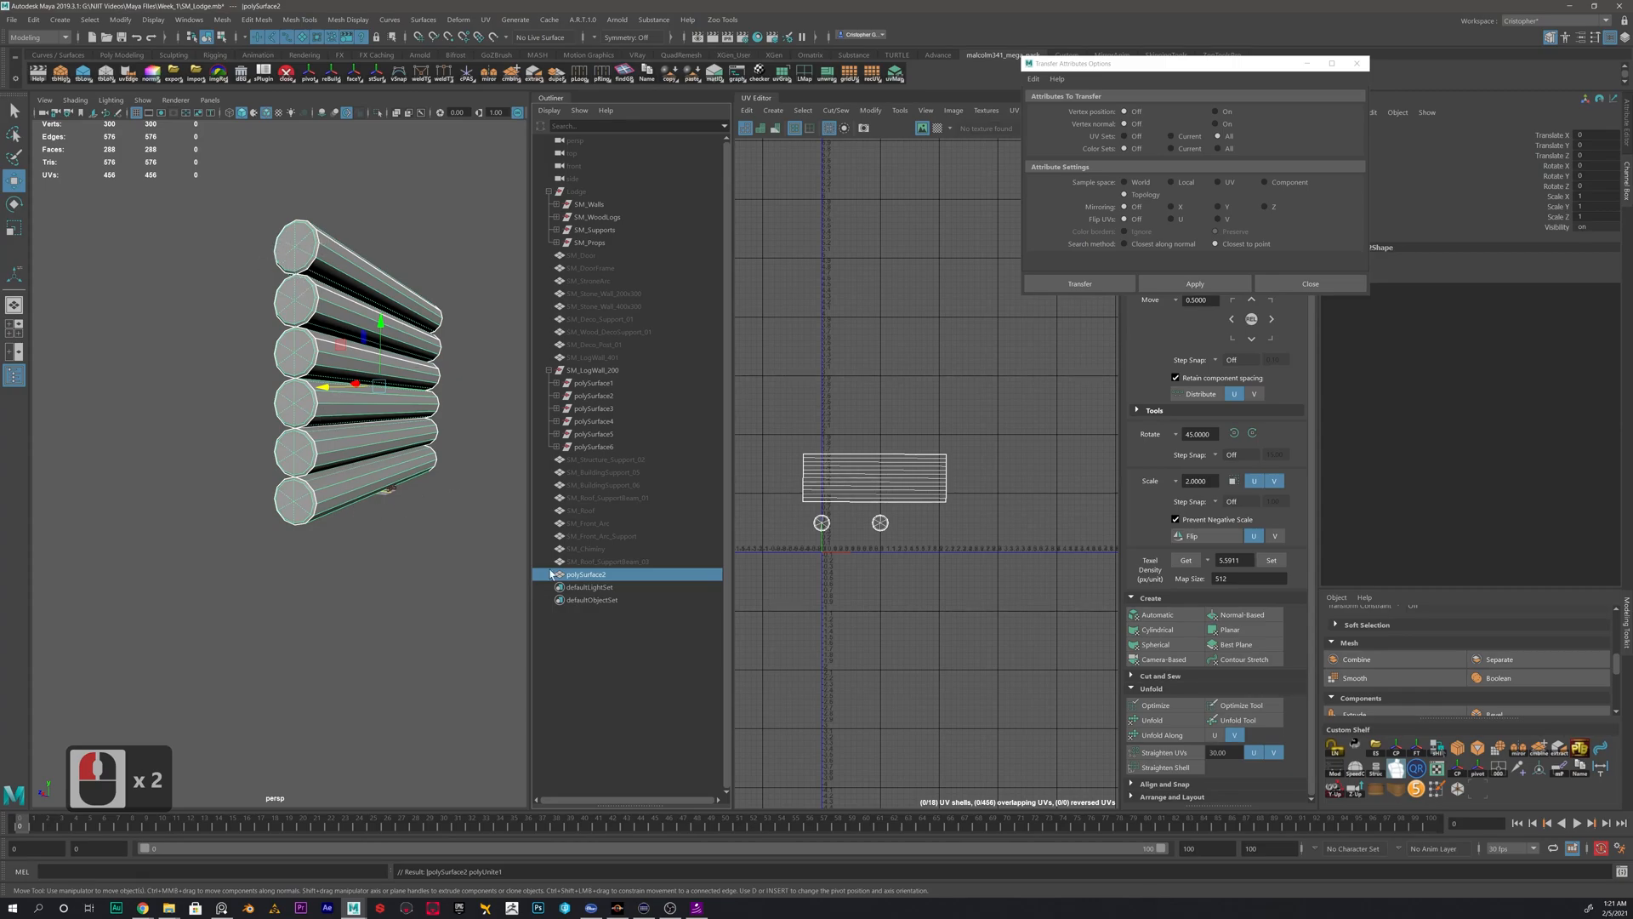
left_click(431, 614)
left_click(591, 575)
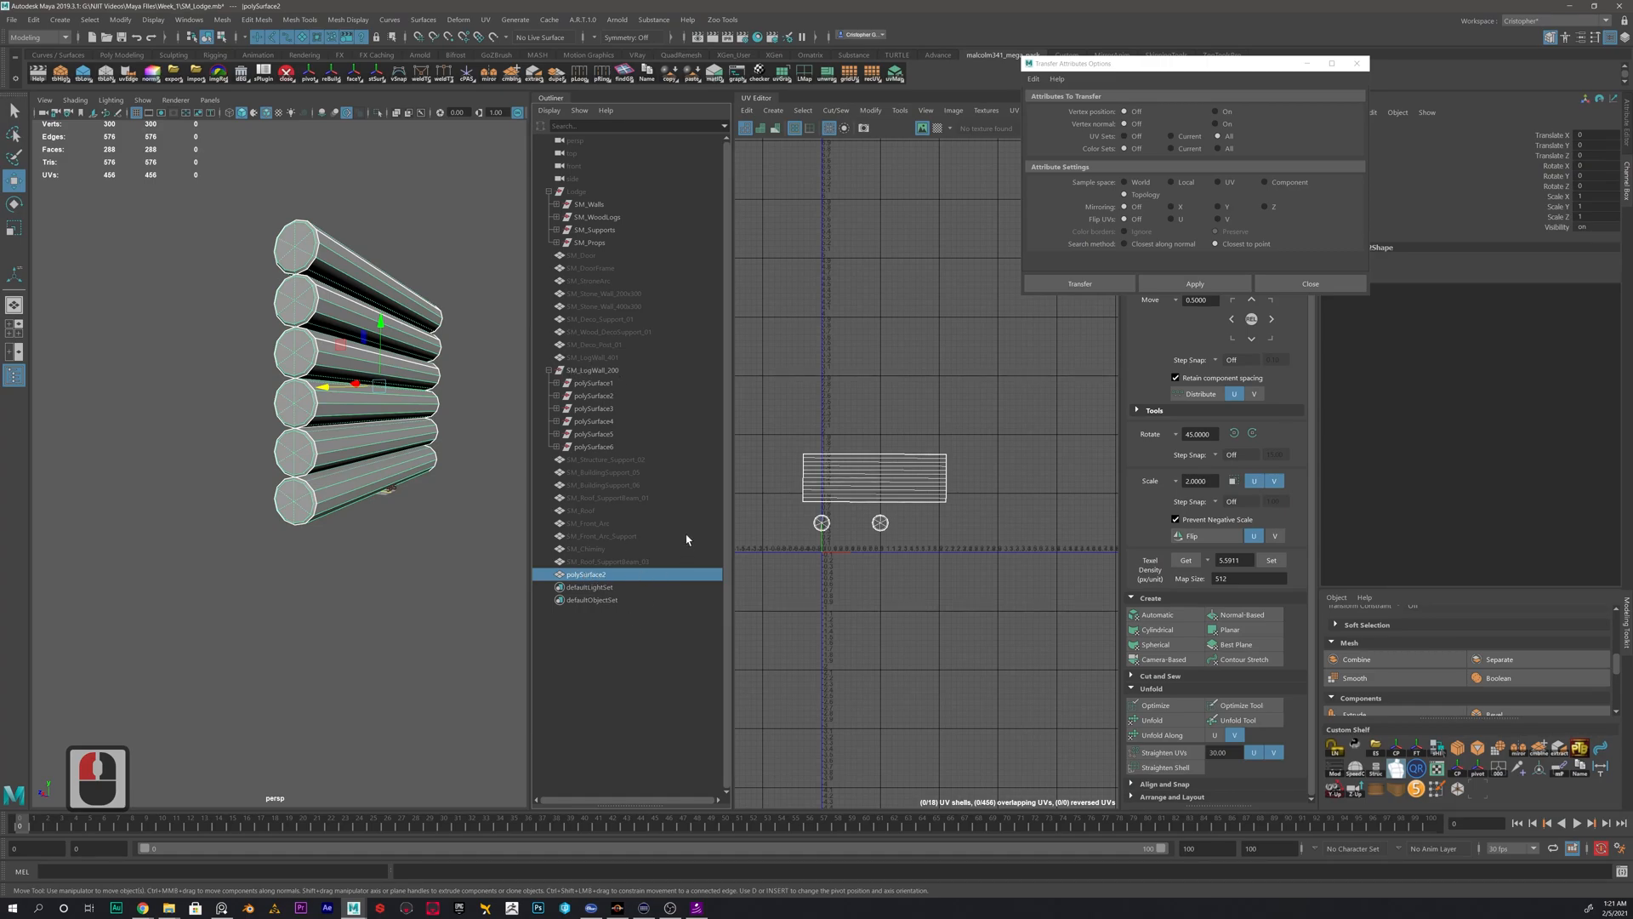
- Delete the combined log mesh's construction history and rename the mesh to the original group's name, SM_LogWall_200
double_click(584, 372)
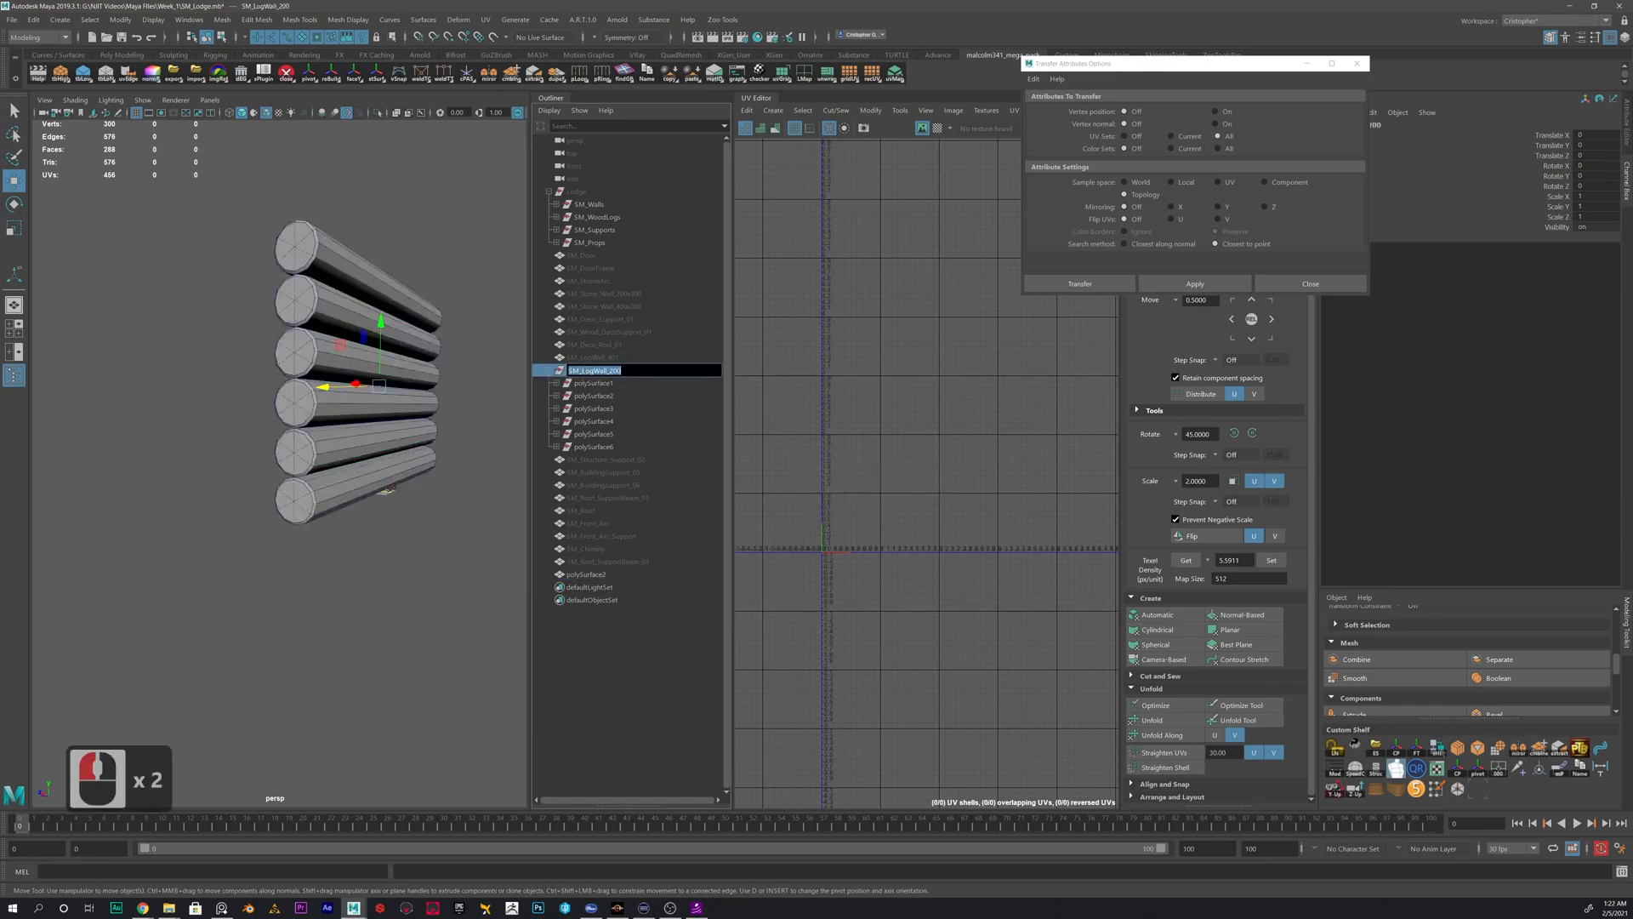
key("ctrl+c")
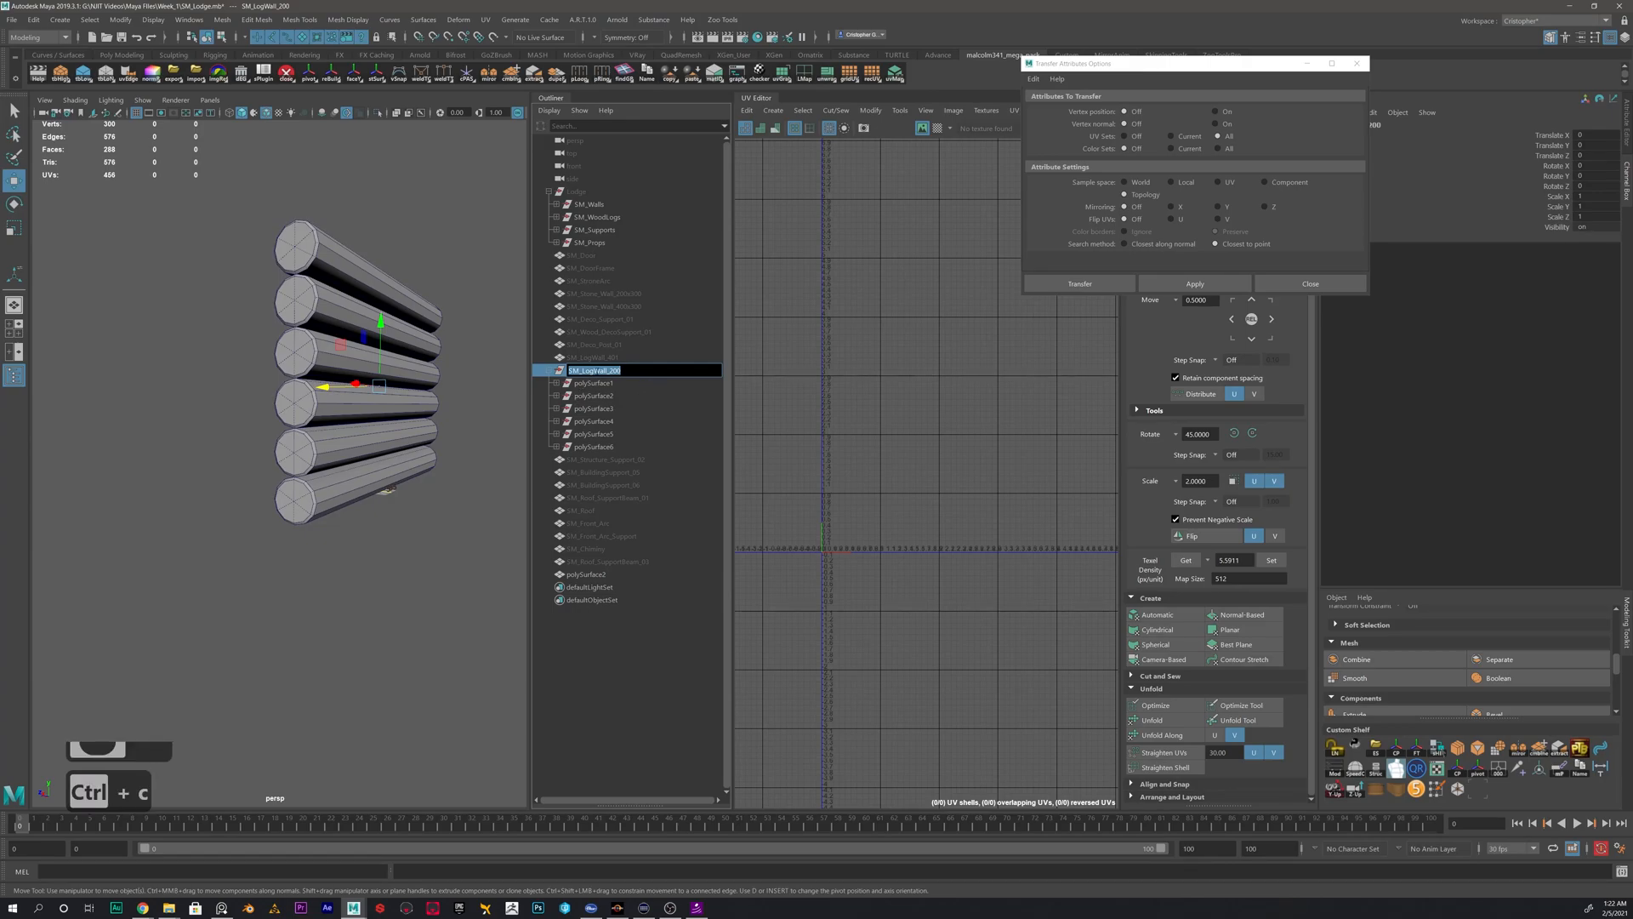
left_click(594, 575)
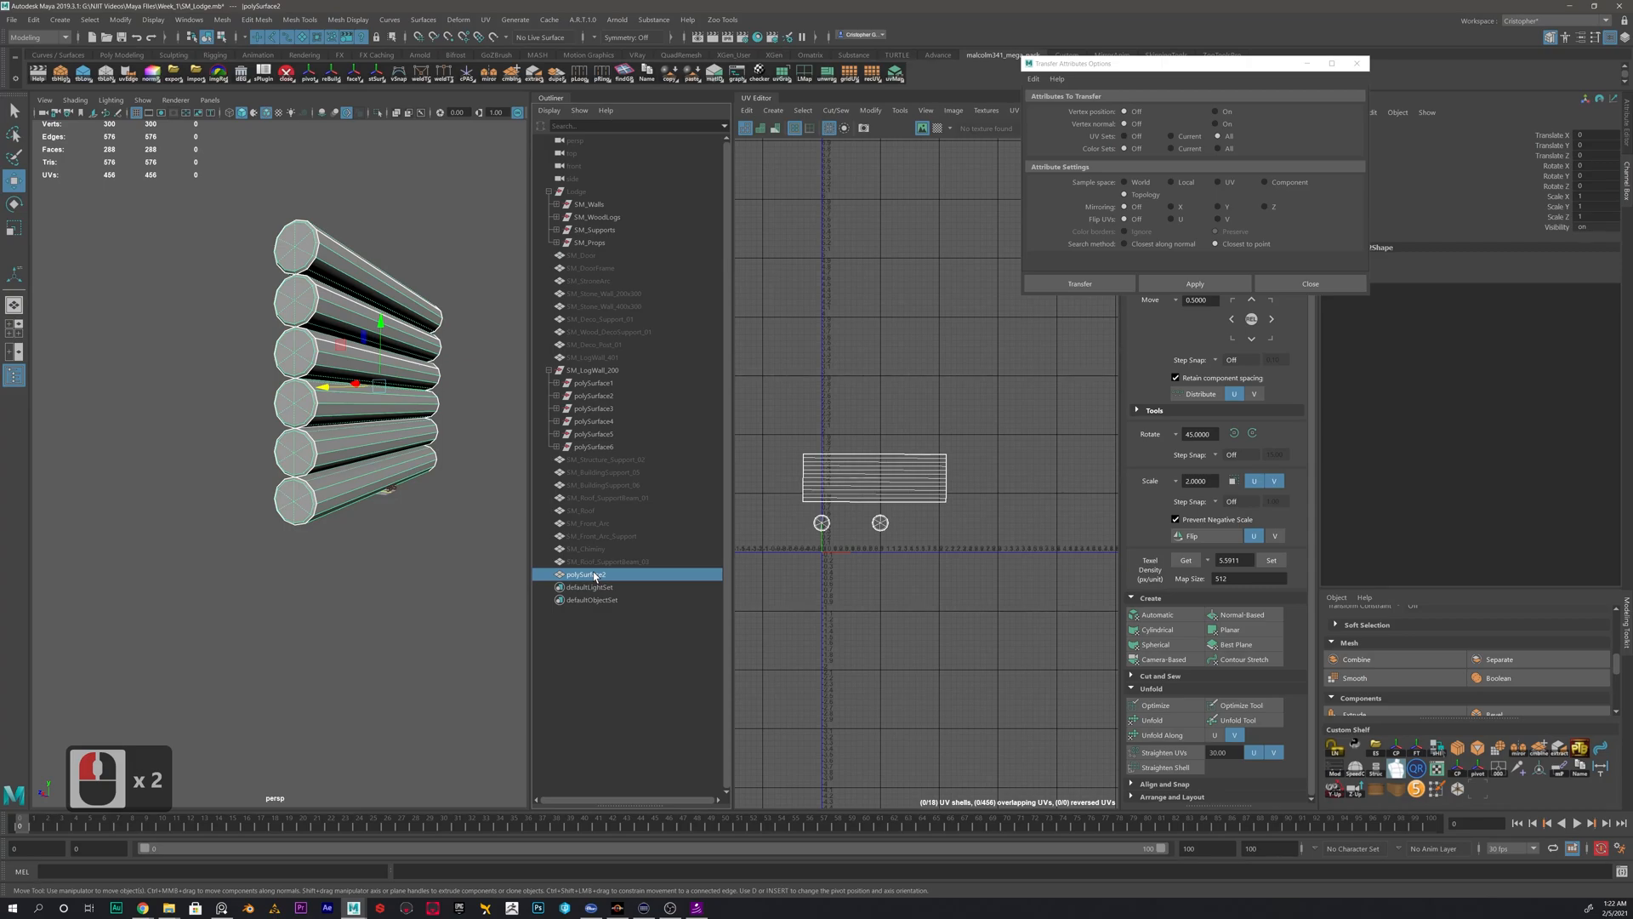
key("alt+shift+d")
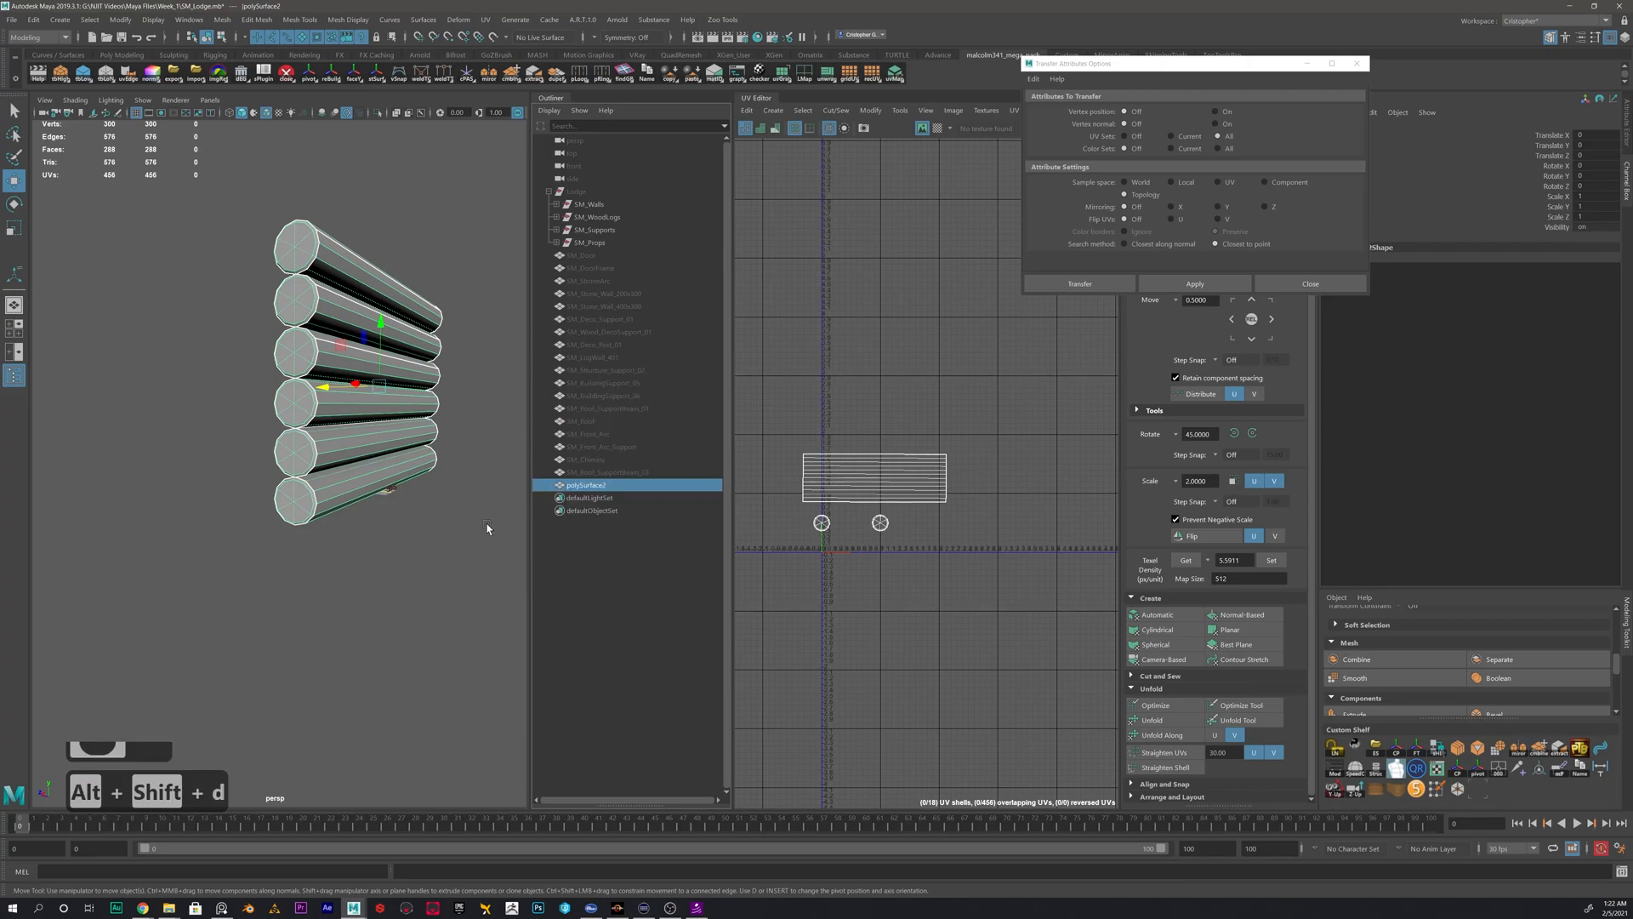
double_click(592, 485)
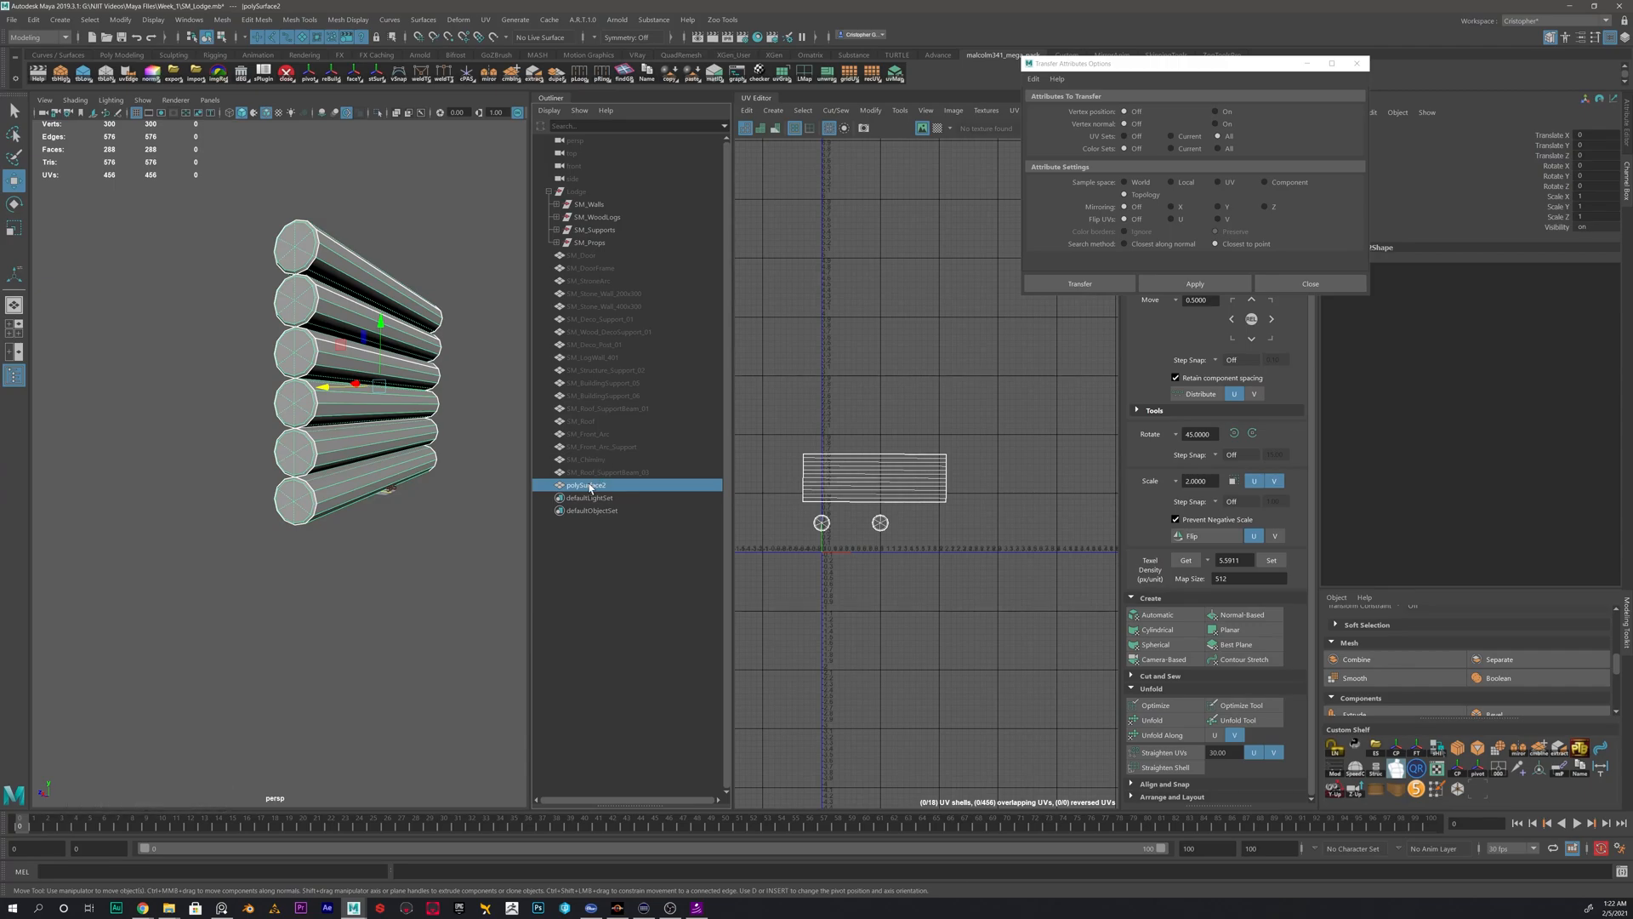
key("ctrl+v")
key("Return")
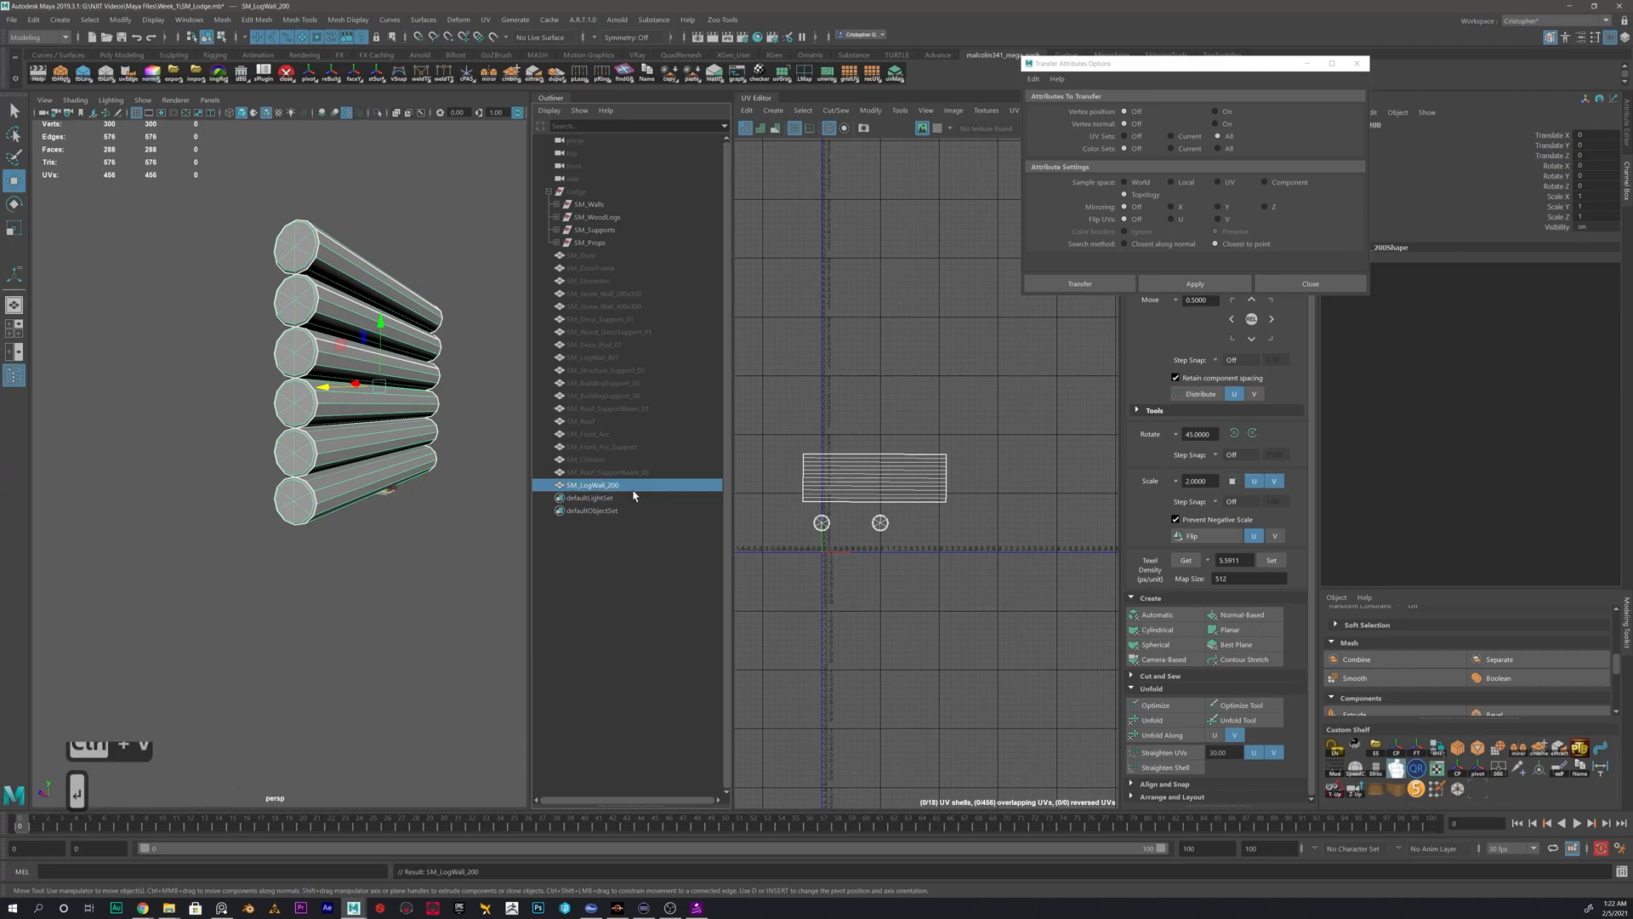
- Hide SM_LogWall_200 and show SM_LogWall_401 in its place
left_click(467, 426)
left_click(373, 388)
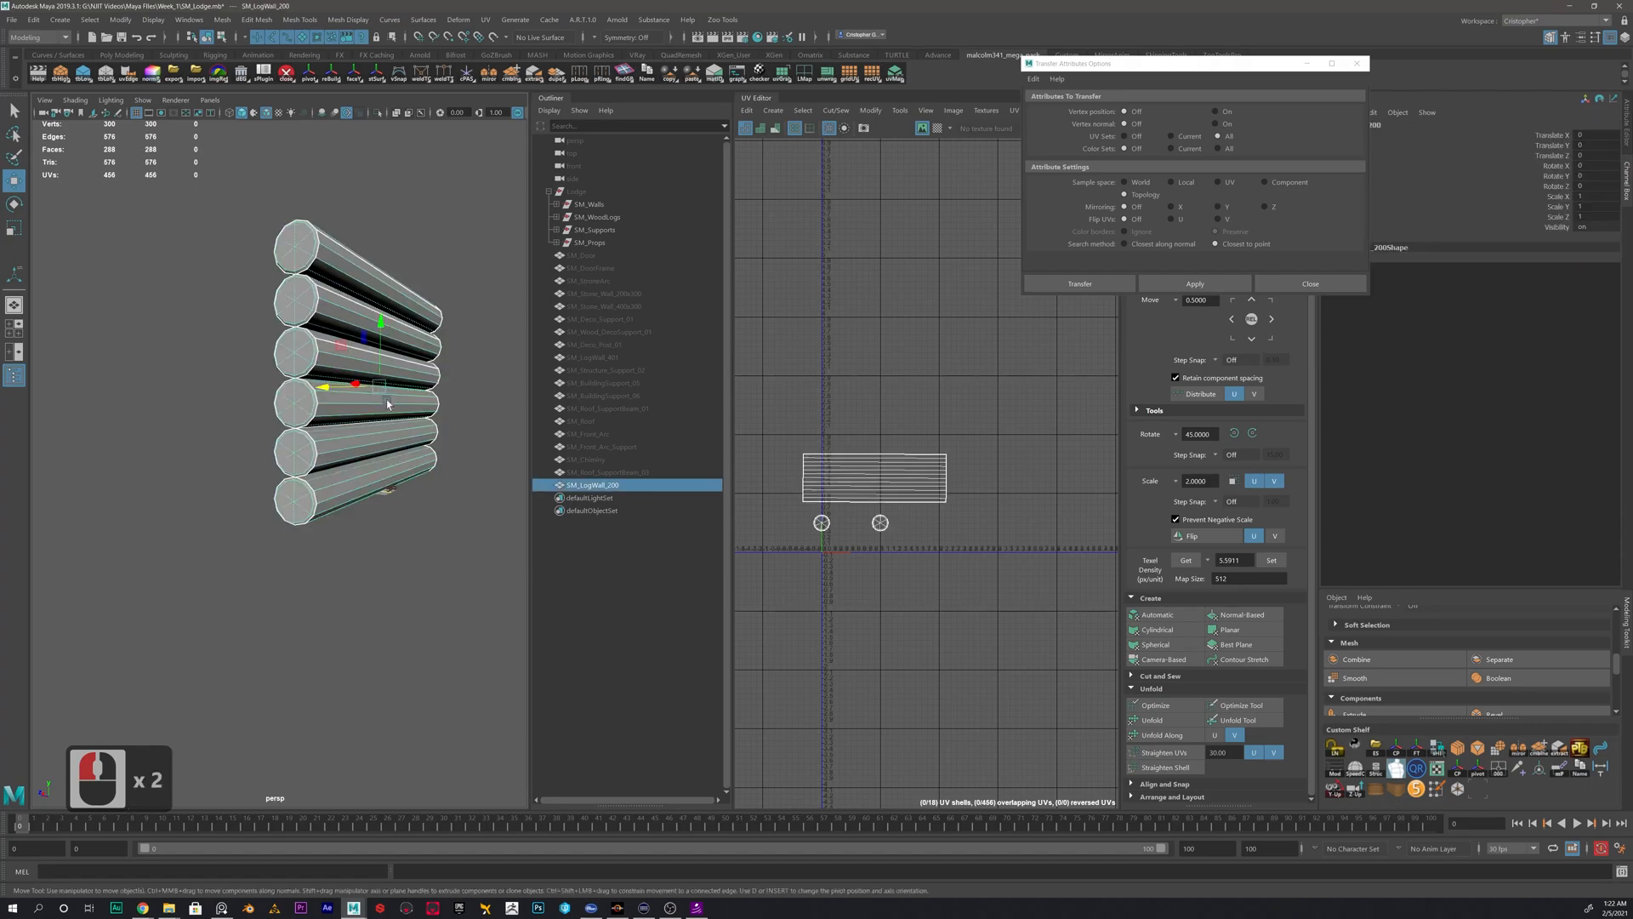
scroll(431, 419, "down", 4)
left_click_drag(430, 419, 426, 317, "alt")
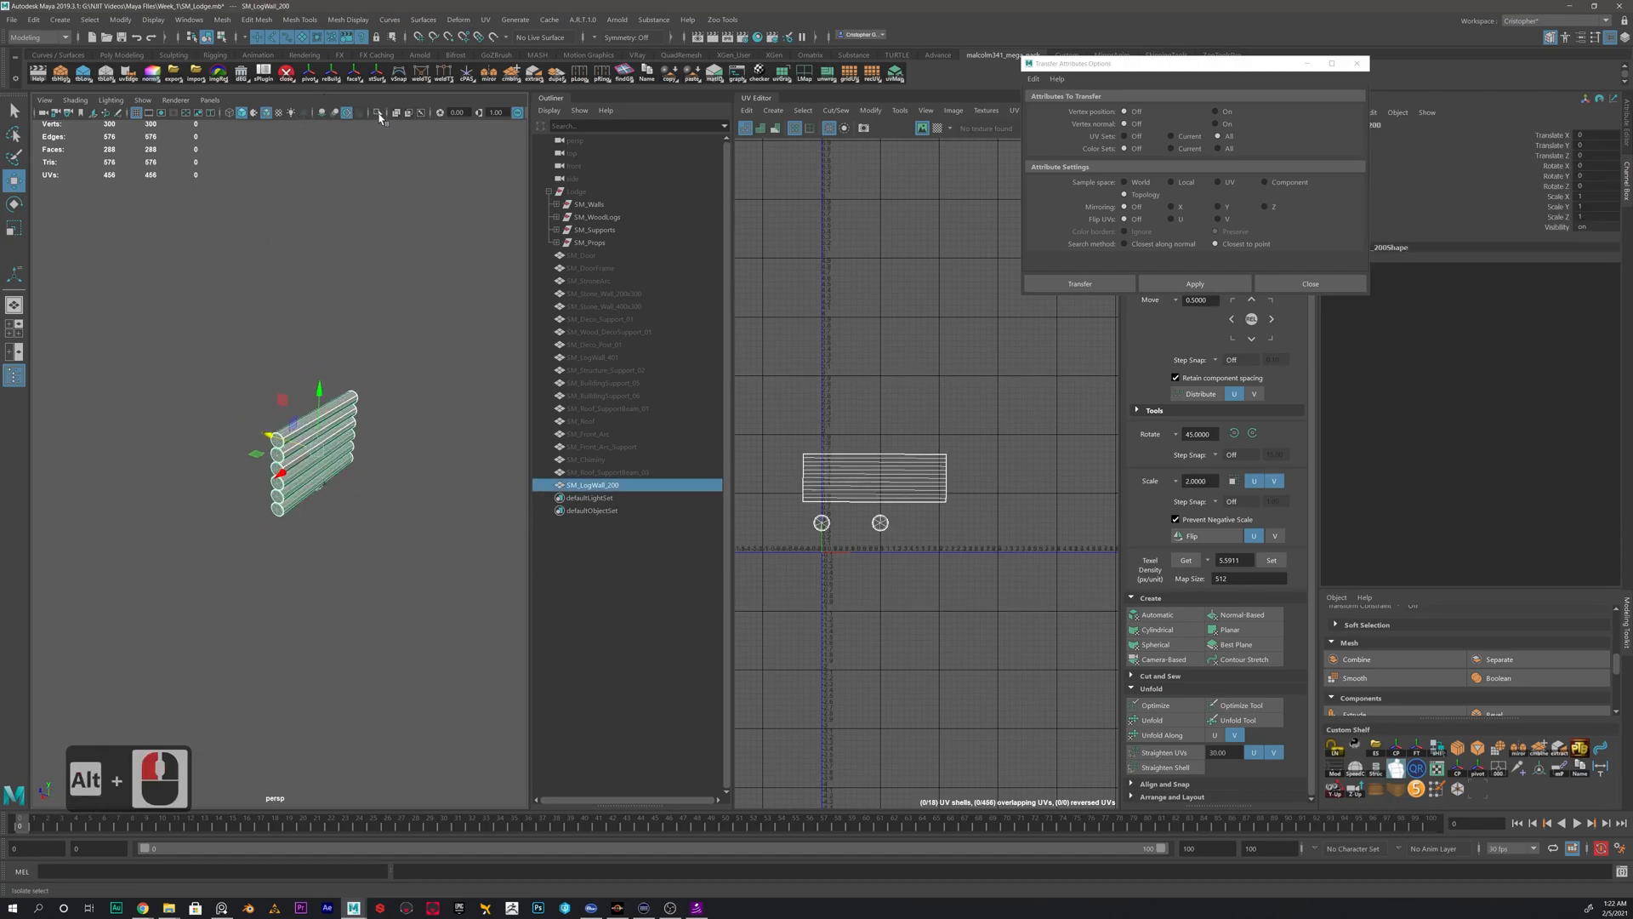
left_click(611, 485)
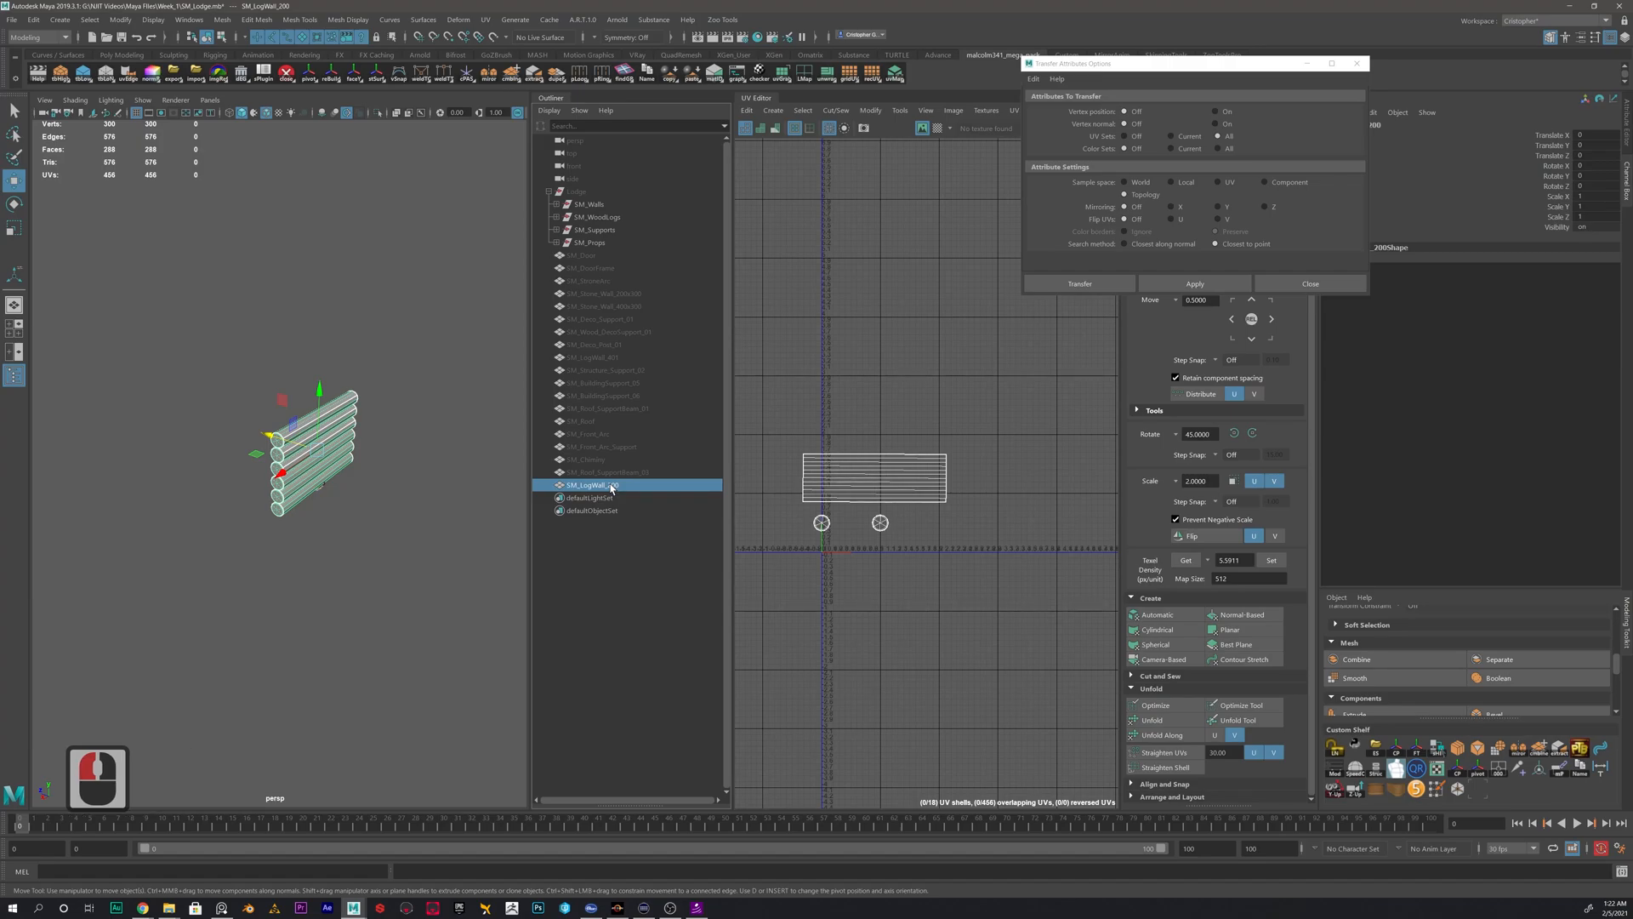
key("h")
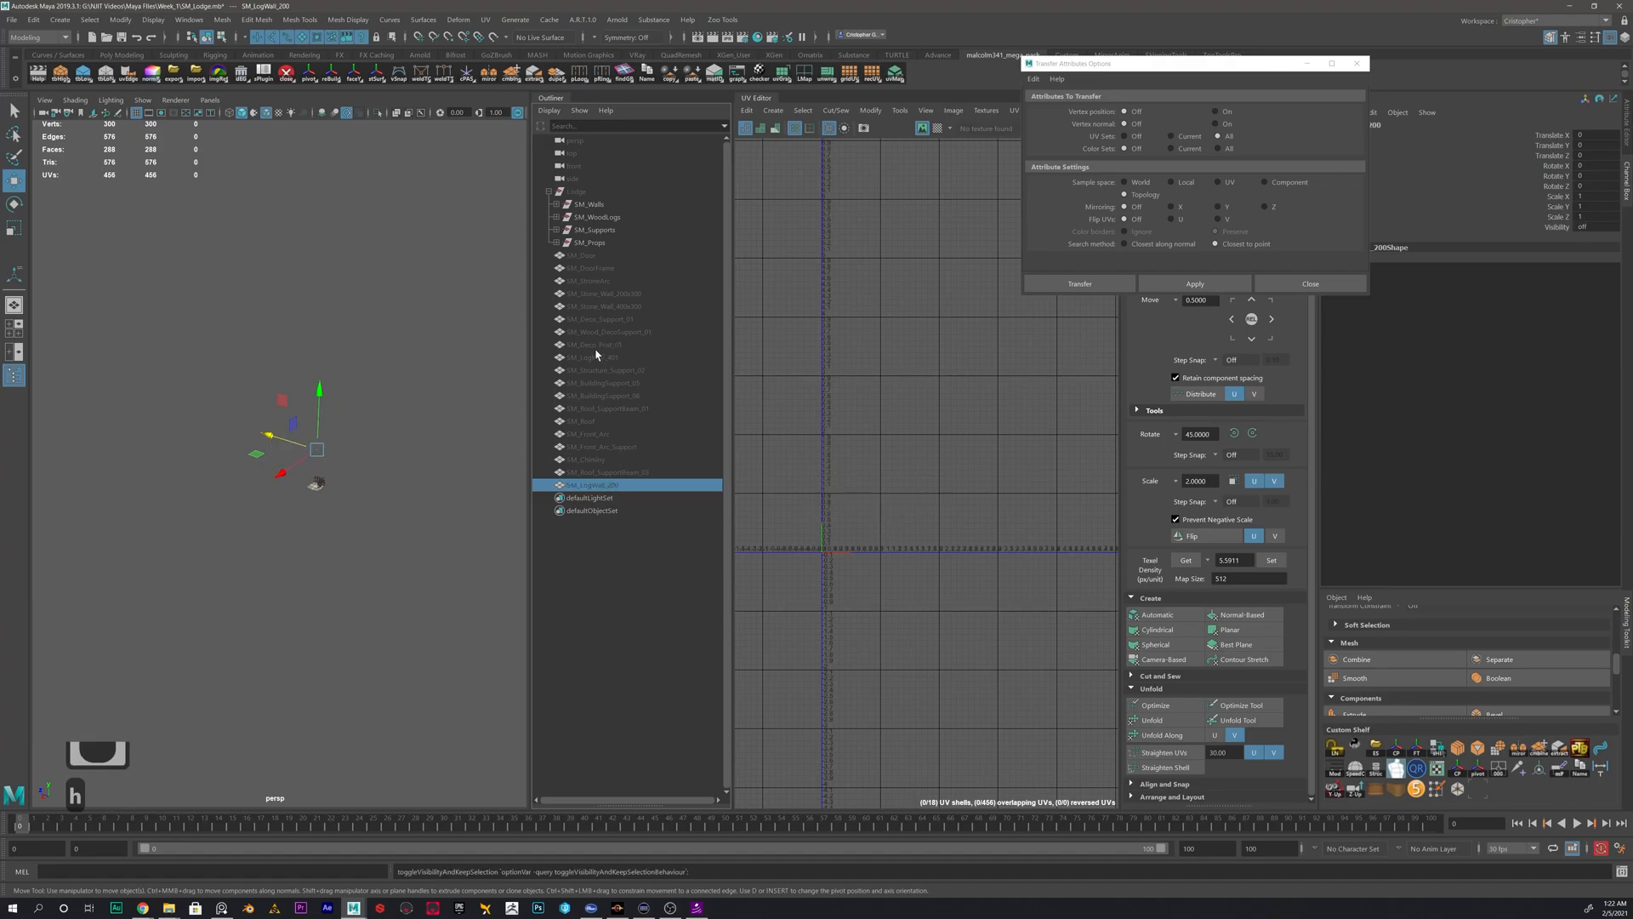
left_click(596, 356)
key("h")
left_click_drag(251, 573, 268, 531, "alt")
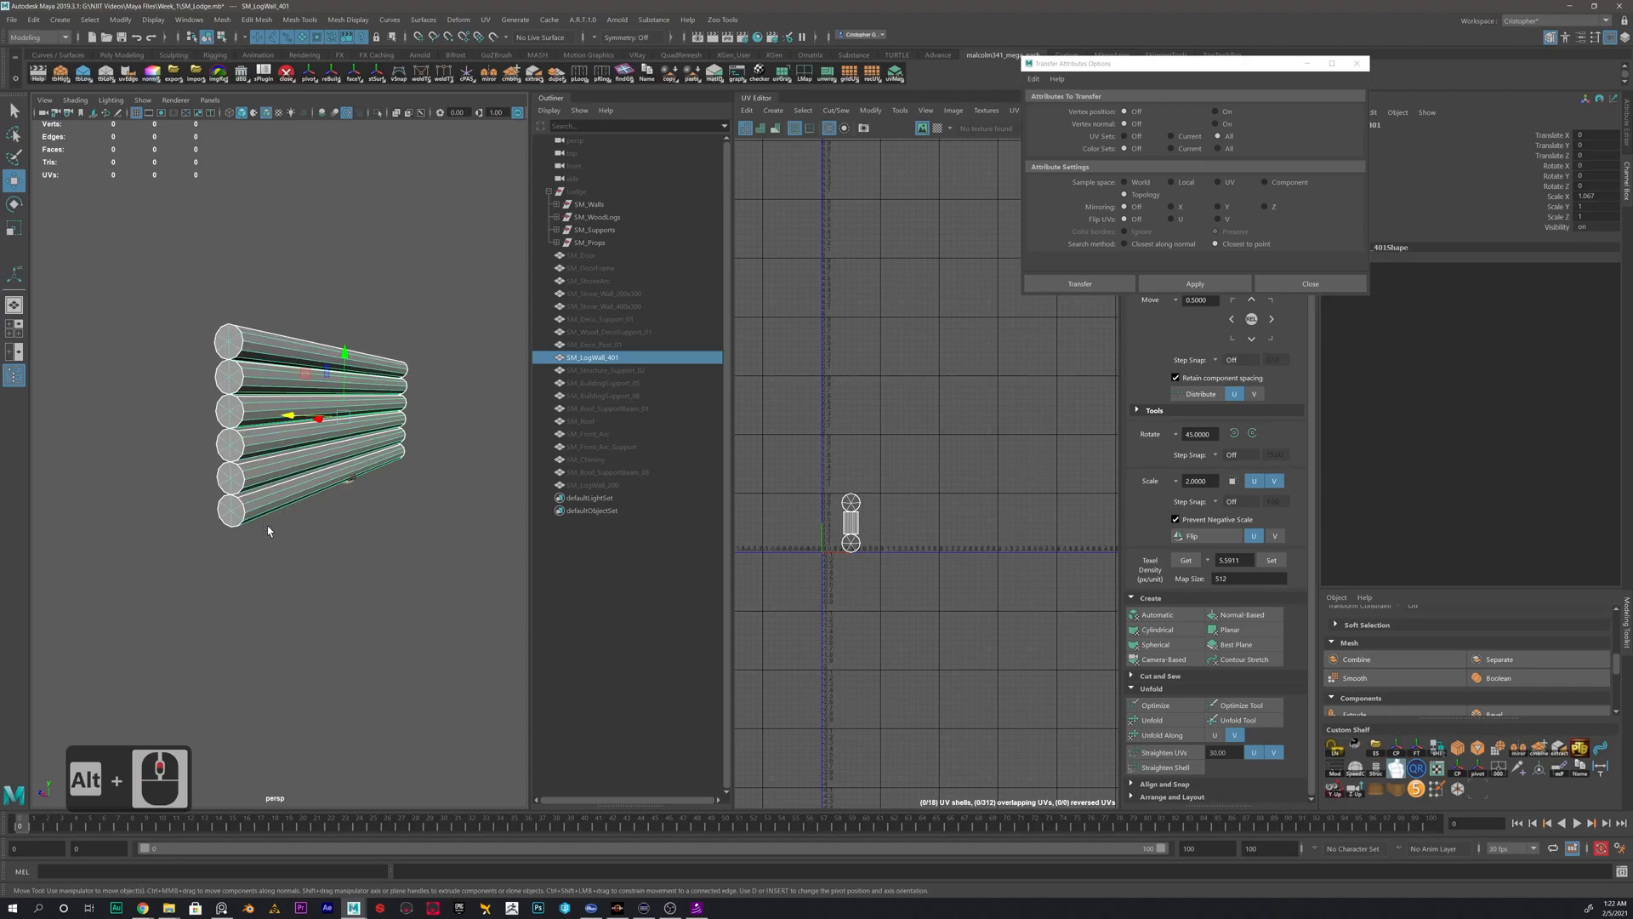
scroll(268, 530, "up", 2, "alt")
left_click_drag(254, 359, 212, 391, "alt")
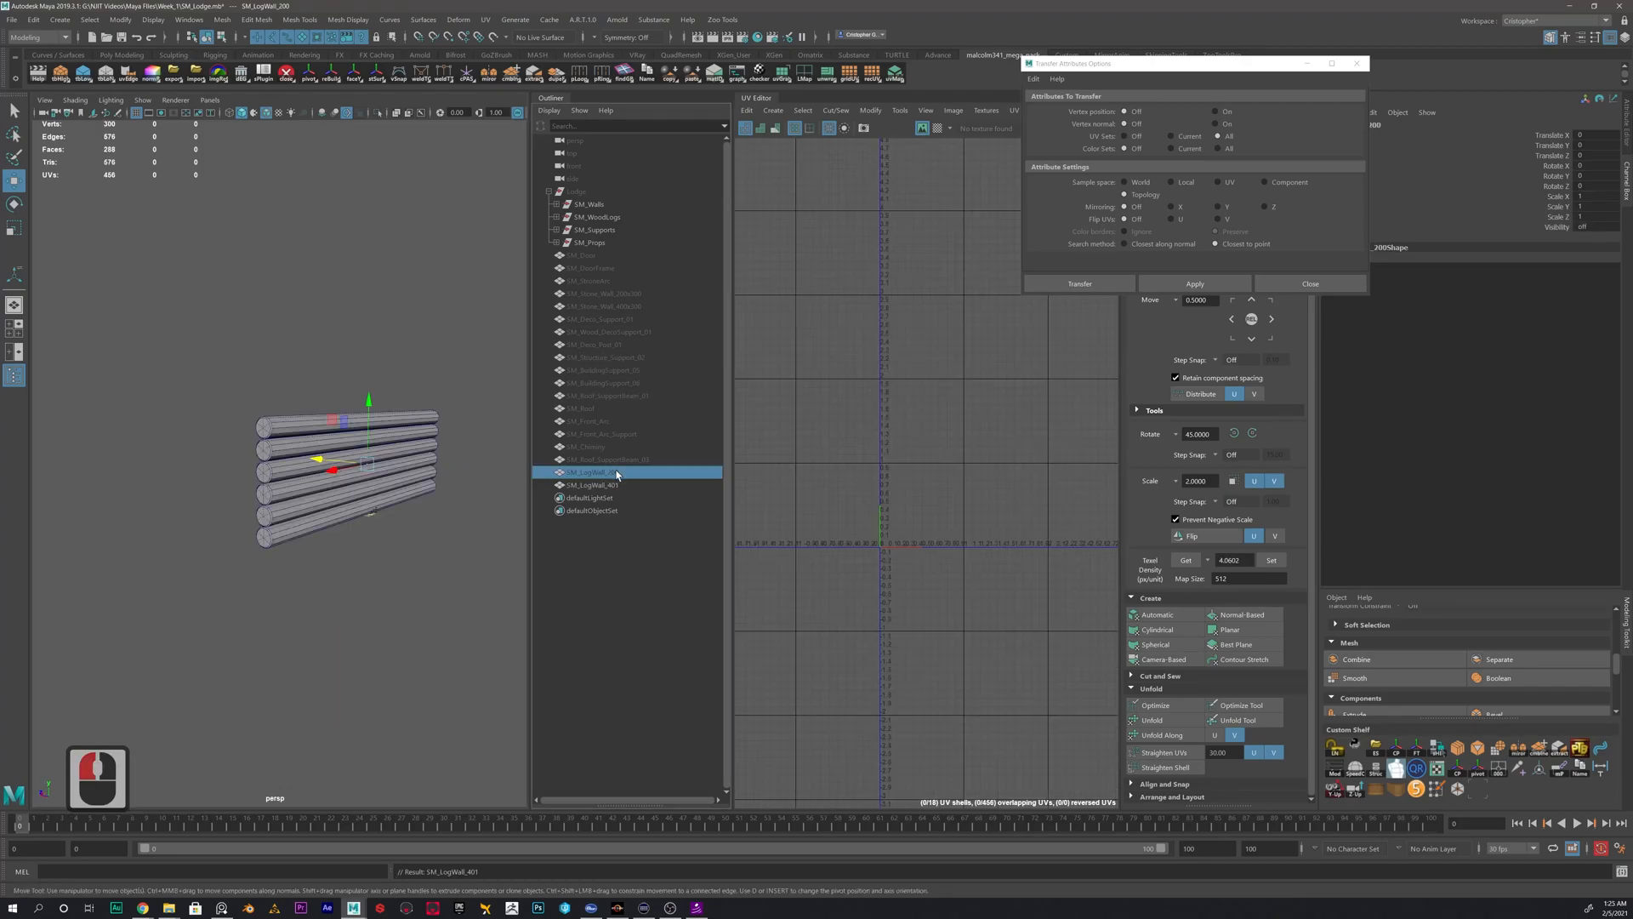
- Unhide SM_LogWall_200, SM_Roof_SupportBeam_03, SM_Chimney, SM_Front_Arc_Support and SM_Front_Arc
key("h")
left_click(611, 461)
key("h")
left_click(611, 449)
key("h")
left_click(611, 436)
key("h")
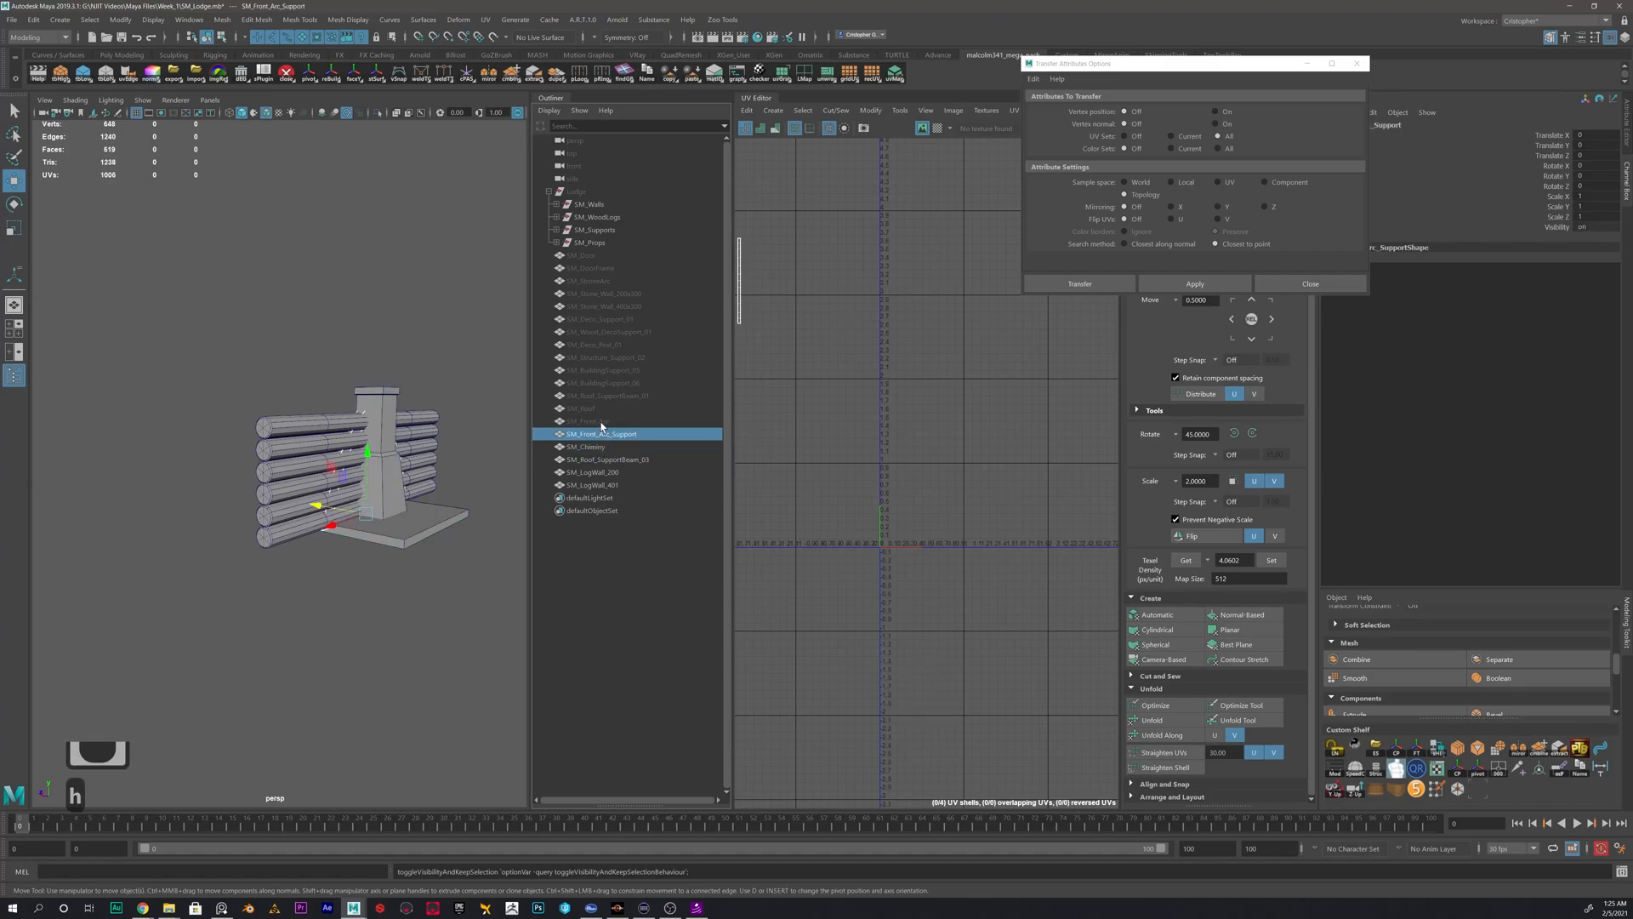
left_click(611, 423)
key("h")
- Unhide SM_Roof, SM_Roof_SupportBeam_01, SM_BuildingSupport_06, SM_BuildingSupport_05, SM_Structure_Support_02 and SM_Deco_Post_01
left_click(610, 411)
key("h")
left_click(609, 397)
key("h")
left_click(611, 383)
key("h")
left_click(611, 370)
key("h")
left_click(614, 345)
left_click(621, 359)
key("h")
left_click(614, 345)
key("h")
- Select SM_Deco_Post_01 and isolate it in the viewport
left_click(610, 332)
left_click(636, 346)
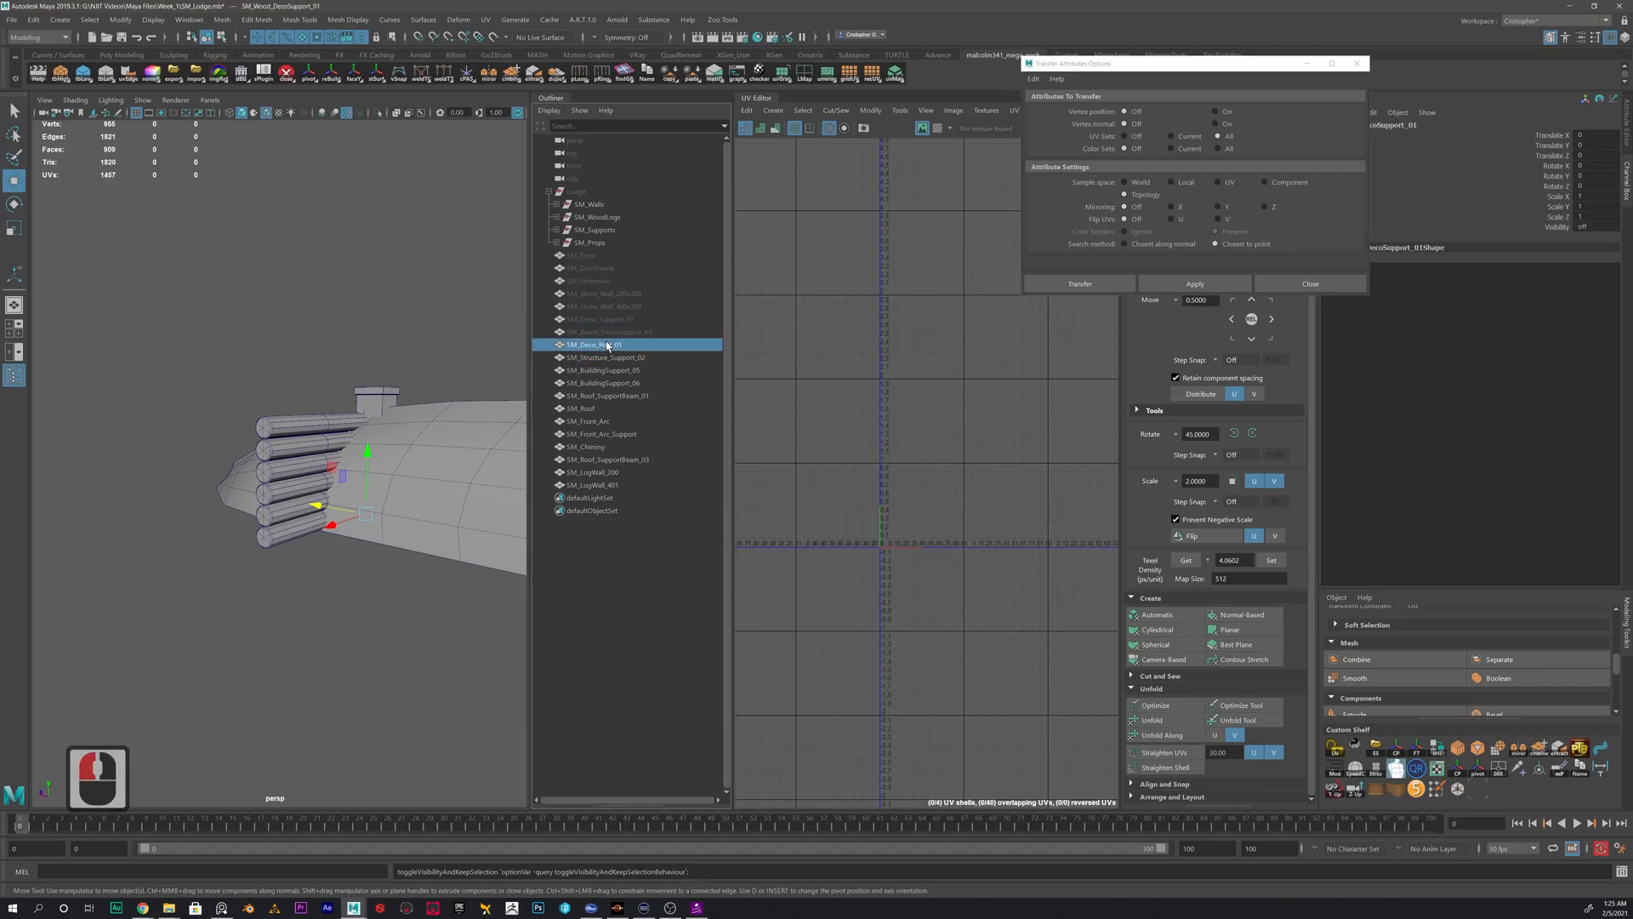
scroll(914, 551, "down", 15)
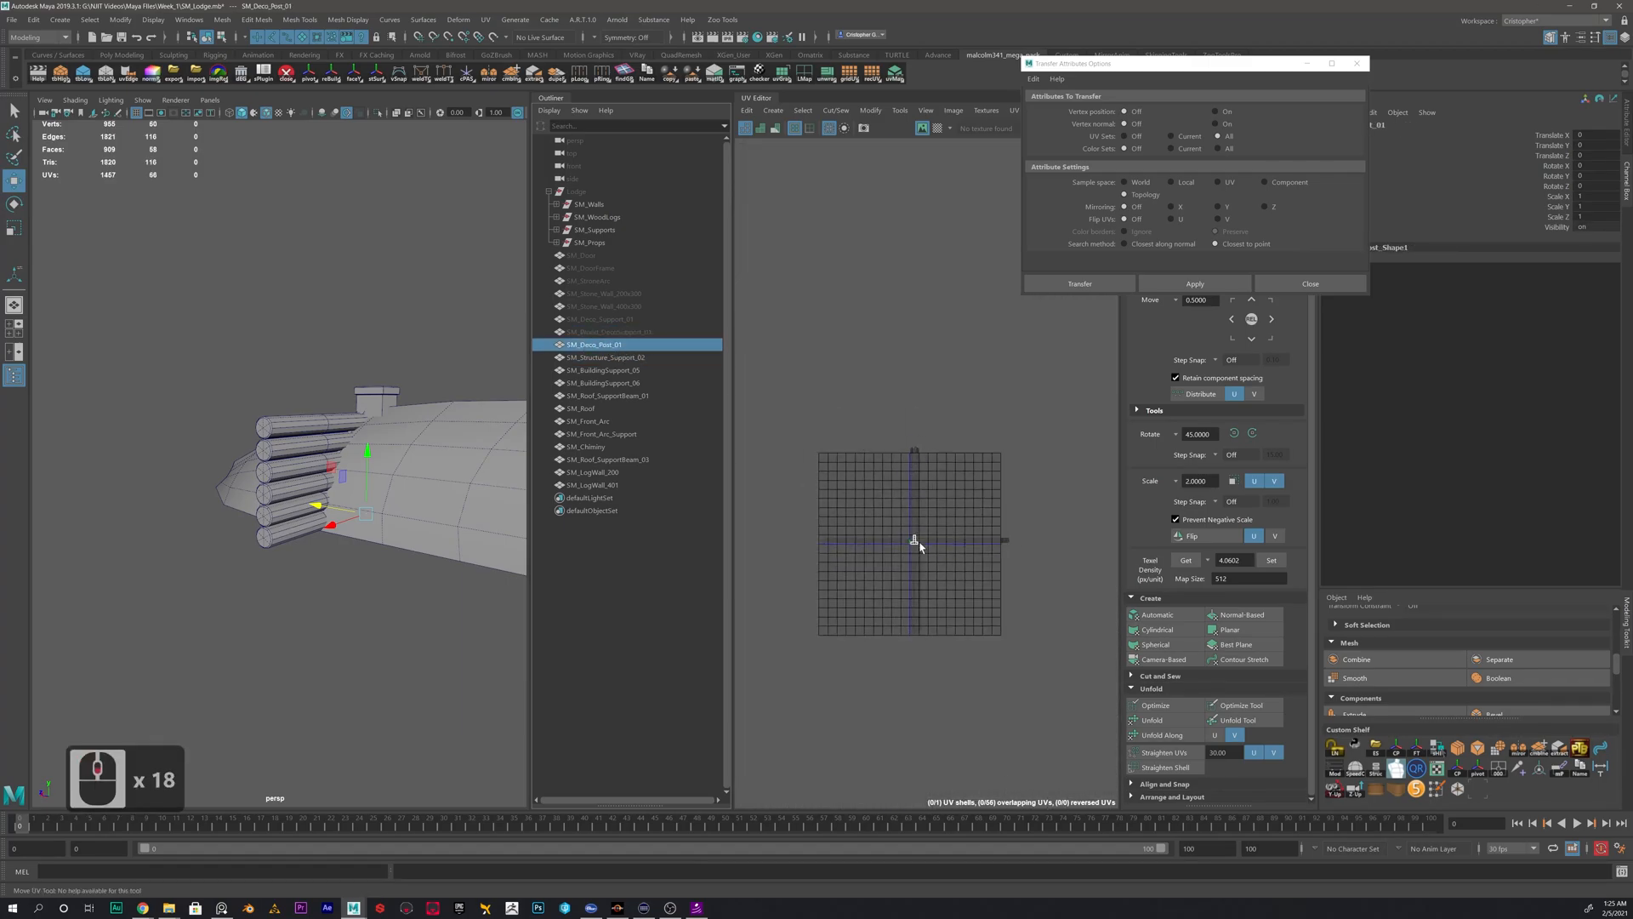
scroll(920, 550, "up", 8)
left_click_drag(332, 479, 341, 541, "alt")
left_click(377, 112)
scroll(385, 507, "up", 4, "alt")
middle_click_drag(385, 507, 299, 478, "alt")
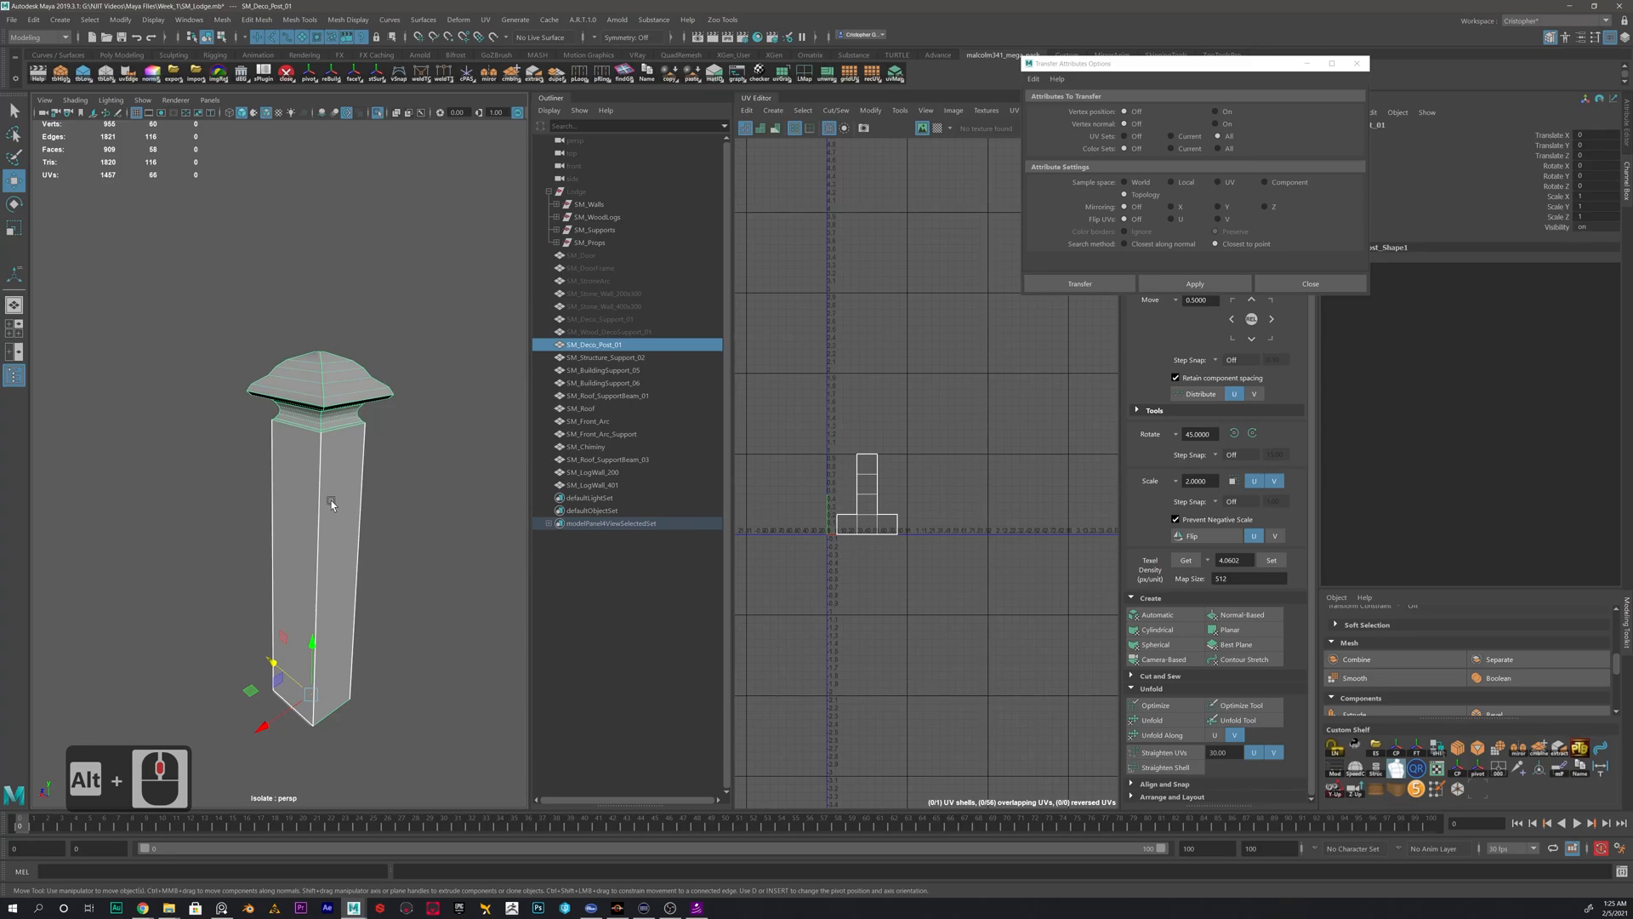
- Delete the bottom face of the deco post's shaft
scroll(331, 504, "up", 2)
scroll(302, 427, "down", 4)
right_click(306, 474)
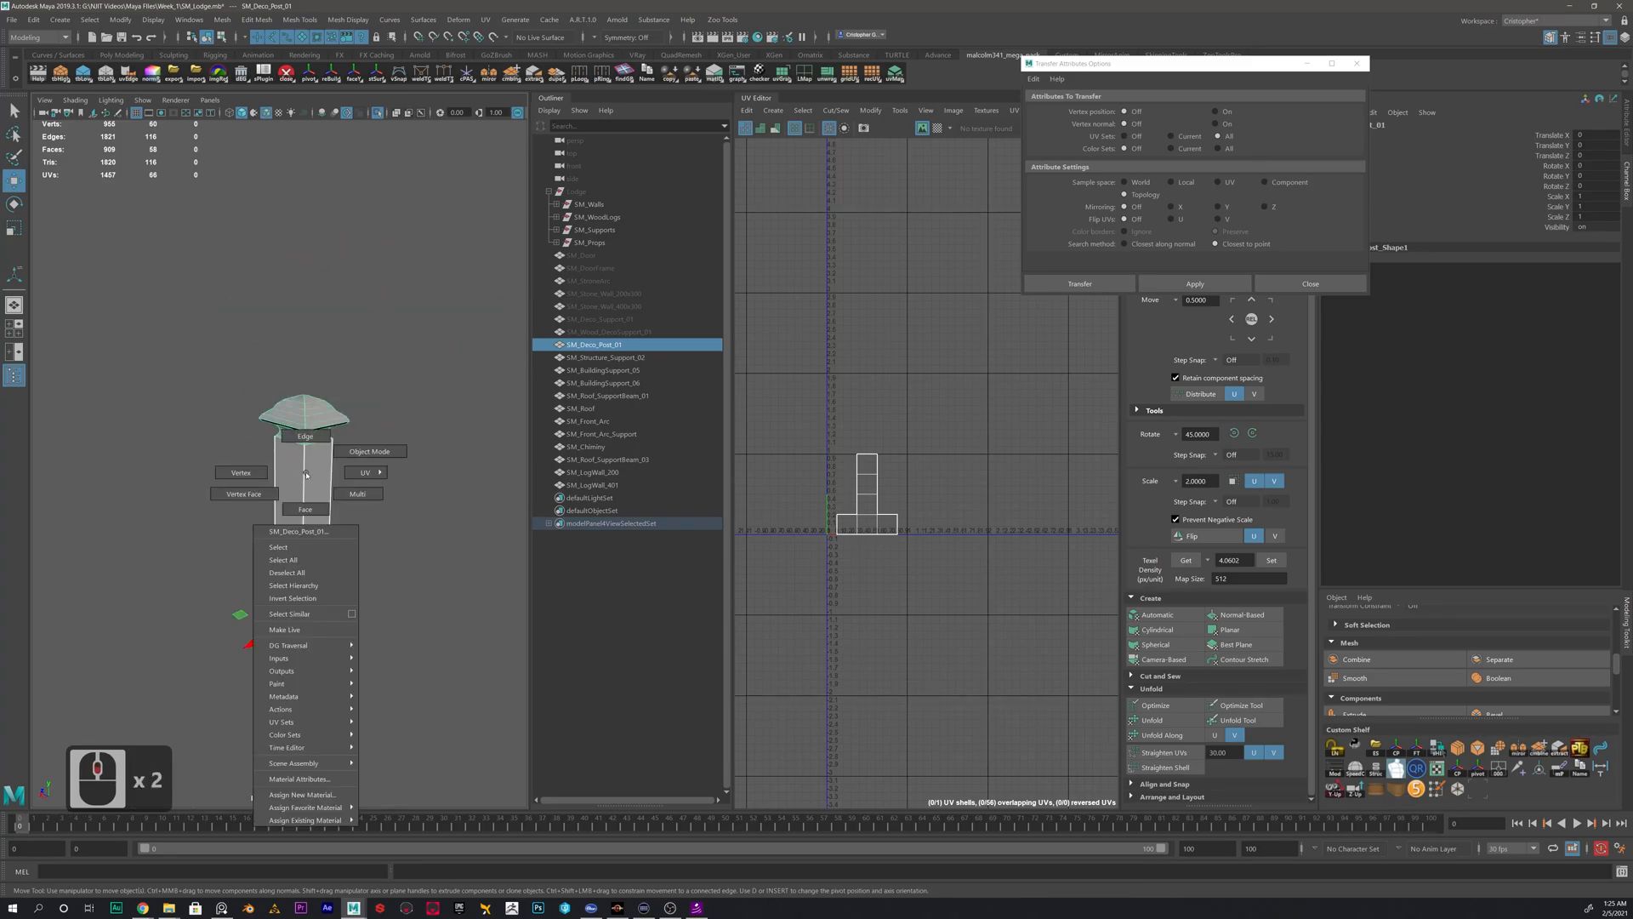
scroll(308, 437, "up", 5, "alt")
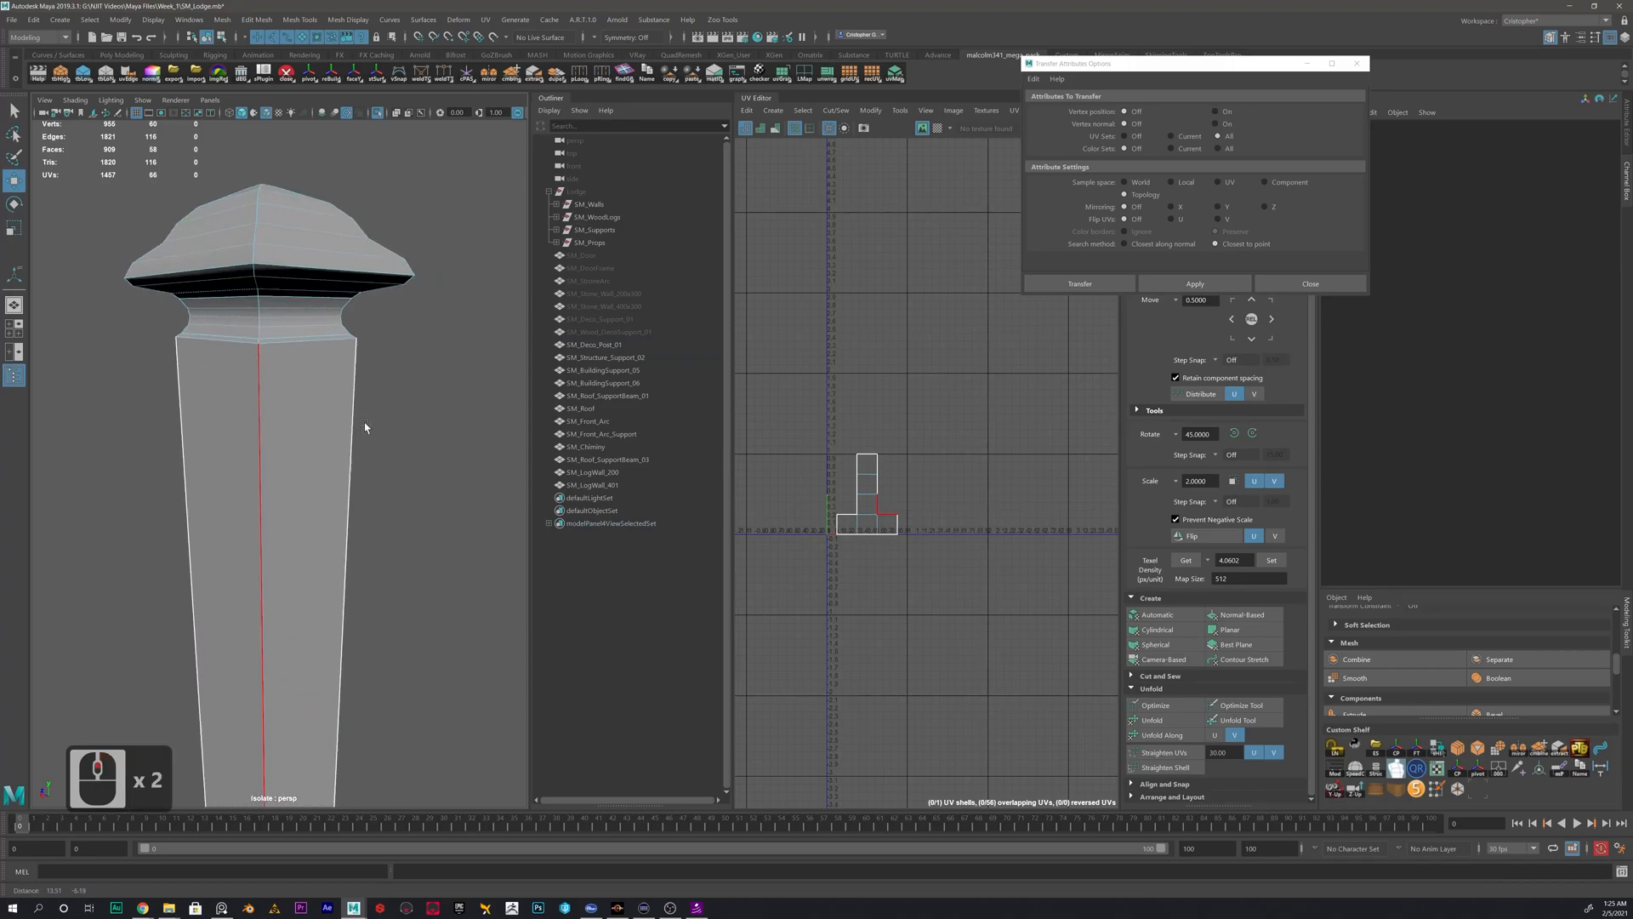
mouse_move(335, 419)
right_mouse_down()
mouse_move(292, 429)
mouse_move(361, 408)
right_mouse_up()
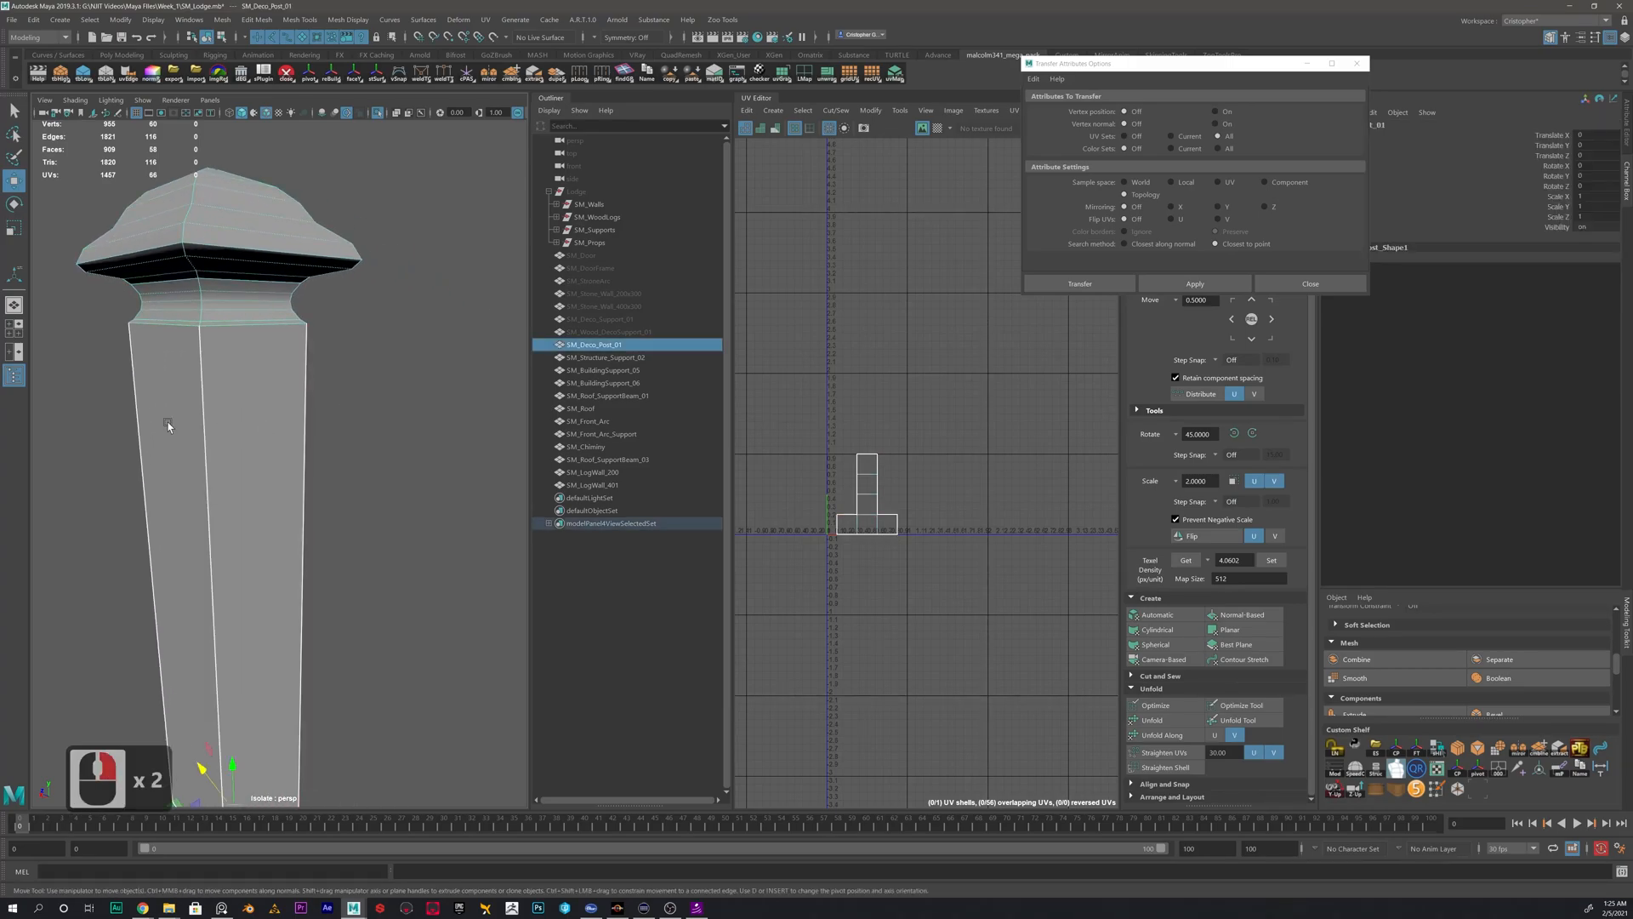
left_click_drag(254, 308, 327, 393, "alt")
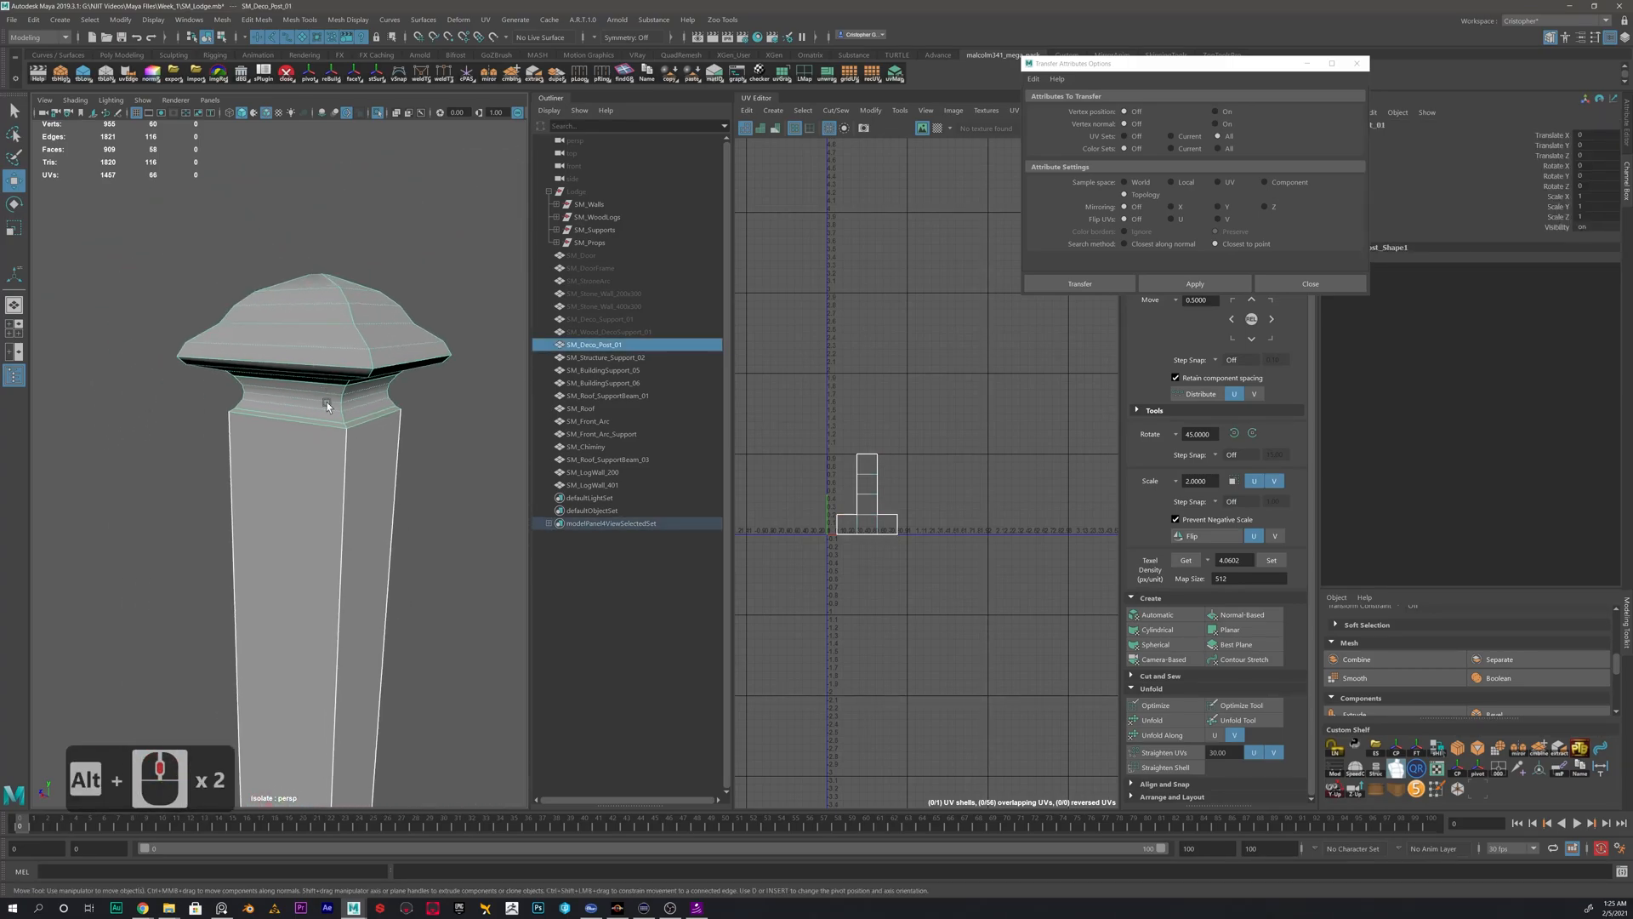
scroll(372, 417, "up", 5, "alt")
scroll(373, 417, "down", 5, "alt")
mouse_move(320, 482)
left_mouse_down("alt")
mouse_move(336, 397)
mouse_move(328, 501)
left_mouse_up("alt")
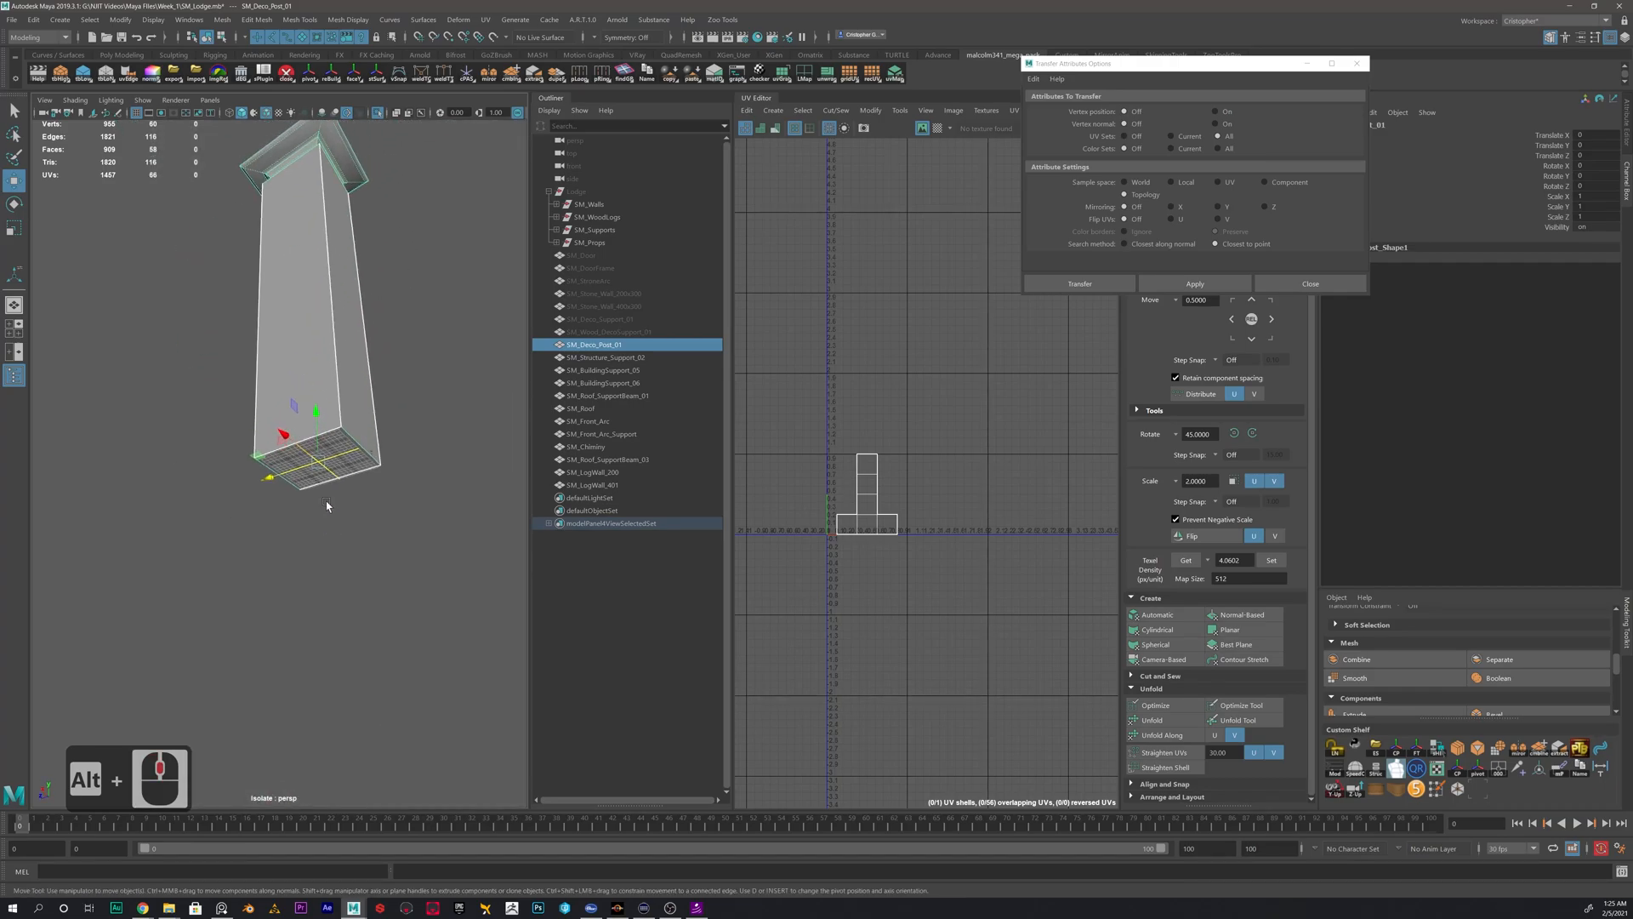
right_click_drag(328, 434, 332, 464)
left_click(335, 462)
key("Delete")
mouse_move(335, 462)
left_mouse_down("alt")
mouse_move(340, 380)
mouse_move(300, 413)
mouse_move(326, 448)
left_mouse_up("alt")
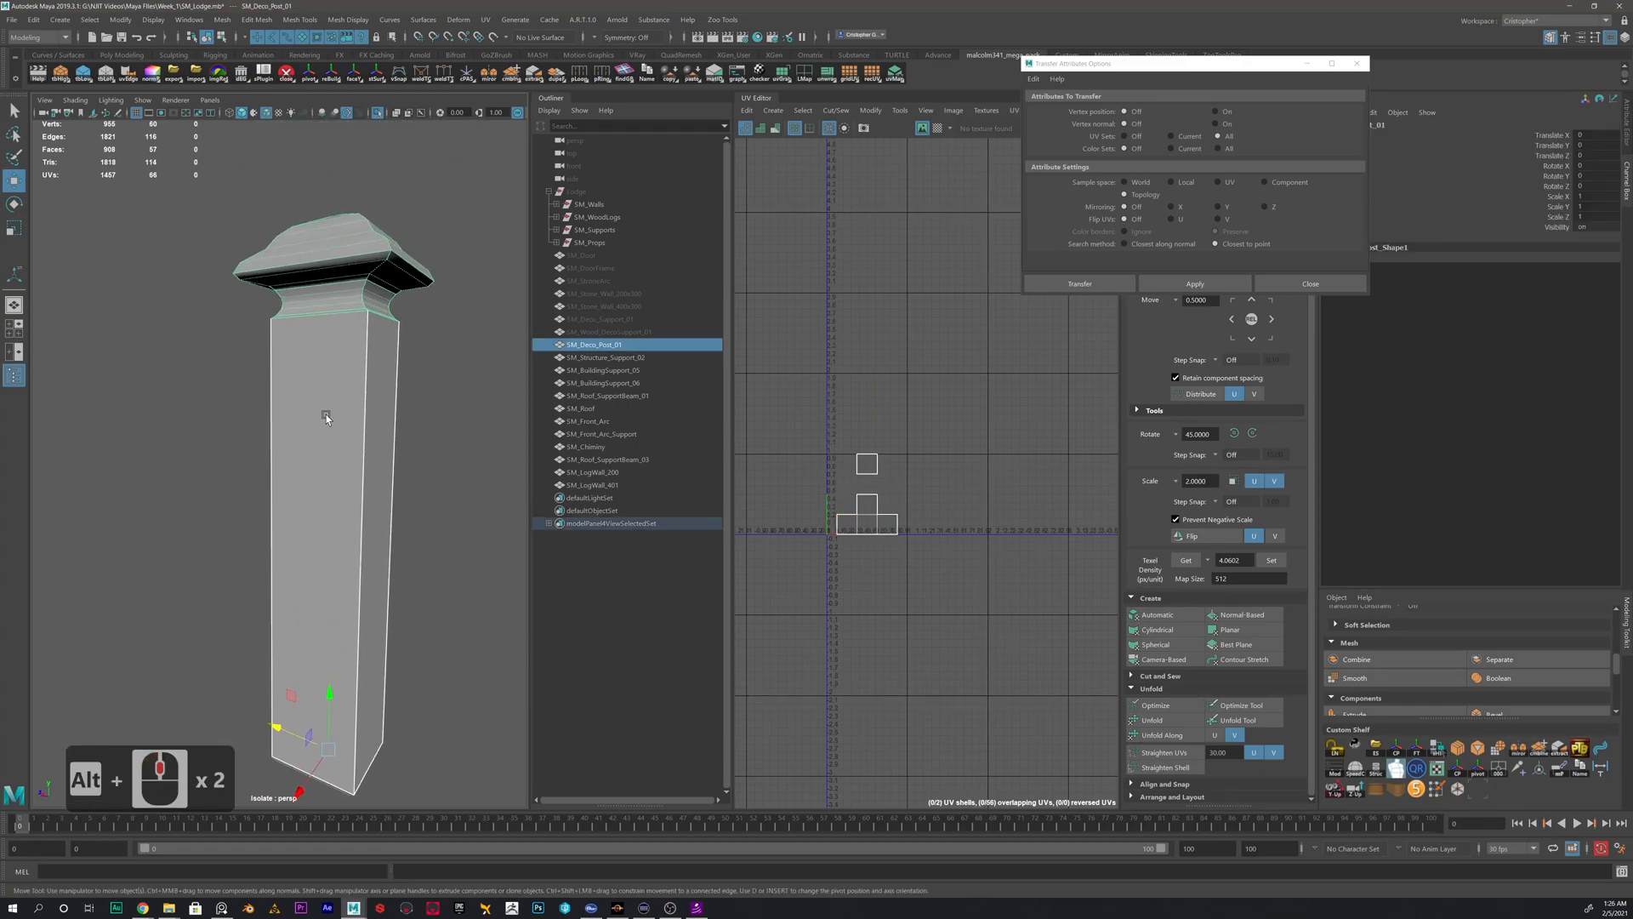
- Cut the post's UVs along the edge loop between neck and shaft and along one shaft corner edge
left_click_drag(374, 366, 312, 479, "alt")
mouse_move(311, 480)
right_mouse_down("alt")
mouse_move(360, 517)
mouse_move(339, 503)
mouse_move(334, 457)
right_mouse_up("alt")
double_click(333, 452)
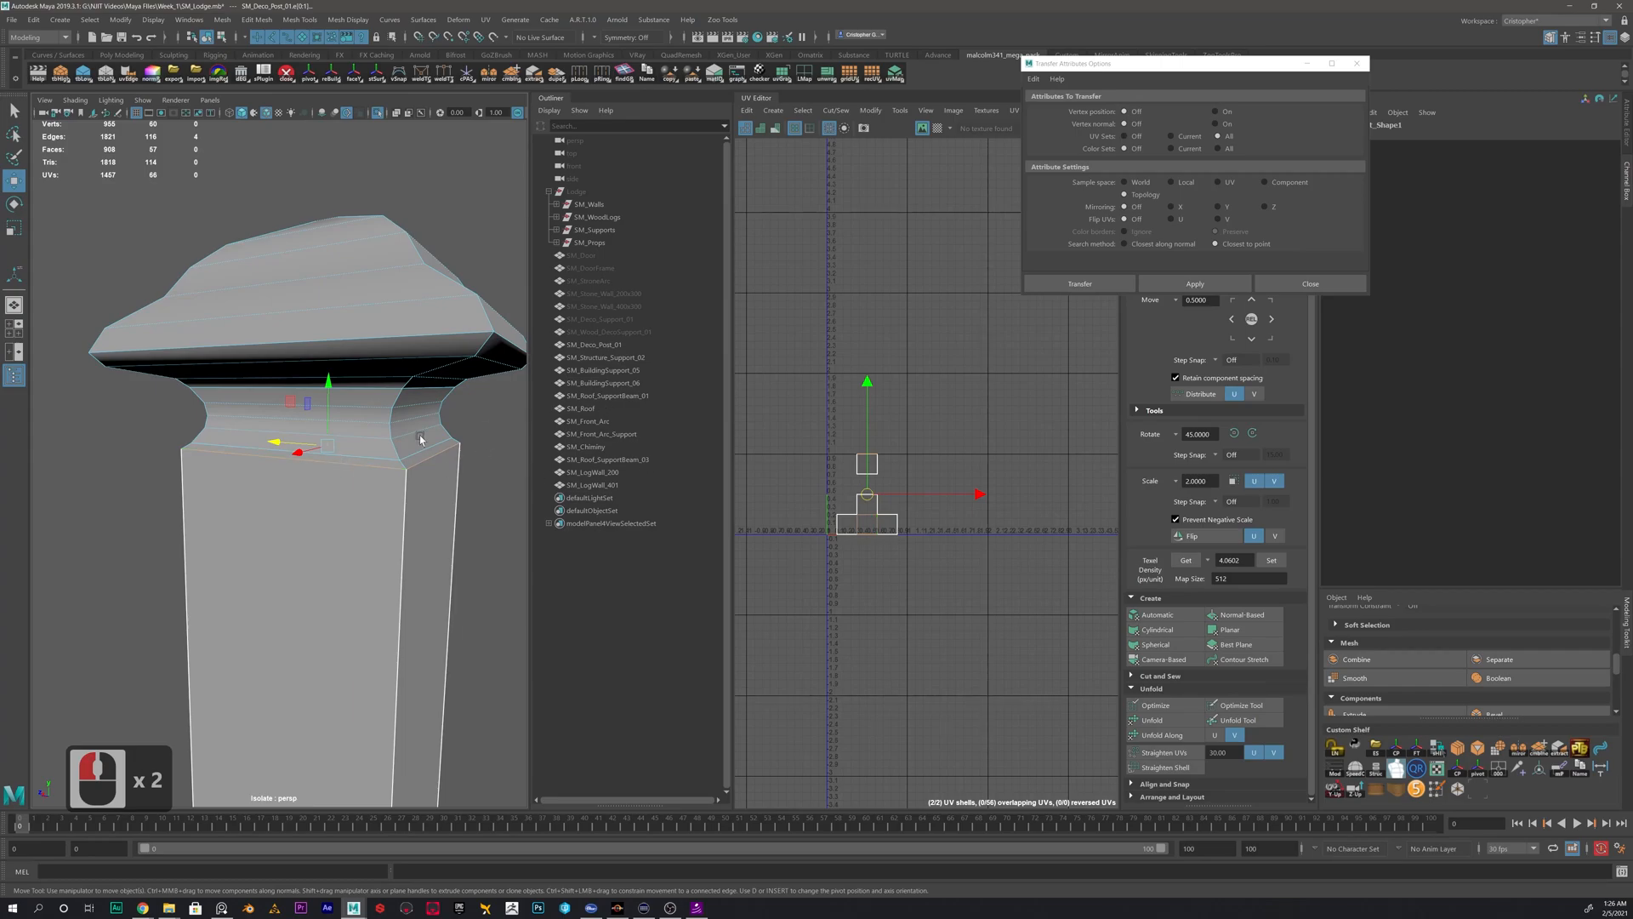
left_click(405, 526, "shift")
right_click_drag(894, 411, 842, 438, "shift")
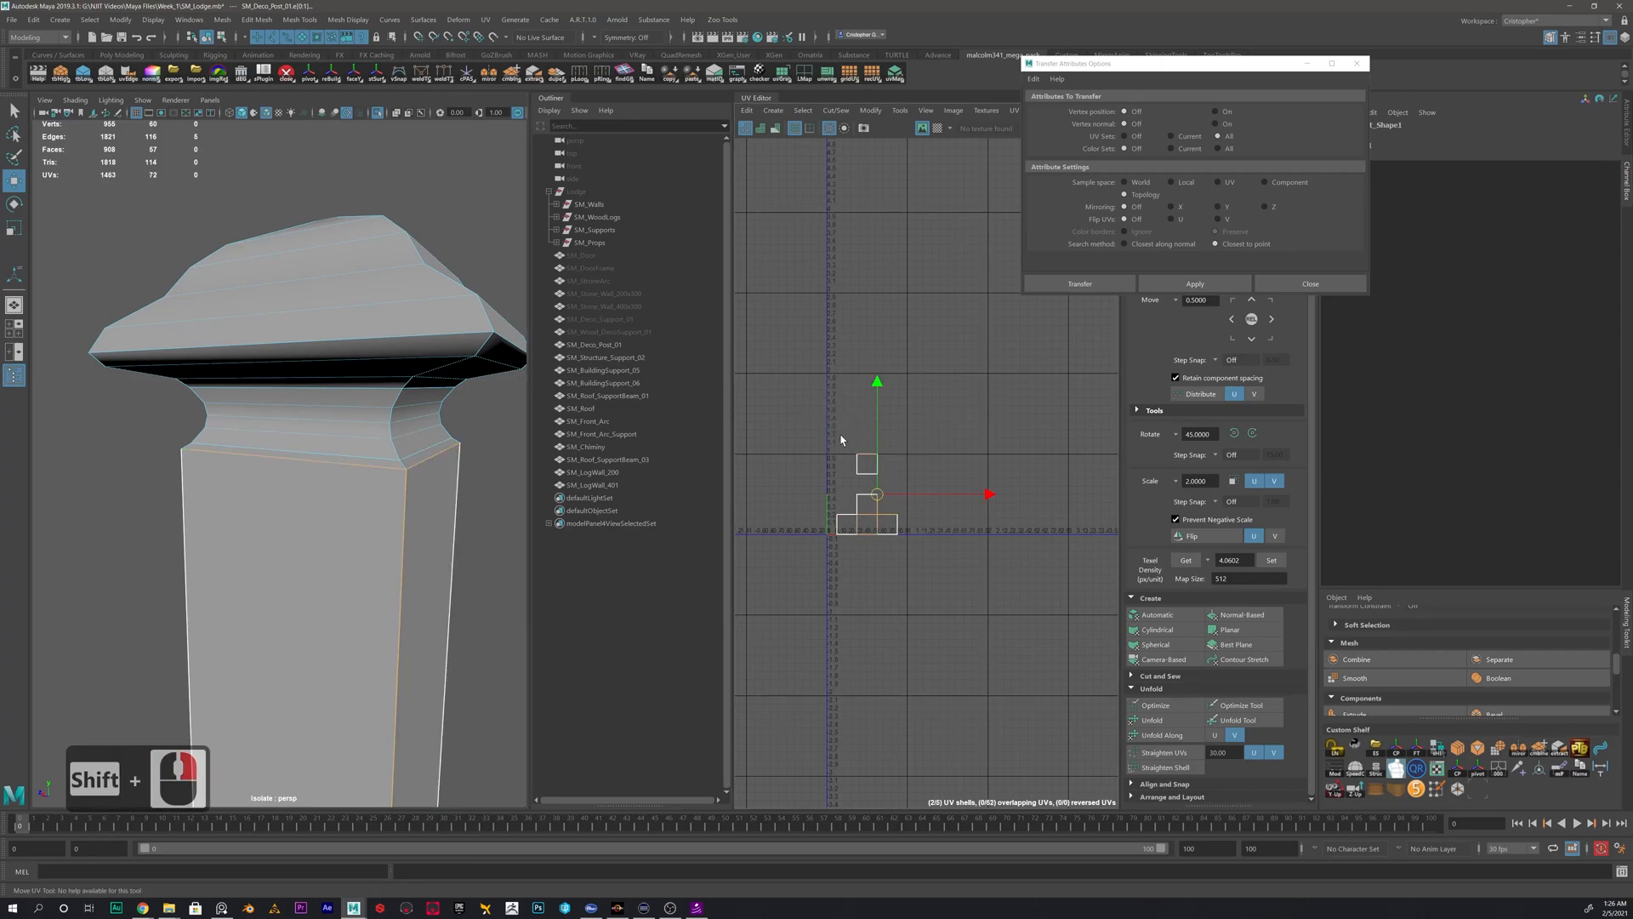
- Planar-project the whole post's UVs and cut them along the loop between neck and shaft and one shaft corner edge
right_click_drag(302, 468, 394, 467)
left_click(1230, 630)
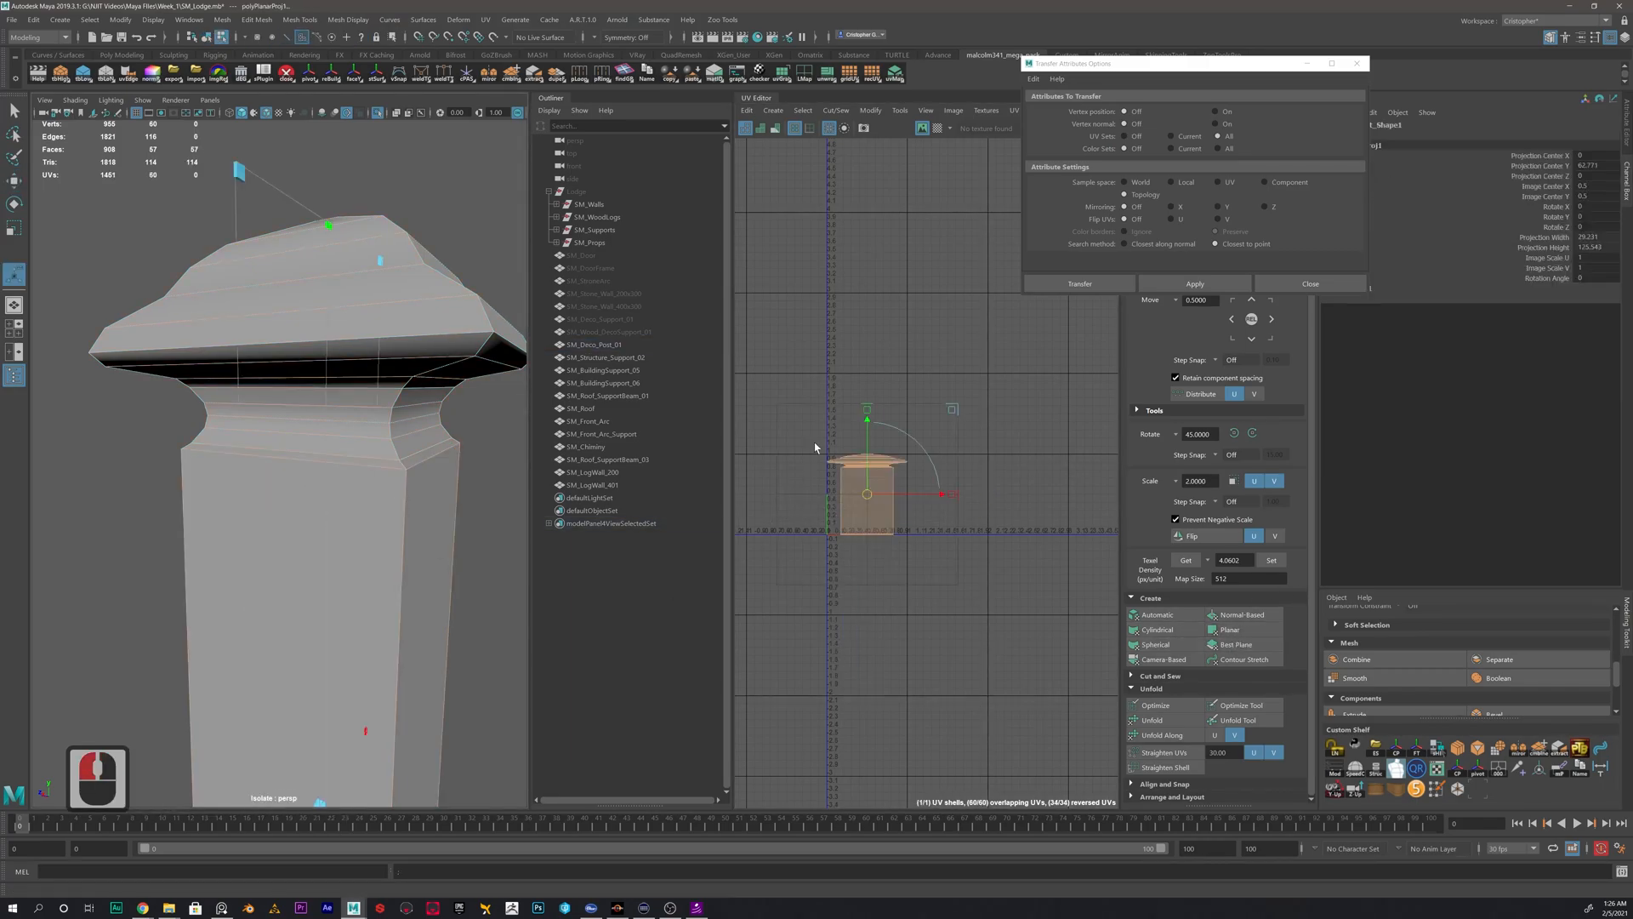
scroll(862, 463, "up", 7)
right_click_drag(338, 441, 400, 425)
right_click_drag(382, 523, 386, 465)
double_click(407, 485)
left_click(405, 499, "shift")
right_click_drag(912, 336, 885, 352, "shift")
right_click_drag(875, 518, 825, 503)
- Unfold the shaft's UV shell and rotate it until its strips stand vertical
left_click(886, 555)
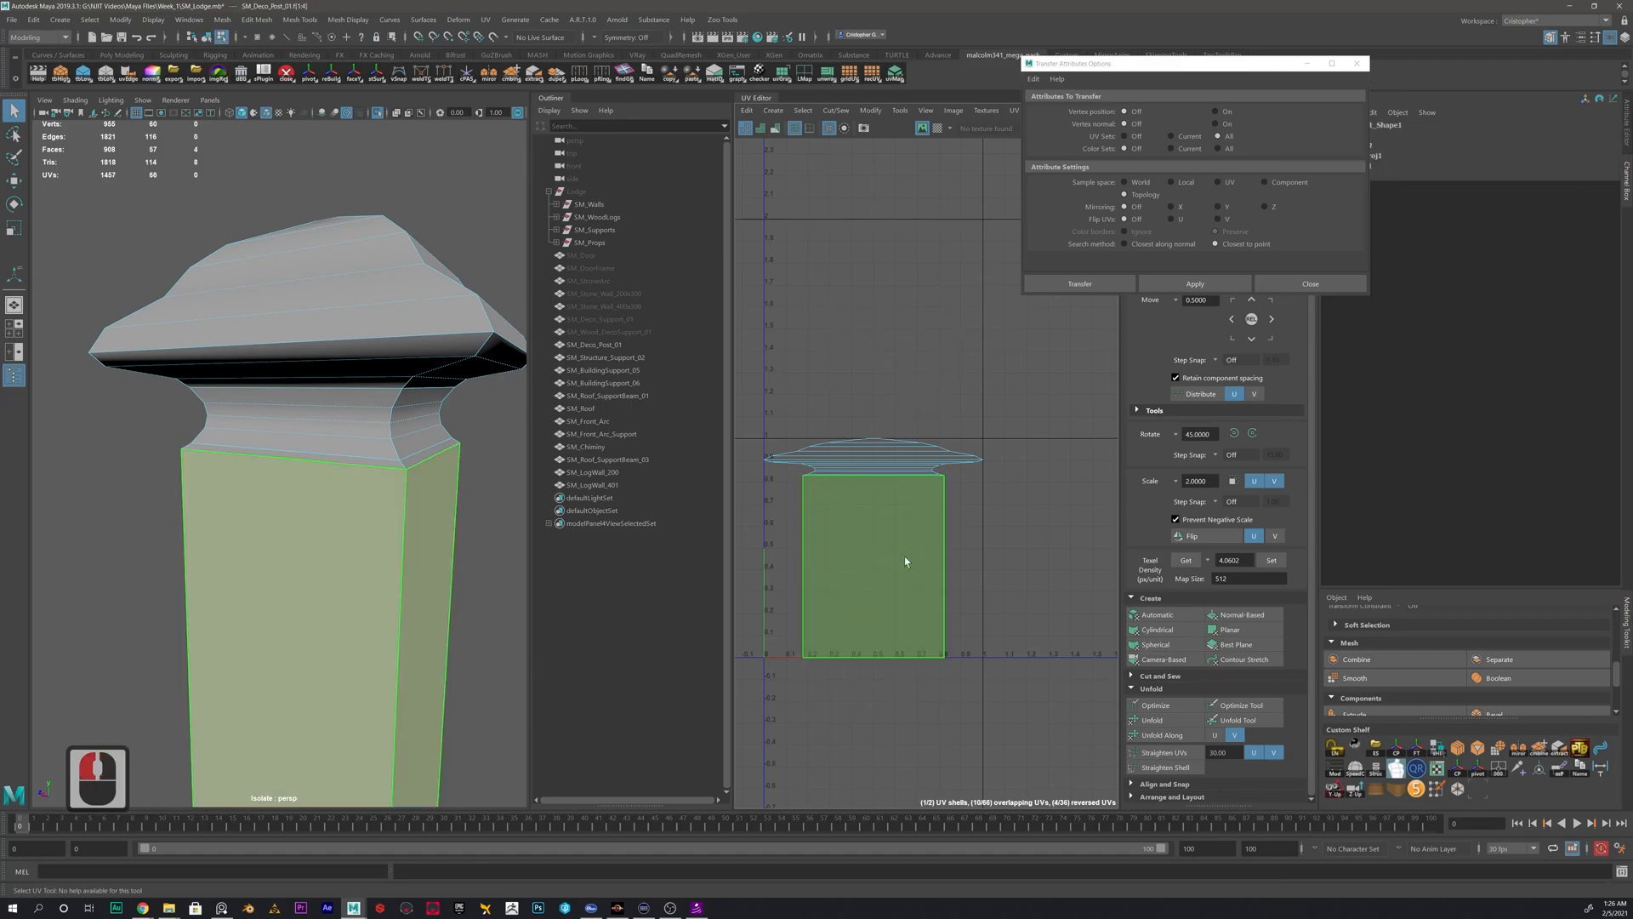
left_click(1152, 719)
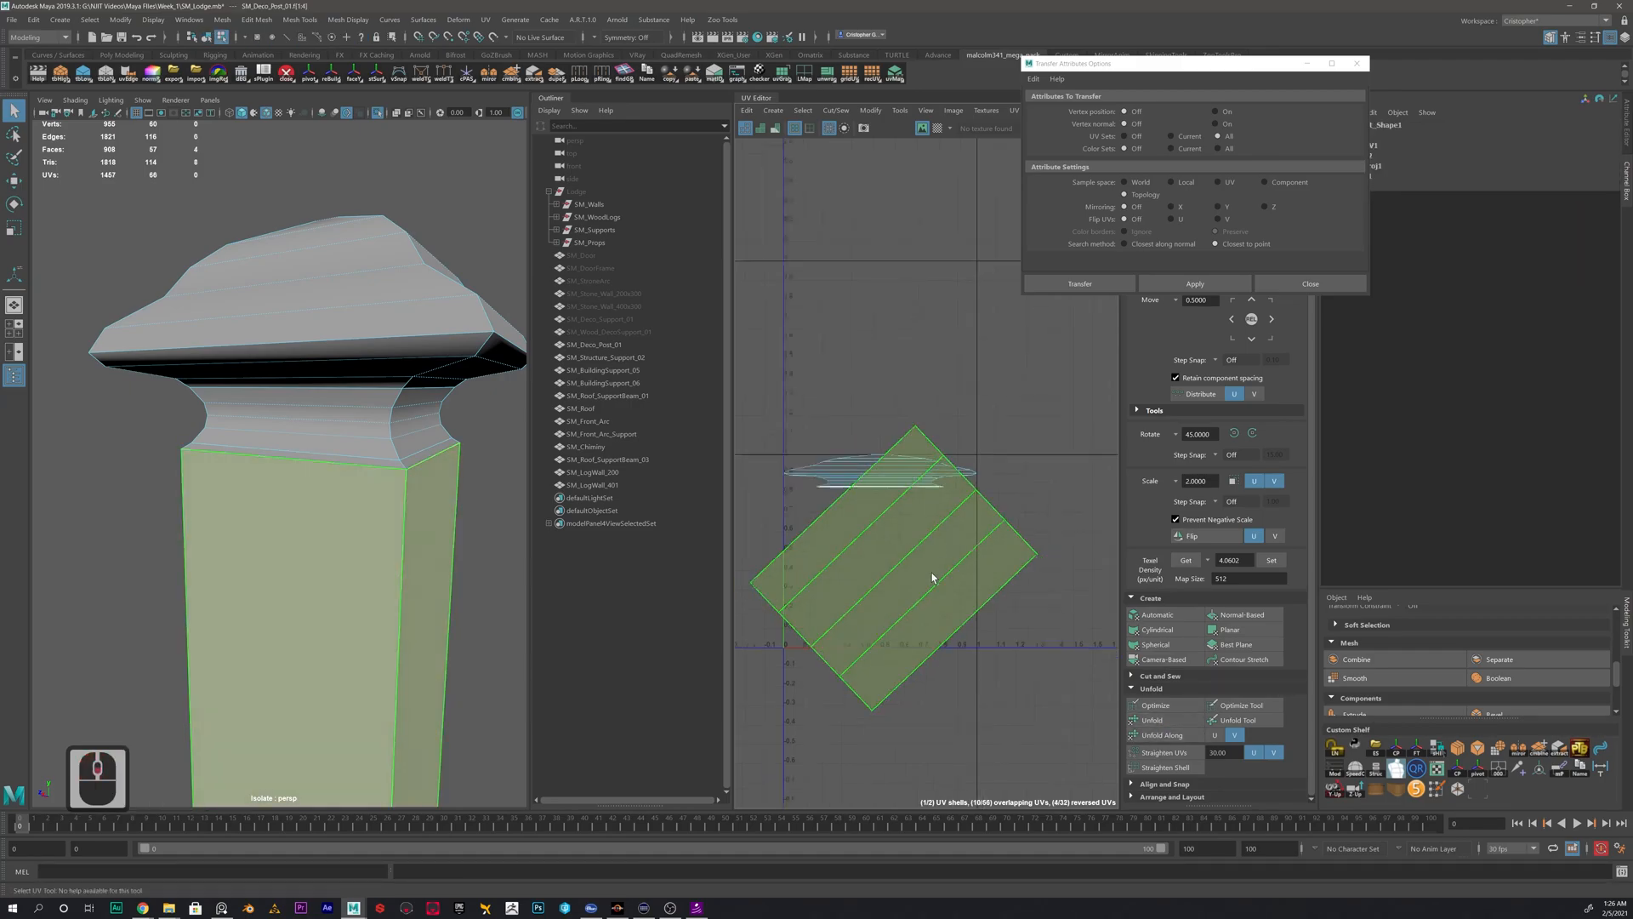
scroll(932, 578, "down", 3)
key("e")
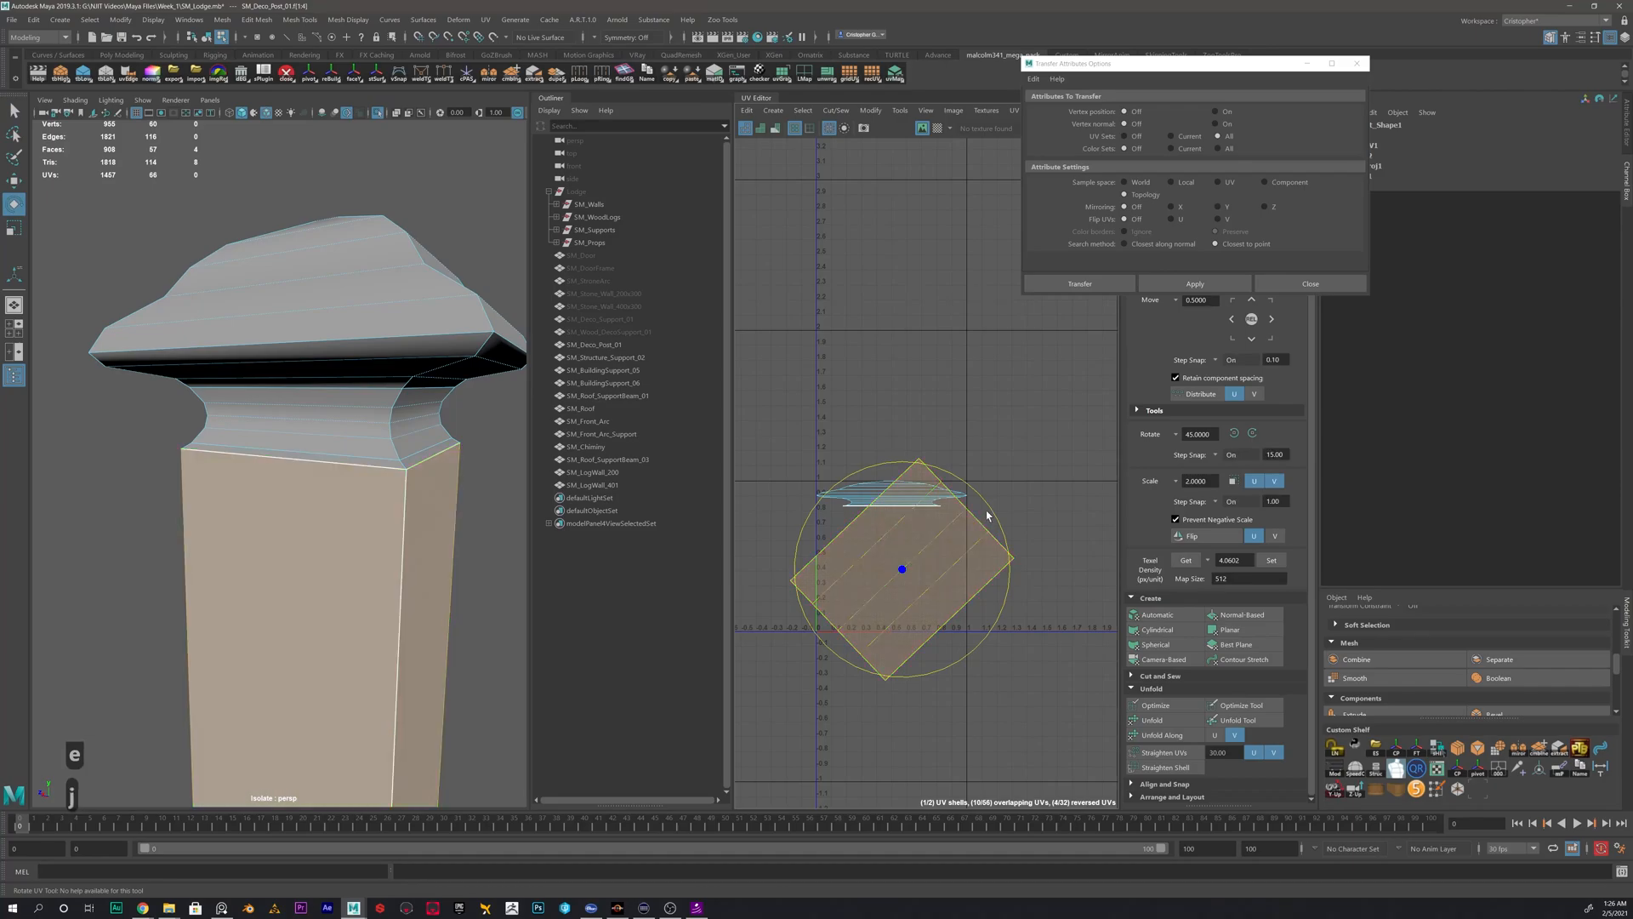
left_click_drag(995, 507, 921, 469)
key("w")
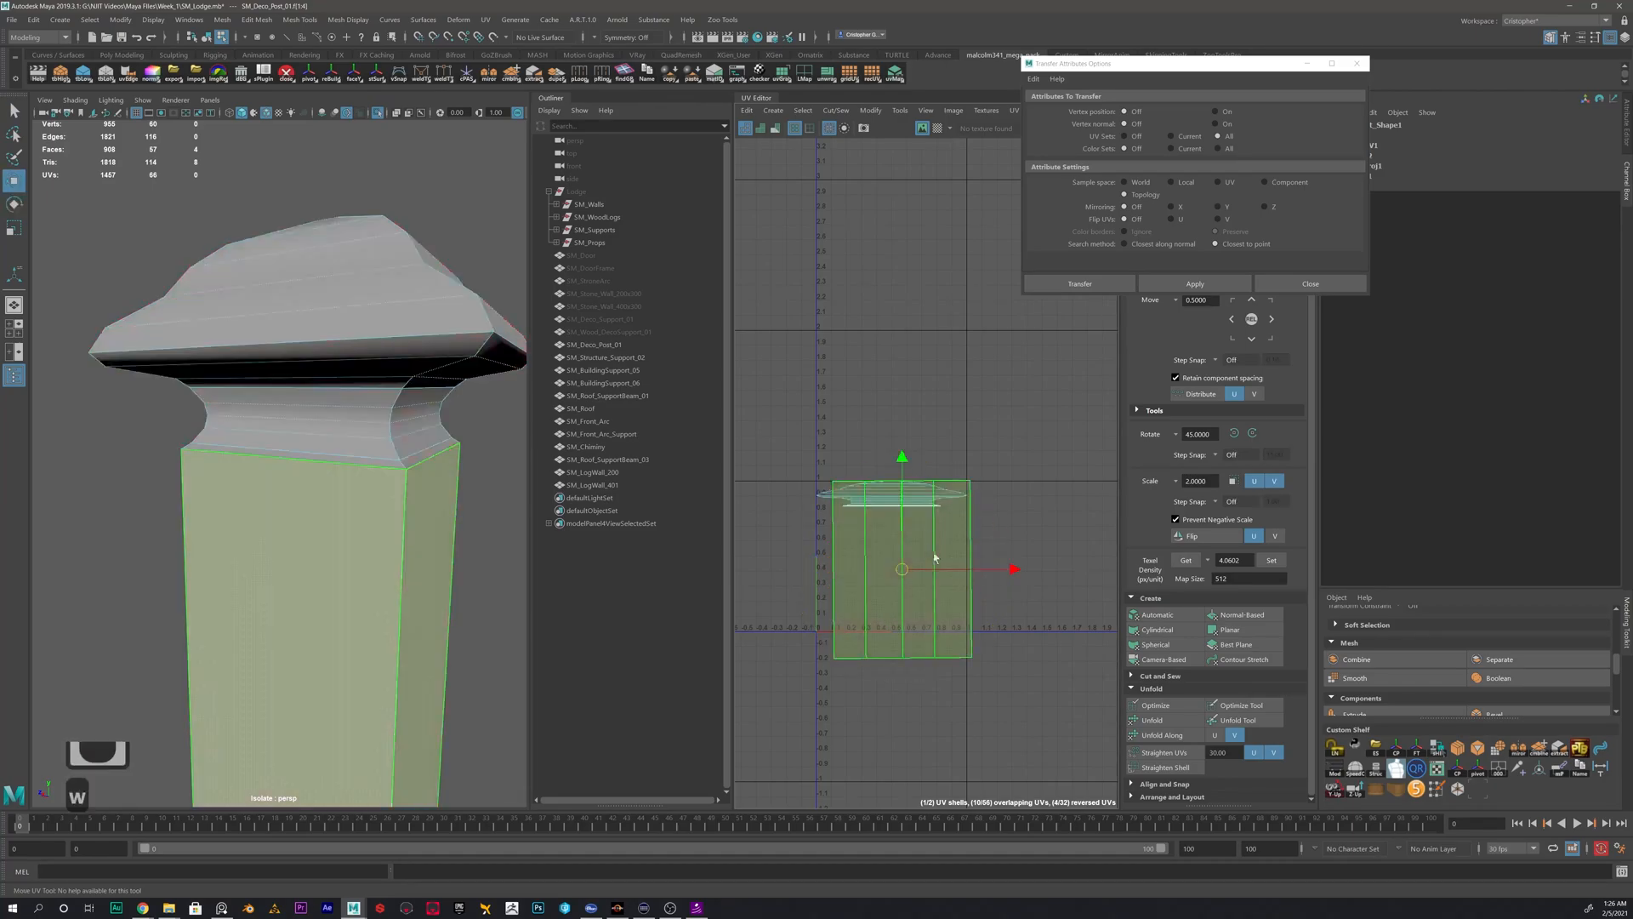
- Move the shaft's UV shell down clear of the cap-and-neck shell and select the cap-and-neck shell
left_click_drag(902, 568, 876, 678)
left_click(916, 520)
left_click(899, 494)
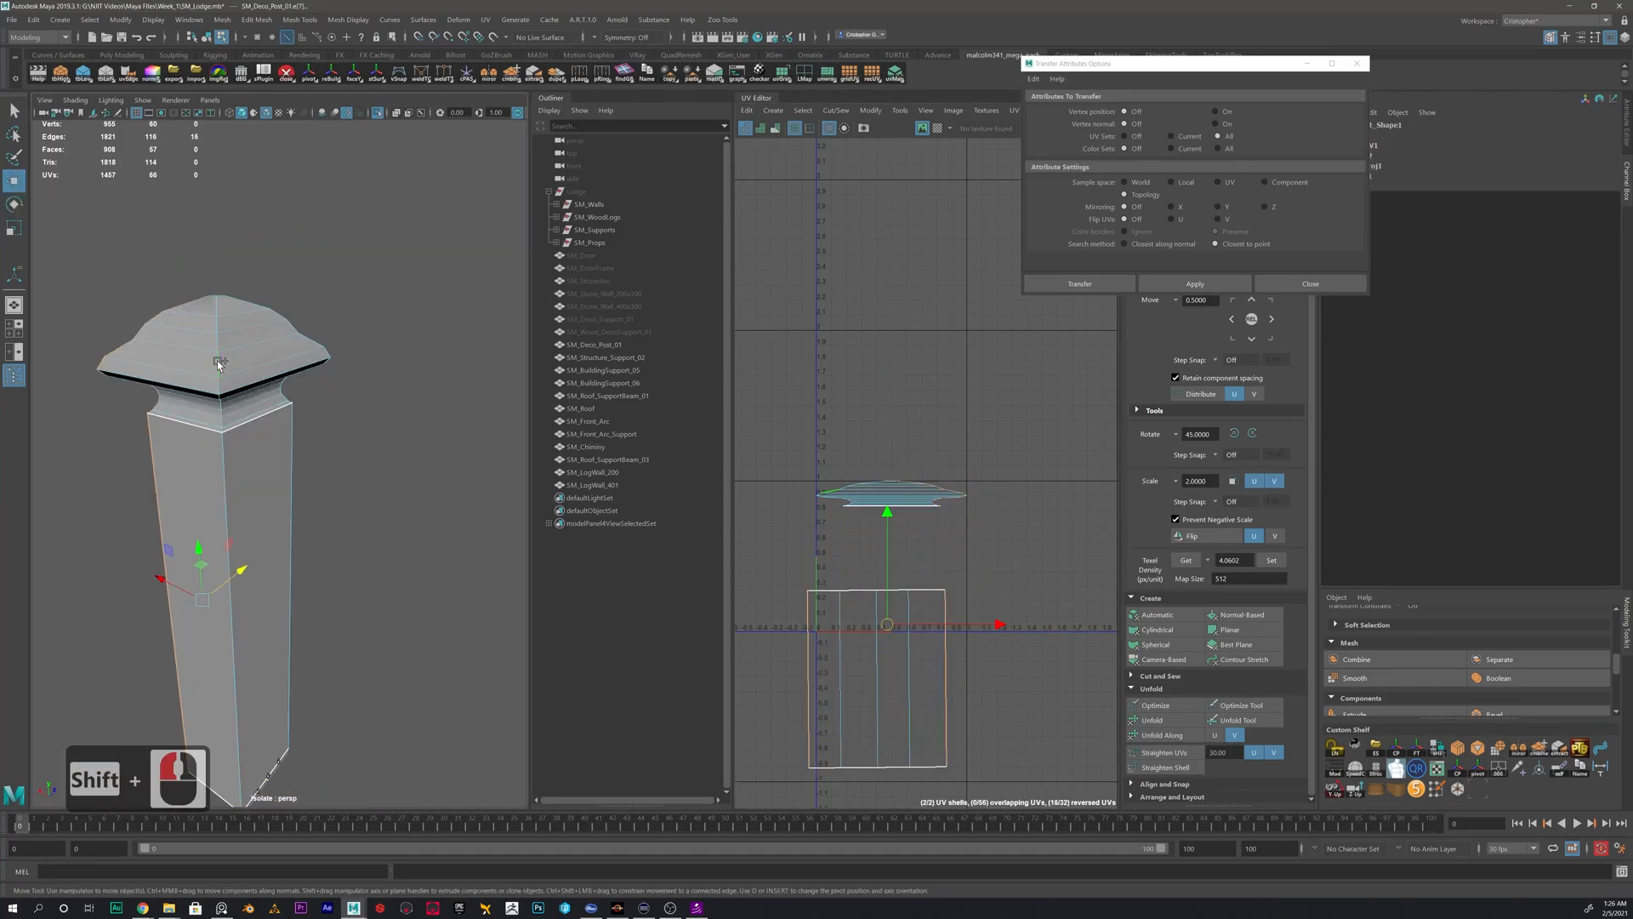
- Try cutting the cap-and-neck UVs along all the corner edge lines, and select the whole shell
double_click(219, 364, "shift")
double_click(298, 332, "shift")
left_click_drag(354, 389, 175, 516, "alt")
double_click(185, 456, "shift")
left_click_drag(380, 432, 41, 558, "ctrl")
left_click_drag(194, 545, 384, 578, "alt")
scroll(285, 554, "up", 3, "alt")
left_click_drag(284, 554, 344, 531, "alt")
right_click_drag(932, 379, 888, 388, "shift")
right_click_drag(870, 494, 842, 473)
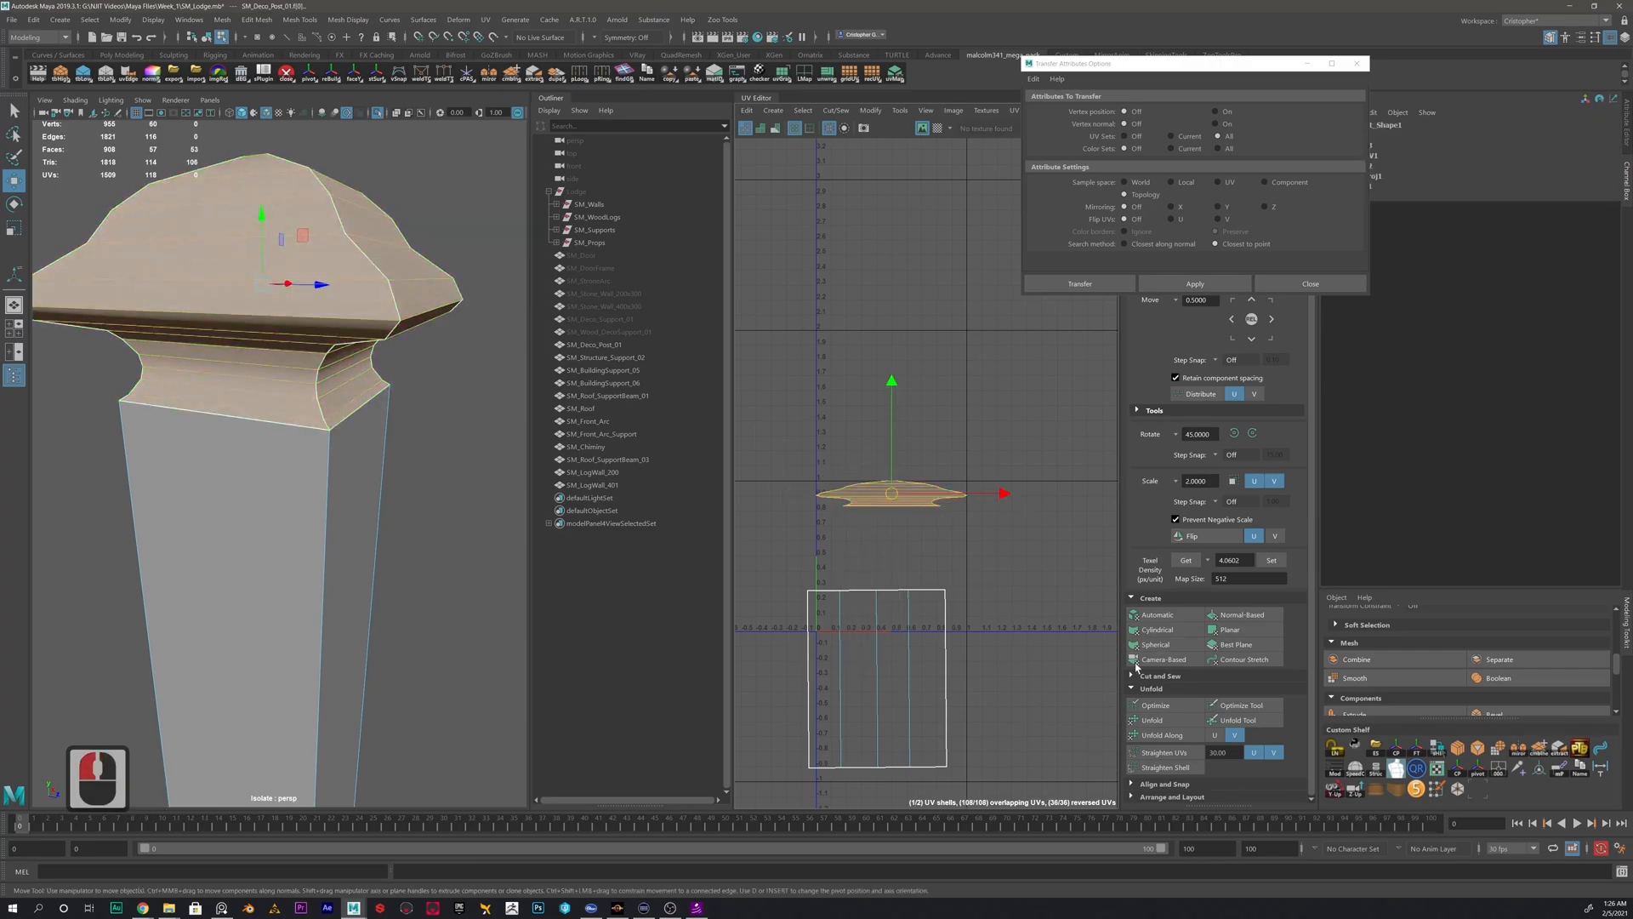
- Unfold the cap-and-neck shell and rotate the resulting cross until its arms stand straight
left_click(1152, 720)
scroll(861, 508, "up", 12)
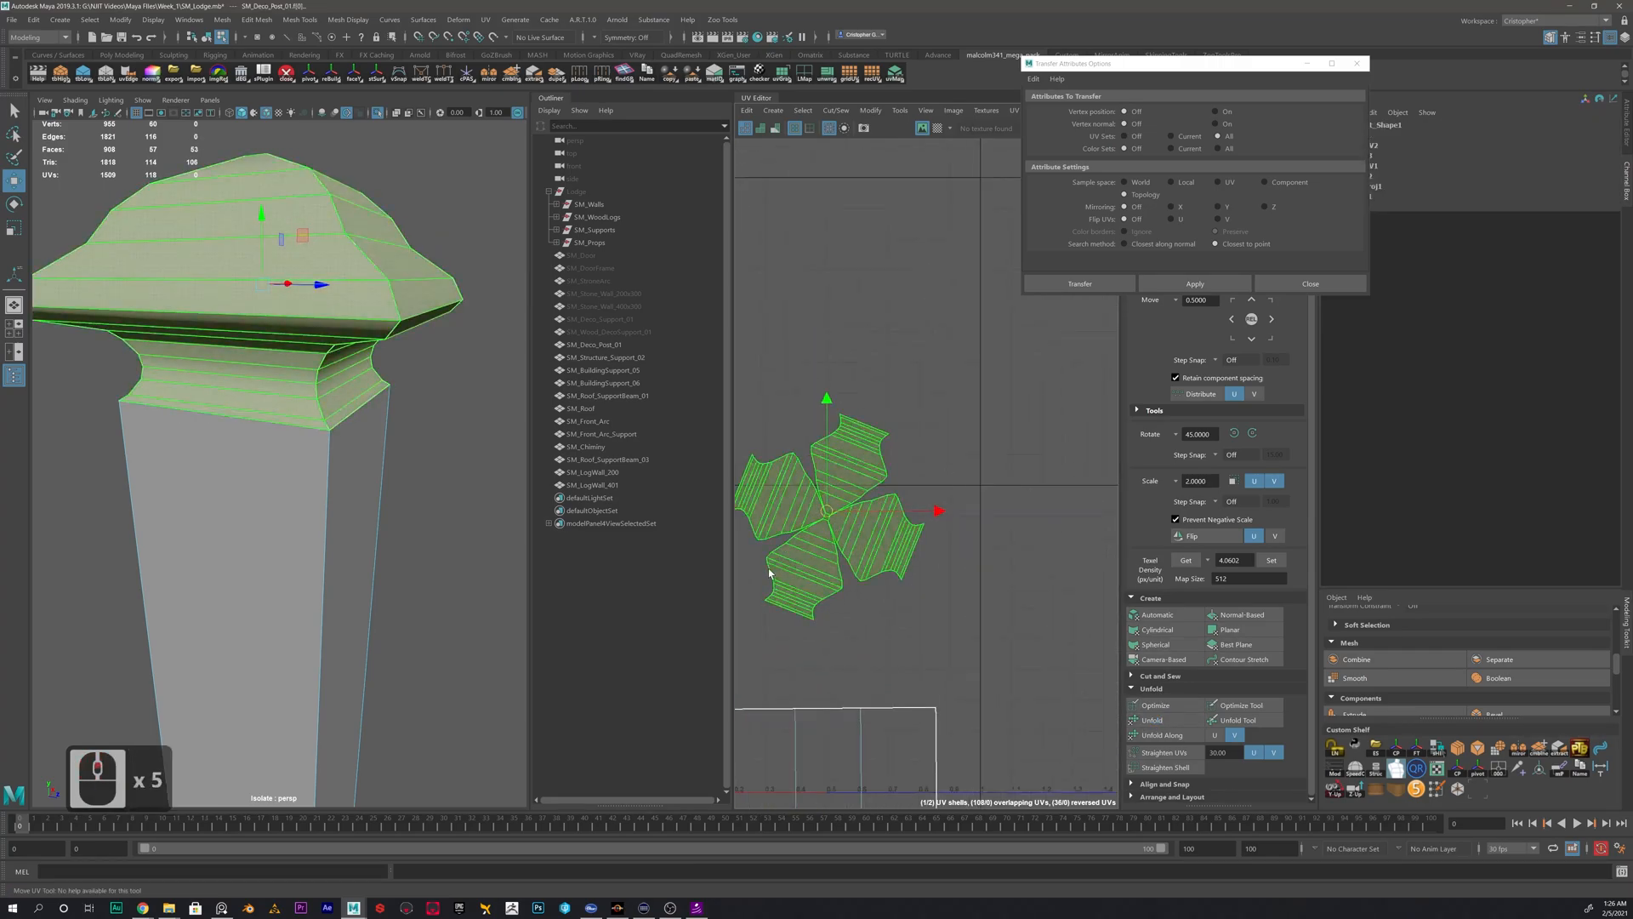
scroll(939, 505, "down", 5)
key("e")
left_click_drag(984, 445, 1019, 419)
key("j")
left_click(1037, 416)
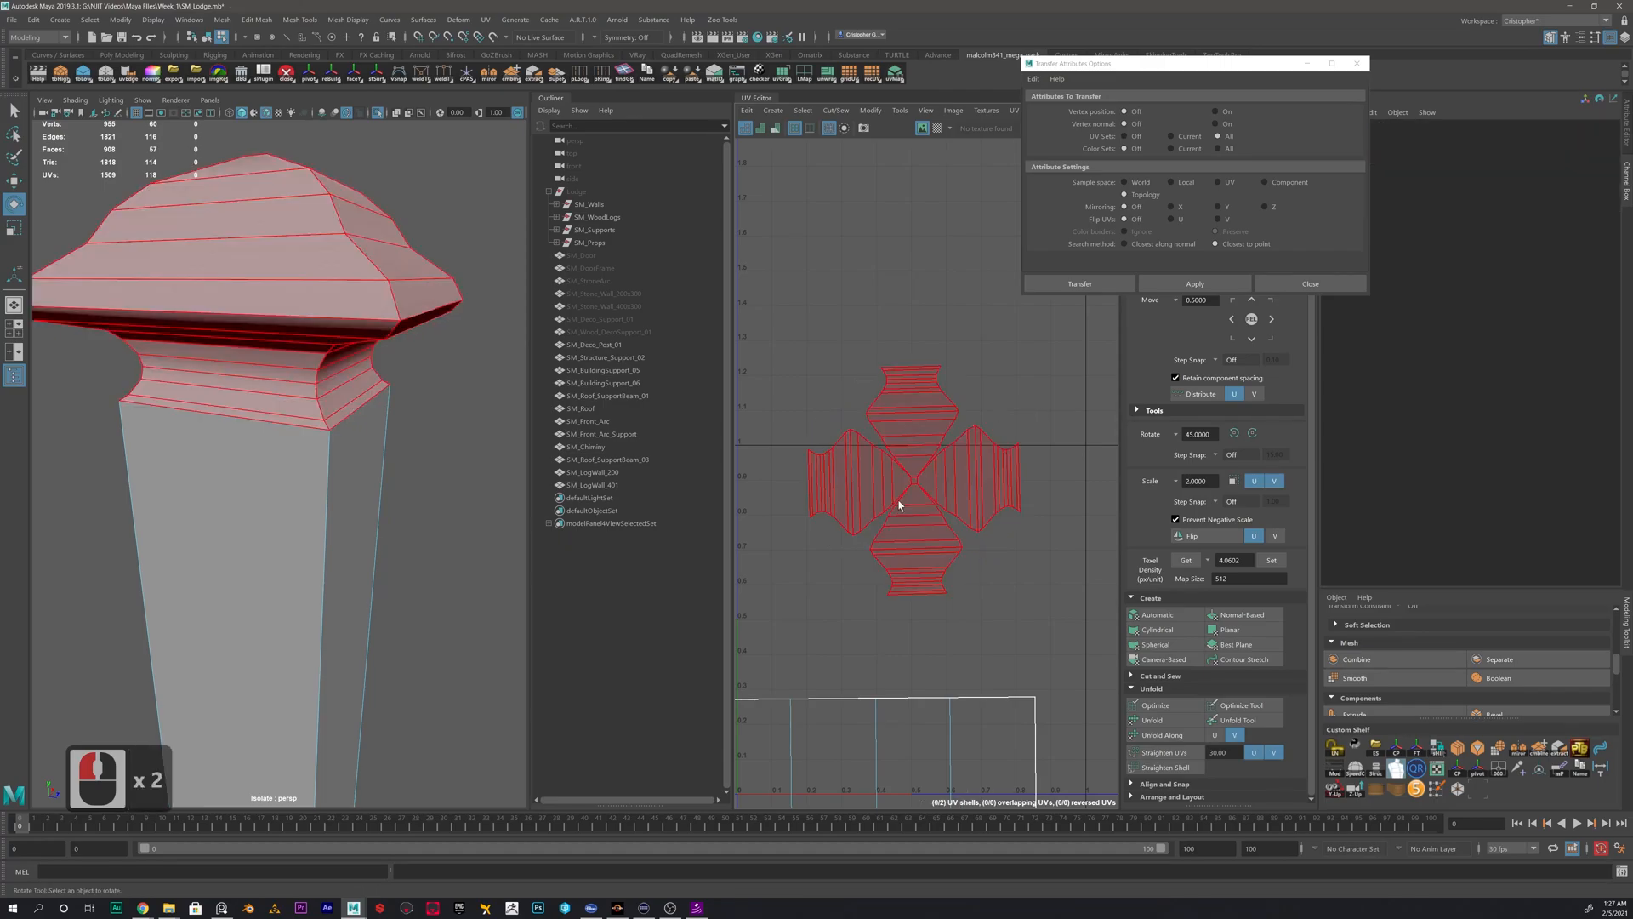
scroll(269, 320, "down", 3, "alt")
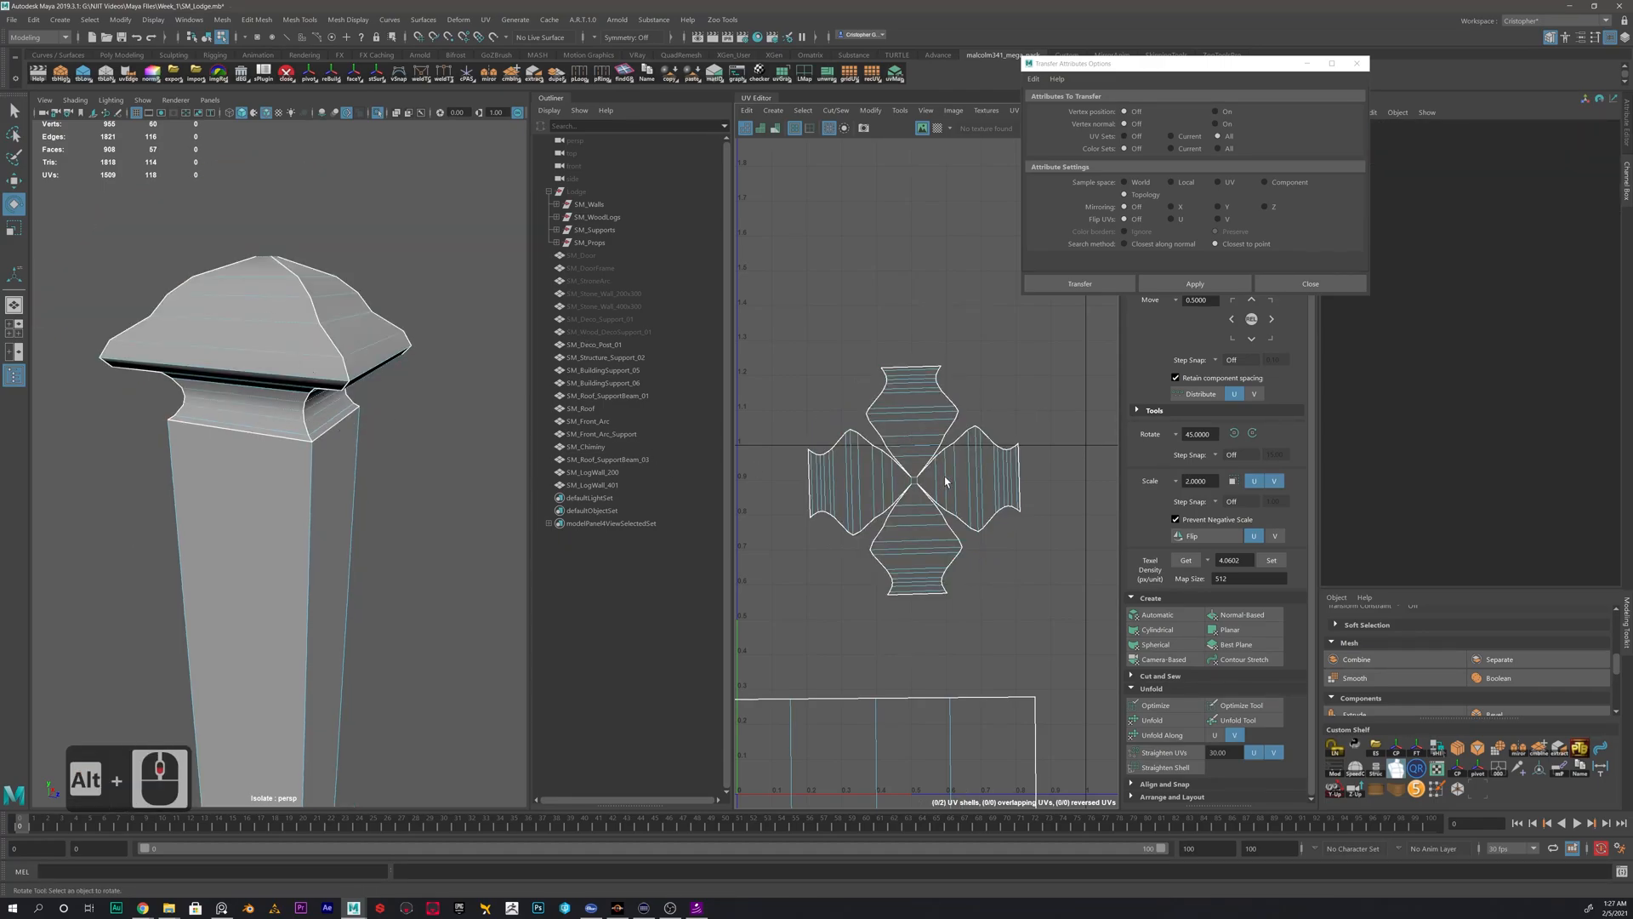
scroll(391, 365, "up", 3, "alt")
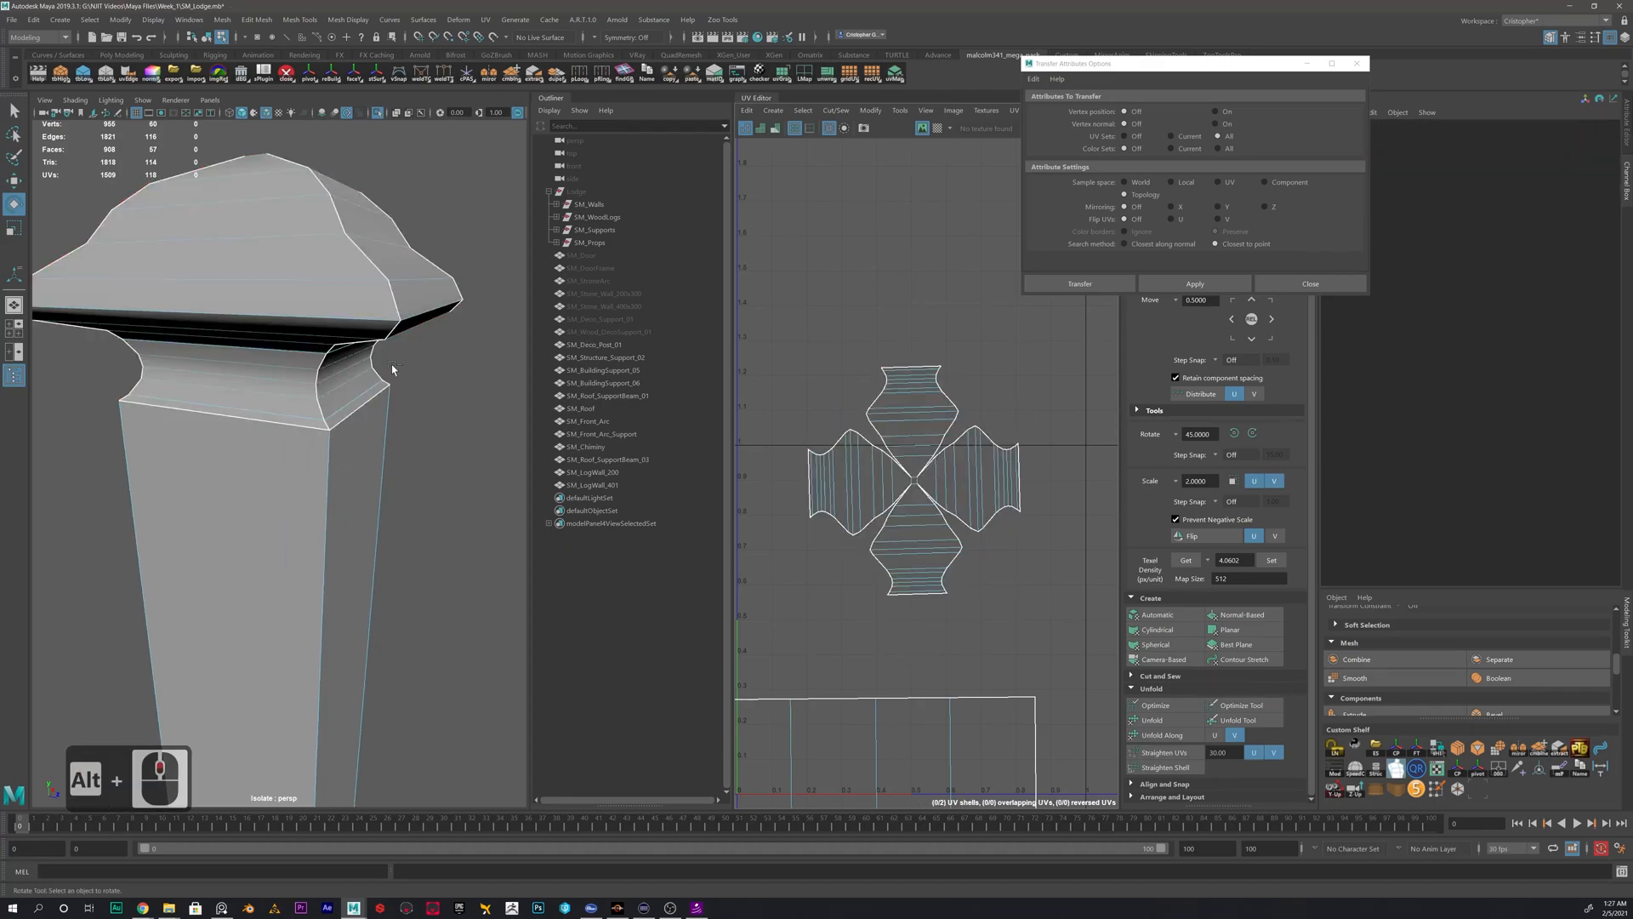
- Undo the cap-and-neck shell's rotation, unfold and corner cuts
key("ctrl+z")
key("ctrl+z")
key("ctrl+z")
key("ctrl+z")
key("ctrl+z")
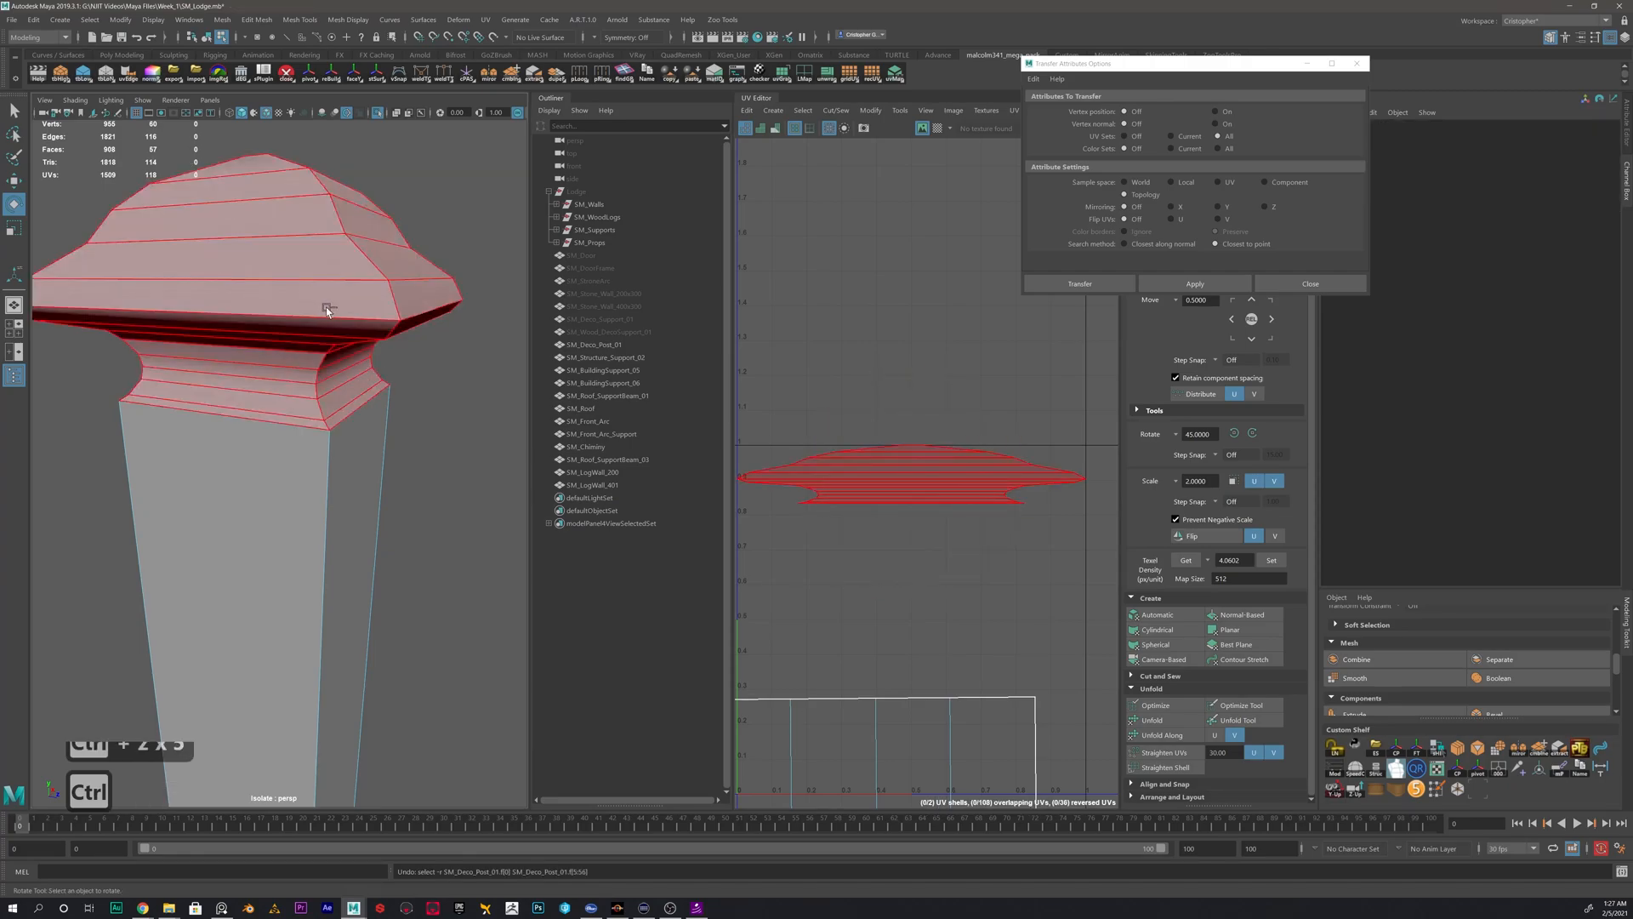
key("ctrl+z")
key("ctrl+z")
key("ctrl+z")
- Cut the cap's UVs along the edge loop at its outer rim and select the cap-top shell
right_click_drag(381, 317, 381, 283)
double_click(372, 318)
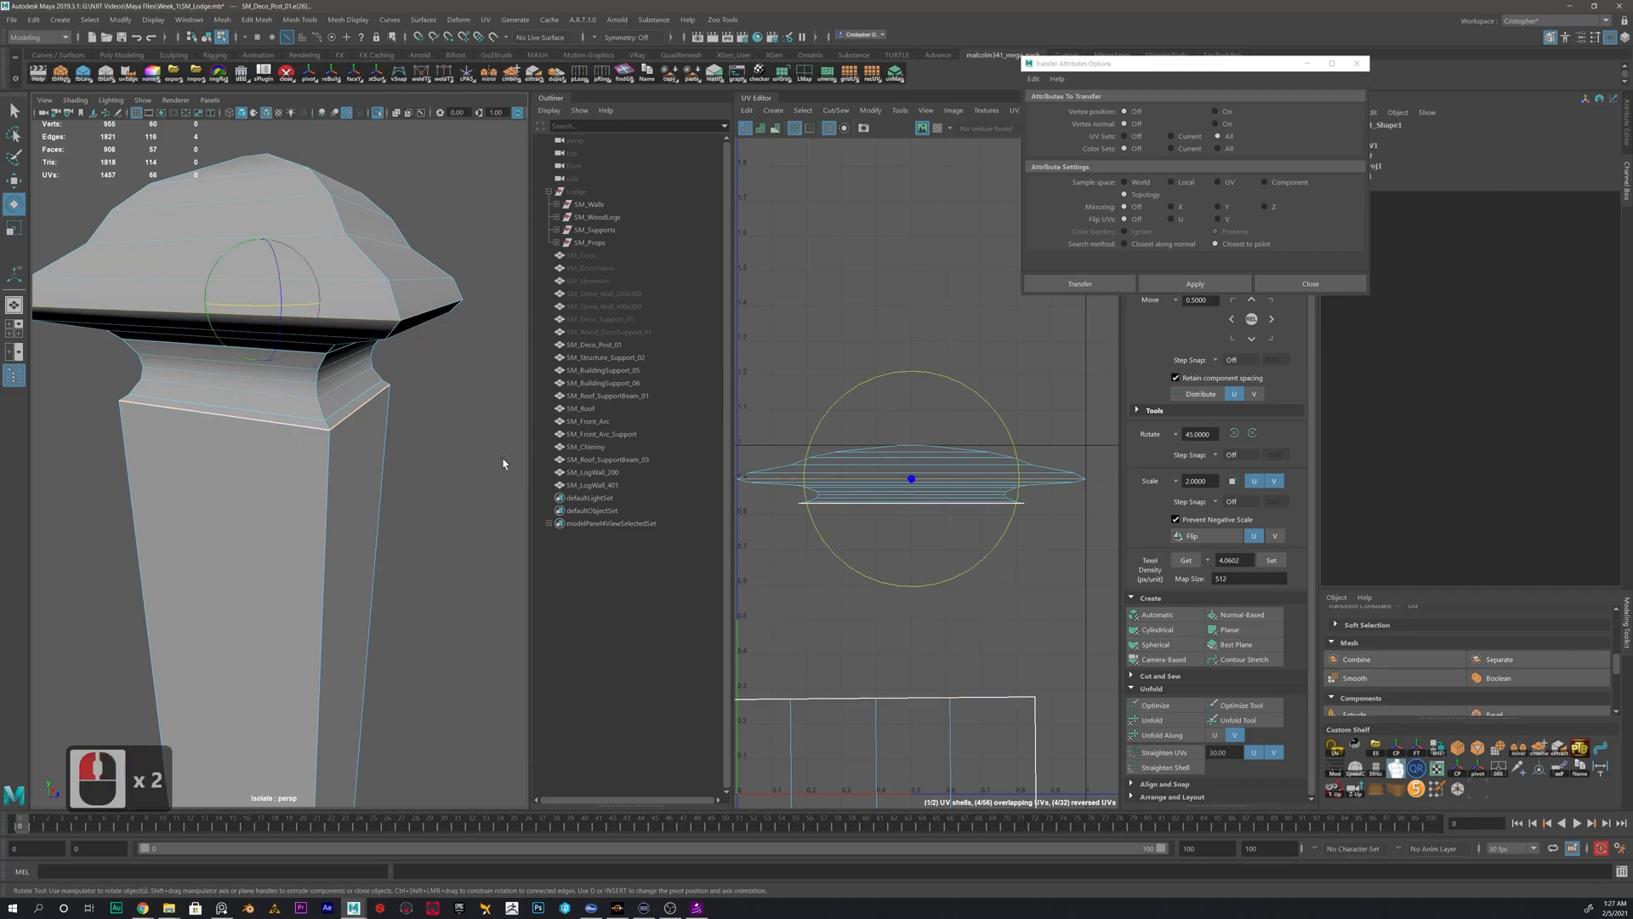
right_click(894, 325, "shift")
right_click_drag(830, 345, 830, 344, "shift")
right_click_drag(911, 456, 835, 427)
left_click(934, 467)
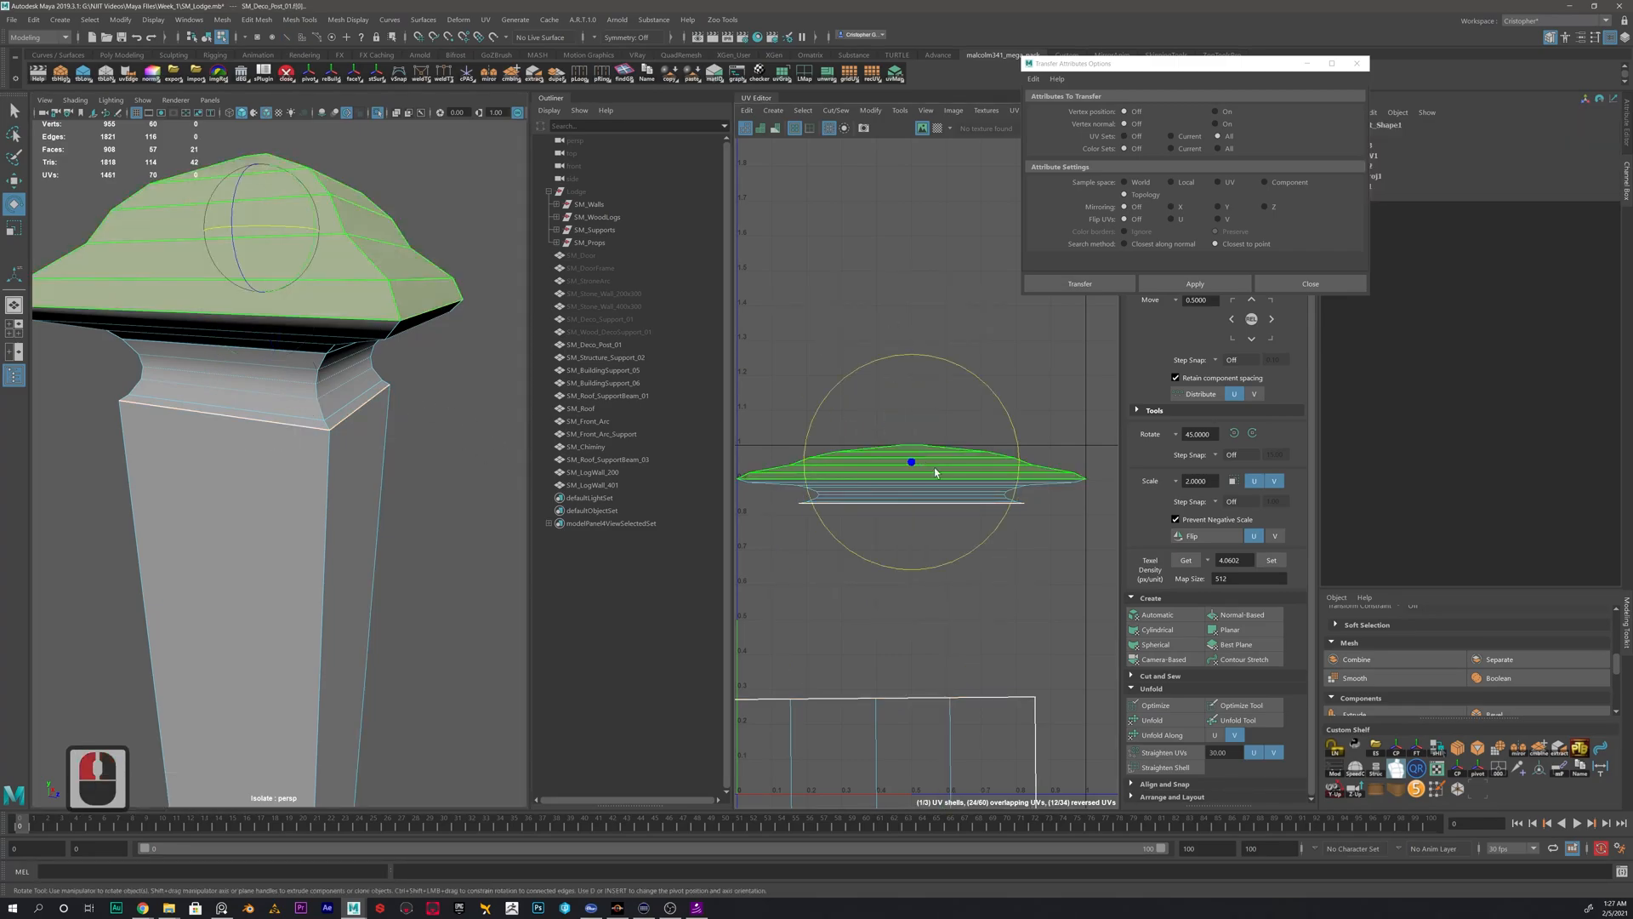
- Unfold the cap-top shell, rotate it square to the grid and place it above the neck shell
left_click(1152, 720)
key("w")
key("w")
left_click_drag(913, 462, 886, 397)
key("e")
left_click_drag(978, 347, 966, 343)
key("w")
left_click_drag(884, 397, 877, 378)
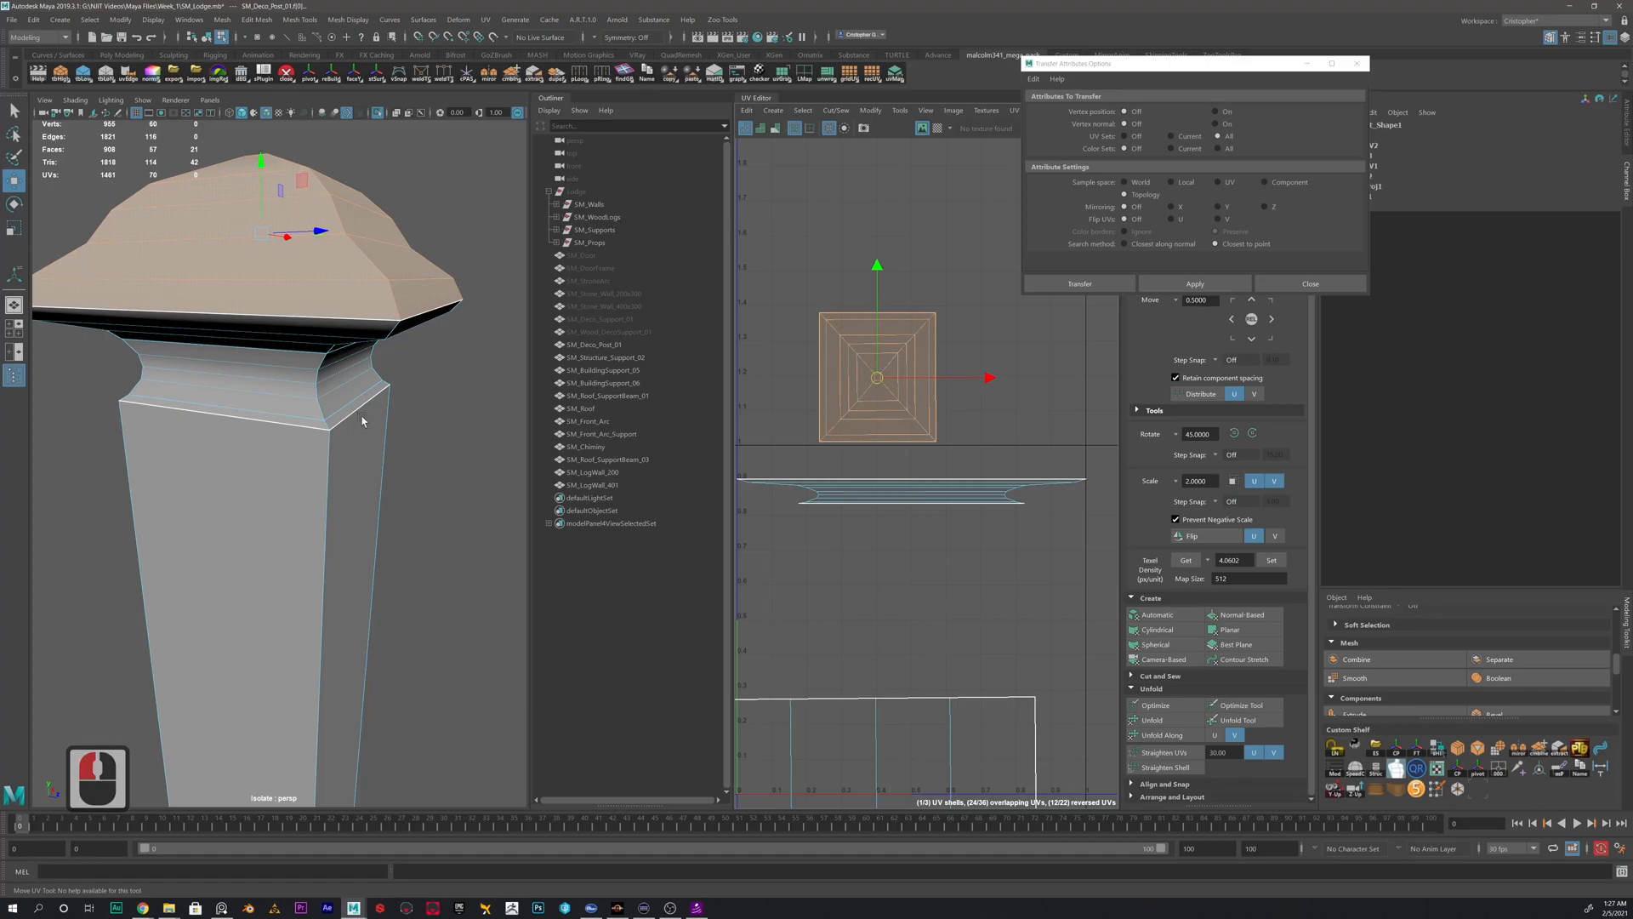
- Cut the UVs of the neck and cap underside along a single corner edge line
left_click_drag(380, 438, 372, 359, "alt")
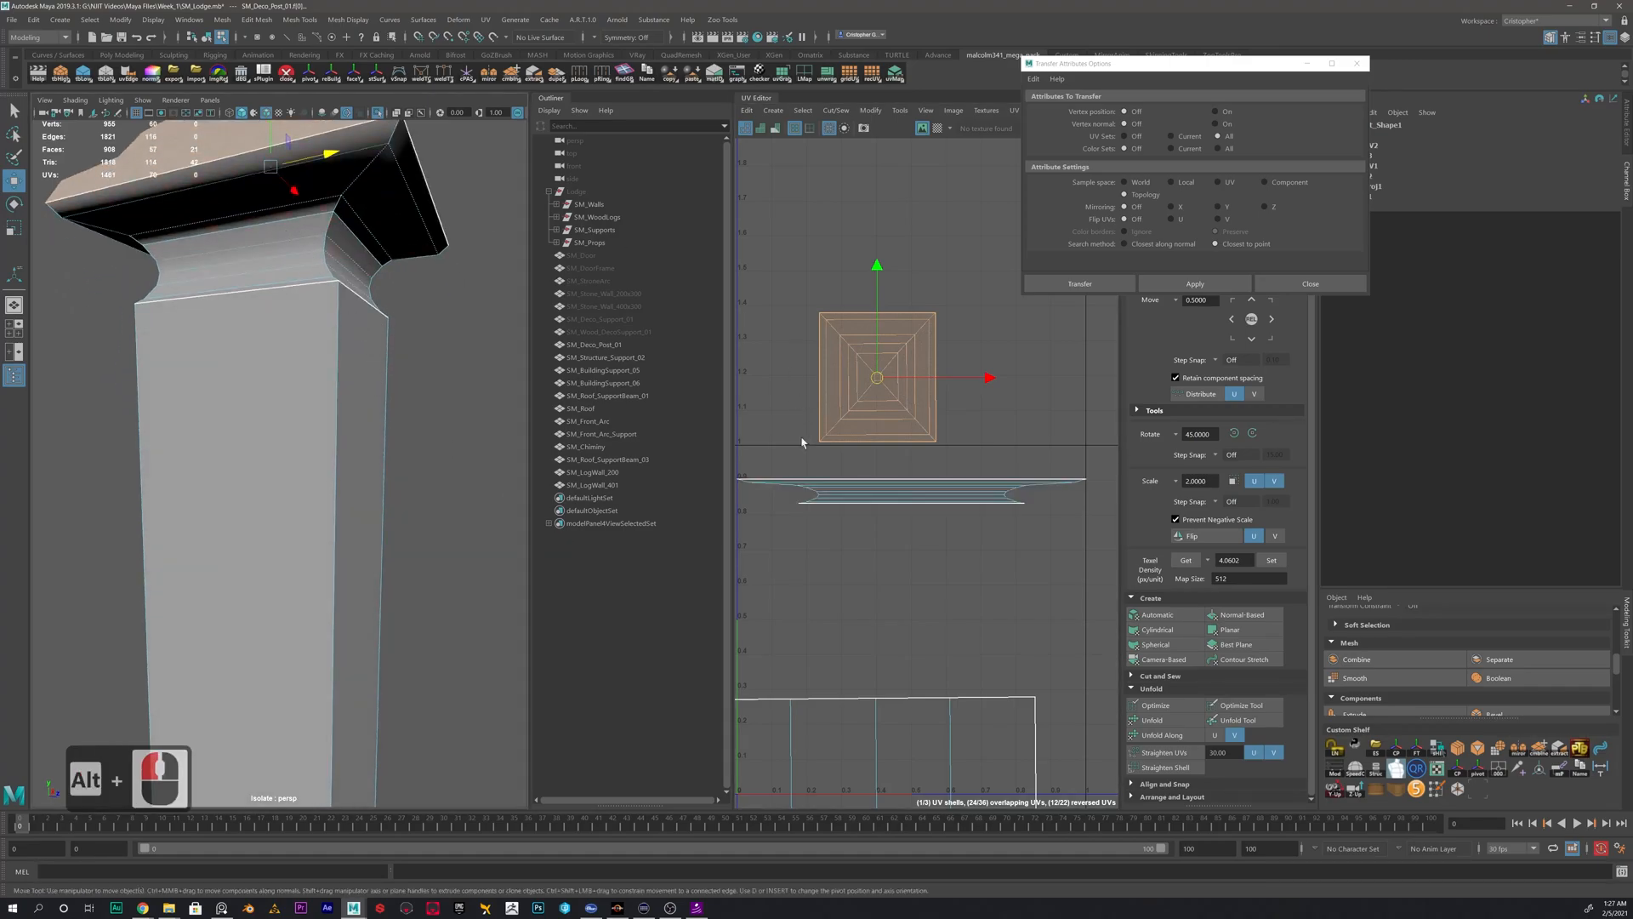
left_click(926, 479)
middle_click_drag(344, 170, 326, 285, "alt")
right_click_drag(362, 317, 366, 293)
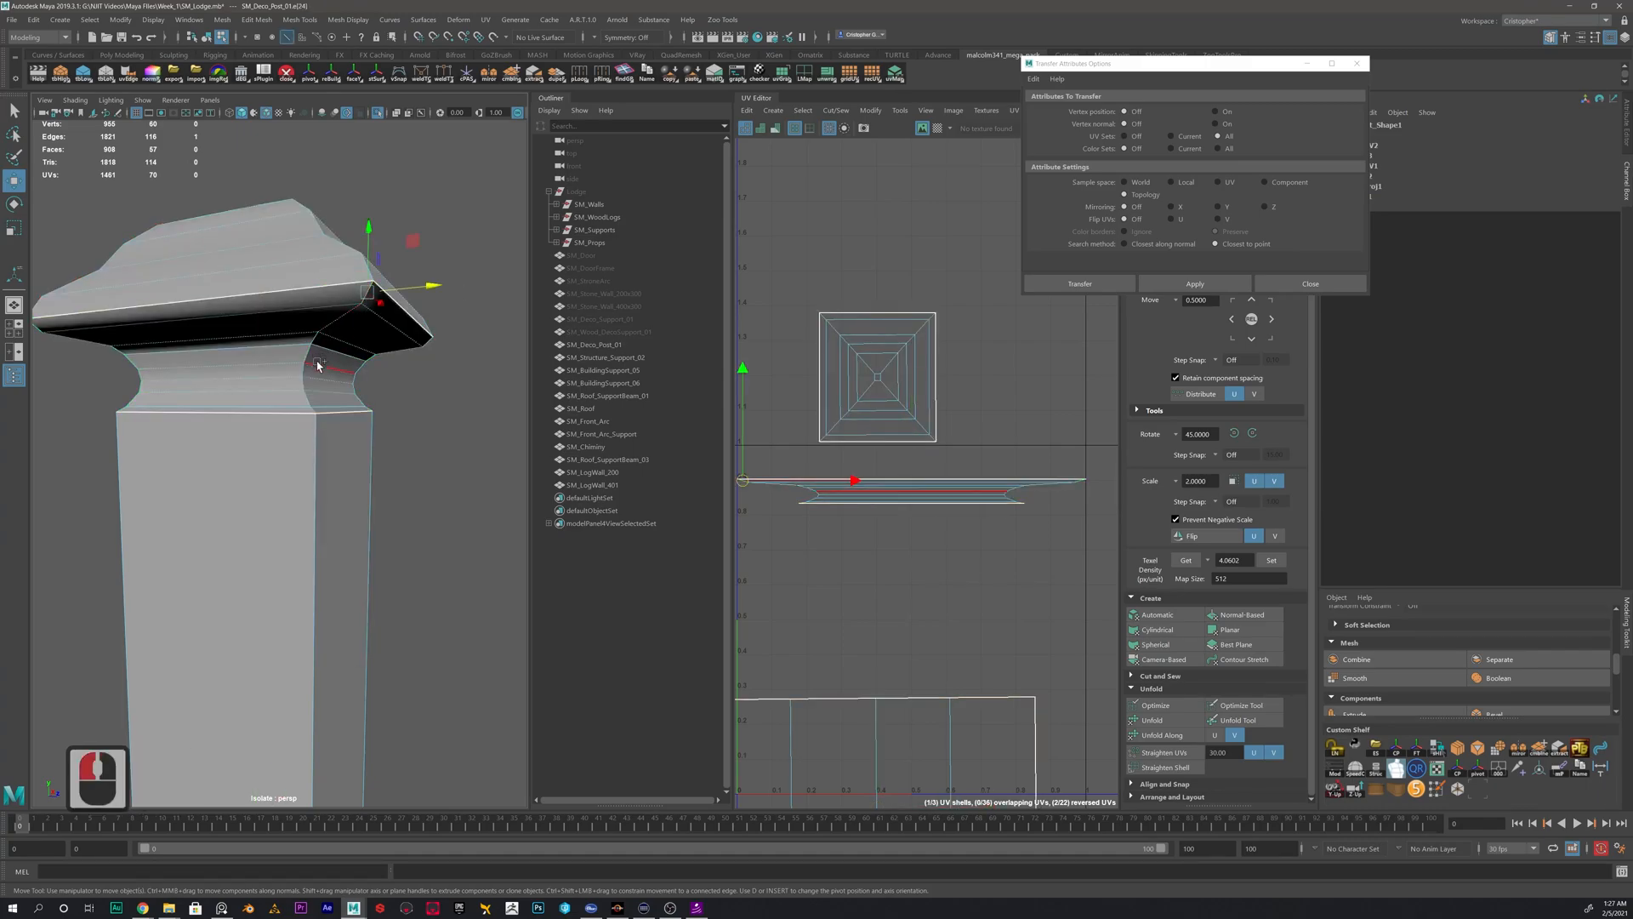
double_click(336, 414, "shift")
key("ctrl+z")
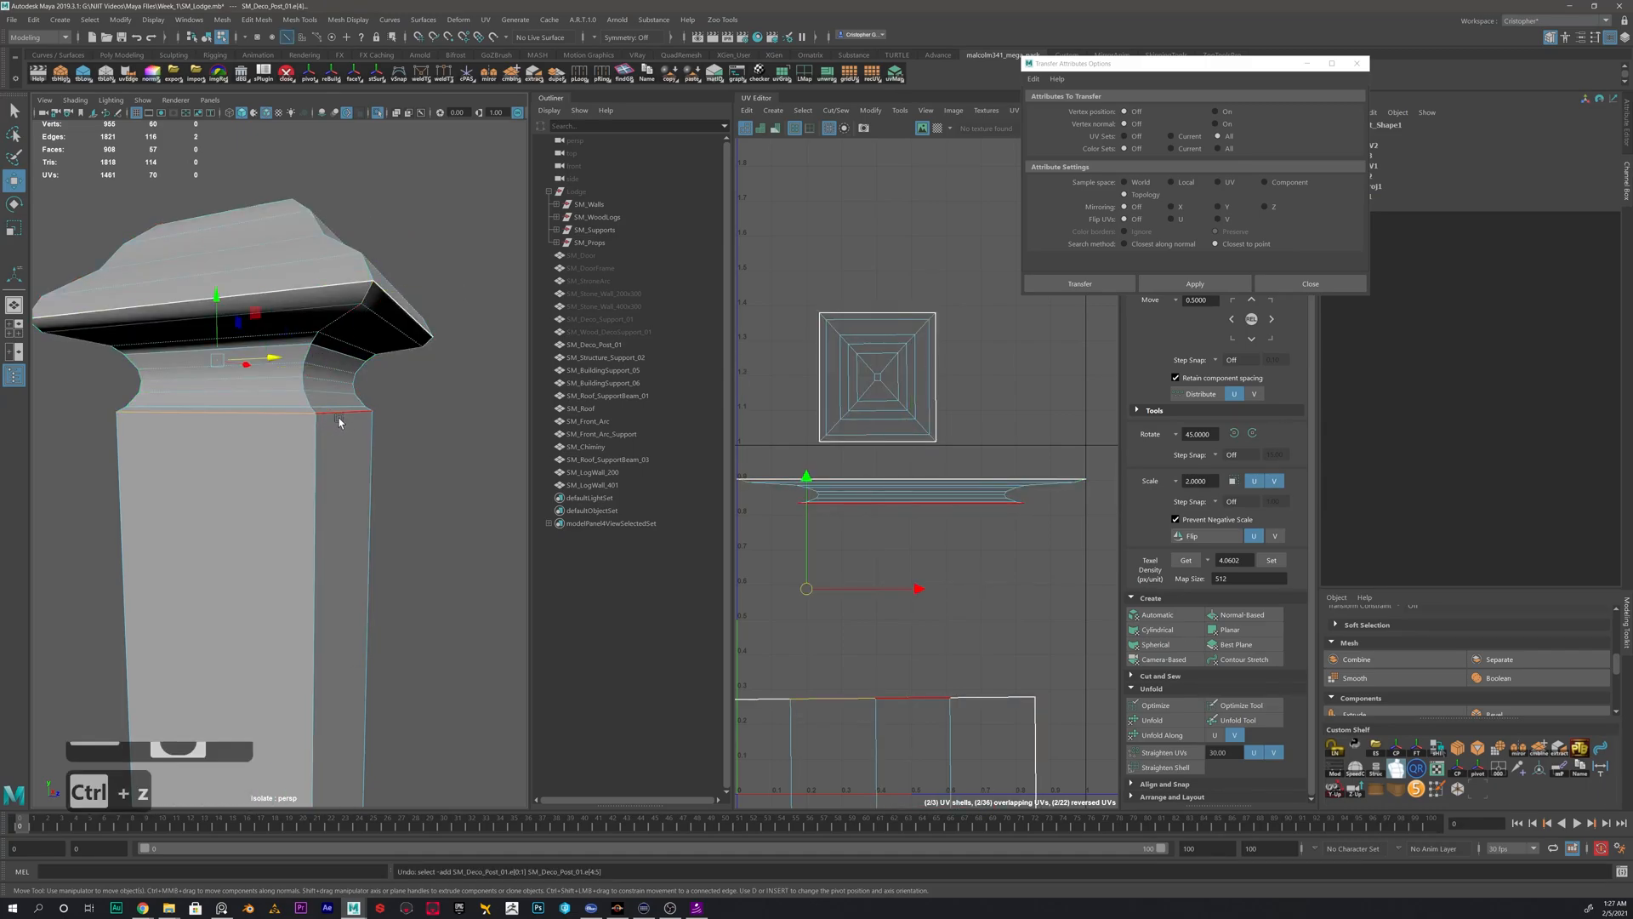
key("ctrl+z")
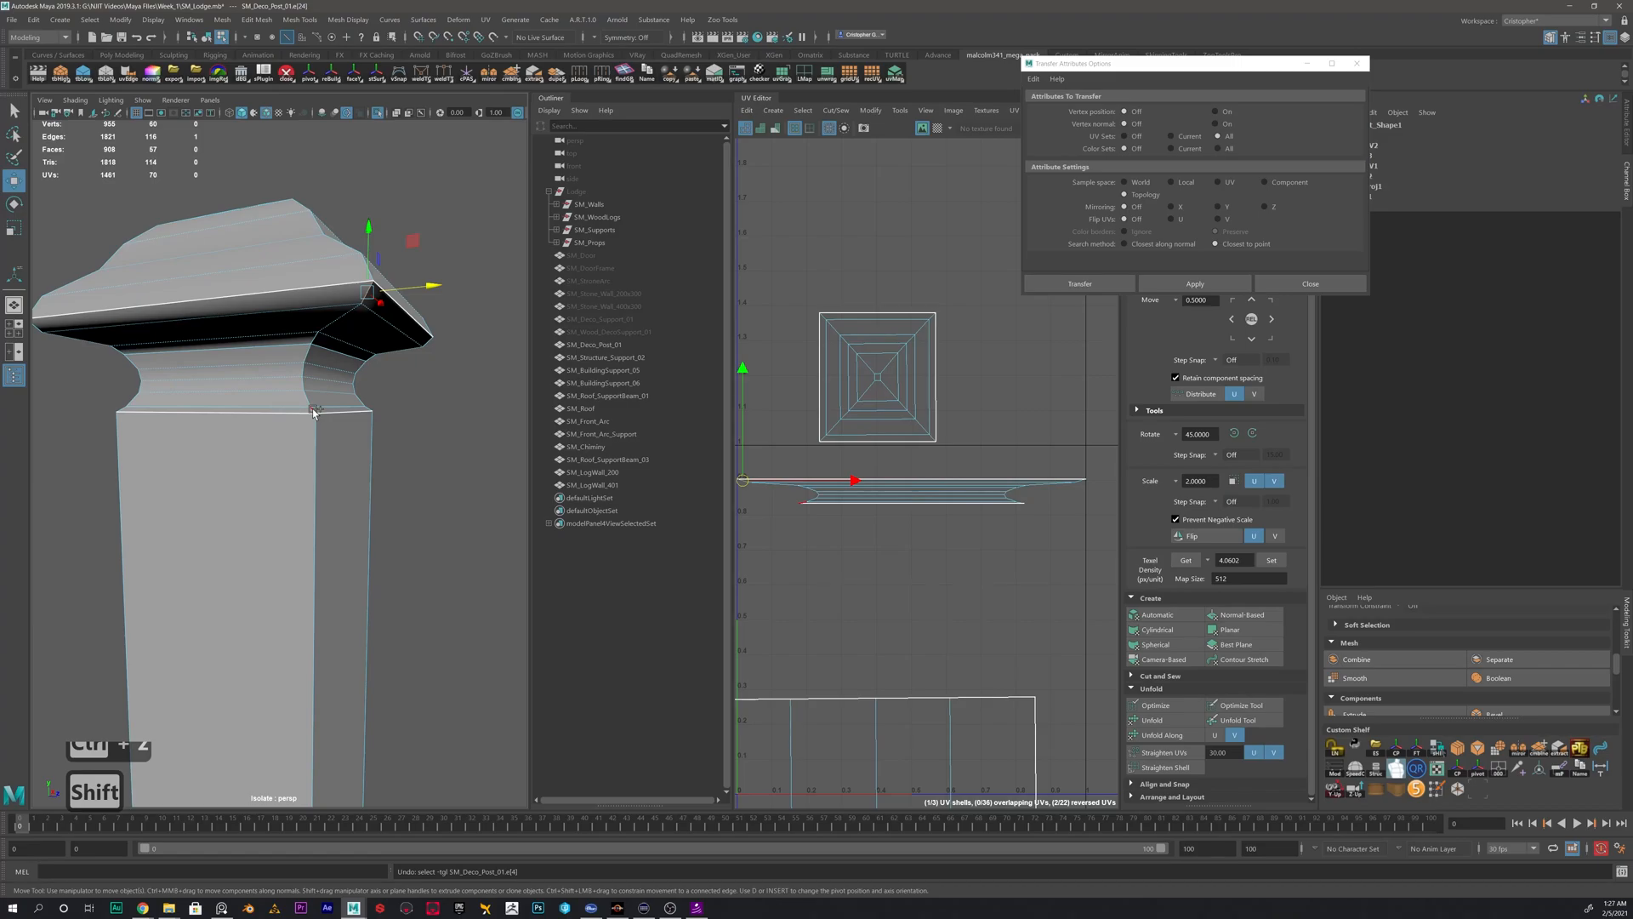
double_click(372, 487, "shift")
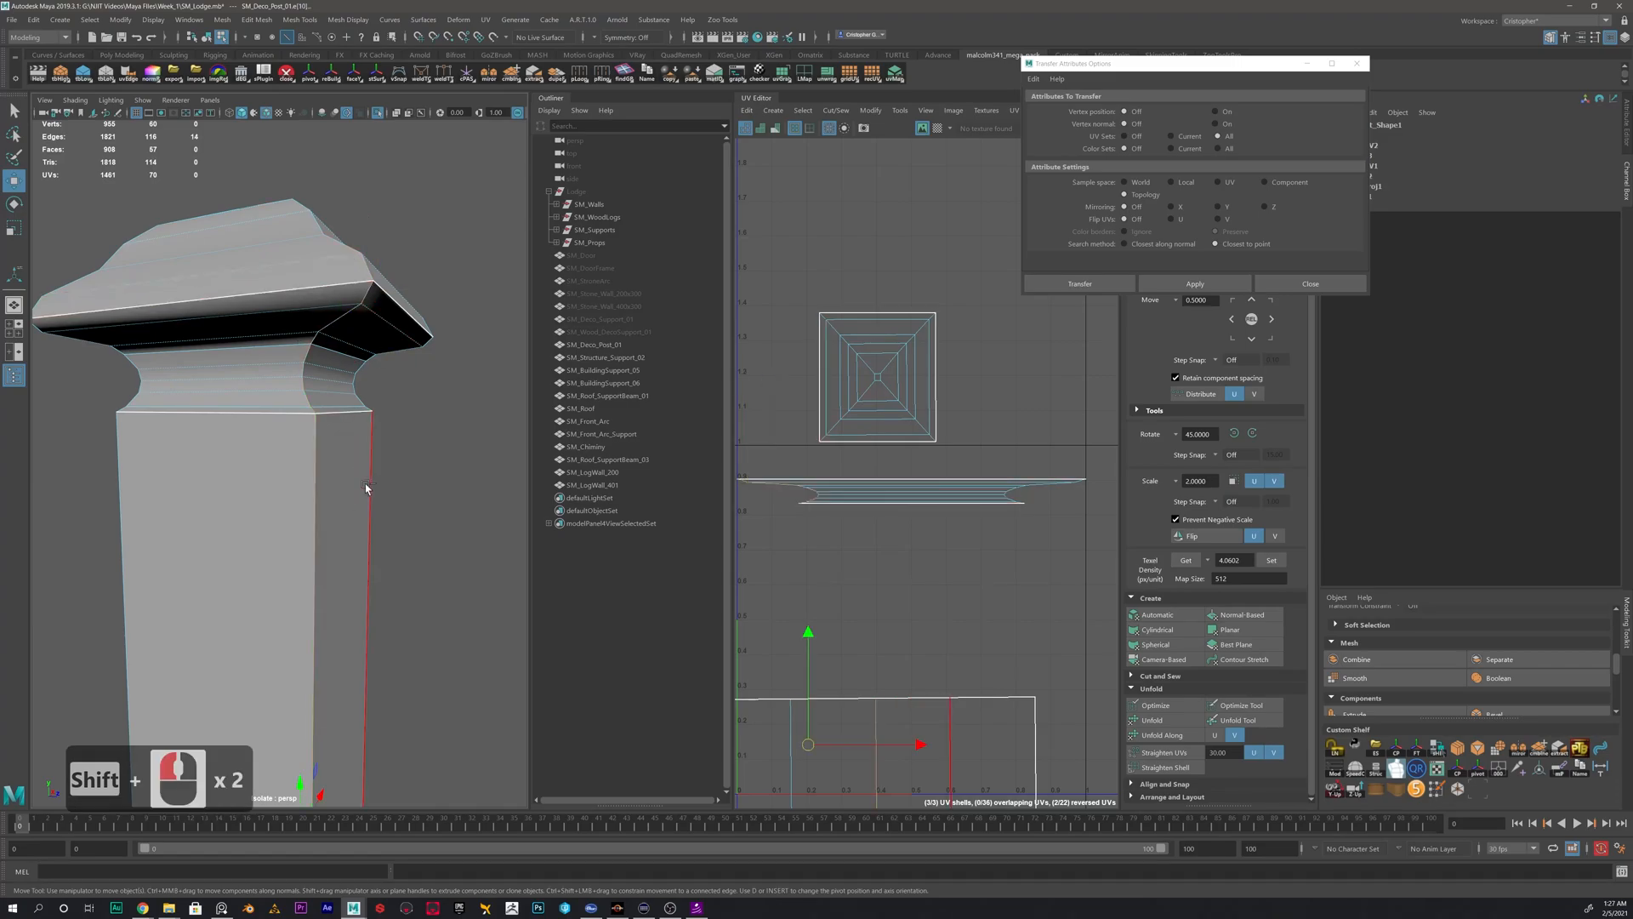
left_click(372, 493, "ctrl")
right_click(939, 565, "shift")
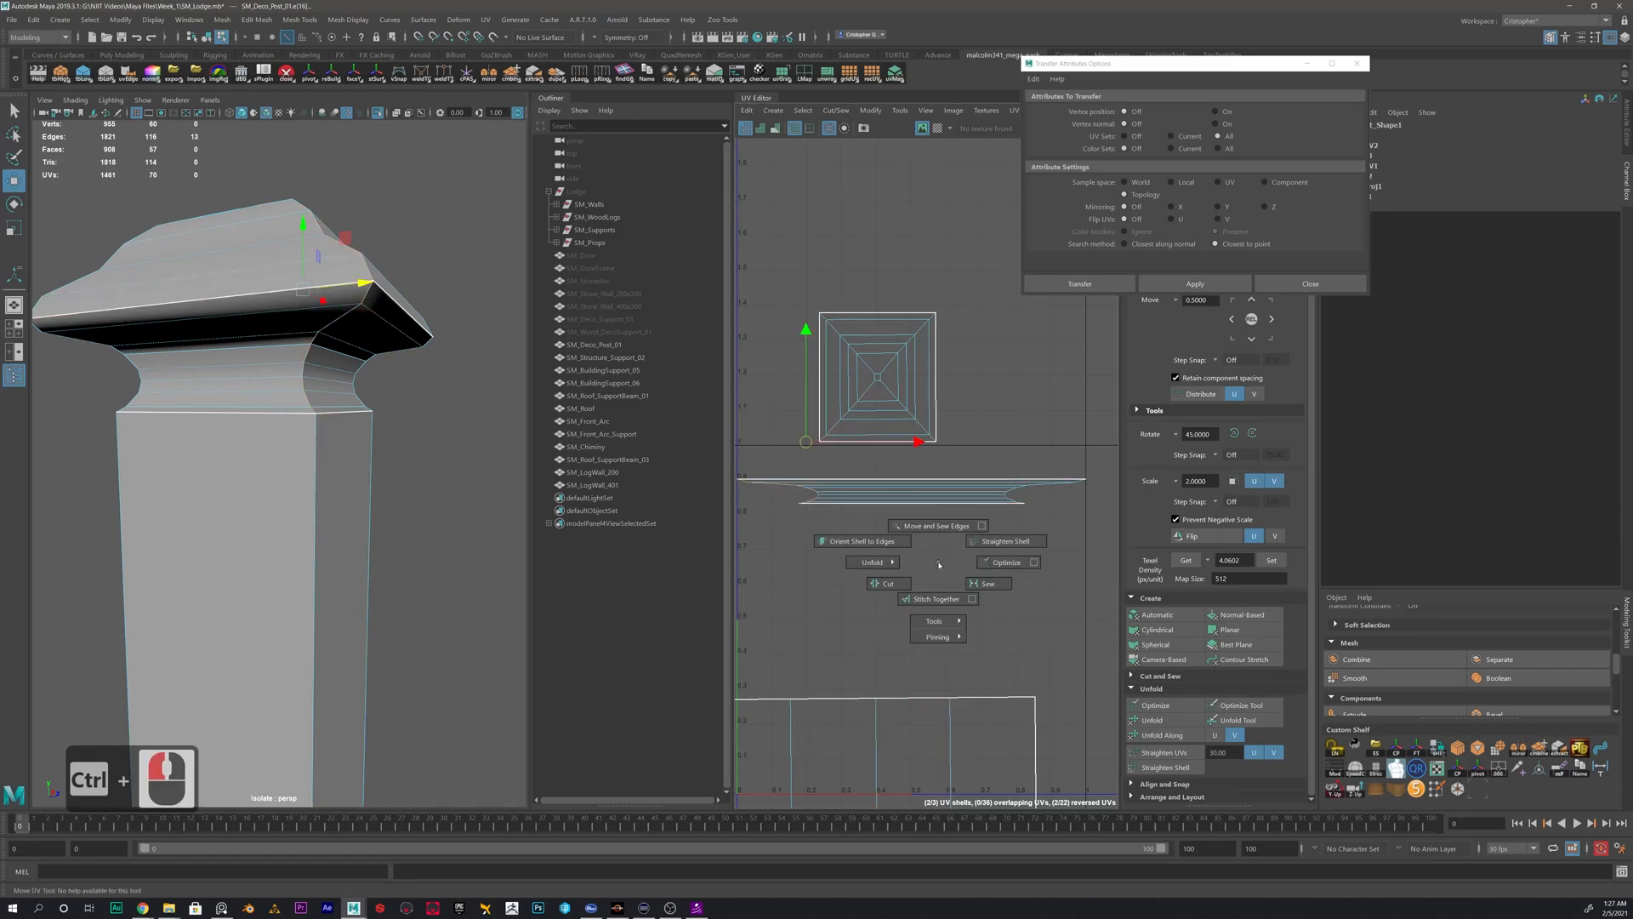
right_click_drag(940, 565, 890, 584, "shift")
left_click_drag(765, 456, 767, 456, "ctrl")
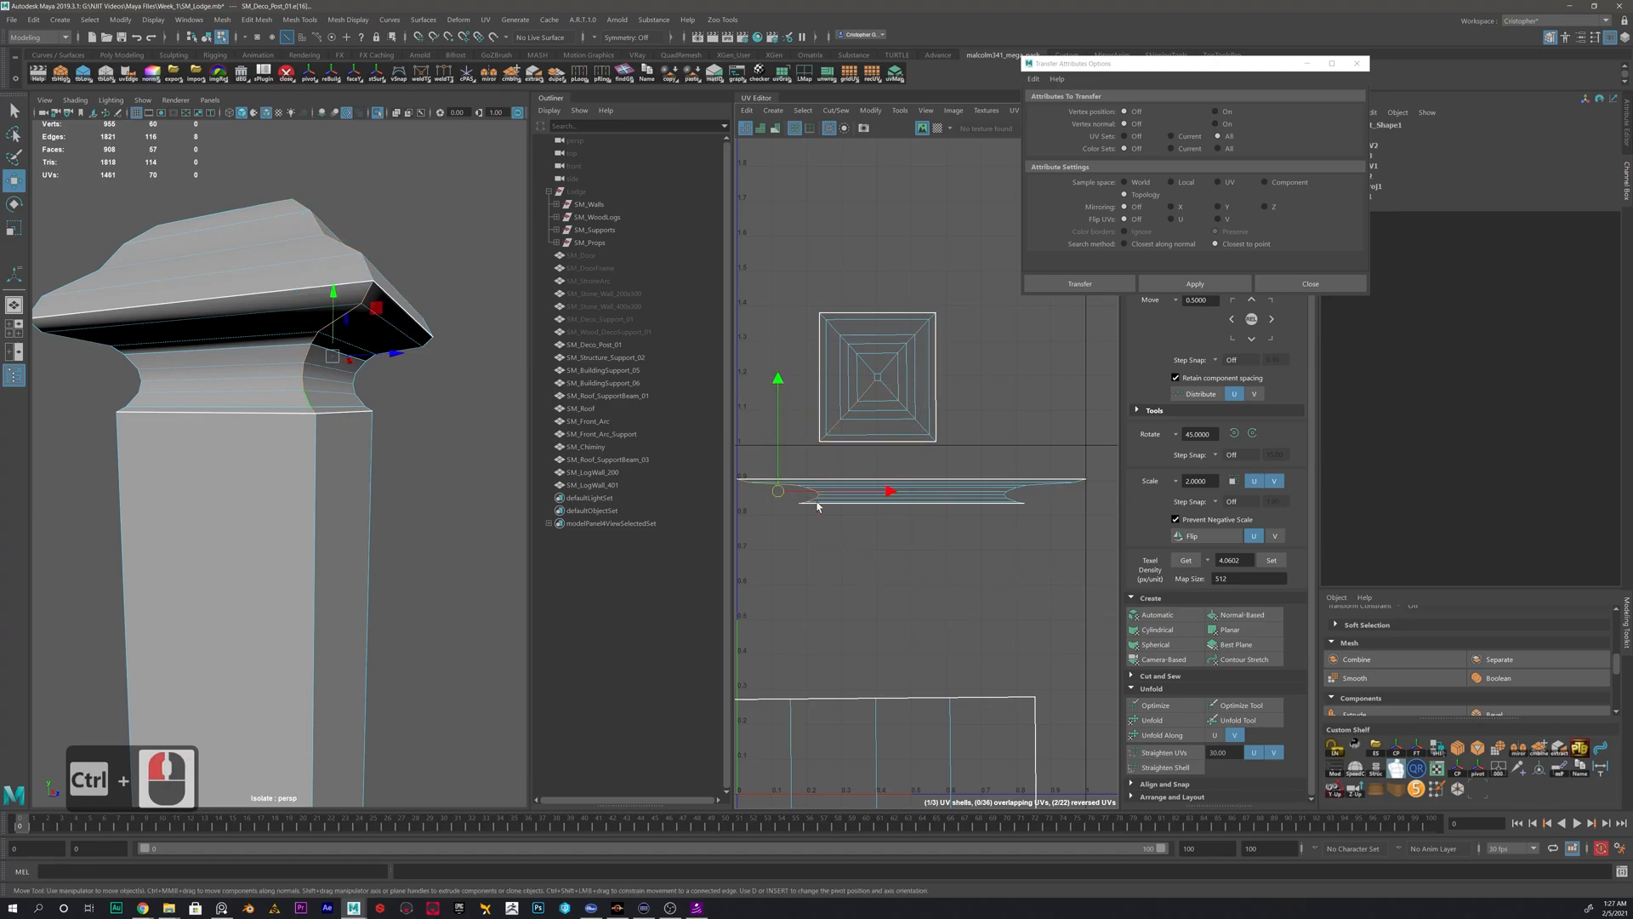
right_click(907, 563, "shift")
right_click_drag(907, 562, 844, 585, "shift")
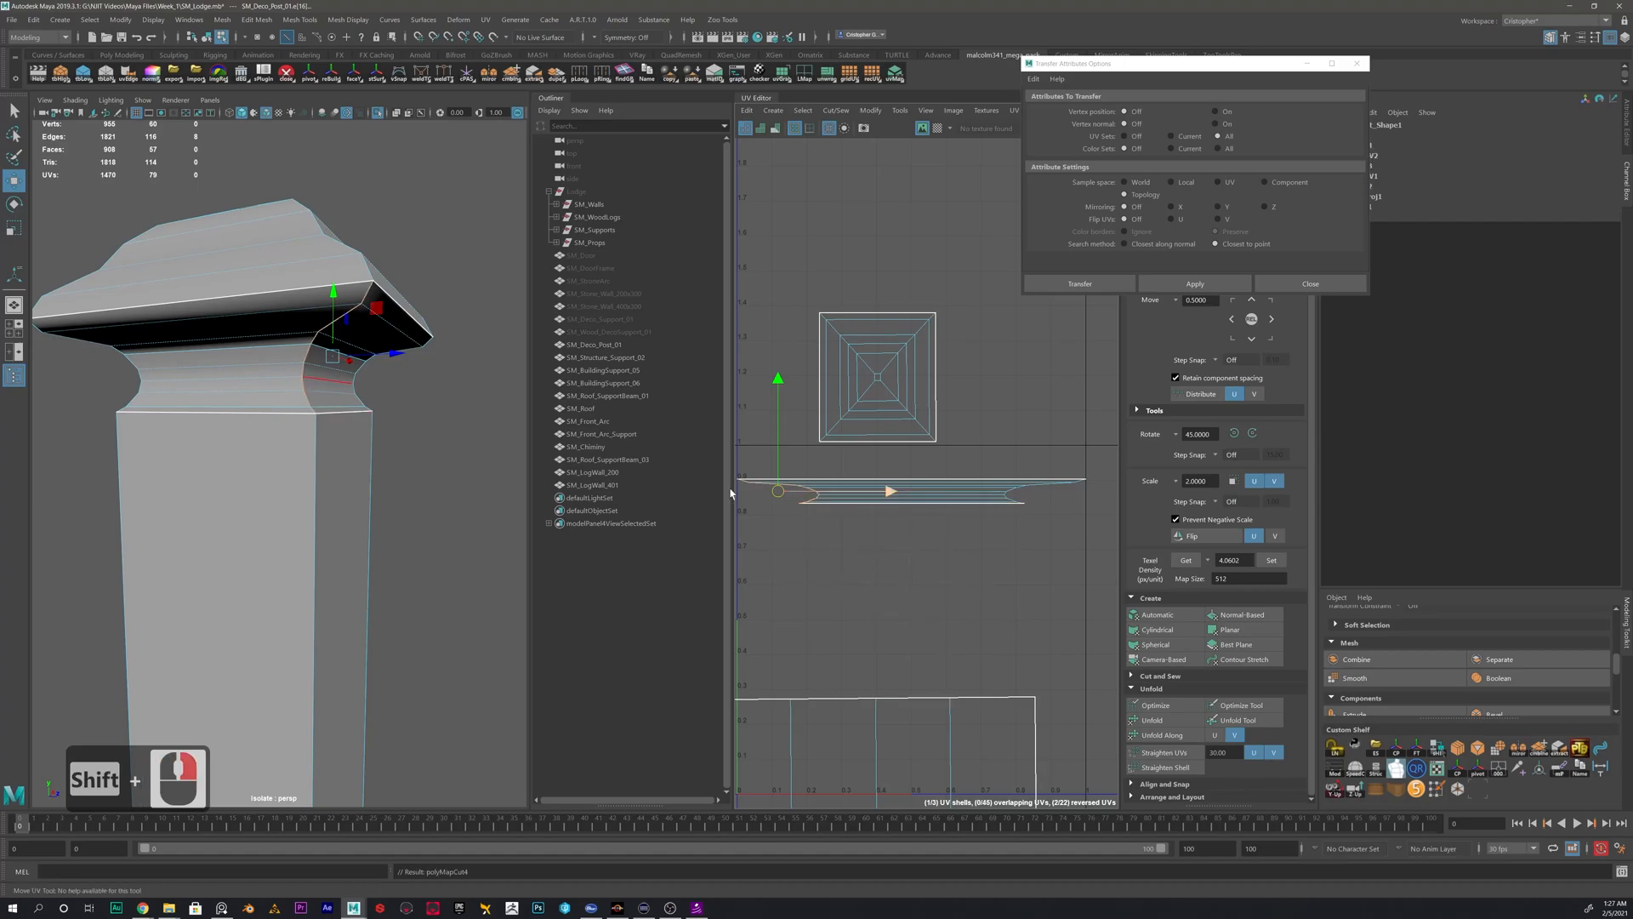
- Select the UV shell of the neck and cap underside and unfold it
right_click(282, 365, "shift")
right_click_drag(927, 497, 866, 472)
left_click(926, 498)
left_click(1163, 735)
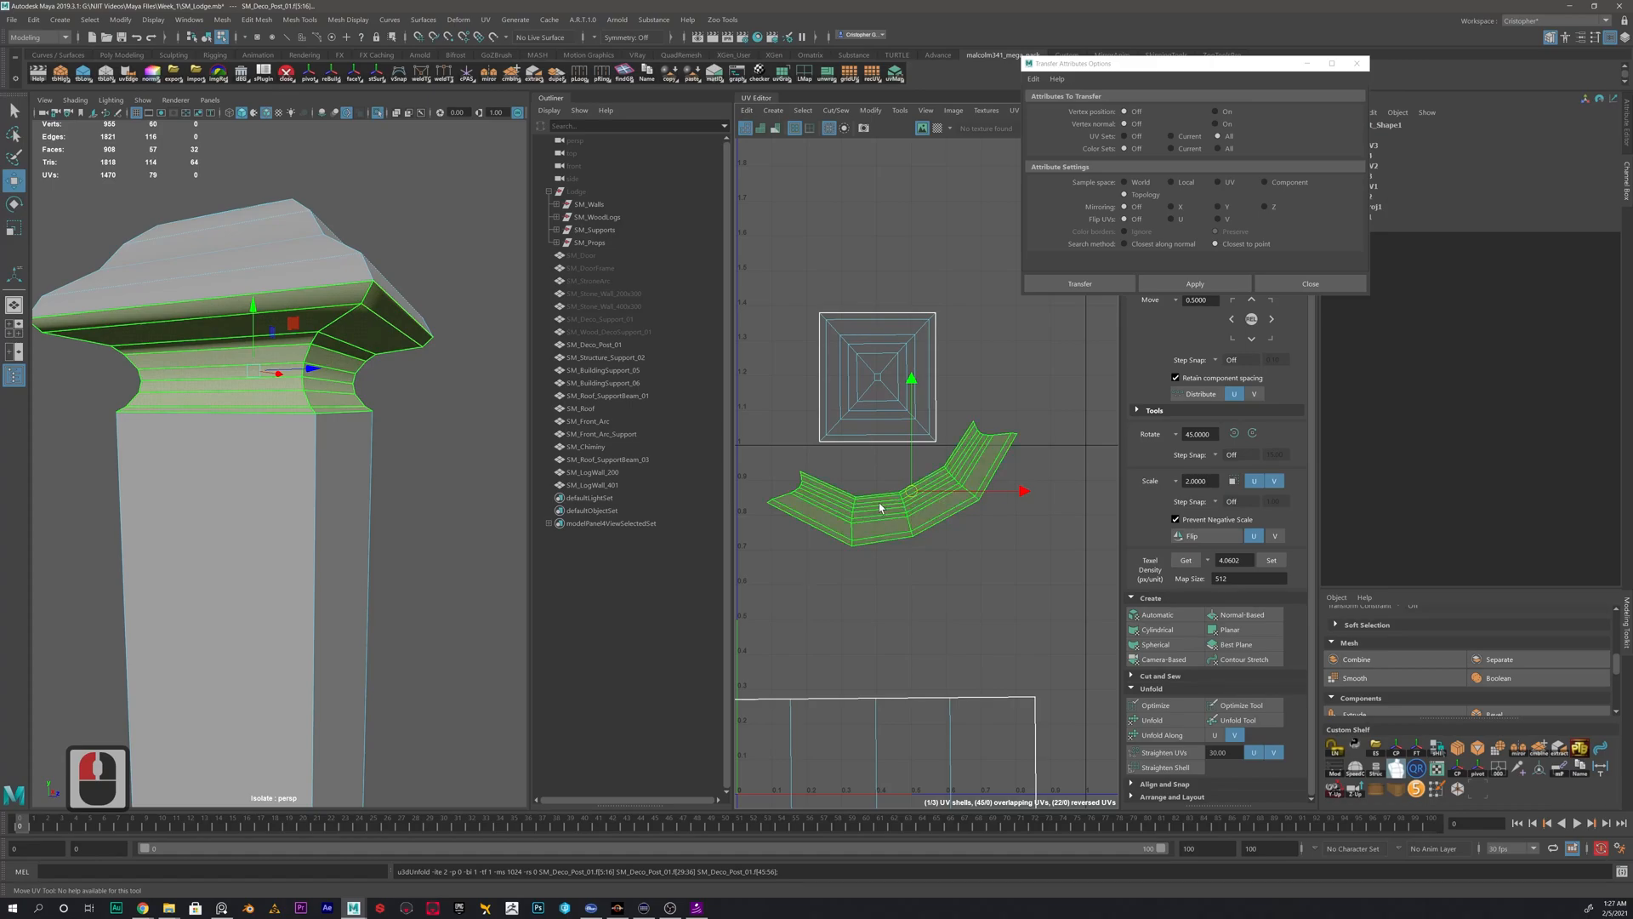
scroll(867, 492, "up", 7)
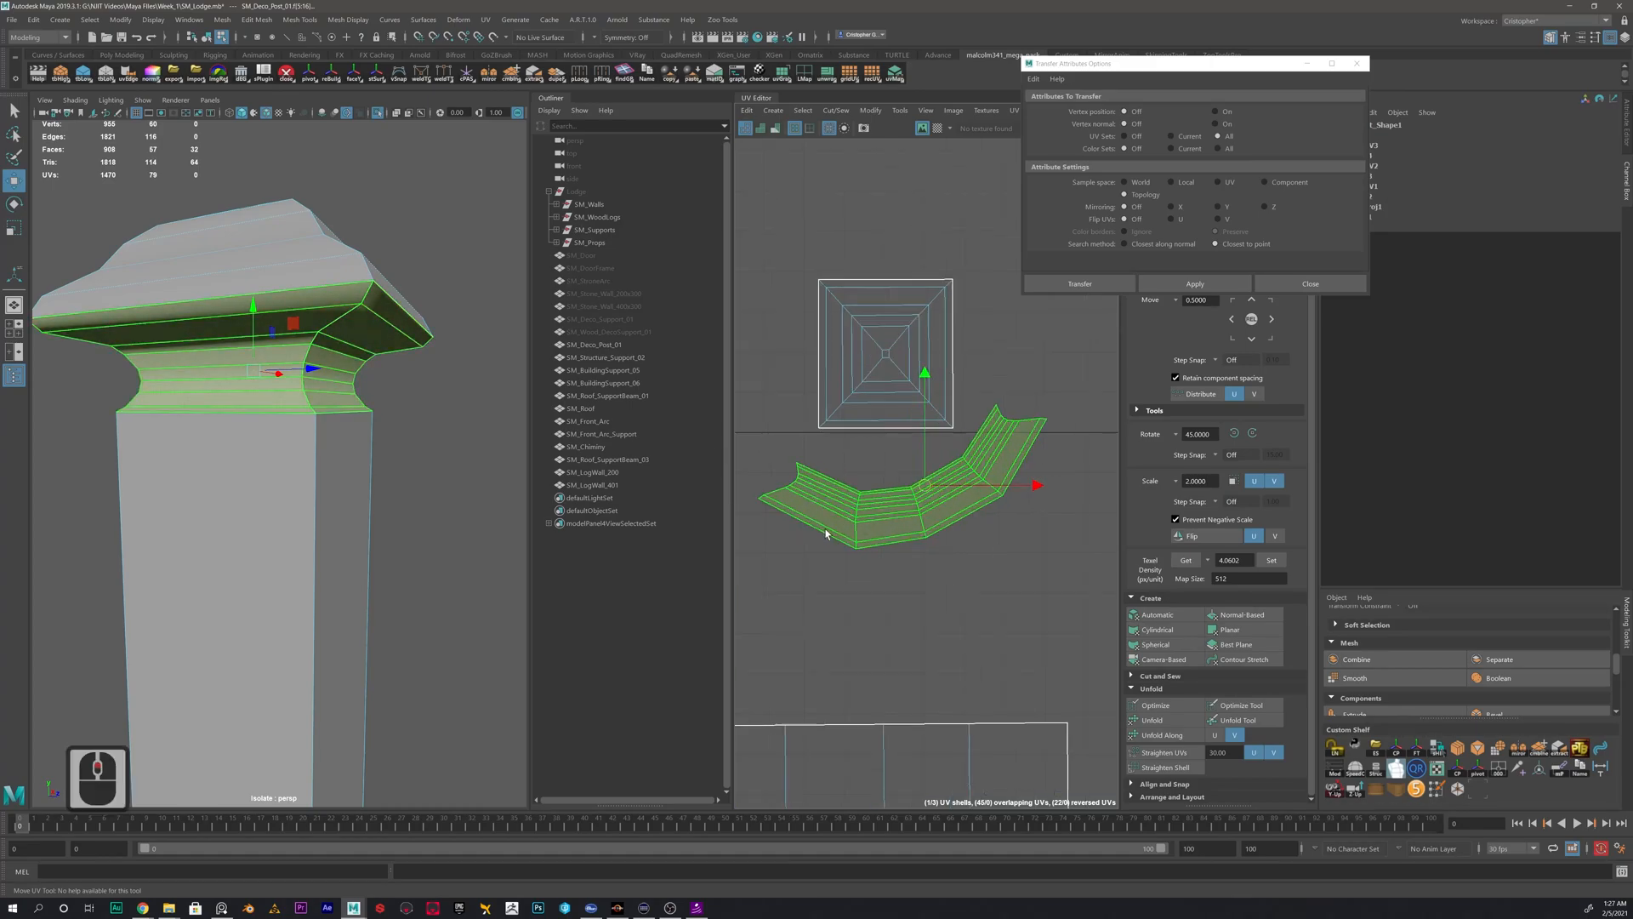
- Cut the unfolded neck band along its three inner corner edge lines to split it into four side strips
right_click(872, 480)
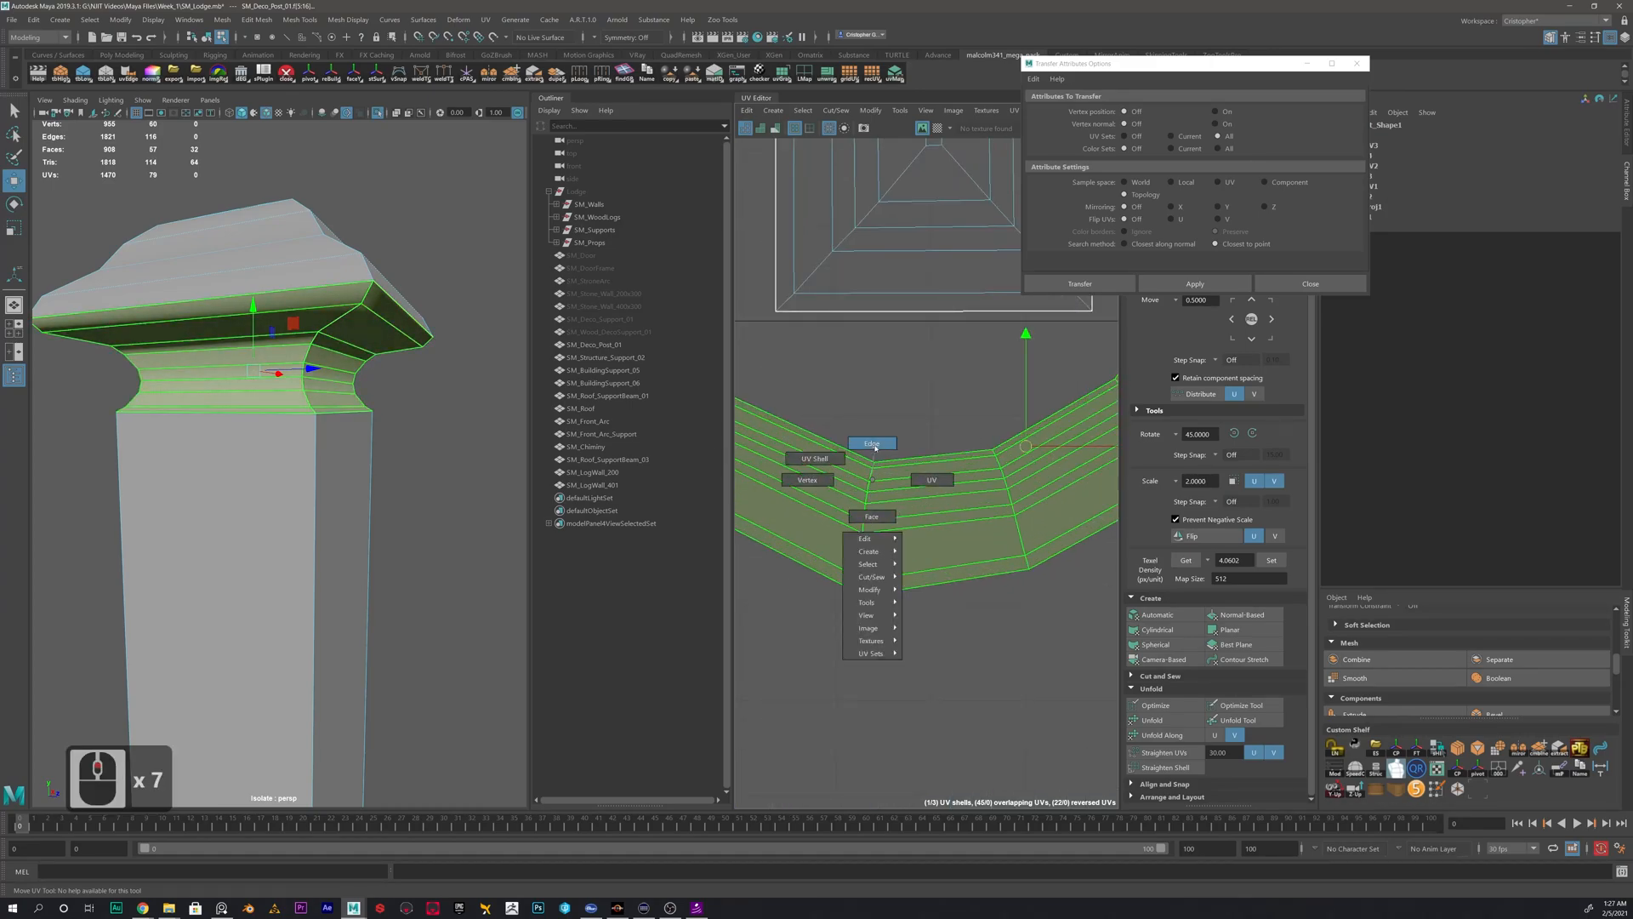
left_click(874, 448)
double_click(908, 583)
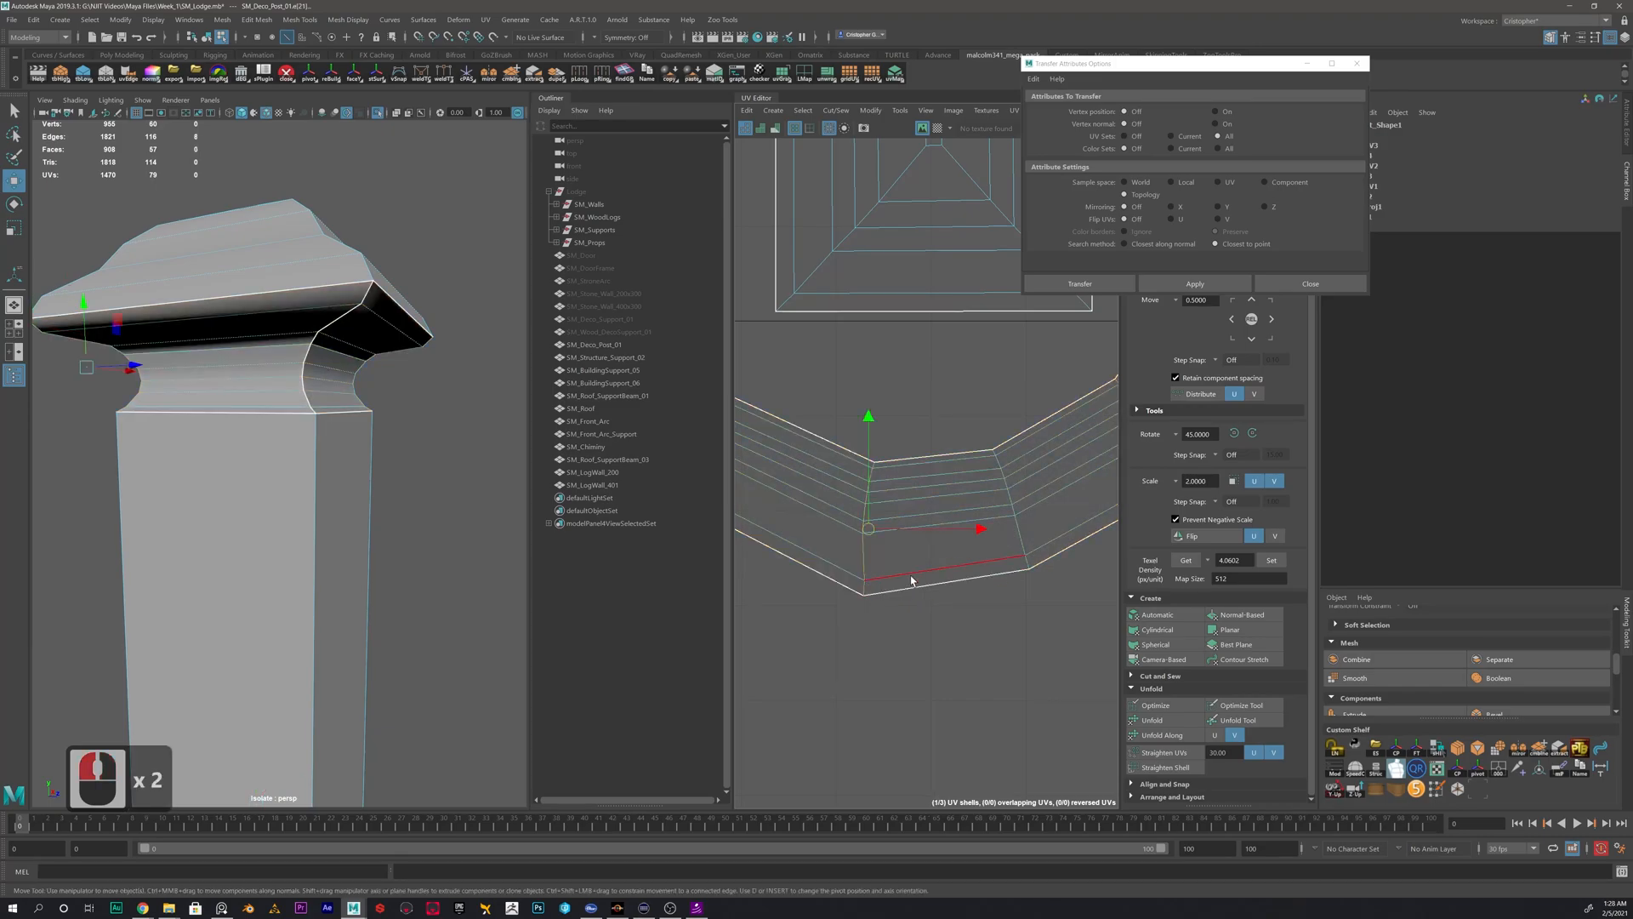
double_click(1025, 541, "shift")
middle_click_drag(1060, 509, 878, 600, "alt")
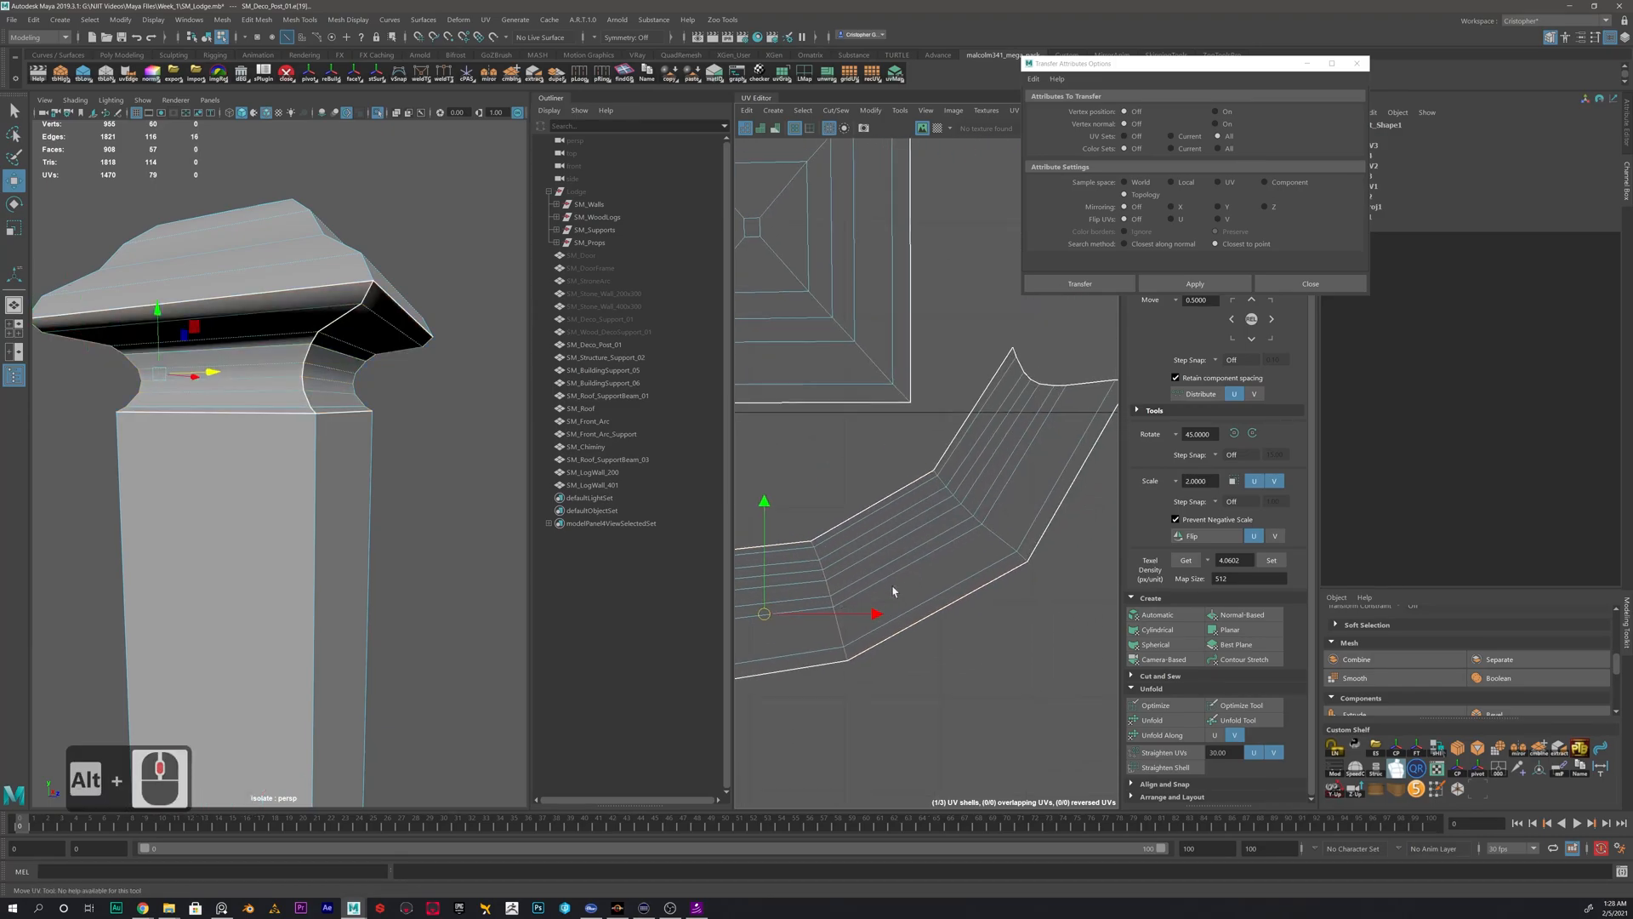
double_click(929, 537, "shift")
right_click(916, 467, "shift")
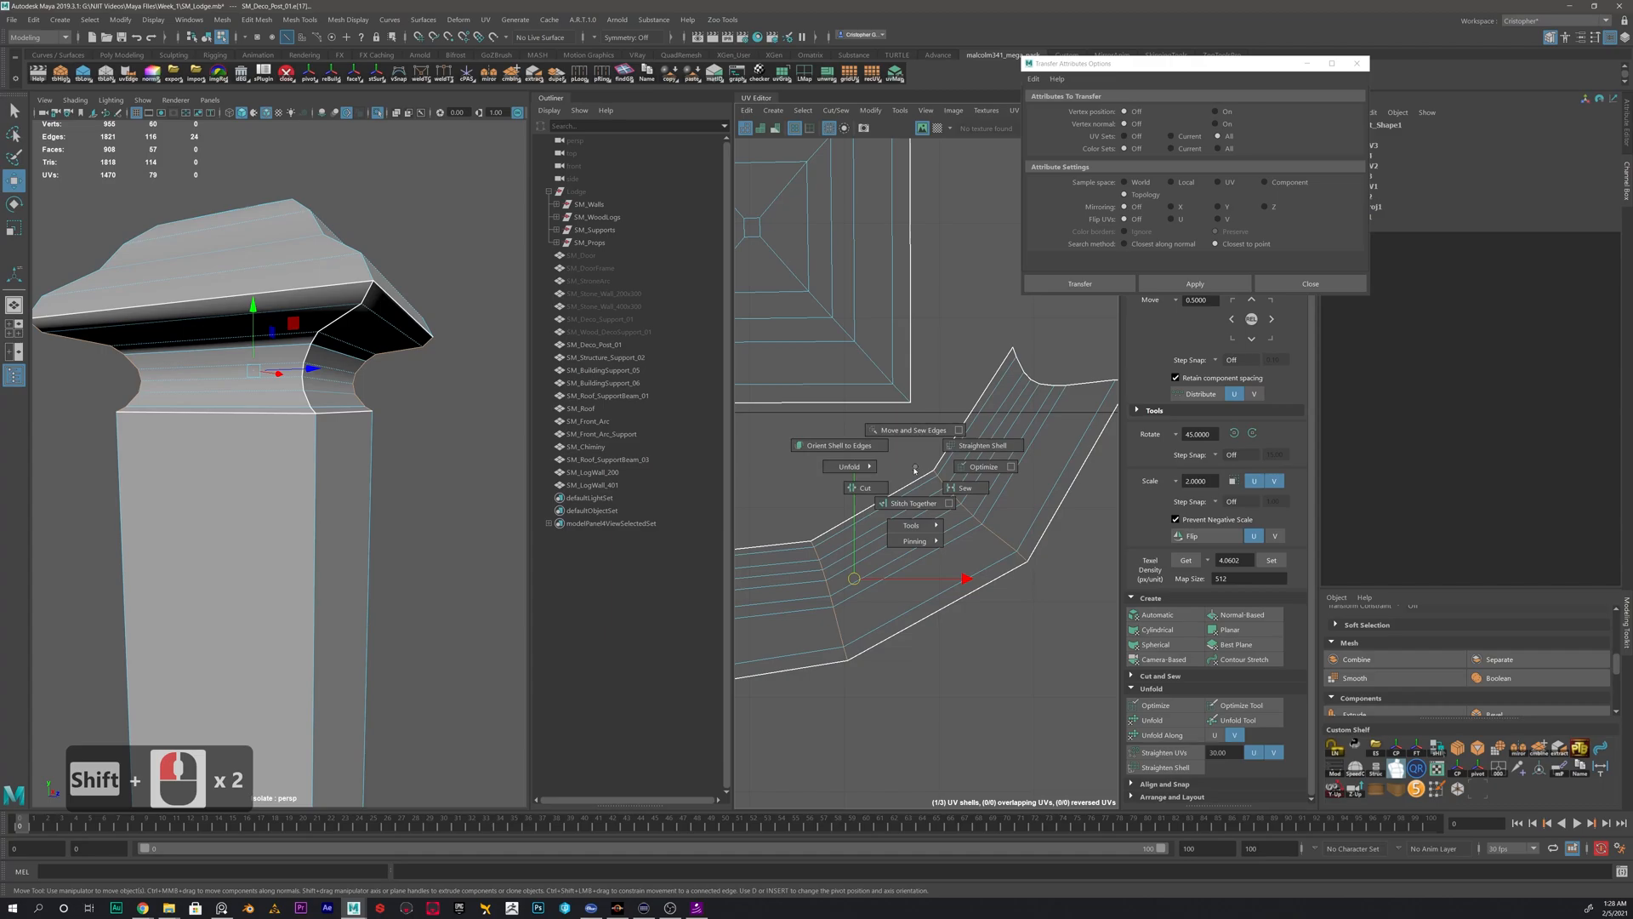
left_click(863, 488)
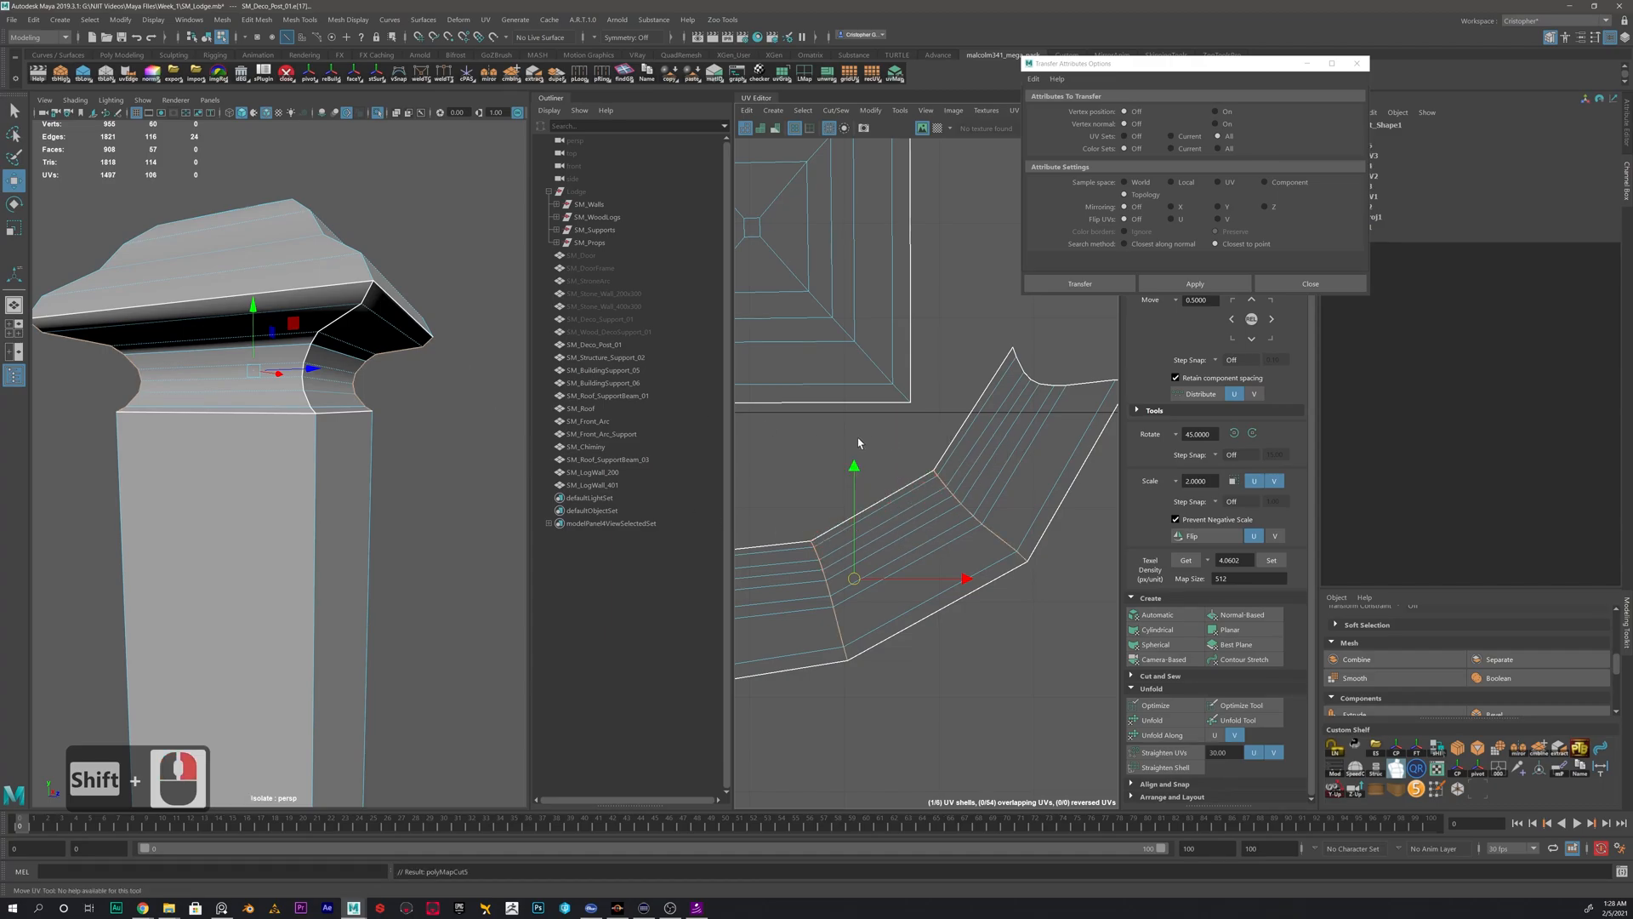
- Move and sew one neck strip onto the matching side of the cap-top shell and unfold the combined shell
middle_click_drag(858, 439, 859, 545, "alt")
right_click_drag(943, 355, 952, 269)
left_click(908, 327)
scroll(875, 438, "down", 2)
middle_click_drag(879, 465, 1022, 474, "alt")
right_click_drag(956, 378, 908, 365)
left_click(912, 369)
left_click(1159, 720)
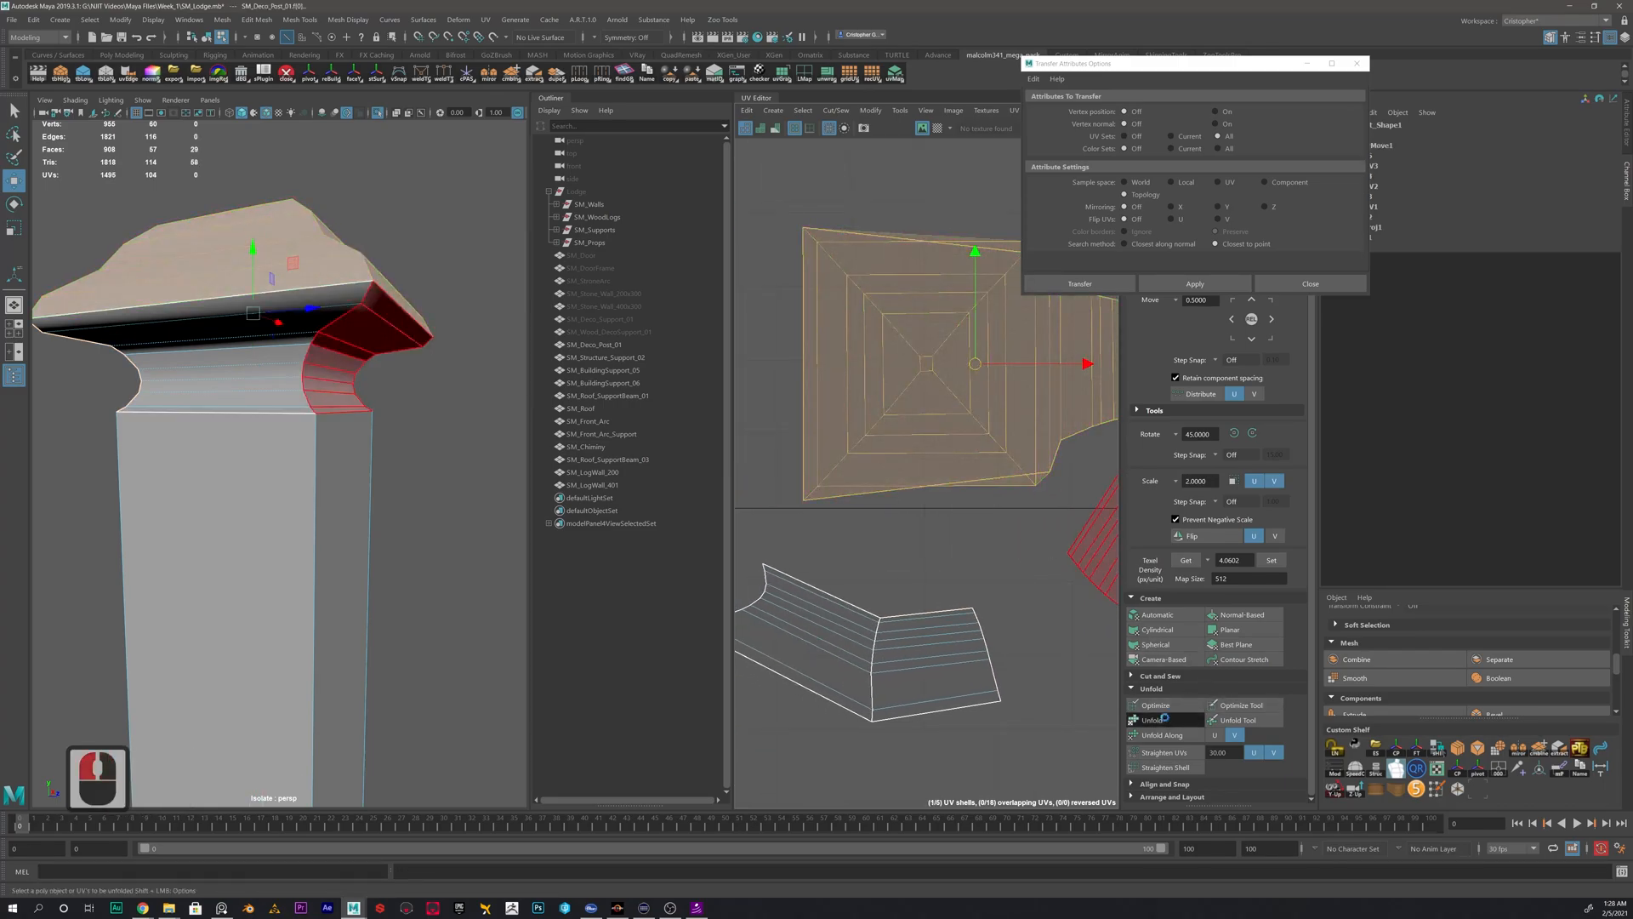
- Move and sew the remaining neck strips onto the other rim edges of the cap-top shell
scroll(959, 467, "down", 1)
middle_click_drag(999, 512, 893, 565, "alt")
middle_click_drag(933, 434, 1001, 432, "alt")
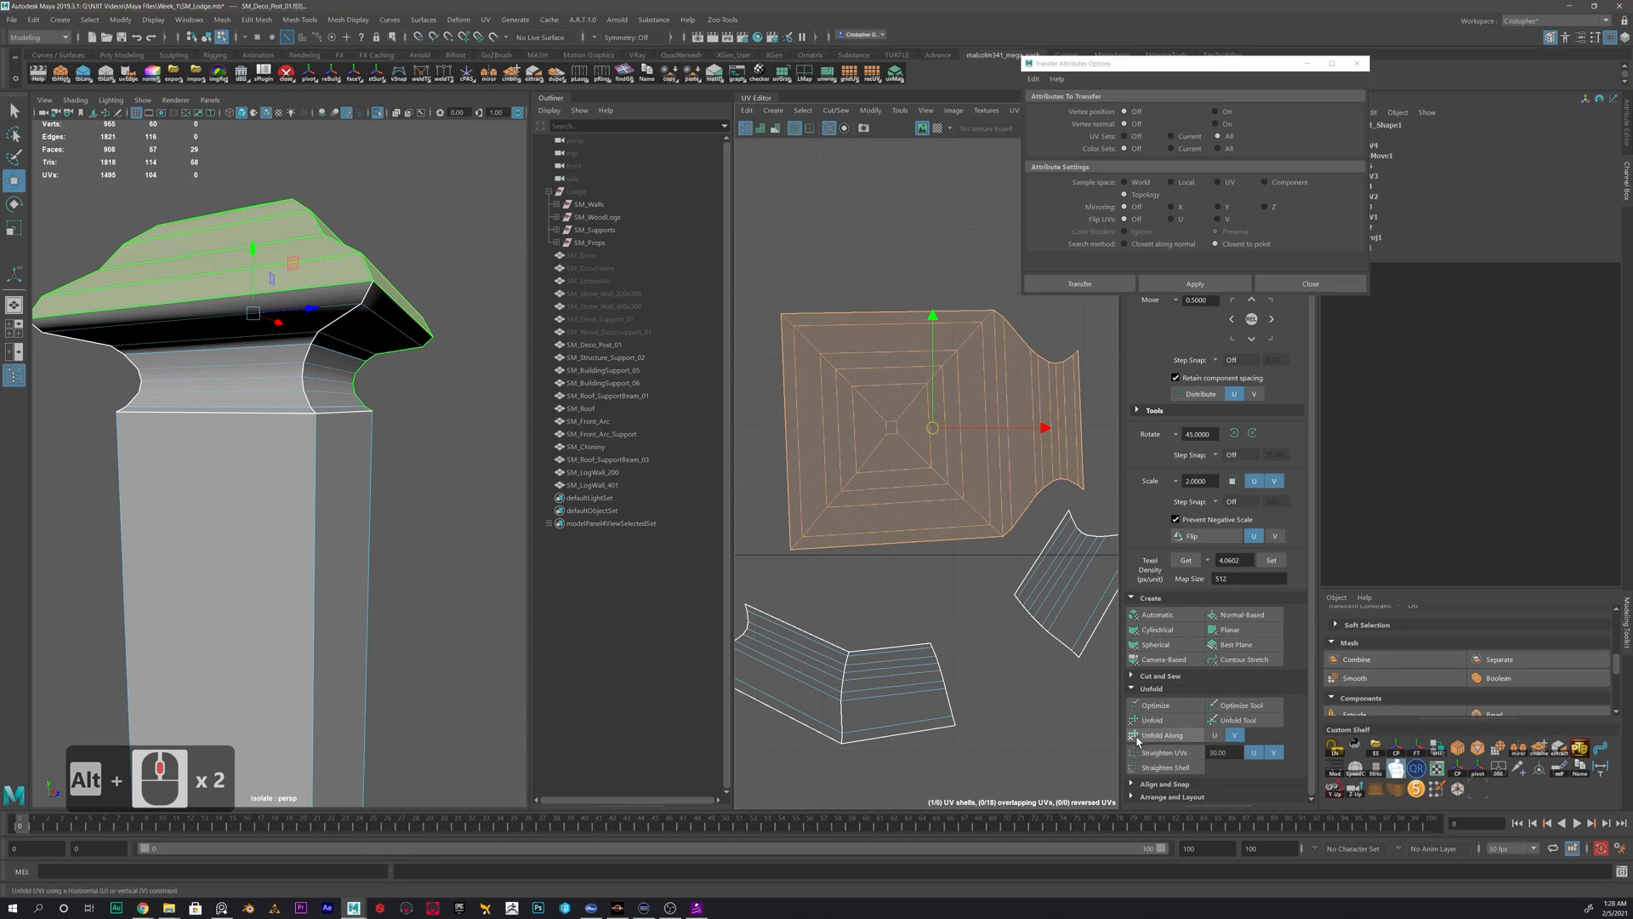
middle_click_drag(827, 360, 890, 364, "alt")
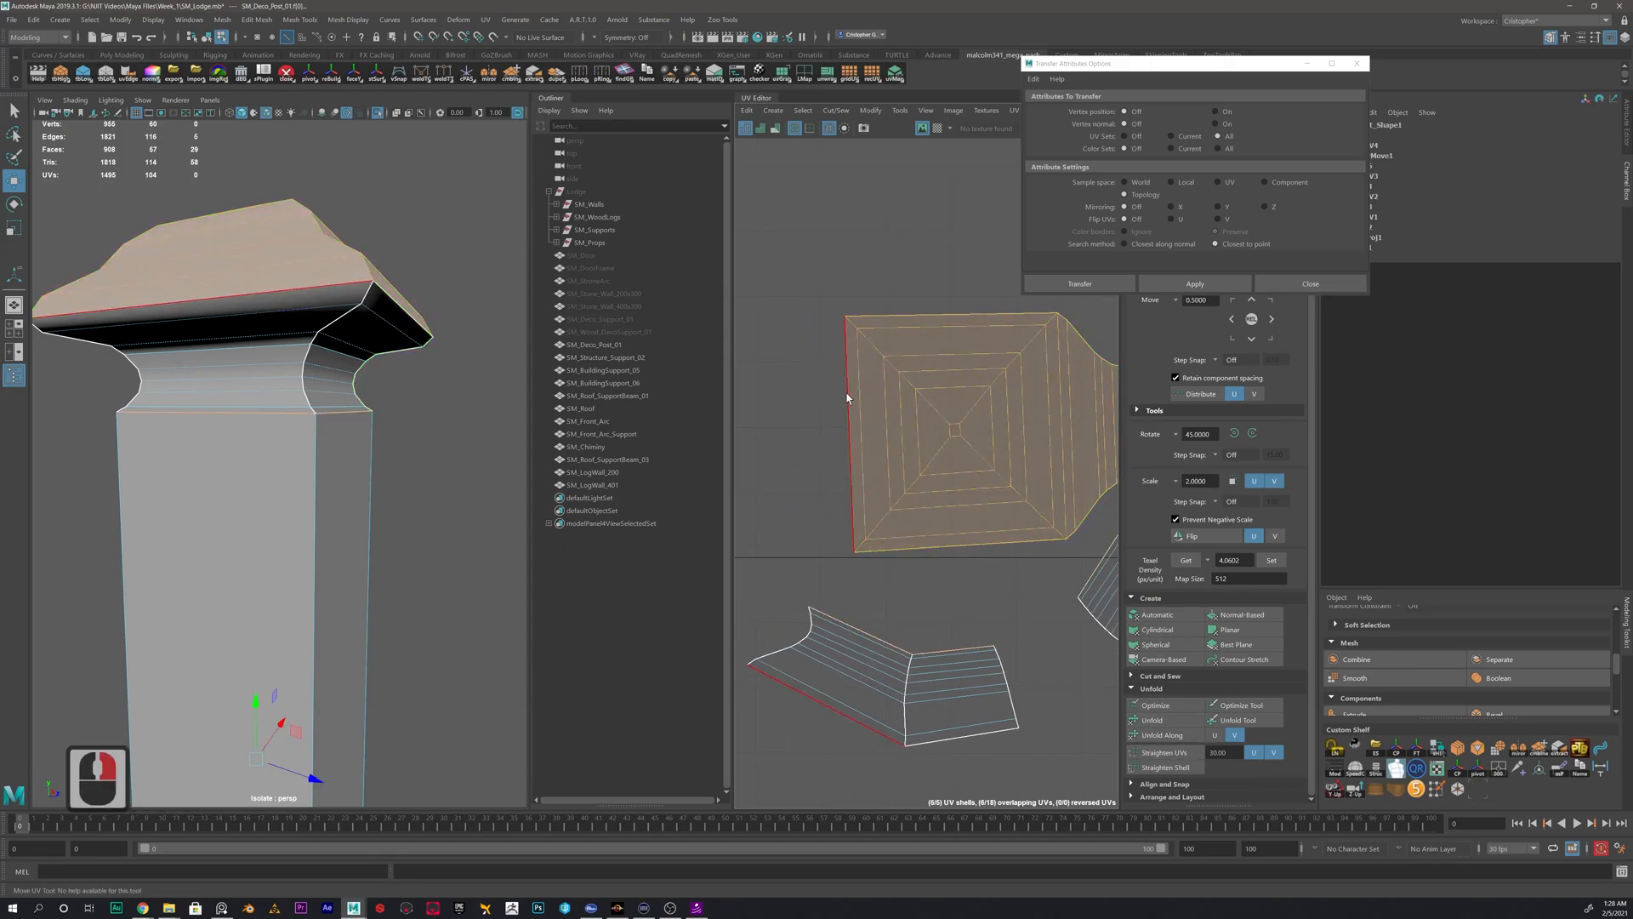
right_click_drag(891, 364, 872, 306, "shift")
right_click_drag(974, 320, 872, 299, "shift")
left_click(999, 553)
right_click_drag(976, 565, 975, 559, "shift")
- Select the combined cap-and-neck shell and unfold it
right_click(937, 395)
right_click_drag(900, 382, 885, 376)
left_click(1151, 720)
scroll(936, 519, "down", 6)
left_click(977, 513)
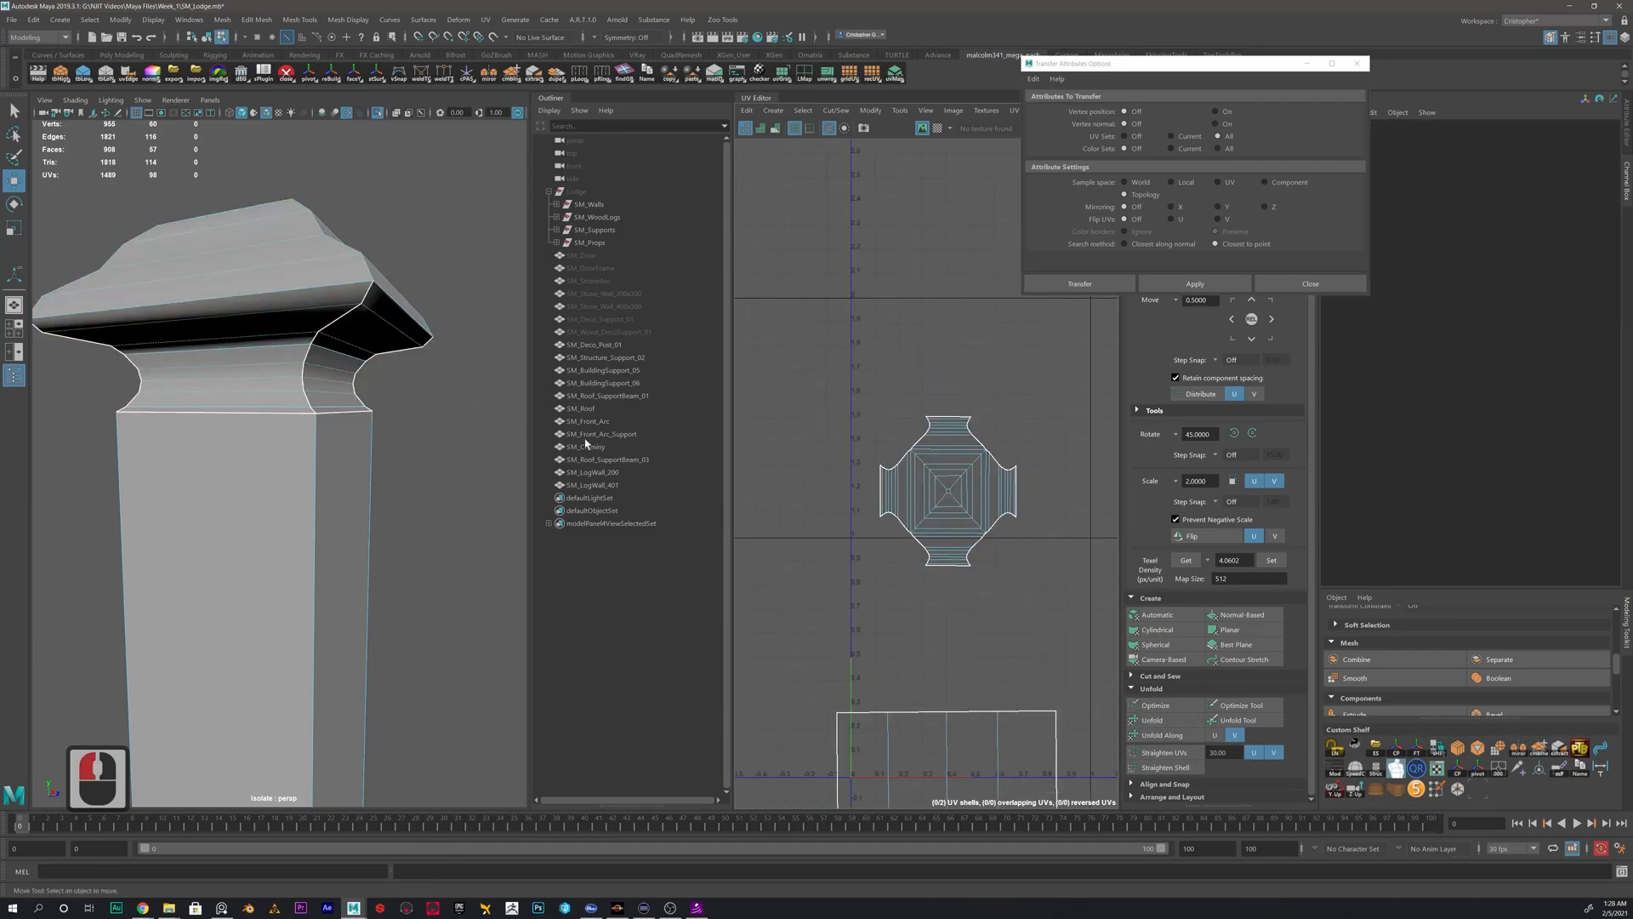
- Move the unfolded cap-and-neck shell down to just above the shaft's UV shell
scroll(937, 548, "down", 5, "alt")
scroll(1014, 462, "up", 2, "alt")
middle_click_drag(988, 569, 974, 432, "alt")
right_click_drag(957, 326, 932, 311)
left_click(971, 356)
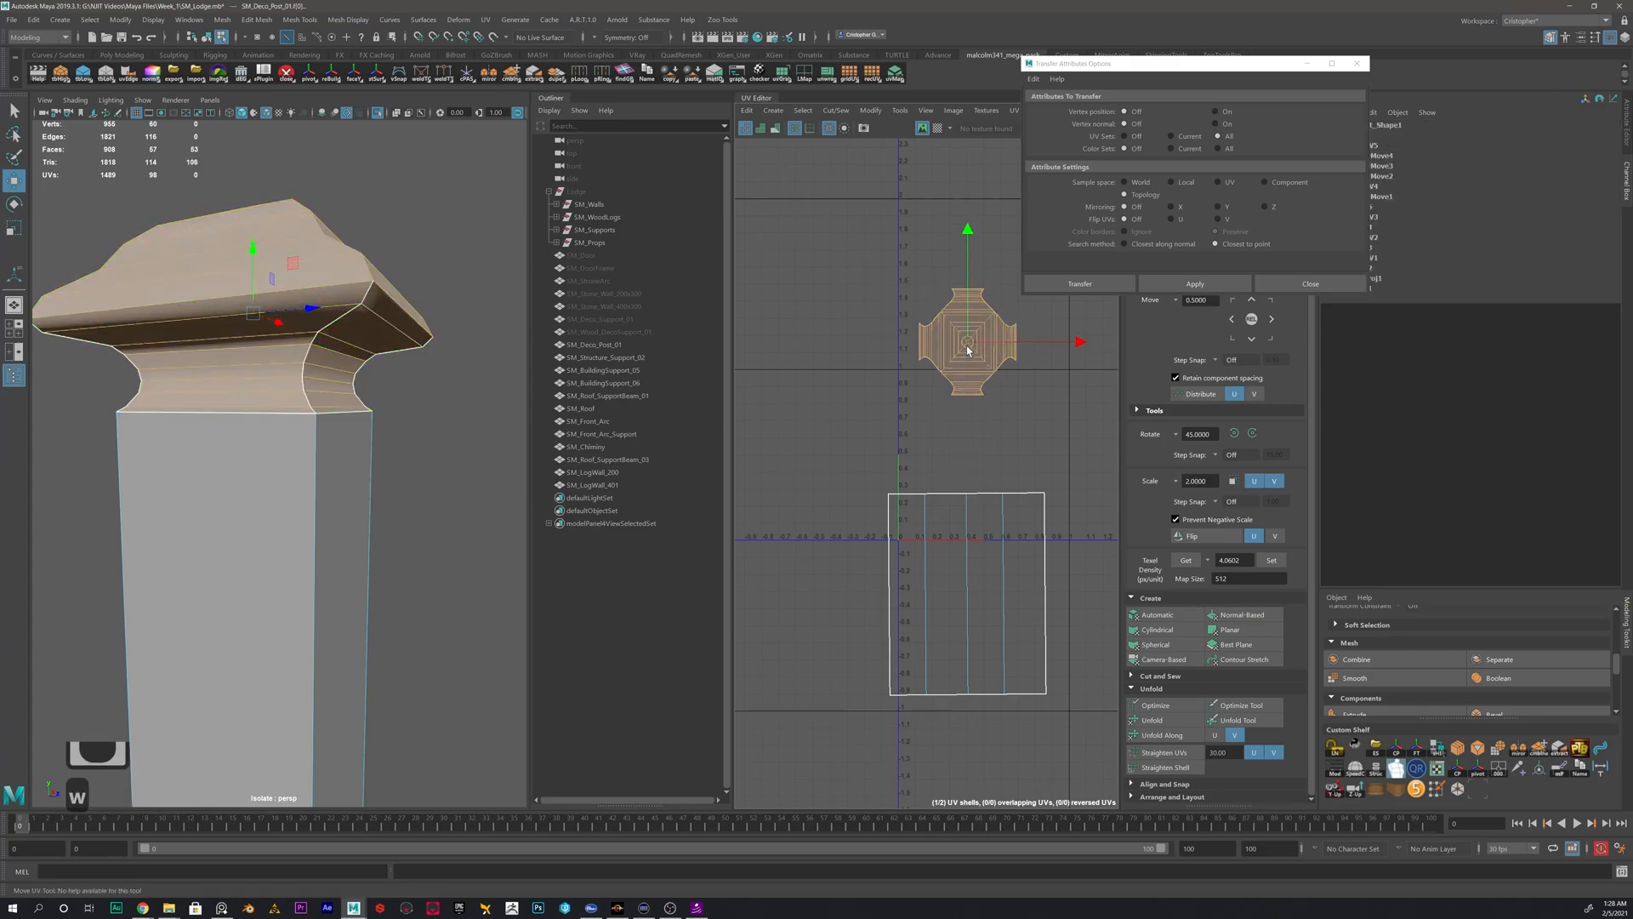
left_click_drag(970, 356, 960, 429)
- Delete the whole post's construction history and display the UV checker texture on it
left_click(1025, 459)
right_click_drag(276, 442, 366, 390)
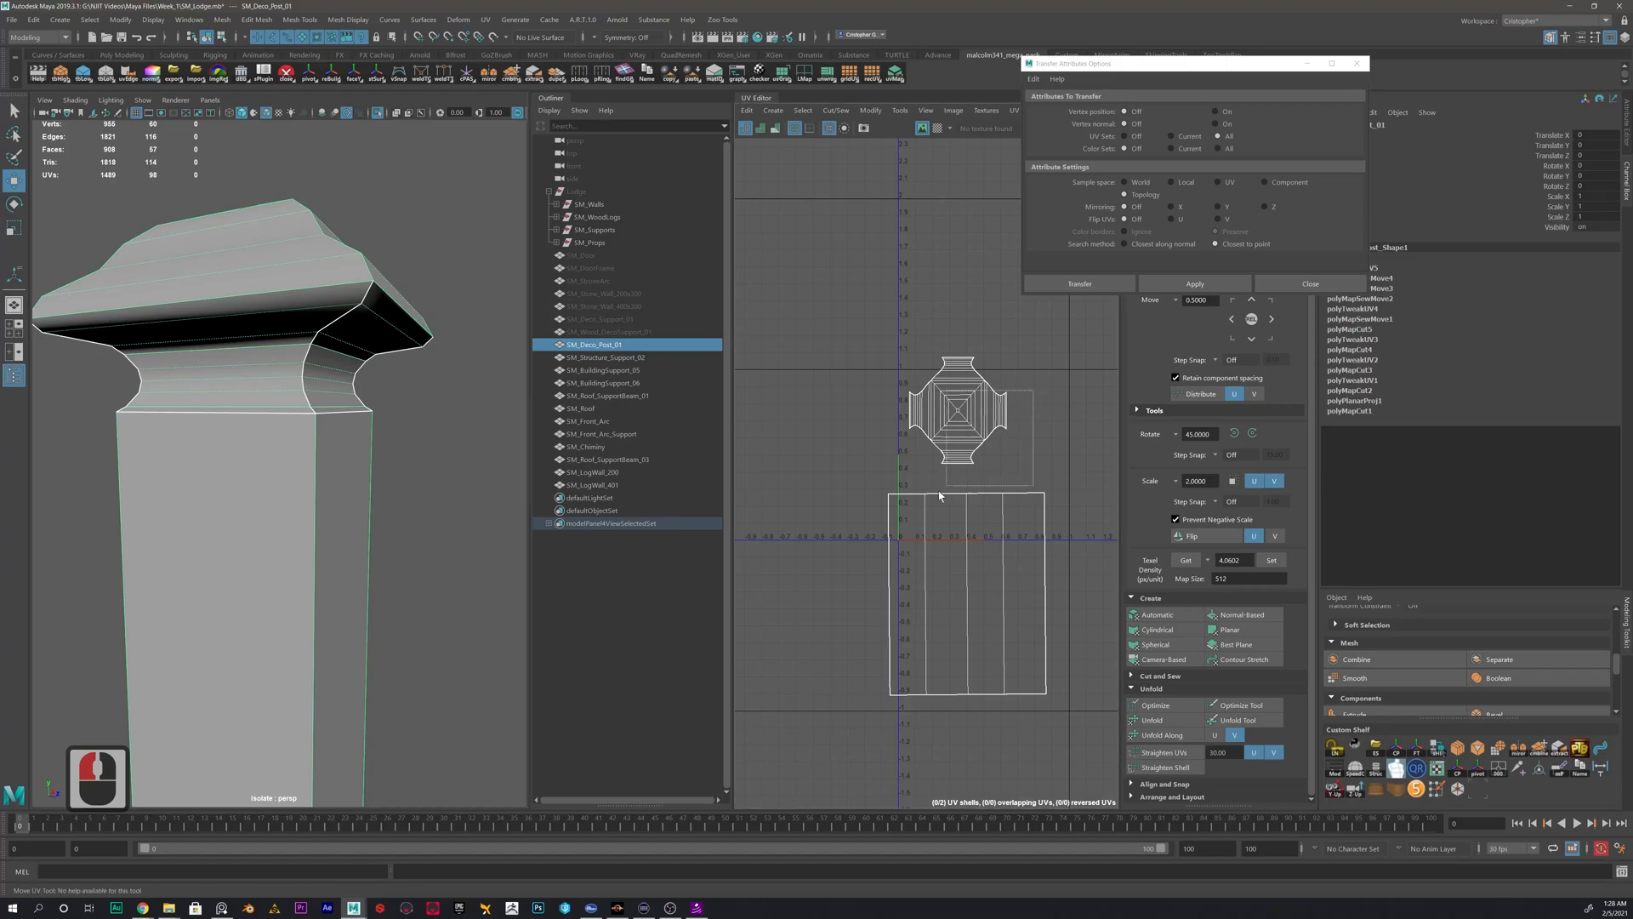
right_click_drag(239, 383, 340, 340)
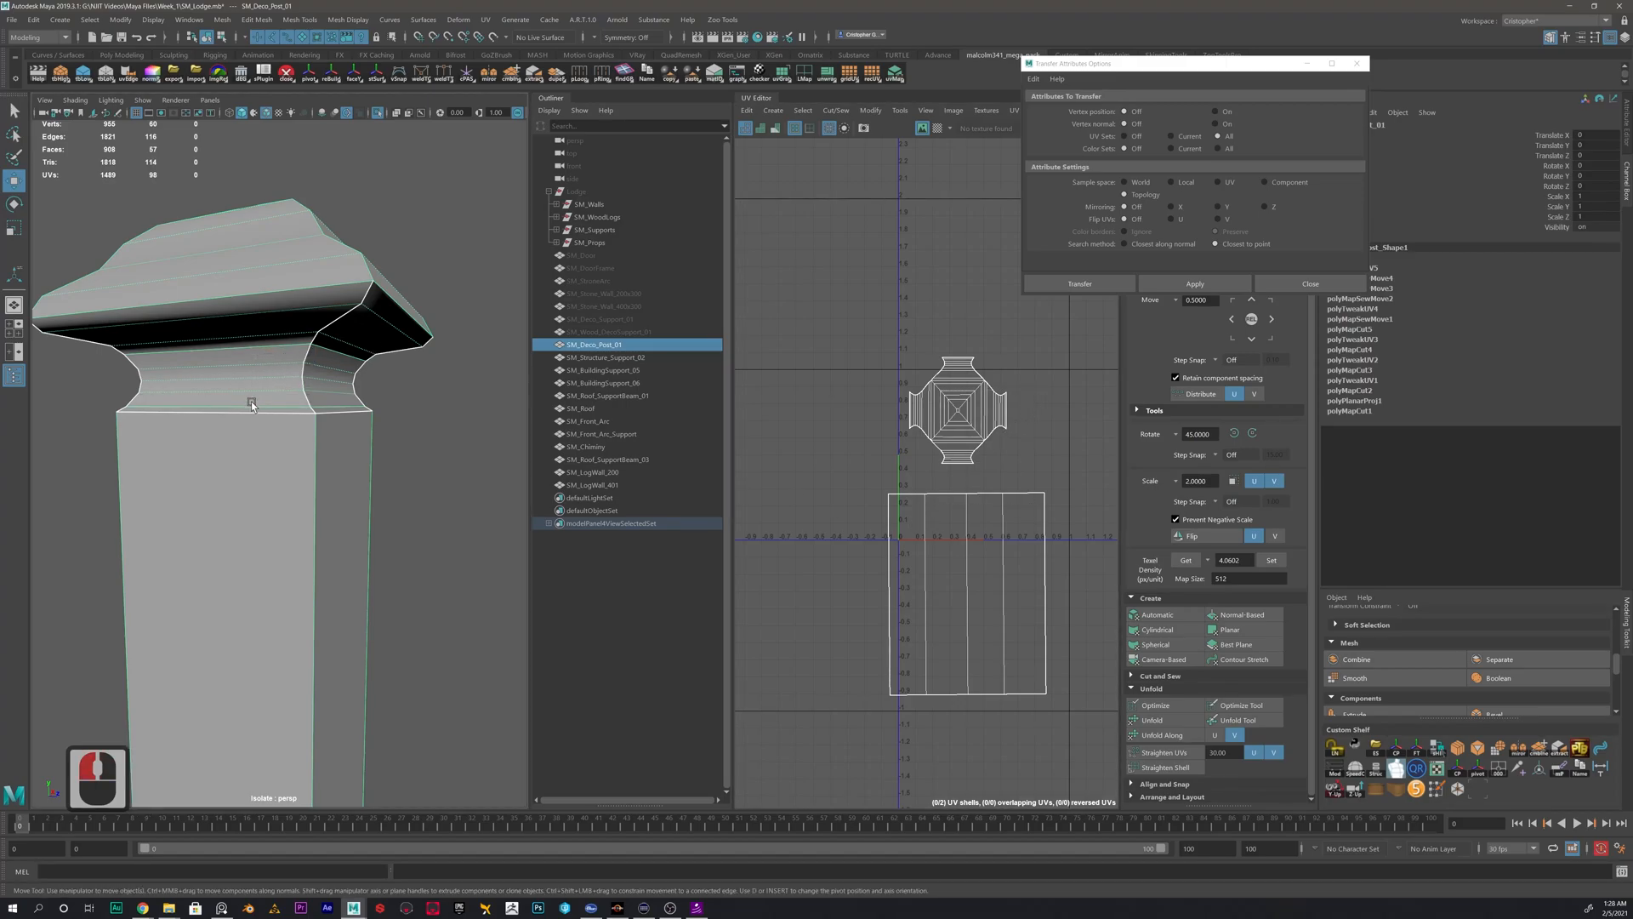
key("alt+shift+d")
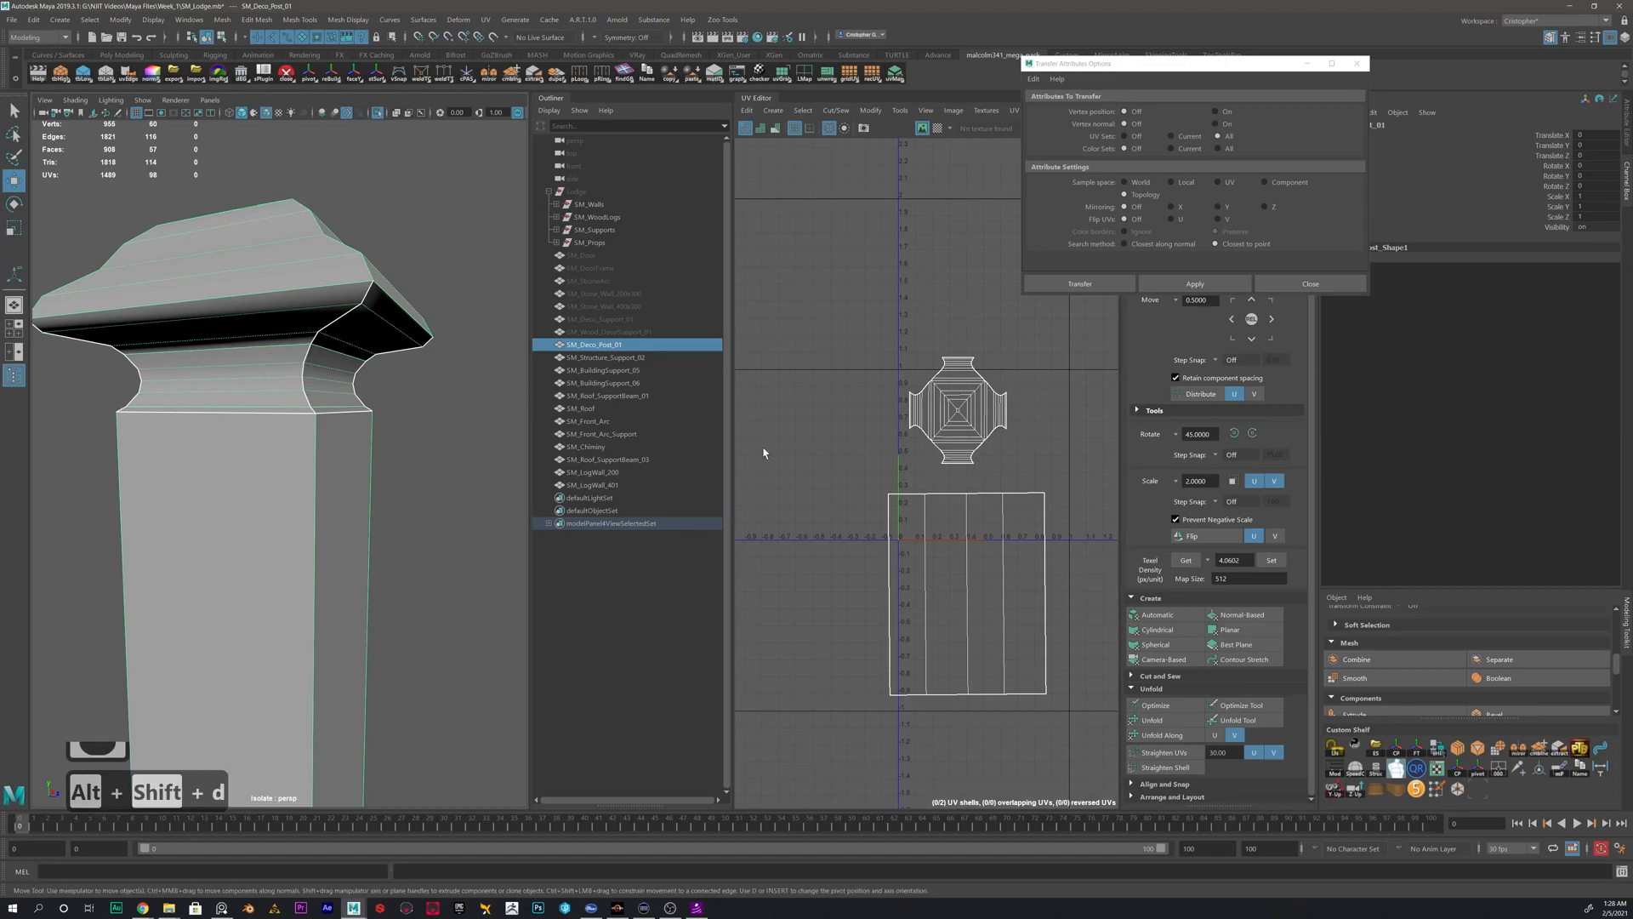
left_click(938, 128)
left_click_drag(408, 409, 442, 400, "alt")
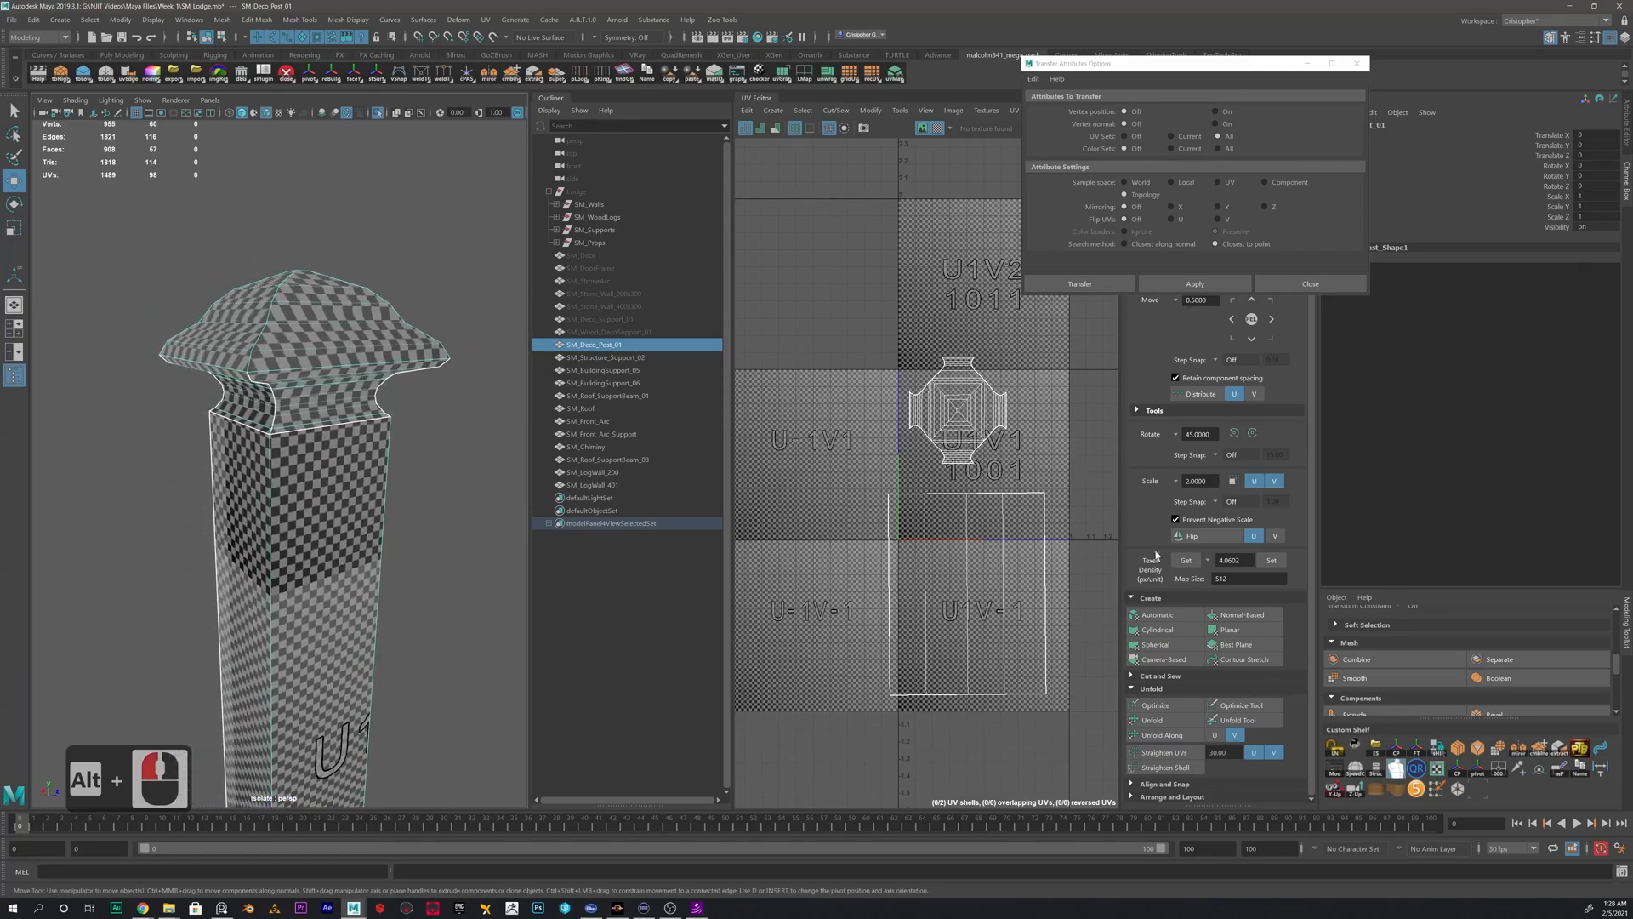